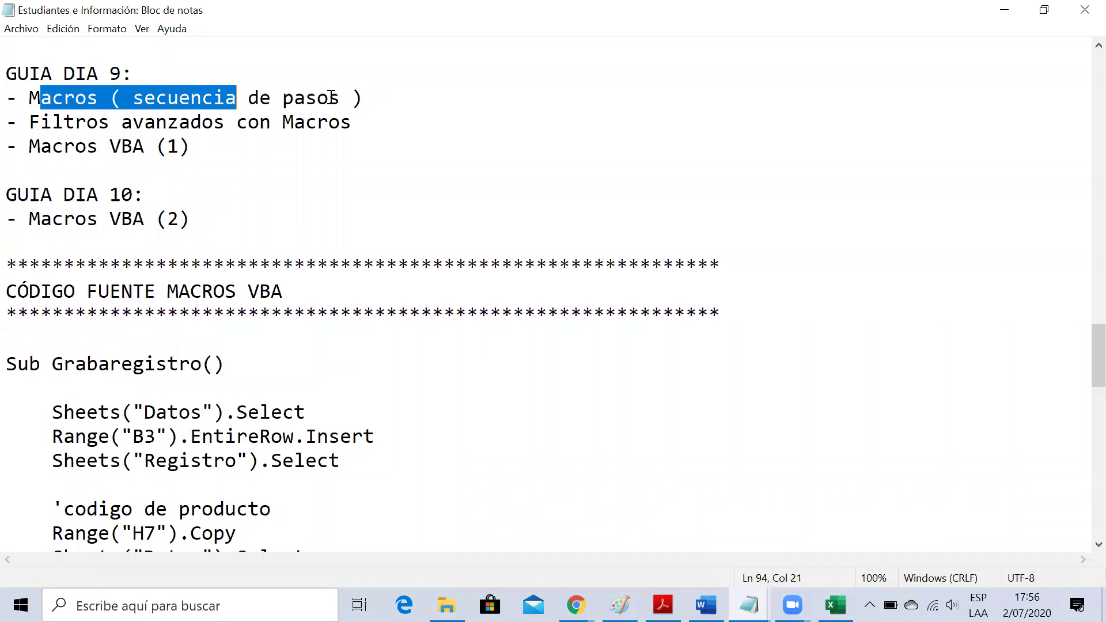
# Step: Minimize the class notes and switch to the TDINAMICA worksheet of the Clase23Junio workbook in Excel
pyautogui.click(1006, 11)
pyautogui.click(425, 327)
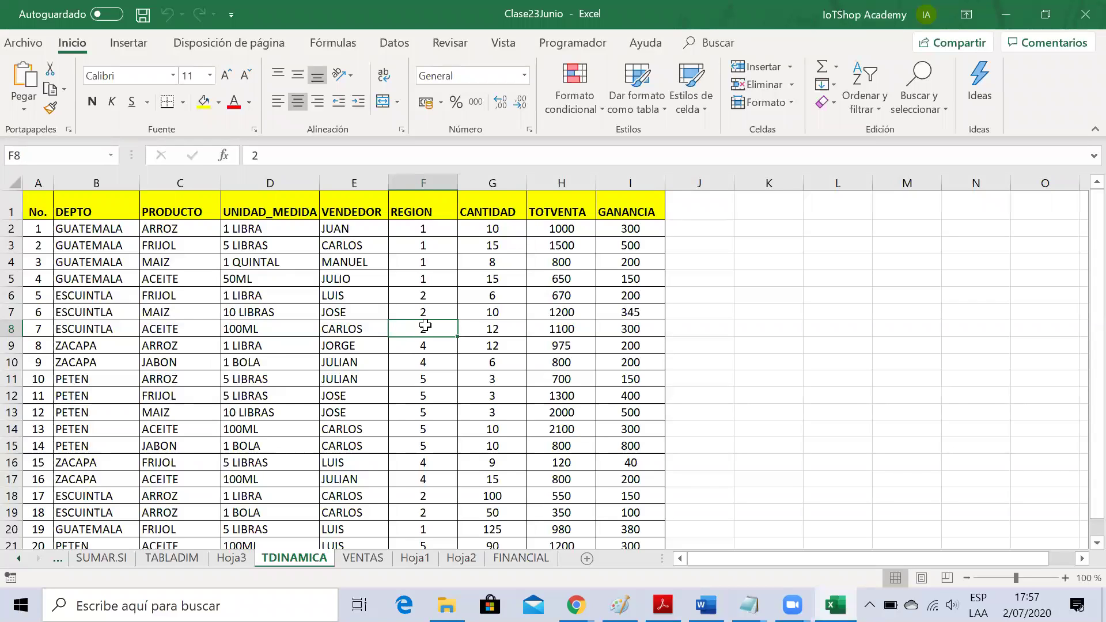
pyautogui.click(781, 272)
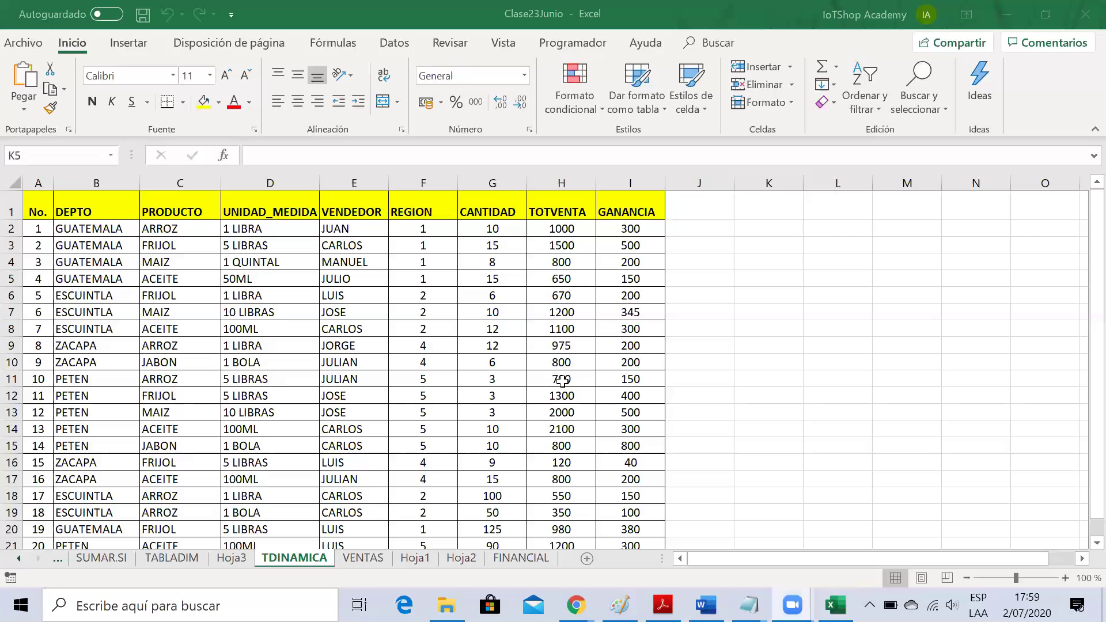
# Step: Examine the sales records in the TDINAMICA table from the header row down to the last record
pyautogui.press('Down')
pyautogui.press('Down')
pyautogui.press('Down')
pyautogui.press('Down')
pyautogui.press('Down')
pyautogui.press('Down')
pyautogui.press('Down')
pyautogui.press('Down')
pyautogui.press('Down')
pyautogui.press('Down')
pyautogui.press('Down')
pyautogui.press('Down')
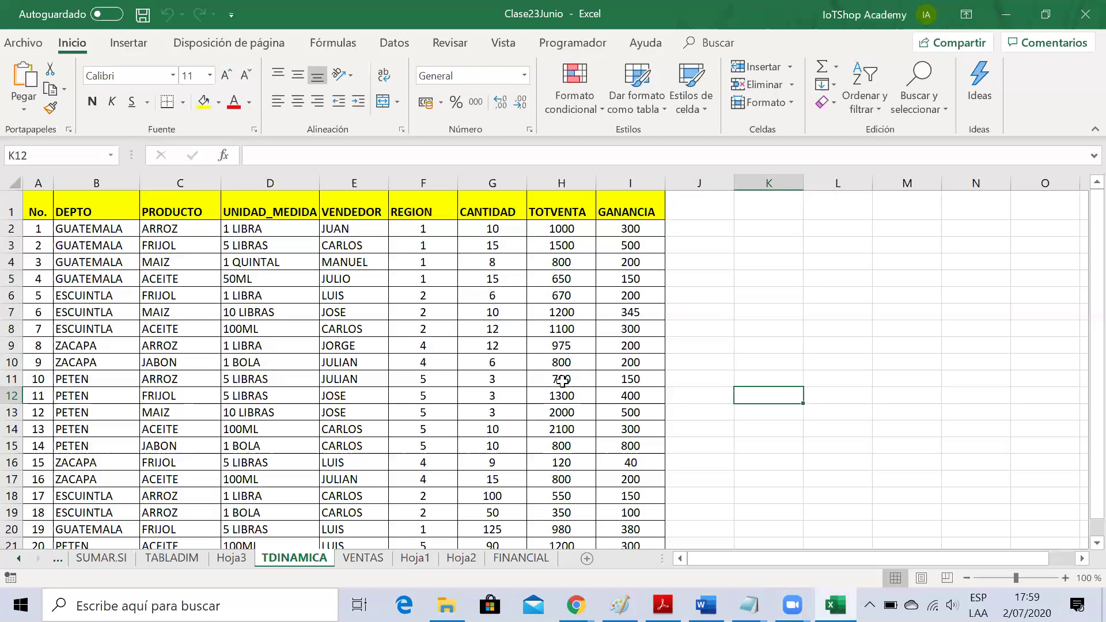
pyautogui.press('Down')
pyautogui.press('Down')
pyautogui.press('Down')
pyautogui.press('Down')
pyautogui.press('Down')
pyautogui.press('Down')
pyautogui.press('Down')
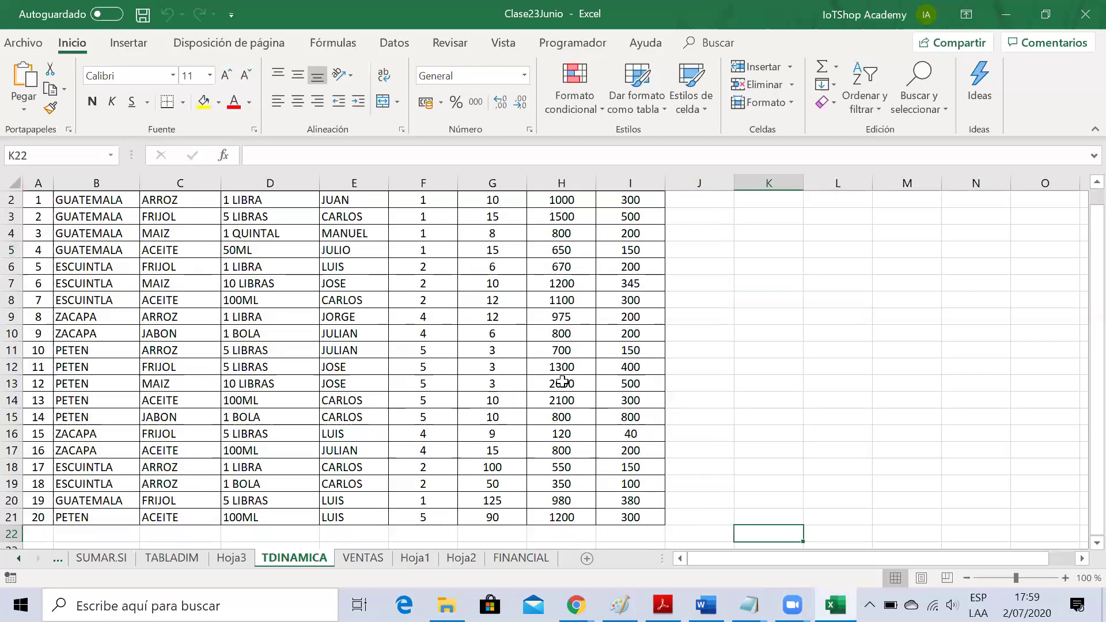
pyautogui.press('Up')
pyautogui.press('Up')
pyautogui.press('Up')
pyautogui.press('Up')
pyautogui.press('Up')
pyautogui.press('Up')
pyautogui.press('Up')
pyautogui.press('Up')
pyautogui.press('Up')
pyautogui.press('Up')
pyautogui.press('Up')
pyautogui.press('Up')
pyautogui.press('Up')
pyautogui.press('Up')
pyautogui.press('Up')
pyautogui.press('Up')
pyautogui.press('Up')
pyautogui.press('Up')
pyautogui.press('Up')
pyautogui.press('Up')
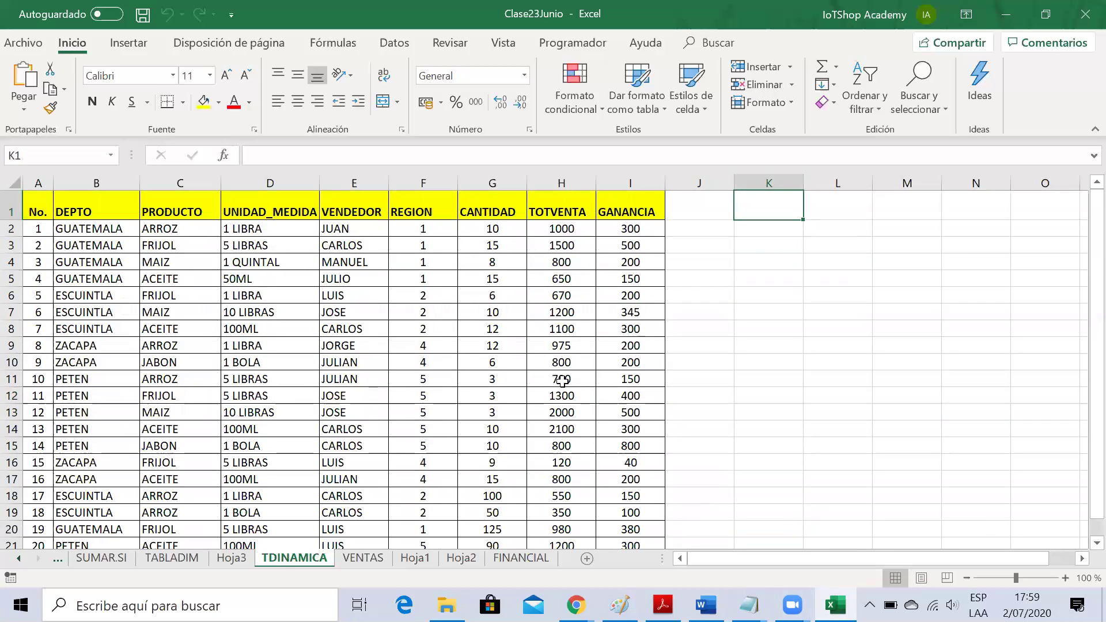
pyautogui.press('Down')
pyautogui.press('Down')
pyautogui.press('Down')
pyautogui.press('Down')
pyautogui.press('Down')
pyautogui.press('Down')
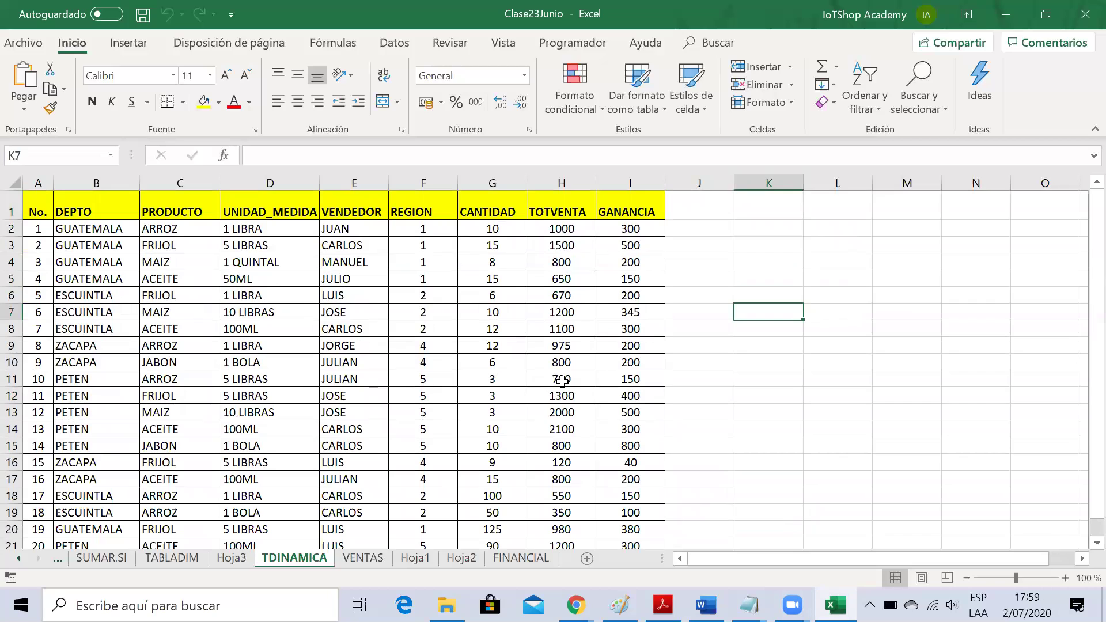
pyautogui.press('Right')
pyautogui.press('Down')
pyautogui.press('Down')
pyautogui.press('Down')
pyautogui.press('Down')
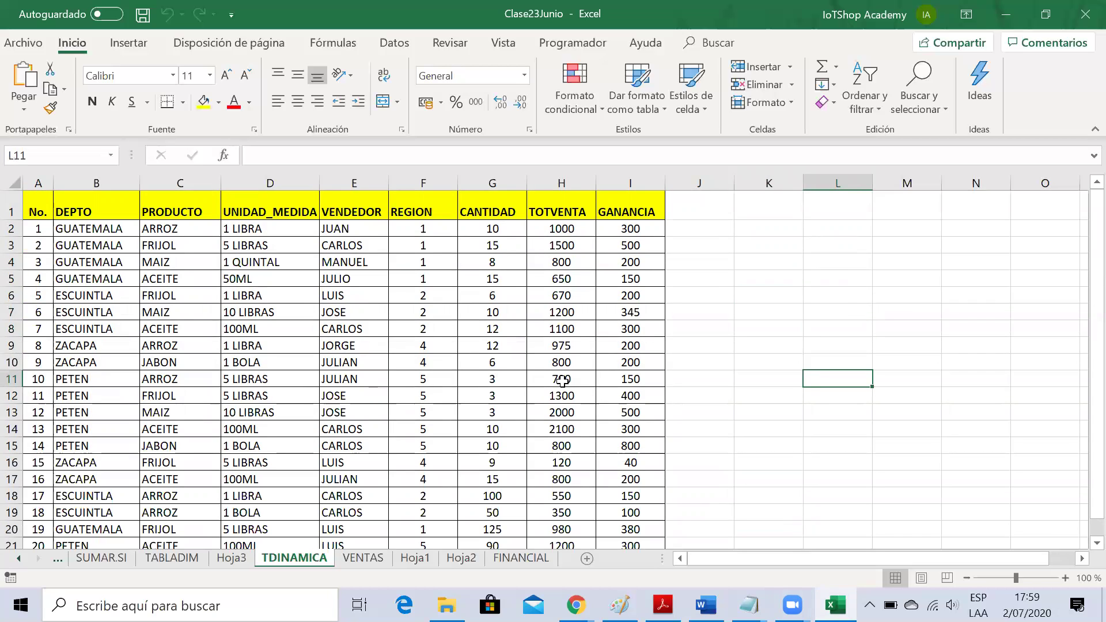
pyautogui.press('Down')
pyautogui.press('Down')
pyautogui.press('Down')
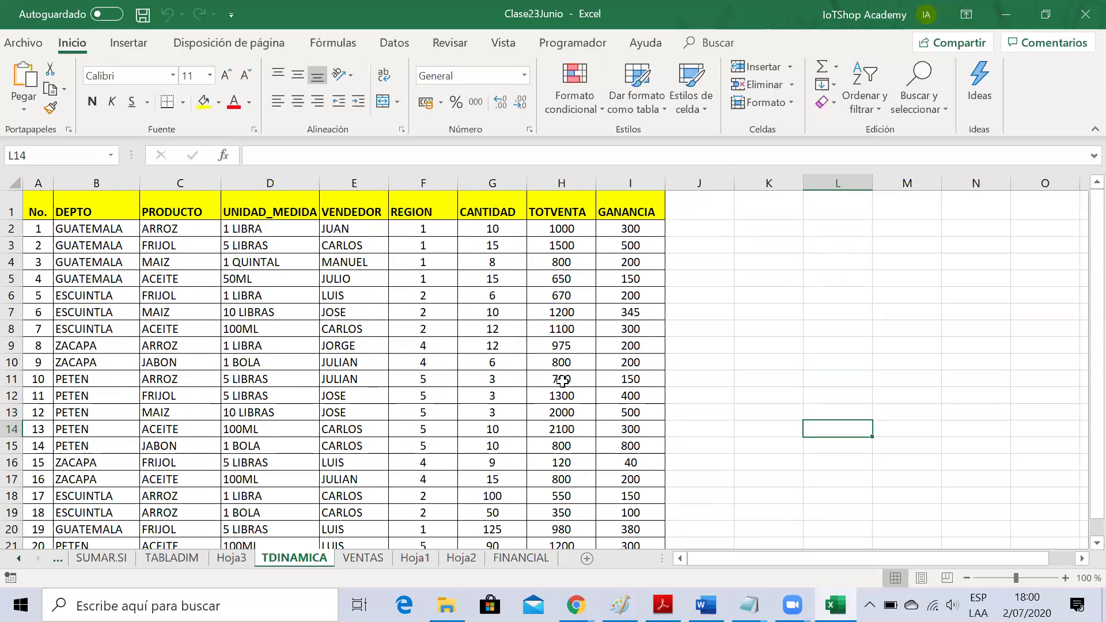
pyautogui.press('Left')
pyautogui.press('Left')
pyautogui.press('Left')
pyautogui.press('Left')
pyautogui.press('Left')
pyautogui.press('Left')
pyautogui.press('Left')
pyautogui.press('Left')
pyautogui.press('Right')
pyautogui.press('Right')
pyautogui.press('Right')
pyautogui.press('Right')
pyautogui.press('Right')
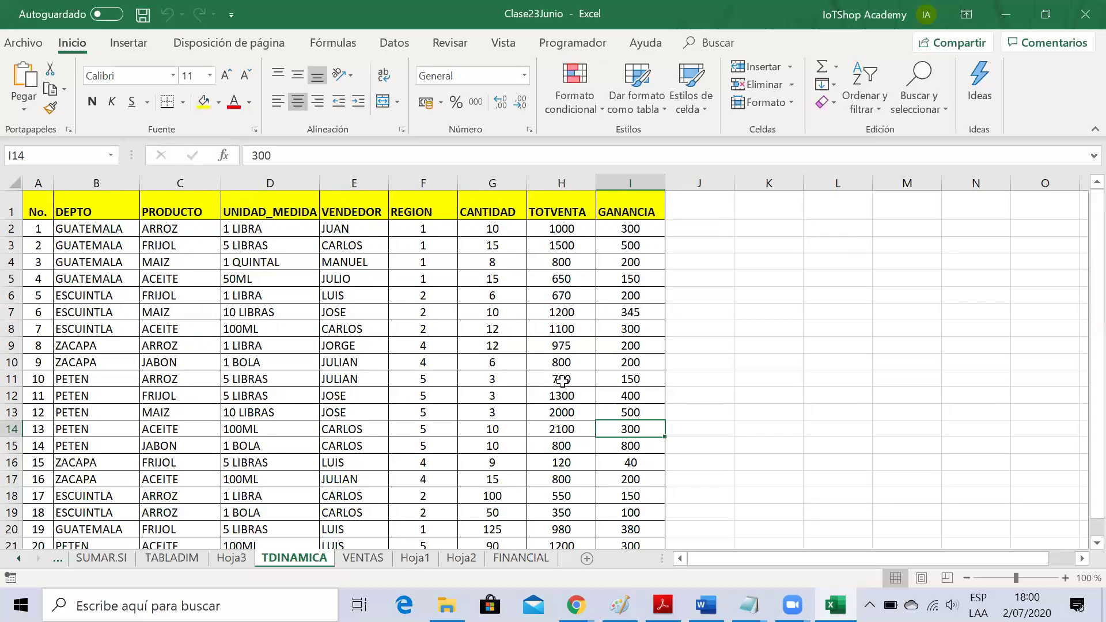
pyautogui.press('Right')
pyautogui.press('Right')
pyautogui.press('Right')
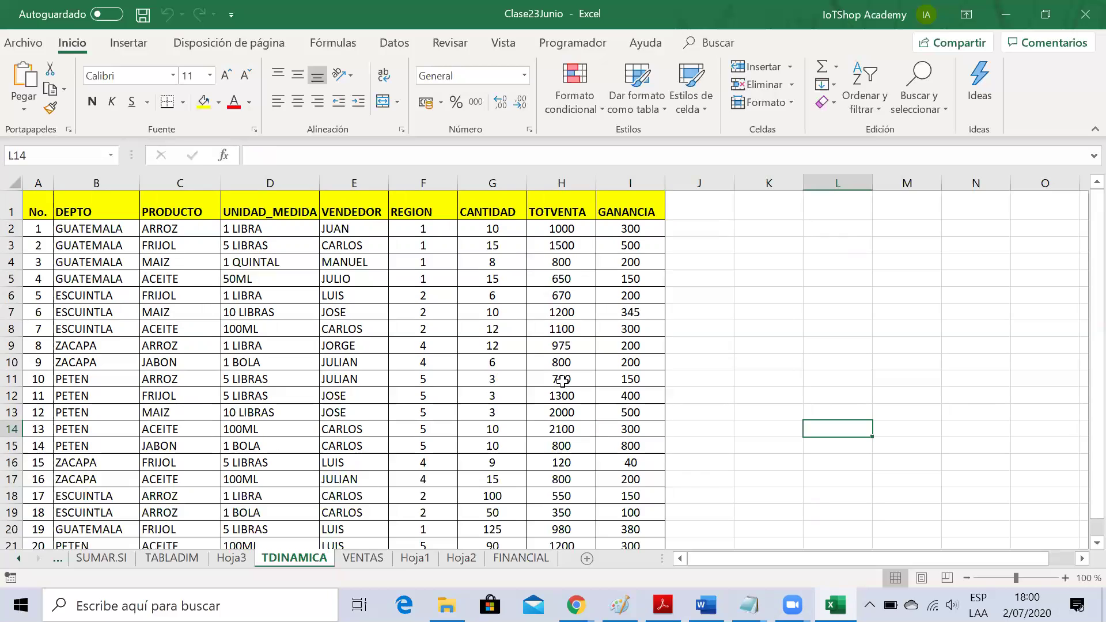
# Step: Enter the label "VentaMayor:" in cell L5 beside the sales table
pyautogui.press('Up')
pyautogui.press('Up')
pyautogui.press('Up')
pyautogui.press('Up')
pyautogui.press('Up')
pyautogui.press('Up')
pyautogui.press('Up')
pyautogui.press('Up')
pyautogui.press('Up')
pyautogui.press('Up')
pyautogui.press('Down')
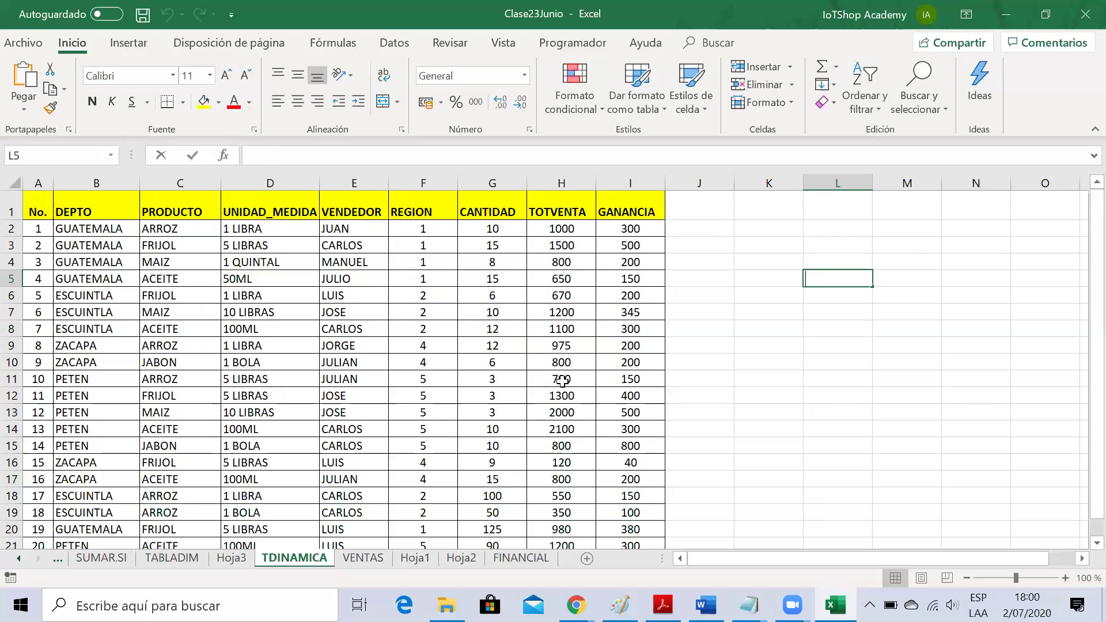
pyautogui.write('Venta')
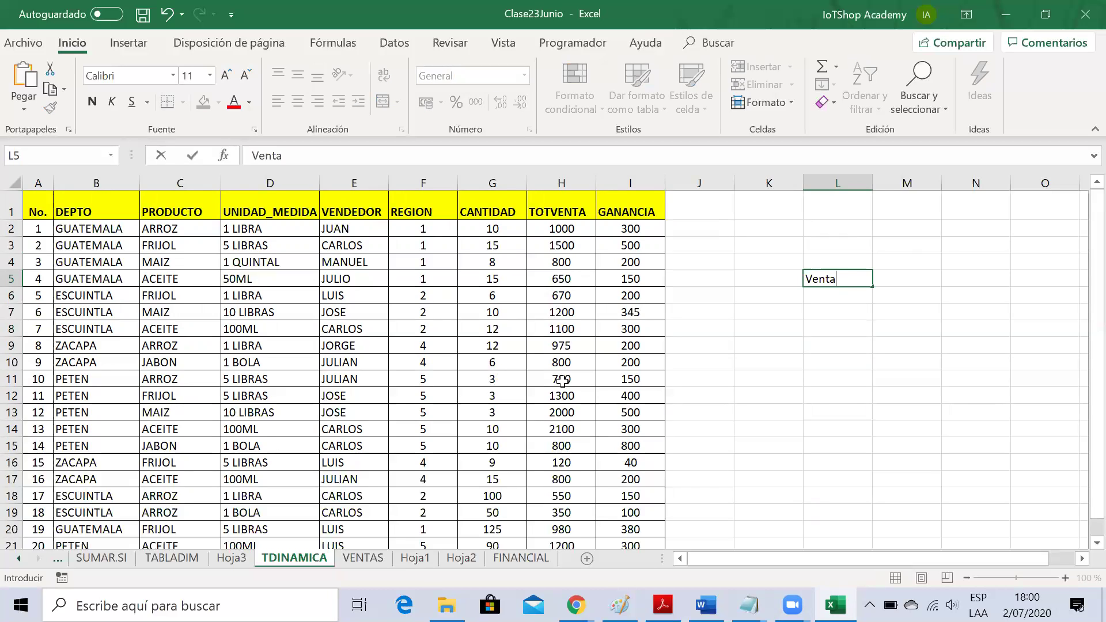
pyautogui.write('Mayor:')
pyautogui.press('Return')
pyautogui.press('Down')
pyautogui.press('Up')
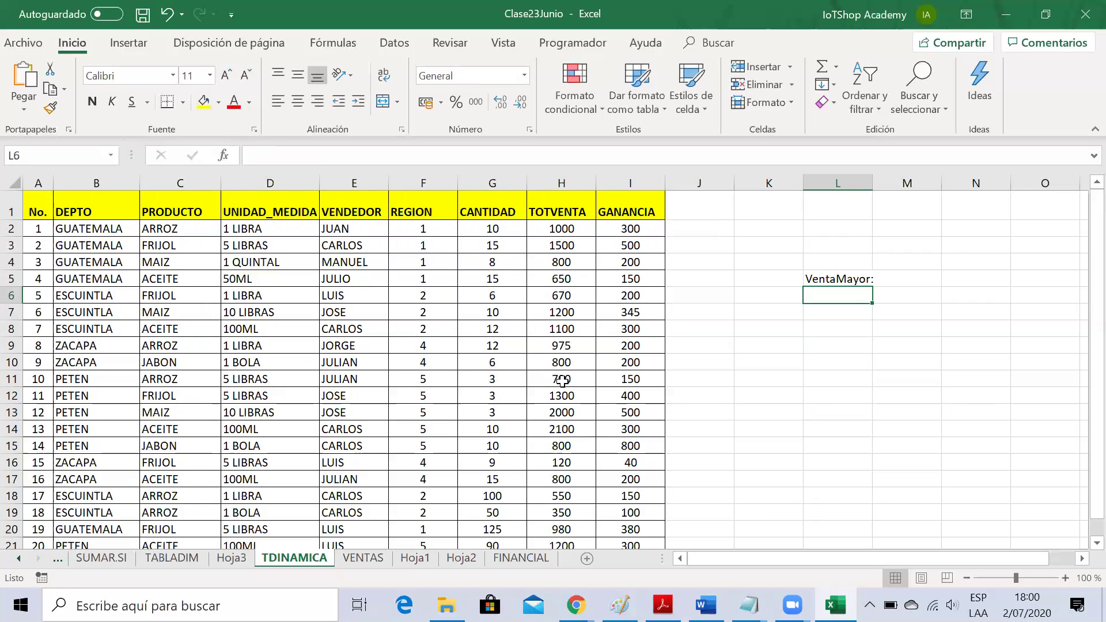
# Step: Enter the label "PromedioVenta:" in cell L6
pyautogui.write('Prov')
pyautogui.press('BackSpace')
pyautogui.write('m')
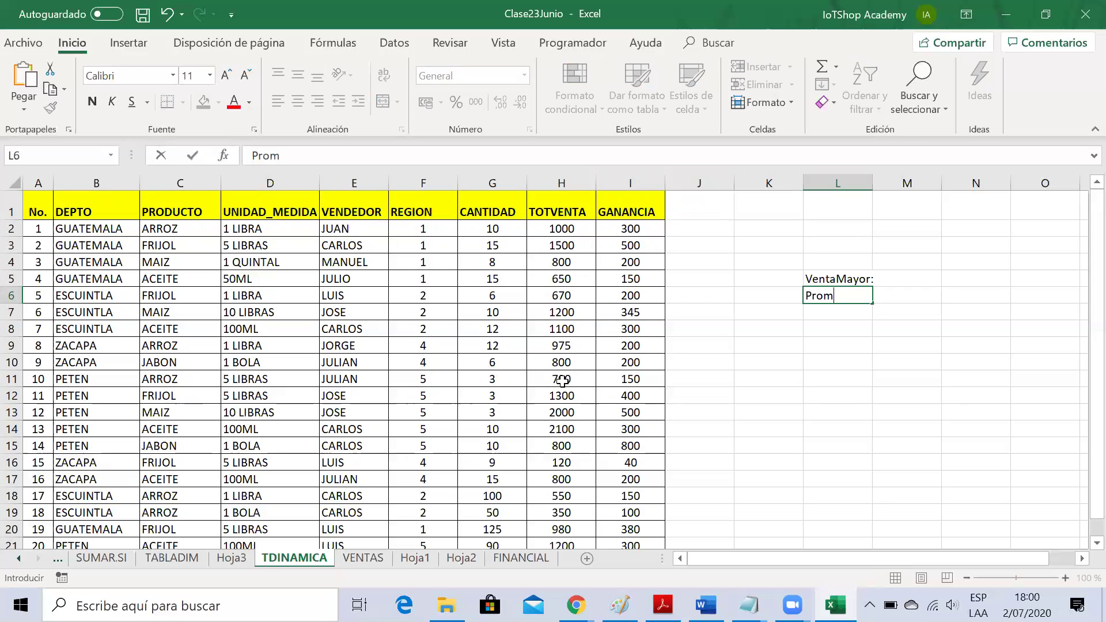
pyautogui.write('edioVenta')
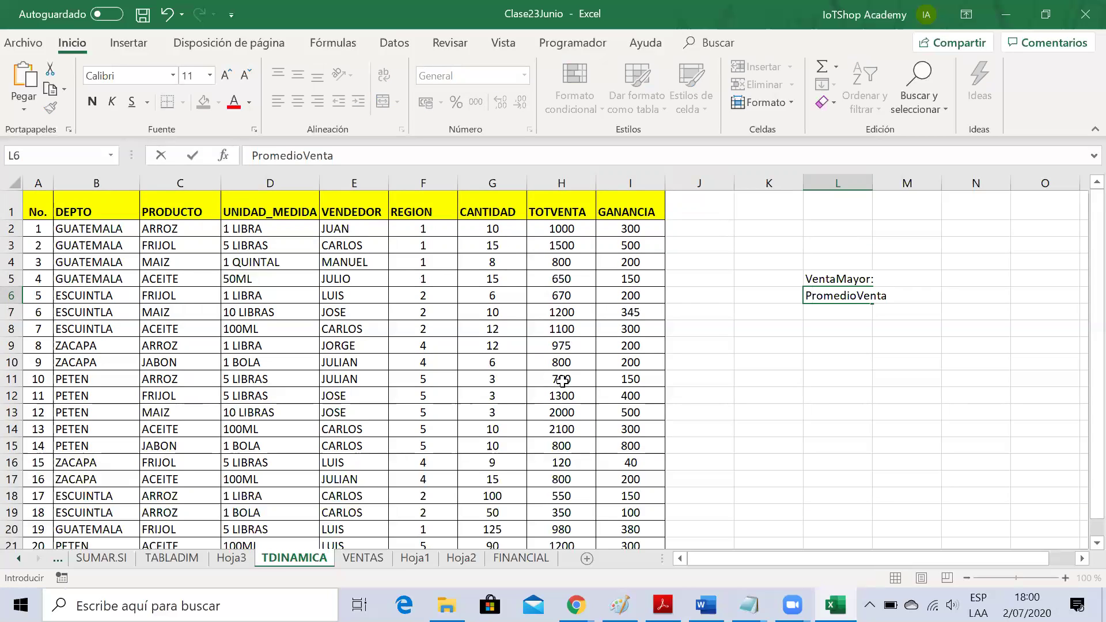
pyautogui.write(':')
pyautogui.press('Return')
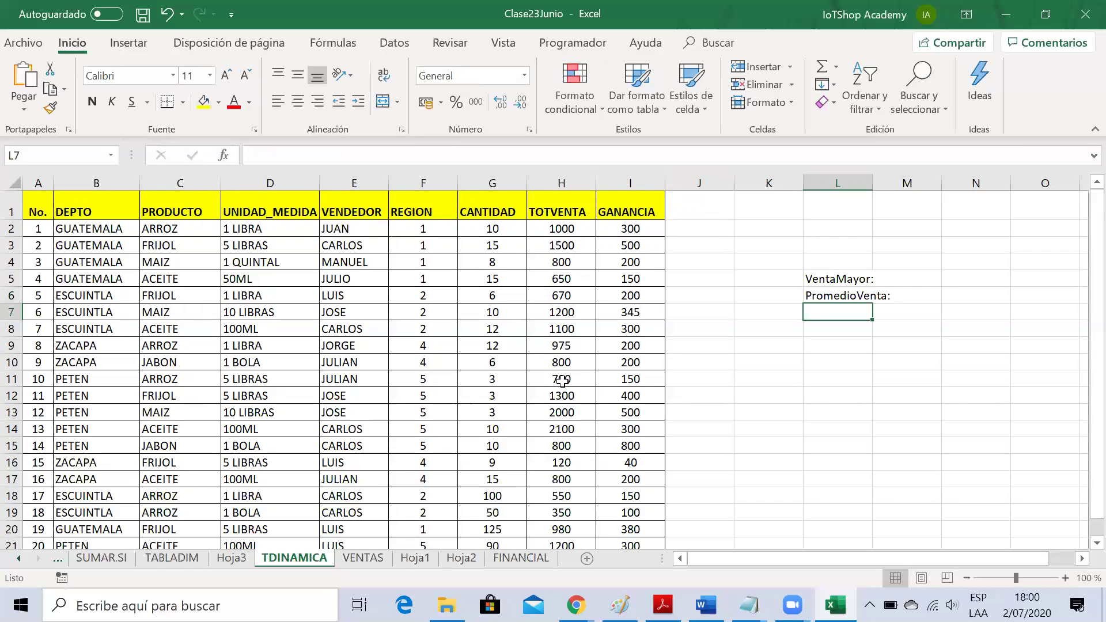
# Step: Enter the label "SumaVenta:" in cell L7
pyautogui.write('Sumato')
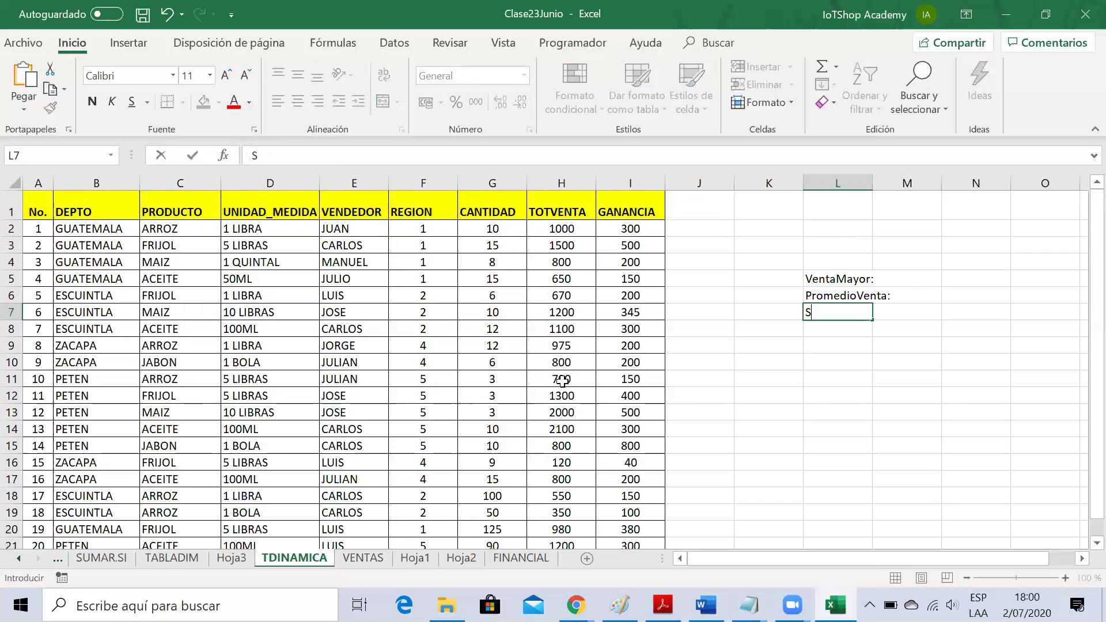
pyautogui.press('BackSpace')
pyautogui.press('BackSpace')
pyautogui.write('Venta')
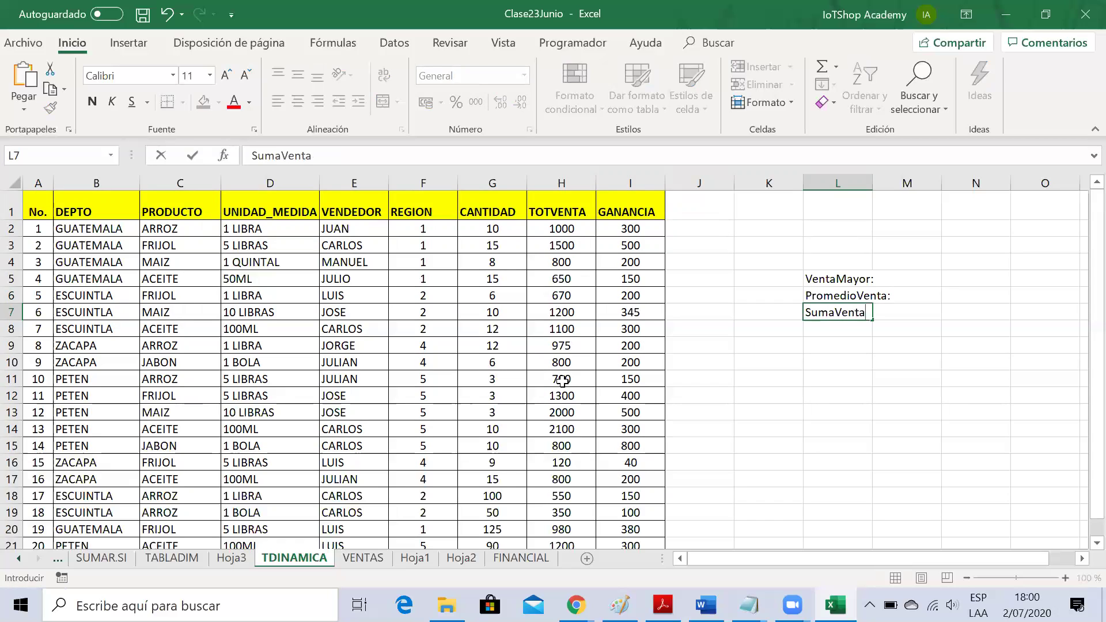
pyautogui.write(':')
pyautogui.press('Return')
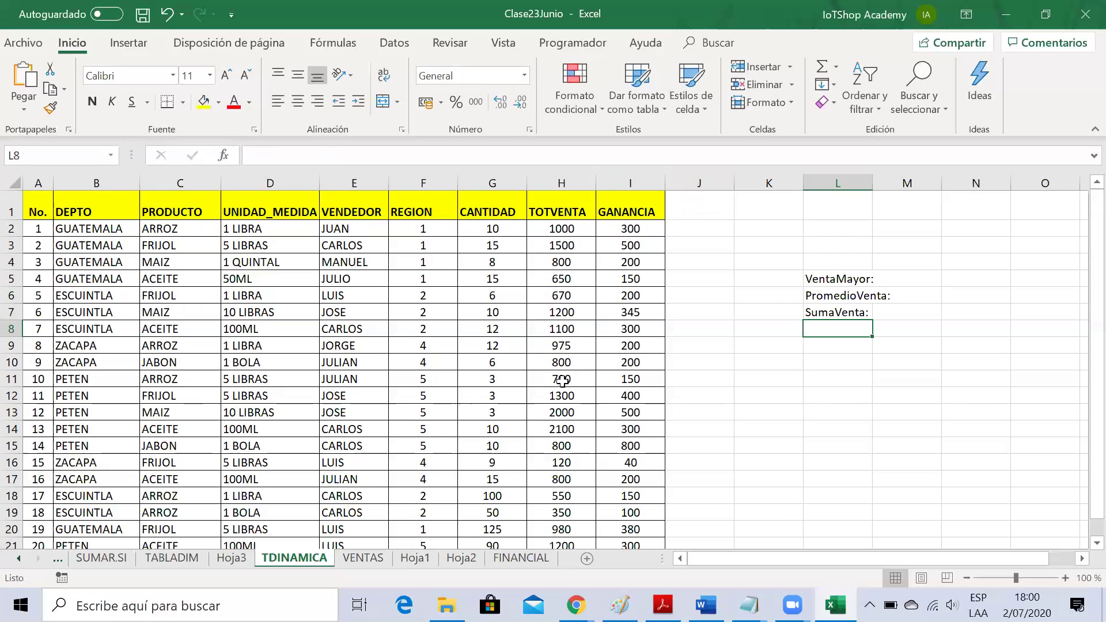
# Step: Enter the label "SumaGanancia:" in cell L8
pyautogui.press('Down')
pyautogui.press('Down')
pyautogui.press('Up')
pyautogui.press('Up')
pyautogui.write('SumaGanancia')
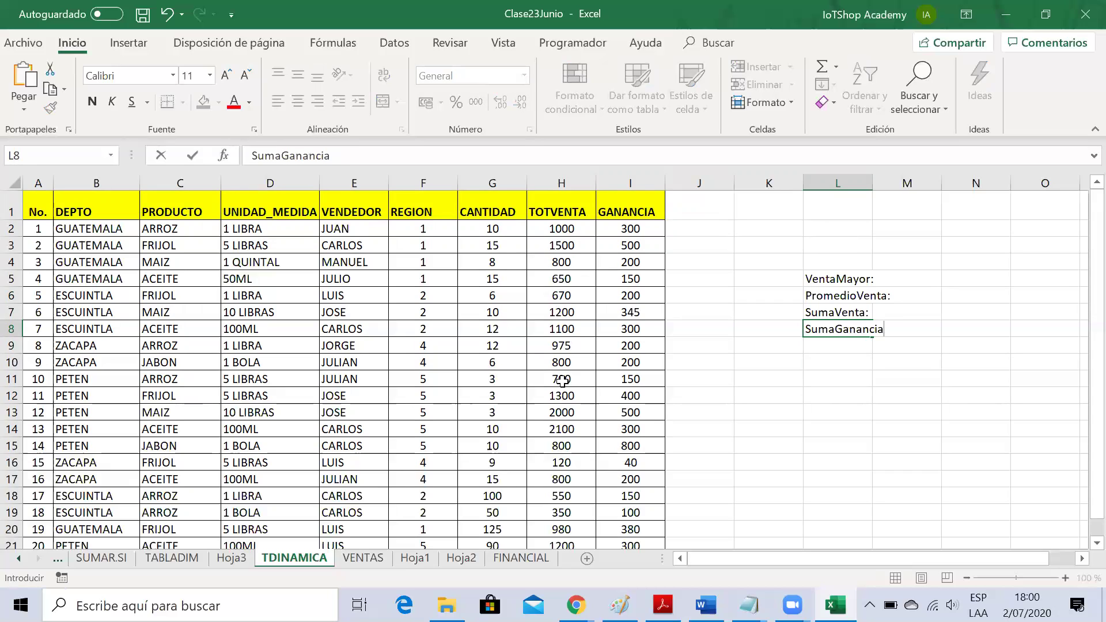
pyautogui.write(':')
pyautogui.press('Return')
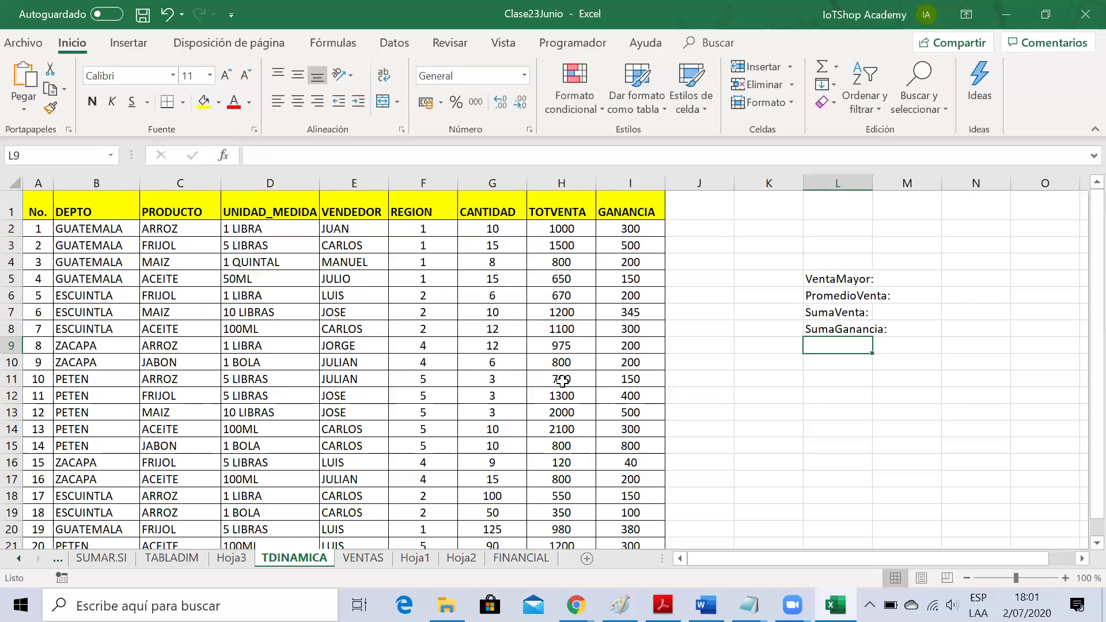
# Step: Clear the four summary labels from cells L5 to L8
pyautogui.moveTo(831, 276); pyautogui.dragTo(835, 329)
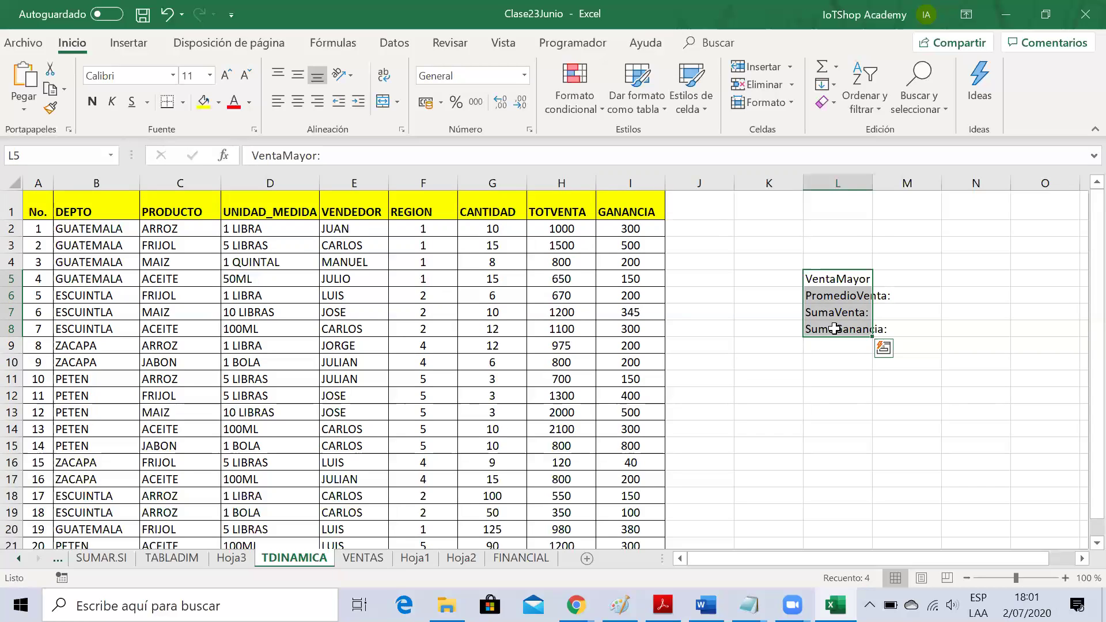
pyautogui.press('Delete')
pyautogui.press('Down')
pyautogui.press('Down')
pyautogui.press('Down')
pyautogui.press('Down')
pyautogui.press('Down')
pyautogui.press('Down')
pyautogui.press('Down')
pyautogui.press('Down')
pyautogui.press('Down')
pyautogui.press('Down')
pyautogui.press('Down')
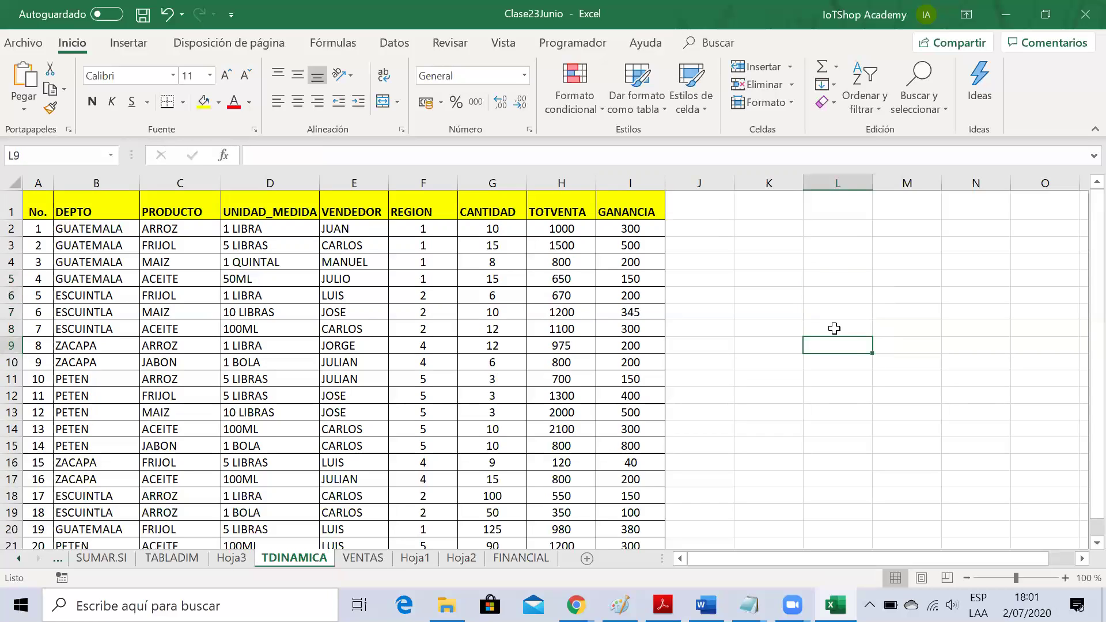
pyautogui.press('Down')
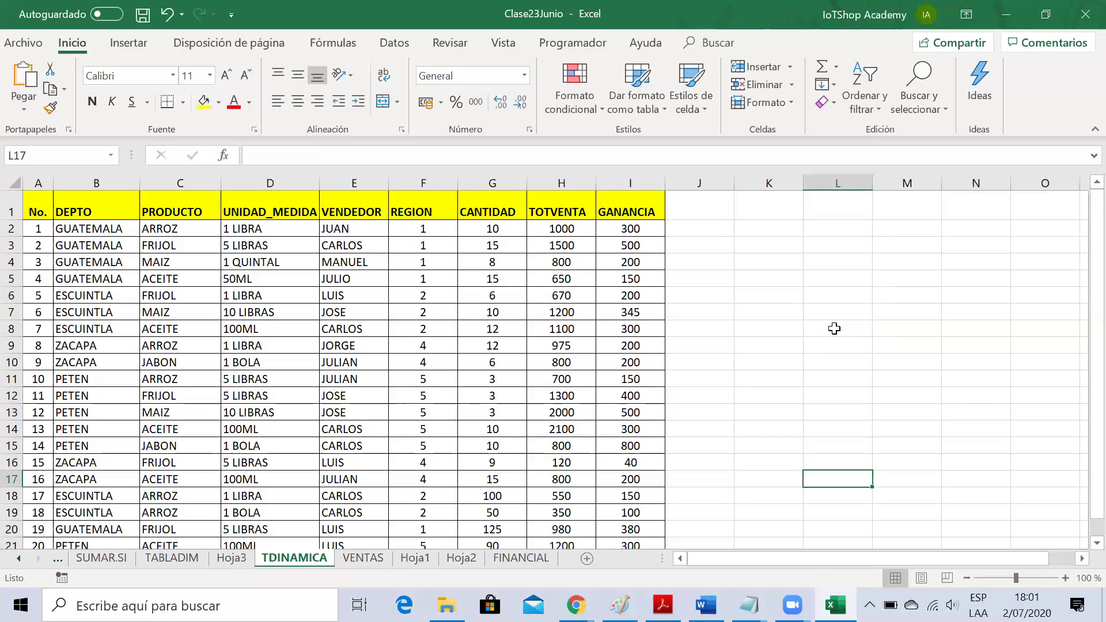
pyautogui.press('Left')
pyautogui.press('Left')
pyautogui.press('Right')
pyautogui.press('Right')
pyautogui.press('Right')
pyautogui.press('Left')
pyautogui.press('Left')
pyautogui.press('Left')
pyautogui.press('Left')
pyautogui.press('Left')
pyautogui.press('Left')
pyautogui.press('Left')
pyautogui.press('Left')
pyautogui.press('Left')
pyautogui.press('Left')
pyautogui.press('Left')
pyautogui.press('Left')
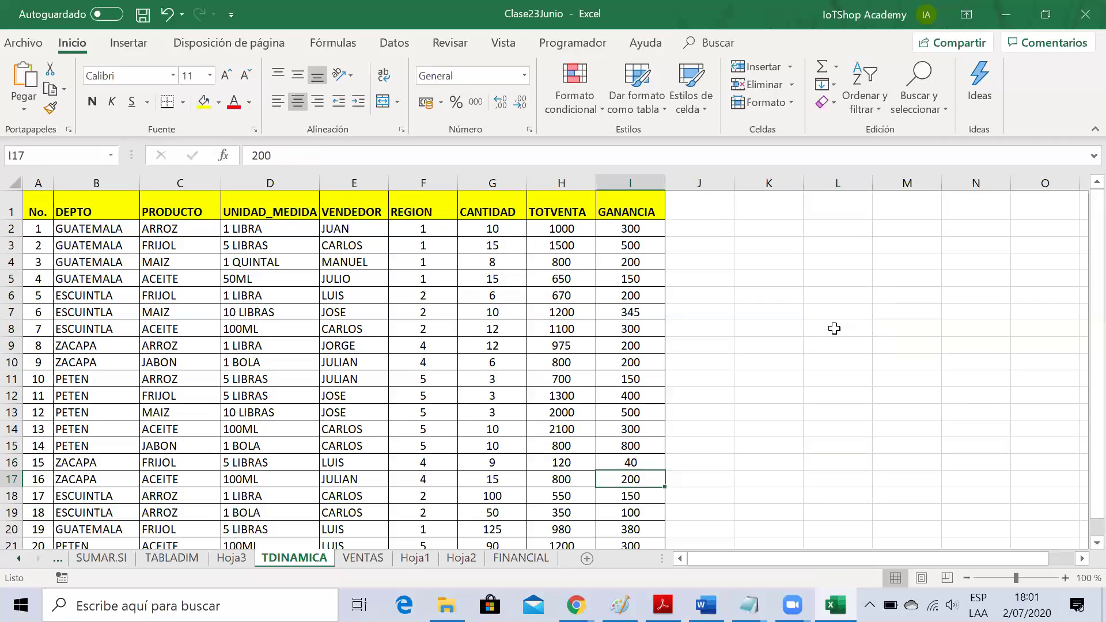
pyautogui.press('Right')
pyautogui.press('Right')
pyautogui.press('Right')
pyautogui.press('Right')
pyautogui.press('Right')
pyautogui.press('Right')
pyautogui.press('Right')
pyautogui.press('Right')
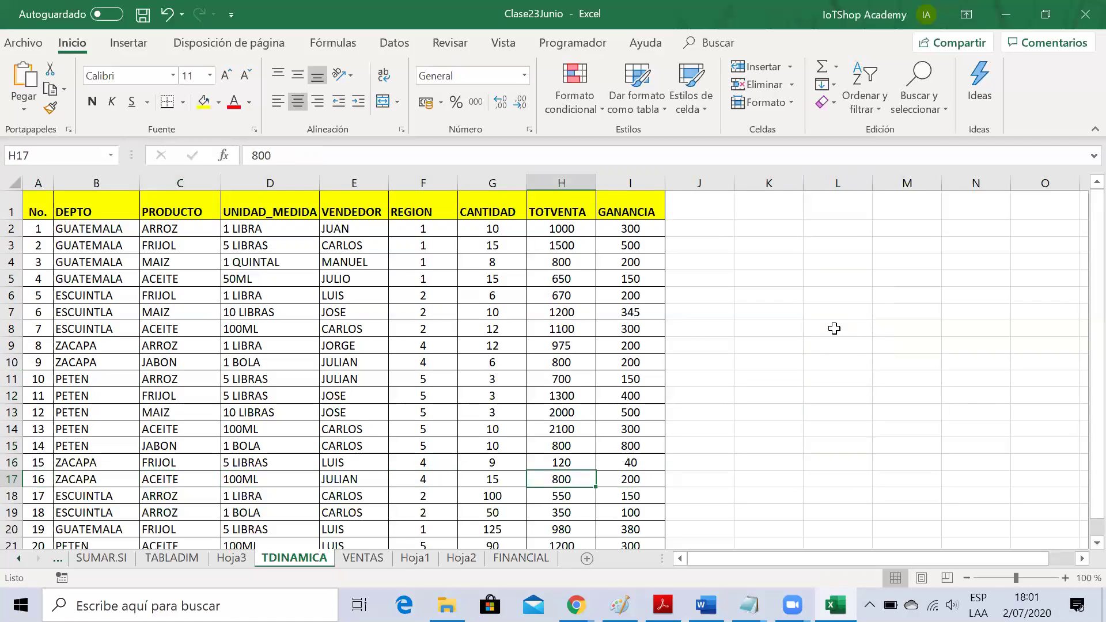
# Step: Look over the TOTVENTA and GANANCIA values across the rows of the sales table
pyautogui.press('Left')
pyautogui.press('Left')
pyautogui.press('Left')
pyautogui.press('Right')
pyautogui.press('Right')
pyautogui.press('Right')
pyautogui.press('Right')
pyautogui.press('Left')
pyautogui.press('Left')
pyautogui.press('Right')
pyautogui.press('Up')
pyautogui.press('Up')
pyautogui.press('Up')
pyautogui.press('Up')
pyautogui.press('Up')
pyautogui.press('Up')
pyautogui.press('Up')
pyautogui.press('Up')
pyautogui.press('Up')
pyautogui.press('Up')
pyautogui.press('Up')
pyautogui.press('Up')
pyautogui.press('Up')
pyautogui.press('Up')
pyautogui.press('Up')
pyautogui.press('Up')
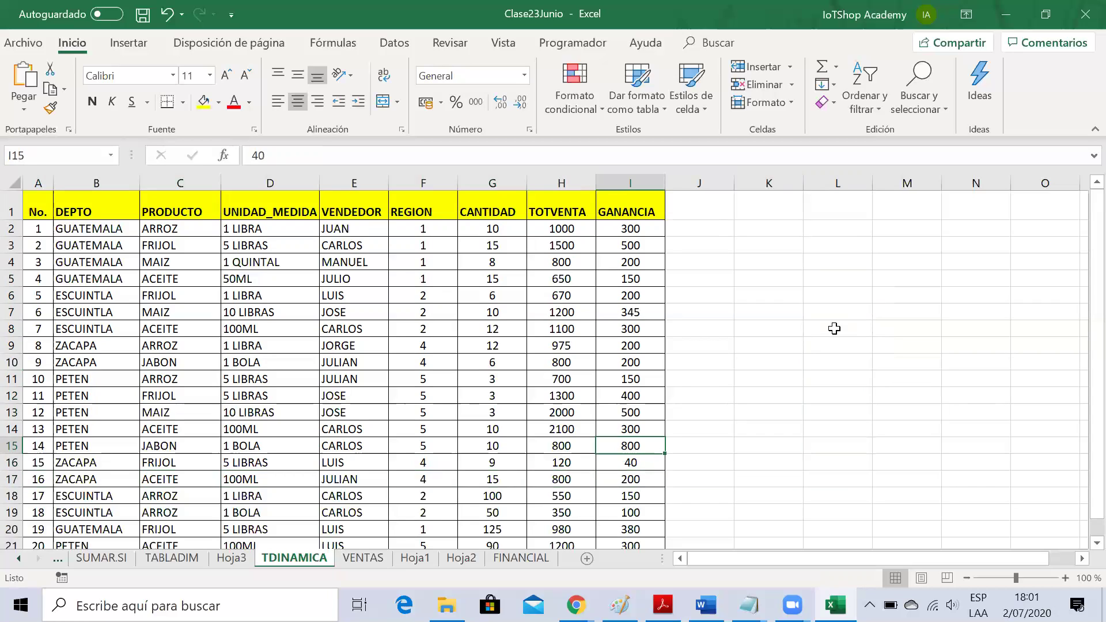
pyautogui.press('Down')
pyautogui.press('Down')
pyautogui.press('Down')
pyautogui.press('Down')
pyautogui.press('Down')
pyautogui.press('Down')
pyautogui.press('Down')
pyautogui.press('Down')
pyautogui.press('Down')
pyautogui.press('Down')
pyautogui.press('Down')
pyautogui.press('Down')
pyautogui.press('Down')
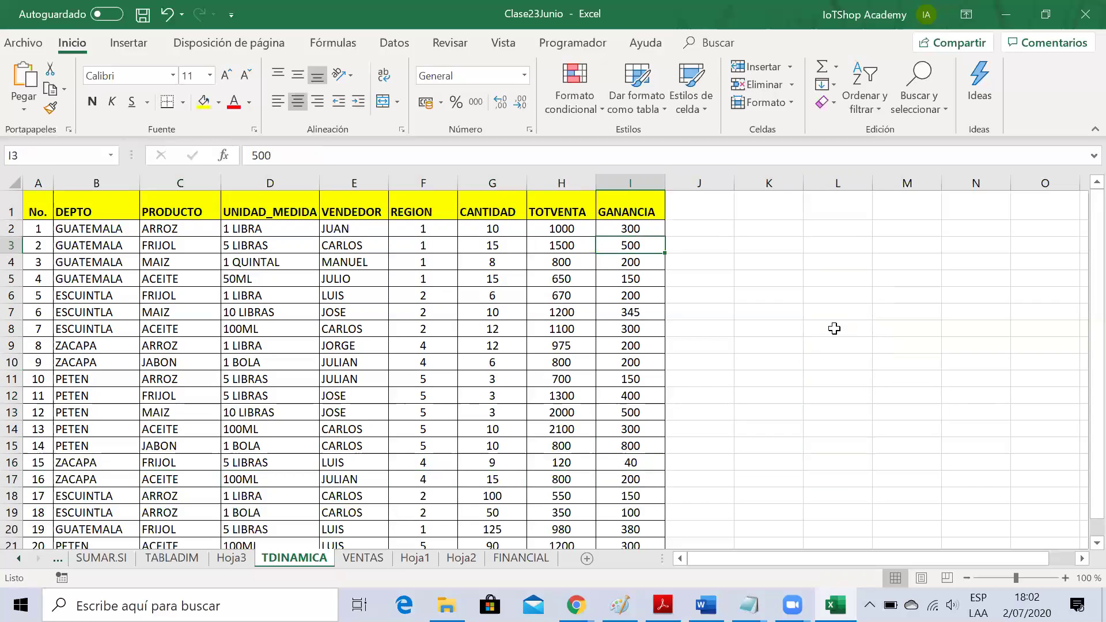
pyautogui.press('Right')
pyautogui.press('Down')
pyautogui.press('Down')
pyautogui.press('Down')
pyautogui.press('Down')
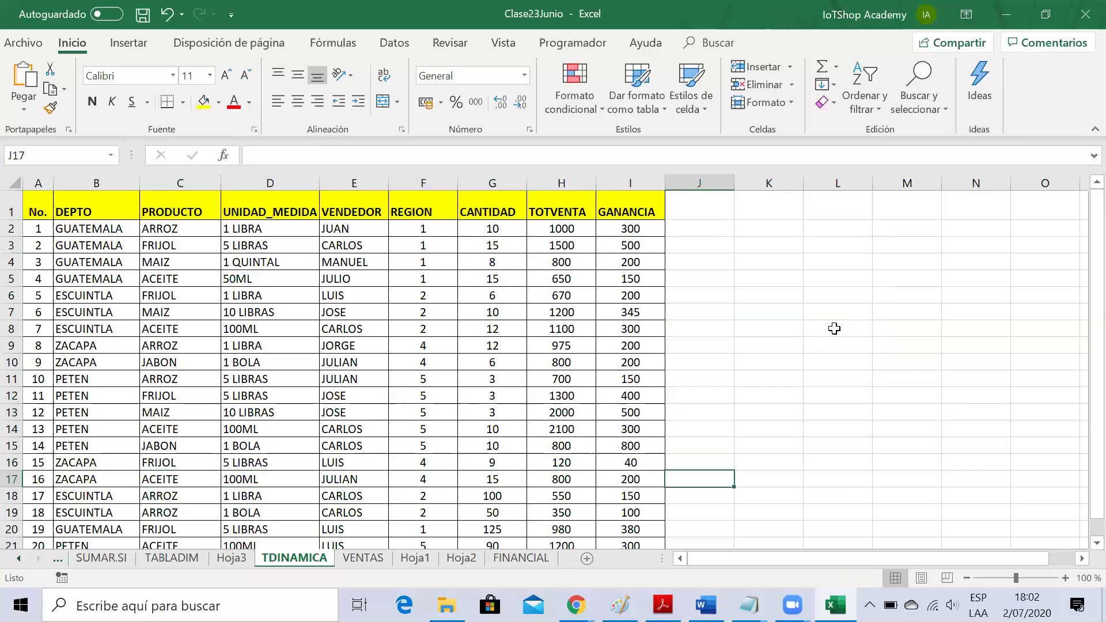
pyautogui.press('Down')
pyautogui.press('Down')
pyautogui.press('Down')
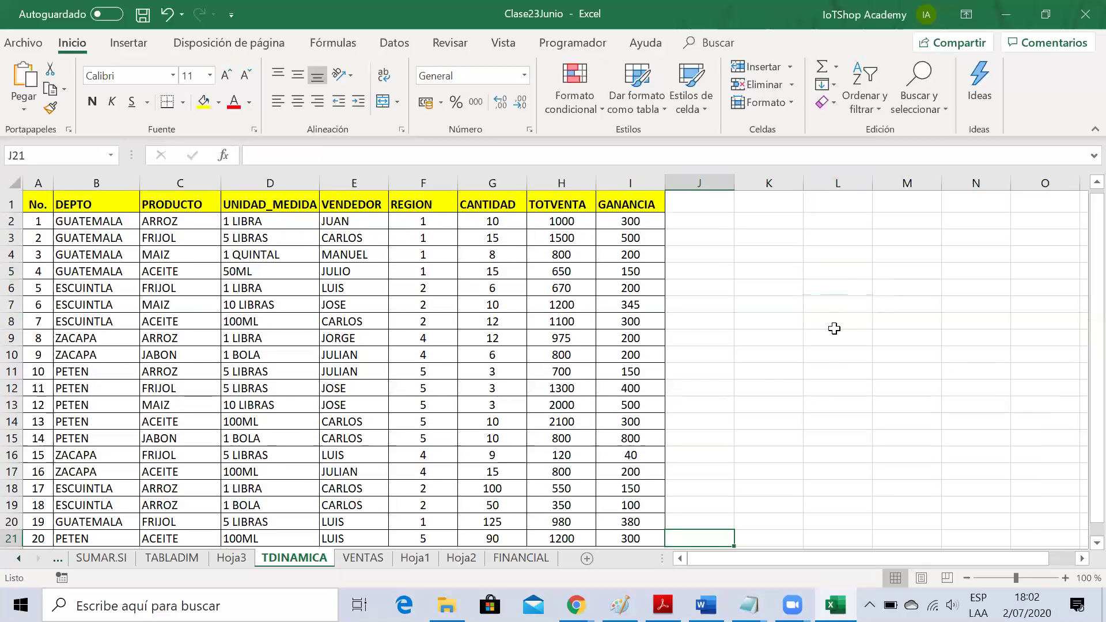
pyautogui.press('Up')
pyautogui.press('Up')
pyautogui.press('Up')
pyautogui.press('Up')
pyautogui.press('Up')
pyautogui.press('Up')
pyautogui.press('Up')
pyautogui.press('Up')
pyautogui.press('Up')
pyautogui.press('Up')
pyautogui.press('Up')
pyautogui.press('Up')
pyautogui.press('Up')
pyautogui.press('Up')
pyautogui.press('Up')
pyautogui.press('Up')
pyautogui.press('Up')
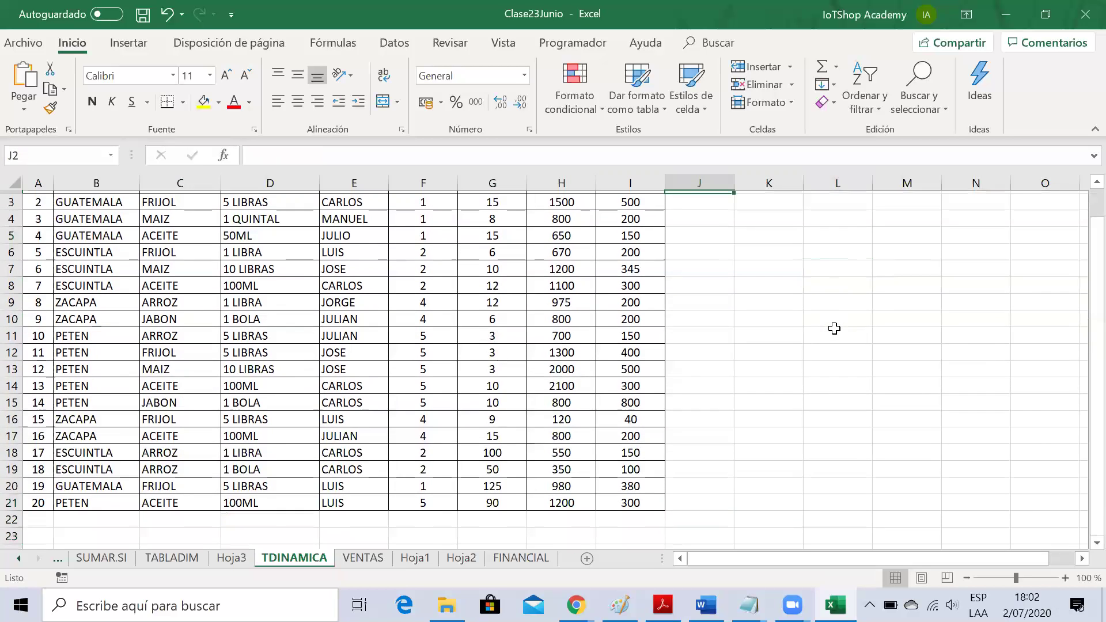
pyautogui.press('Down')
pyautogui.press('Down')
pyautogui.press('Down')
pyautogui.press('Down')
pyautogui.press('Down')
pyautogui.press('Down')
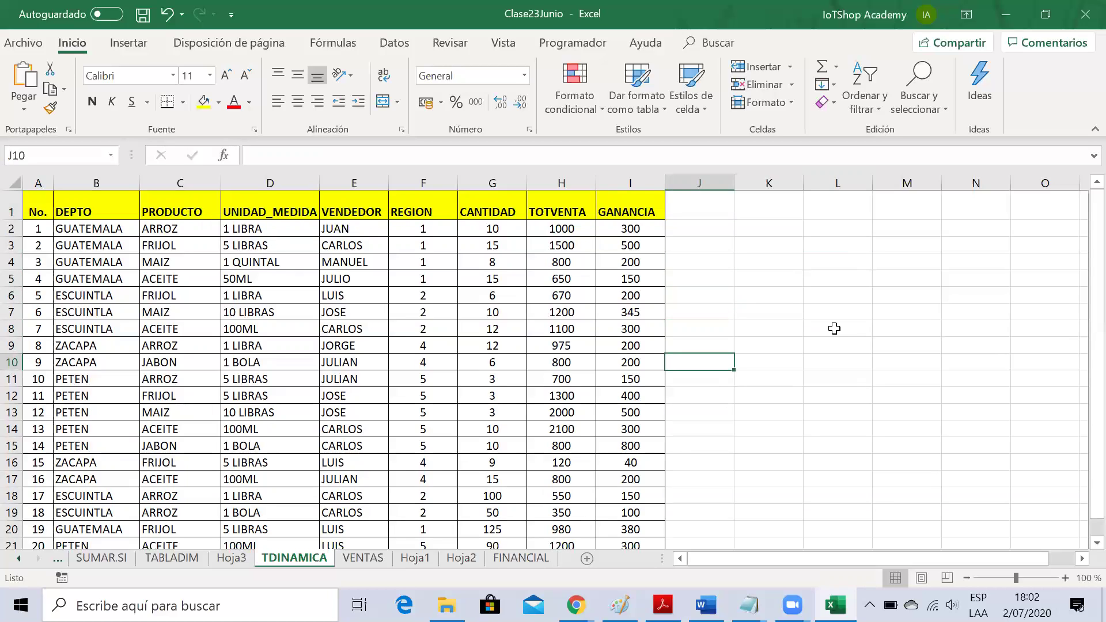
pyautogui.press('Up')
pyautogui.press('Up')
pyautogui.press('Up')
pyautogui.press('Up')
pyautogui.press('Up')
pyautogui.press('Up')
pyautogui.press('Up')
pyautogui.press('Up')
pyautogui.press('Up')
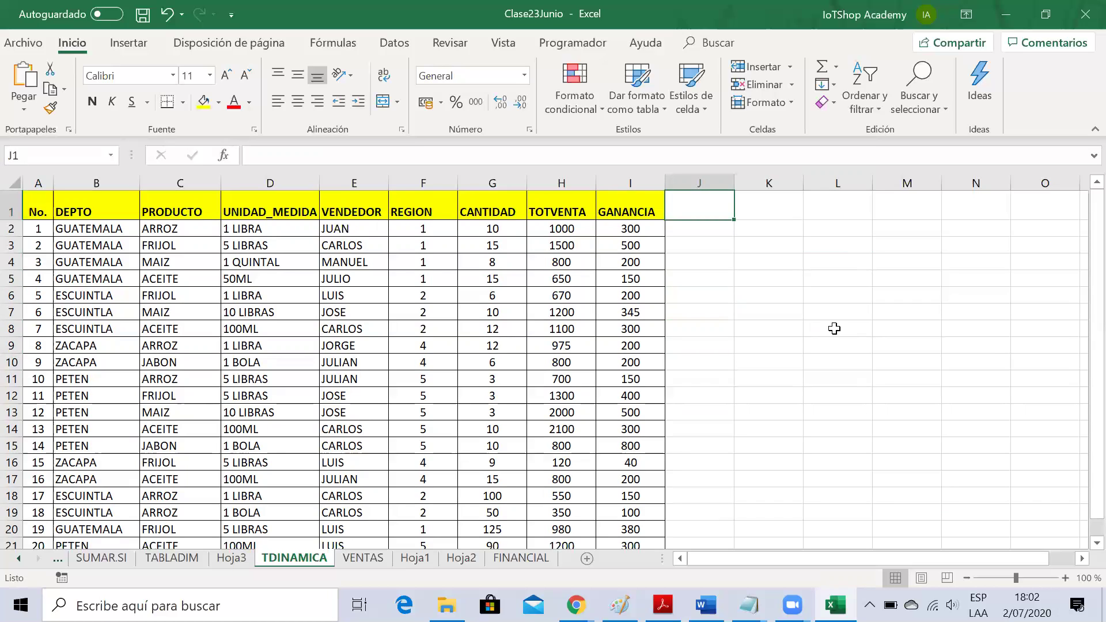
pyautogui.press('Left')
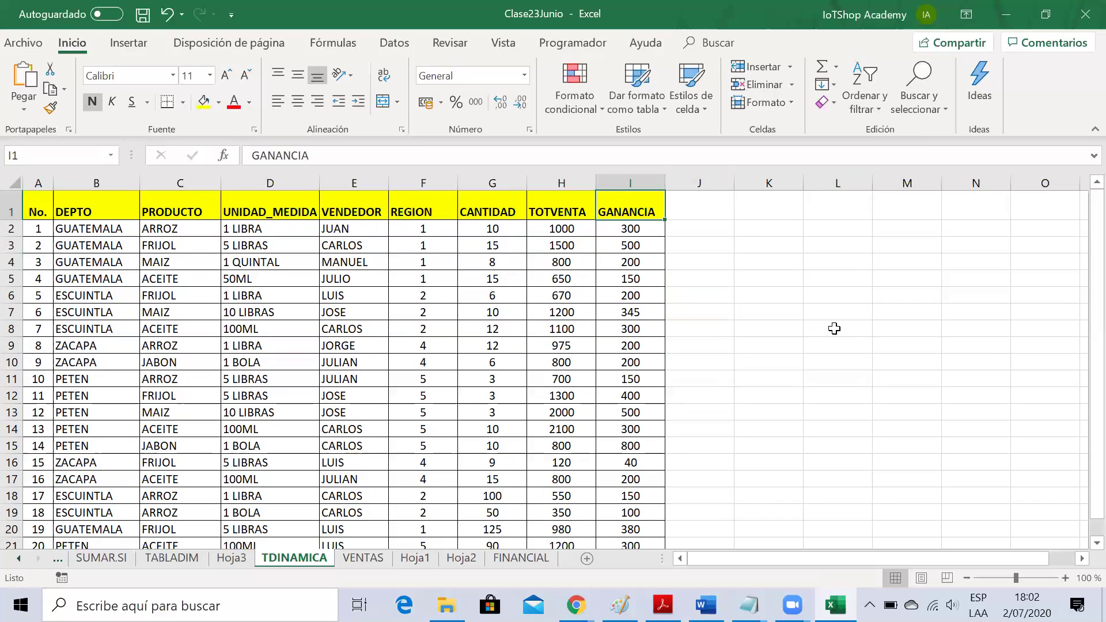
pyautogui.press('Right')
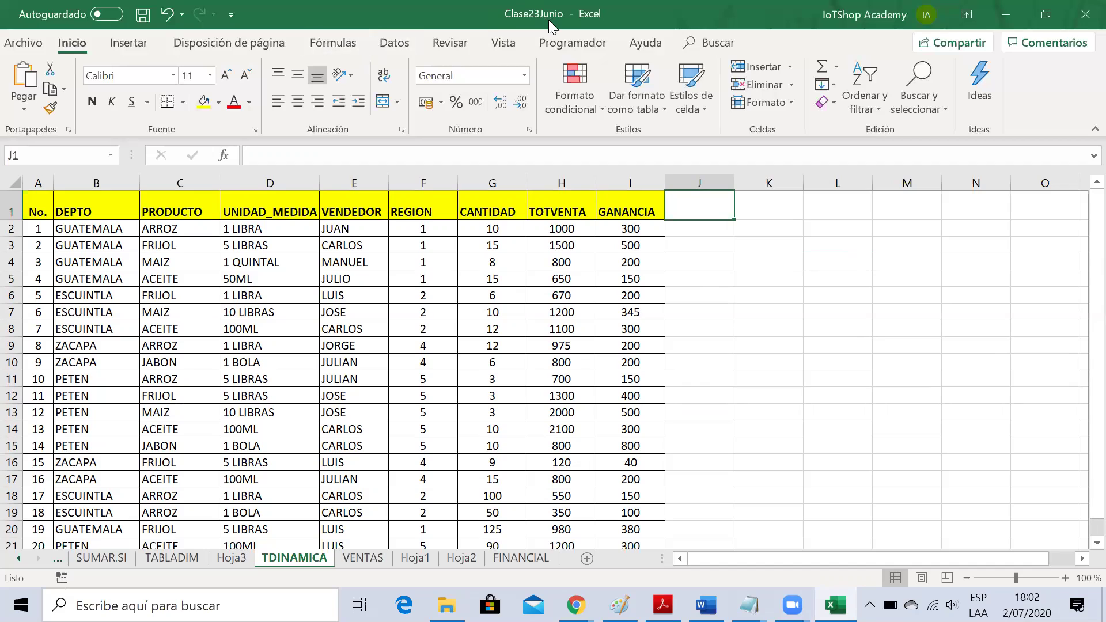
# Step: Start recording a macro named MacroEjemplo1, stored in Este libro, with the shortcut key and description left blank
pyautogui.click(497, 47)
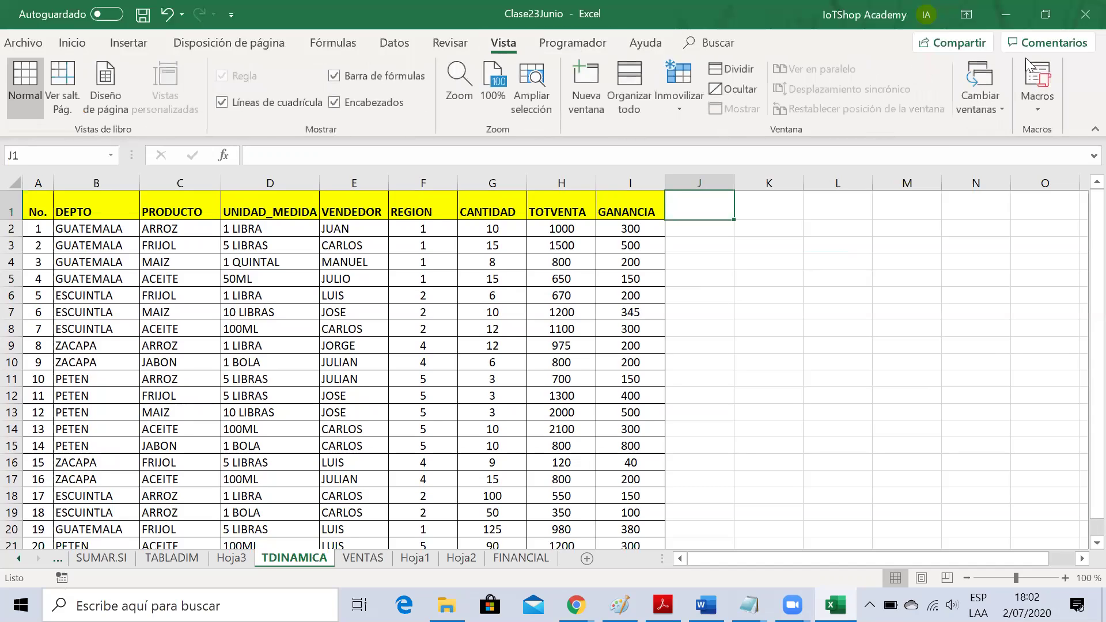
pyautogui.click(1039, 107)
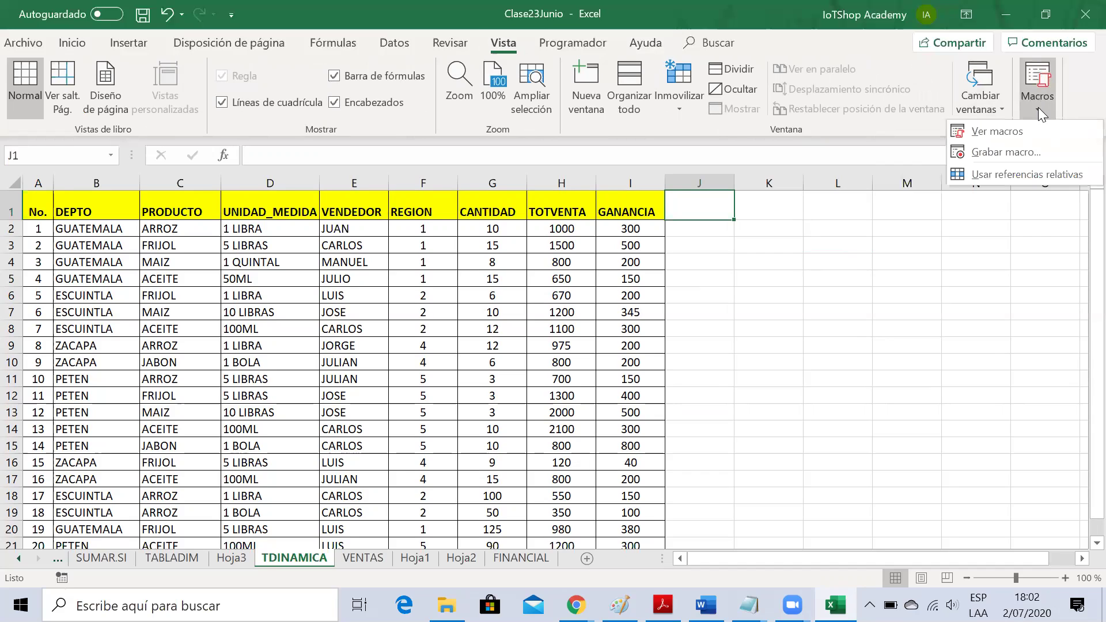
pyautogui.click(1036, 153)
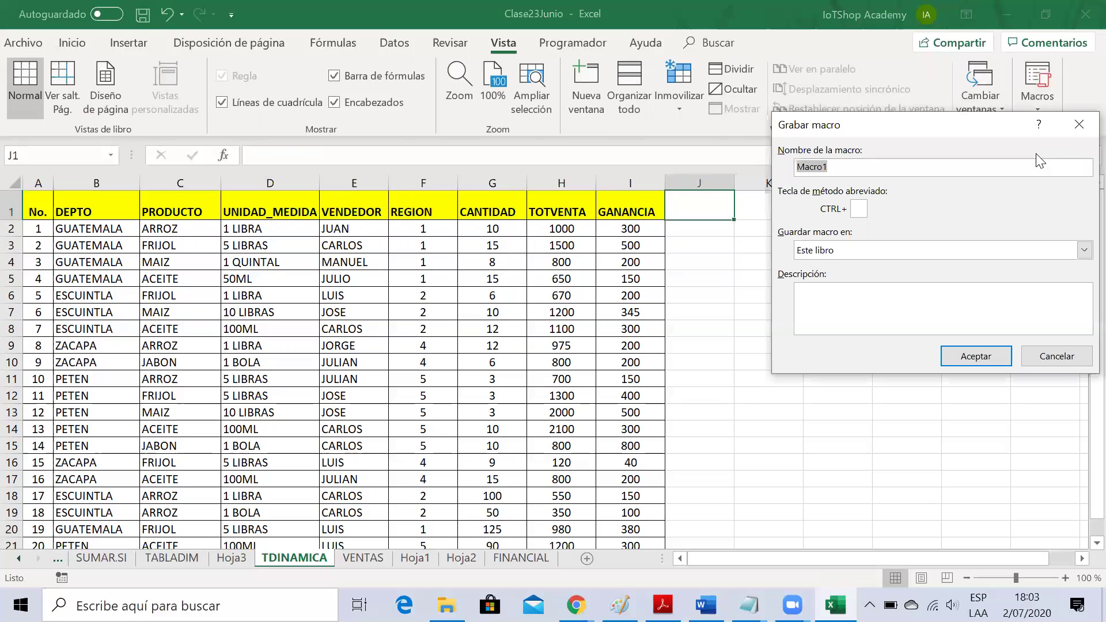
pyautogui.moveTo(949, 130); pyautogui.dragTo(895, 109)
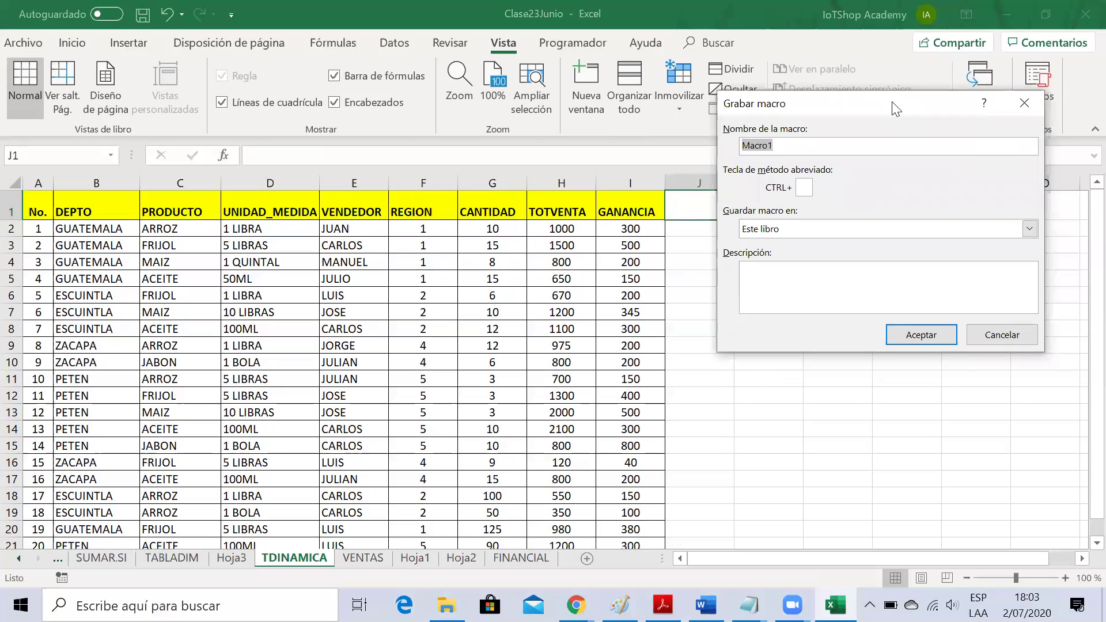
pyautogui.write('MacroEjemplo1')
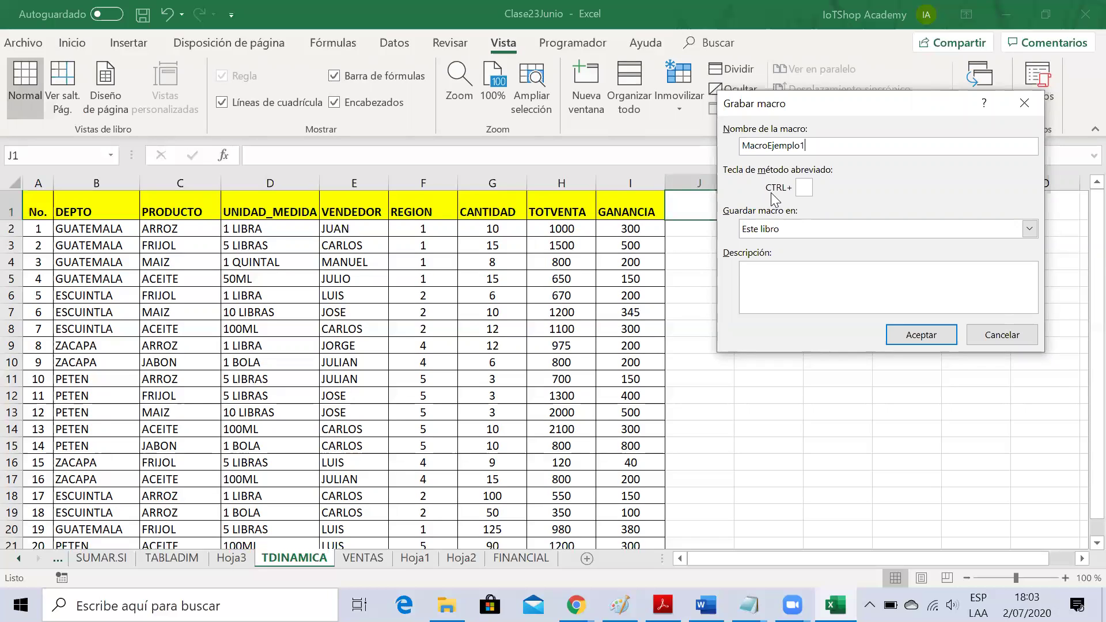
pyautogui.click(803, 190)
pyautogui.click(1029, 230)
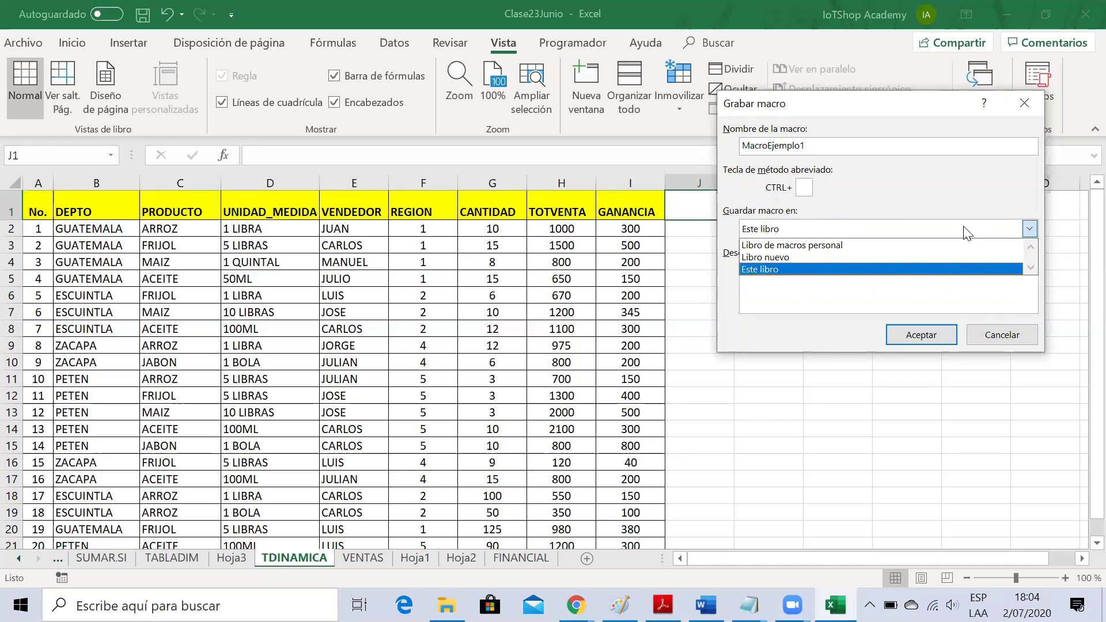
pyautogui.click(886, 204)
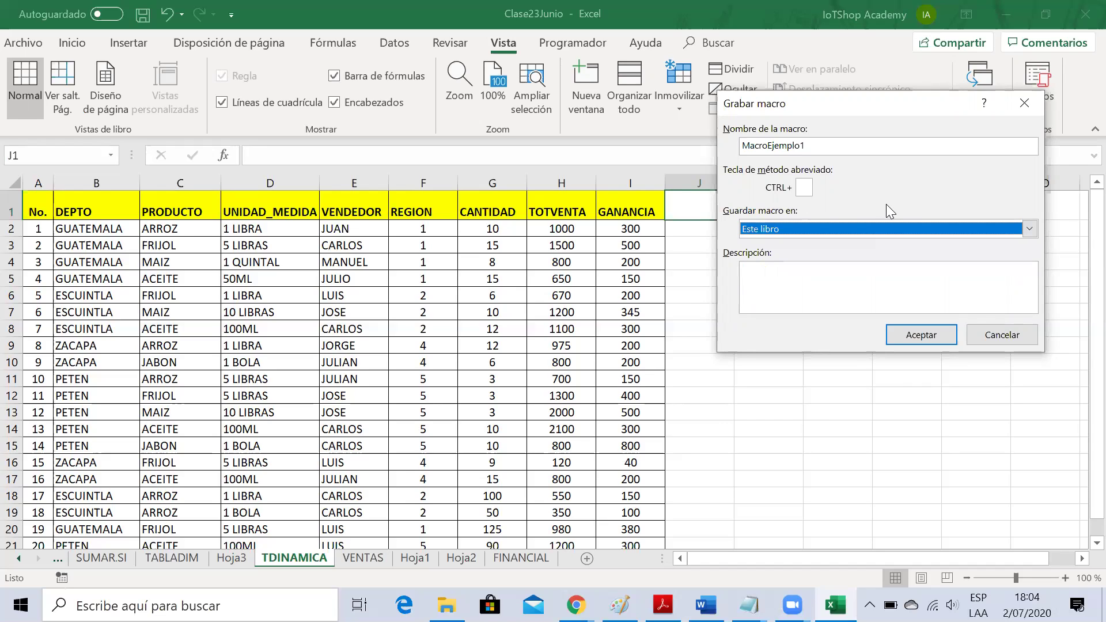
pyautogui.click(793, 283)
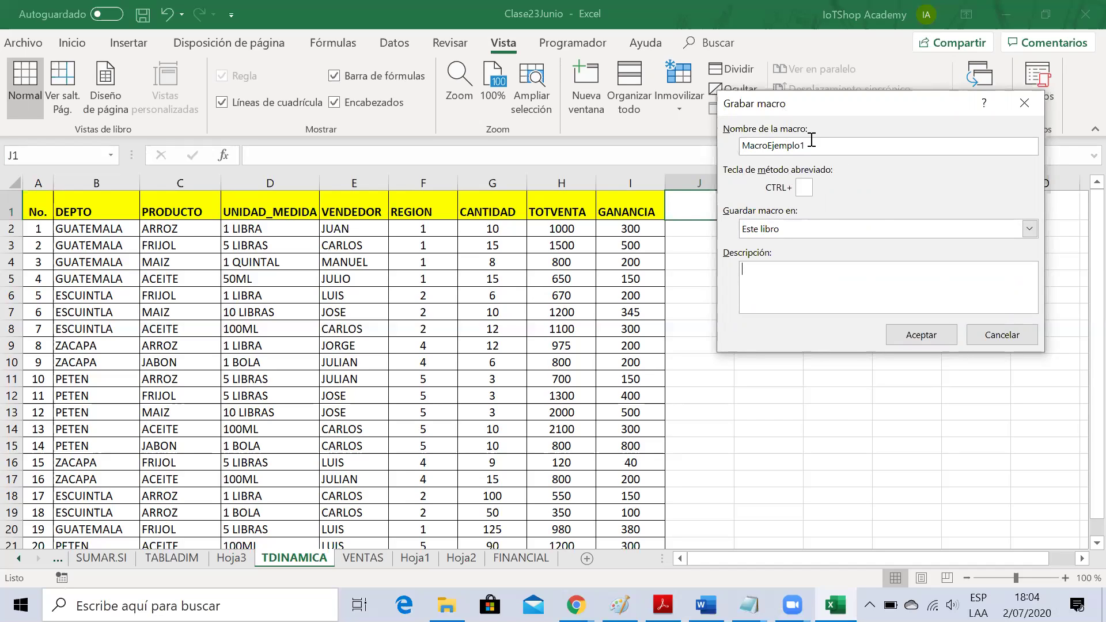
pyautogui.click(922, 336)
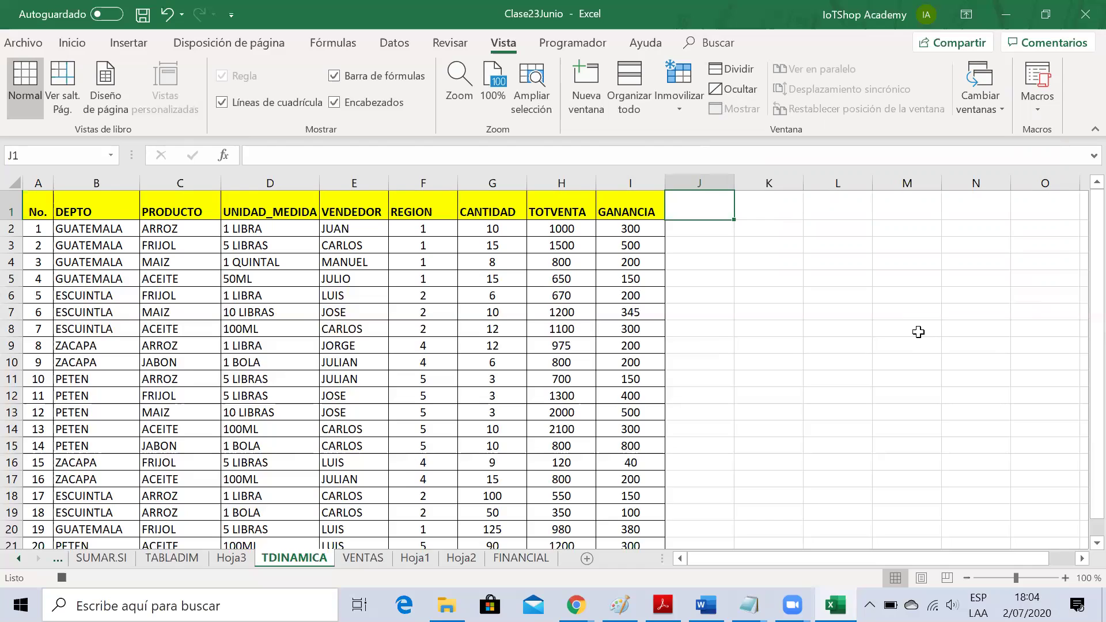
pyautogui.click(1042, 110)
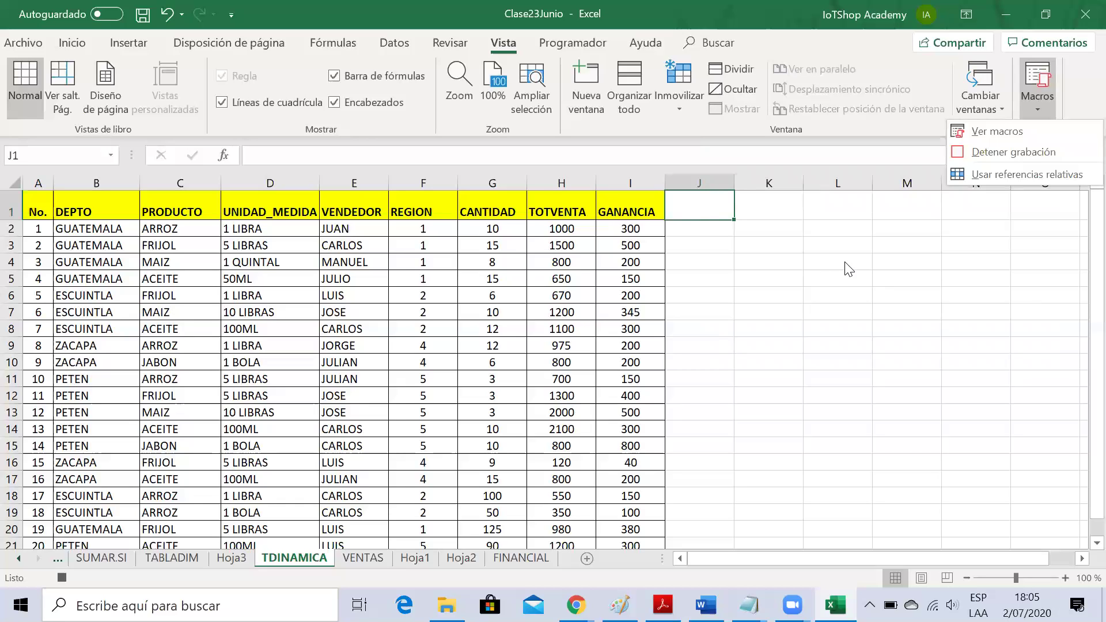
pyautogui.click(829, 298)
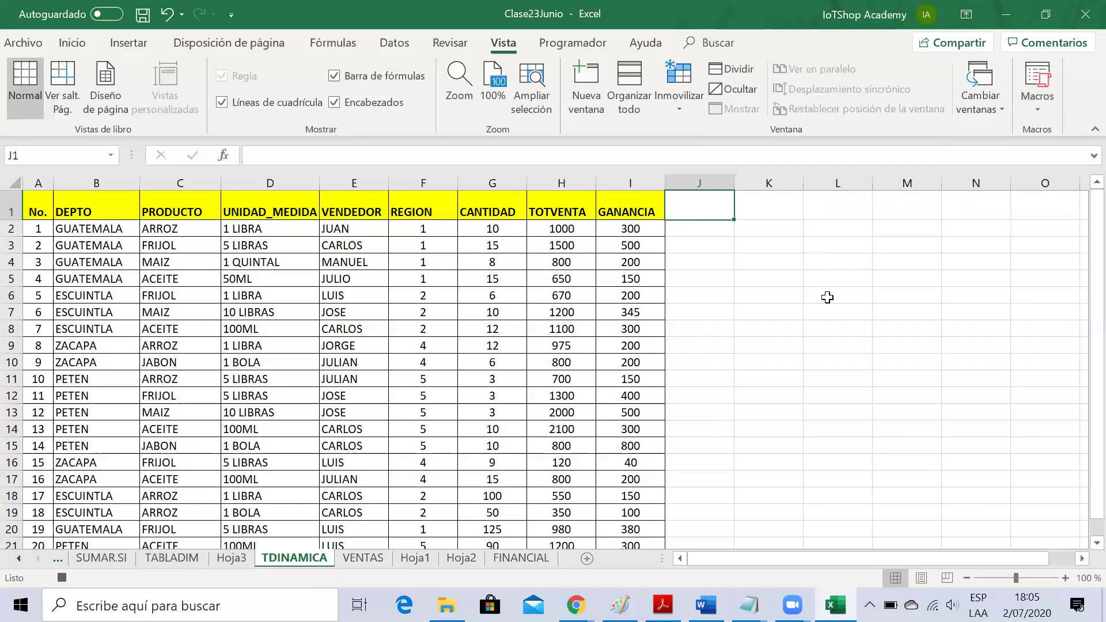
# Step: Enter the labels "VentaMayor:" in cell L6 and "PromedioVenta:" in cell L7
pyautogui.click(828, 298)
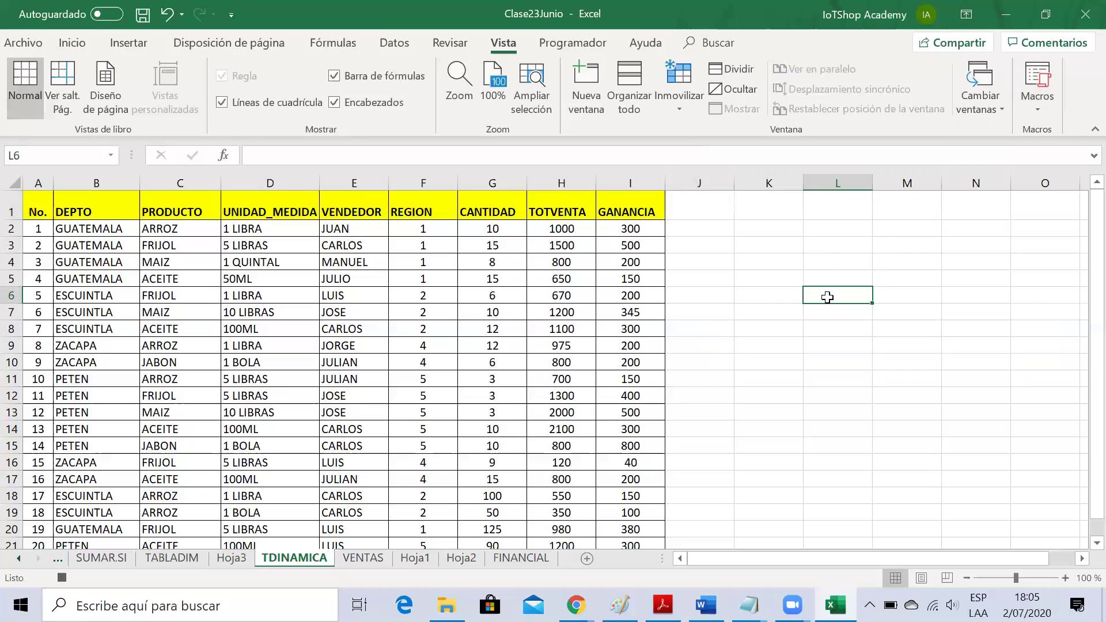
pyautogui.write('VentaMayor:')
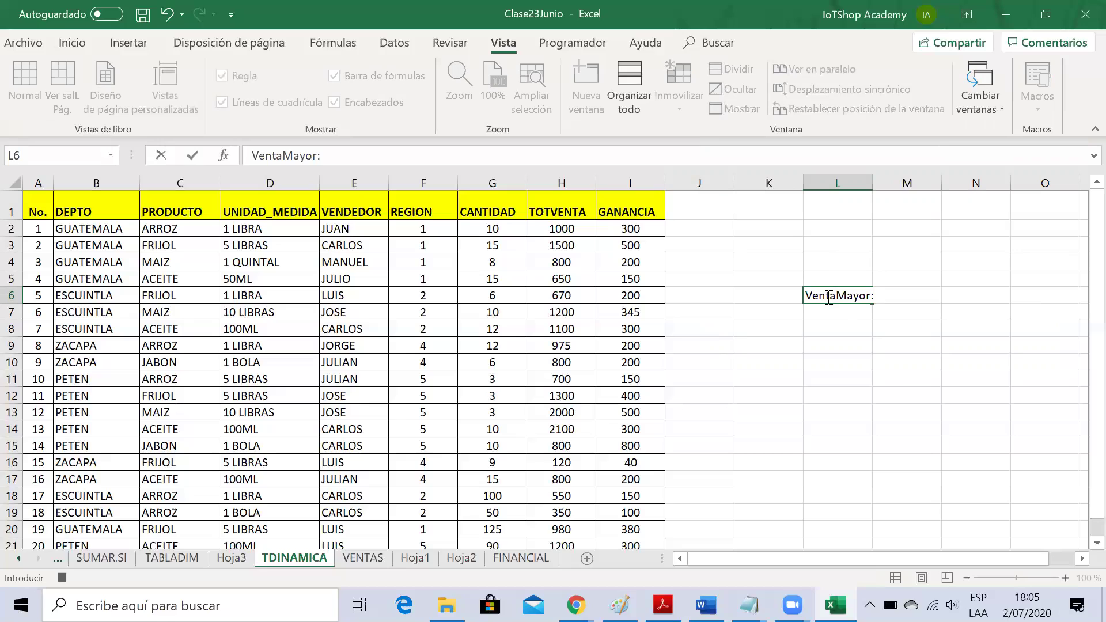
pyautogui.press('Return')
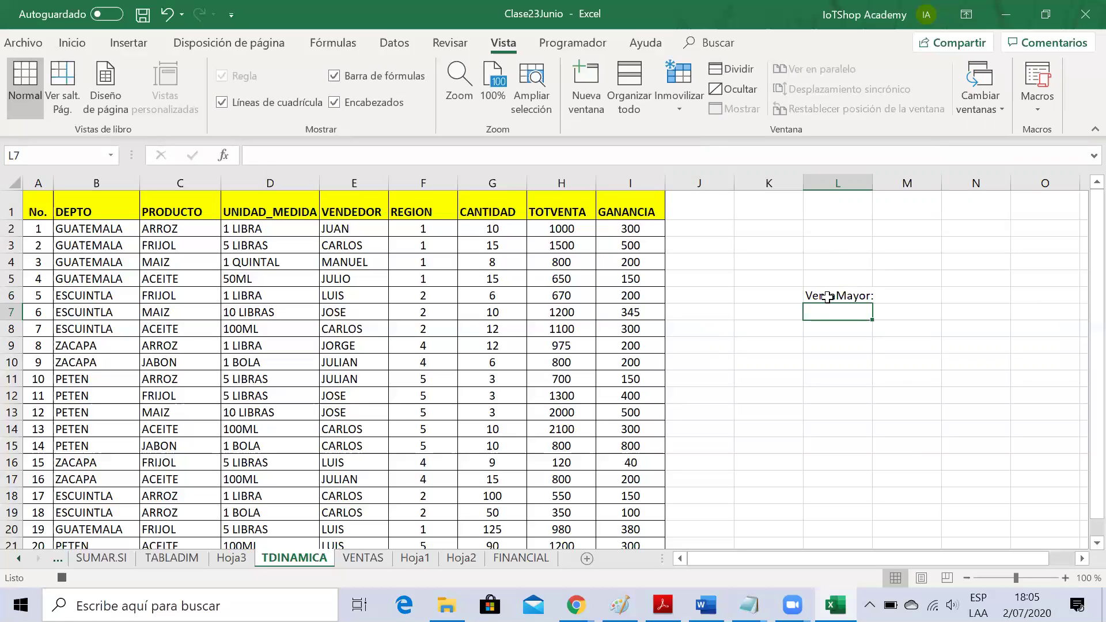
pyautogui.write('Promedio')
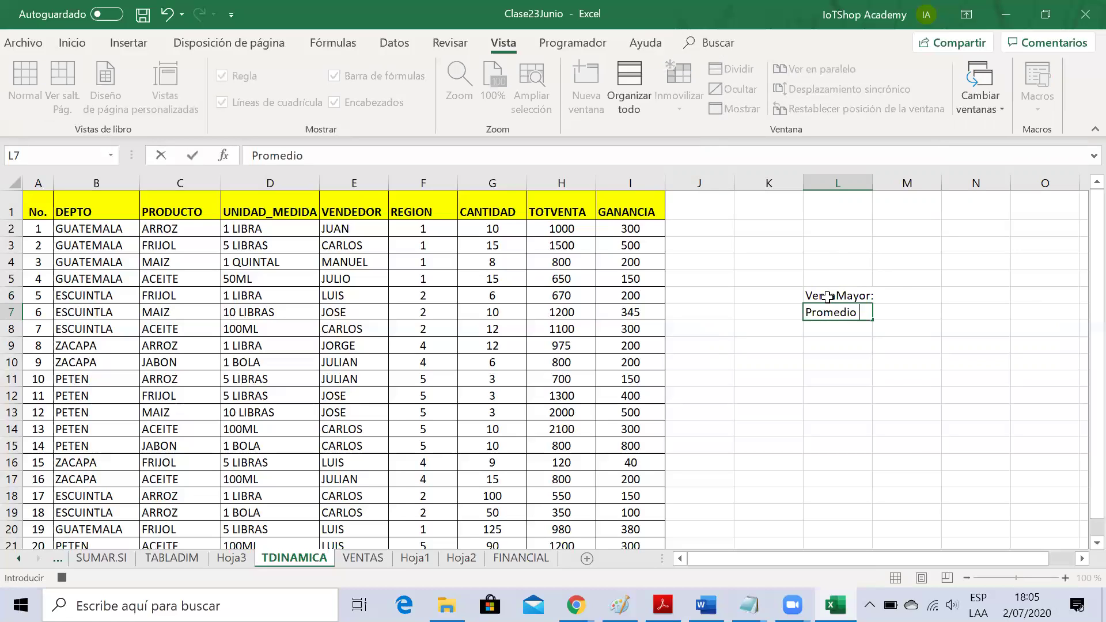
pyautogui.write('Venta:')
pyautogui.press('Return')
# Step: Enter "SumaVenta:" in cell L8 and "SumaGanancia:" in cell L9, and widen column L to fit the labels
pyautogui.write('SumaVenta')
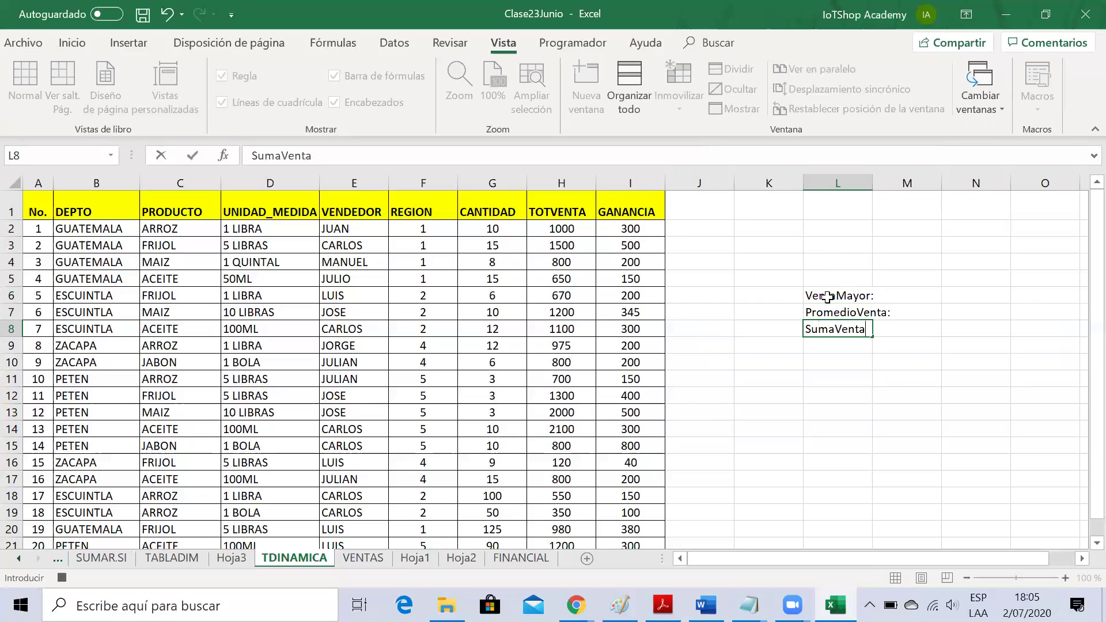
pyautogui.press('Return')
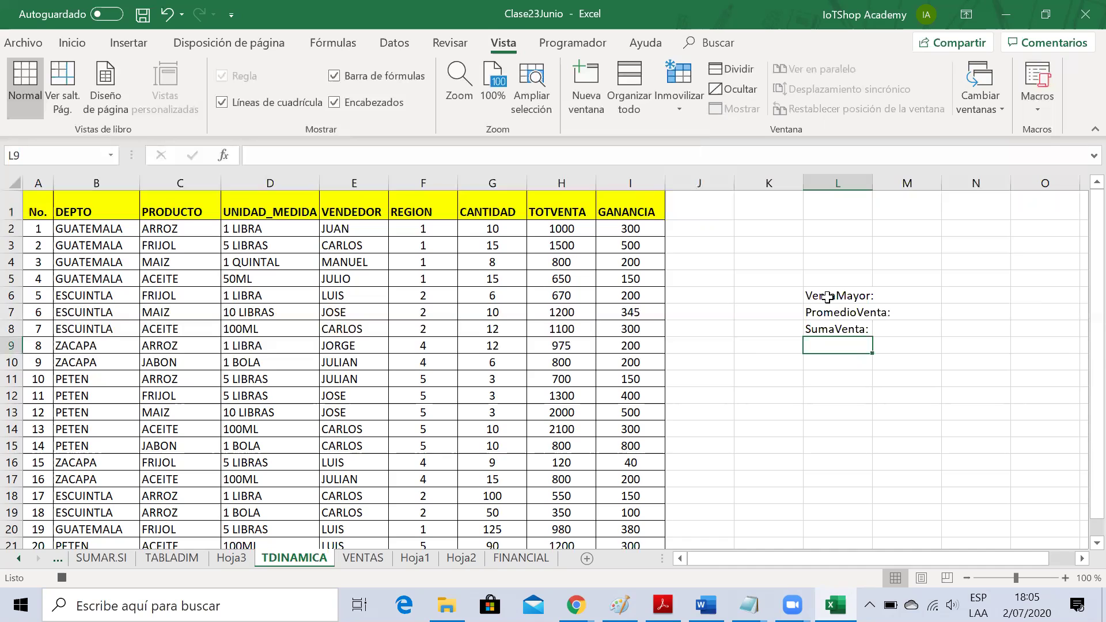
pyautogui.write('SumaGa')
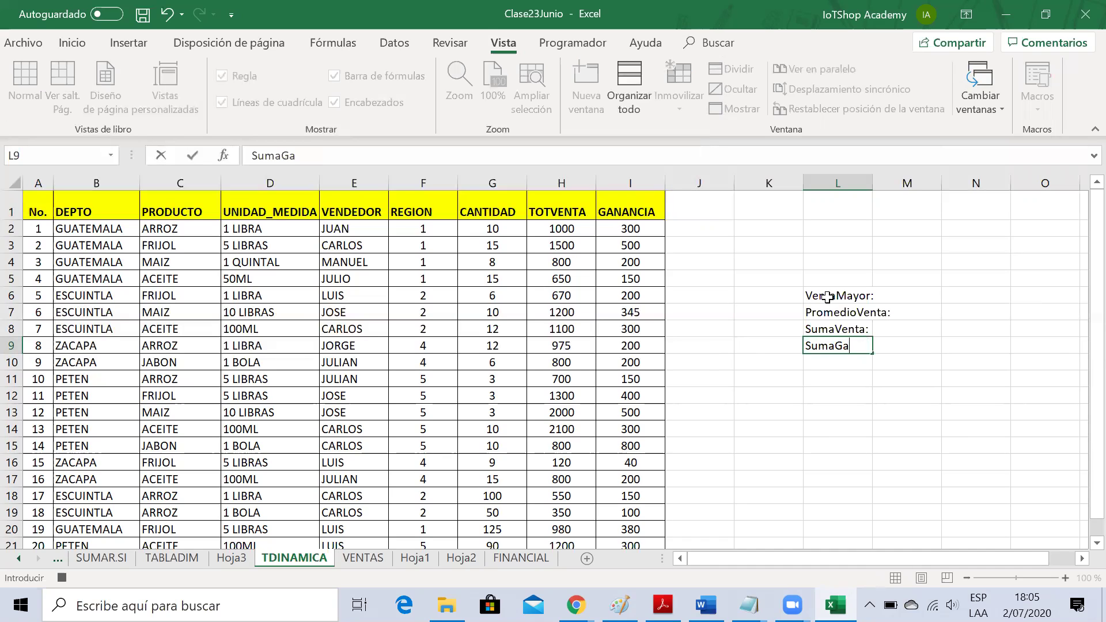
pyautogui.write('nancia:')
pyautogui.press('Return')
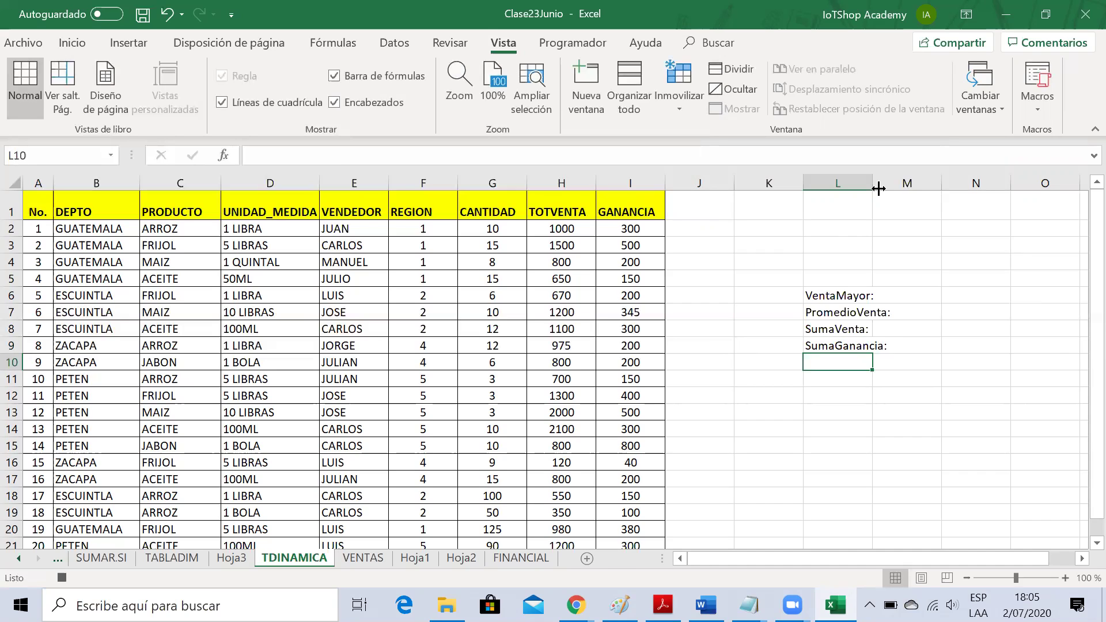
pyautogui.moveTo(869, 181); pyautogui.dragTo(906, 184)
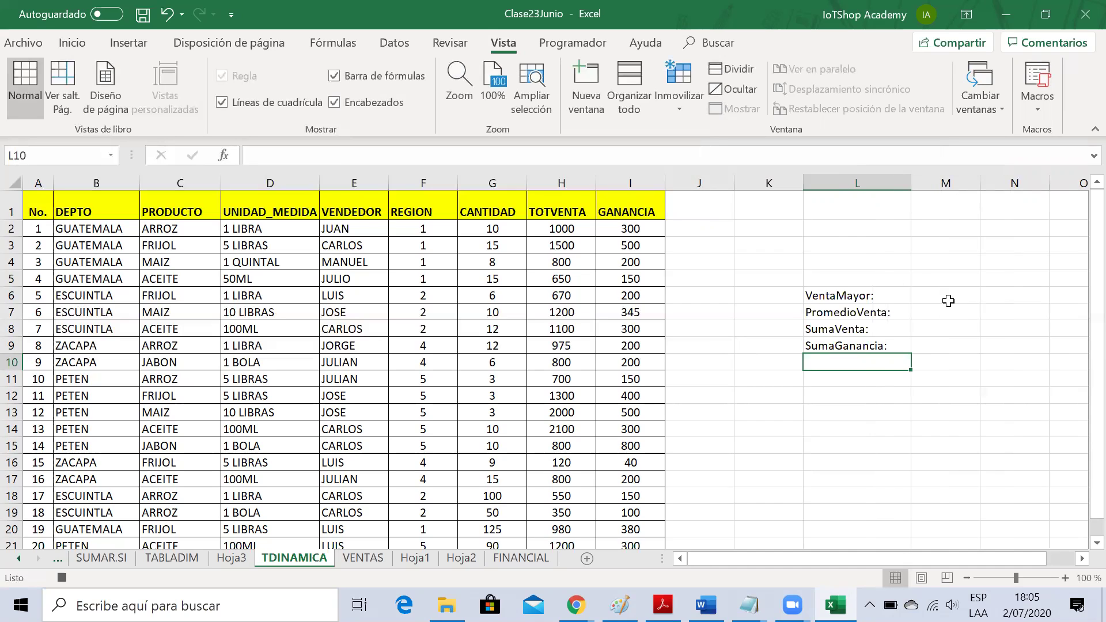
# Step: Apply all borders to the empty result cells M6 to M9
pyautogui.moveTo(949, 301); pyautogui.dragTo(949, 346)
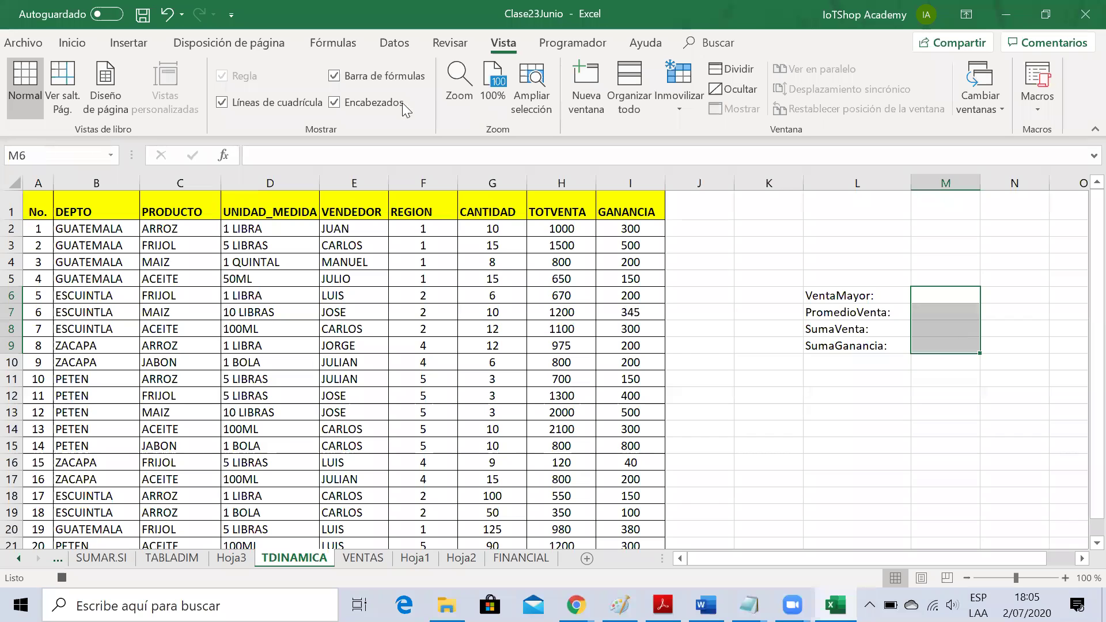
pyautogui.click(72, 43)
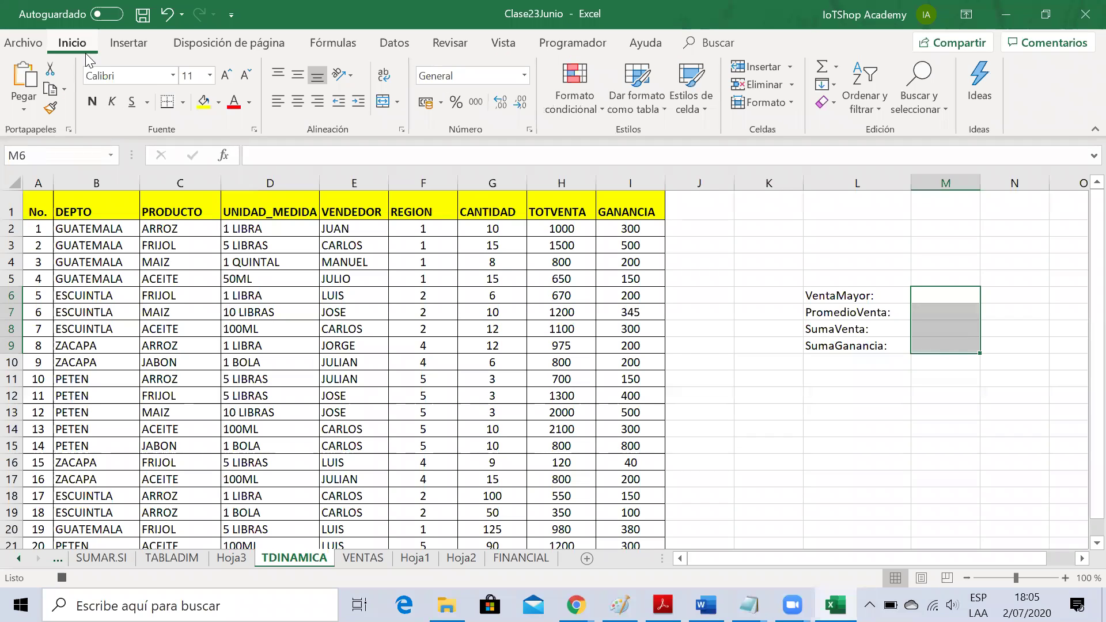
pyautogui.click(182, 102)
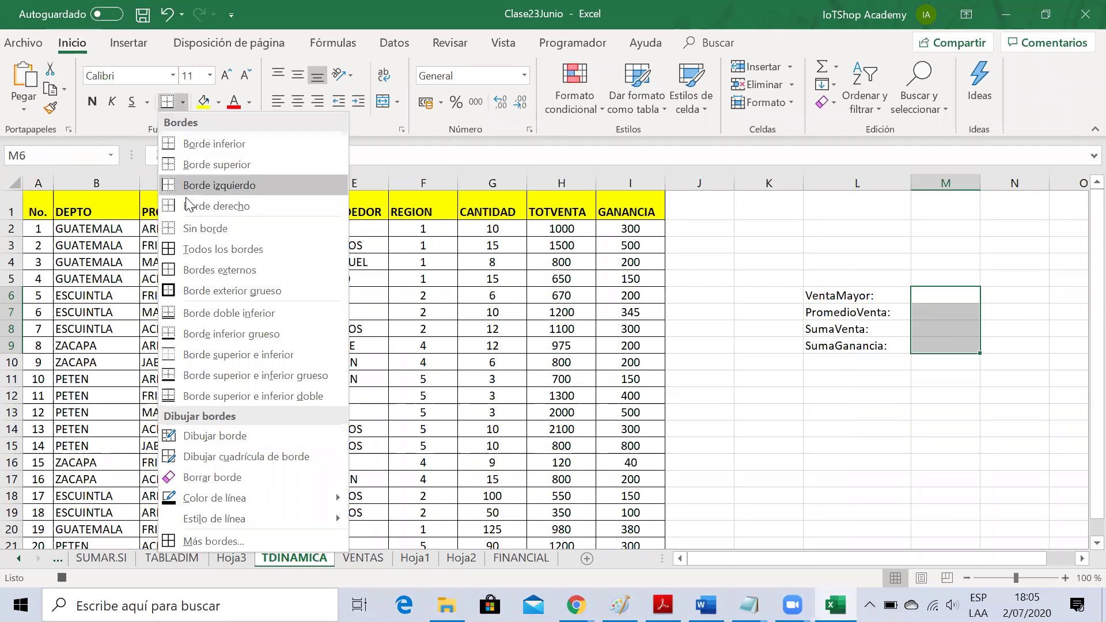
pyautogui.click(195, 250)
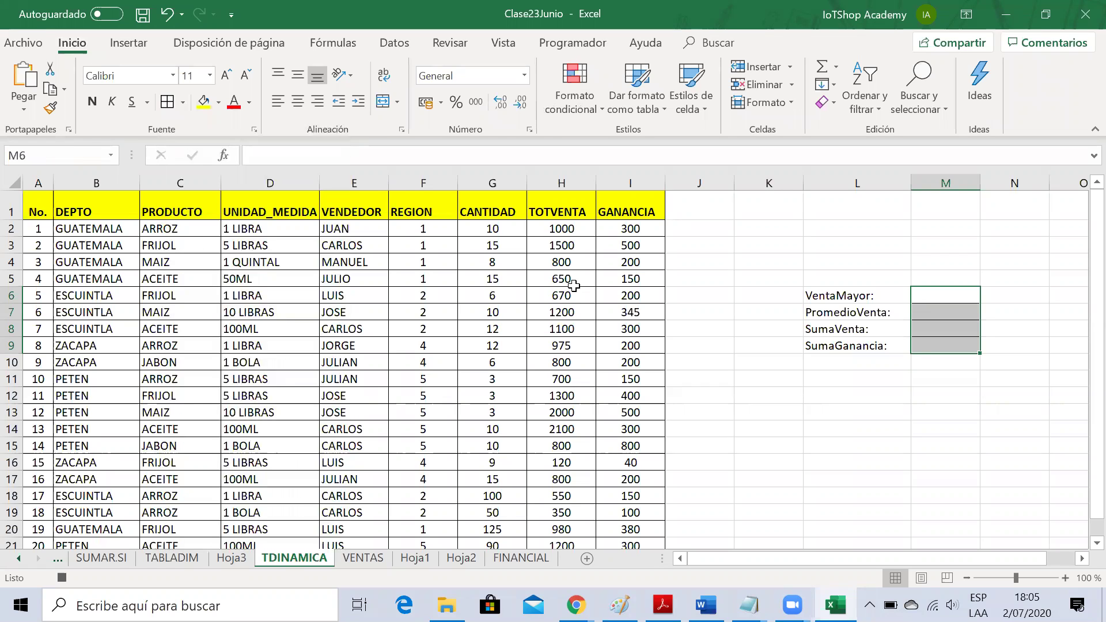
# Step: Make the four summary labels in cells L6 to L9 bold
pyautogui.moveTo(850, 294); pyautogui.dragTo(852, 347)
pyautogui.click(93, 104)
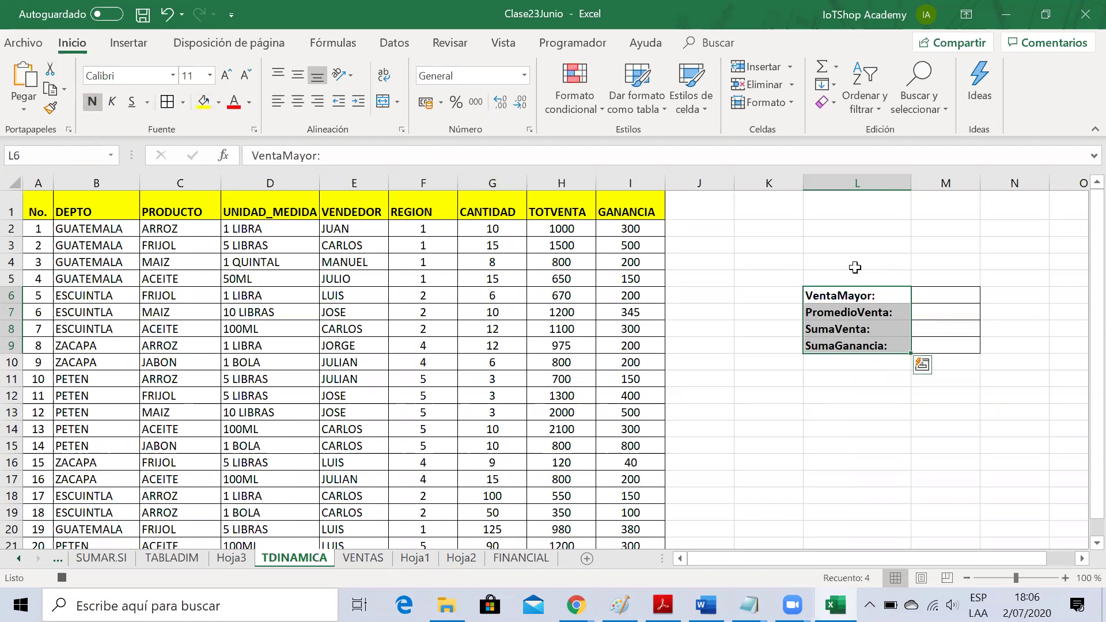
pyautogui.click(966, 349)
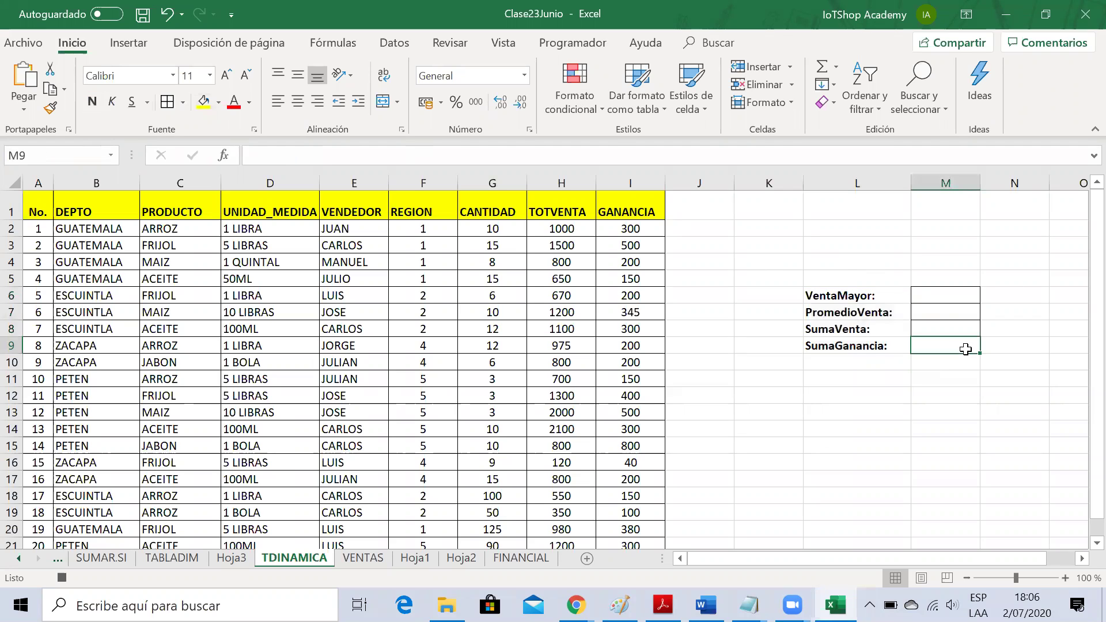
# Step: Calculate the highest sale in cell M6 with the MAX function over the TOTVENTA values H2:H21
pyautogui.click(948, 295)
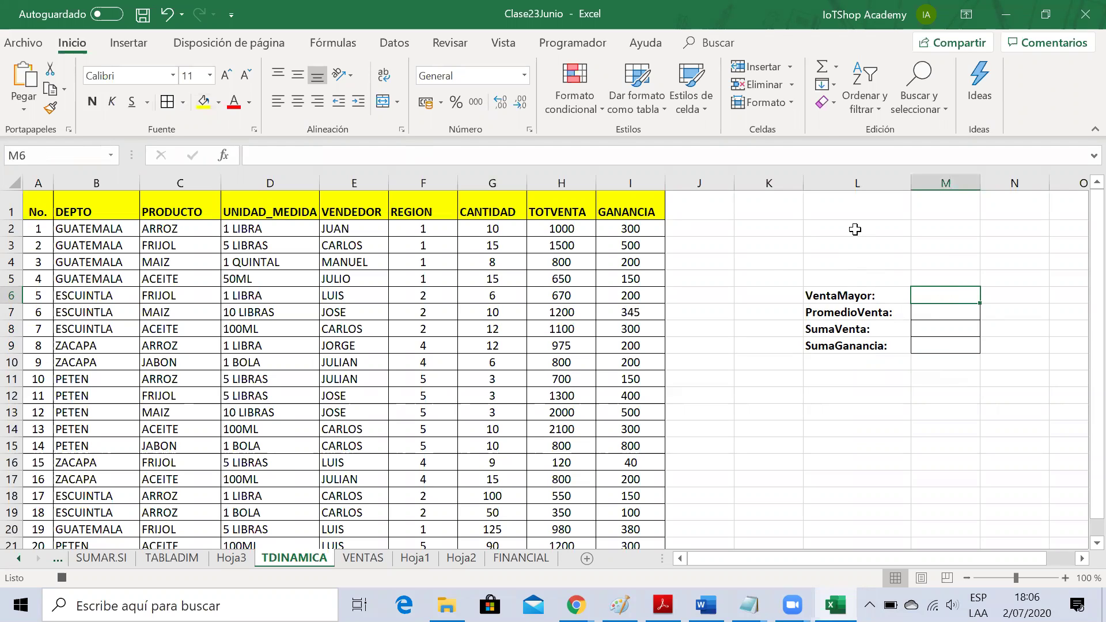
pyautogui.click(837, 68)
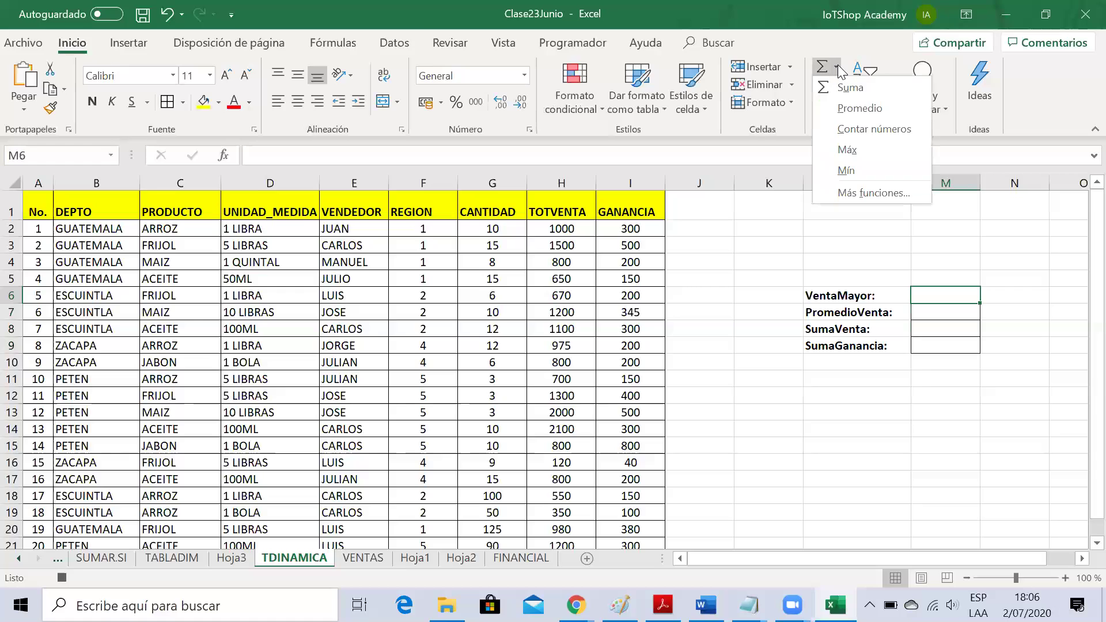
pyautogui.click(859, 149)
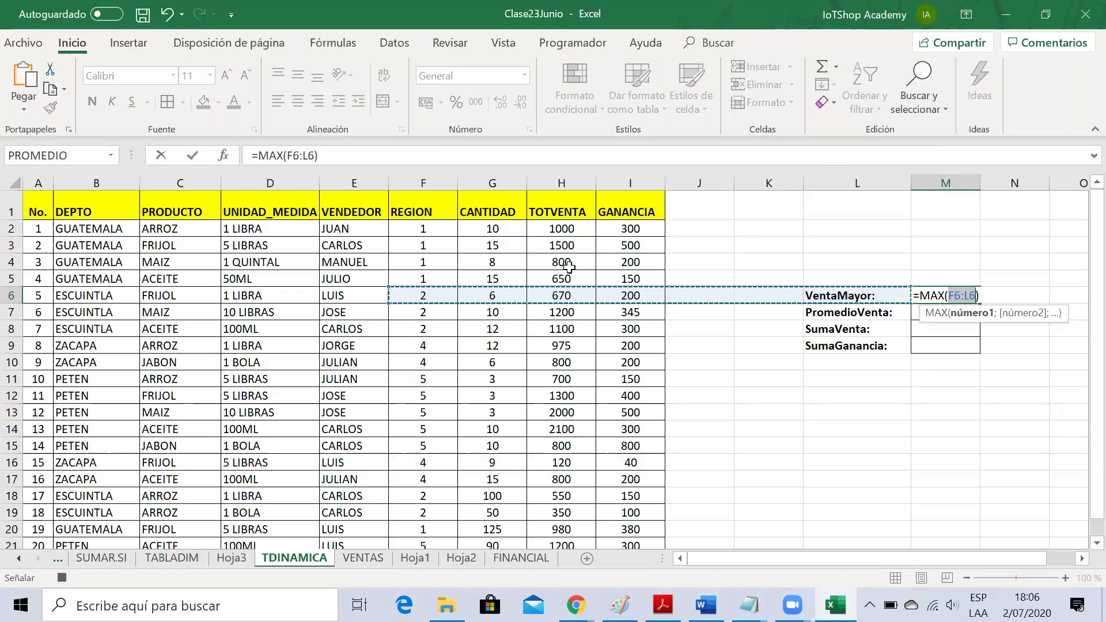
pyautogui.moveTo(563, 231); pyautogui.dragTo(566, 540)
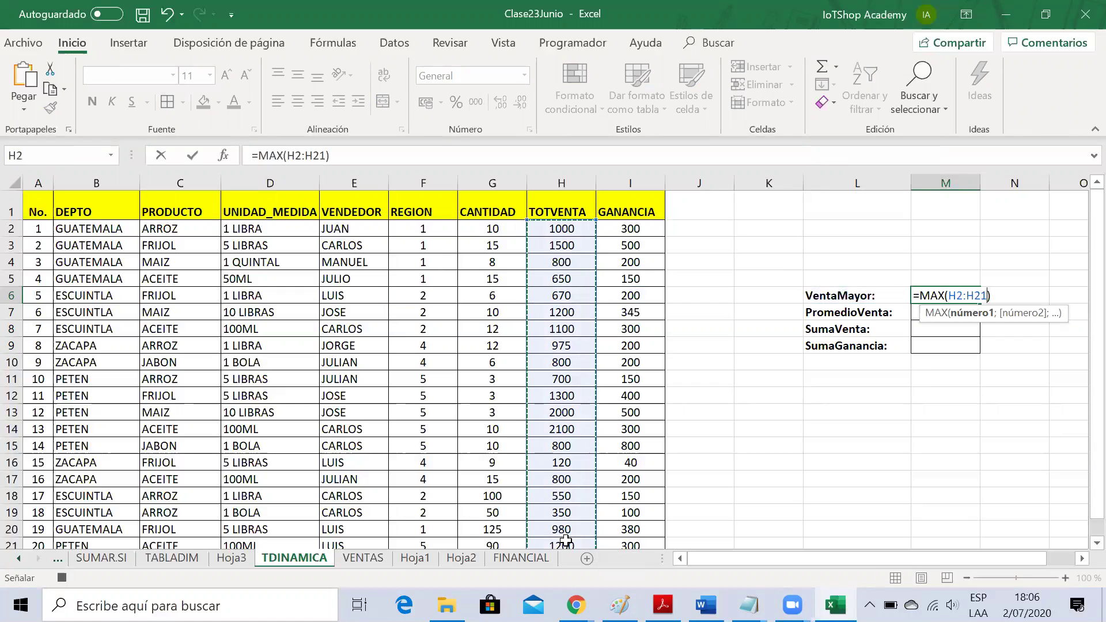
pyautogui.press('Return')
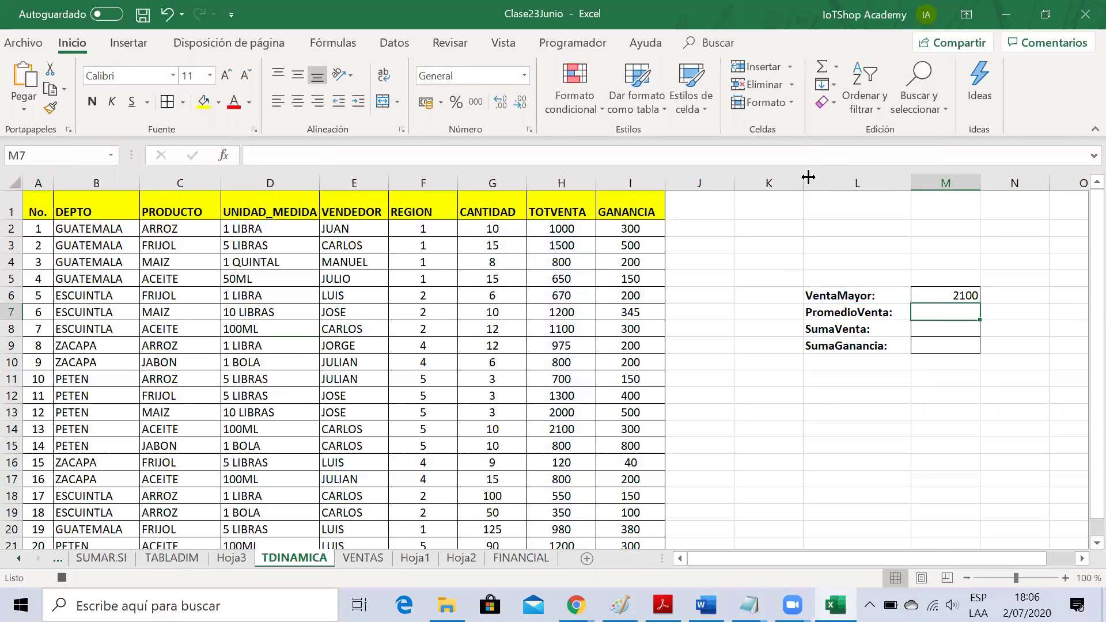
# Step: Calculate the average sale in cell M7 with the PROMEDIO function over the TOTVENTA values H2:H21
pyautogui.click(836, 67)
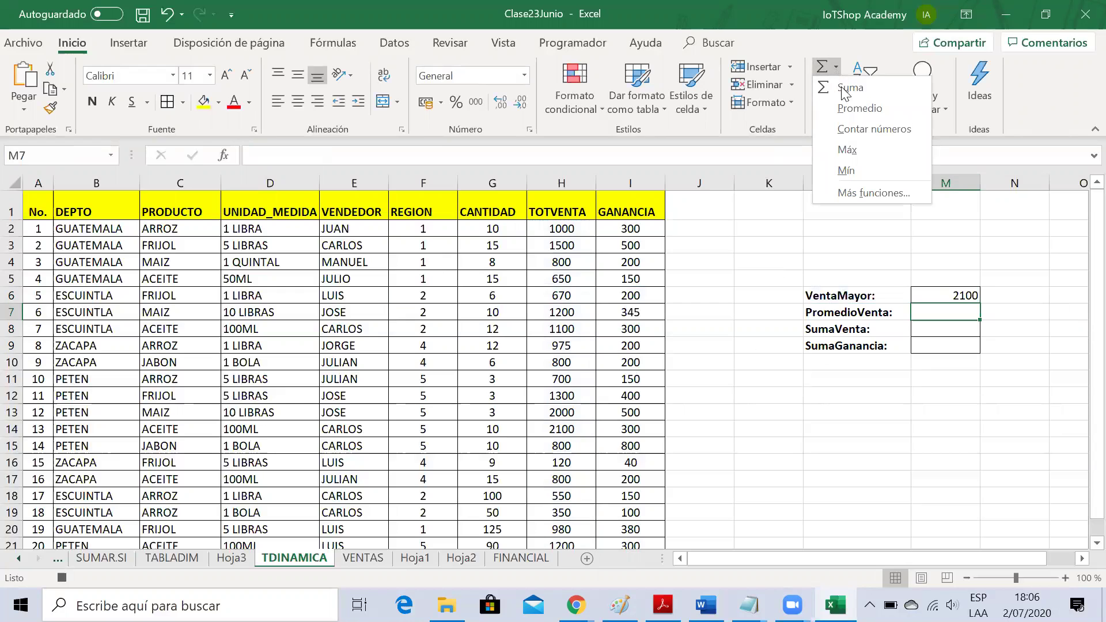
pyautogui.click(863, 106)
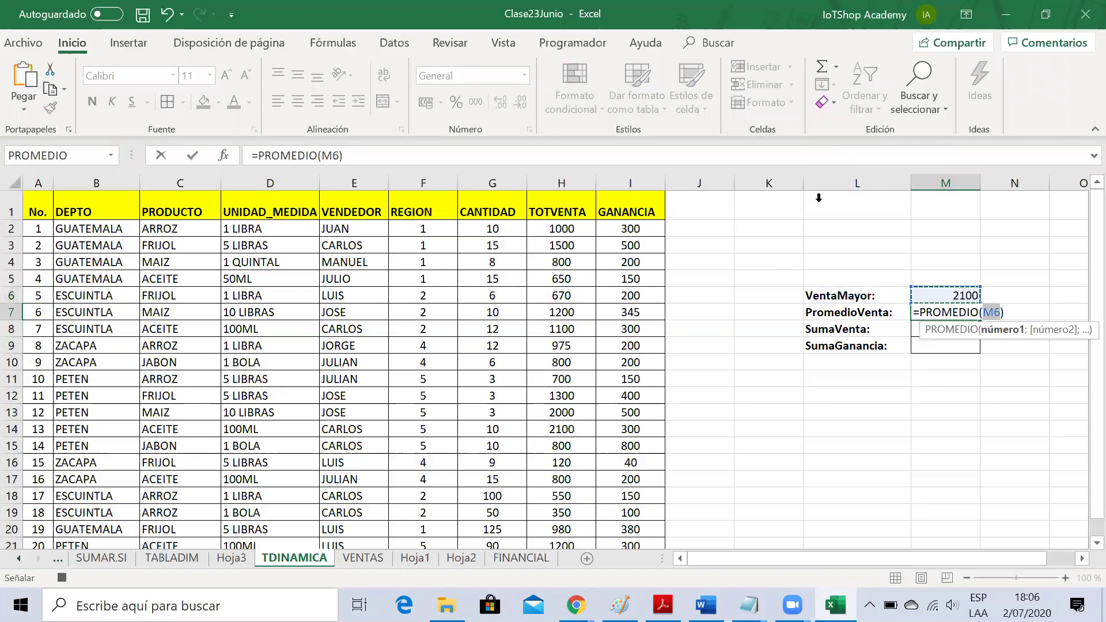
pyautogui.moveTo(559, 226); pyautogui.dragTo(555, 540)
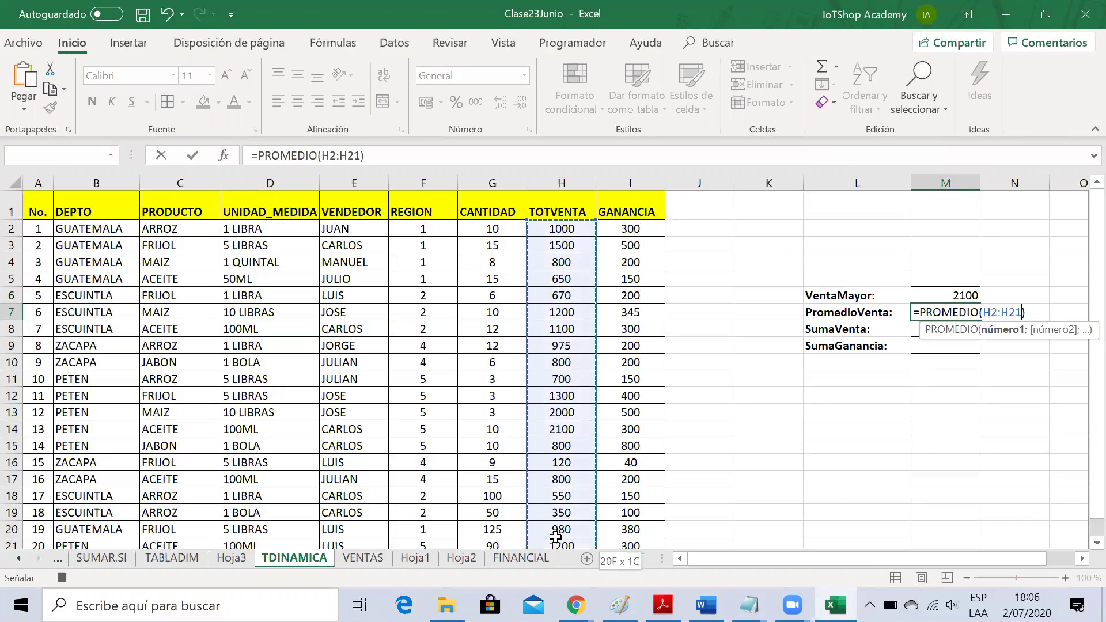
pyautogui.press('Return')
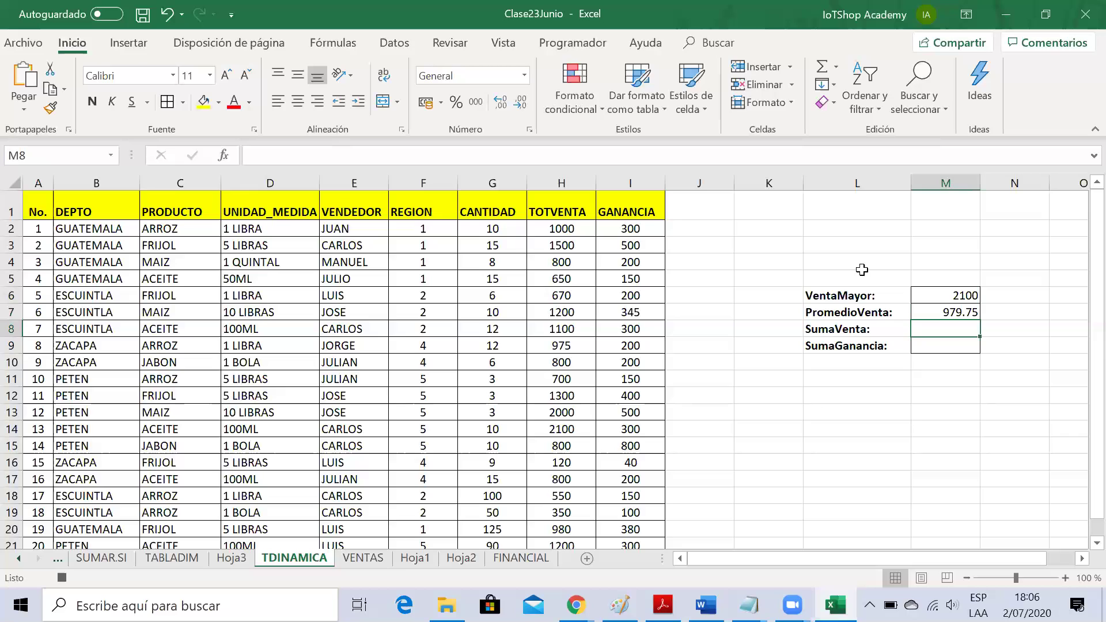
# Step: Sum the TOTVENTA values H2:H21 in cell M8 and the GANANCIA values I2:I21 in cell M9
pyautogui.click(822, 70)
pyautogui.moveTo(562, 228); pyautogui.dragTo(561, 539)
pyautogui.press('Return')
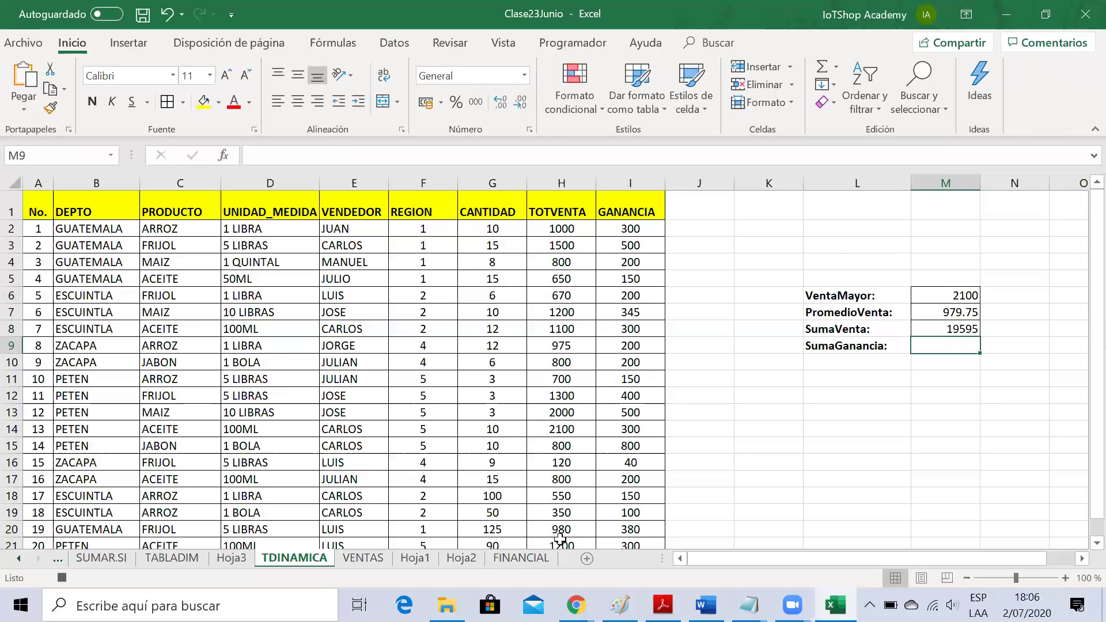
pyautogui.click(823, 68)
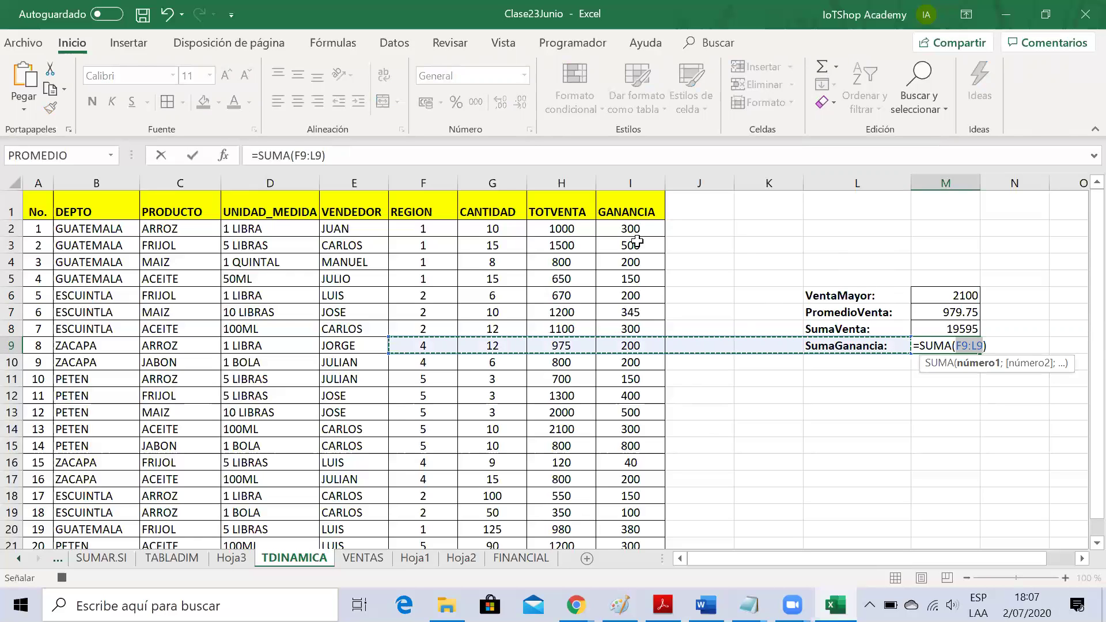
pyautogui.moveTo(632, 229); pyautogui.dragTo(627, 537)
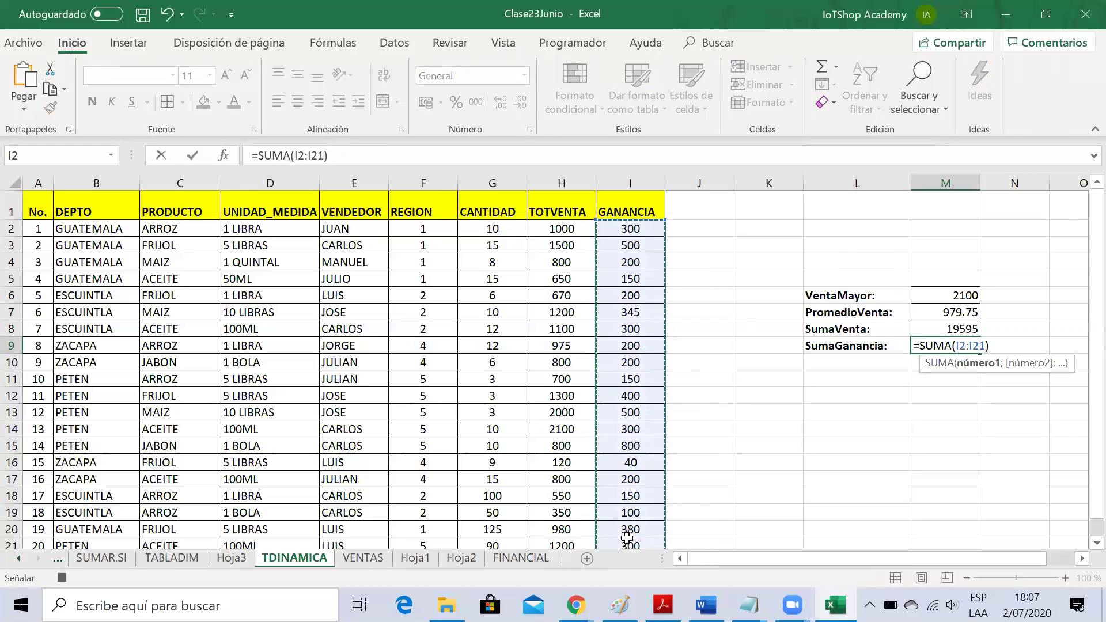
pyautogui.press('Return')
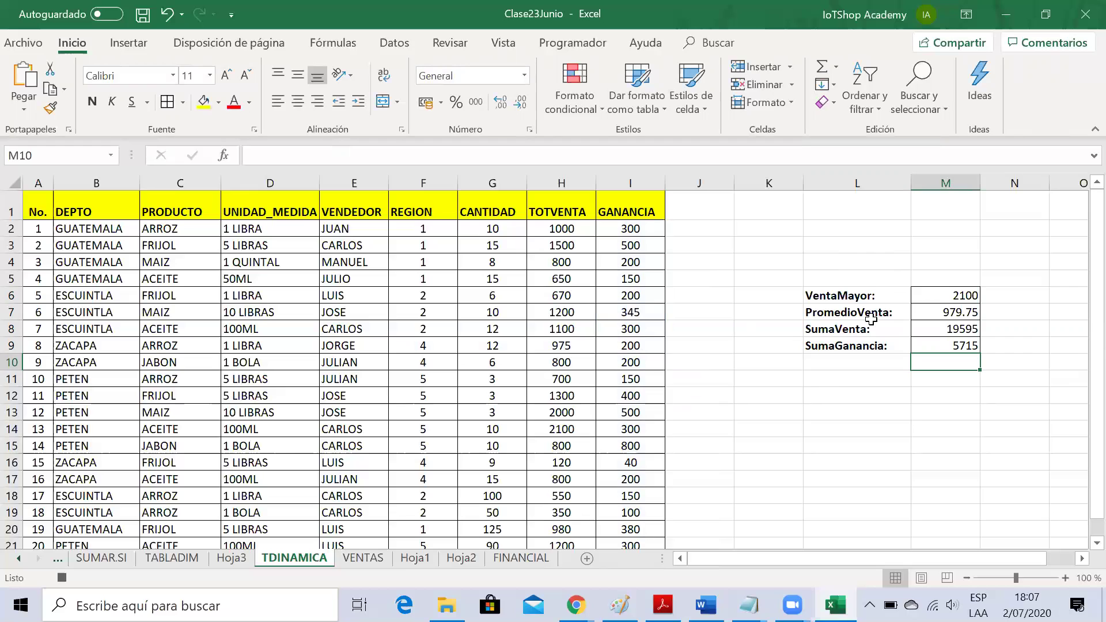
# Step: Format the results in cells M6 to M9 with the Q Español (Guatemala) accounting format
pyautogui.moveTo(942, 298); pyautogui.dragTo(943, 346)
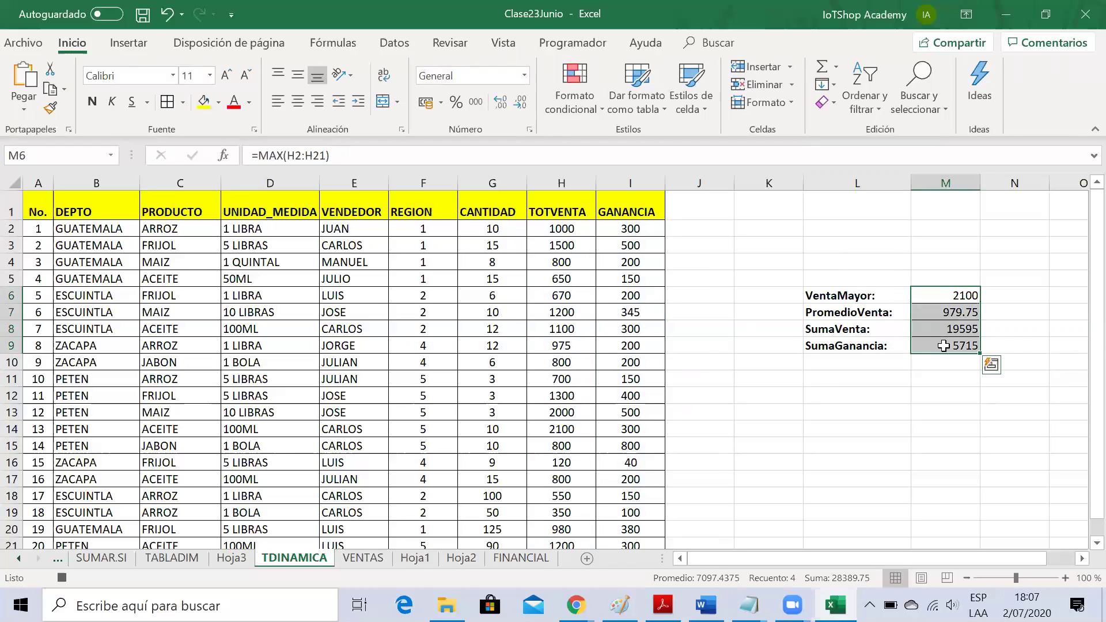
pyautogui.click(442, 102)
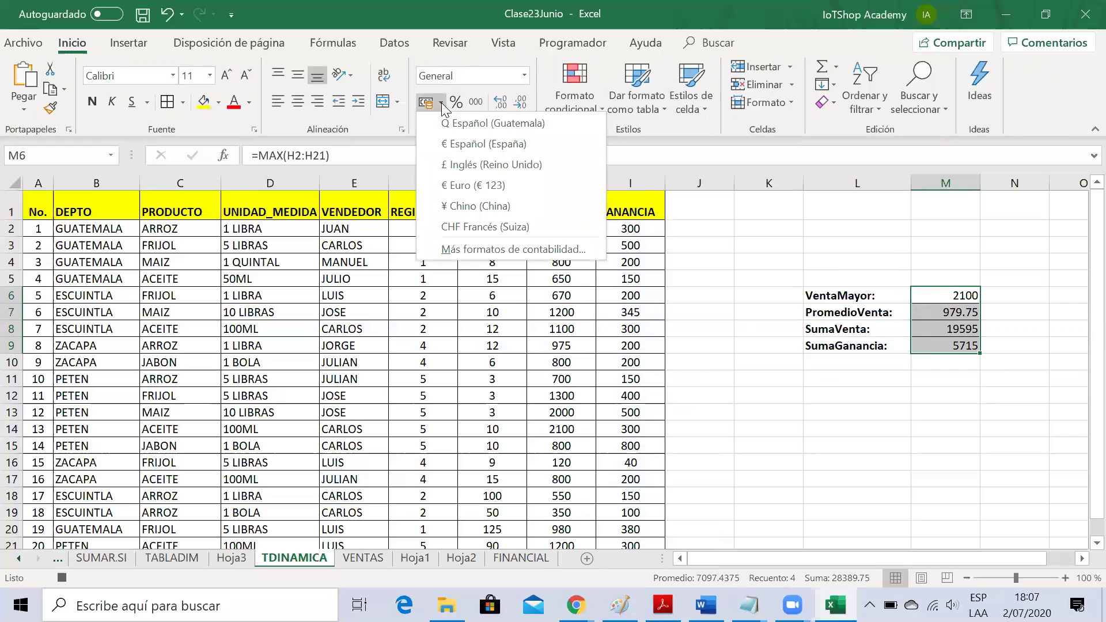
pyautogui.click(490, 126)
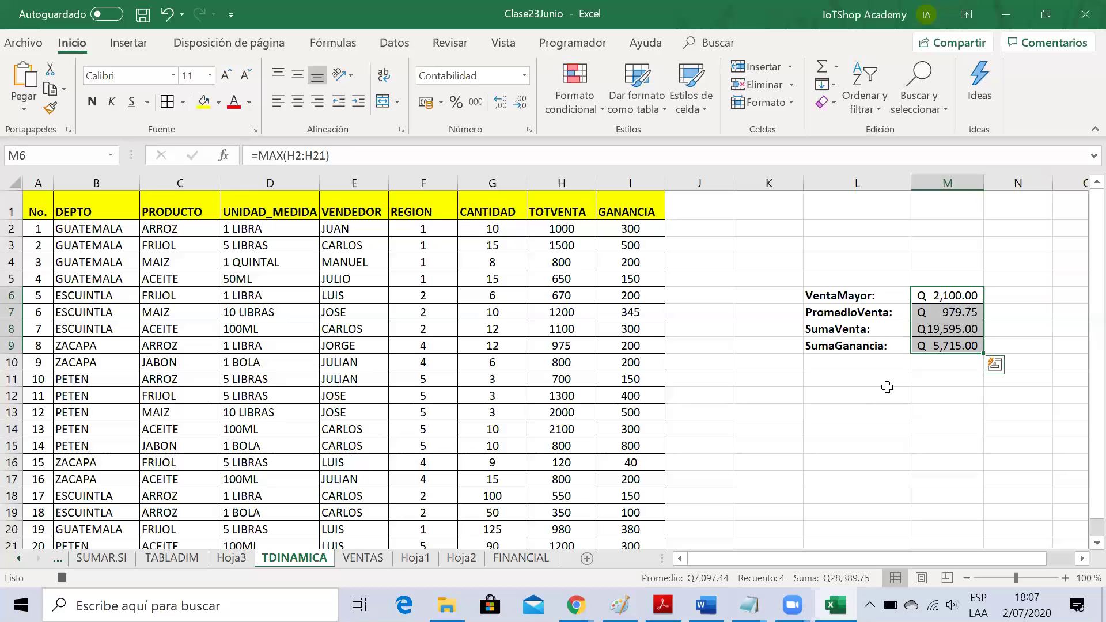
# Step: Enter the text "TERMINÉ" in cell M11 below the summary block
pyautogui.click(931, 382)
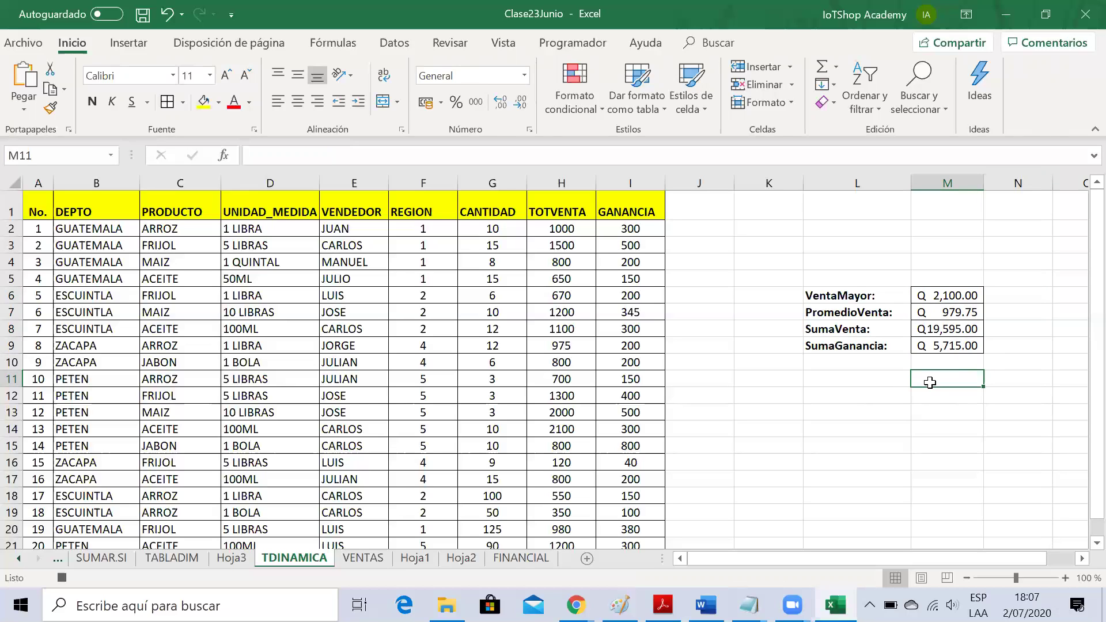
pyautogui.write('TERMINÉ')
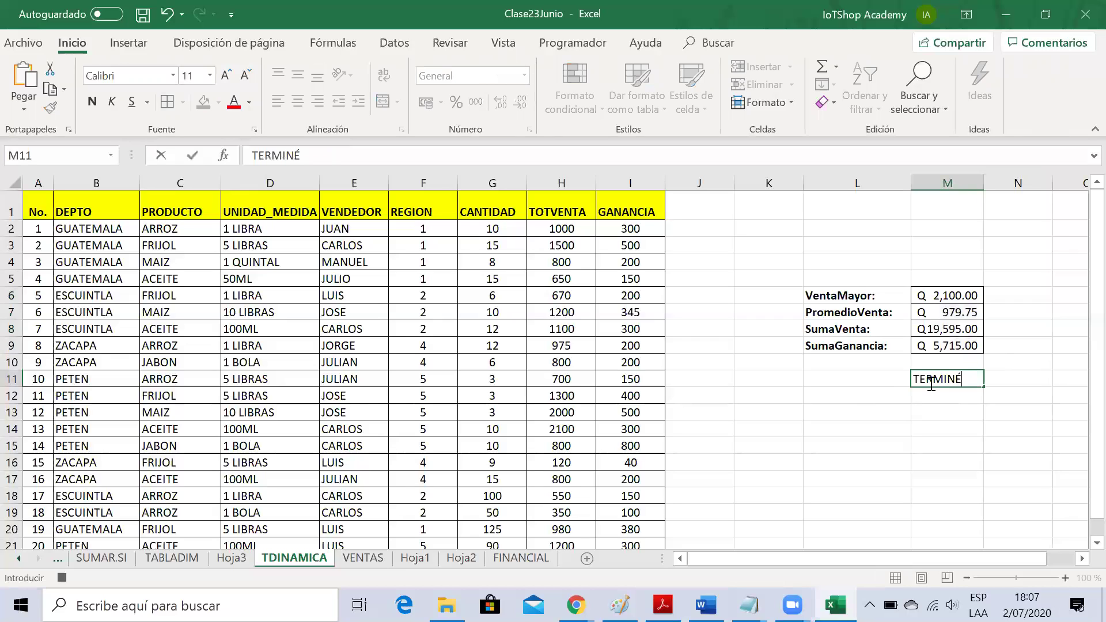
pyautogui.press('Return')
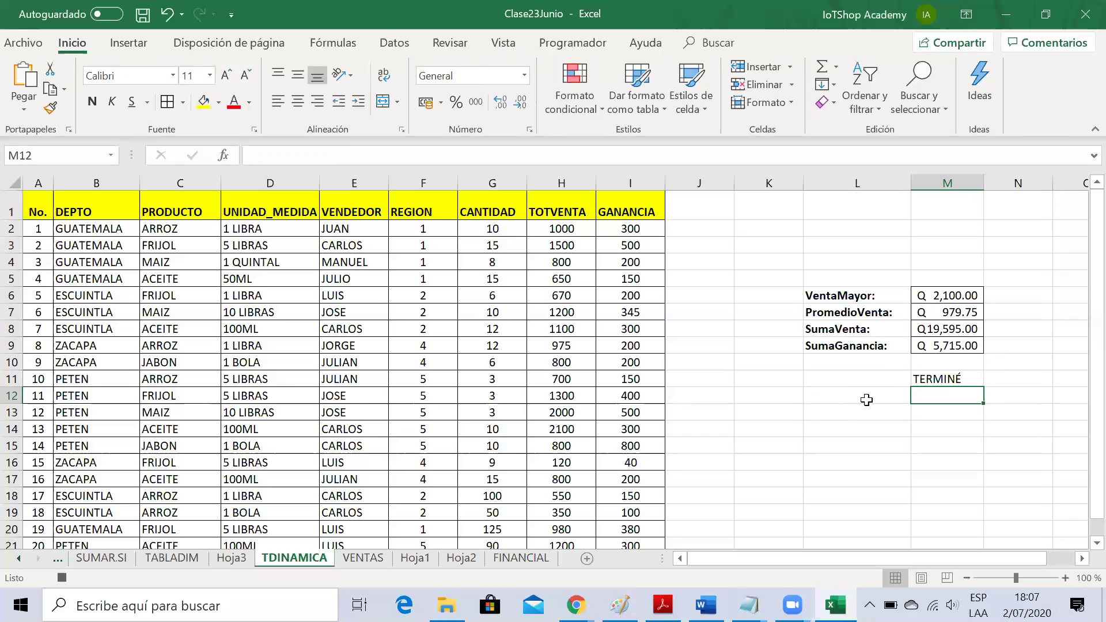
# Step: Select cell M13 and stop recording the macro
pyautogui.click(947, 416)
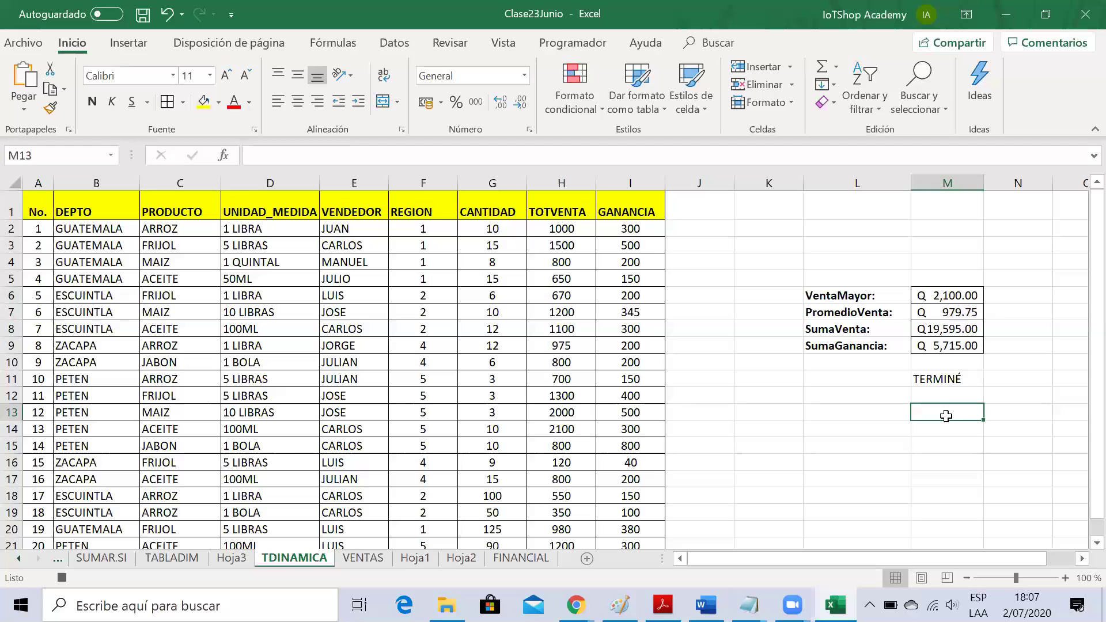
pyautogui.click(503, 43)
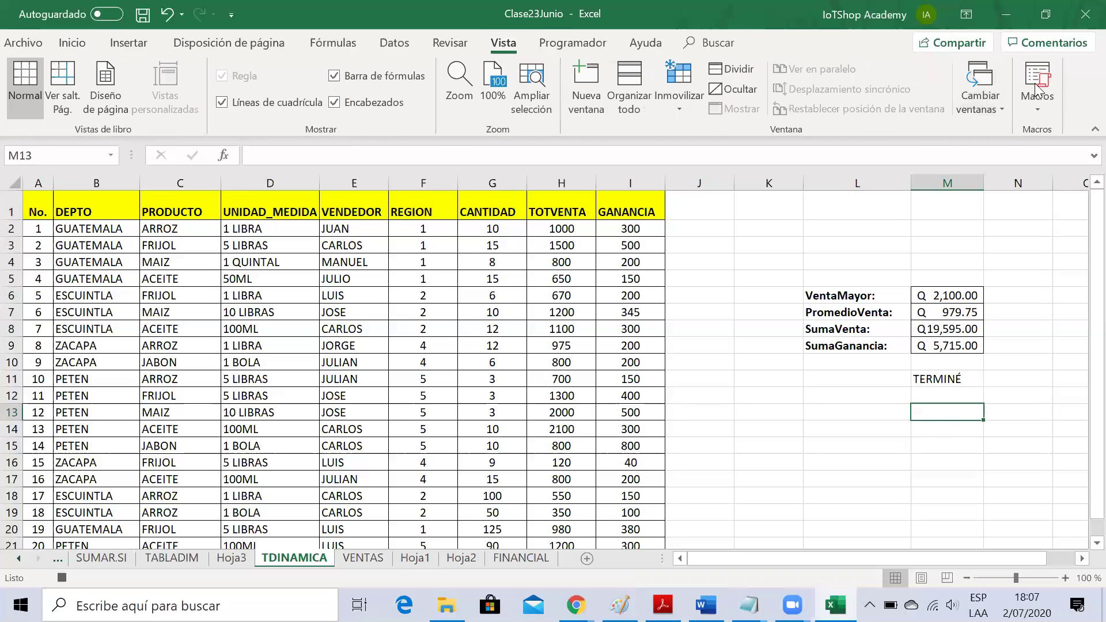
pyautogui.click(1041, 112)
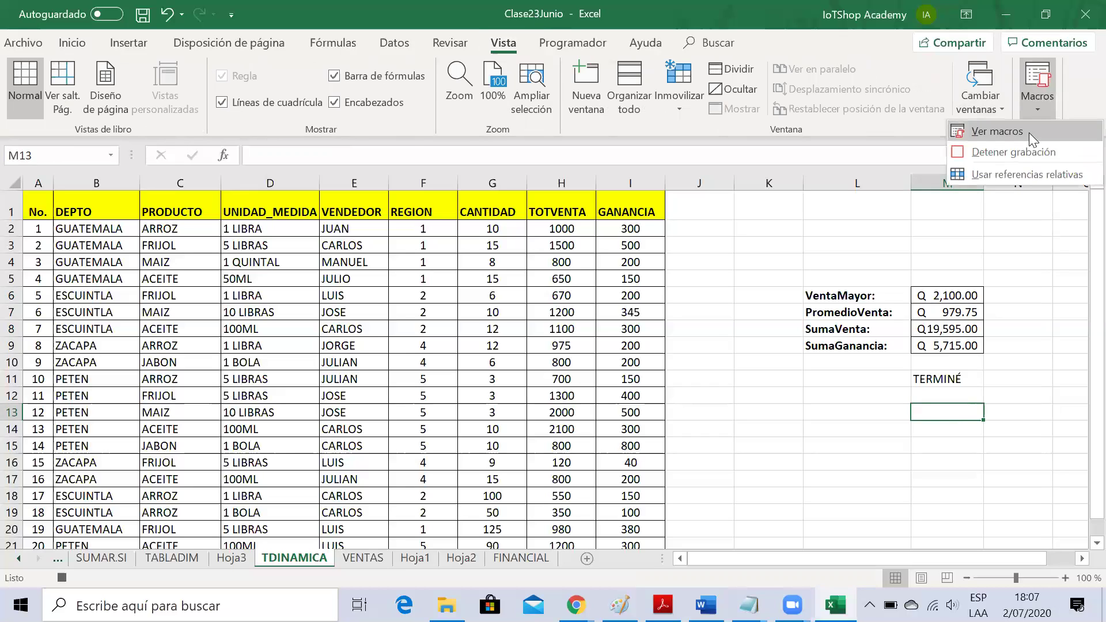
pyautogui.click(1017, 152)
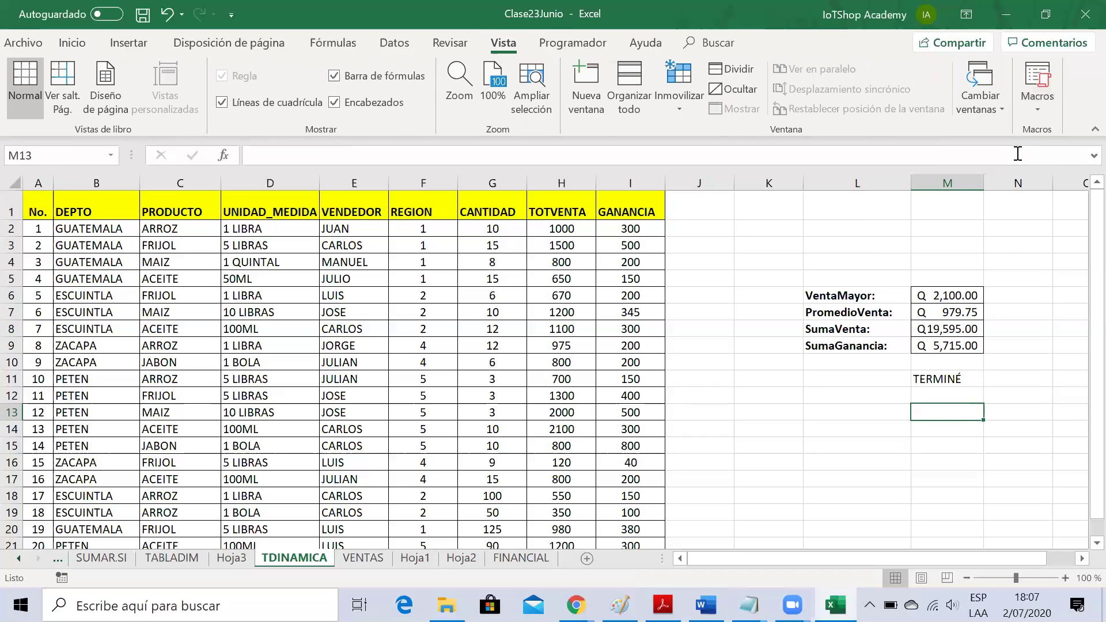
pyautogui.click(1024, 333)
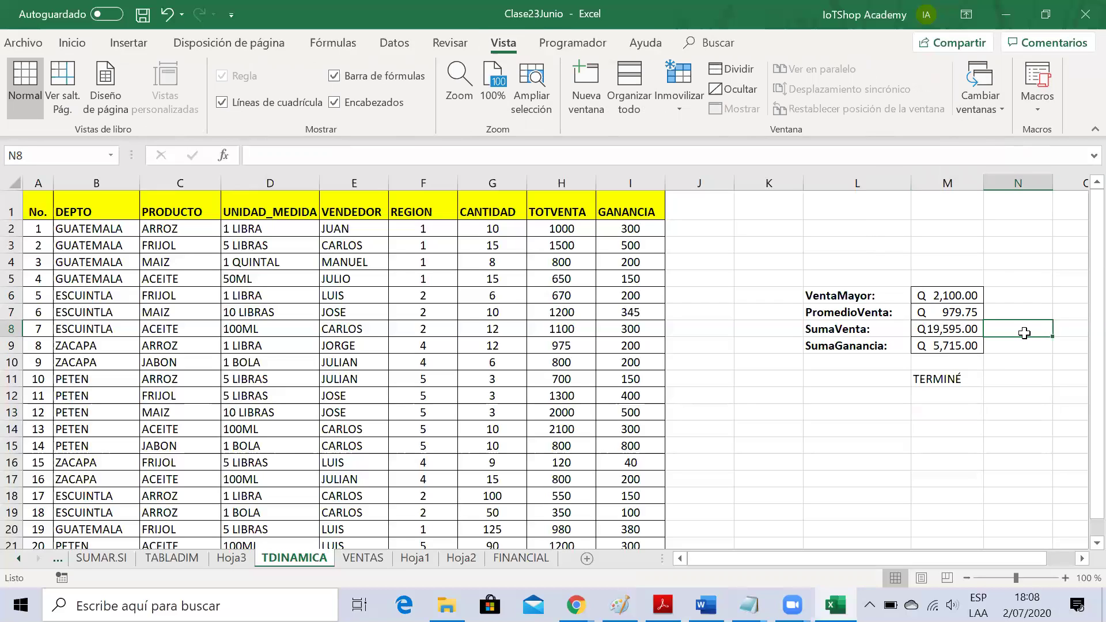
pyautogui.click(741, 318)
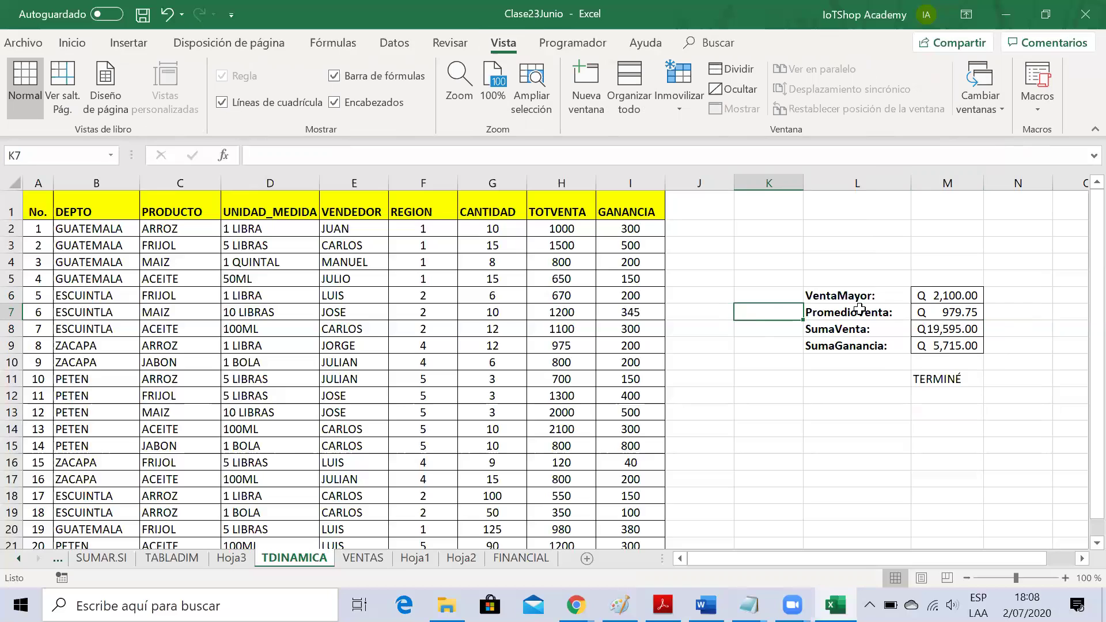
pyautogui.click(931, 256)
pyautogui.click(942, 443)
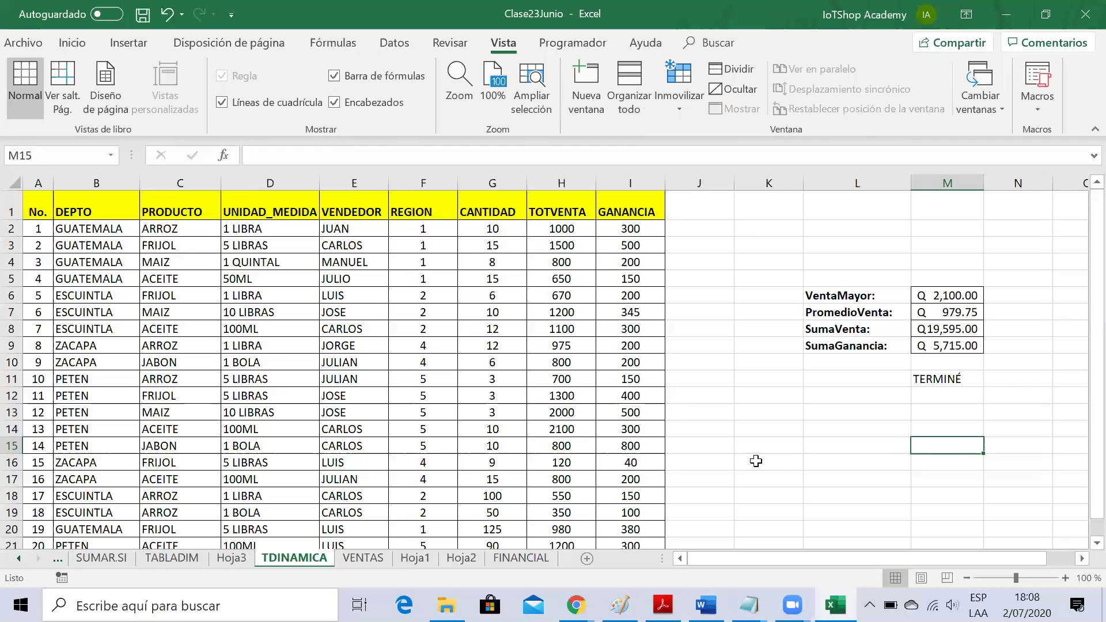
pyautogui.click(883, 260)
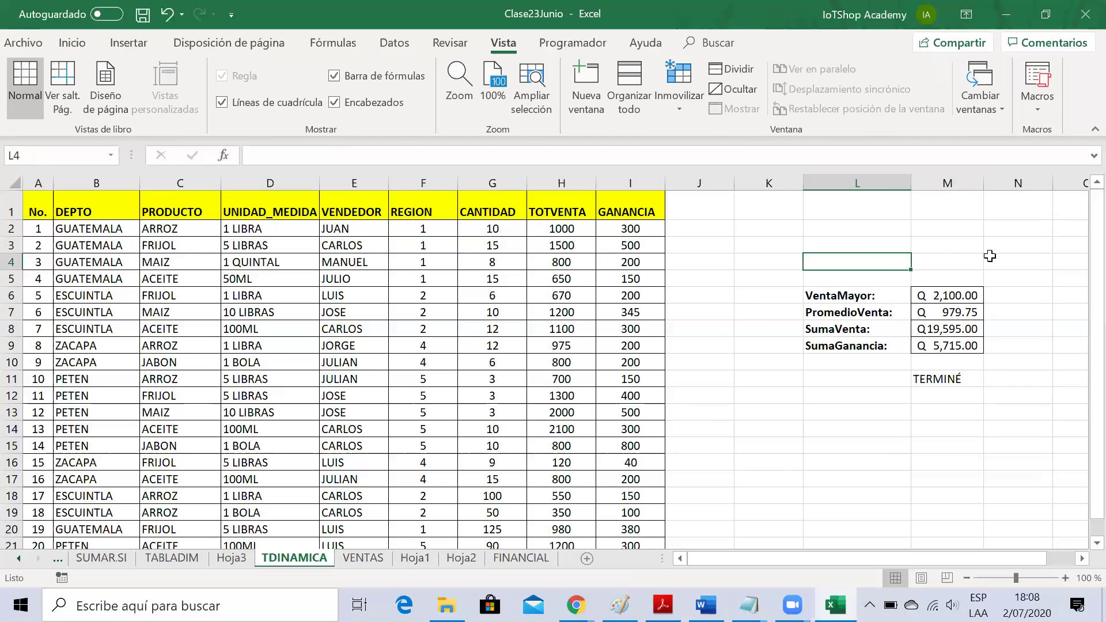
pyautogui.click(990, 256)
# Step: Delete columns L to N to remove the whole summary block from the TDINAMICA sheet
pyautogui.moveTo(825, 179); pyautogui.dragTo(1008, 179)
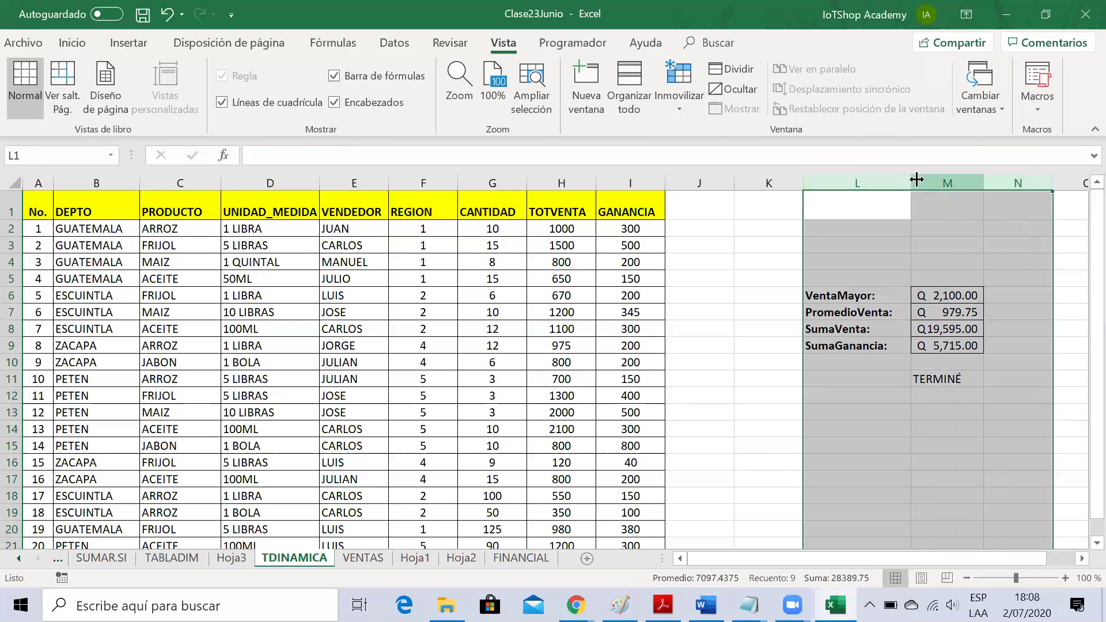
pyautogui.rightClick(876, 185)
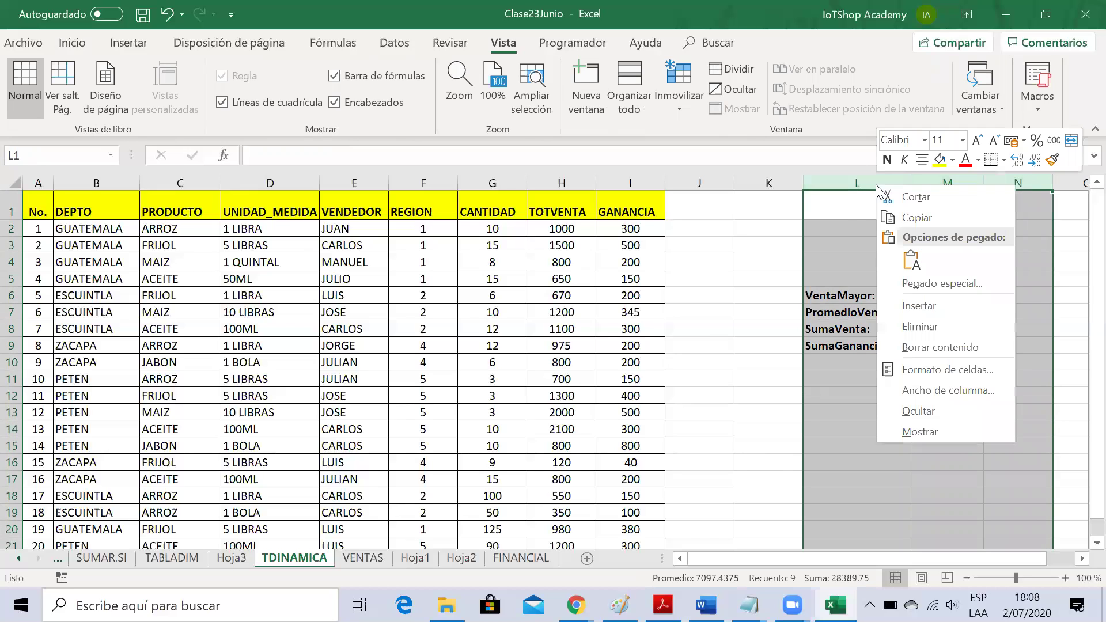
pyautogui.click(938, 326)
pyautogui.click(837, 296)
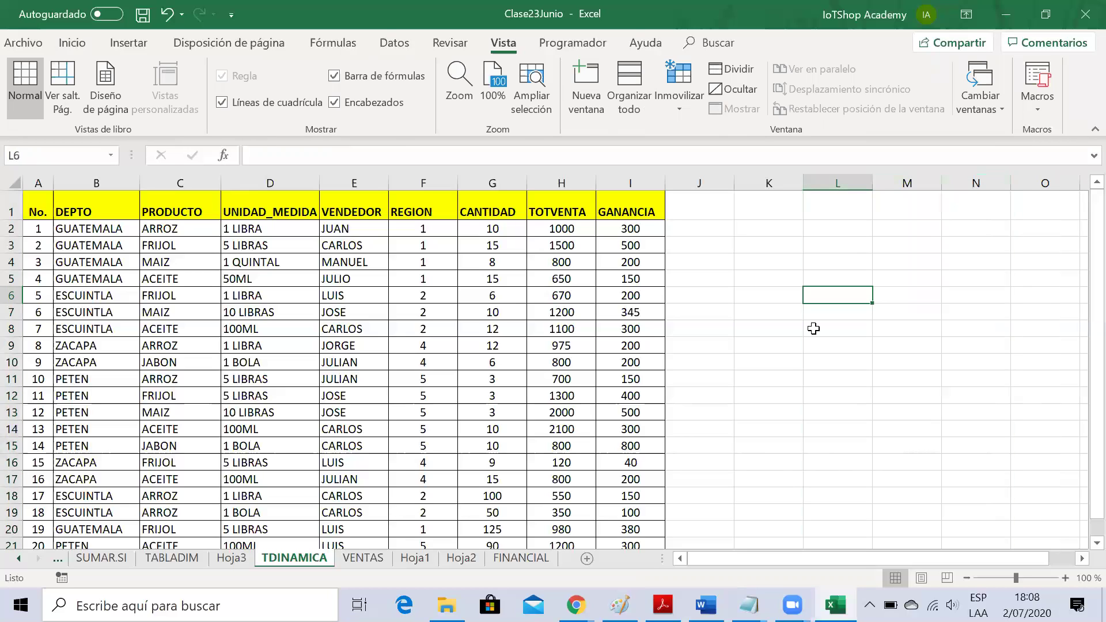
pyautogui.click(741, 447)
pyautogui.click(747, 281)
pyautogui.click(707, 444)
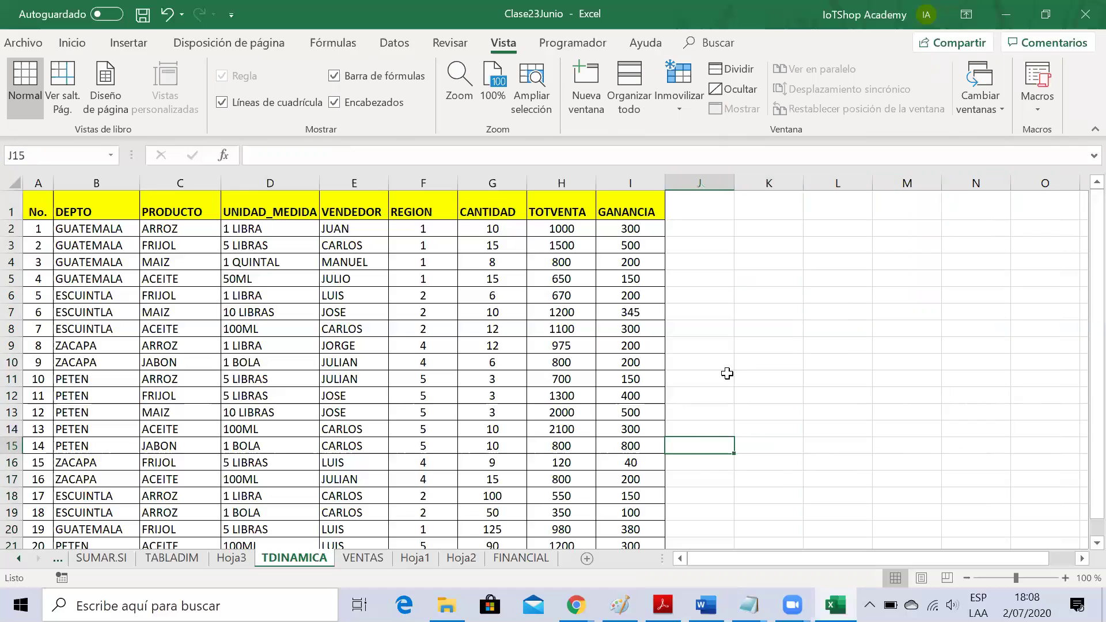
pyautogui.click(835, 324)
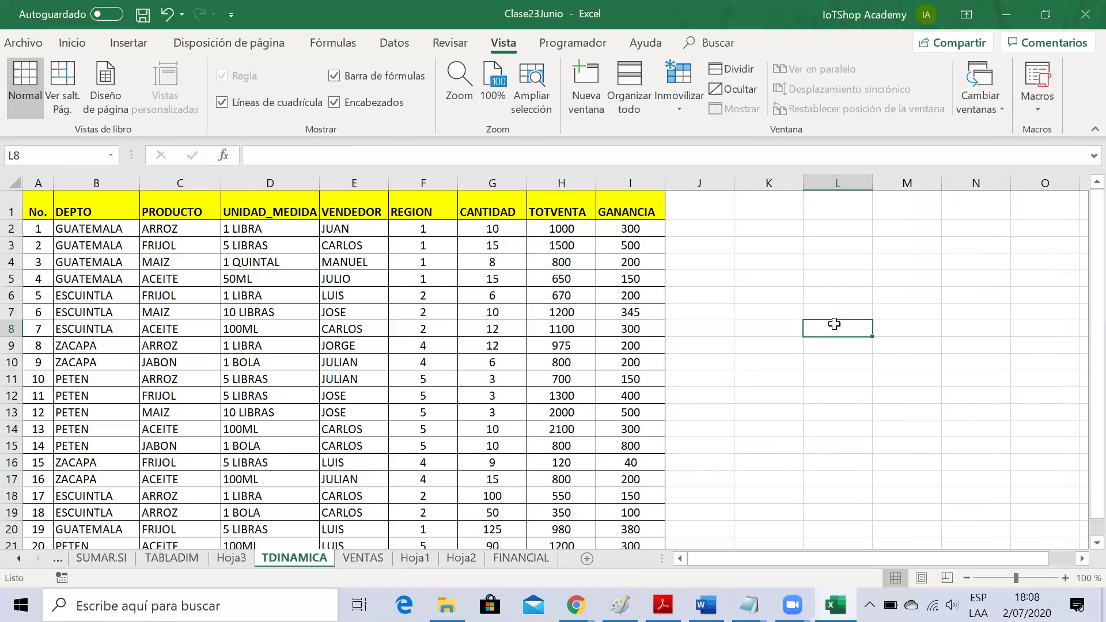
pyautogui.click(761, 211)
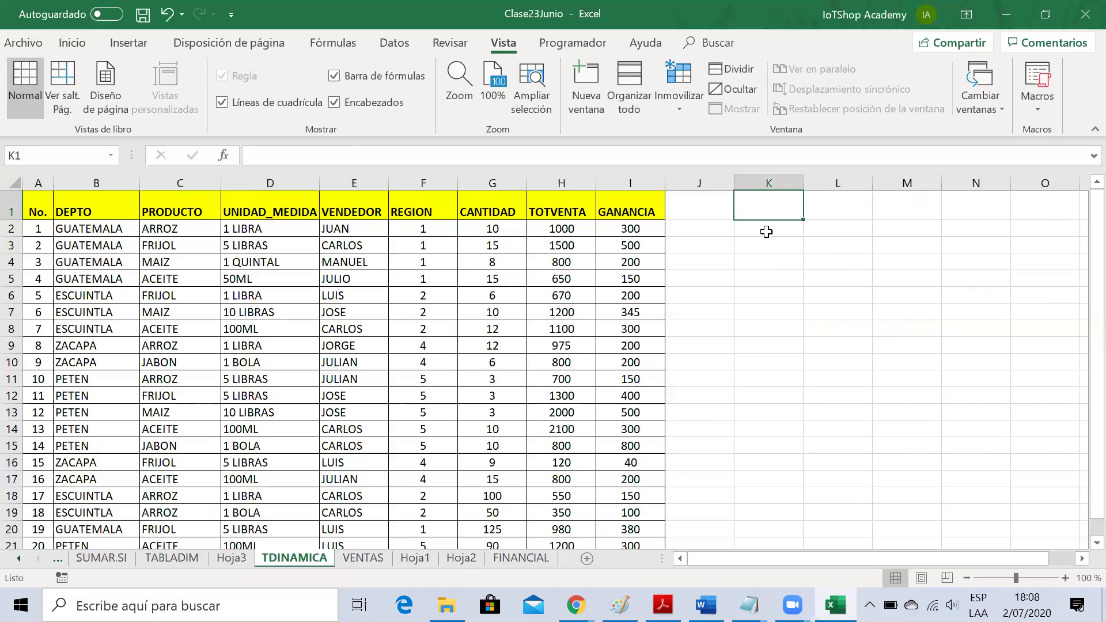
# Step: Draw a notched right block arrow about 1.61 cm wide and 0.86 cm high over cell K2
pyautogui.click(768, 231)
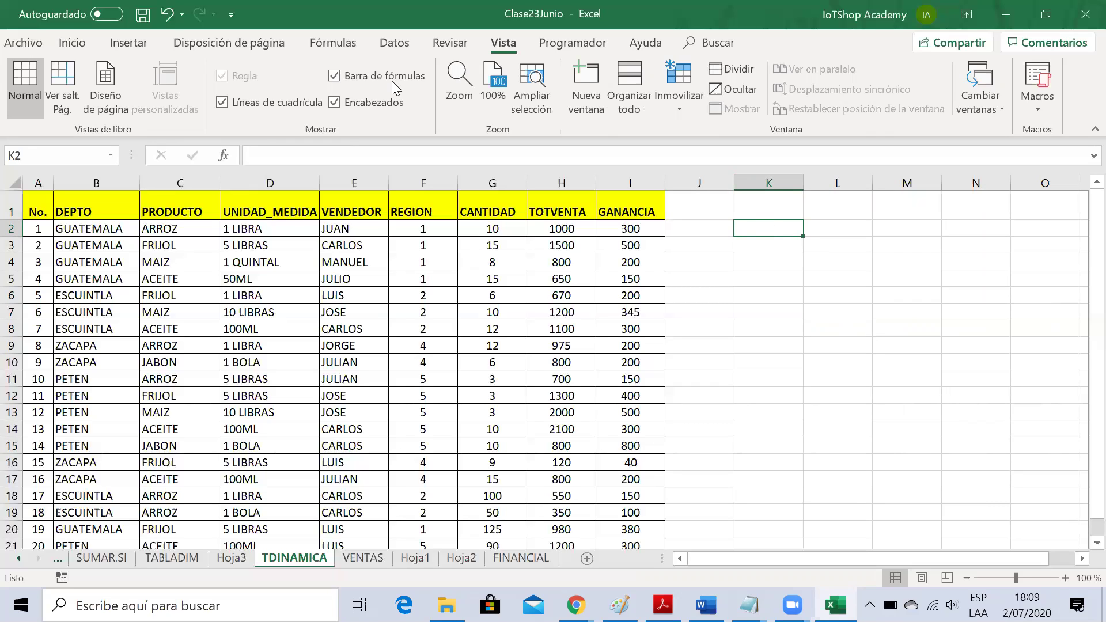
pyautogui.click(131, 47)
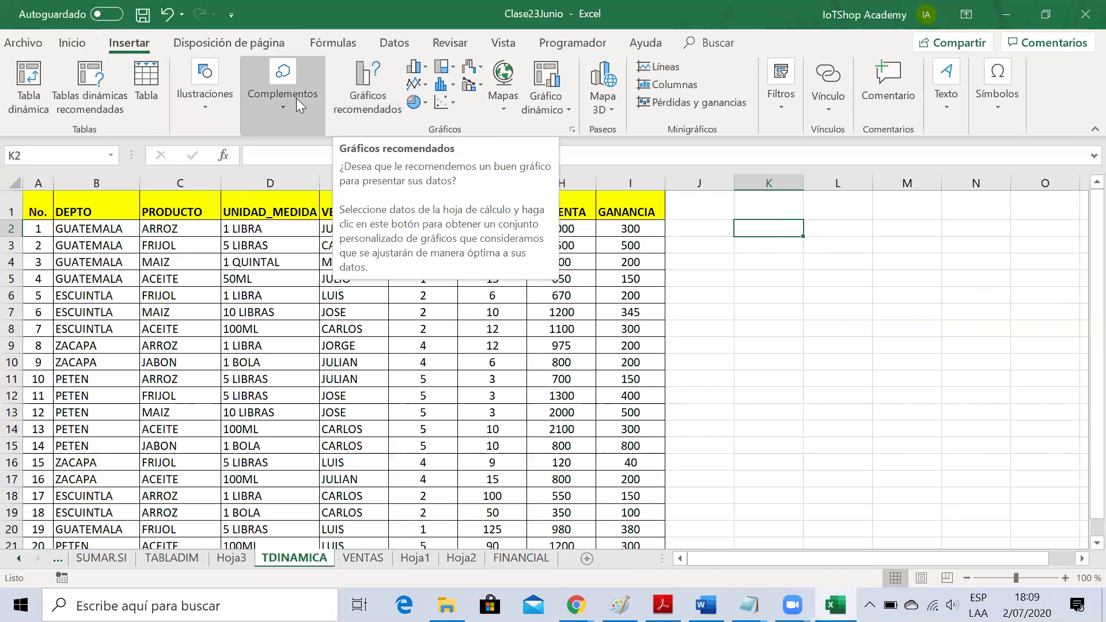
pyautogui.click(196, 95)
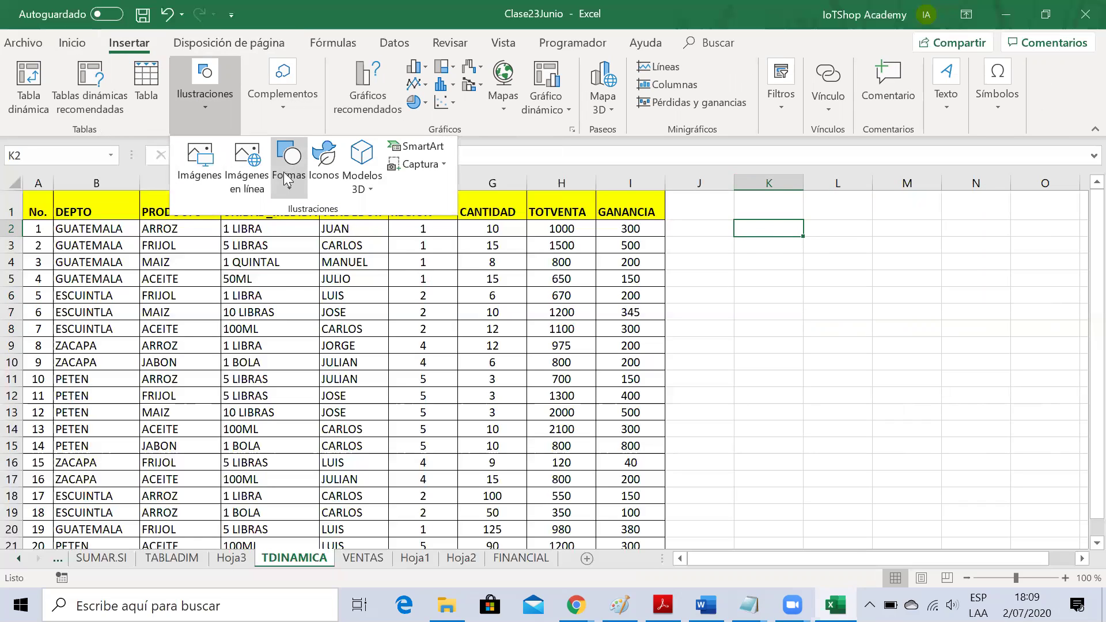
pyautogui.click(293, 190)
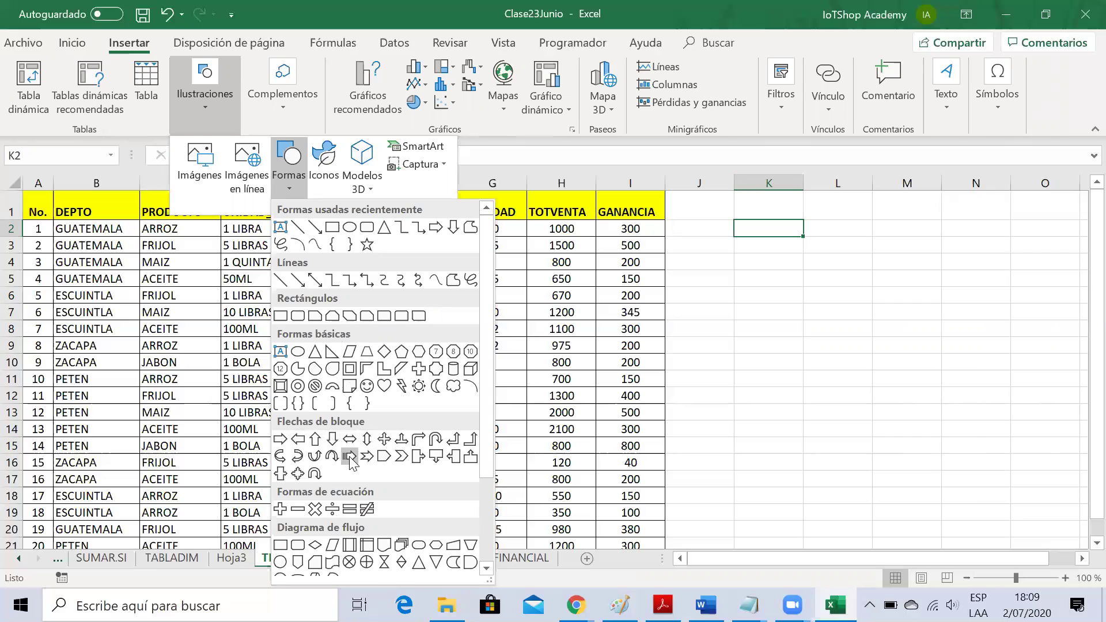
pyautogui.click(370, 458)
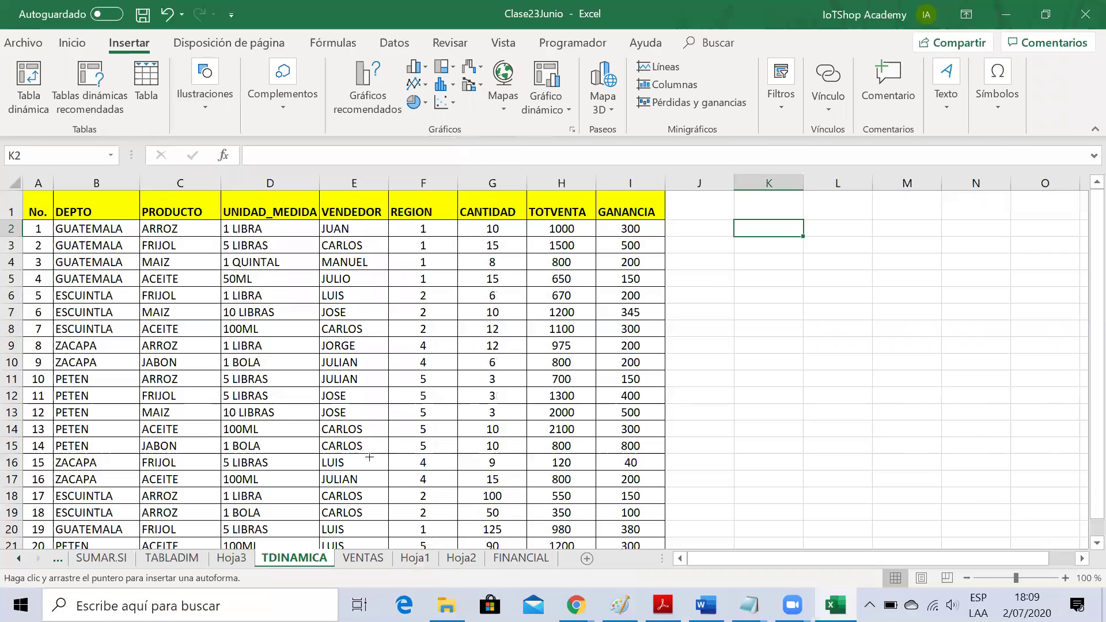
pyautogui.moveTo(740, 214); pyautogui.dragTo(792, 243)
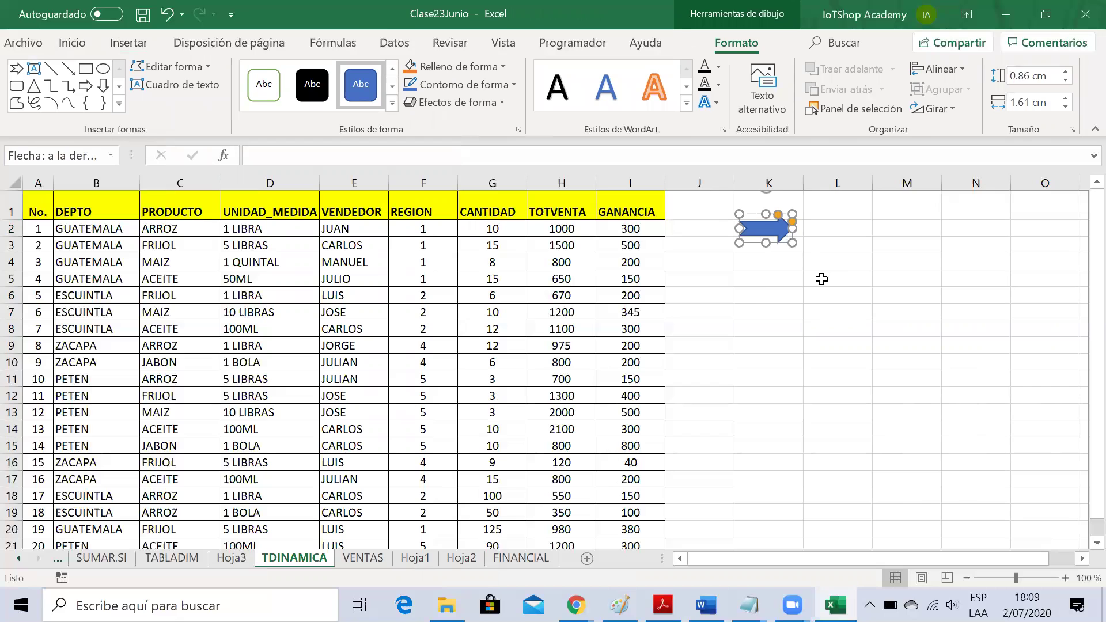
pyautogui.click(867, 261)
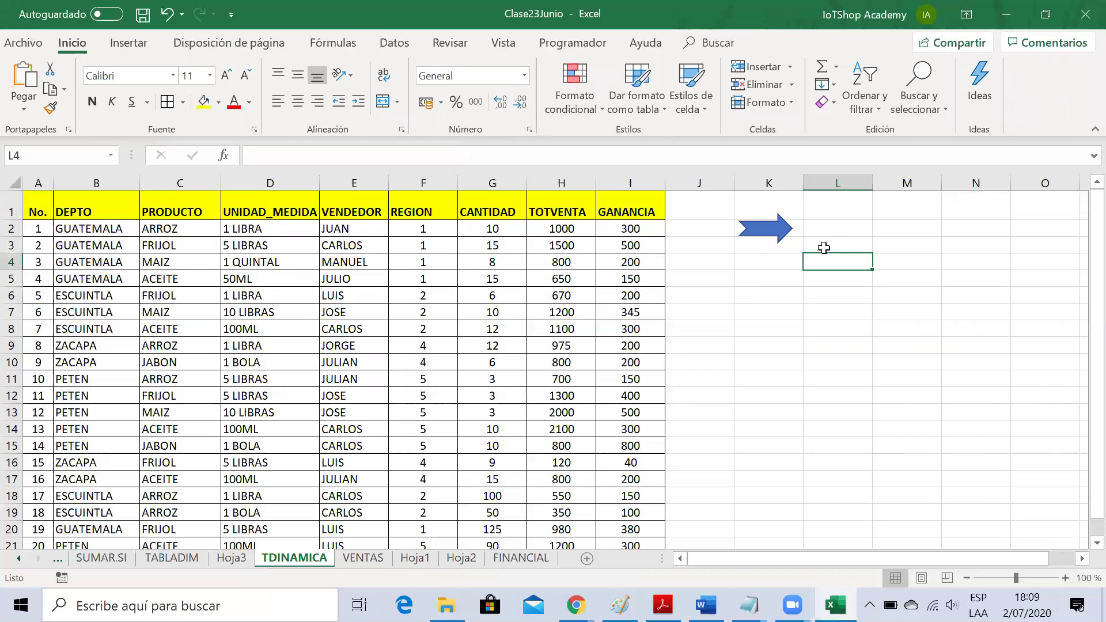
pyautogui.click(764, 232)
pyautogui.click(876, 266)
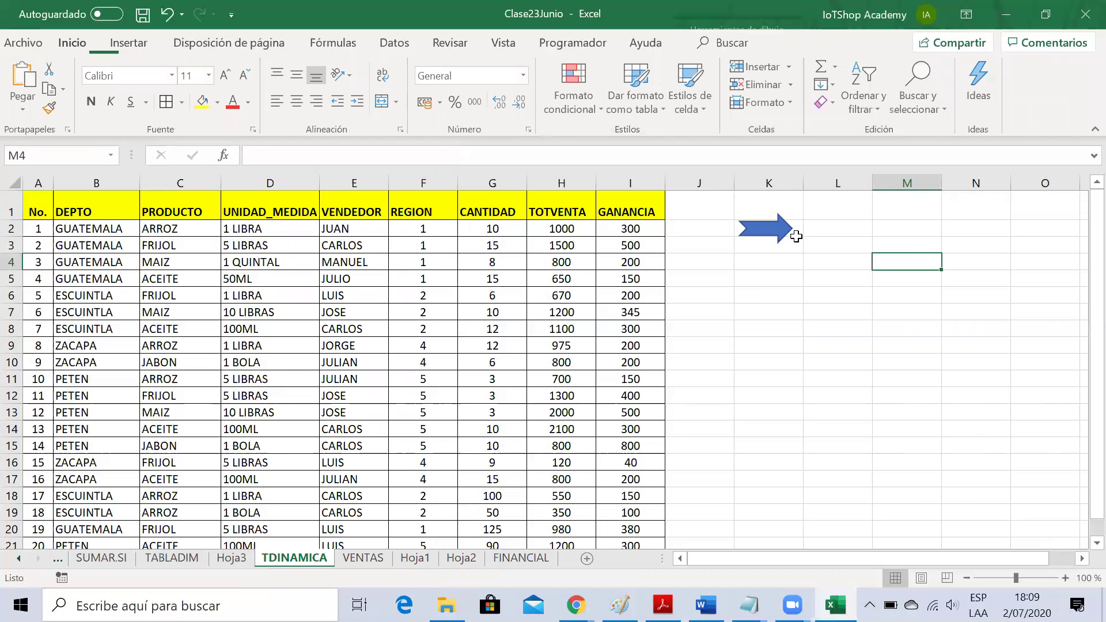
pyautogui.click(765, 229)
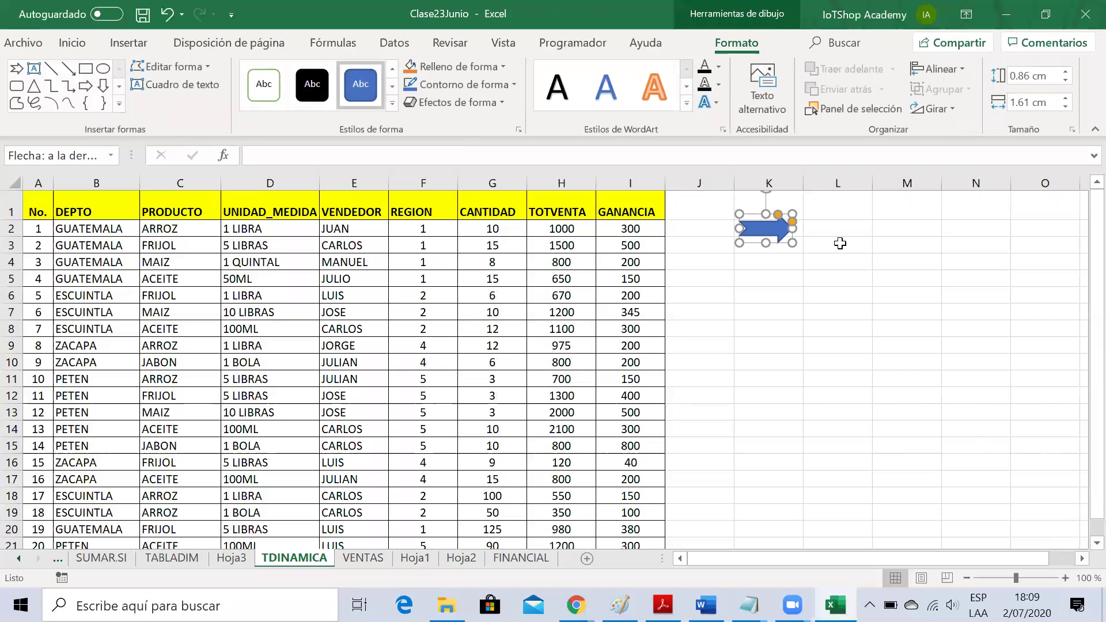
pyautogui.click(877, 256)
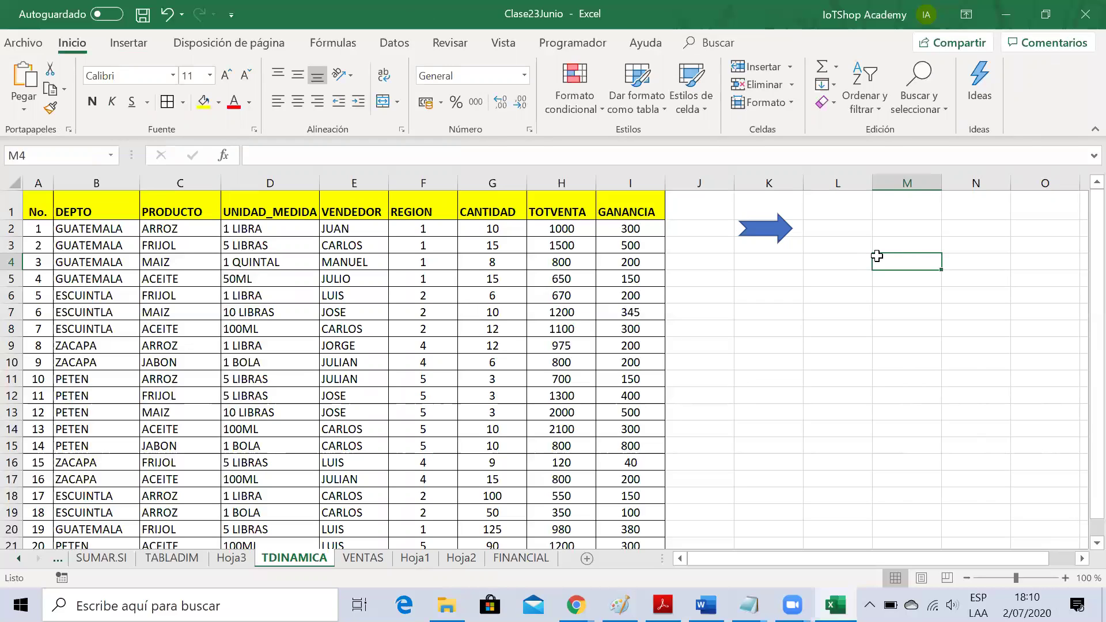
# Step: Assign the macro MacroEjemplo1 to the block arrow in column K
pyautogui.click(770, 229)
pyautogui.rightClick(771, 230)
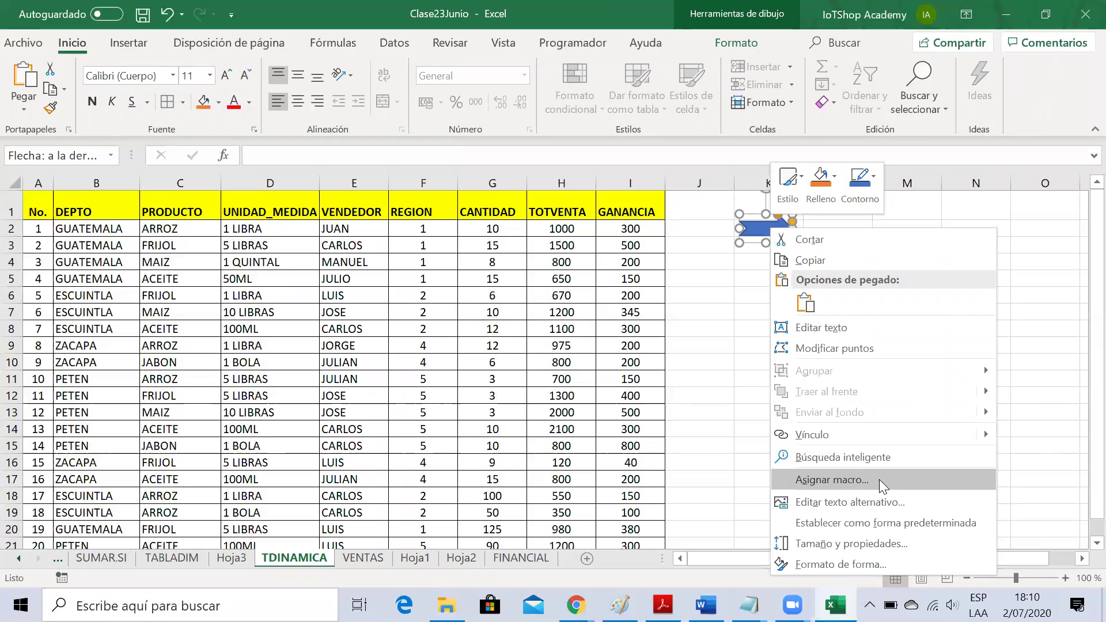
pyautogui.click(911, 480)
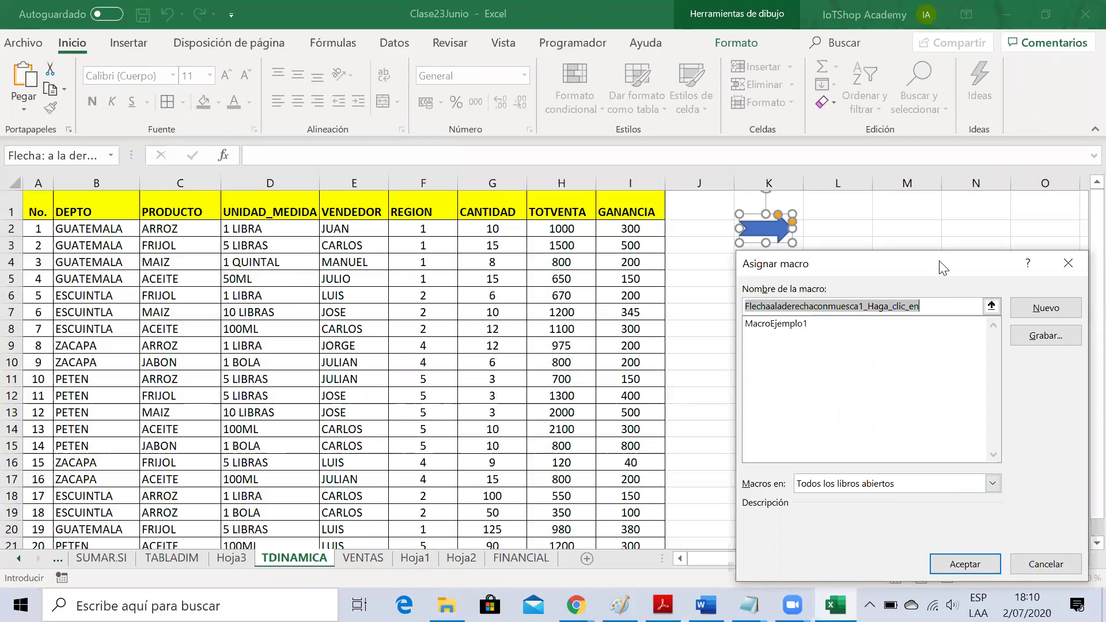
pyautogui.moveTo(941, 268); pyautogui.dragTo(896, 264)
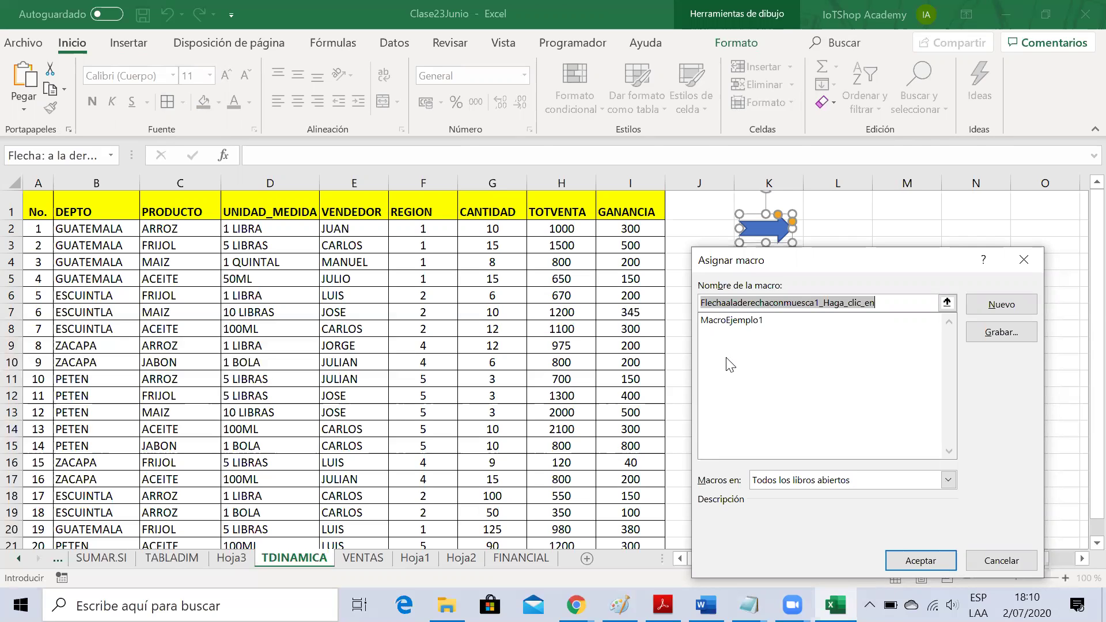
pyautogui.click(740, 320)
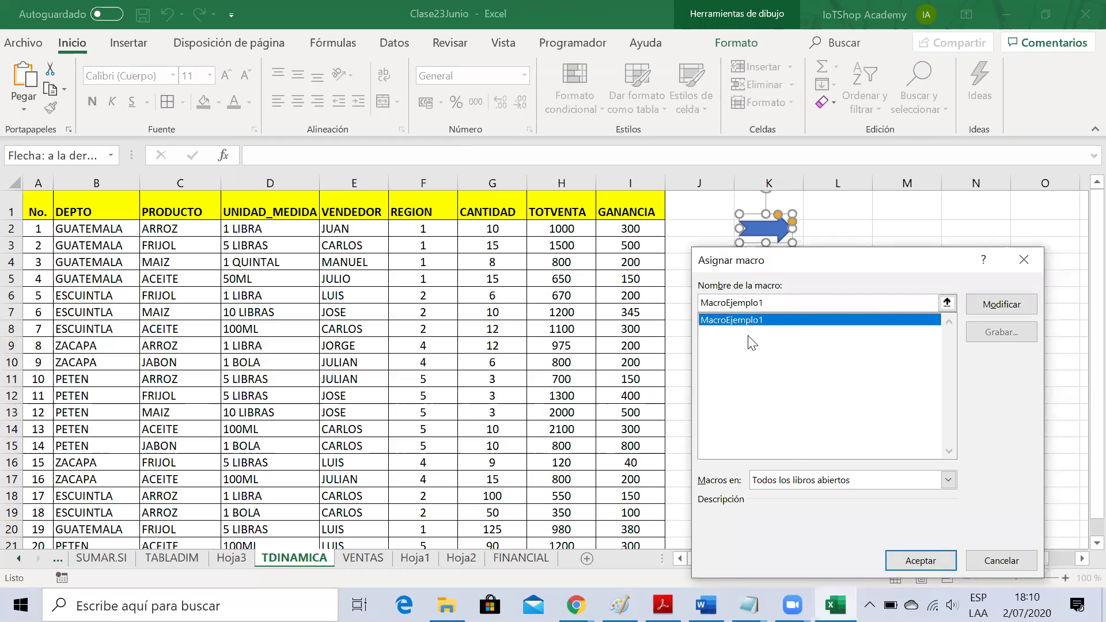
pyautogui.click(920, 562)
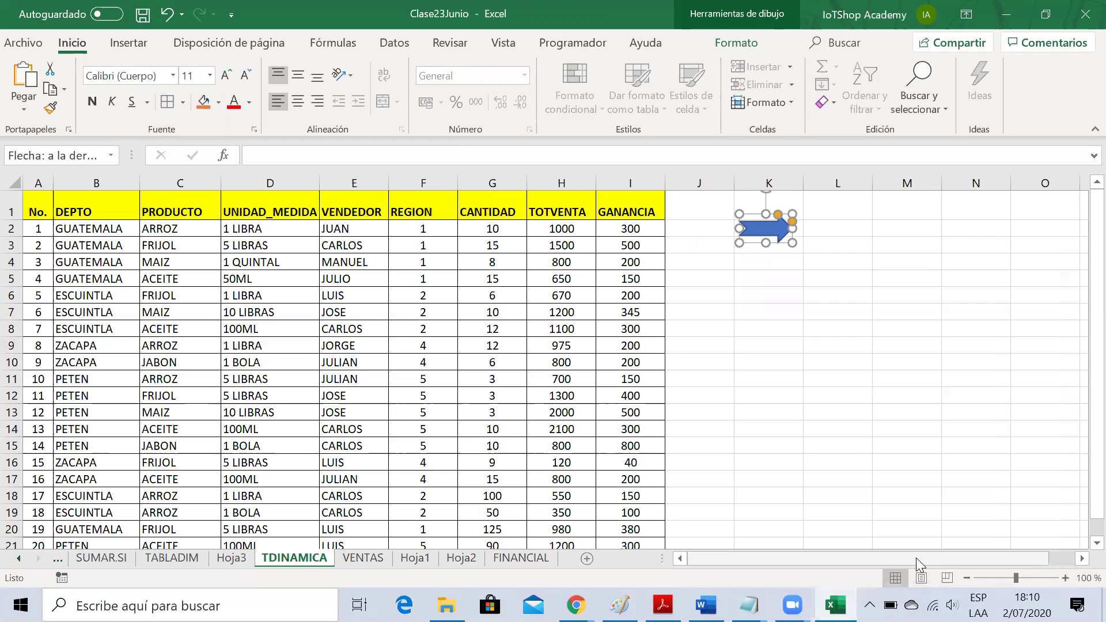
pyautogui.click(835, 280)
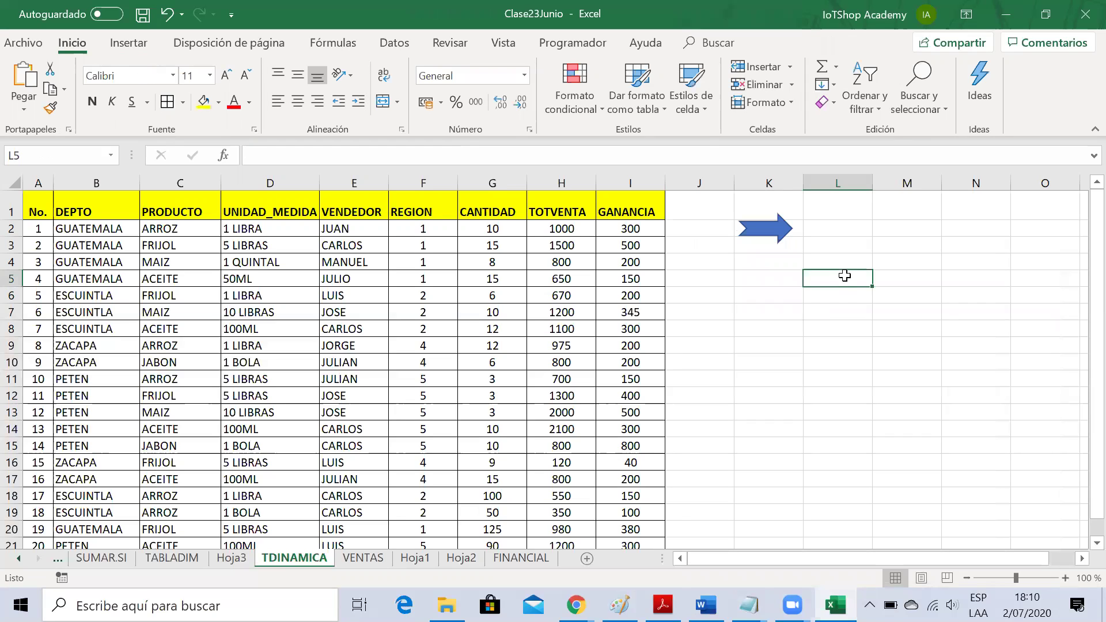
# Step: Run MacroEjemplo1 from the block arrow to rebuild the sales summary block
pyautogui.click(907, 229)
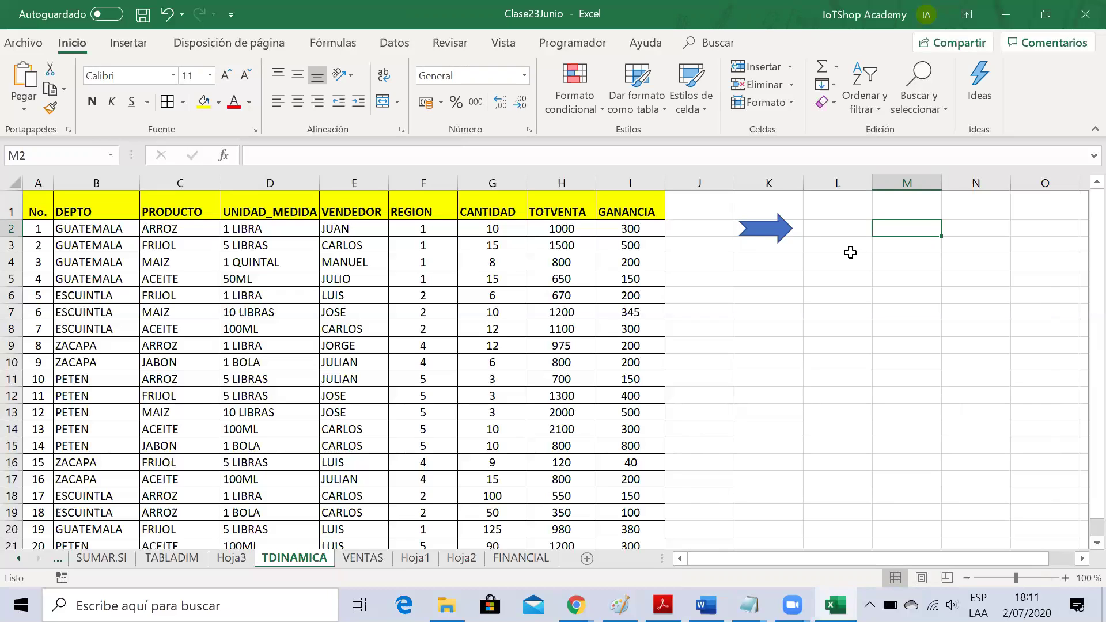
pyautogui.click(763, 233)
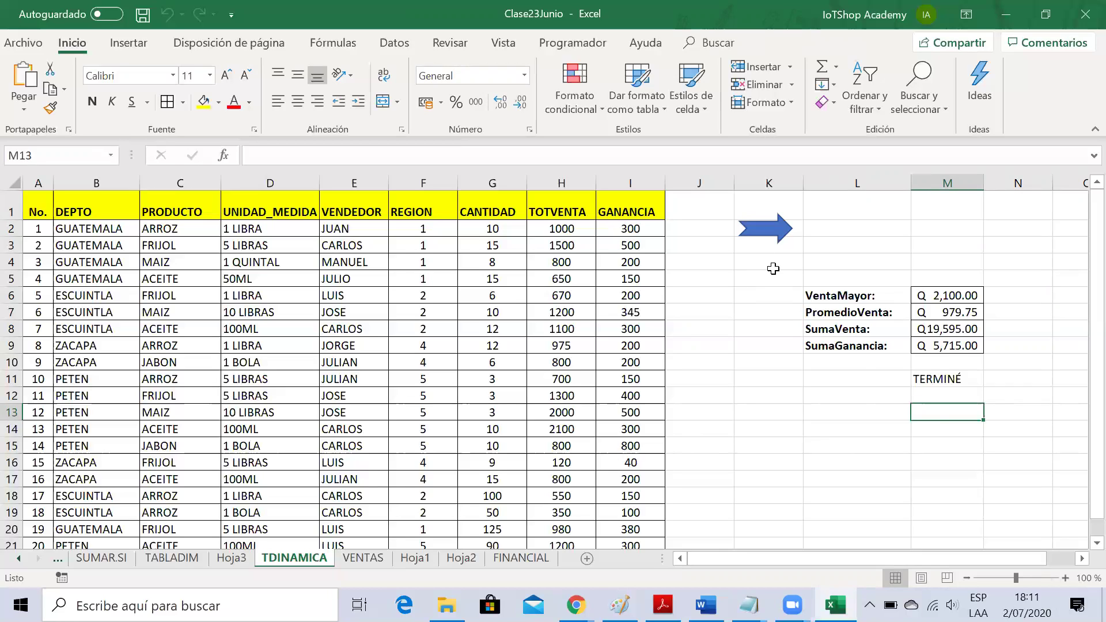
pyautogui.click(761, 434)
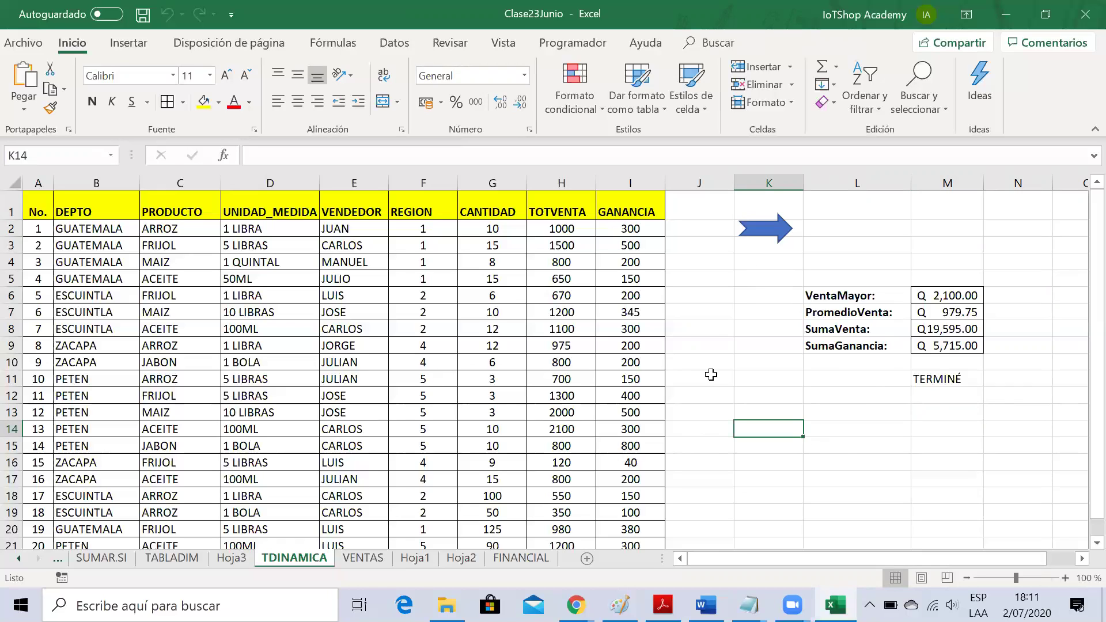
# Step: Examine the labels, formulas and closing text that the macro generated in cells L6 to M11
pyautogui.click(884, 407)
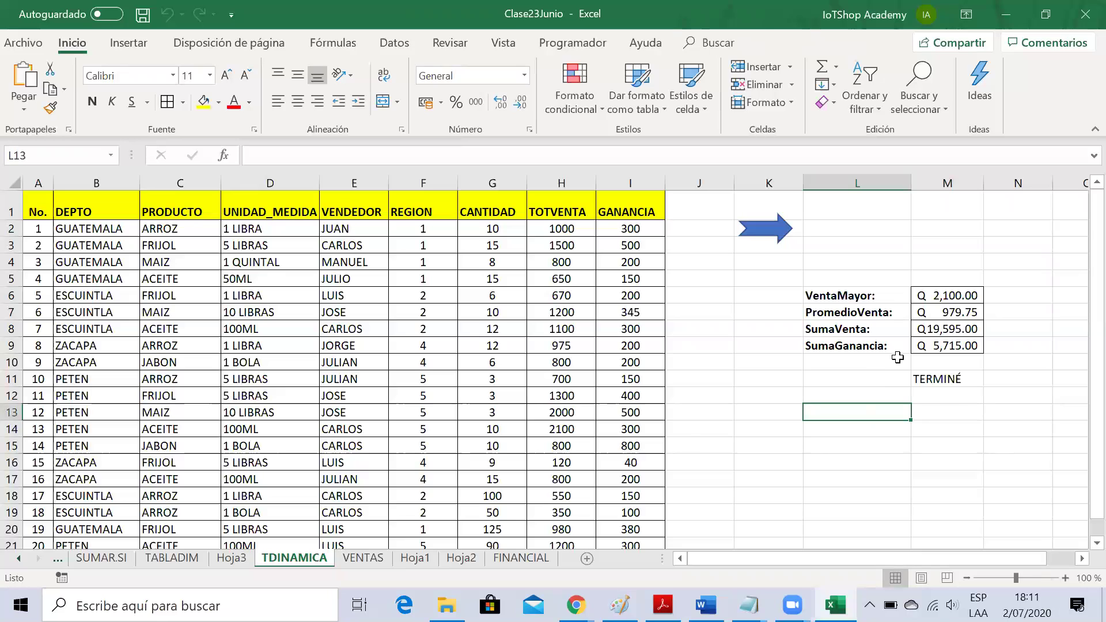
pyautogui.moveTo(849, 301); pyautogui.dragTo(946, 379)
pyautogui.click(951, 329)
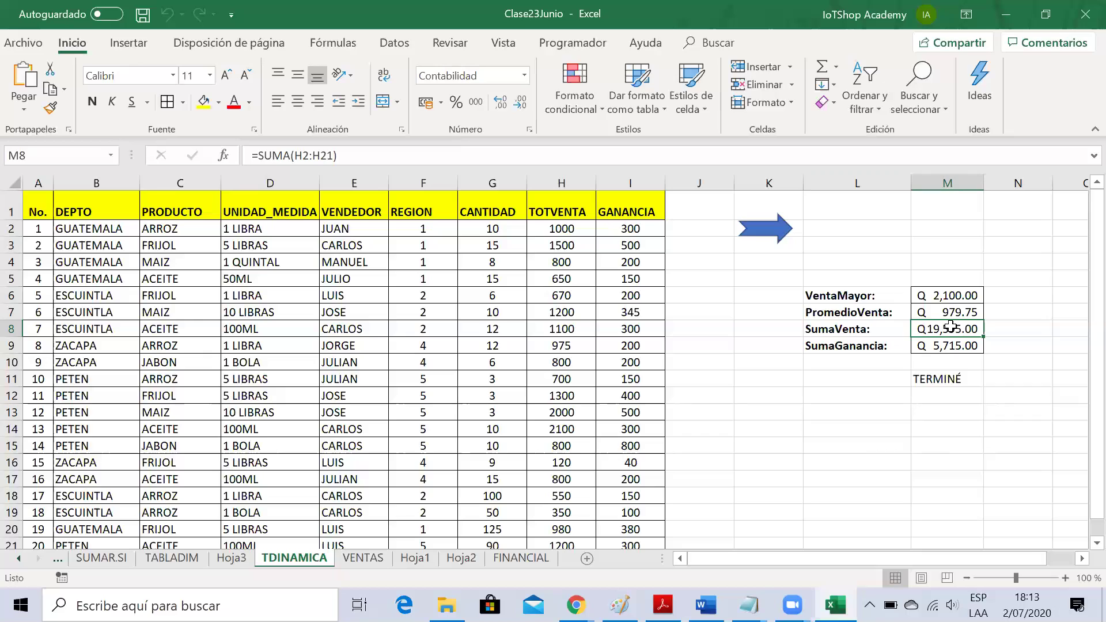
pyautogui.click(859, 314)
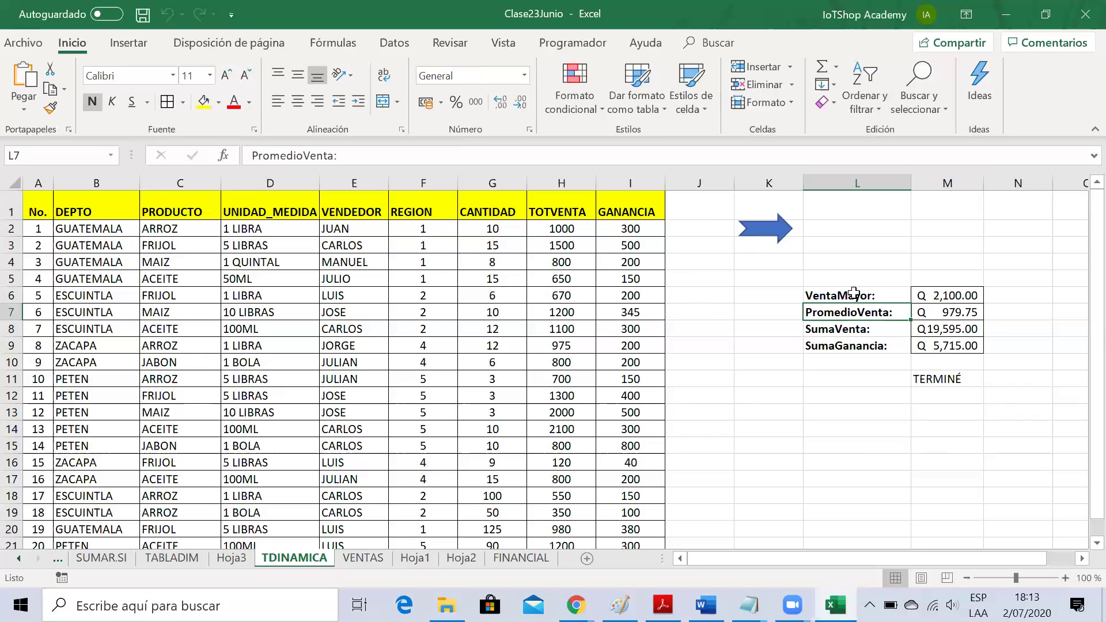
pyautogui.moveTo(859, 296); pyautogui.dragTo(934, 383)
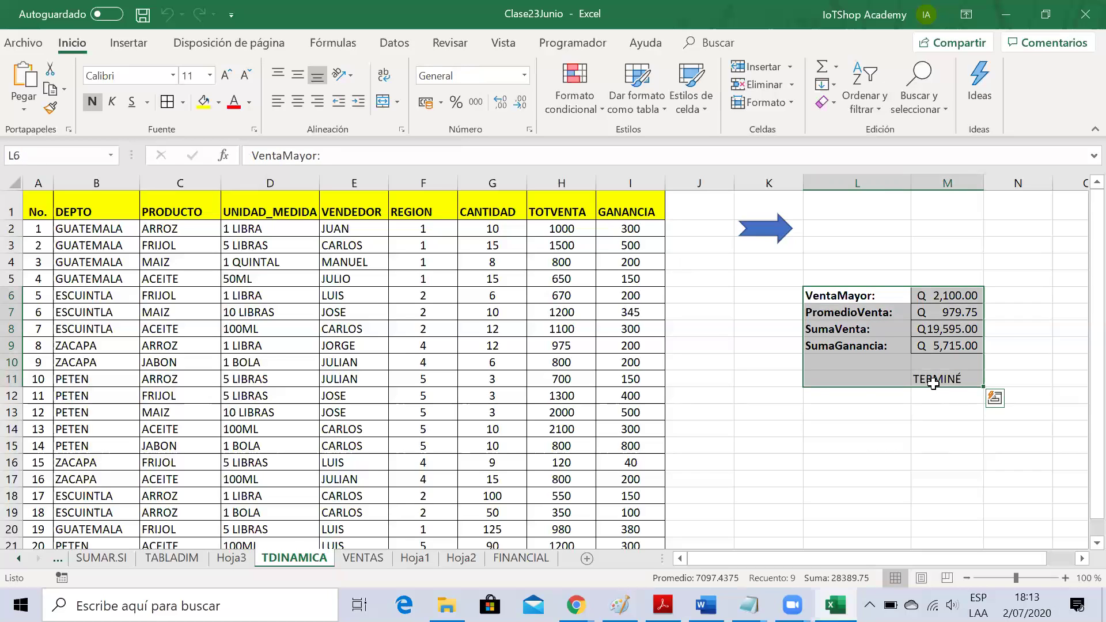
pyautogui.click(890, 425)
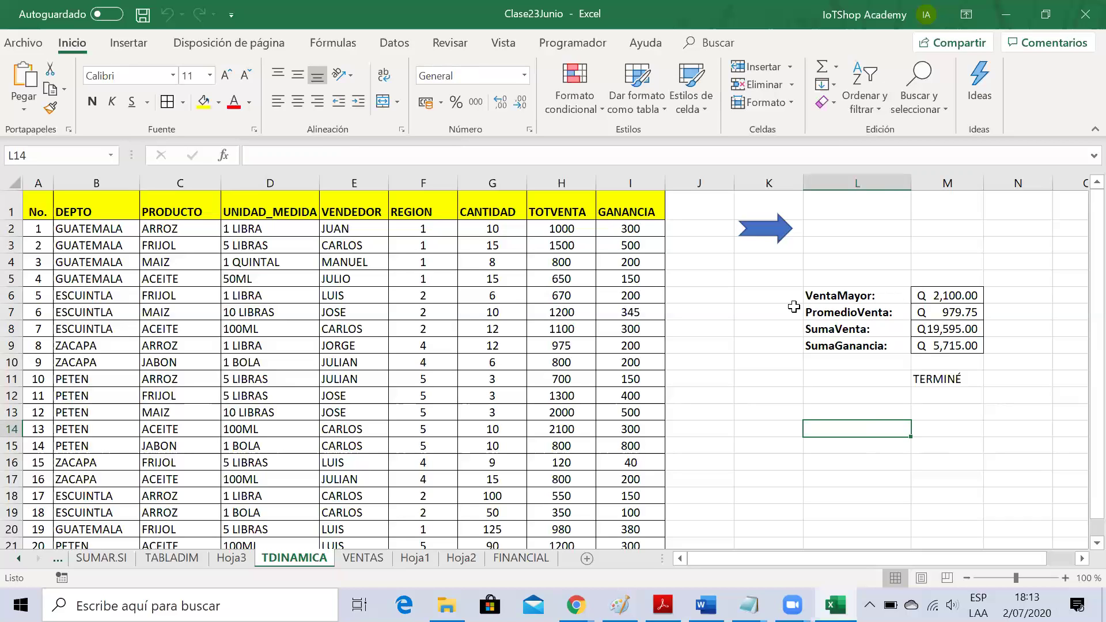
pyautogui.click(769, 293)
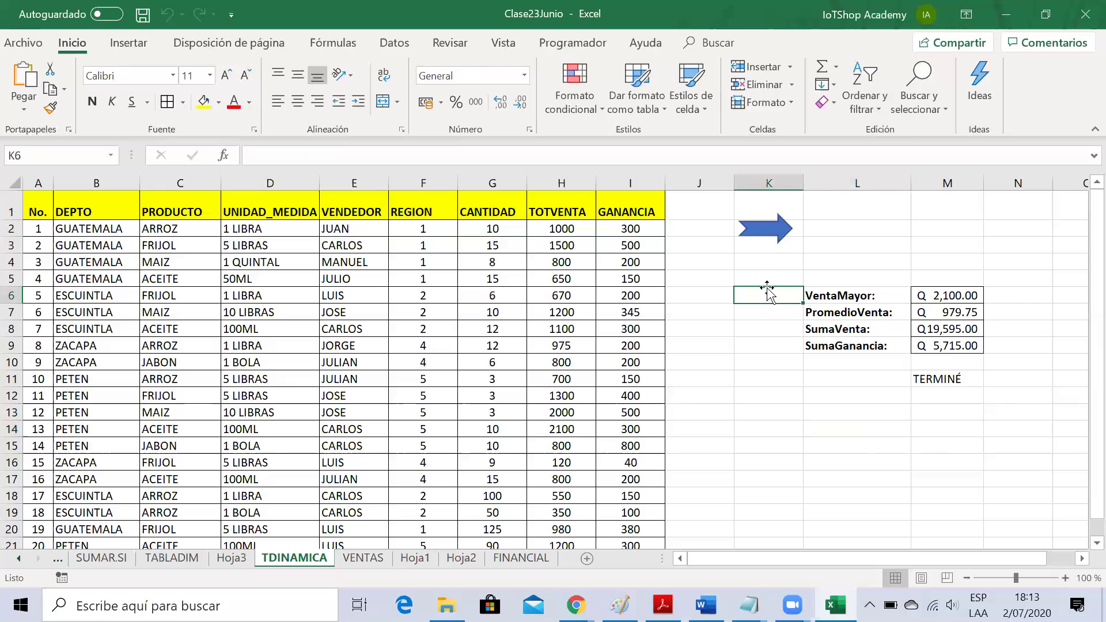
pyautogui.click(842, 248)
pyautogui.click(779, 259)
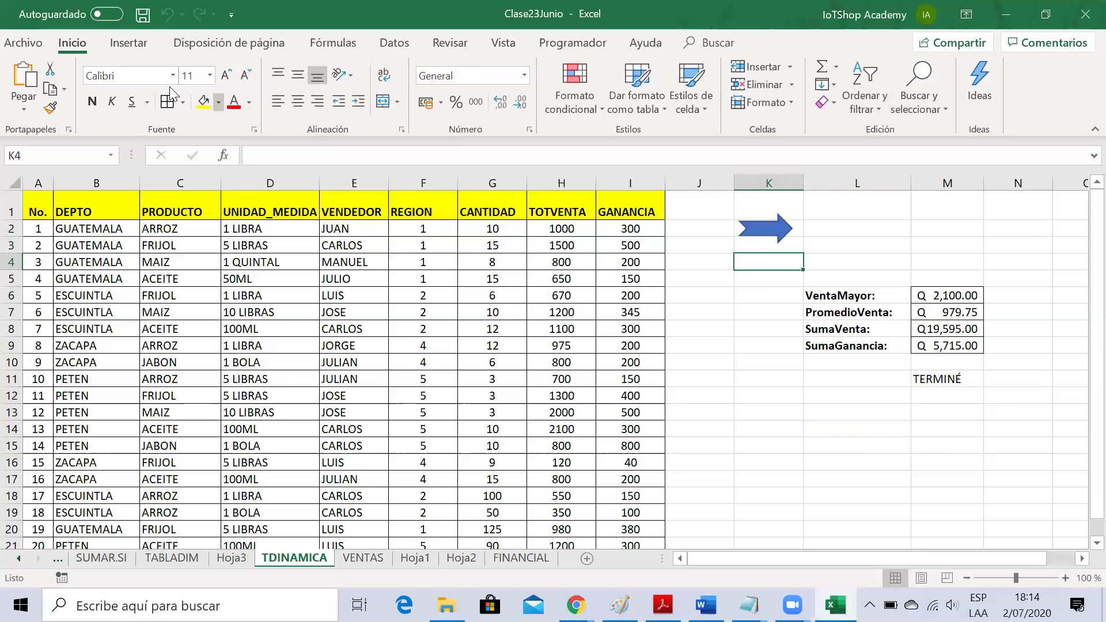
# Step: Save the workbook on the desktop as Clase23Junio in the macro-enabled format Libro de Excel habilitado para macros (*.xlsm)
pyautogui.click(26, 43)
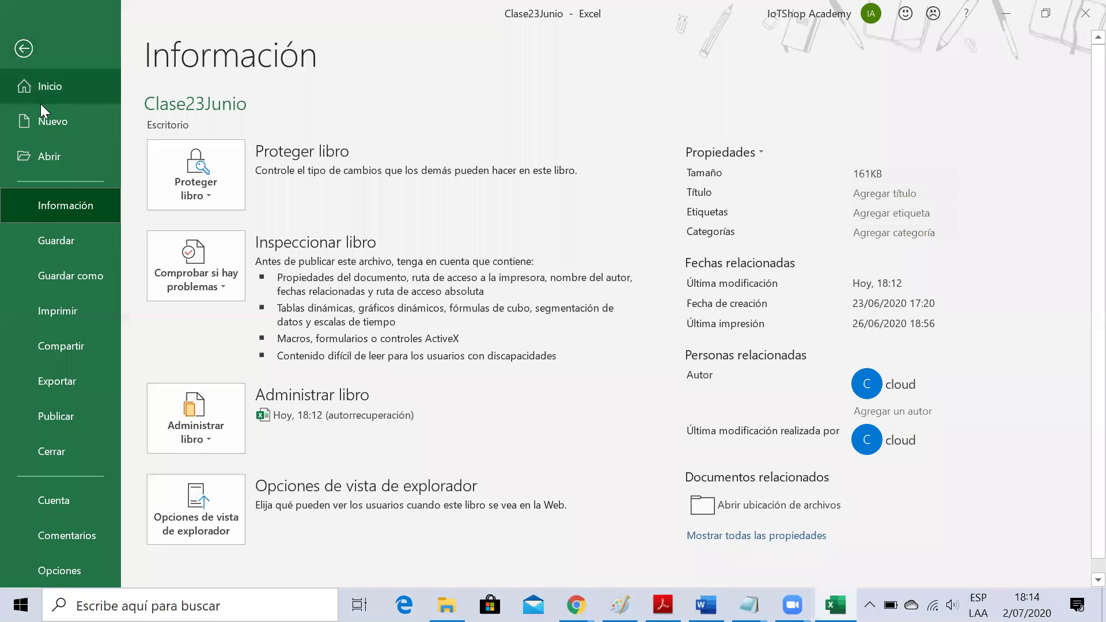
pyautogui.click(74, 272)
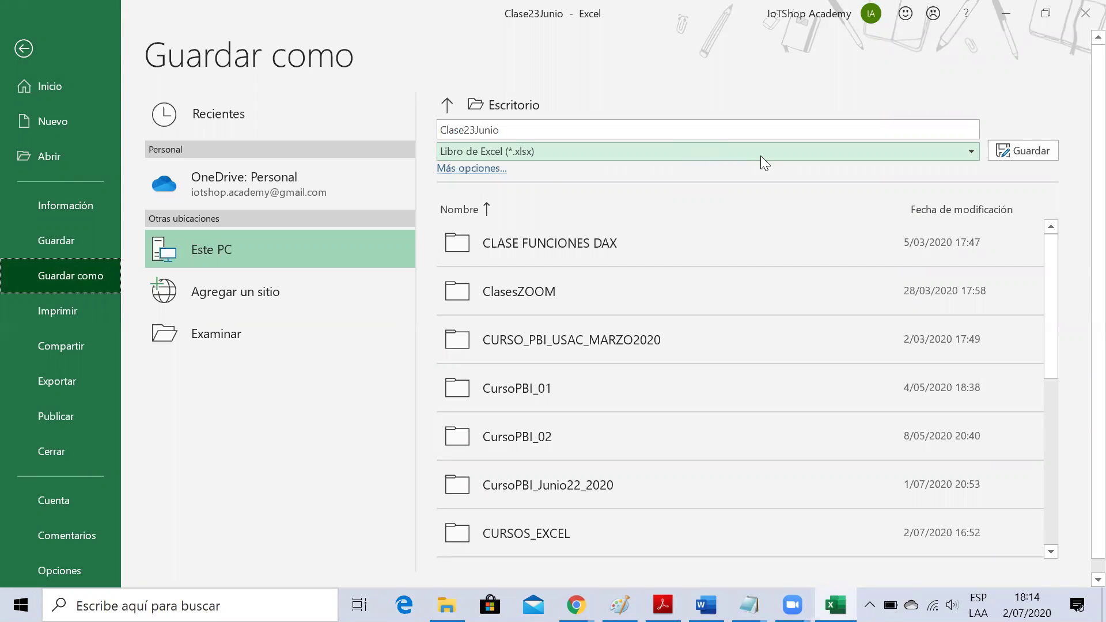
pyautogui.click(827, 151)
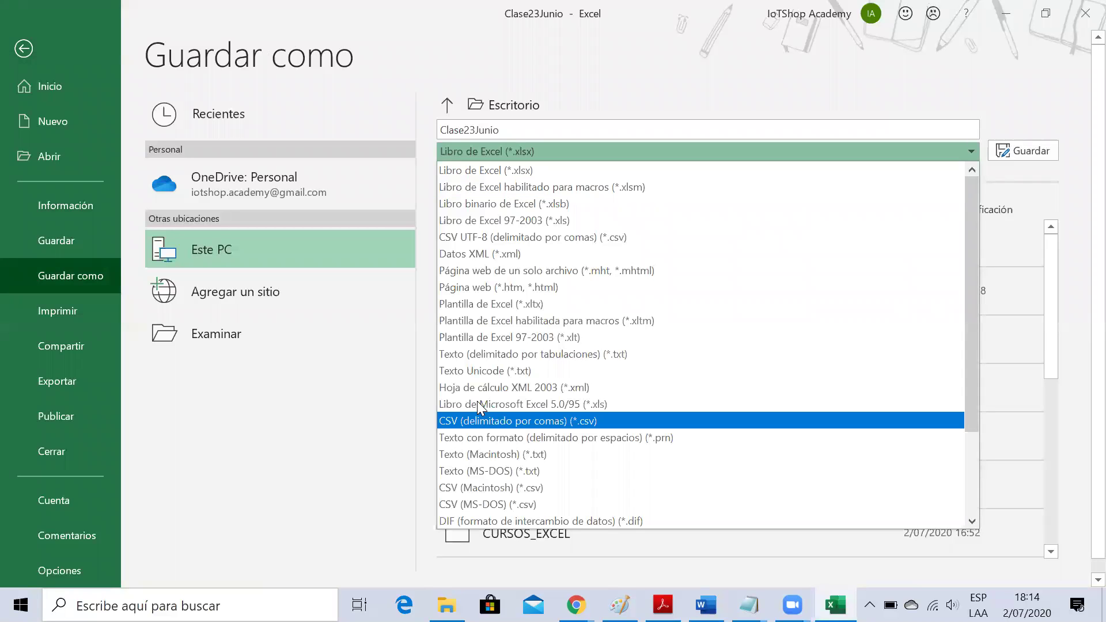
pyautogui.click(447, 605)
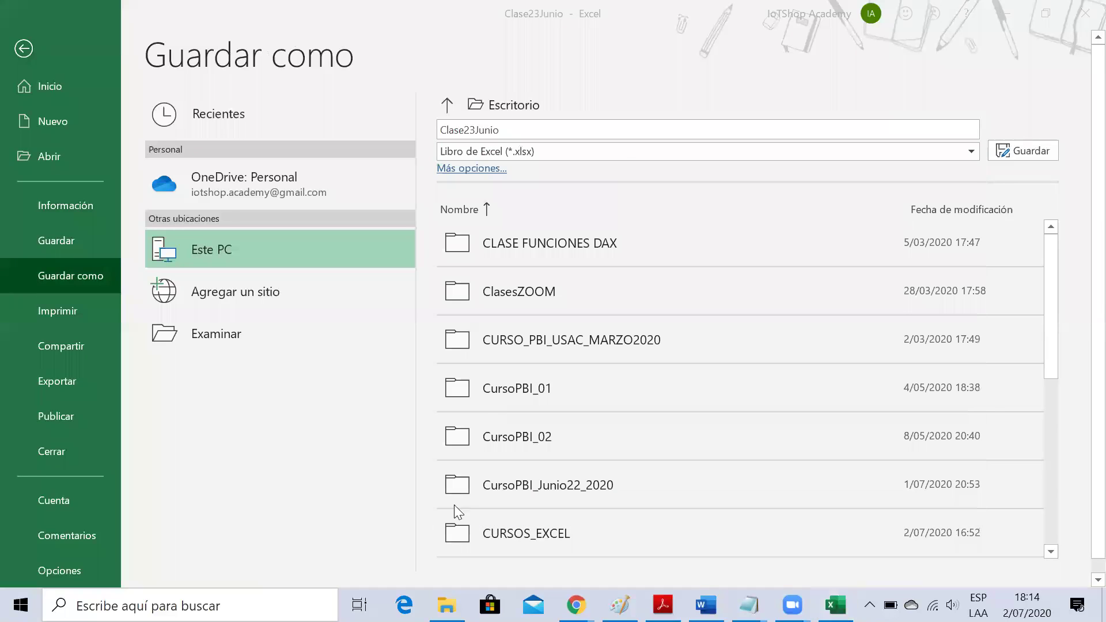
pyautogui.click(618, 155)
pyautogui.click(618, 154)
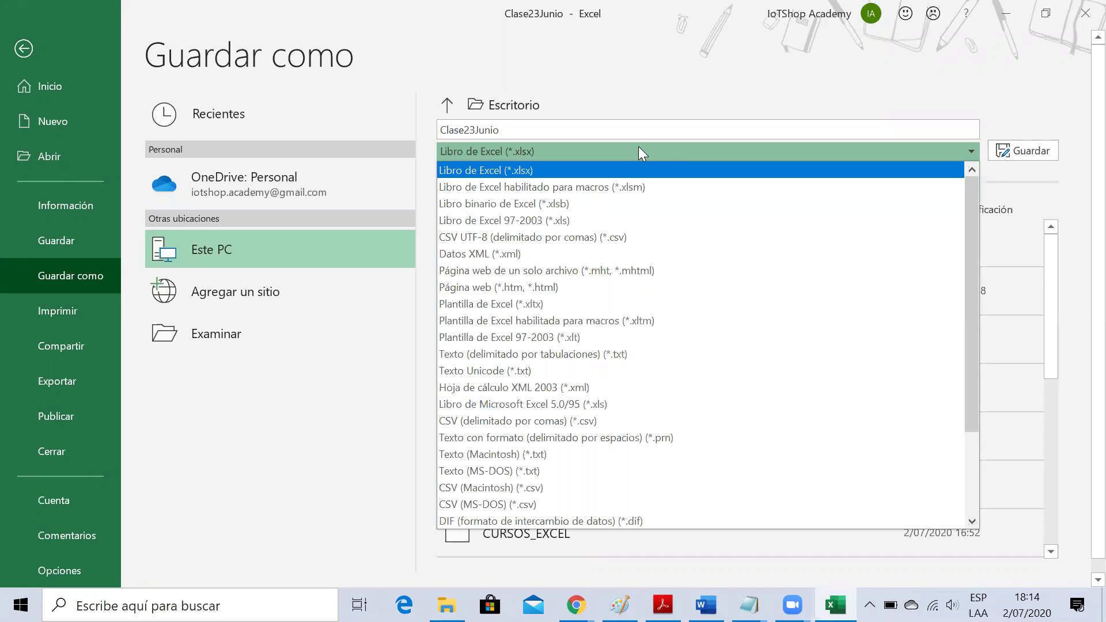
pyautogui.click(594, 190)
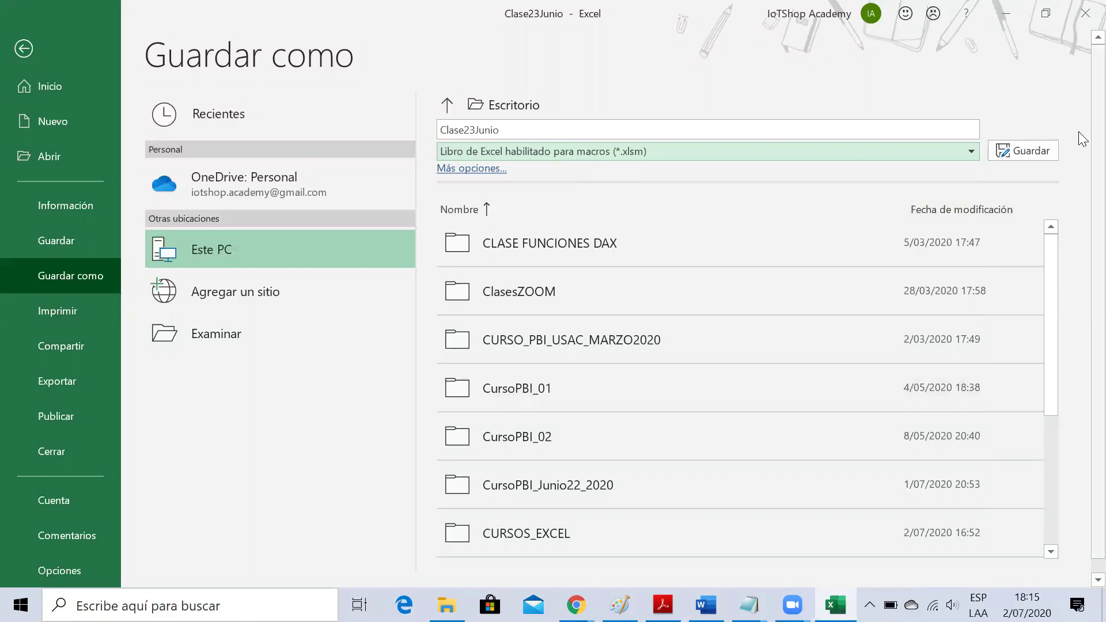
pyautogui.click(1029, 151)
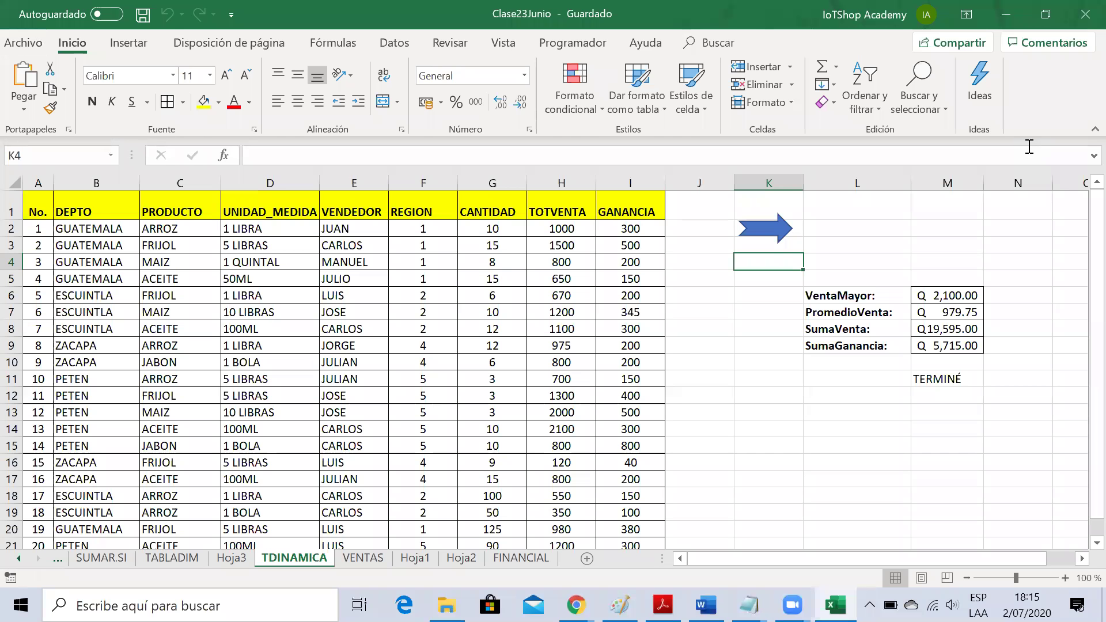
pyautogui.click(830, 378)
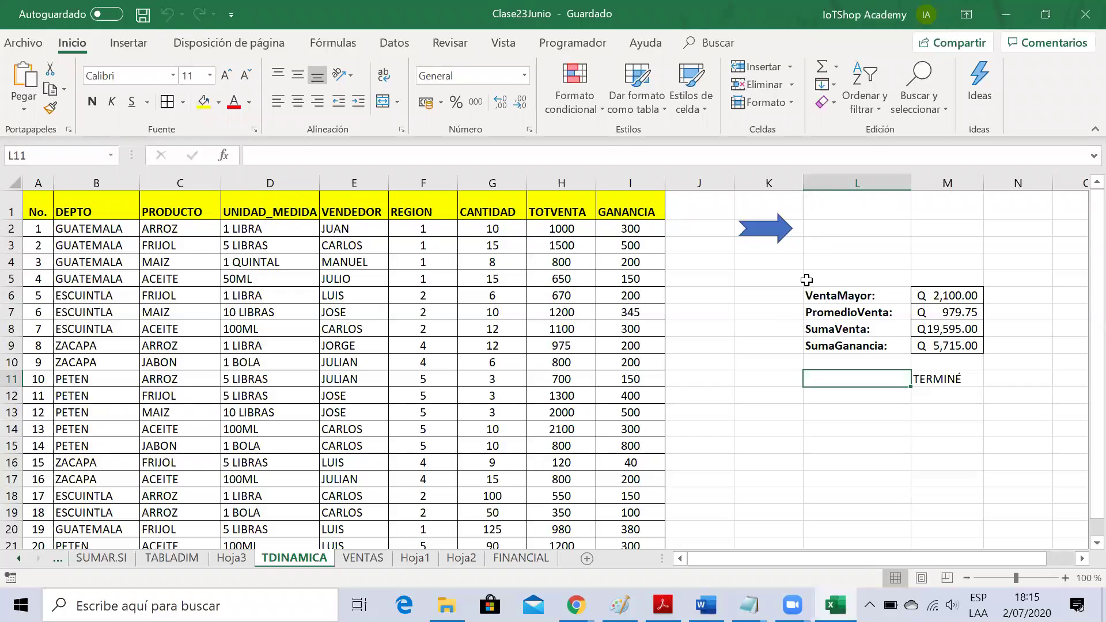
pyautogui.click(775, 418)
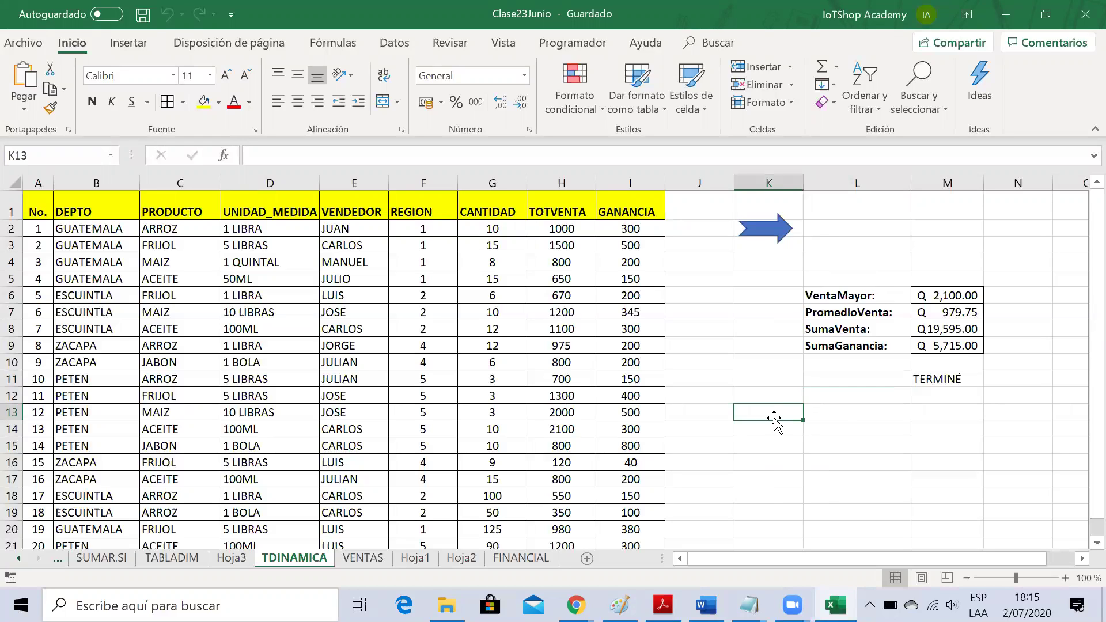
# Step: Delete columns L and M, which hold the generated sales summary, from the TDINAMICA sheet
pyautogui.click(821, 429)
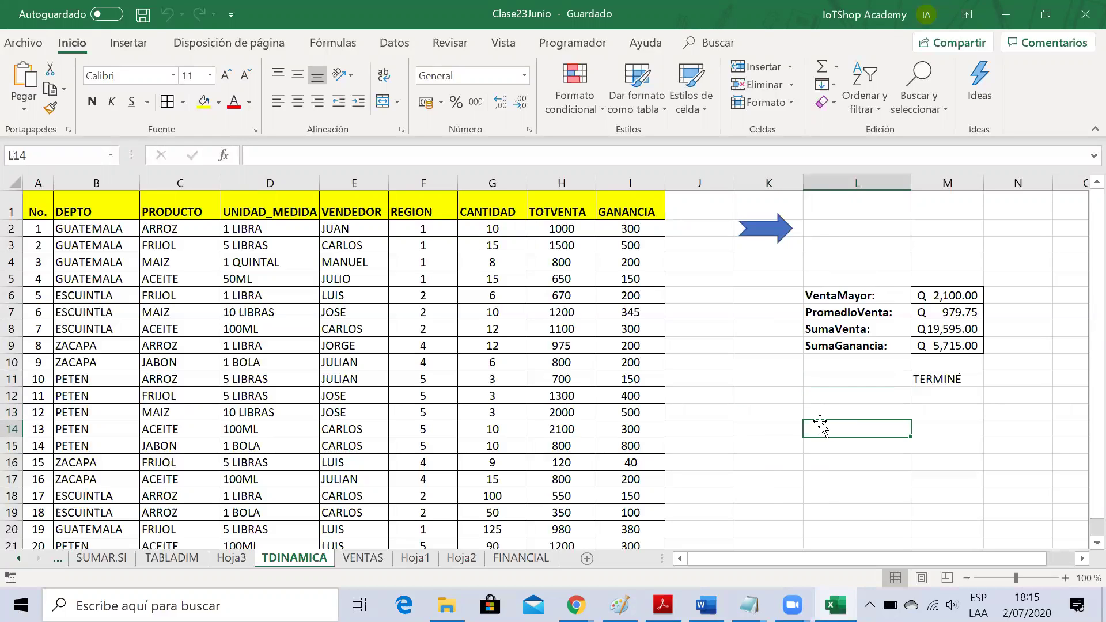
pyautogui.click(767, 415)
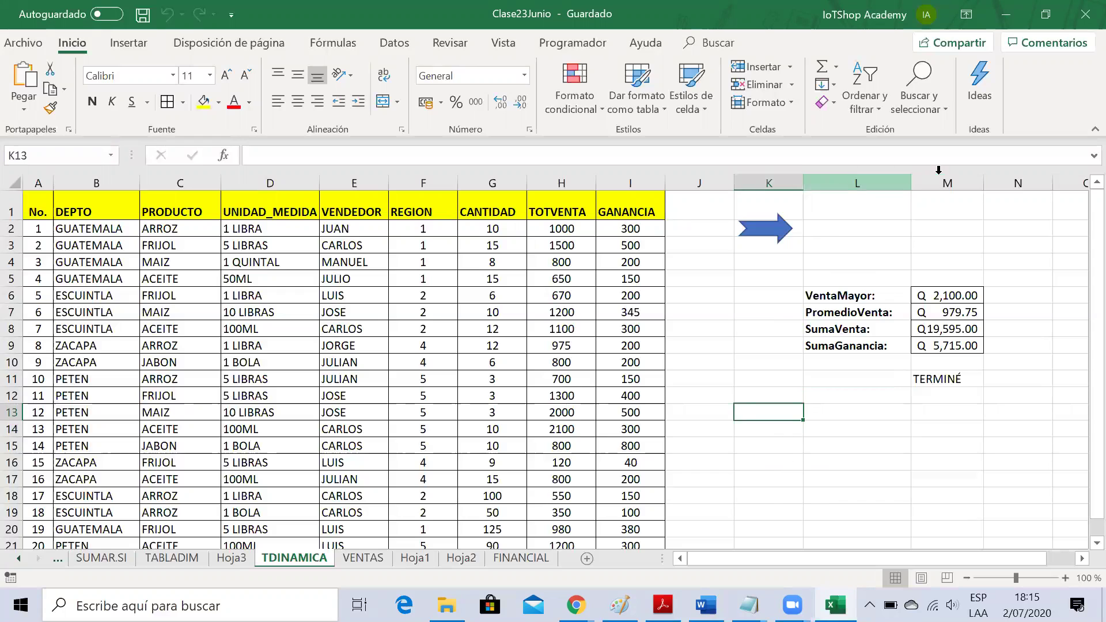
pyautogui.moveTo(867, 183); pyautogui.dragTo(941, 183)
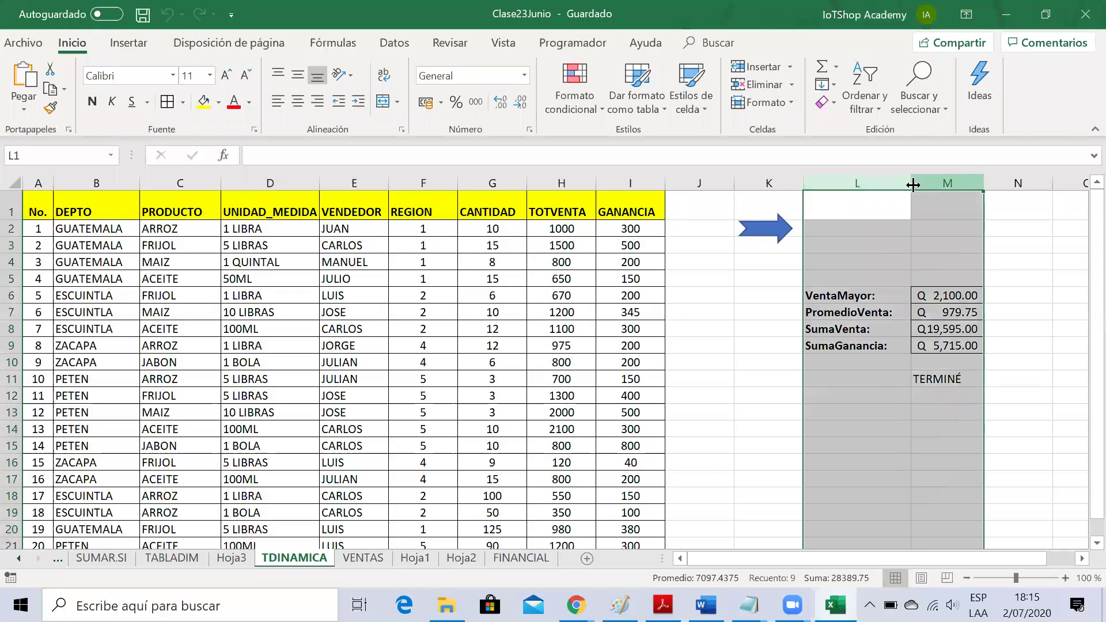
pyautogui.rightClick(881, 186)
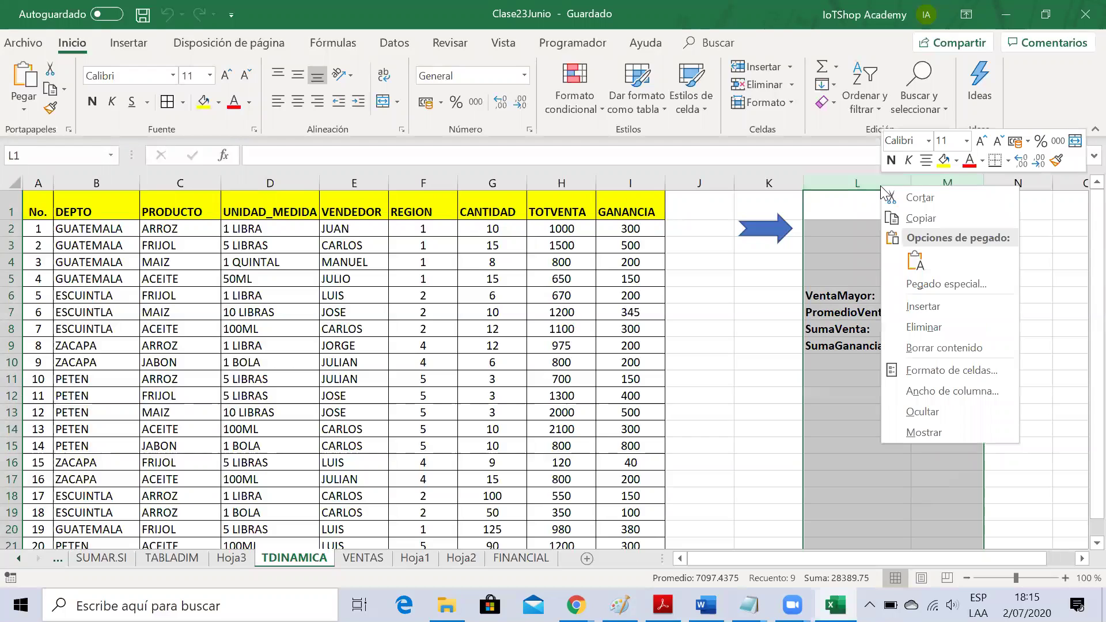
pyautogui.click(923, 327)
pyautogui.click(855, 390)
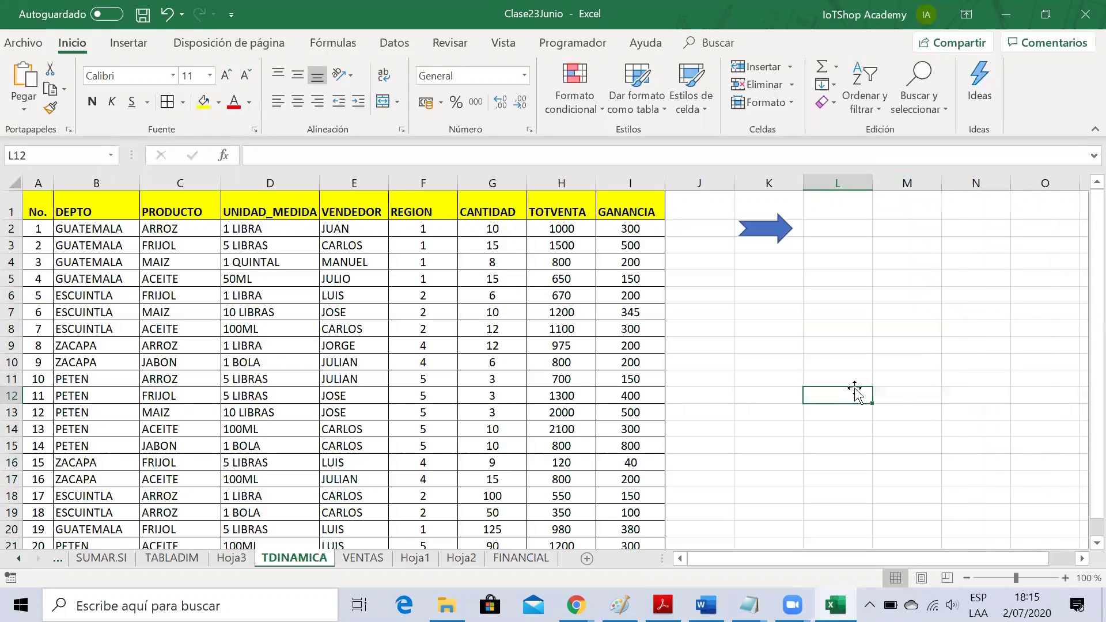
# Step: Run the macro assigned to the block arrow to regenerate the sales summary on the cleared sheet
pyautogui.click(776, 368)
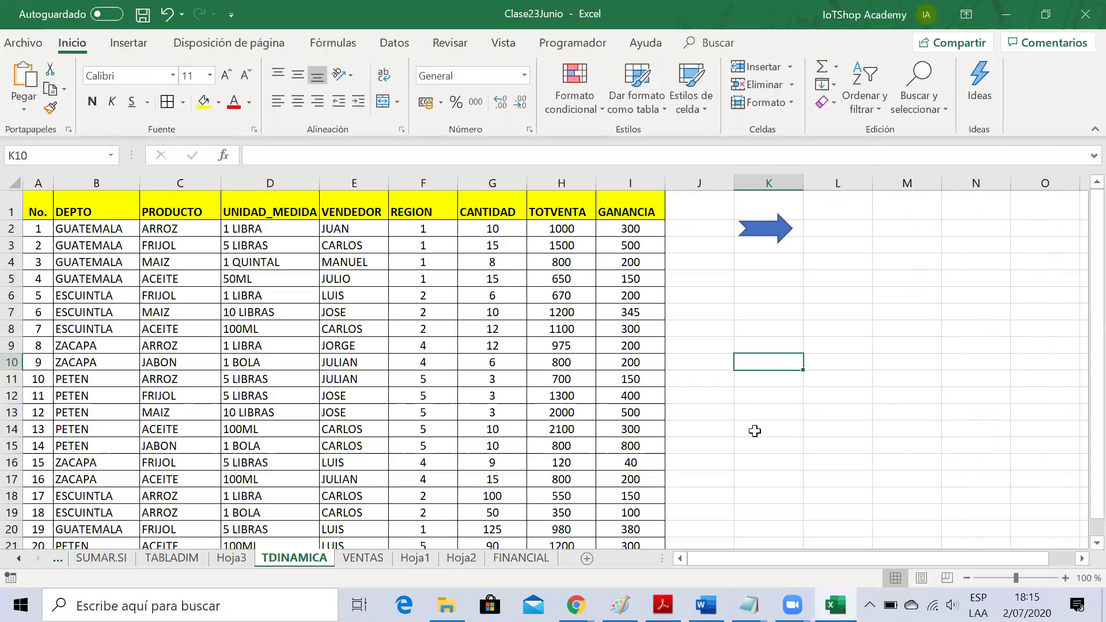
pyautogui.click(767, 331)
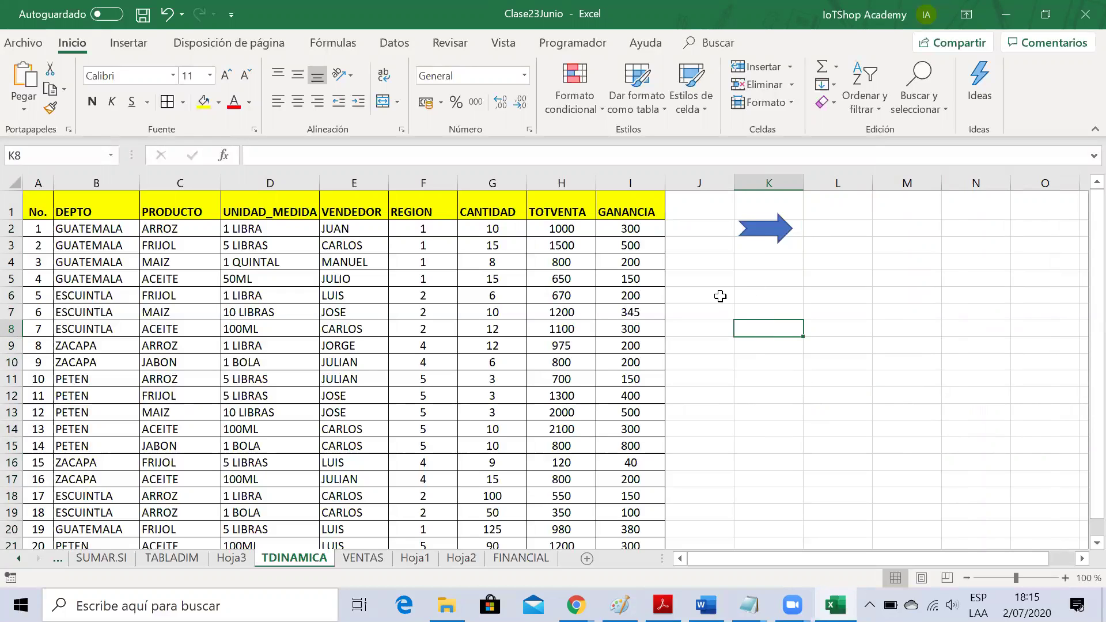
pyautogui.click(712, 280)
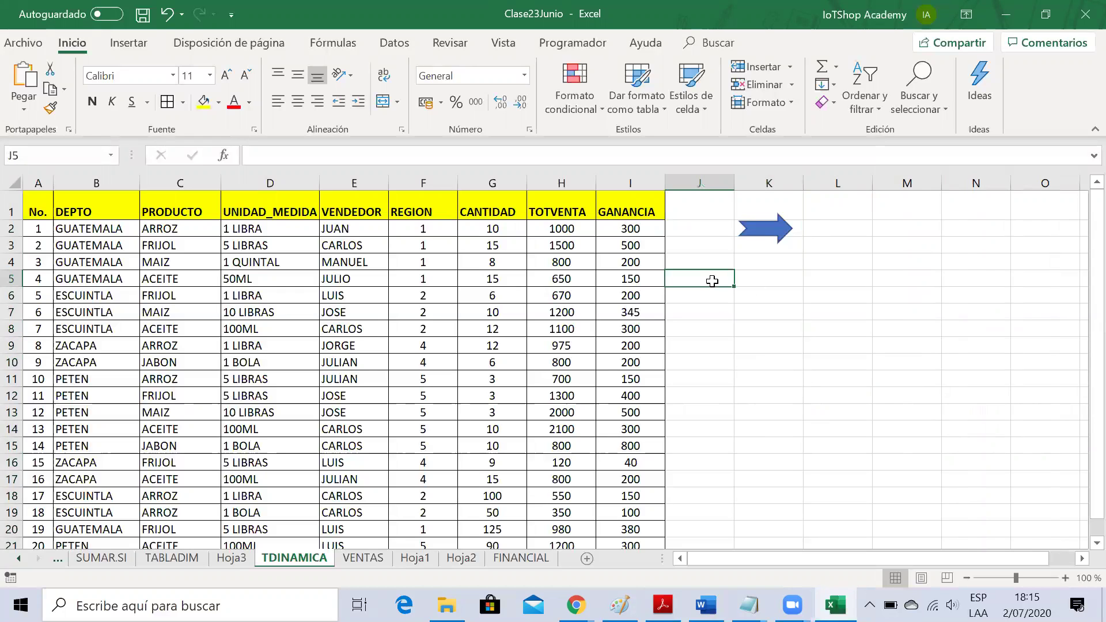
pyautogui.click(764, 232)
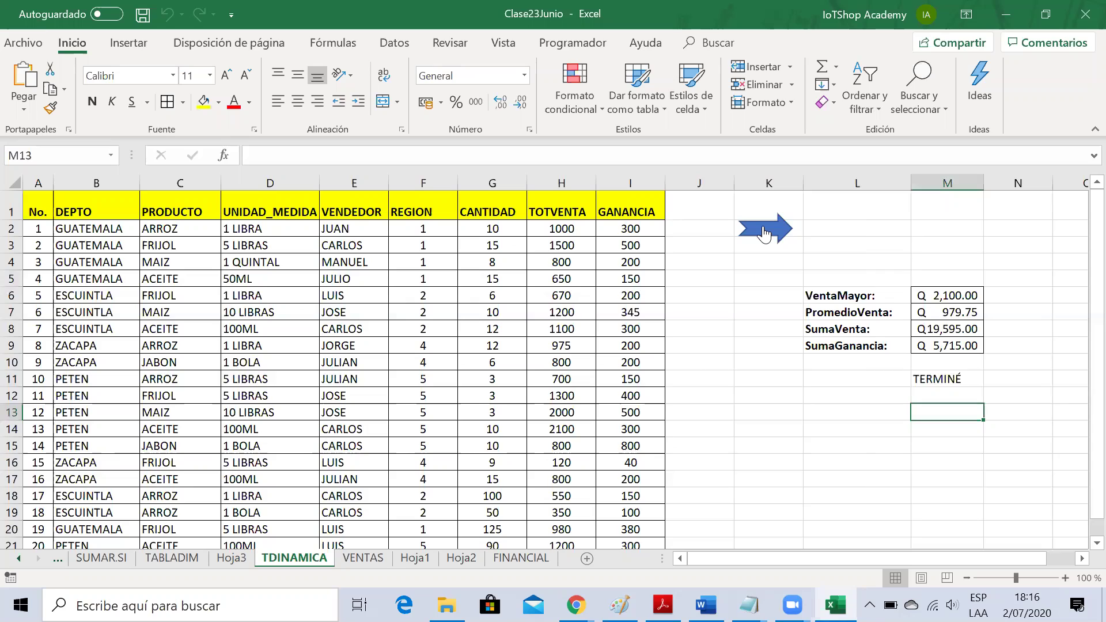
# Step: Remove the regenerated sales summary by deleting columns L and M again
pyautogui.click(748, 415)
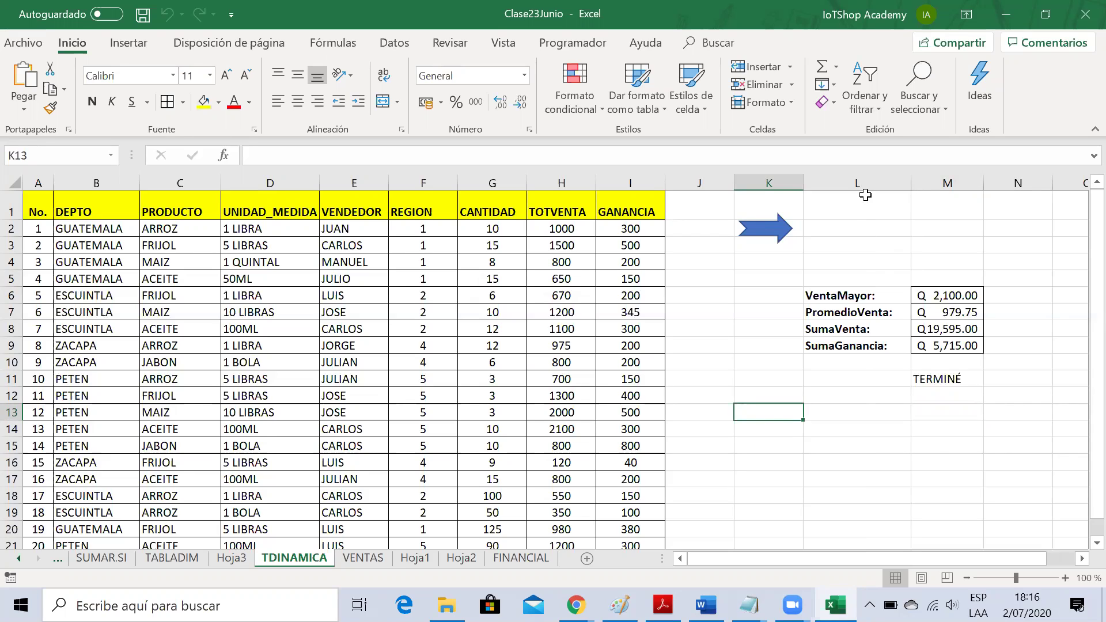
pyautogui.moveTo(861, 183); pyautogui.dragTo(909, 183)
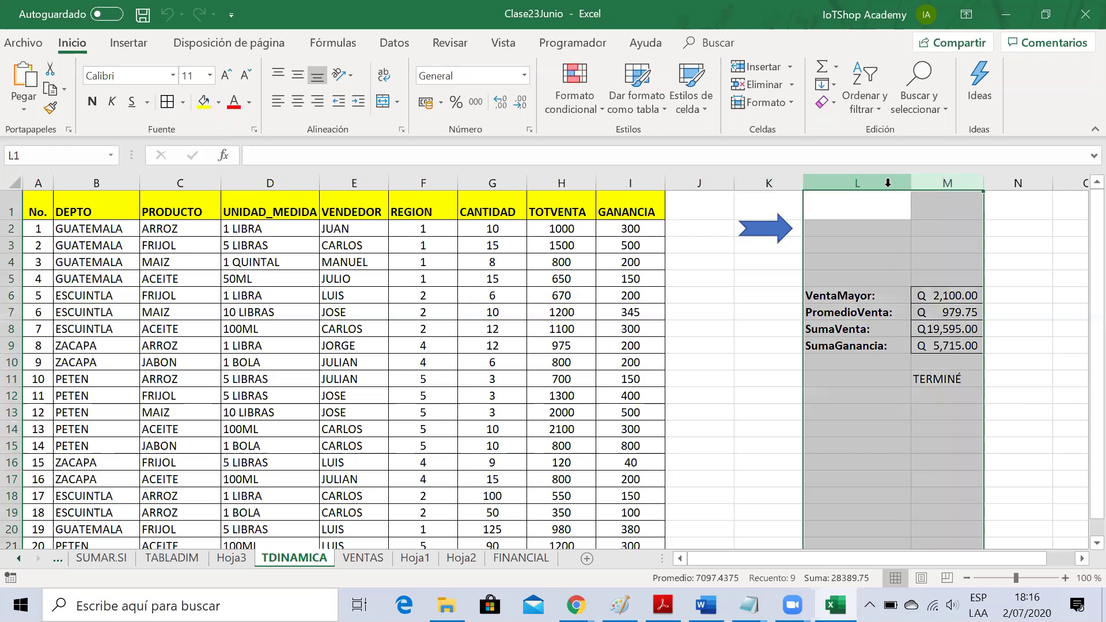
pyautogui.rightClick(889, 183)
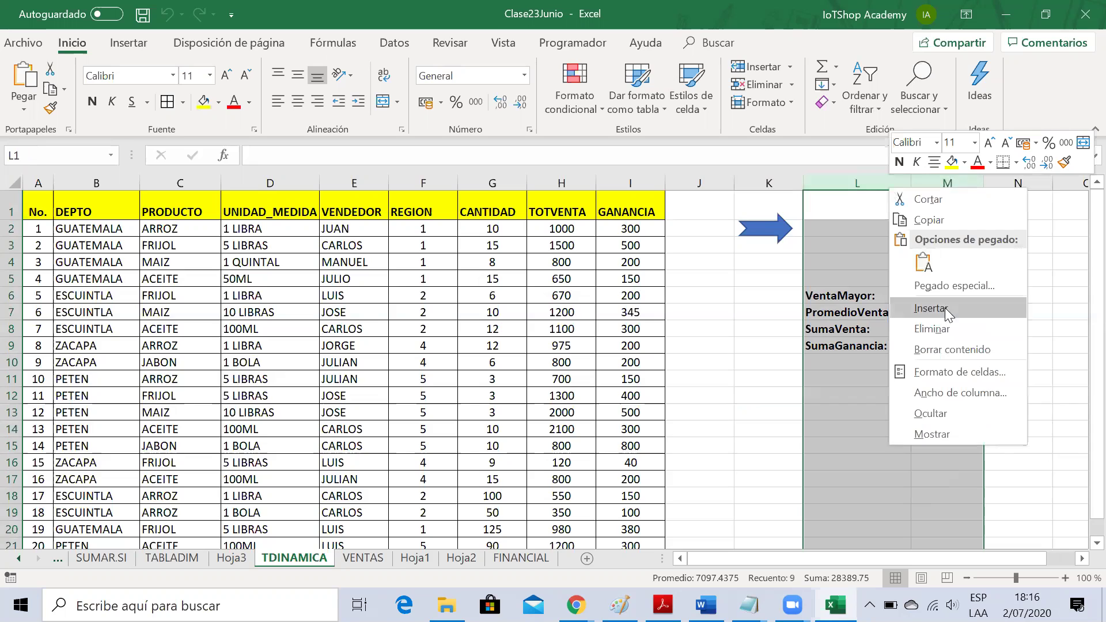
pyautogui.click(946, 327)
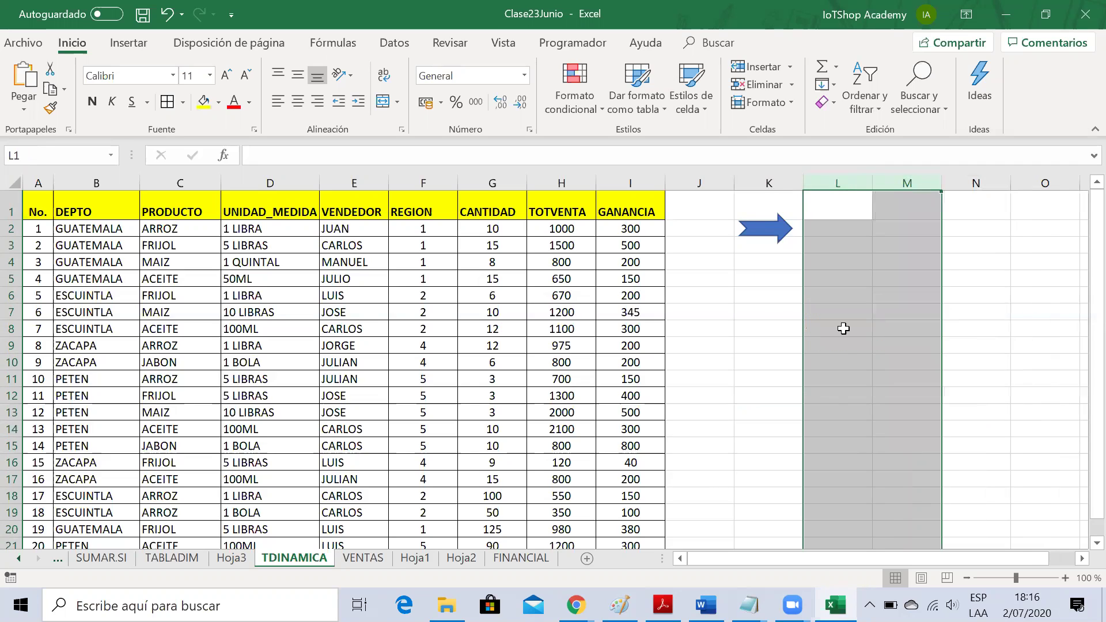
pyautogui.click(814, 328)
pyautogui.click(755, 293)
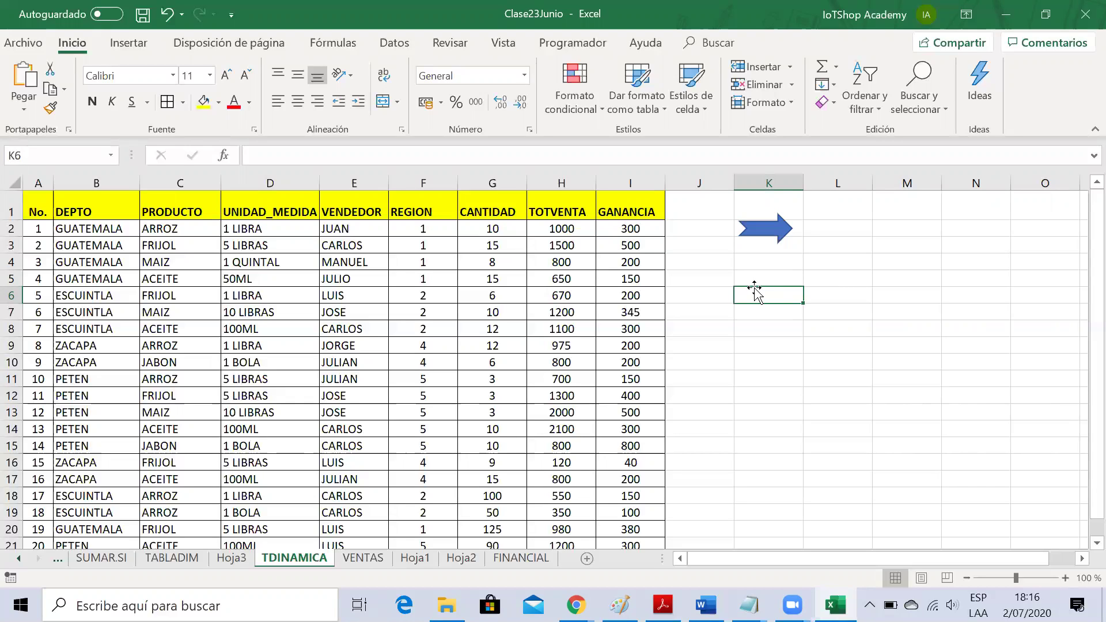
# Step: Open the Visual Basic editor, preview the workbook and editor windows, and return to the editor
pyautogui.press('alt')
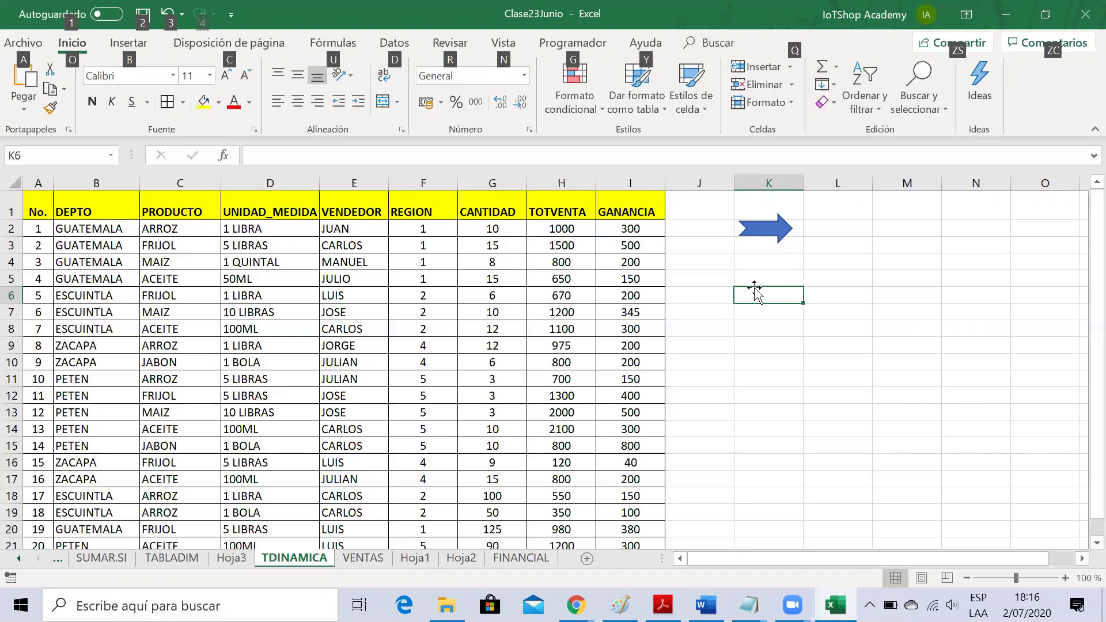
pyautogui.hotkey('alt', 'F11')
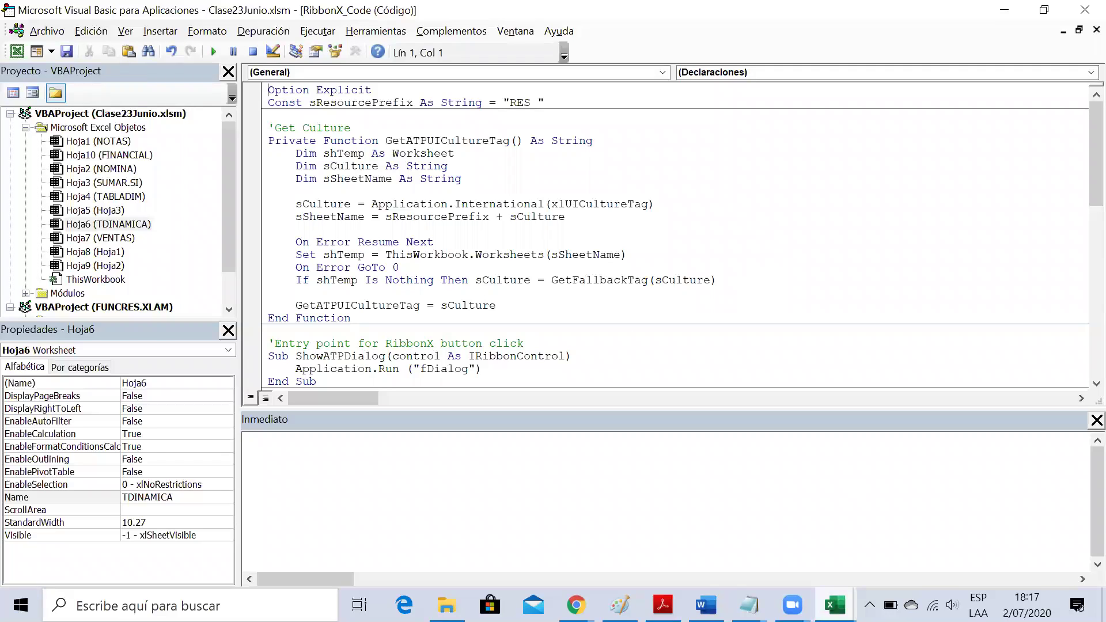
pyautogui.click(835, 605)
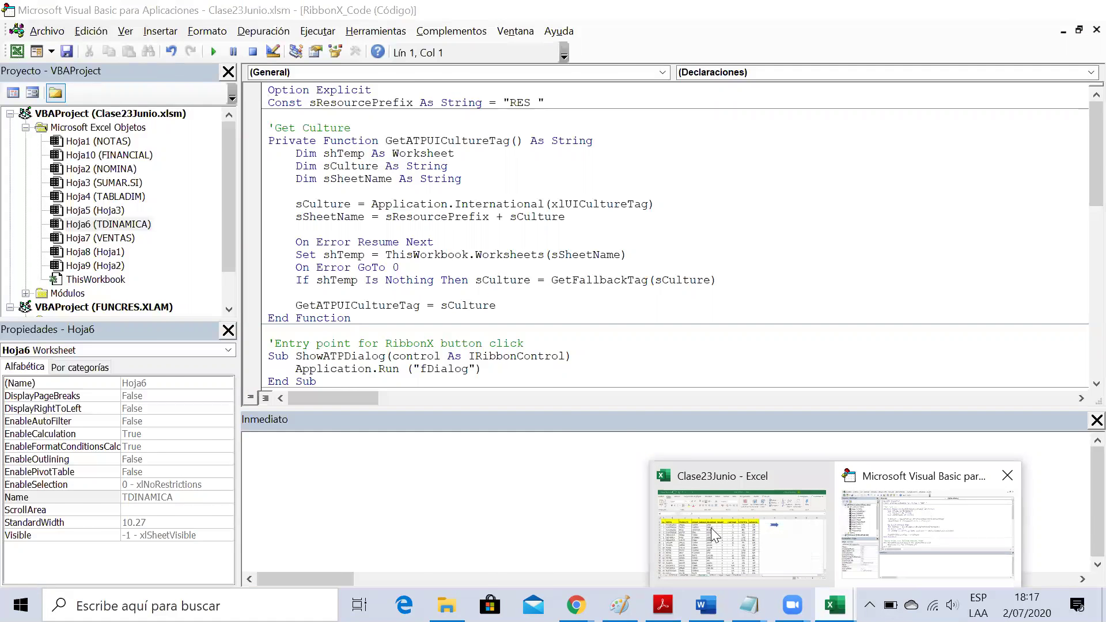
pyautogui.moveTo(711, 528)
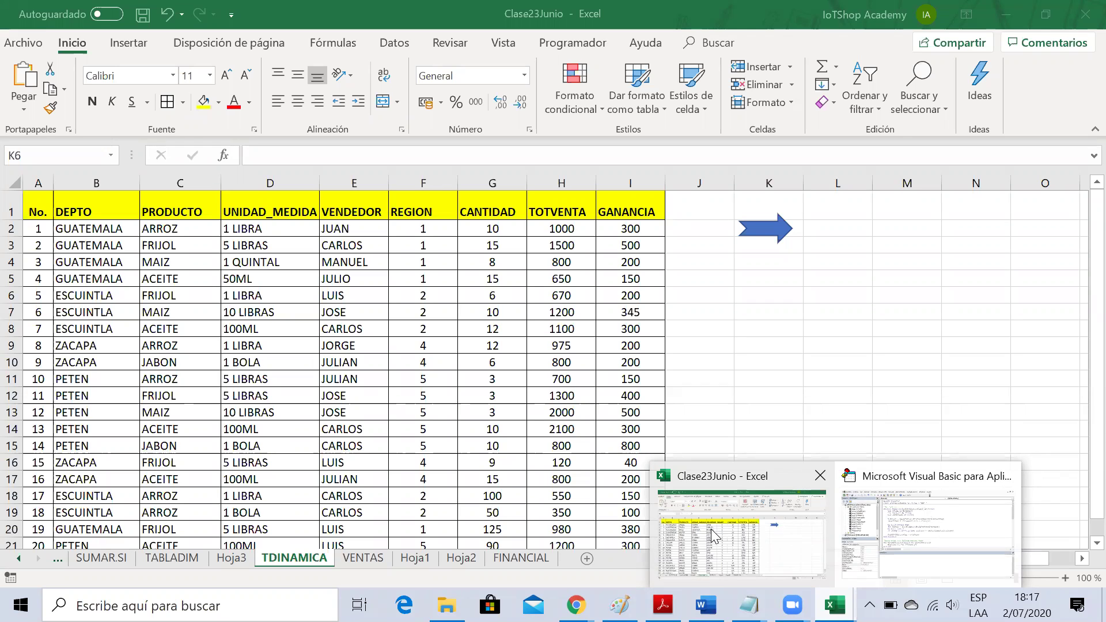
pyautogui.moveTo(924, 519)
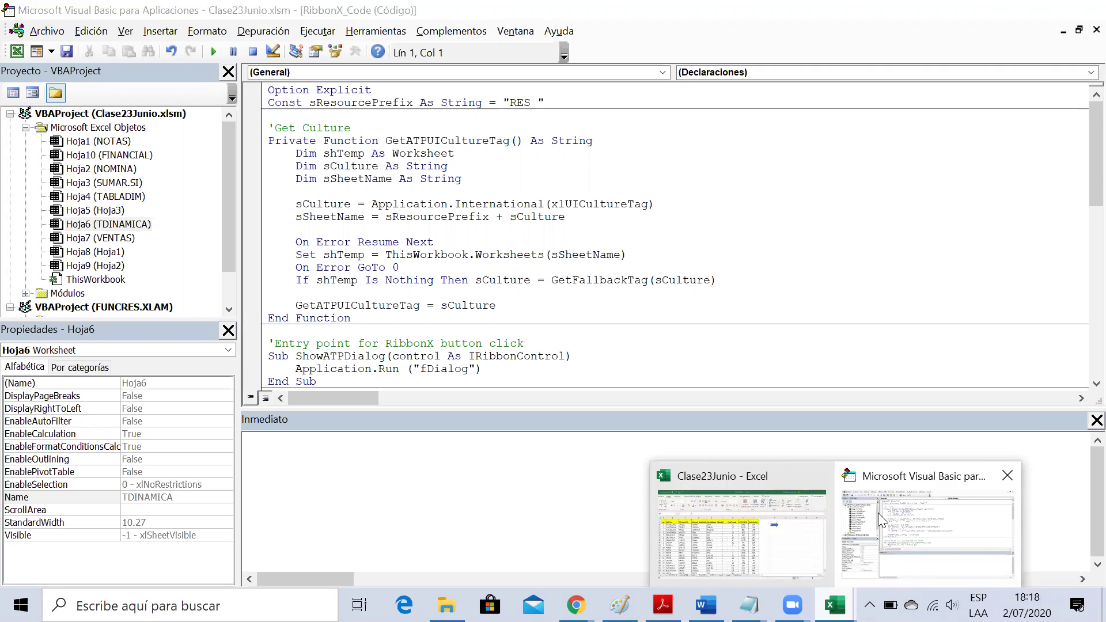
pyautogui.click(938, 542)
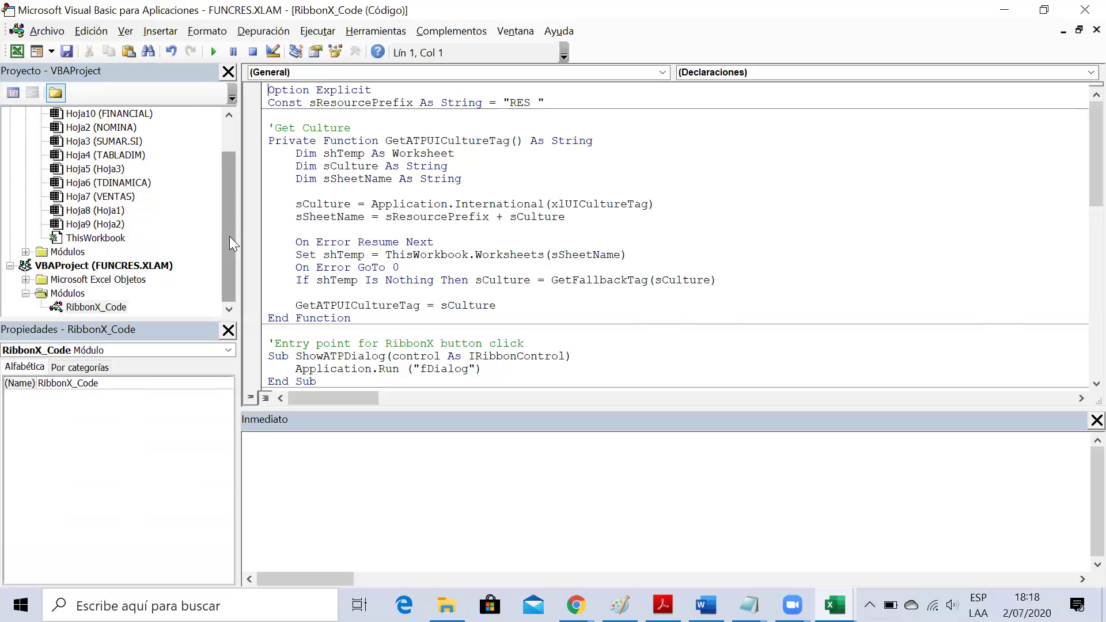
# Step: Open the code of Módulo1 from the modules of the Clase23Junio.xlsm project
pyautogui.scroll(1, 230, 213)
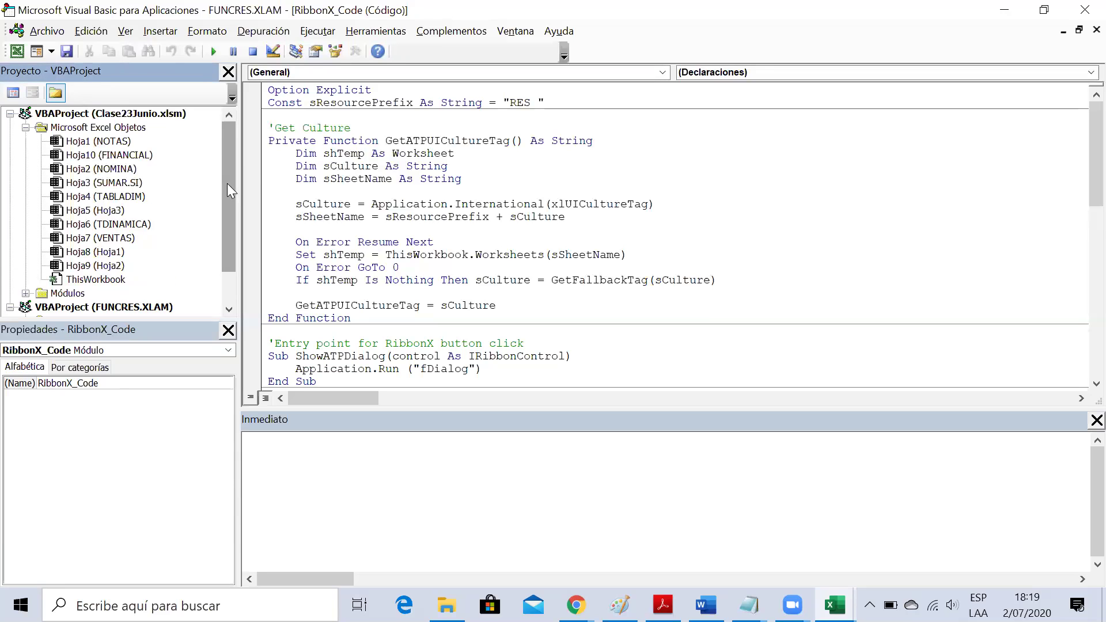
pyautogui.moveTo(227, 183); pyautogui.dragTo(227, 219)
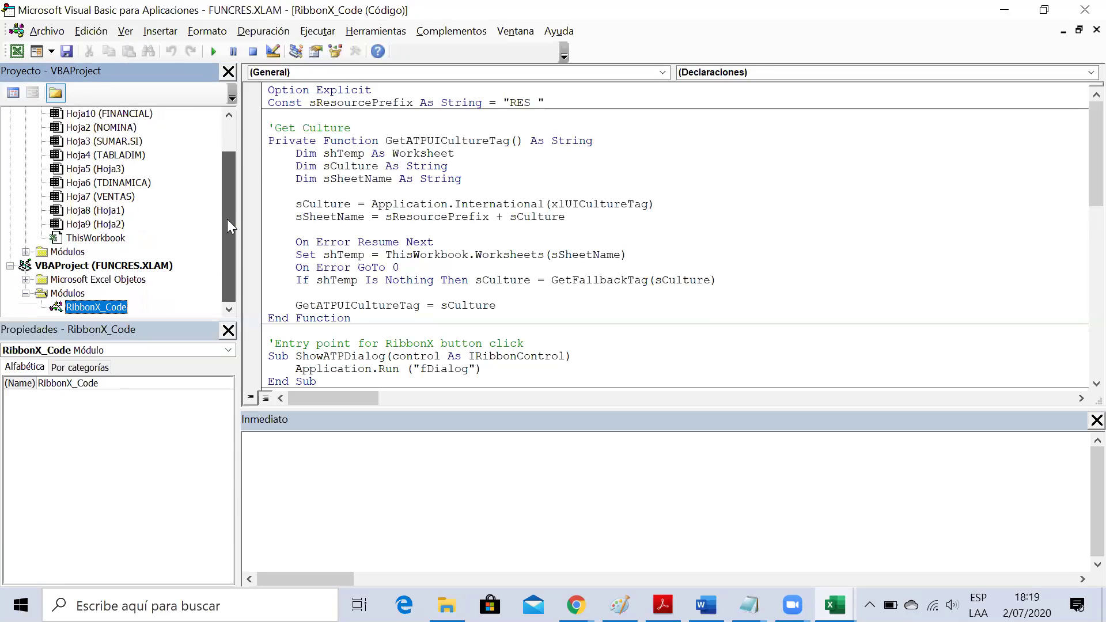
pyautogui.click(64, 253)
pyautogui.doubleClick(64, 255)
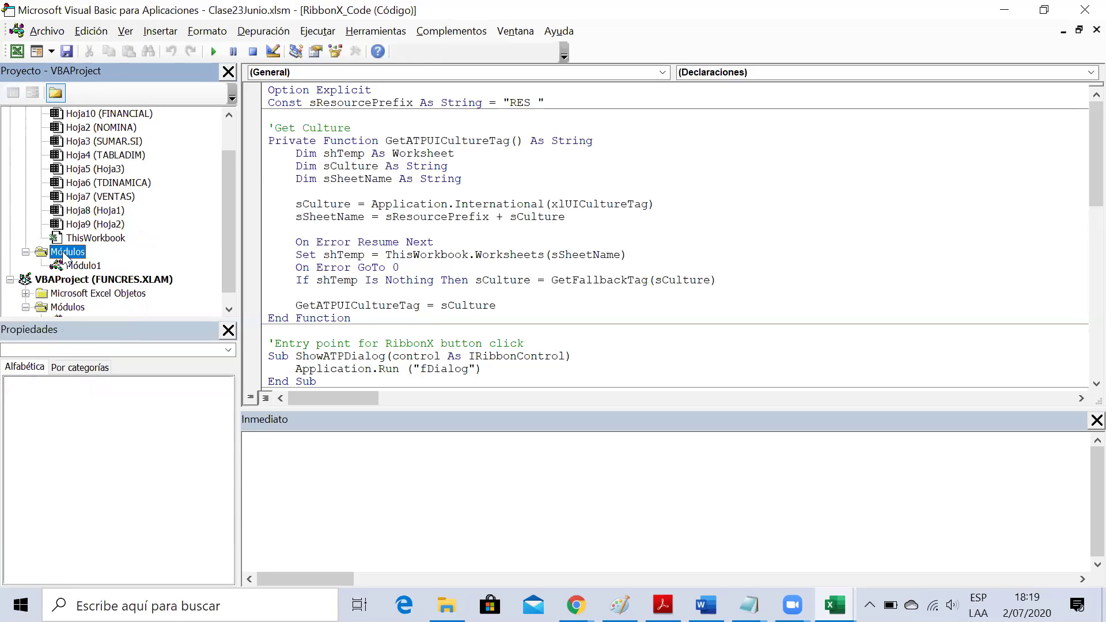
pyautogui.doubleClick(83, 266)
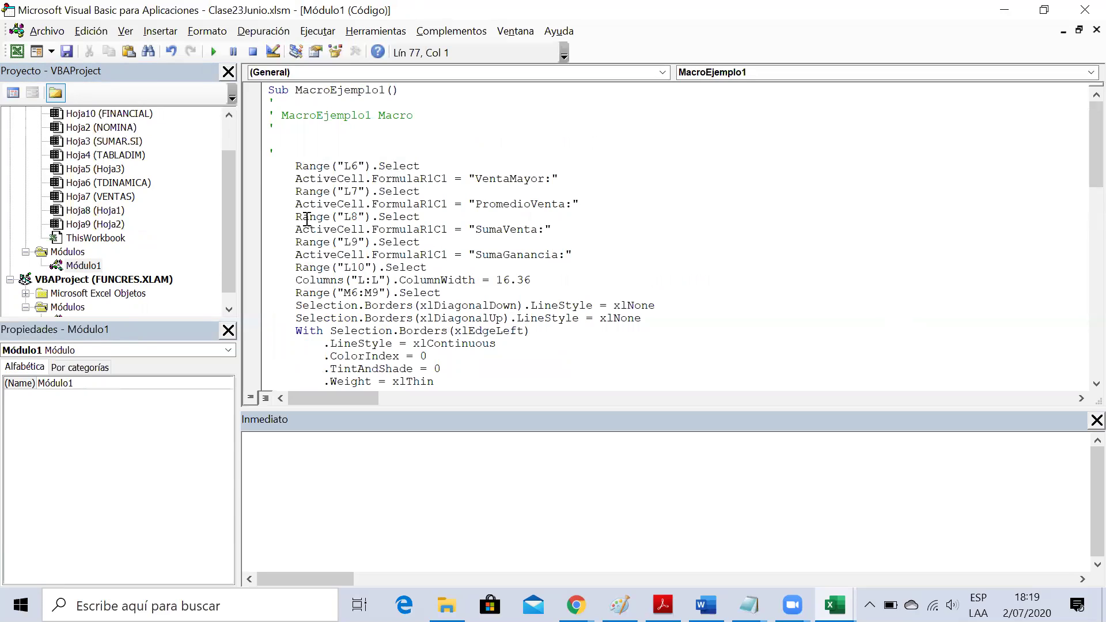
# Step: Examine the Sub declaration and the MacroEjemplo1 name on the first line of the code
pyautogui.doubleClick(347, 91)
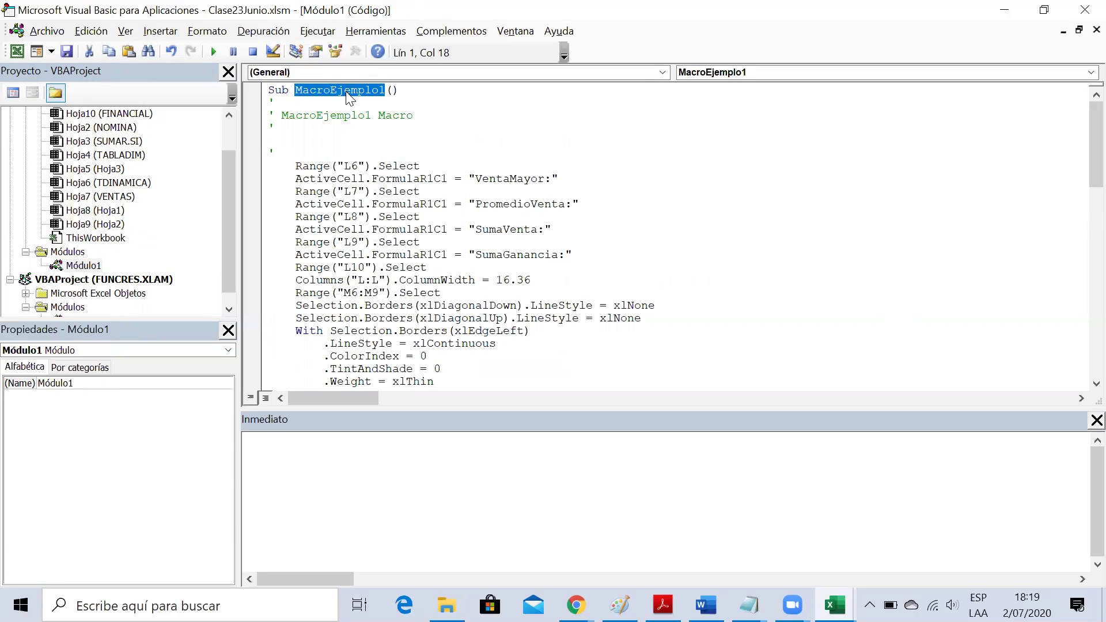
pyautogui.doubleClick(275, 91)
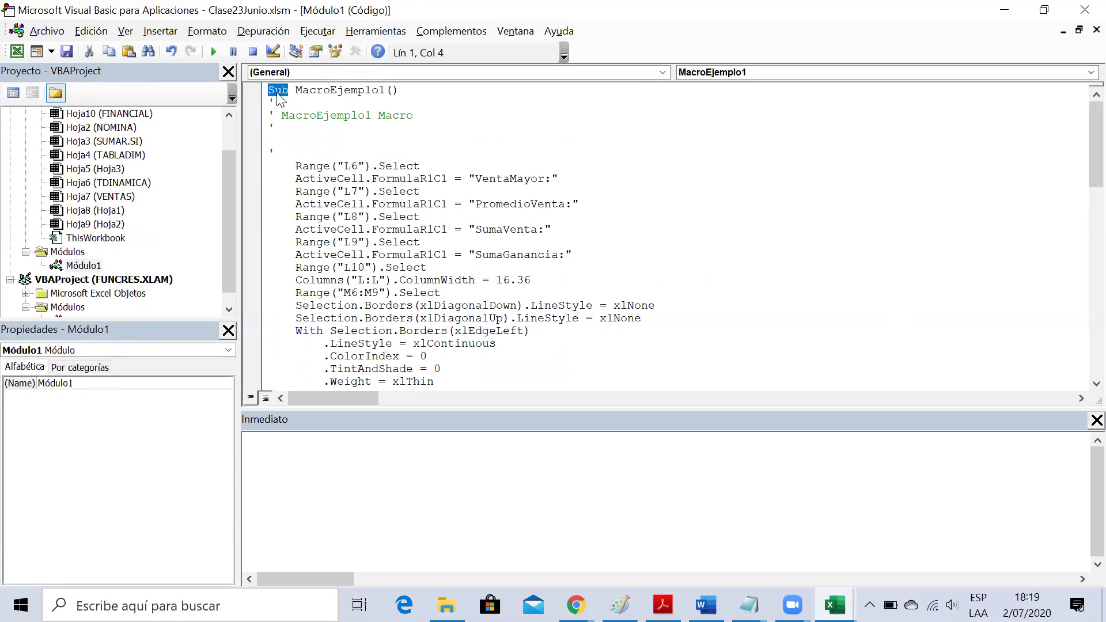
pyautogui.doubleClick(345, 91)
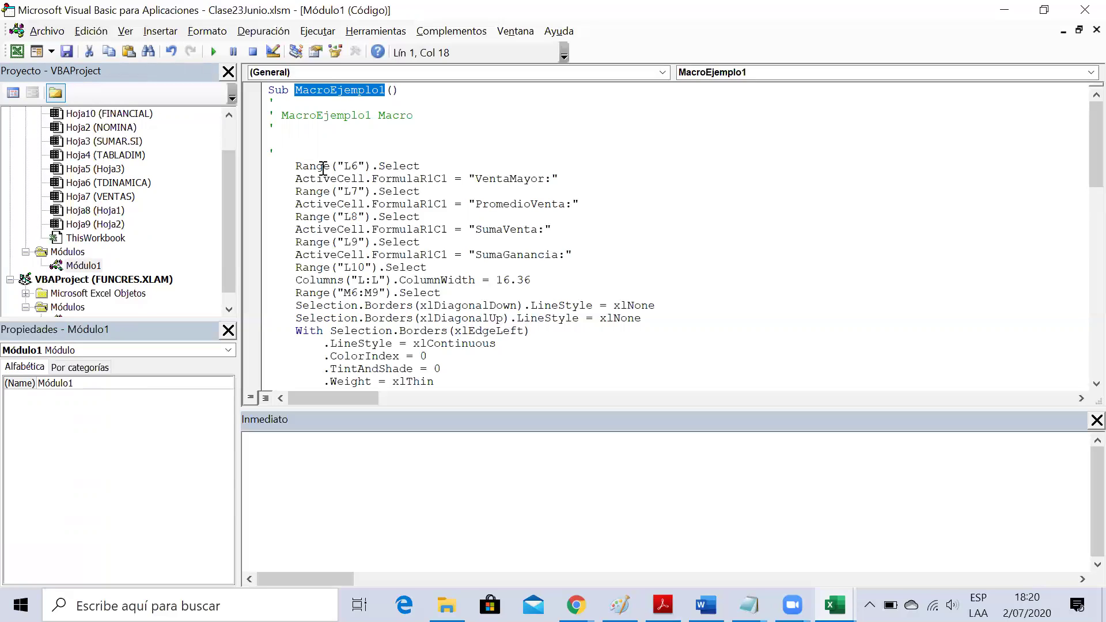
# Step: Examine the lines that select cell L6 and assign "VentaMayor:" through ActiveCell.FormulaR1C1
pyautogui.moveTo(314, 166); pyautogui.dragTo(400, 167)
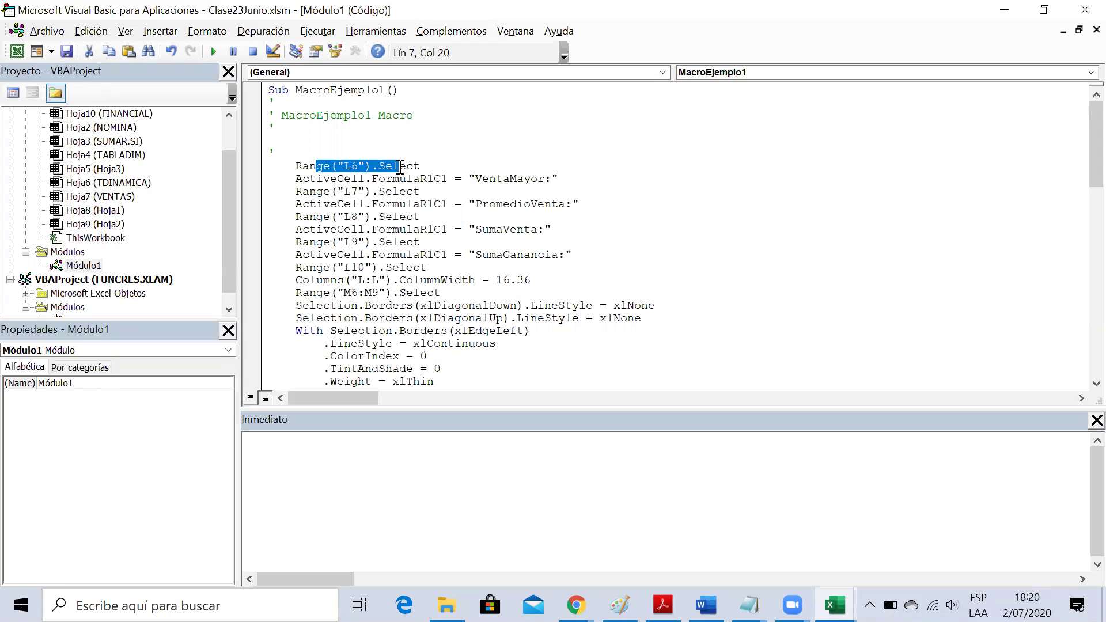
pyautogui.doubleClick(347, 167)
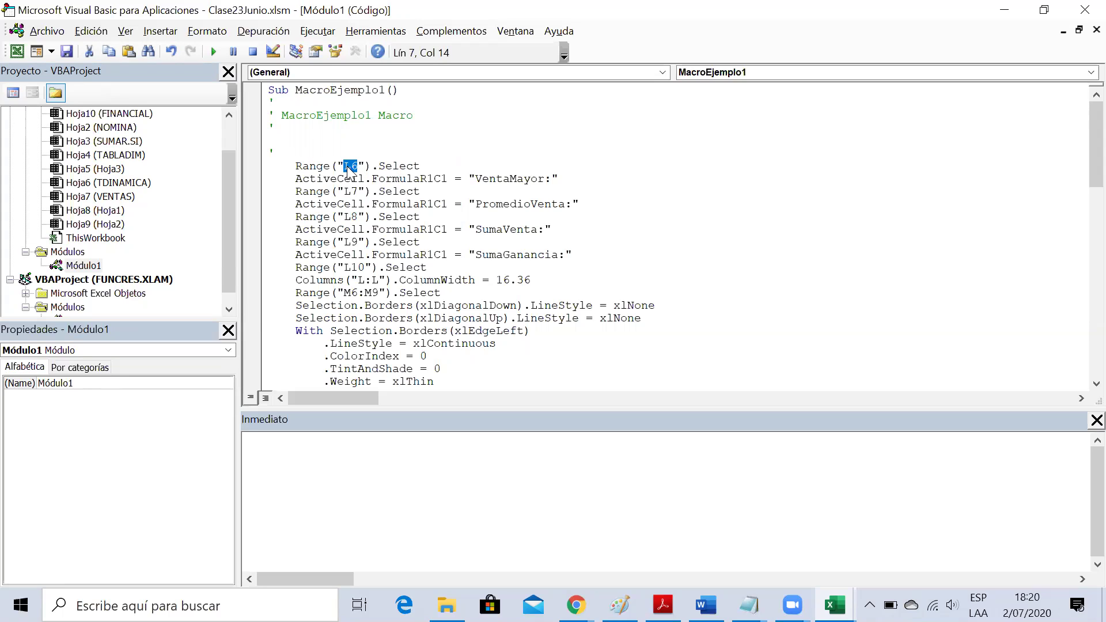
pyautogui.moveTo(330, 178); pyautogui.dragTo(463, 177)
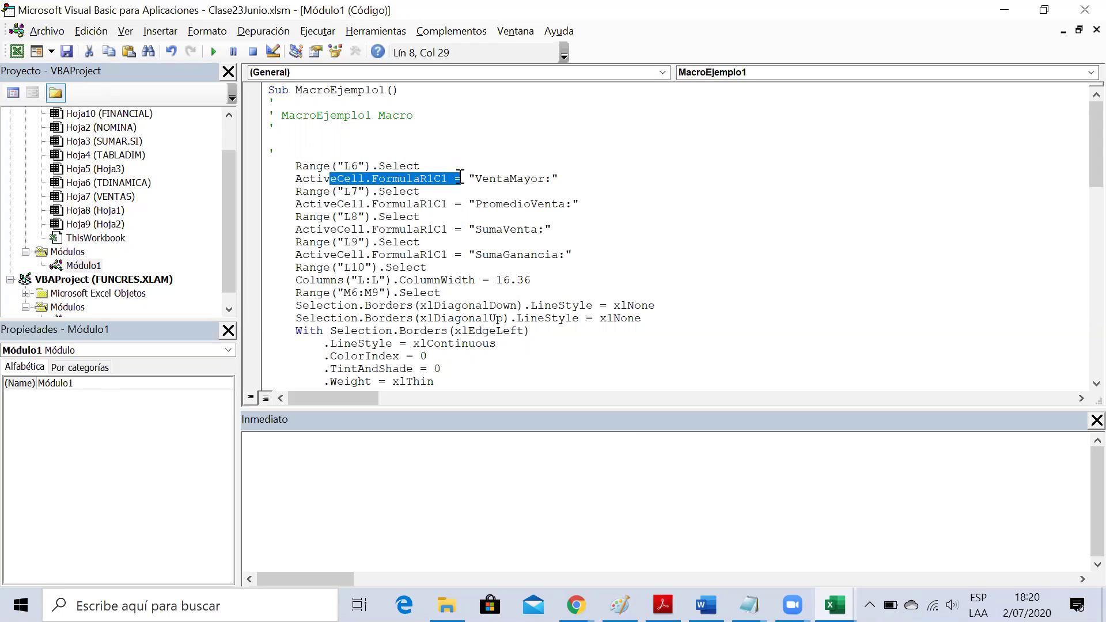
pyautogui.doubleClick(397, 178)
pyautogui.click(317, 178)
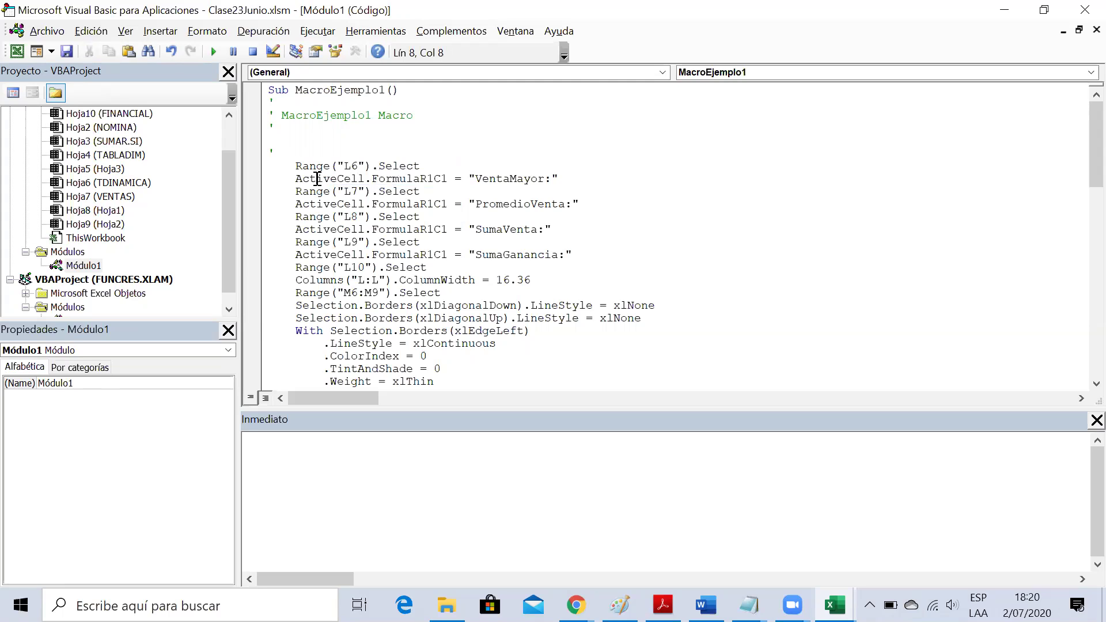
pyautogui.doubleClick(318, 178)
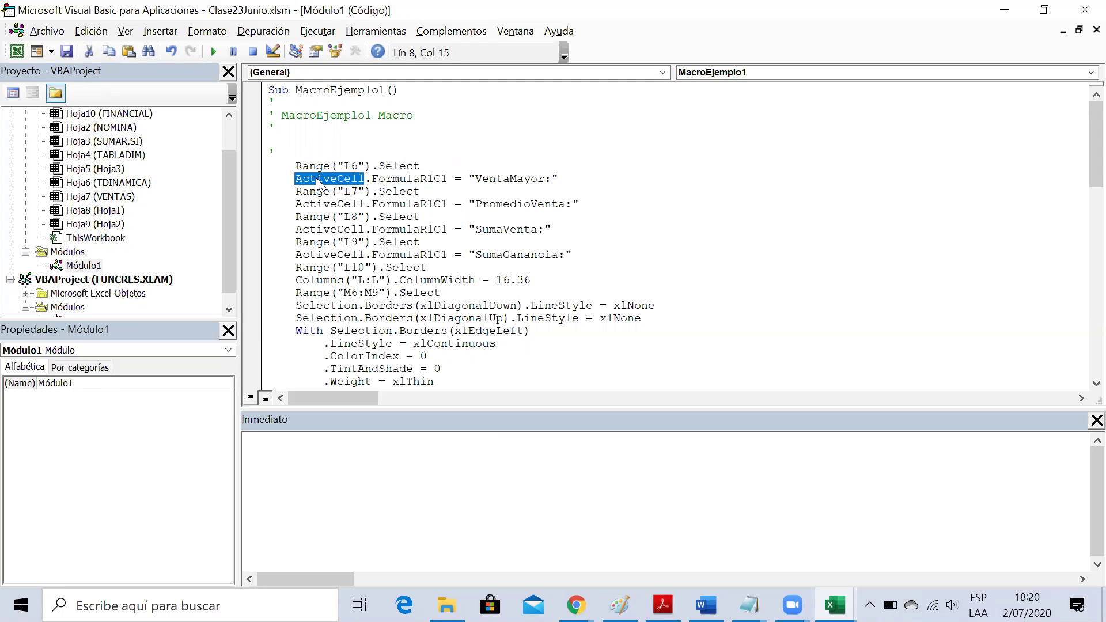
pyautogui.doubleClick(397, 180)
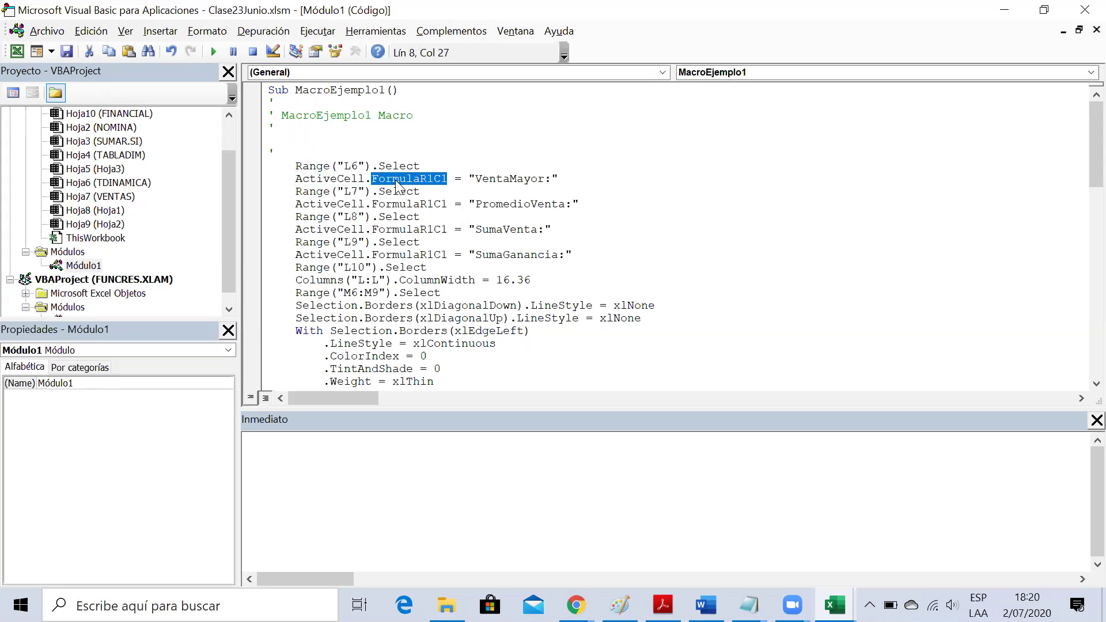
pyautogui.doubleClick(512, 181)
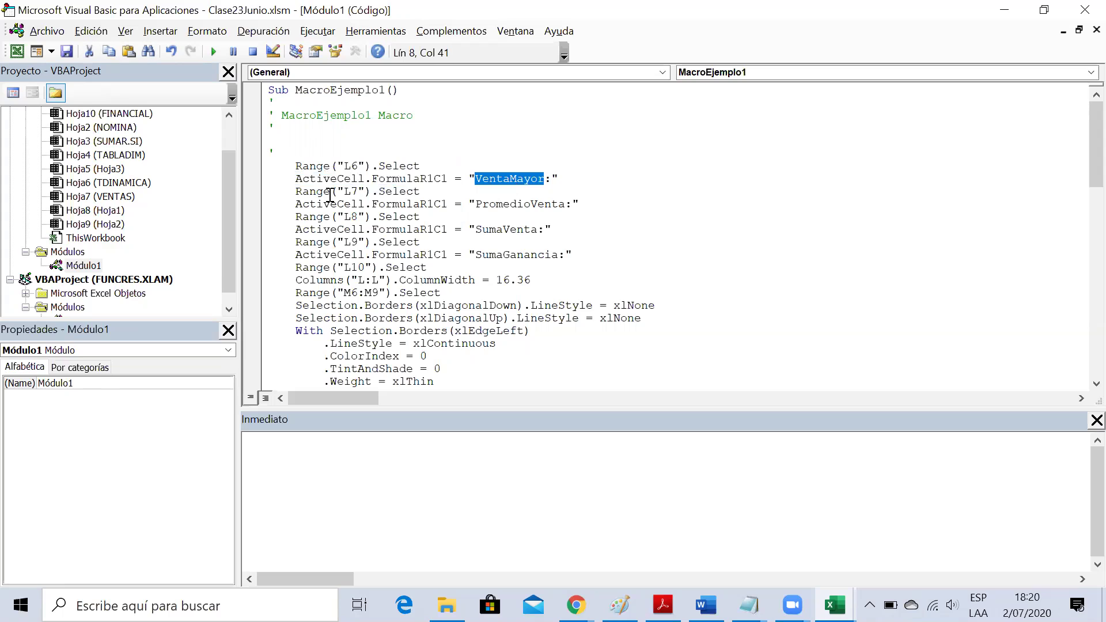
# Step: Review the lines that write the PromedioVenta, SumaVenta and SumaGanancia labels in cells L7, L8 and L9
pyautogui.moveTo(309, 192); pyautogui.dragTo(394, 192)
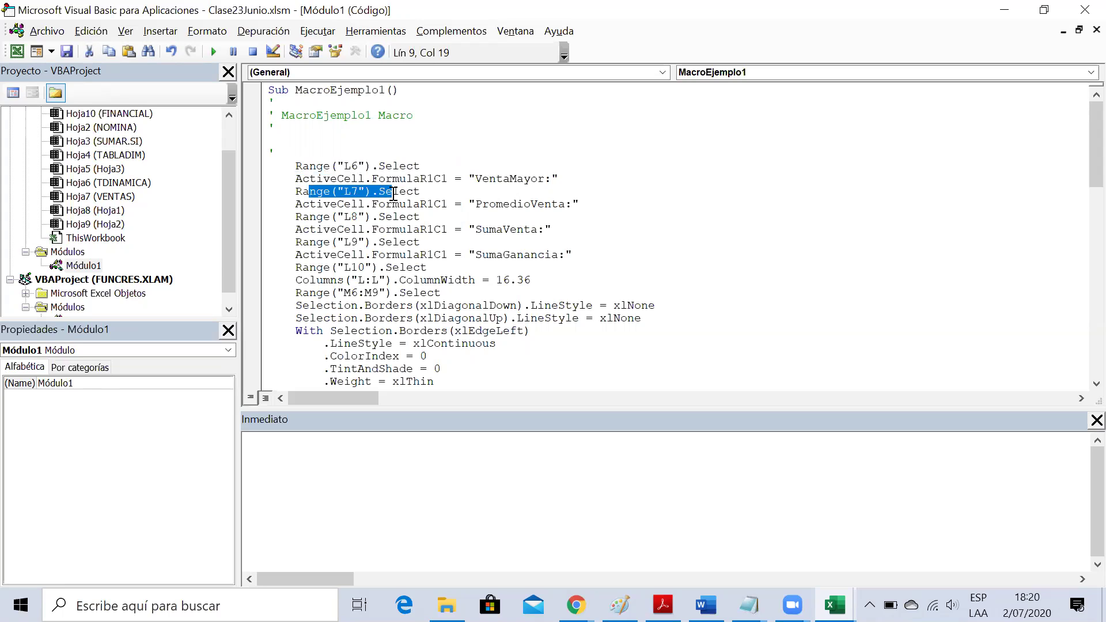
pyautogui.doubleClick(526, 204)
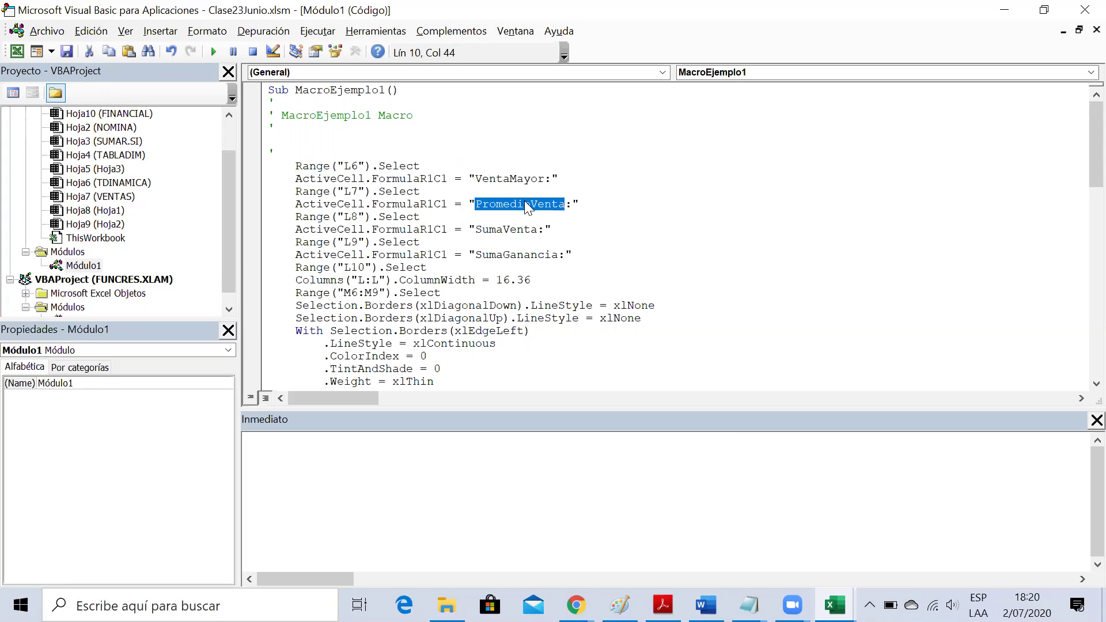
pyautogui.doubleClick(359, 217)
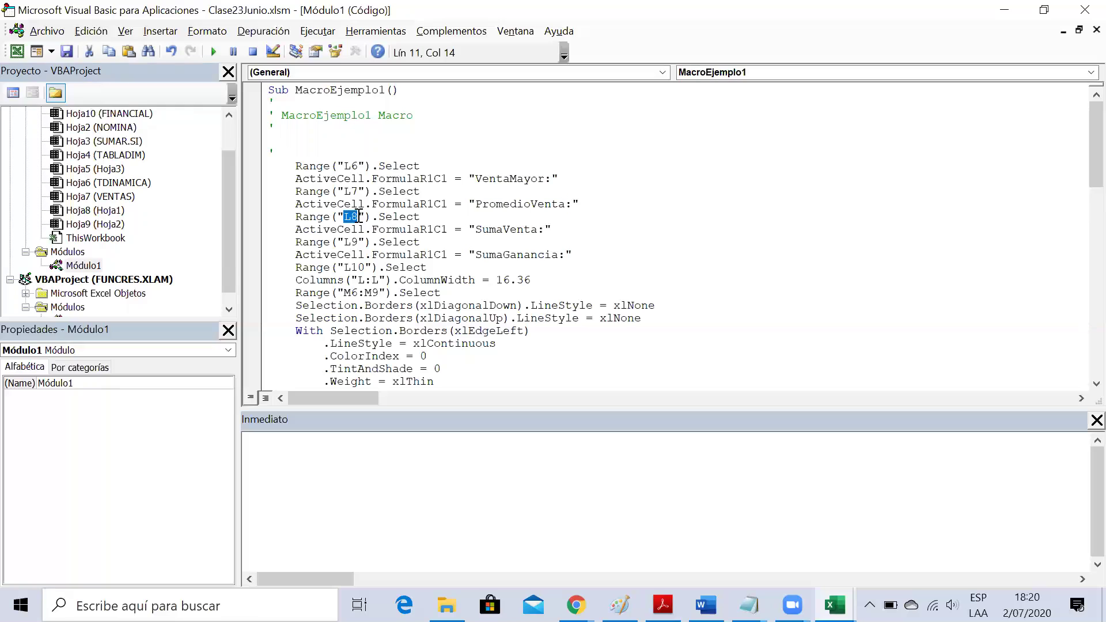
pyautogui.doubleClick(511, 229)
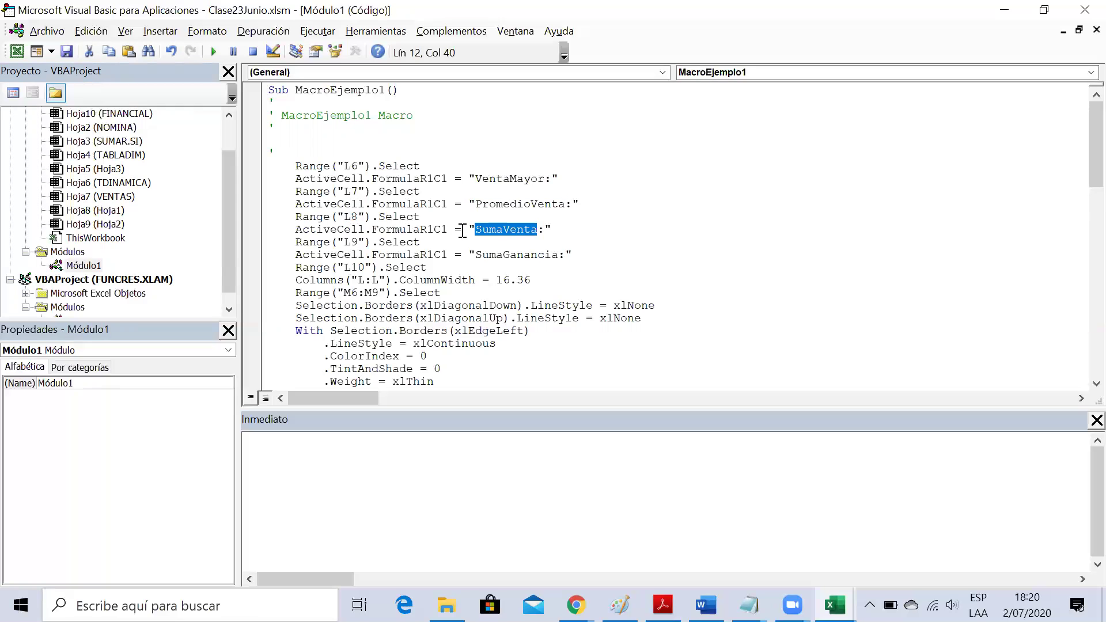
pyautogui.moveTo(349, 242); pyautogui.dragTo(499, 252)
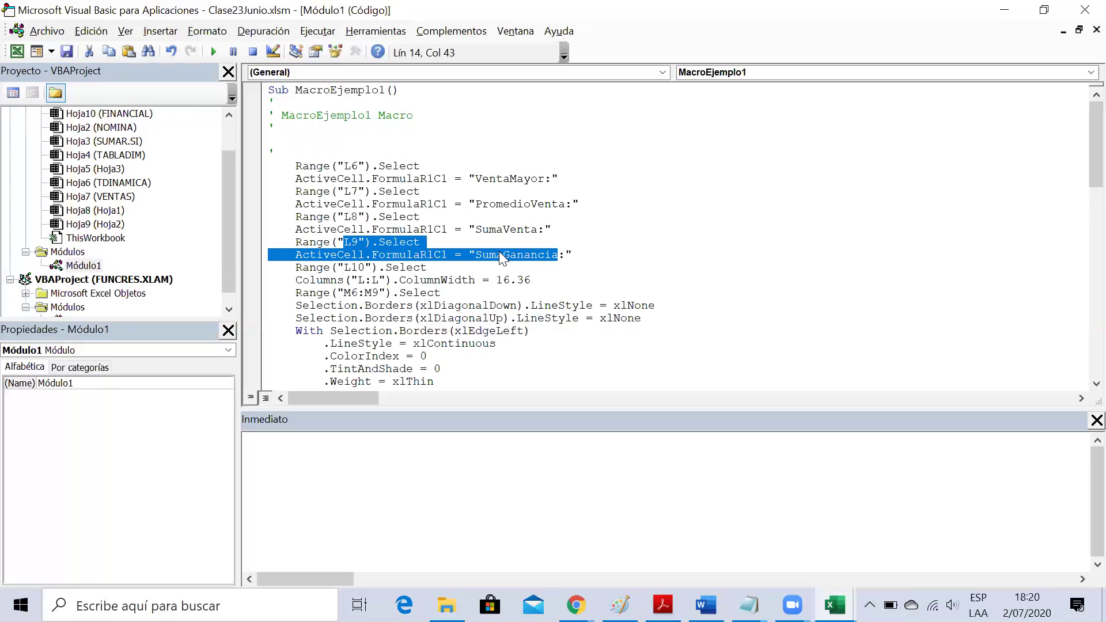
# Step: Examine the column L width statement and the border formatting statements for M6:M9
pyautogui.click(365, 281)
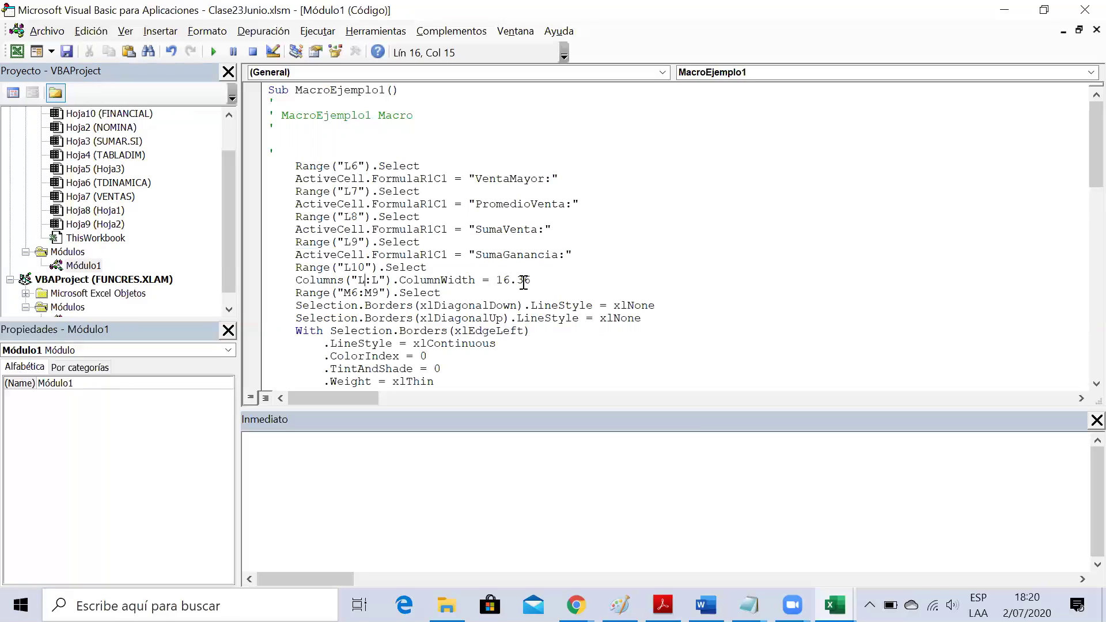
pyautogui.moveTo(303, 281); pyautogui.dragTo(523, 280)
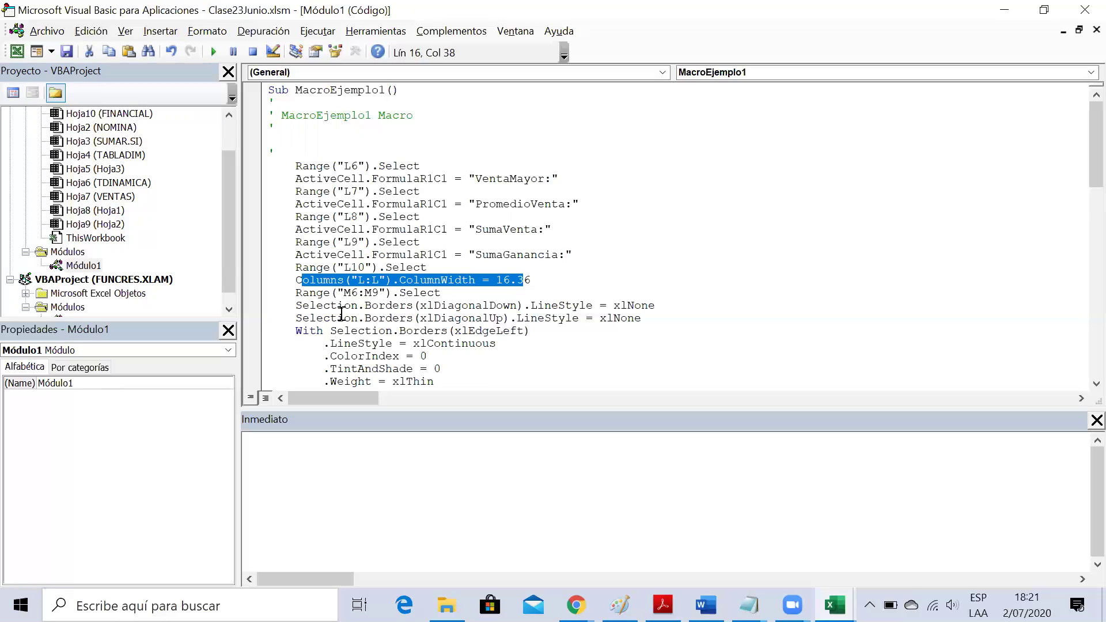
pyautogui.moveTo(365, 307); pyautogui.dragTo(379, 357)
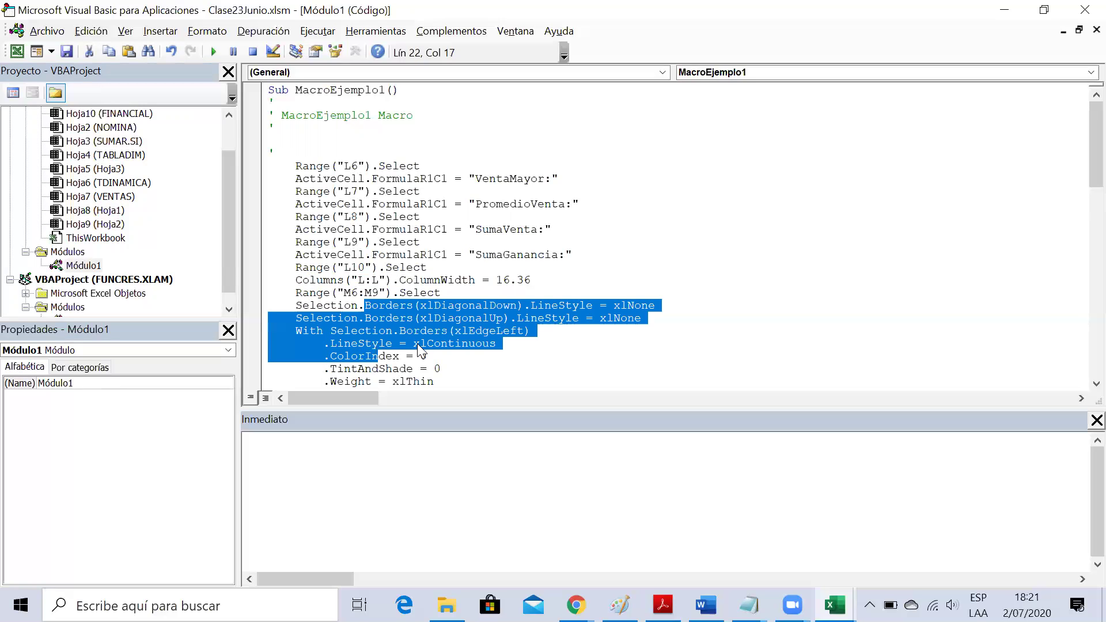
pyautogui.click(456, 319)
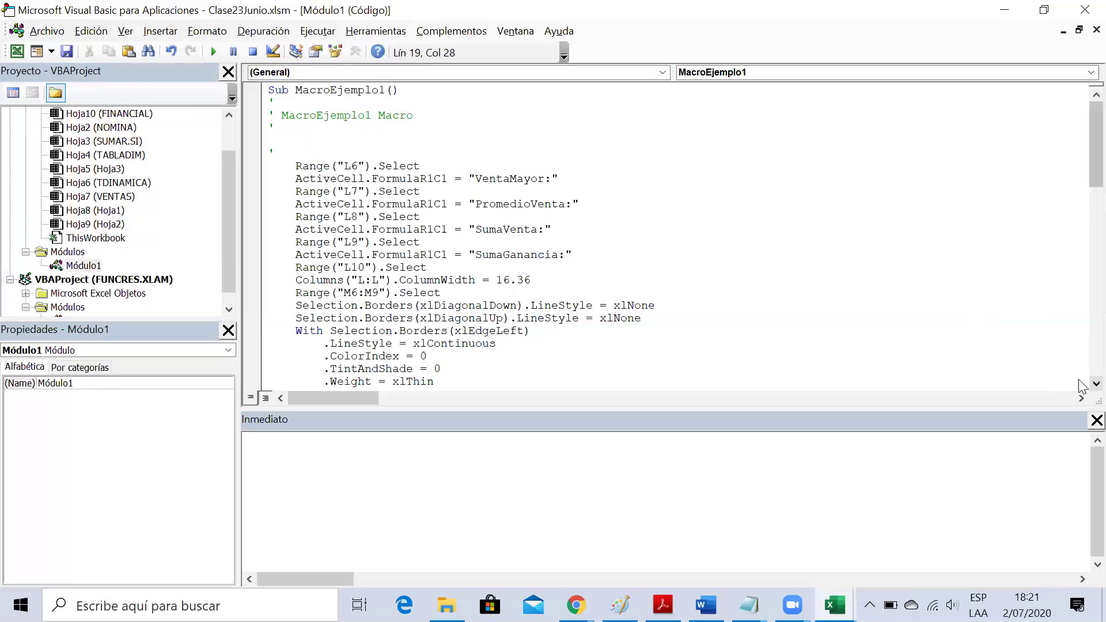
# Step: Review the rest of the macro down to End Sub, examining the "TERMINÉ" text and the M13 selection line
pyautogui.scroll(-3, 1082, 385)
pyautogui.scroll(-2, 1081, 385)
pyautogui.scroll(-3, 1081, 385)
pyautogui.scroll(-3, 1081, 385)
pyautogui.scroll(-3, 1082, 385)
pyautogui.scroll(-3, 1081, 385)
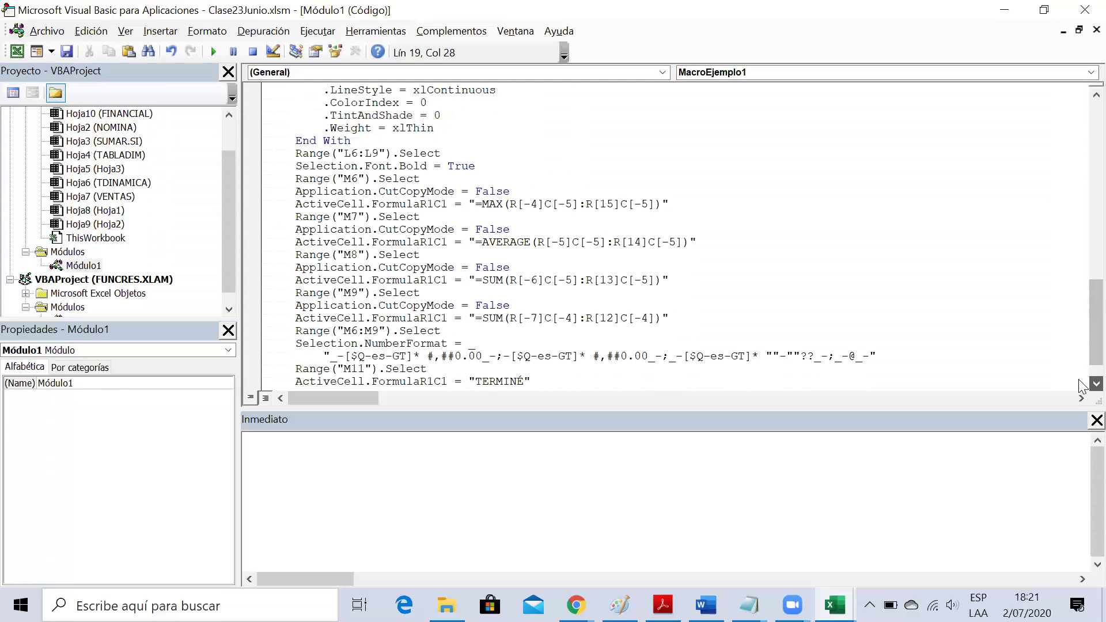
pyautogui.scroll(-1, 1081, 385)
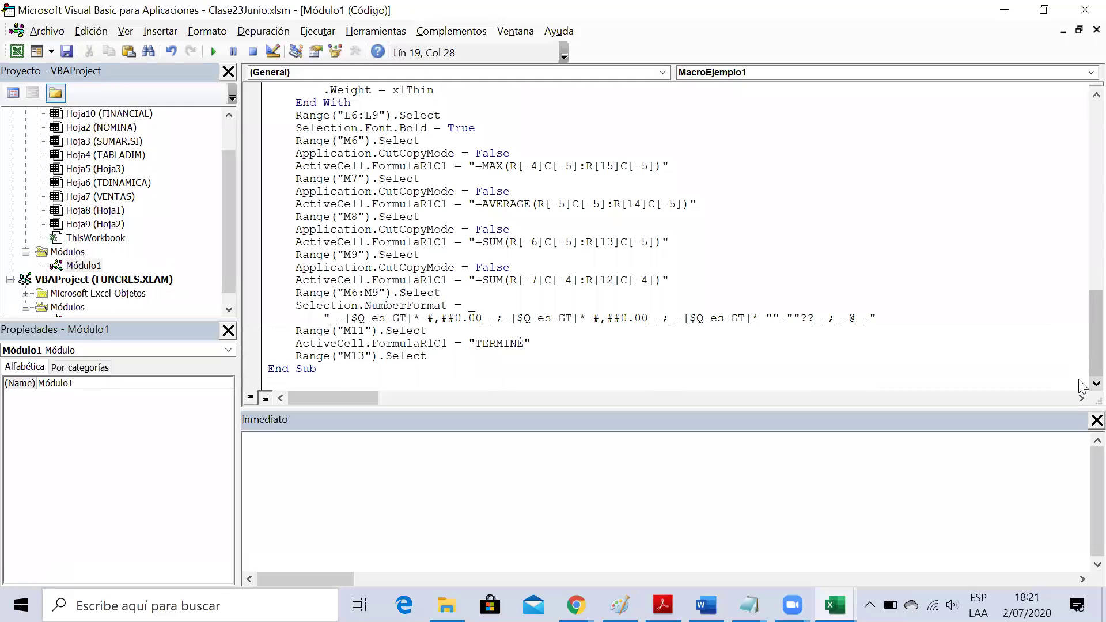
pyautogui.moveTo(309, 356); pyautogui.dragTo(422, 356)
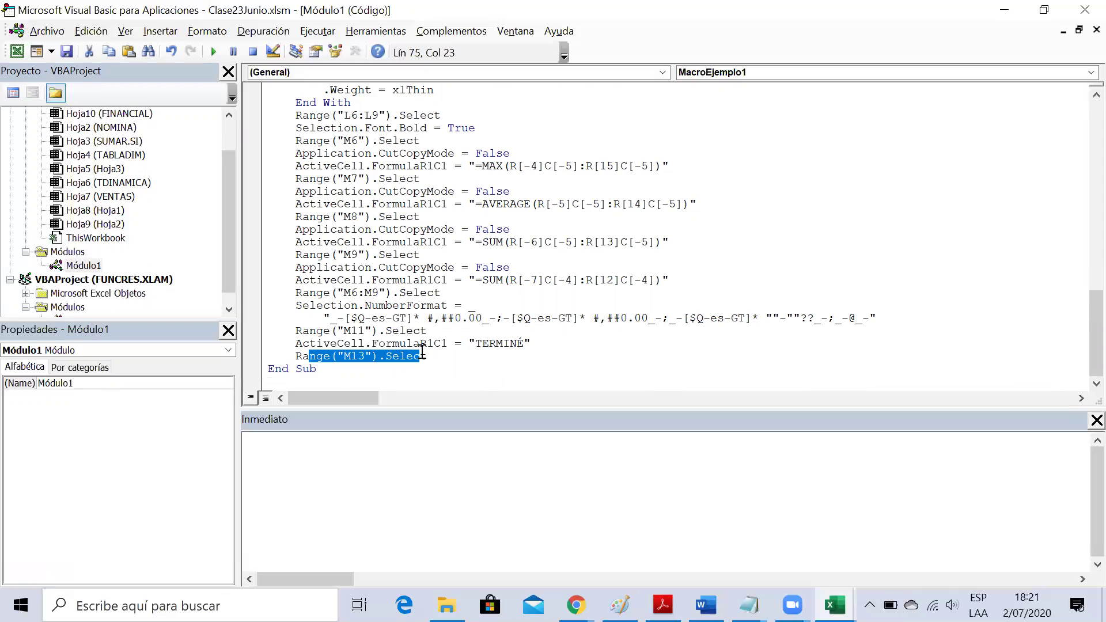
pyautogui.doubleClick(491, 344)
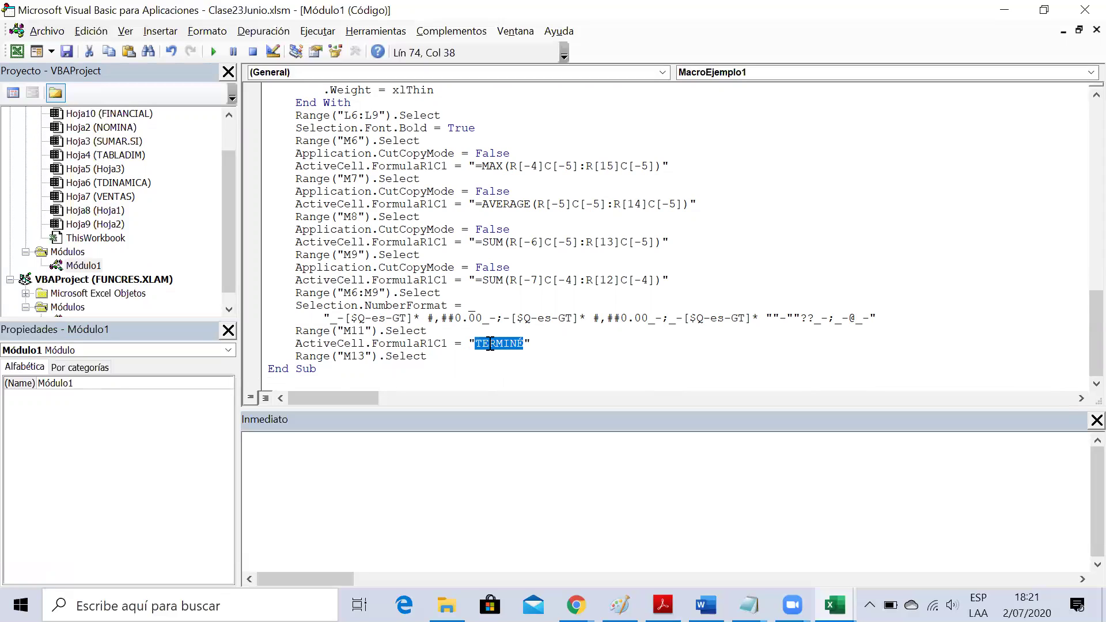
pyautogui.moveTo(330, 357); pyautogui.dragTo(405, 357)
pyautogui.click(311, 356)
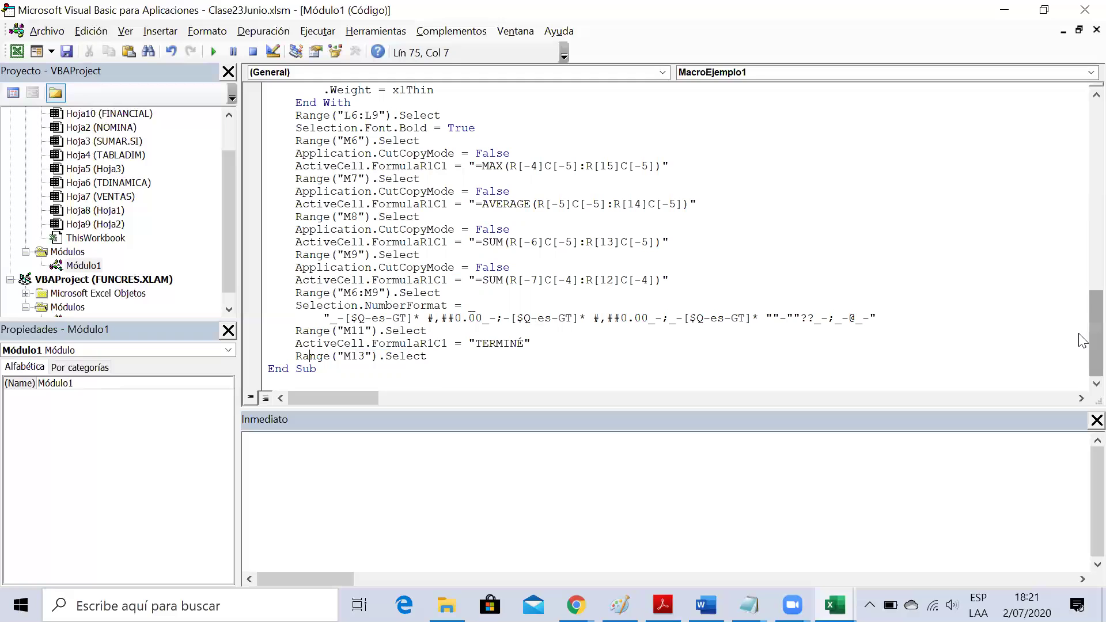
# Step: Examine the block of code from the M7 selection through the AVERAGE and SUM formulas to the M6:M9 number format
pyautogui.moveTo(1083, 340)
pyautogui.mouseDown()
pyautogui.moveTo(1083, 138)
pyautogui.moveTo(1083, 356)
pyautogui.mouseUp()
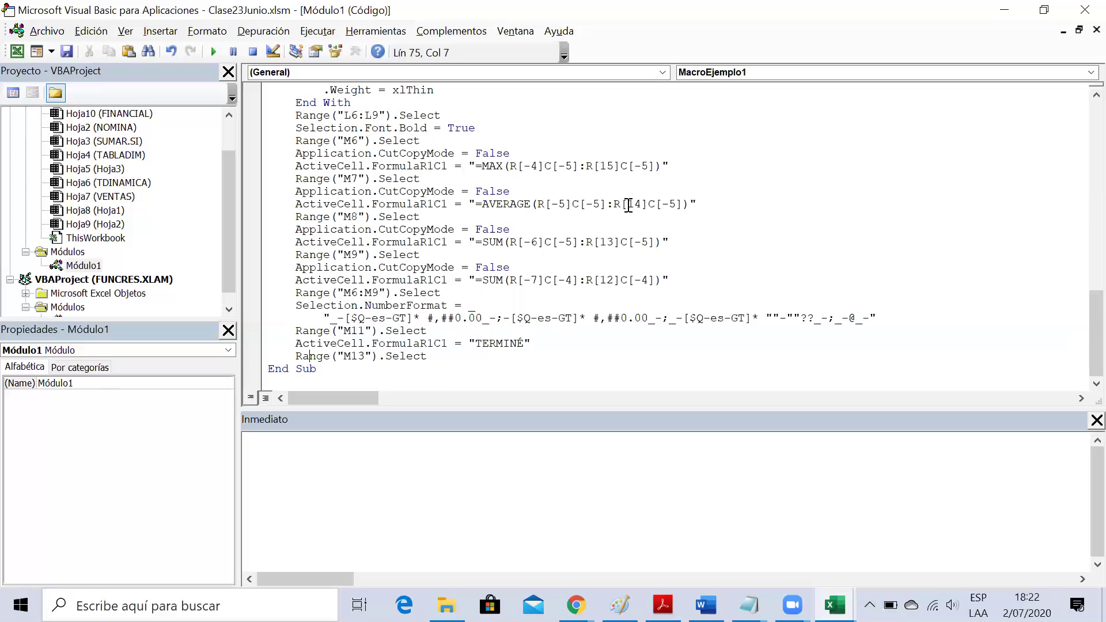
pyautogui.moveTo(296, 181); pyautogui.dragTo(421, 306)
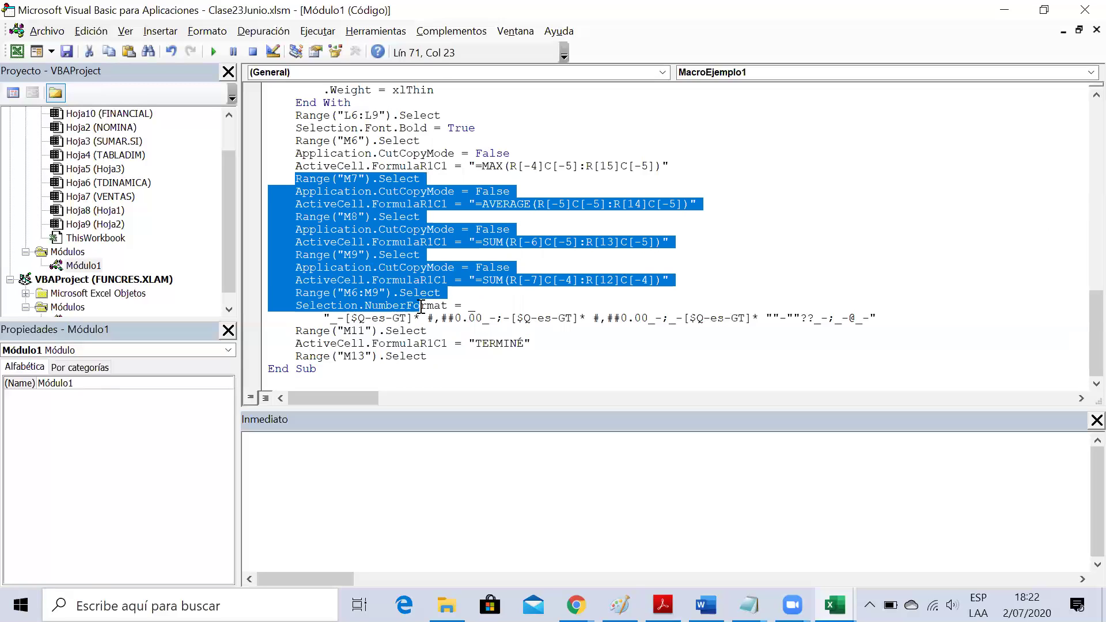
pyautogui.click(374, 229)
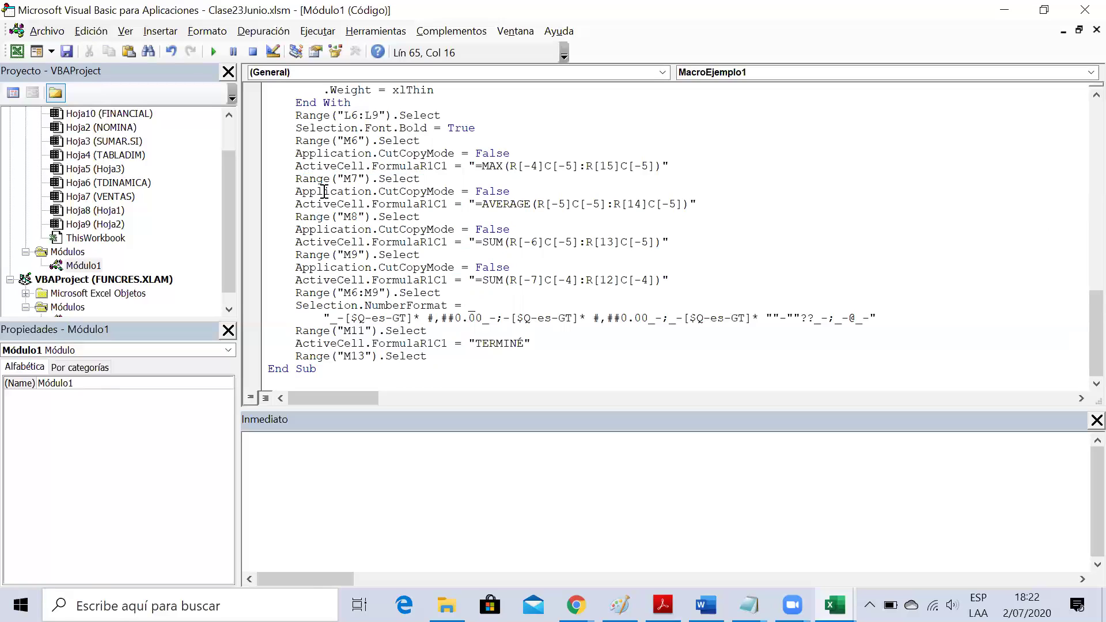
pyautogui.moveTo(309, 180); pyautogui.dragTo(444, 288)
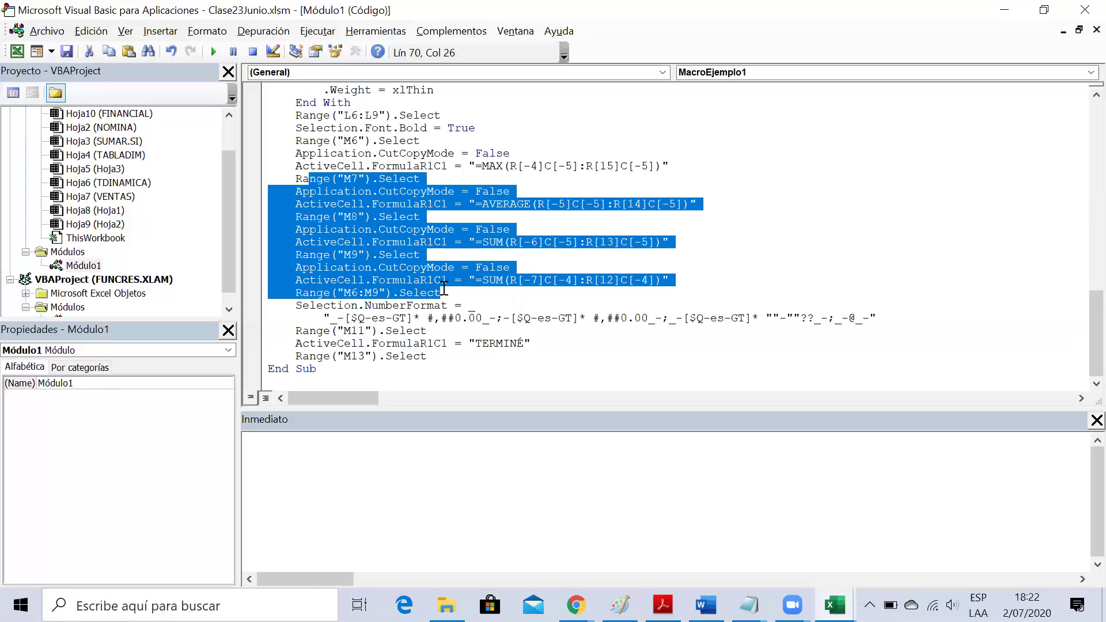
pyautogui.click(381, 265)
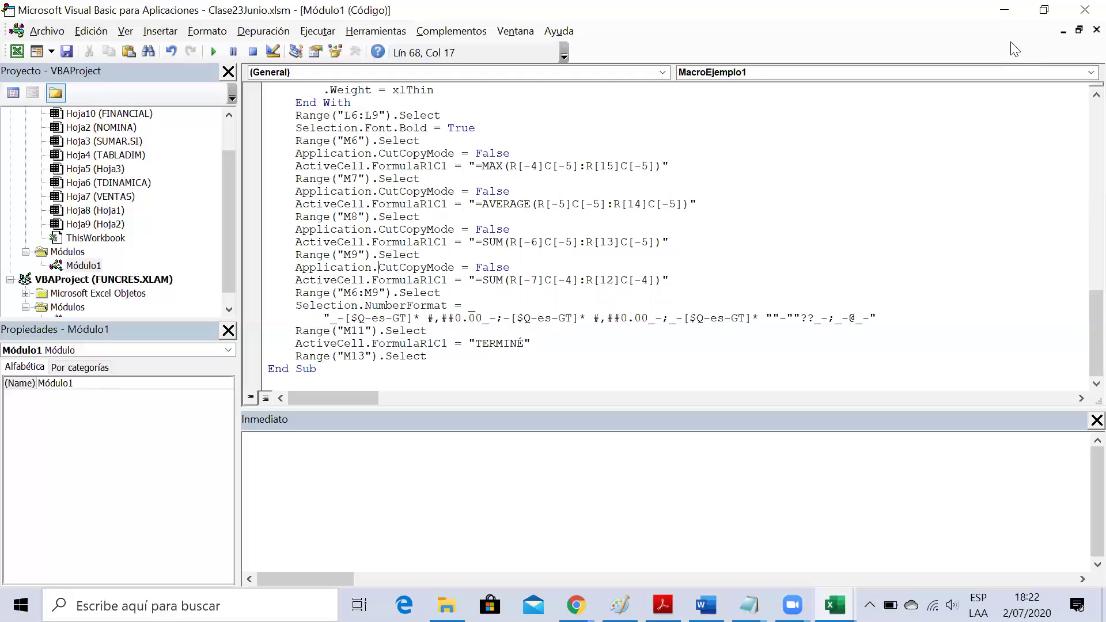
# Step: Close the Visual Basic editor to return to the TDINAMICA sheet, and reopen it at the Módulo1 code
pyautogui.click(1084, 10)
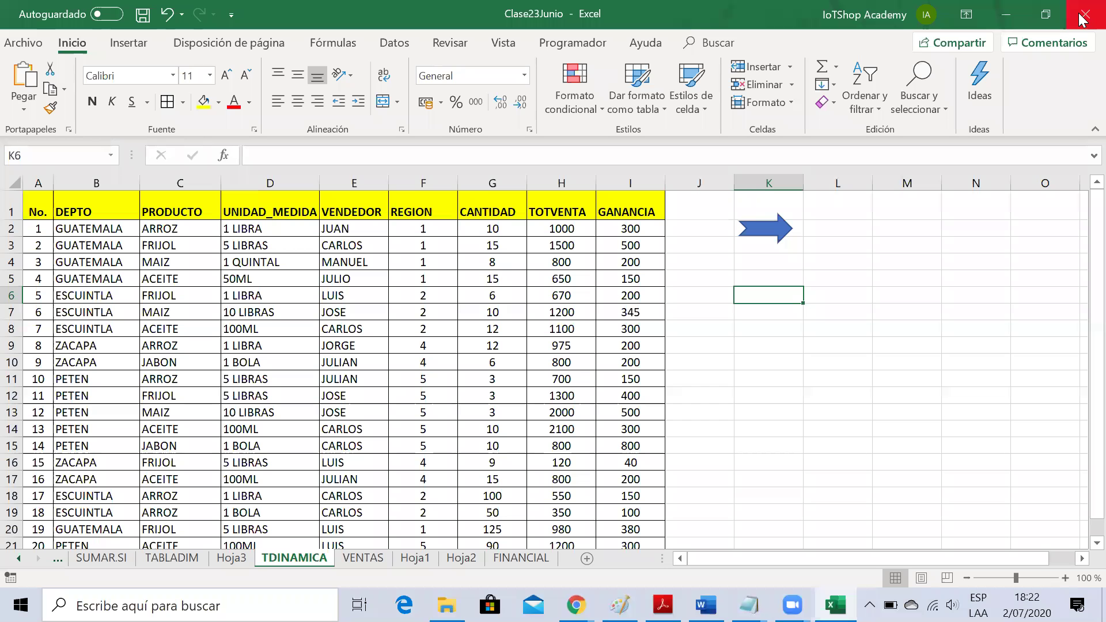
pyautogui.click(787, 394)
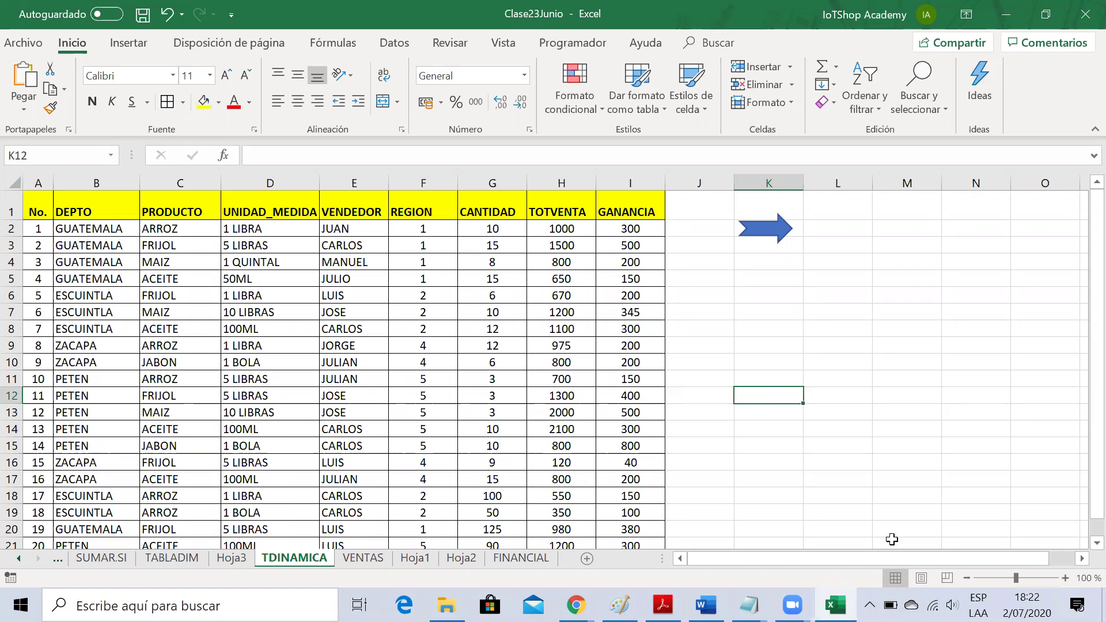
pyautogui.moveTo(836, 605)
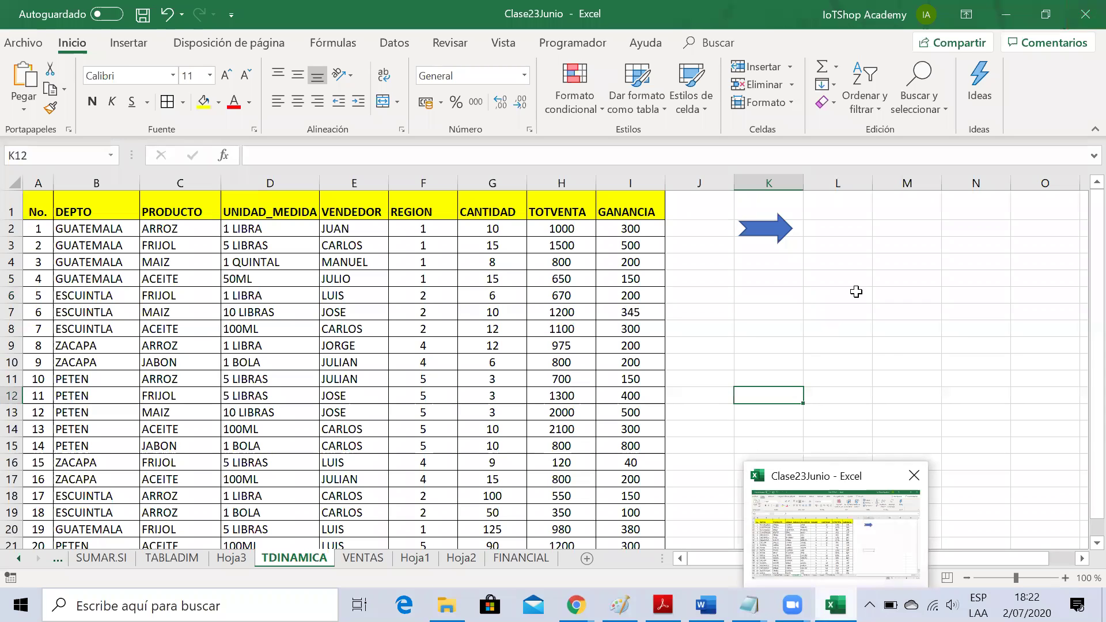
pyautogui.click(841, 247)
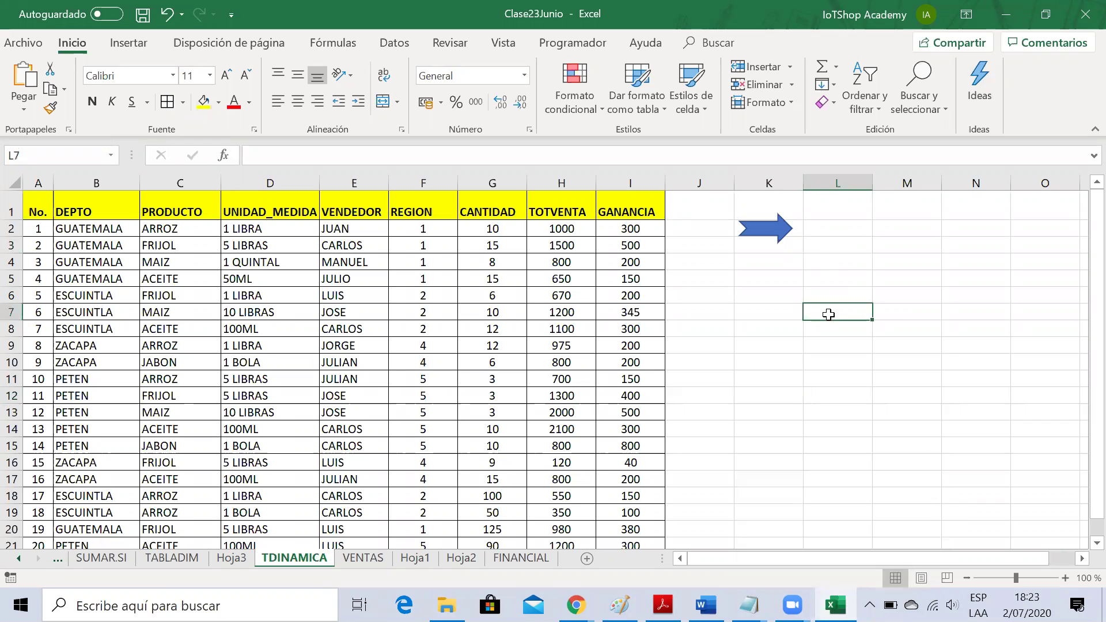
pyautogui.hotkey('alt', 'F11')
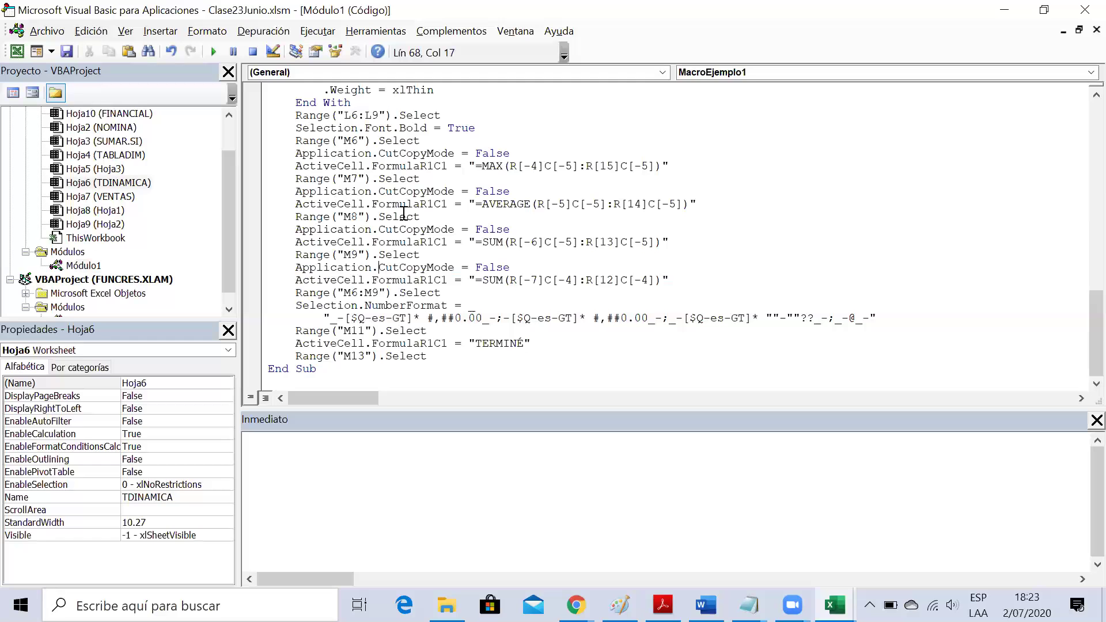
pyautogui.click(382, 163)
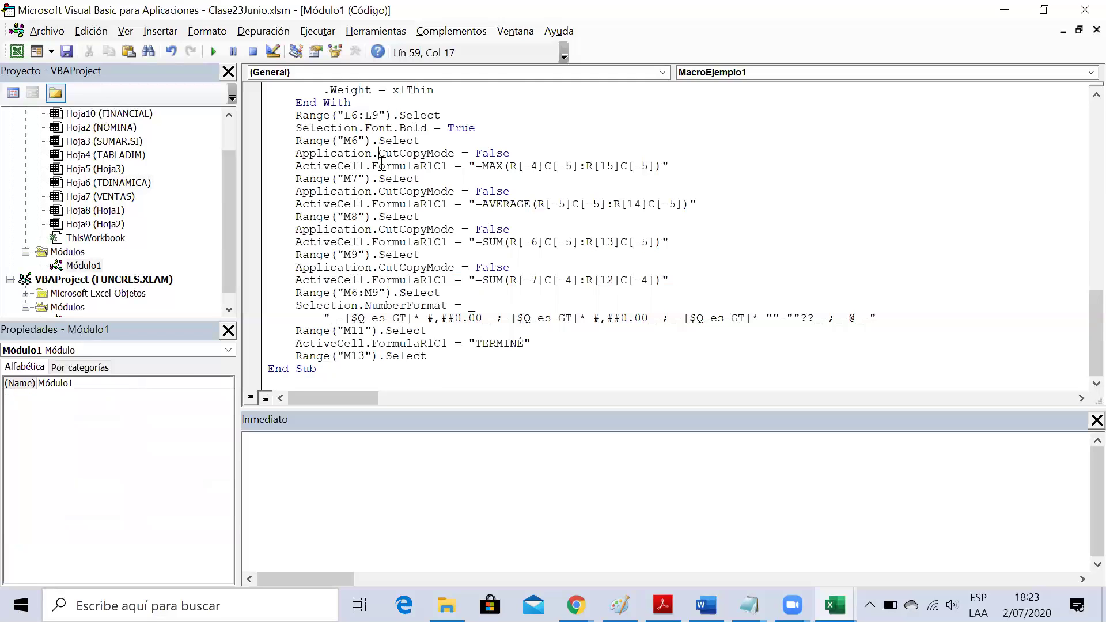
# Step: Review the macro code from the formula statements back up to the Sub MacroEjemplo1 header and its opening label statements
pyautogui.press('Up')
pyautogui.press('Up')
pyautogui.press('Up')
pyautogui.press('Up')
pyautogui.press('Up')
pyautogui.press('Up')
pyautogui.press('Up')
pyautogui.press('Up')
pyautogui.press('Up')
pyautogui.press('Up')
pyautogui.press('Up')
pyautogui.press('Up')
pyautogui.press('Up')
pyautogui.press('Up')
pyautogui.press('Up')
pyautogui.press('Up')
pyautogui.press('Up')
pyautogui.press('Up')
pyautogui.press('Up')
pyautogui.press('Up')
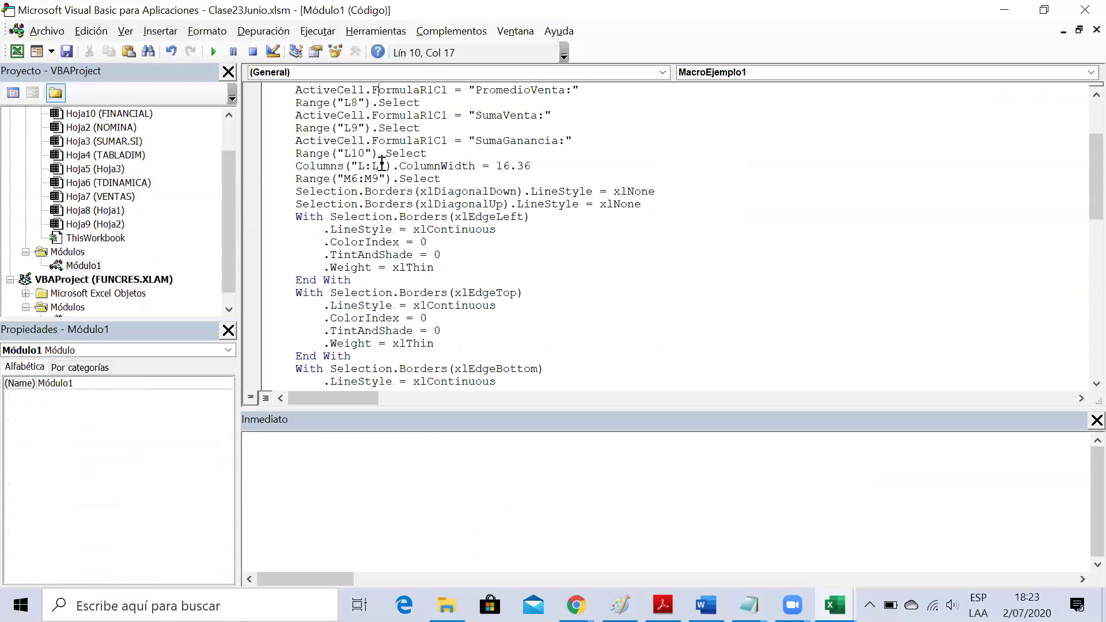
pyautogui.press('Up')
pyautogui.press('Up')
pyautogui.press('Up')
pyautogui.press('Up')
pyautogui.press('Up')
pyautogui.press('Up')
pyautogui.press('Up')
pyautogui.press('Up')
pyautogui.press('Up')
pyautogui.press('Down')
pyautogui.press('Down')
pyautogui.press('Down')
pyautogui.press('Down')
pyautogui.press('Down')
pyautogui.press('Down')
pyautogui.press('Down')
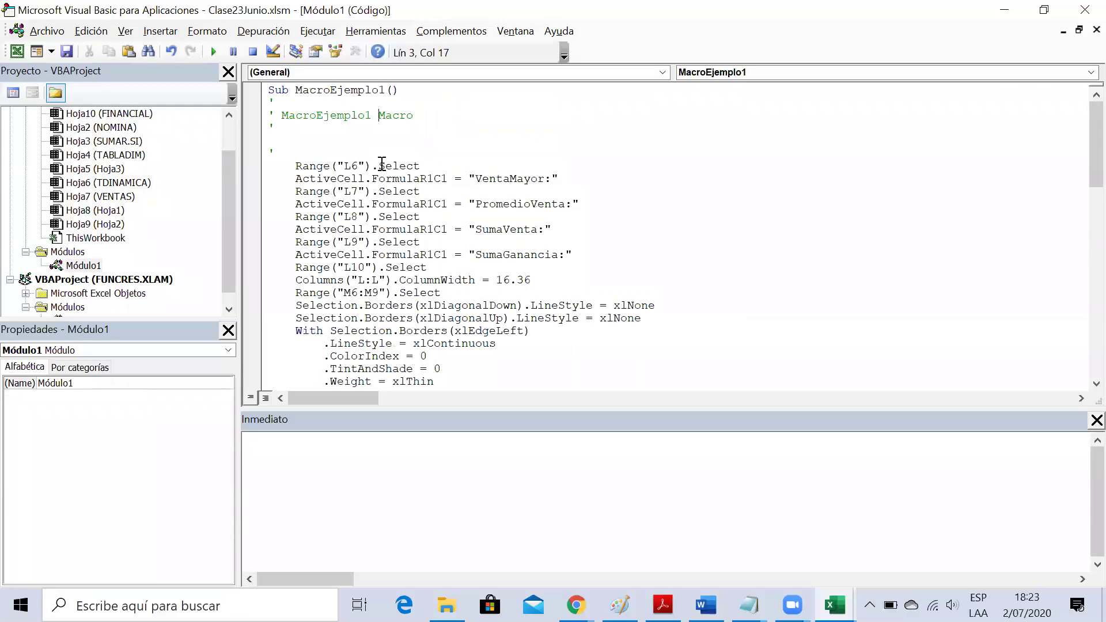
pyautogui.press('Down')
pyautogui.press('Down')
pyautogui.press('Down')
pyautogui.press('Down')
pyautogui.press('Down')
# Step: Close the Visual Basic editor and run MacroEjemplo1 on the TDINAMICA sheet from the arrow shape
pyautogui.click(1083, 12)
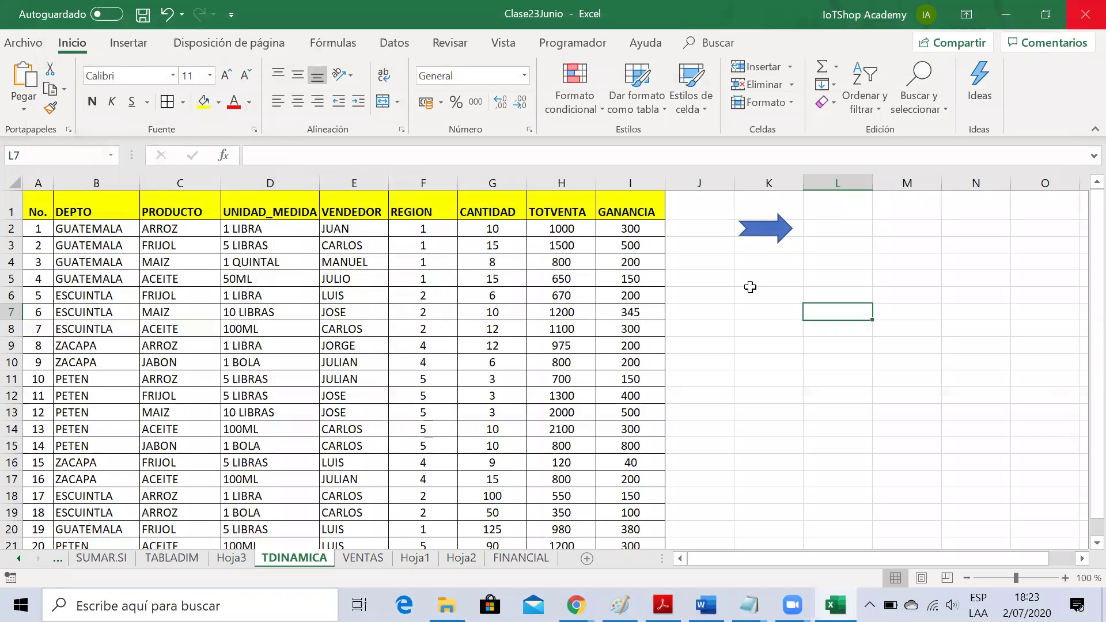
pyautogui.click(763, 372)
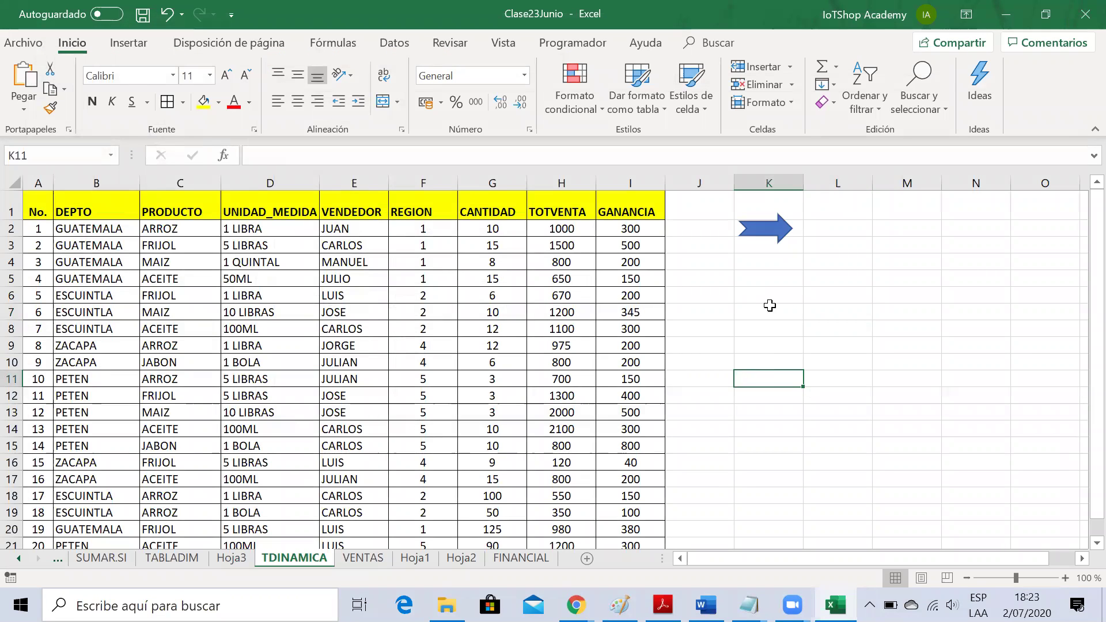
pyautogui.click(763, 231)
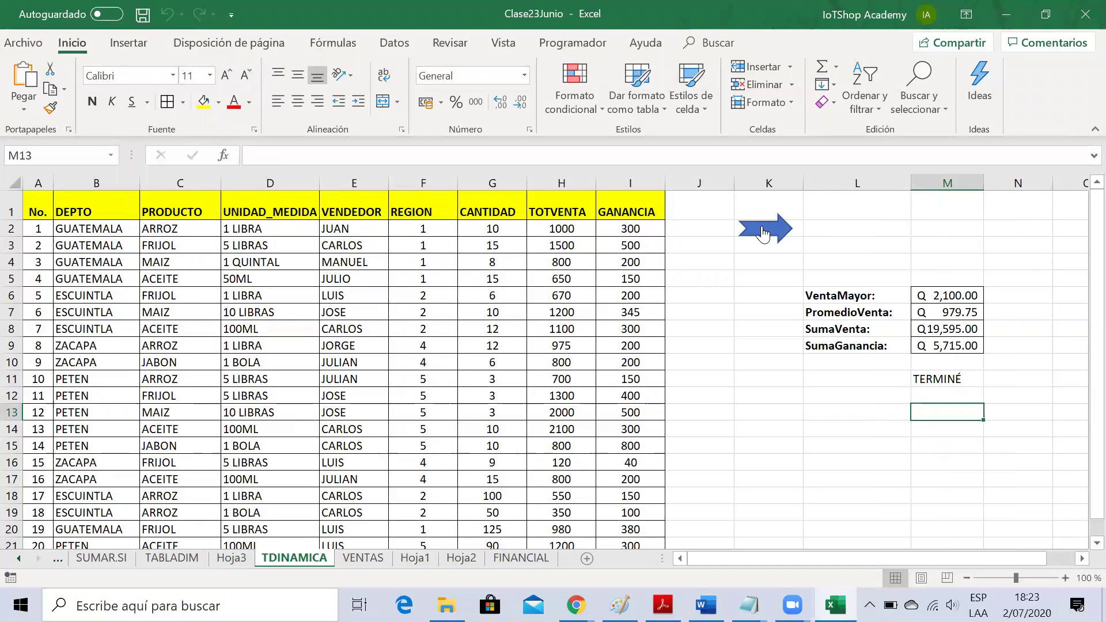
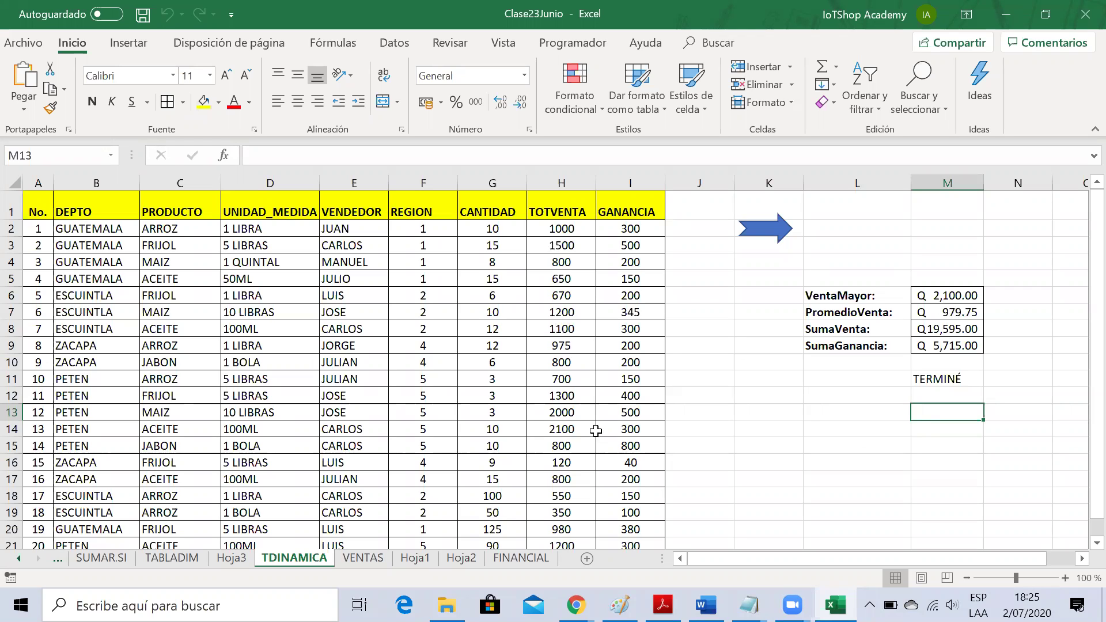
# Step: Set the TOTVENTA value of record 1 in cell H2 to 3000
pyautogui.click(557, 428)
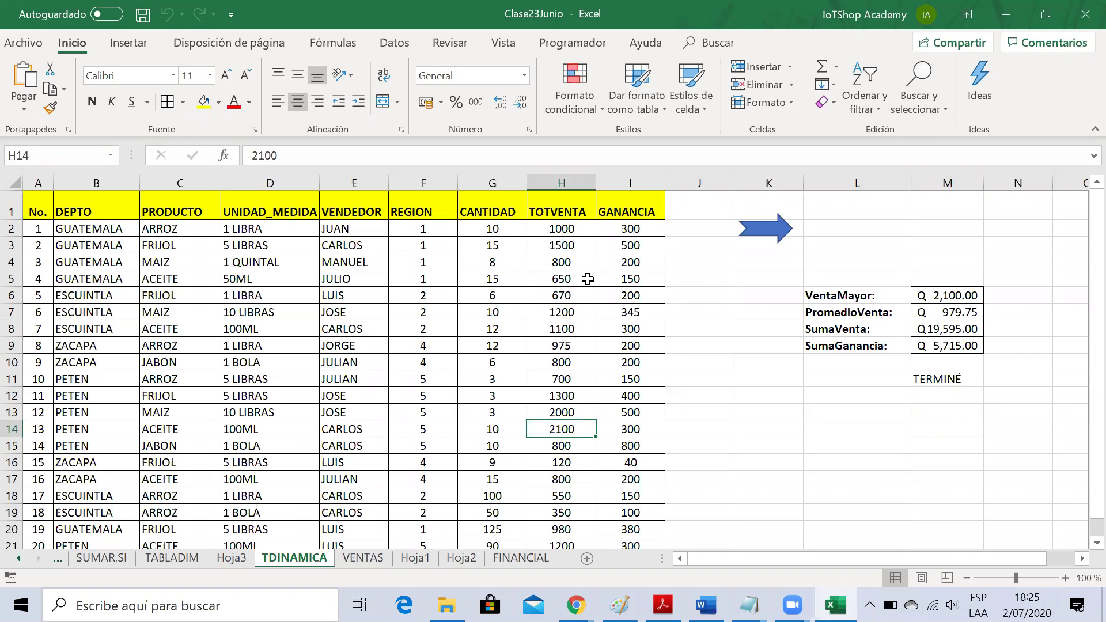
pyautogui.click(561, 230)
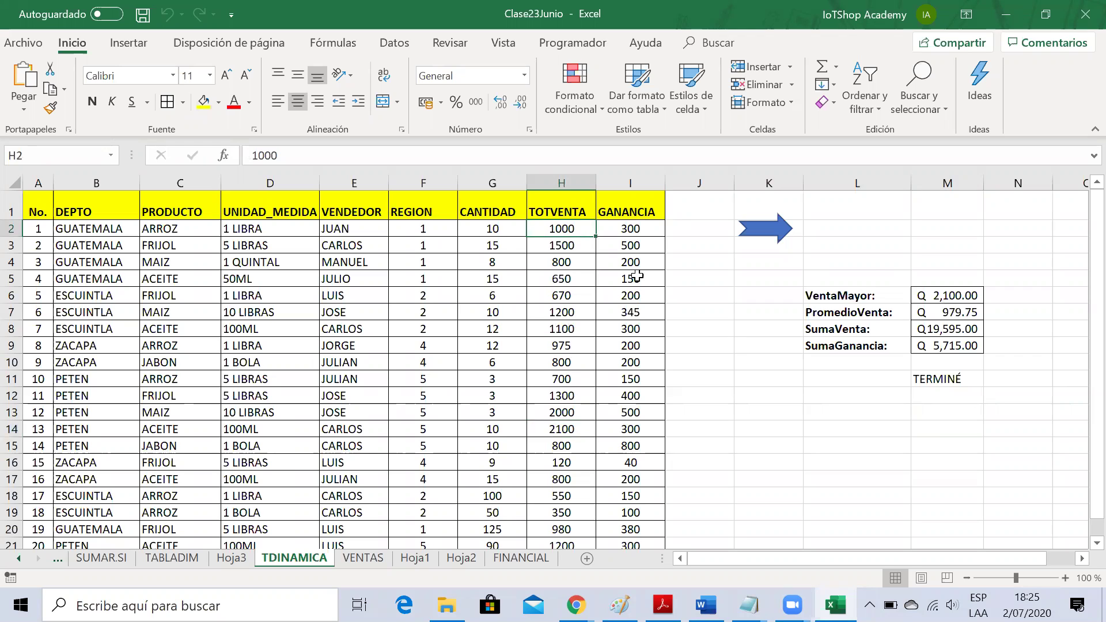
pyautogui.write('3000')
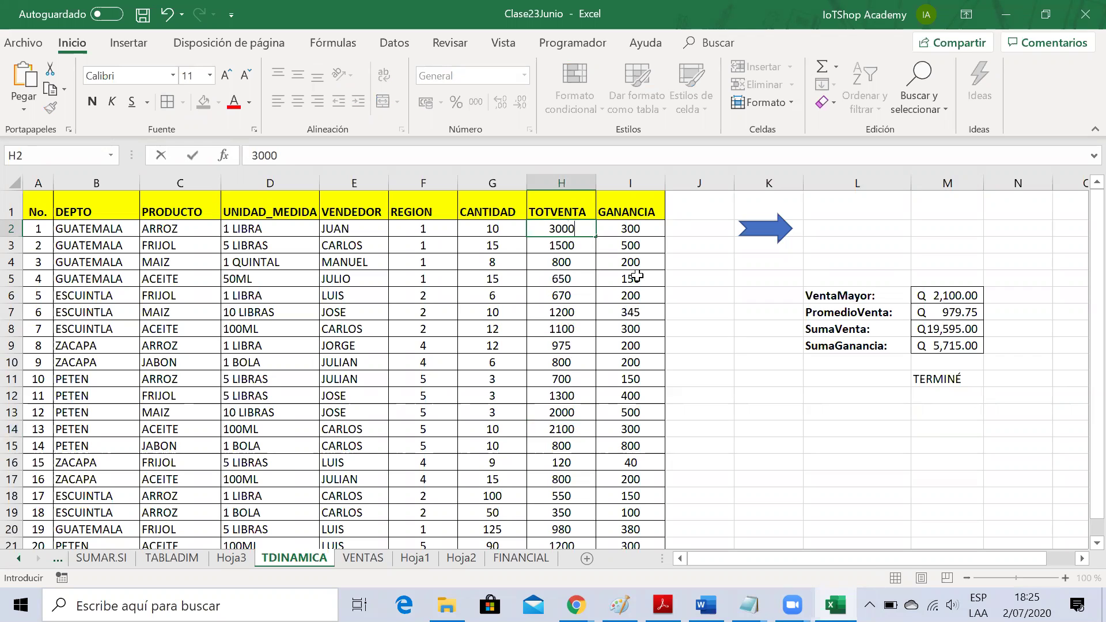
pyautogui.press('Return')
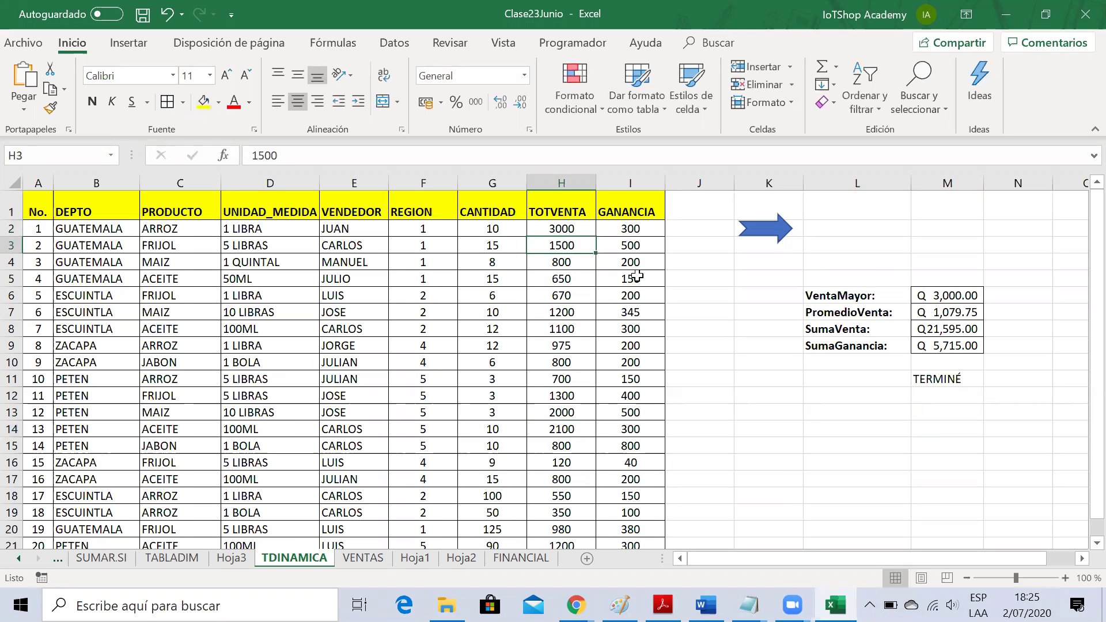
pyautogui.click(564, 268)
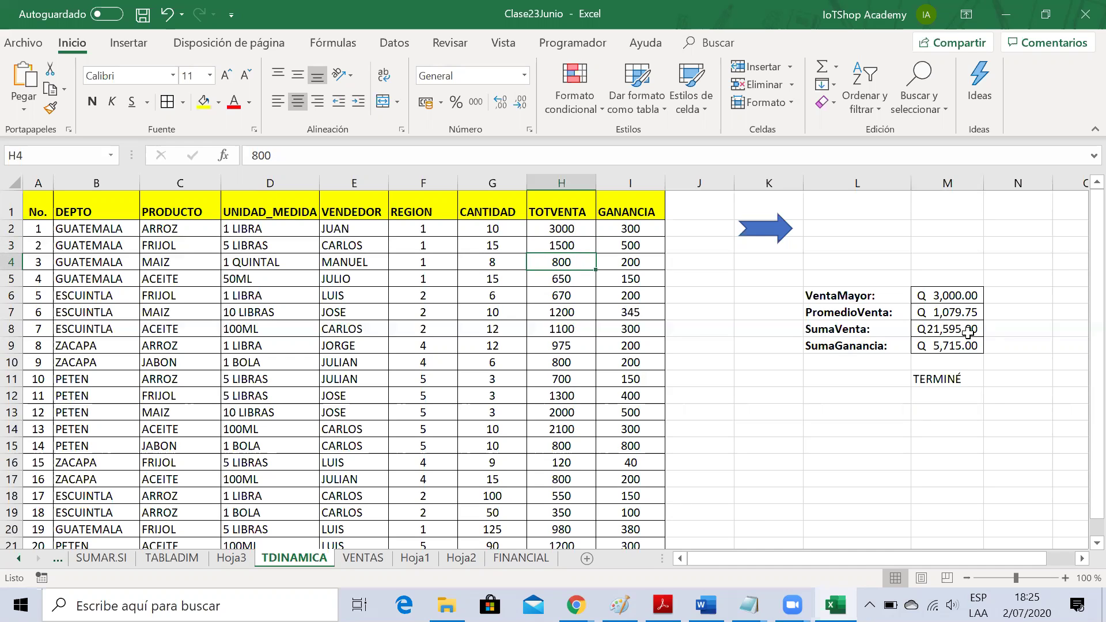
pyautogui.click(952, 298)
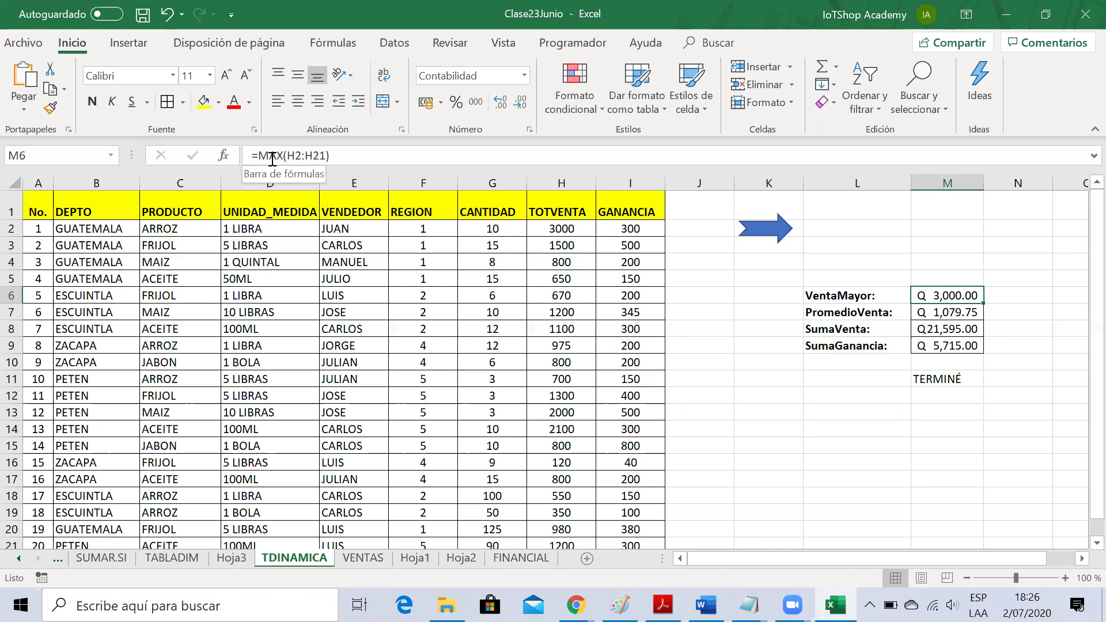
pyautogui.click(358, 151)
pyautogui.doubleClick(357, 151)
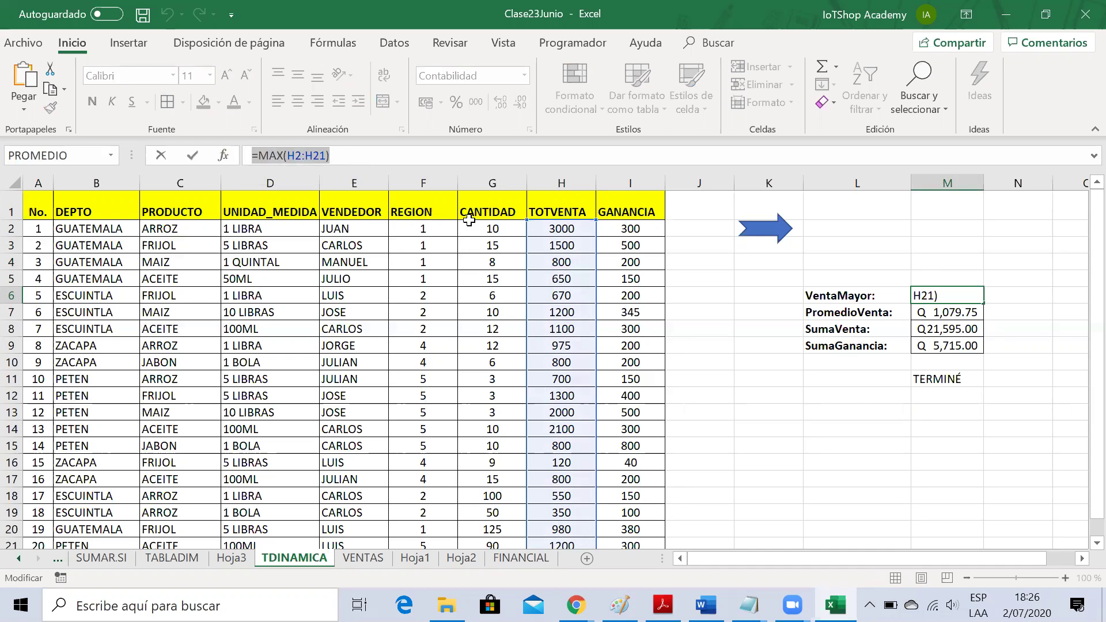
pyautogui.write('=')
pyautogui.click(870, 410)
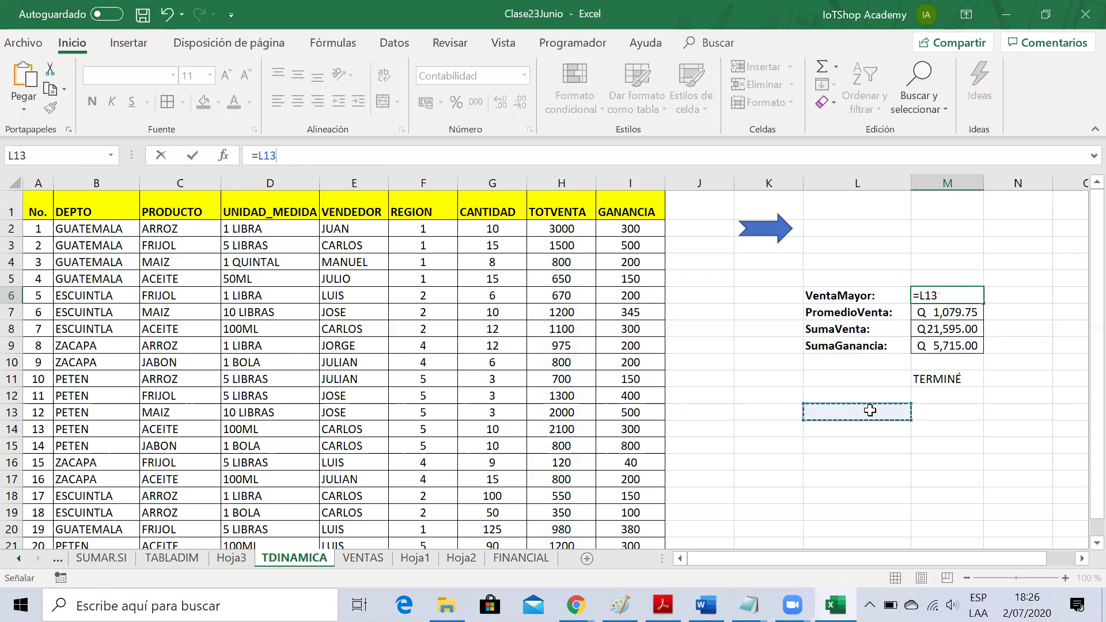
pyautogui.press('Escape')
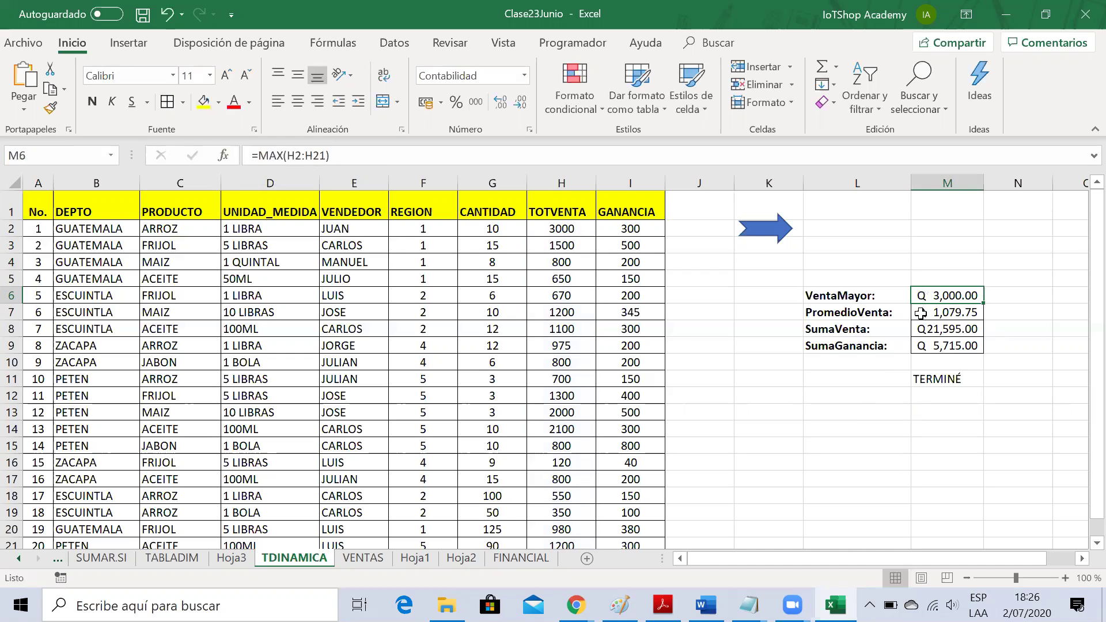
# Step: Check the formulas behind the PromedioVenta, SumaVenta, SumaGanancia and VentaMayor results in M6:M9
pyautogui.click(951, 313)
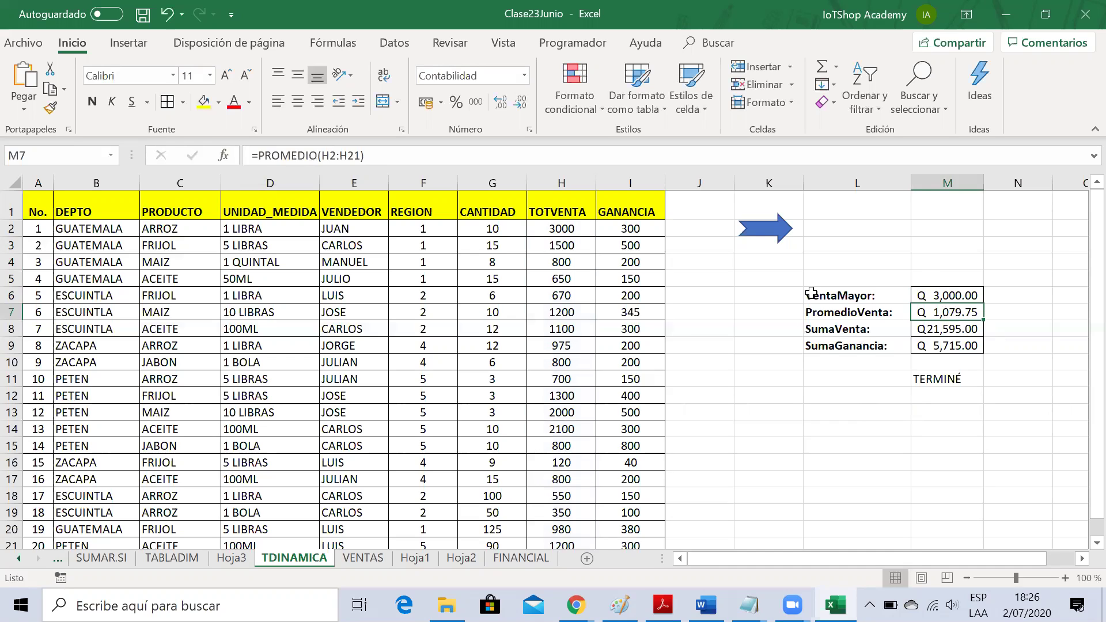
pyautogui.click(947, 328)
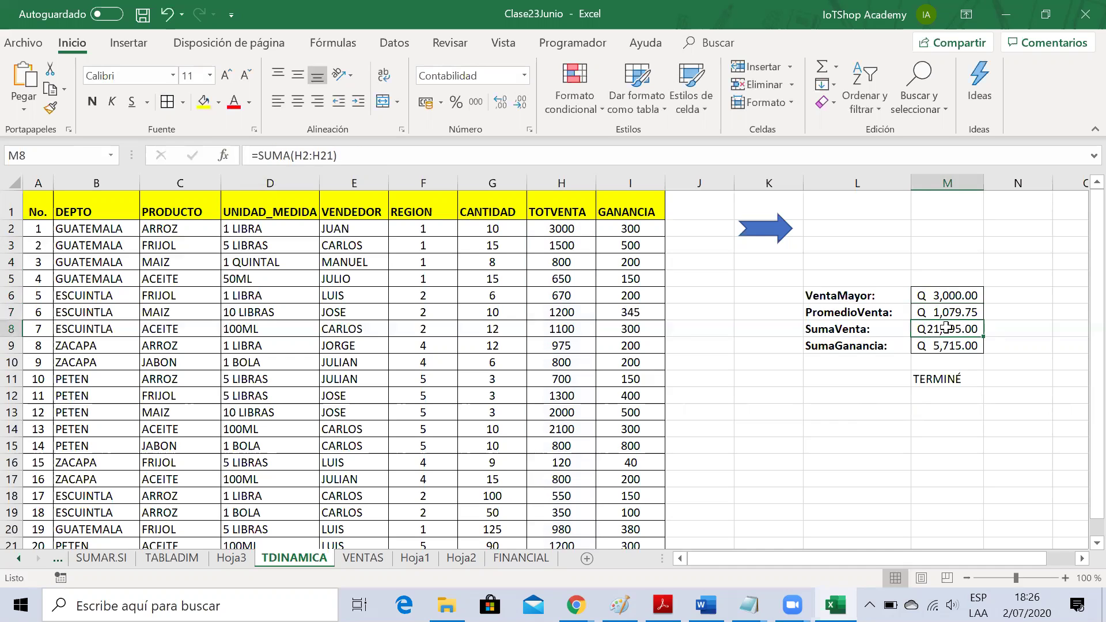
pyautogui.click(948, 347)
pyautogui.click(937, 328)
pyautogui.click(956, 313)
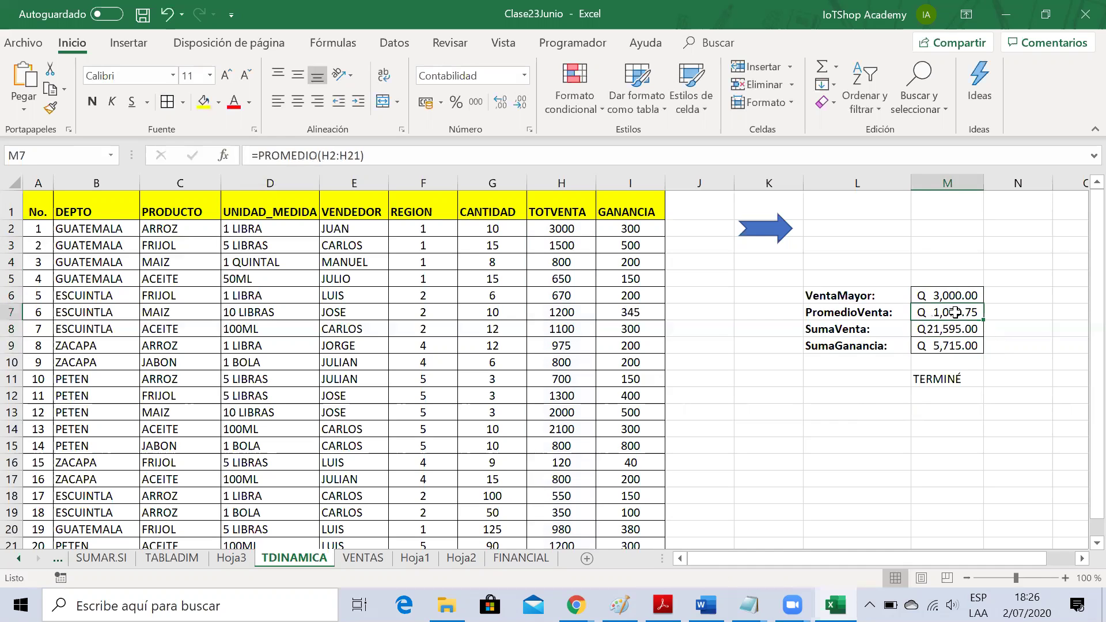
pyautogui.click(944, 295)
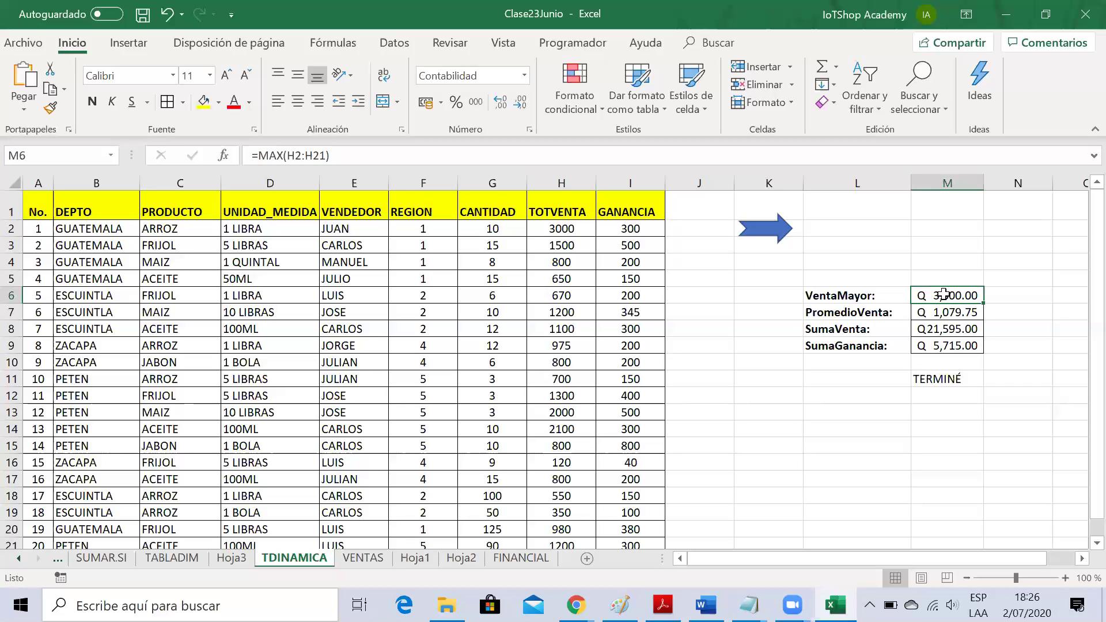
# Step: Delete columns L and M, and rerun the macro from the arrow shape to rebuild the summary
pyautogui.moveTo(875, 186); pyautogui.dragTo(945, 183)
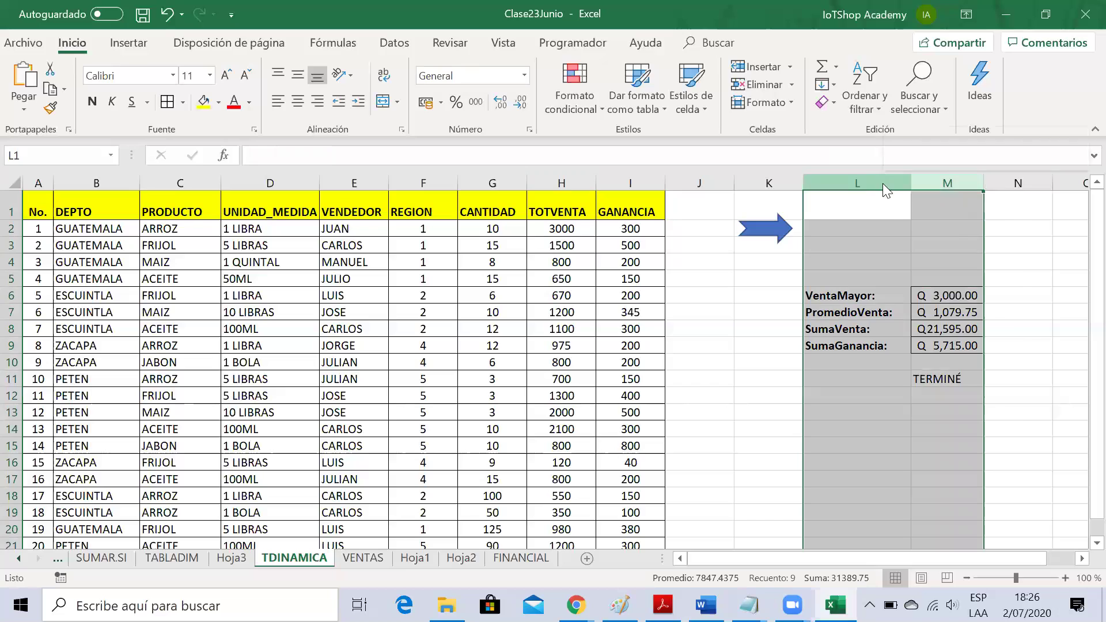
pyautogui.rightClick(883, 183)
pyautogui.click(925, 320)
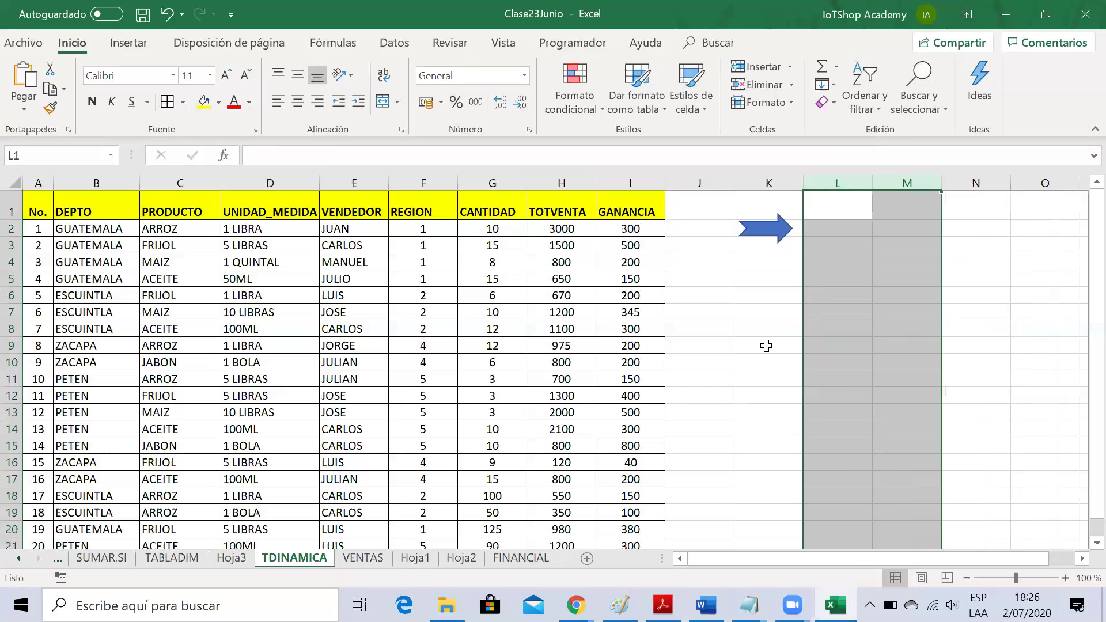
pyautogui.click(766, 346)
pyautogui.hotkey('ctrl', 'z')
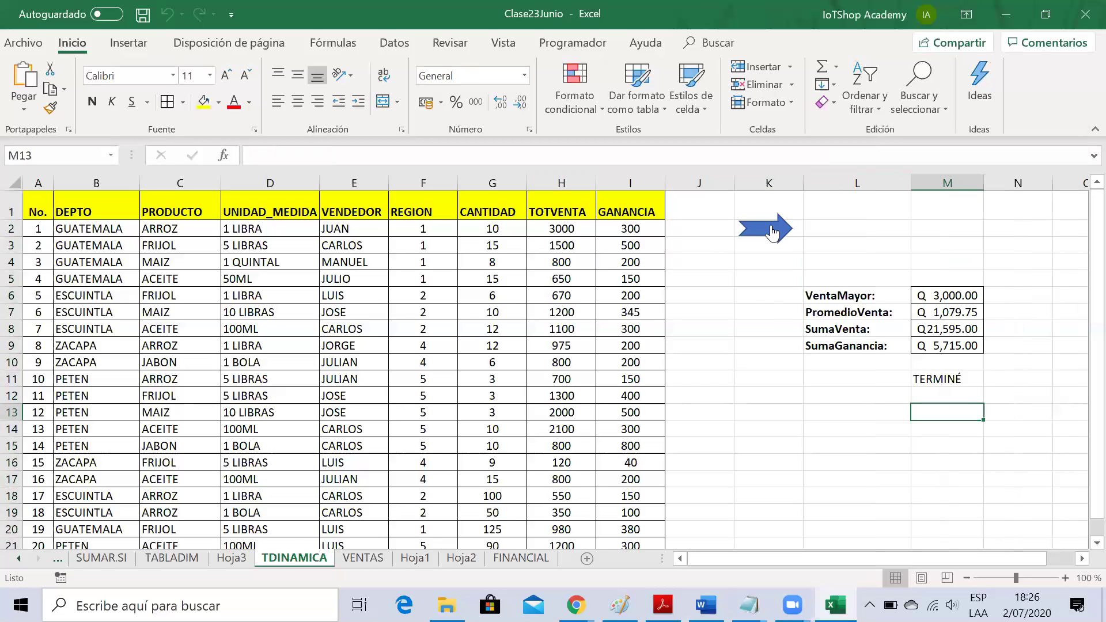
pyautogui.click(810, 449)
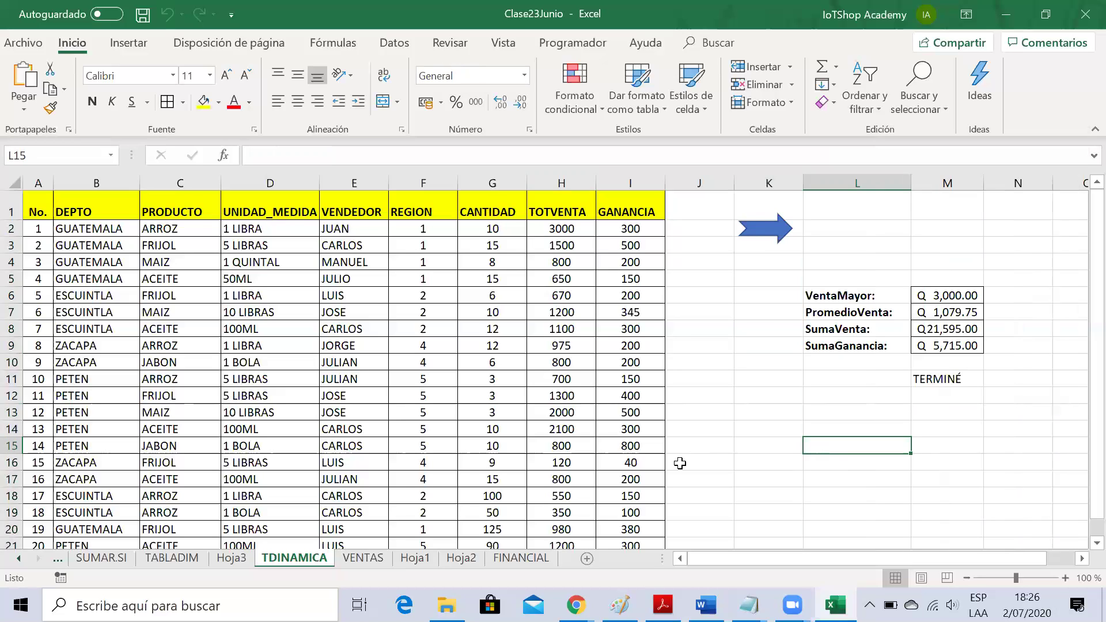
# Step: Examine the table's last records down to row 21 and the empty rows beneath them
pyautogui.click(426, 483)
pyautogui.press('Down')
pyautogui.press('Down')
pyautogui.press('Down')
pyautogui.press('Down')
pyautogui.press('Down')
pyautogui.press('Down')
pyautogui.press('Down')
pyautogui.press('Down')
pyautogui.press('Down')
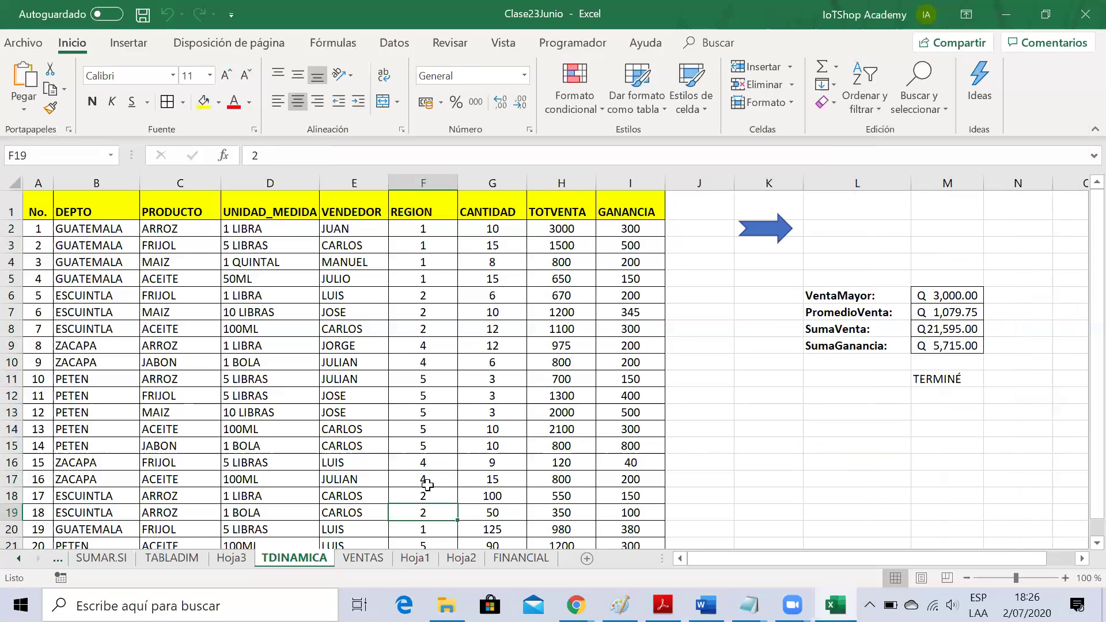
pyautogui.press('Up')
pyautogui.press('Up')
pyautogui.press('Up')
pyautogui.press('Up')
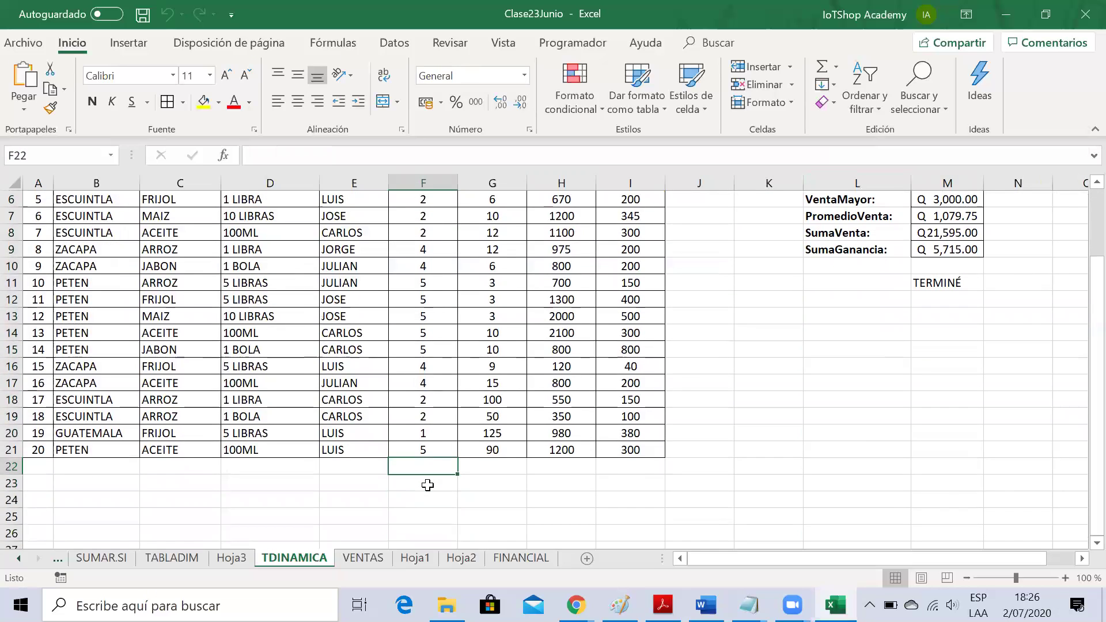
pyautogui.press('Down')
pyautogui.press('Down')
pyautogui.press('Down')
pyautogui.press('Down')
pyautogui.press('Down')
pyautogui.press('Up')
pyautogui.press('Up')
pyautogui.press('Up')
pyautogui.press('Up')
pyautogui.press('Up')
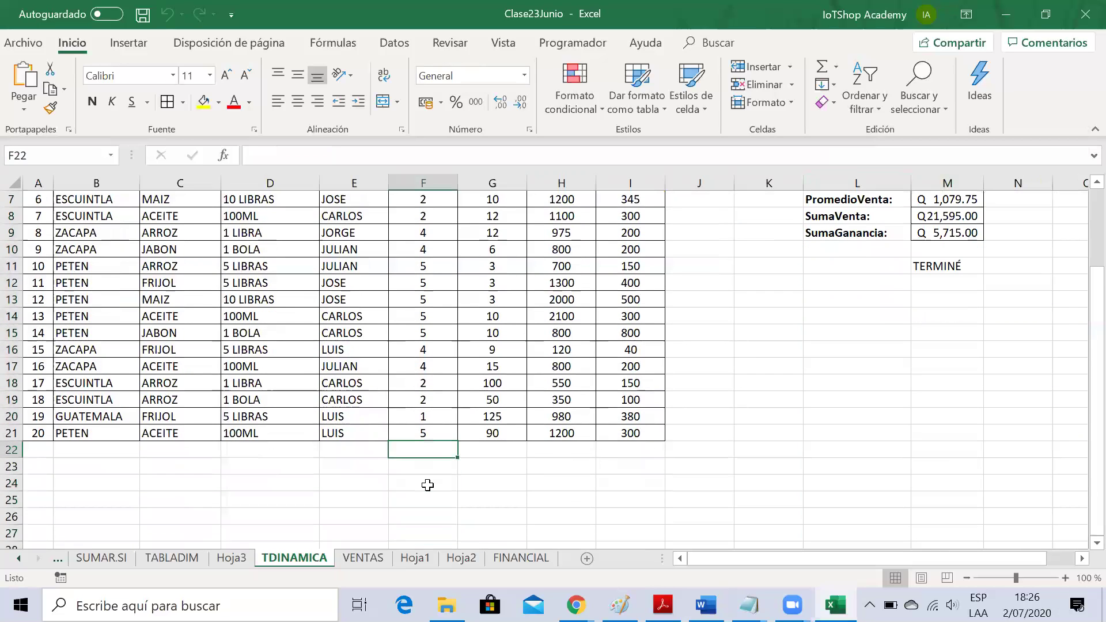
# Step: Look across the row beneath the table to column L and up past the summary block to cell L1
pyautogui.press('Right')
pyautogui.press('Right')
pyautogui.press('Right')
pyautogui.press('Left')
pyautogui.press('Left')
pyautogui.press('Left')
pyautogui.press('Left')
pyautogui.press('Left')
pyautogui.press('Left')
pyautogui.press('Left')
pyautogui.press('Left')
pyautogui.press('Right')
pyautogui.press('Right')
pyautogui.press('Right')
pyautogui.press('Right')
pyautogui.press('Right')
pyautogui.press('Right')
pyautogui.press('Right')
pyautogui.press('Right')
pyautogui.press('Right')
pyautogui.press('Right')
pyautogui.press('Right')
pyautogui.press('Right')
pyautogui.press('Left')
pyautogui.press('Up')
pyautogui.press('Up')
pyautogui.press('Up')
pyautogui.press('Up')
pyautogui.press('Up')
pyautogui.press('Up')
pyautogui.press('Up')
pyautogui.press('Up')
pyautogui.press('Up')
pyautogui.press('Up')
pyautogui.press('Up')
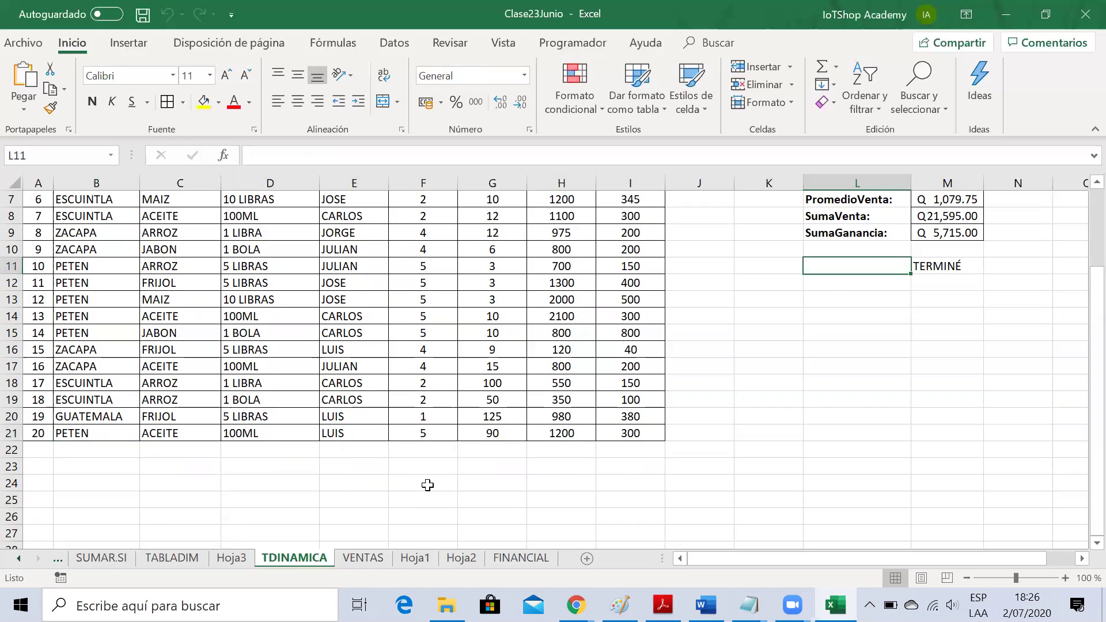
pyautogui.press('Up')
pyautogui.press('Up')
pyautogui.press('Up')
pyautogui.press('Up')
pyautogui.press('Up')
pyautogui.press('Up')
pyautogui.press('Up')
pyautogui.press('Up')
pyautogui.press('Up')
pyautogui.press('Up')
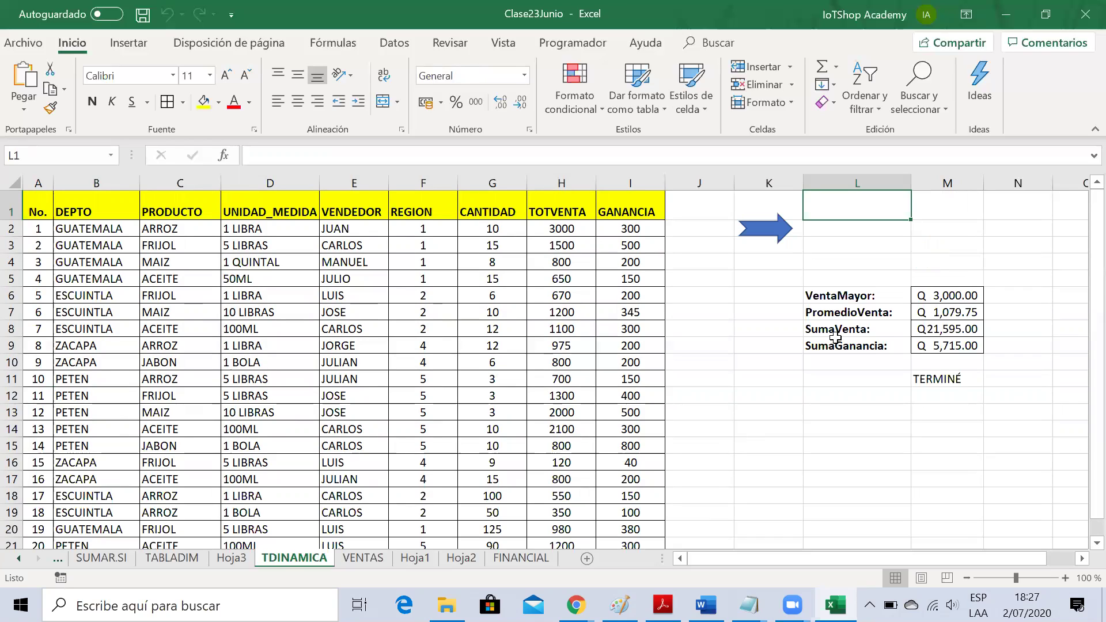
# Step: Examine the summary labels in L6:L9 and the matching formulas in M6:M9 cell by cell
pyautogui.click(877, 333)
pyautogui.press('Up')
pyautogui.press('Up')
pyautogui.press('Right')
pyautogui.press('Right')
pyautogui.press('Left')
pyautogui.press('Left')
pyautogui.press('Left')
pyautogui.press('Right')
pyautogui.press('Right')
pyautogui.press('Down')
pyautogui.press('Down')
pyautogui.press('Down')
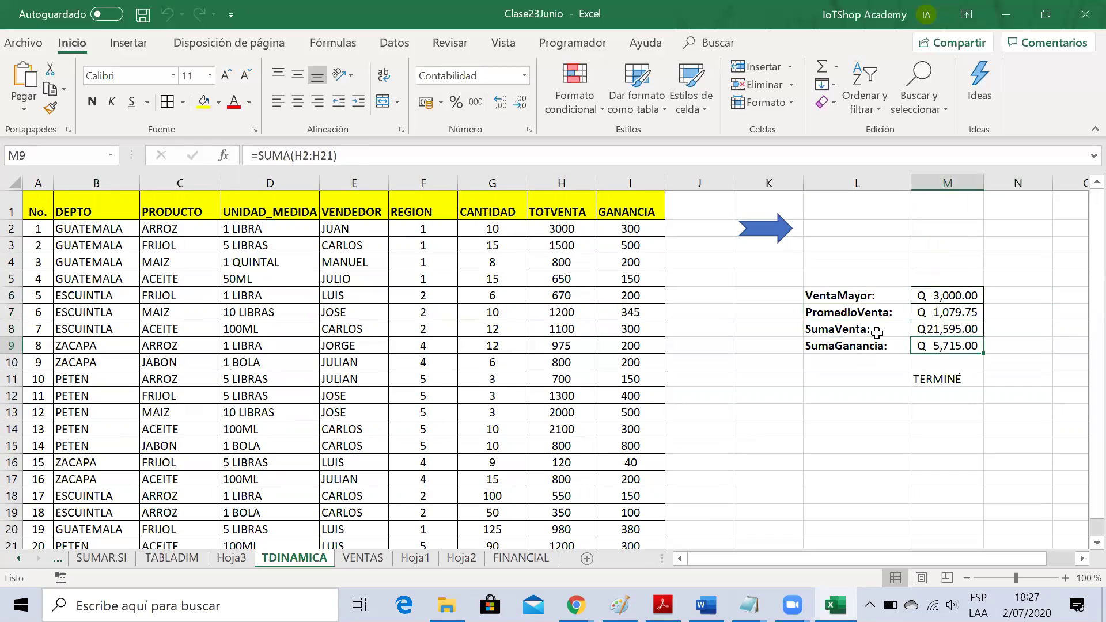
pyautogui.press('Left')
pyautogui.press('Up')
pyautogui.press('Up')
pyautogui.press('Right')
pyautogui.press('Up')
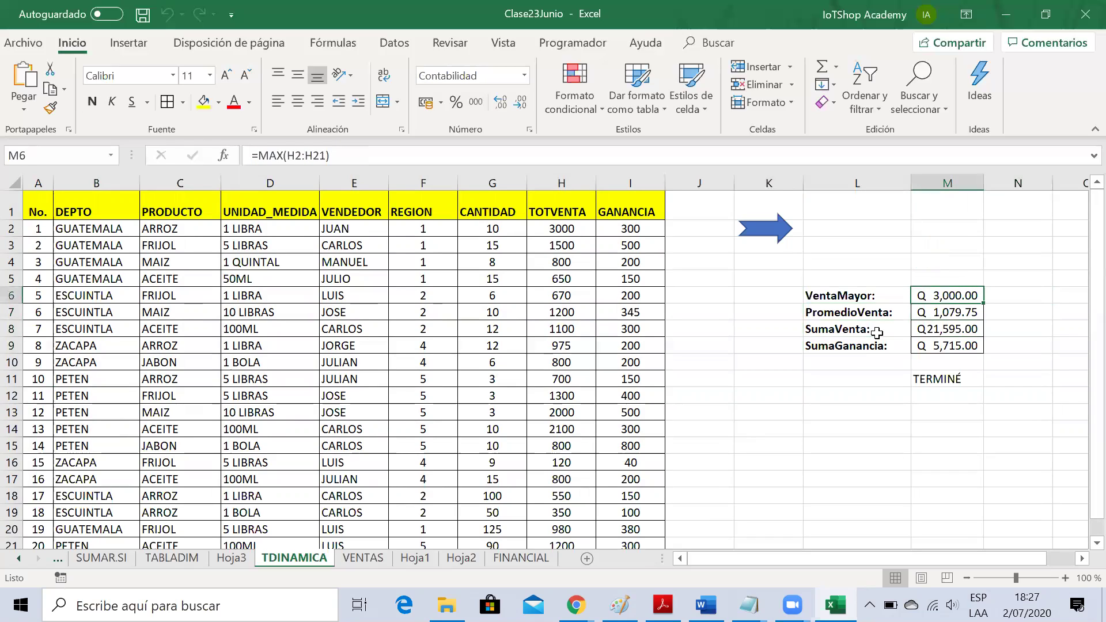
pyautogui.press('Left')
pyautogui.press('Down')
pyautogui.press('Down')
pyautogui.press('Down')
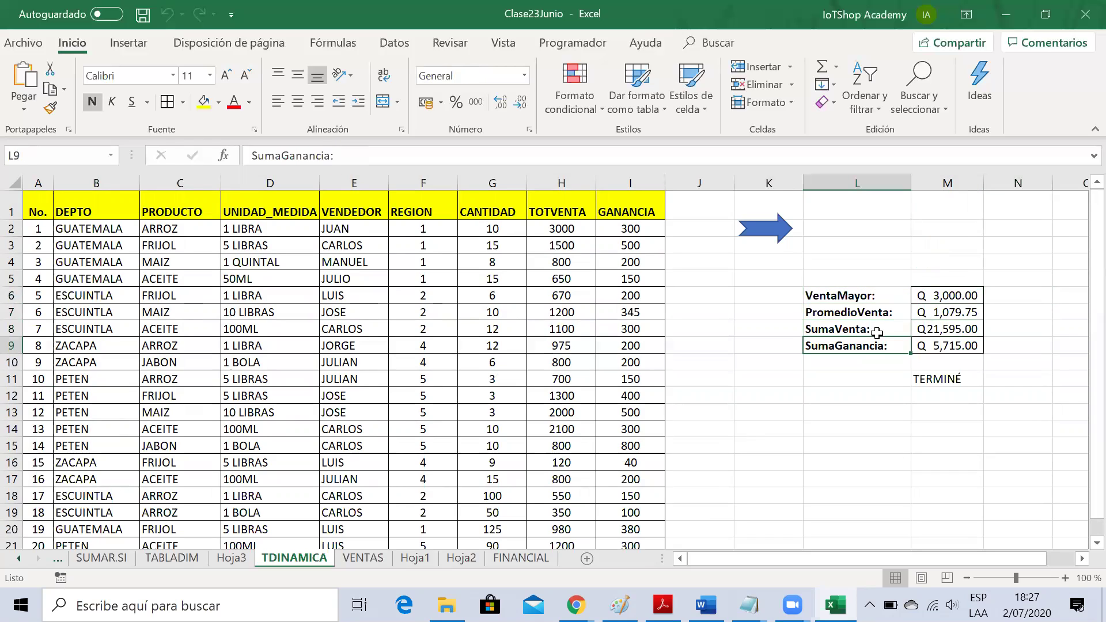
pyautogui.press('Up')
pyautogui.press('Up')
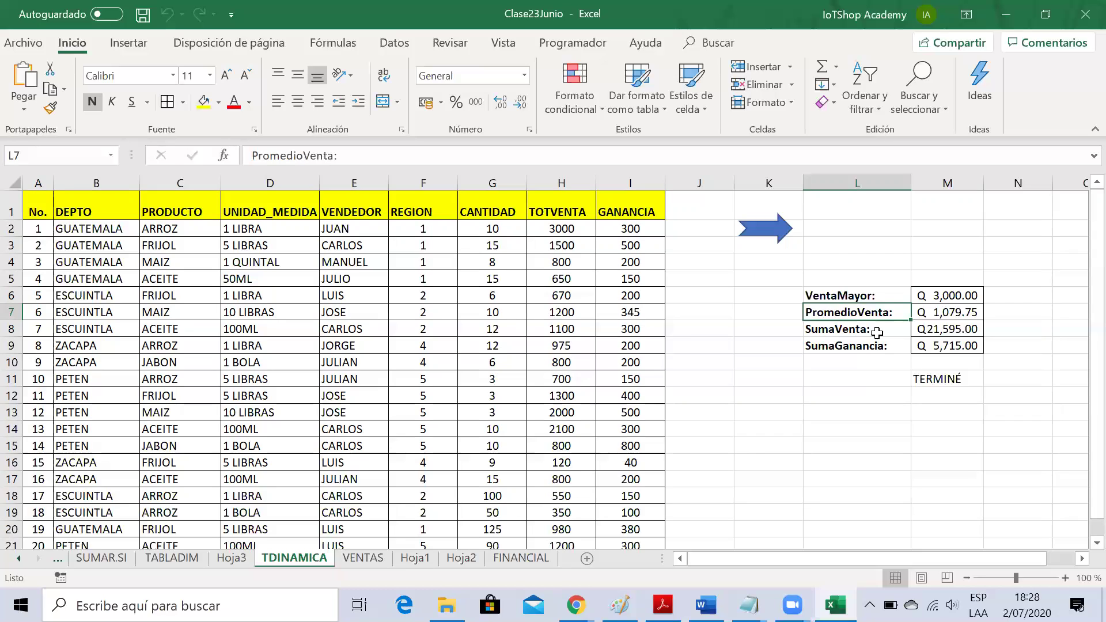
# Step: Delete the blue arrow shape beside the sales table
pyautogui.click(872, 242)
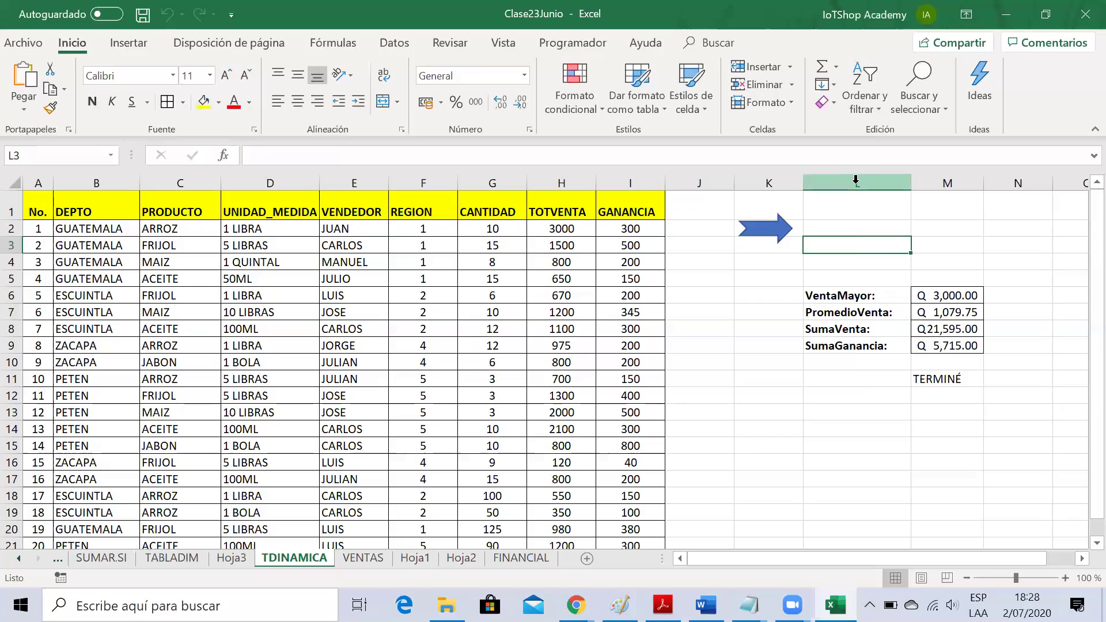
pyautogui.click(729, 391)
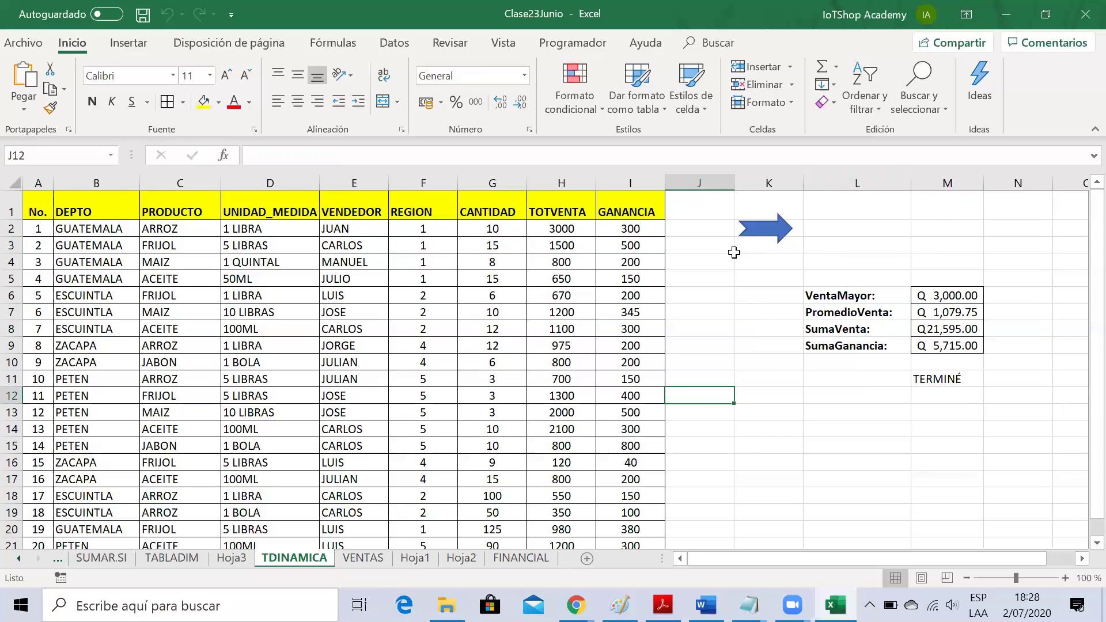
pyautogui.rightClick(772, 231)
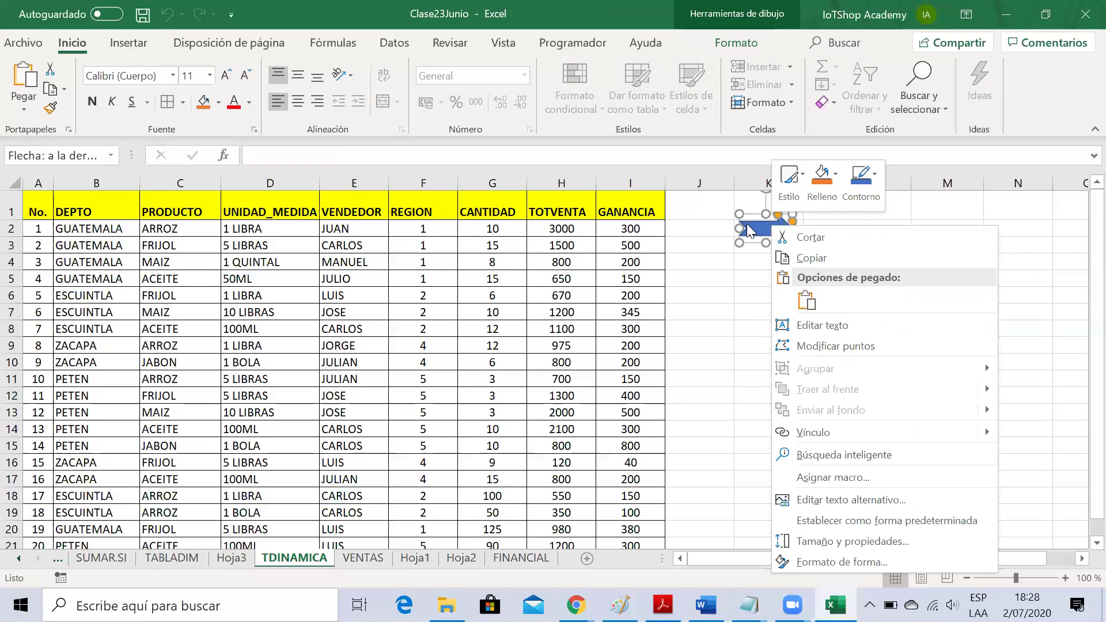
pyautogui.click(747, 223)
pyautogui.press('Delete')
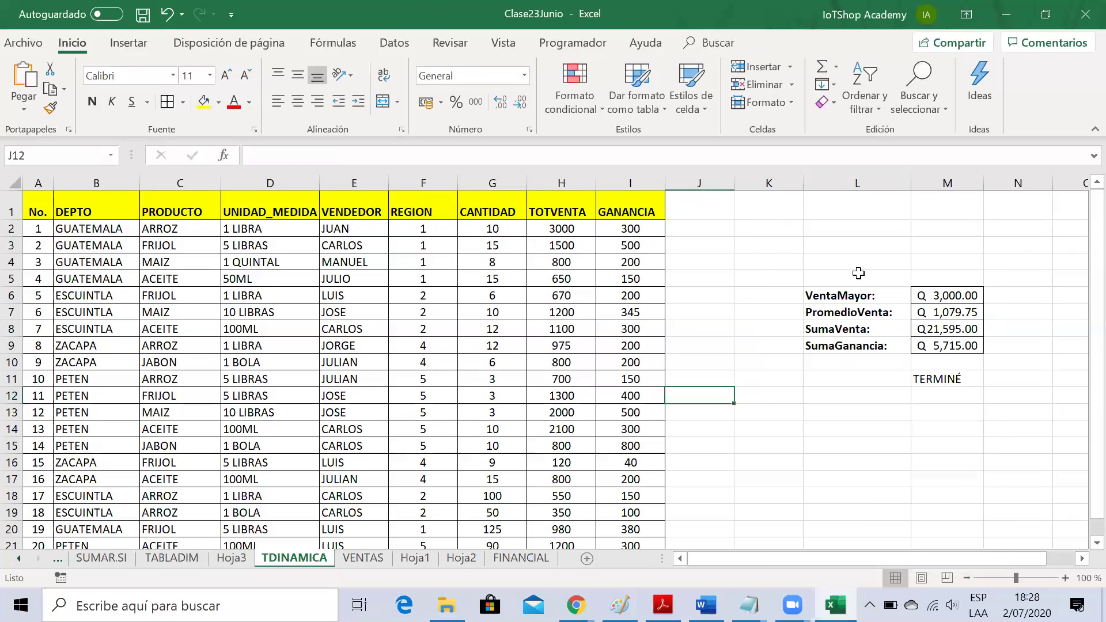
# Step: Delete columns L and M with the whole summary block
pyautogui.moveTo(861, 182); pyautogui.dragTo(942, 185)
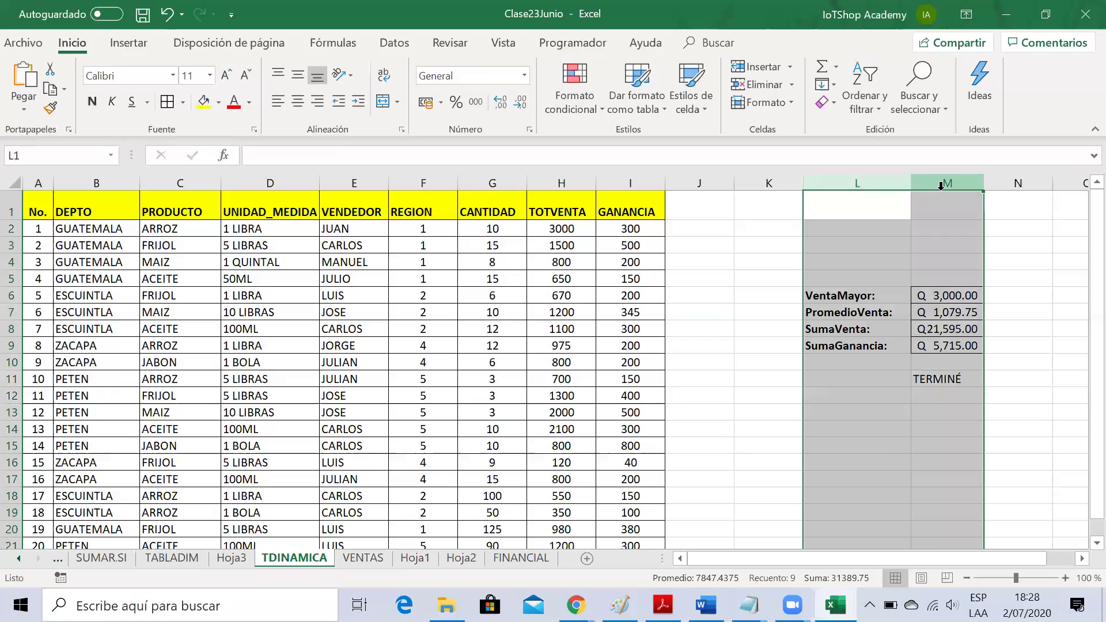
pyautogui.rightClick(868, 187)
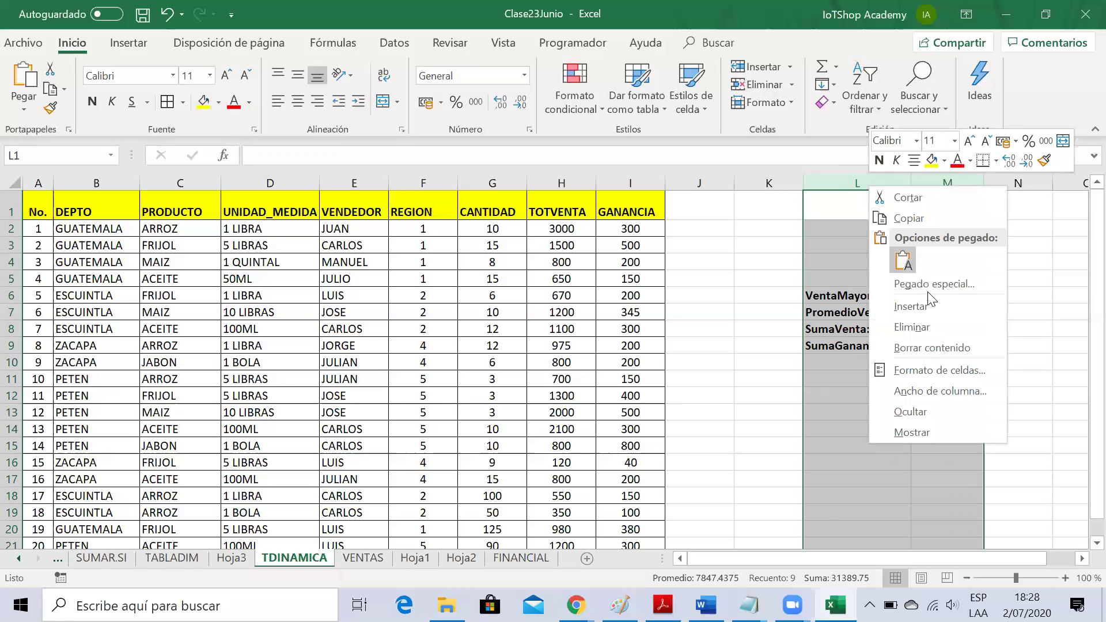
pyautogui.click(947, 328)
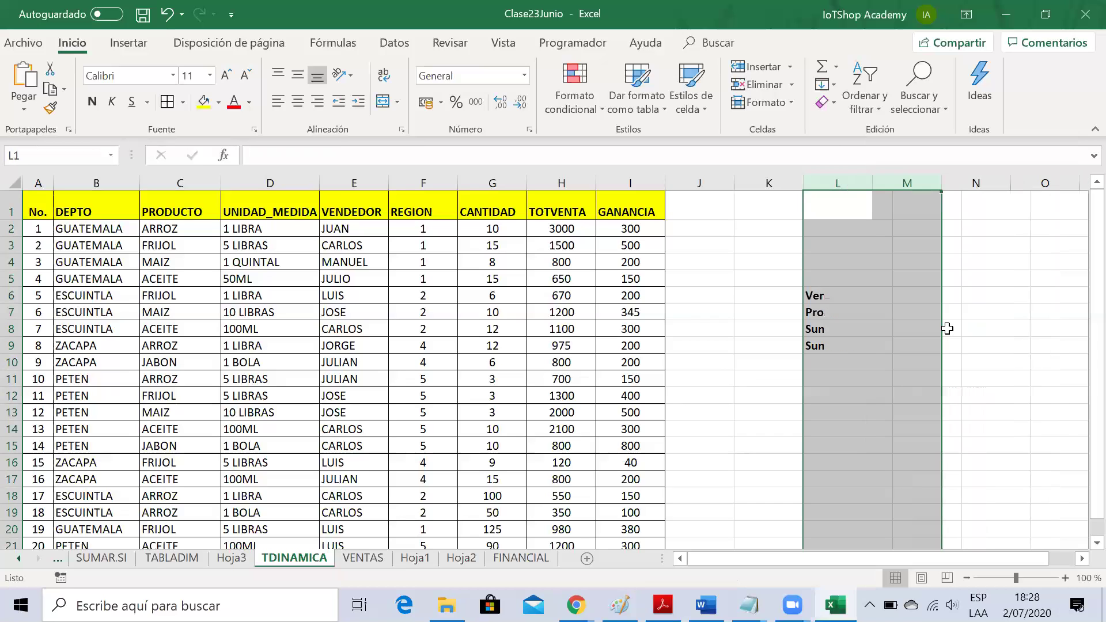
pyautogui.click(758, 278)
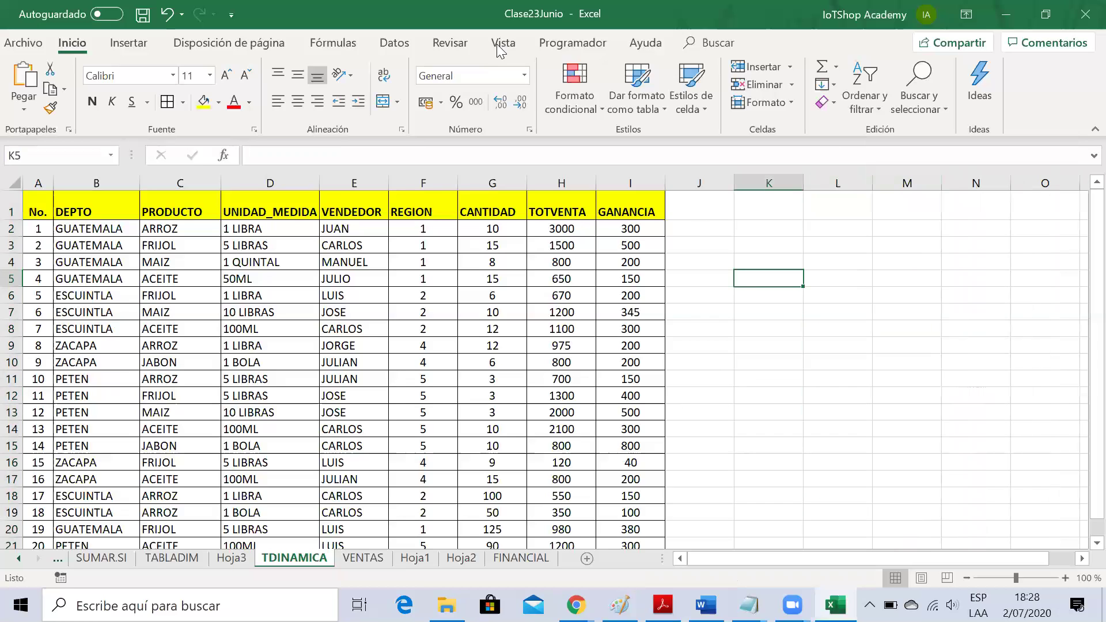
# Step: View the list of macros in all open workbooks and close it without running any
pyautogui.click(501, 44)
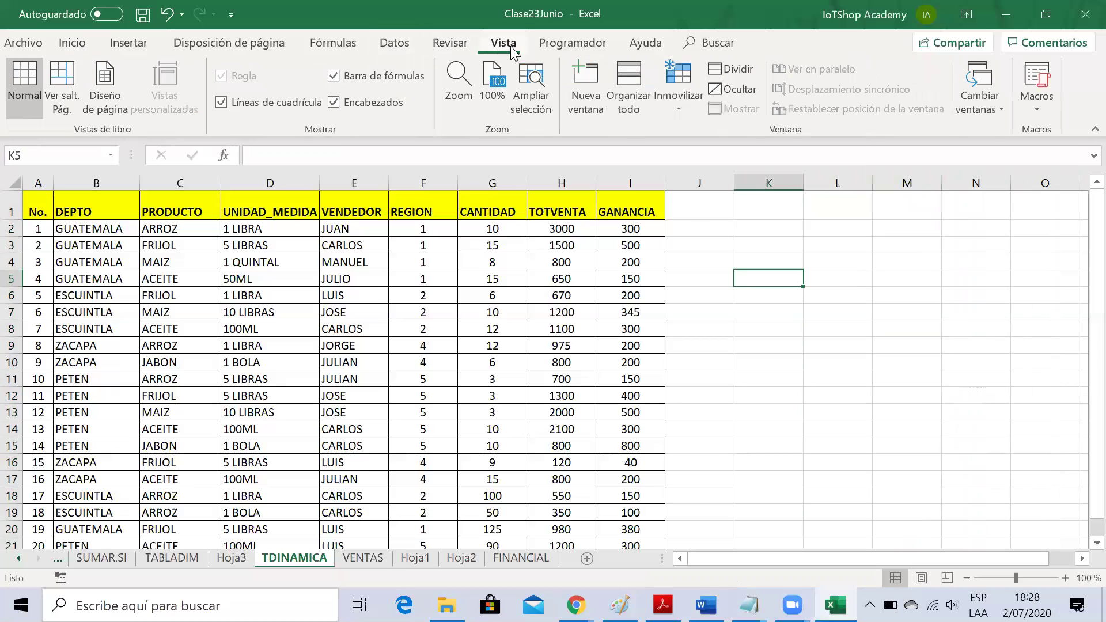
pyautogui.click(1044, 107)
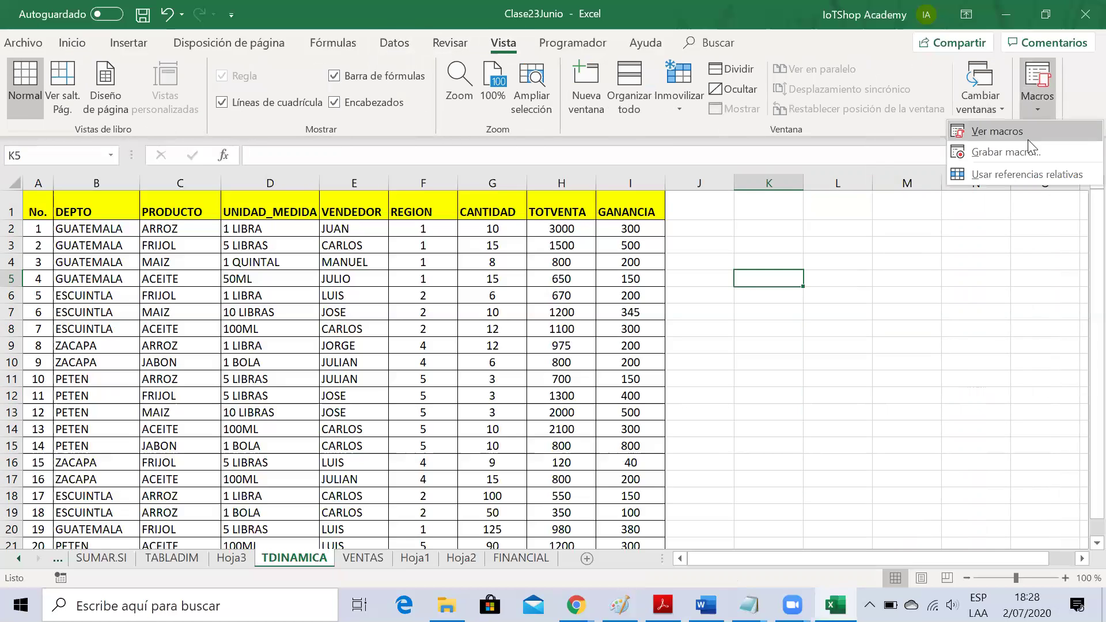
pyautogui.click(1001, 134)
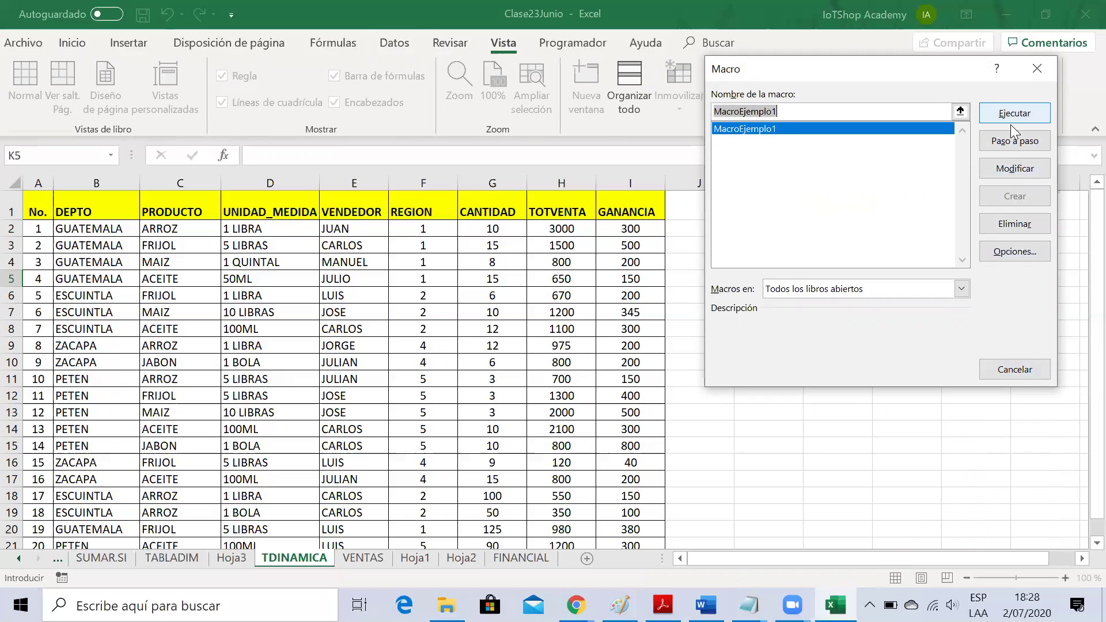
pyautogui.click(1008, 368)
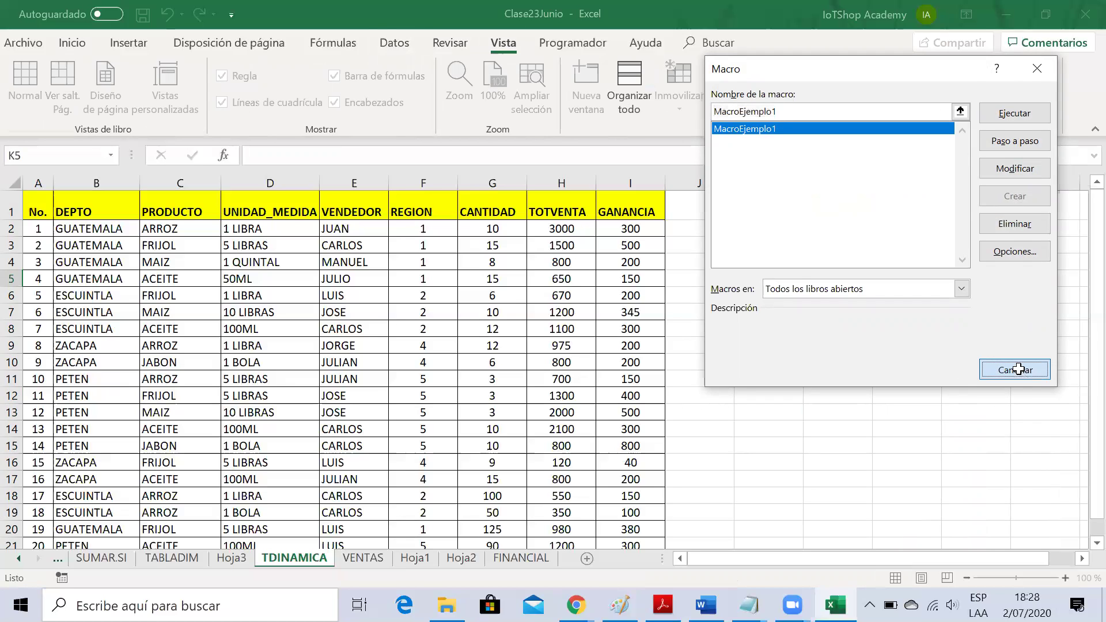
pyautogui.click(810, 392)
pyautogui.click(759, 501)
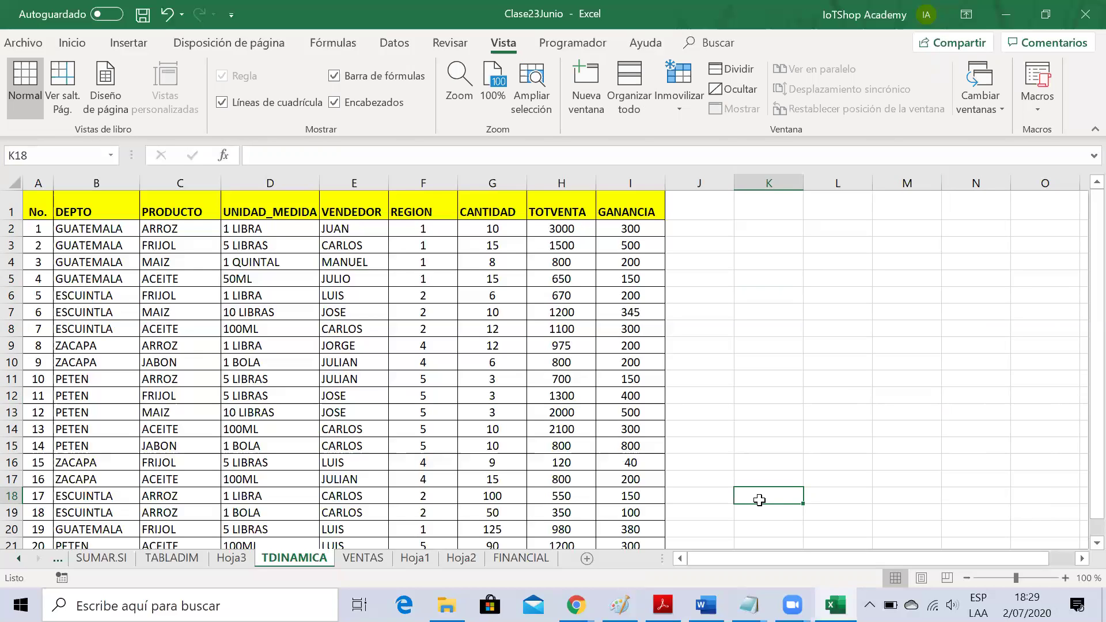
# Step: Look down the UNIDAD_MEDIDA column past the table's last record to about row 25 and back up
pyautogui.click(349, 397)
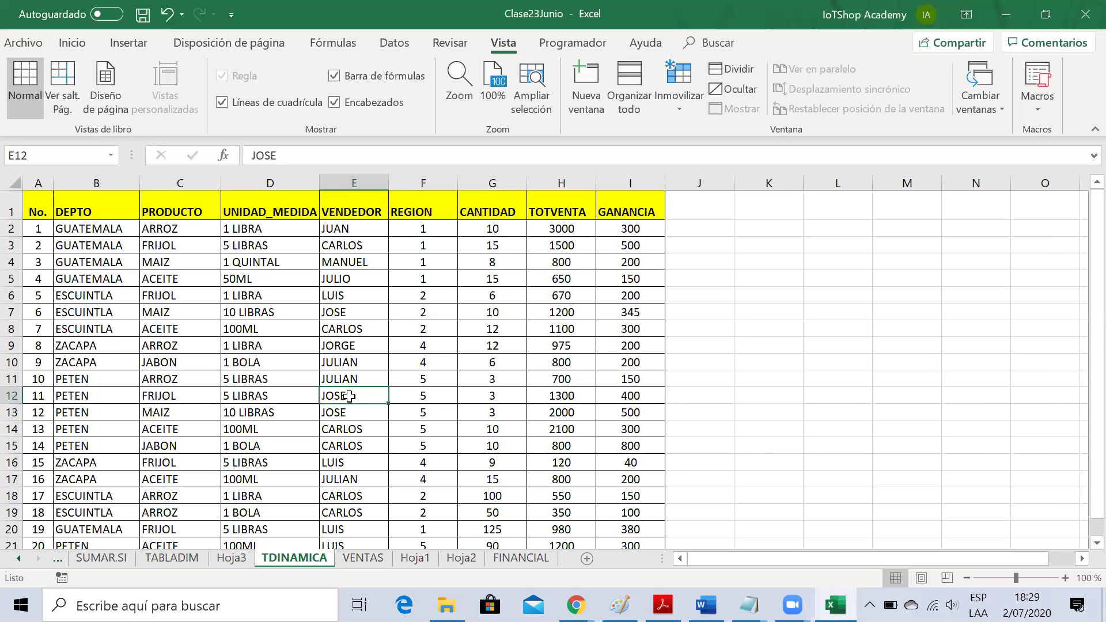
pyautogui.click(257, 279)
pyautogui.press('Down')
pyautogui.press('Down')
pyautogui.press('Down')
pyautogui.press('Down')
pyautogui.press('Down')
pyautogui.press('Down')
pyautogui.press('Down')
pyautogui.press('Down')
pyautogui.press('Down')
pyautogui.press('Down')
pyautogui.press('Down')
pyautogui.press('Down')
pyautogui.press('Down')
pyautogui.press('Down')
pyautogui.press('Down')
pyautogui.press('Down')
pyautogui.press('Down')
pyautogui.press('Down')
pyautogui.press('Down')
pyautogui.press('Down')
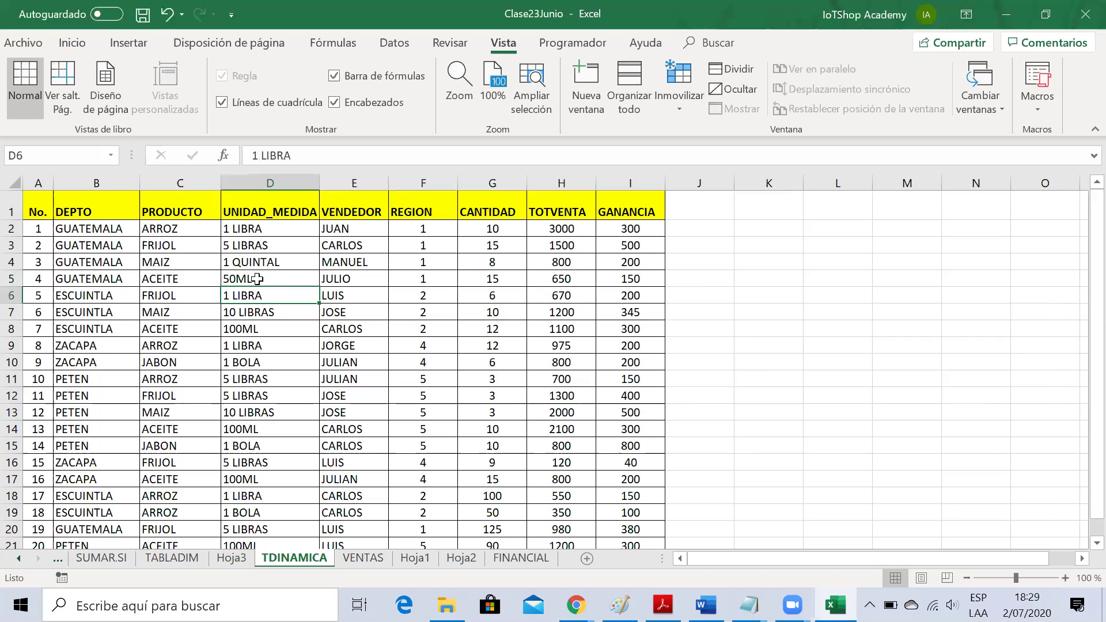
pyautogui.press('Up')
pyautogui.press('Up')
pyautogui.press('Up')
pyautogui.press('Up')
pyautogui.press('Up')
pyautogui.press('Up')
pyautogui.press('Up')
pyautogui.press('Up')
pyautogui.press('Up')
pyautogui.press('Up')
pyautogui.press('Up')
pyautogui.press('Up')
pyautogui.press('Up')
pyautogui.press('Up')
pyautogui.press('Up')
pyautogui.press('Up')
pyautogui.press('Up')
pyautogui.press('Up')
pyautogui.press('Up')
pyautogui.press('Up')
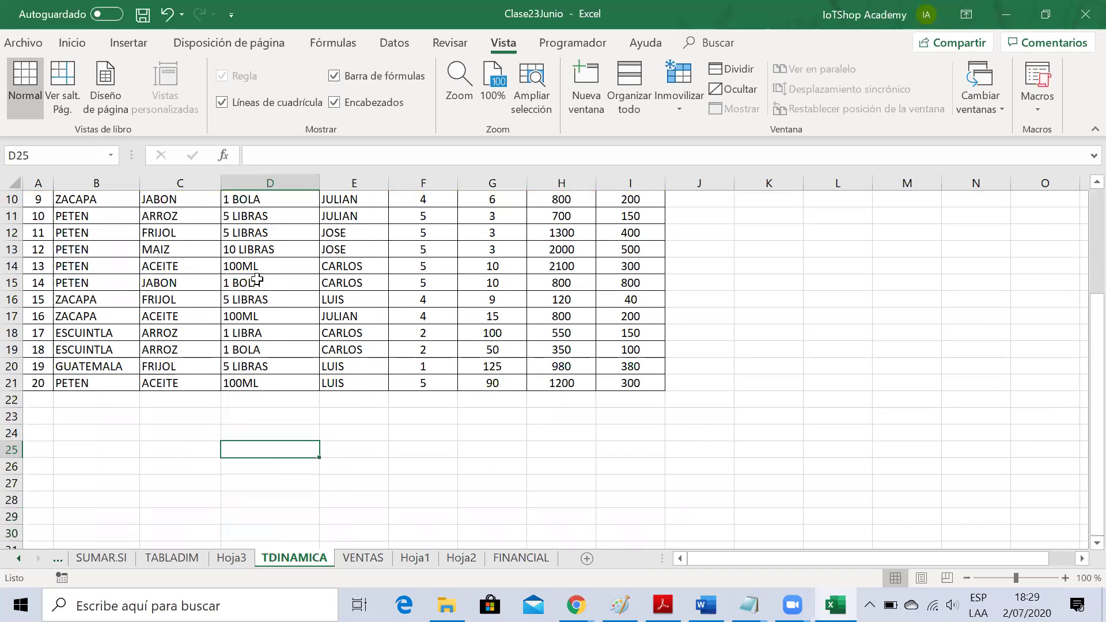
# Step: Examine the first records of the UNIDAD_MEDIDA column, moving back and forth between the upper rows and ending at D6
pyautogui.press('Down')
pyautogui.press('Down')
pyautogui.press('Down')
pyautogui.press('Down')
pyautogui.press('Down')
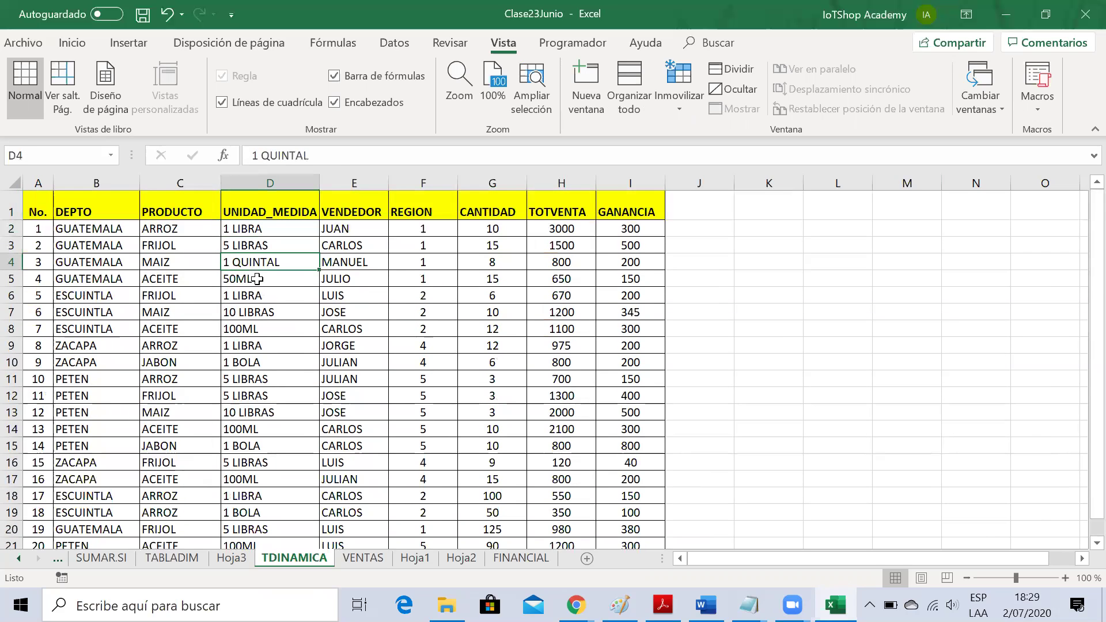
pyautogui.press('Up')
pyautogui.press('Up')
pyautogui.press('Up')
pyautogui.press('Up')
pyautogui.press('Up')
pyautogui.press('Down')
pyautogui.press('Down')
pyautogui.press('Down')
pyautogui.press('Down')
pyautogui.press('Down')
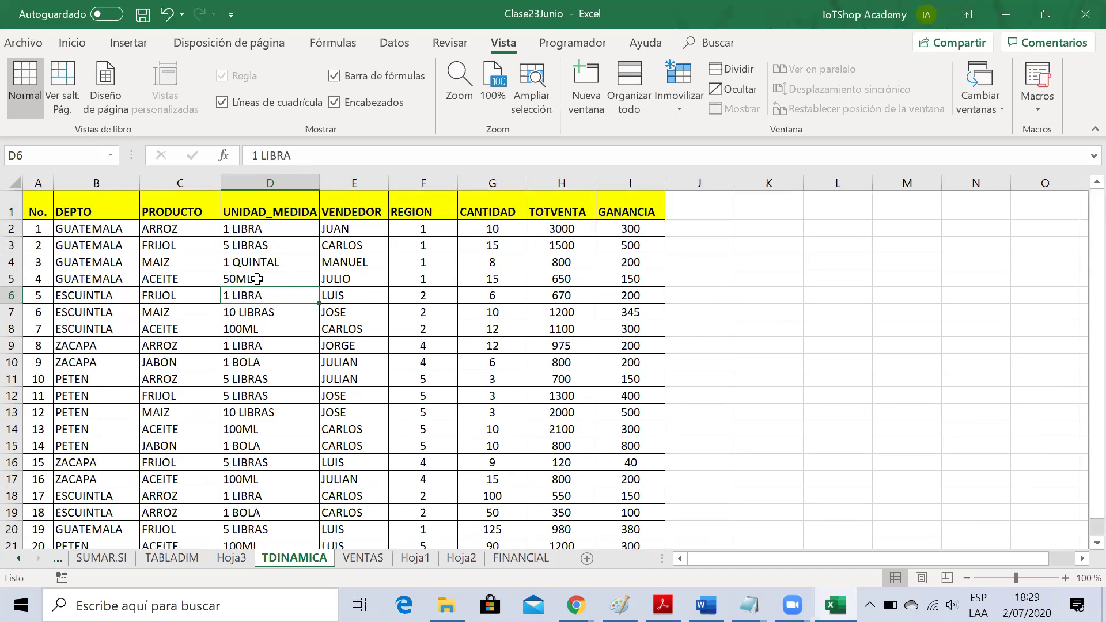
pyautogui.press('Down')
pyautogui.press('Down')
pyautogui.press('Down')
pyautogui.press('Up')
pyautogui.press('Up')
pyautogui.press('Up')
pyautogui.press('Up')
pyautogui.press('Up')
pyautogui.press('Up')
pyautogui.press('Up')
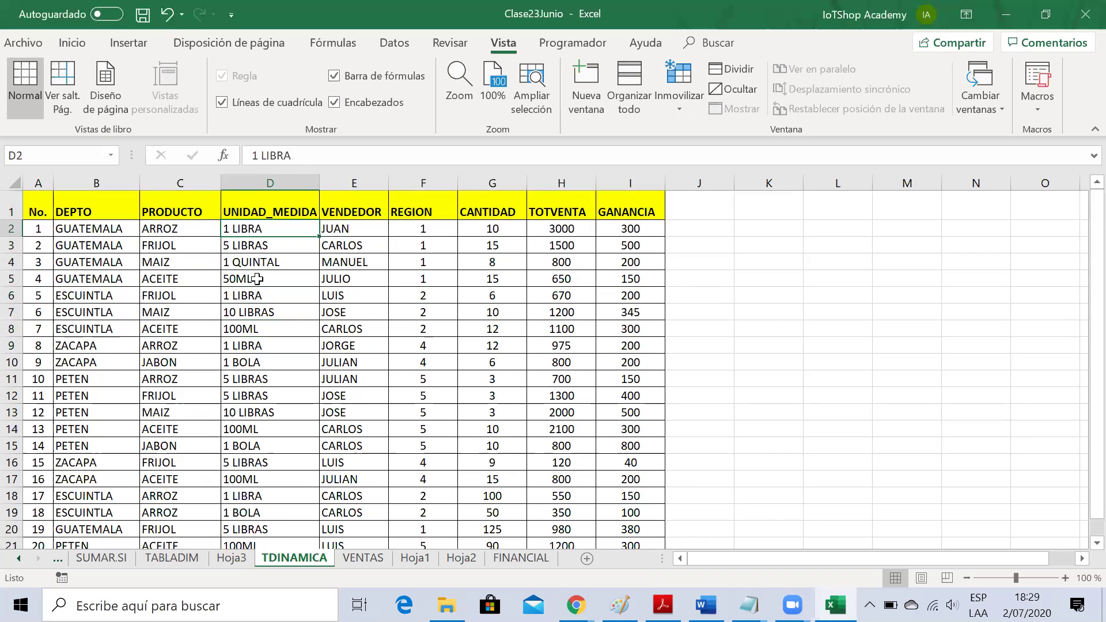
pyautogui.press('Down')
pyautogui.press('Down')
pyautogui.press('Down')
pyautogui.press('Down')
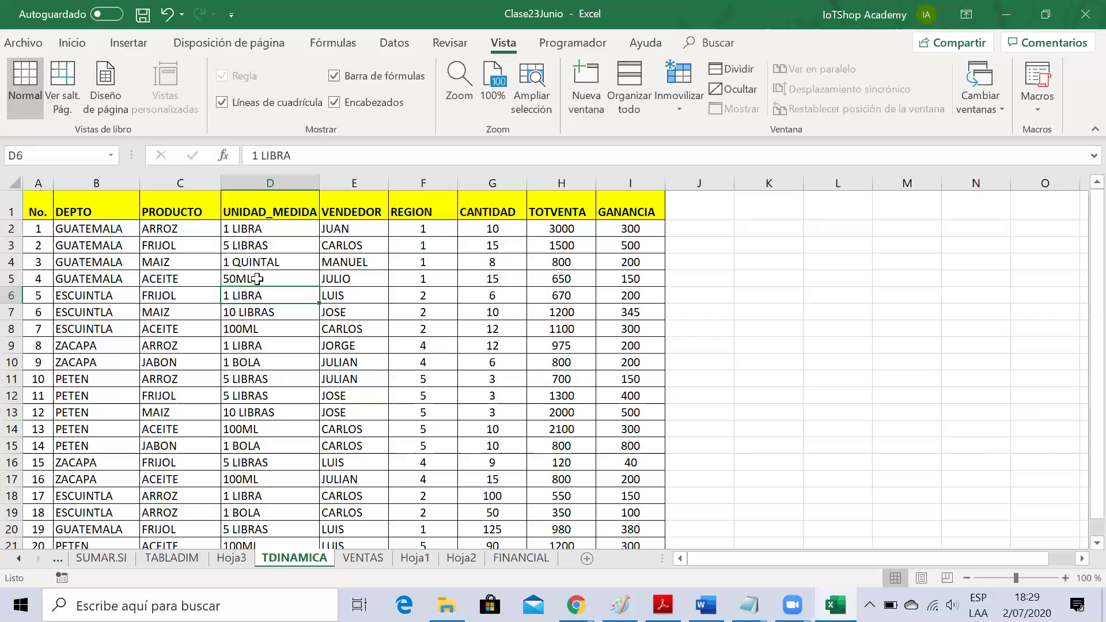
# Step: Examine the UNIDAD_MEDIDA records from D6 down to the end of the table and return to header D1
pyautogui.press('Down')
pyautogui.press('Down')
pyautogui.press('Down')
pyautogui.press('Down')
pyautogui.press('Down')
pyautogui.press('Down')
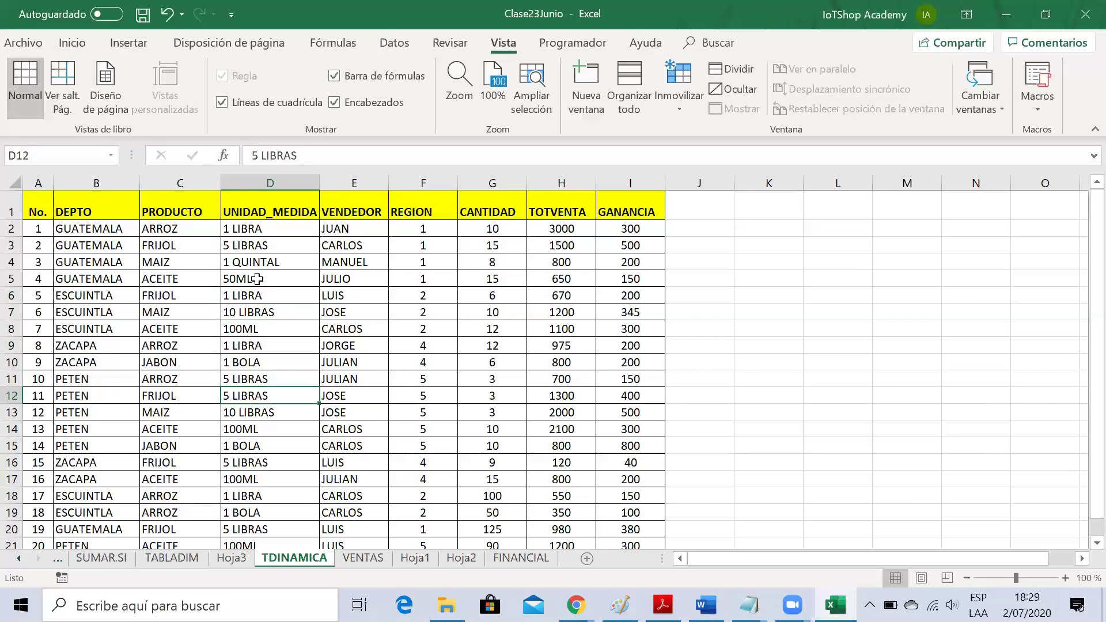
pyautogui.press('Down')
pyautogui.press('Down')
pyautogui.press('Down')
pyautogui.press('Down')
pyautogui.press('Down')
pyautogui.press('Down')
pyautogui.press('Down')
pyautogui.press('Down')
pyautogui.press('Down')
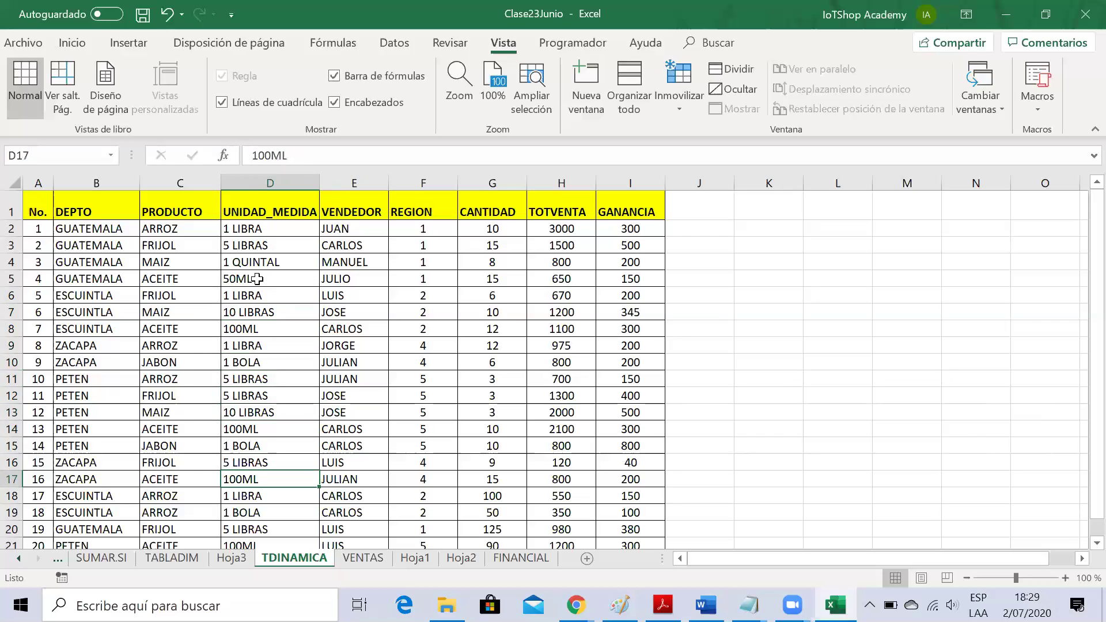
pyautogui.press('Down')
pyautogui.press('Down')
pyautogui.press('Up')
pyautogui.press('Up')
pyautogui.press('Up')
pyautogui.press('Up')
pyautogui.press('Up')
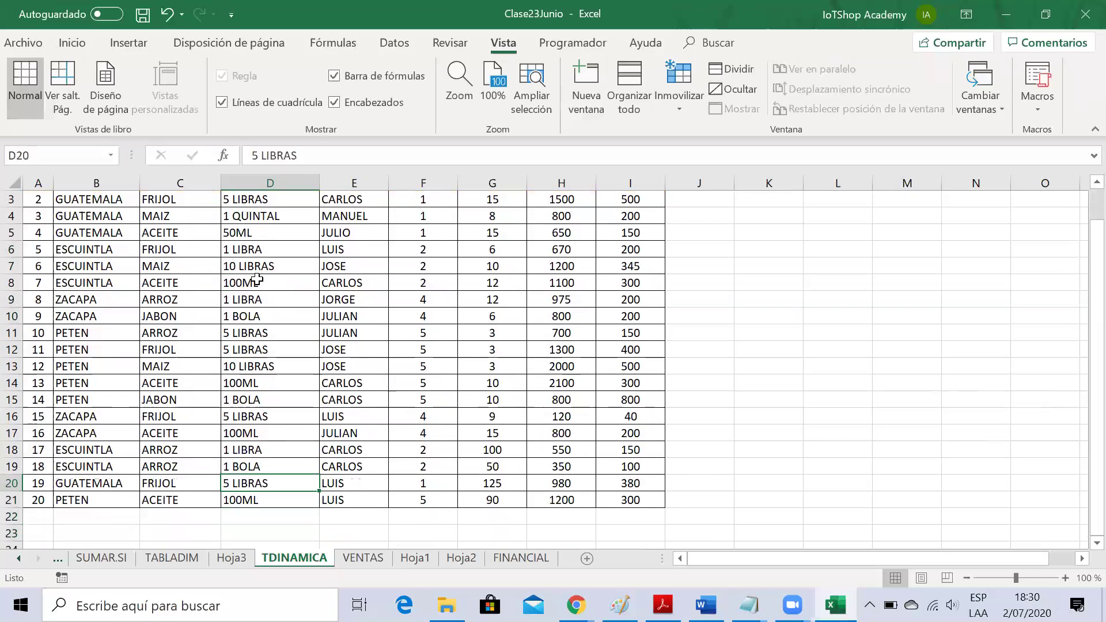
pyautogui.press('Up')
pyautogui.press('Up')
pyautogui.press('Up')
pyautogui.press('Up')
pyautogui.press('Up')
pyautogui.press('Up')
pyautogui.press('Up')
pyautogui.press('Up')
pyautogui.press('Up')
pyautogui.press('Up')
pyautogui.press('Up')
pyautogui.press('Up')
pyautogui.press('Up')
pyautogui.press('Up')
pyautogui.press('Up')
pyautogui.press('Up')
pyautogui.press('Up')
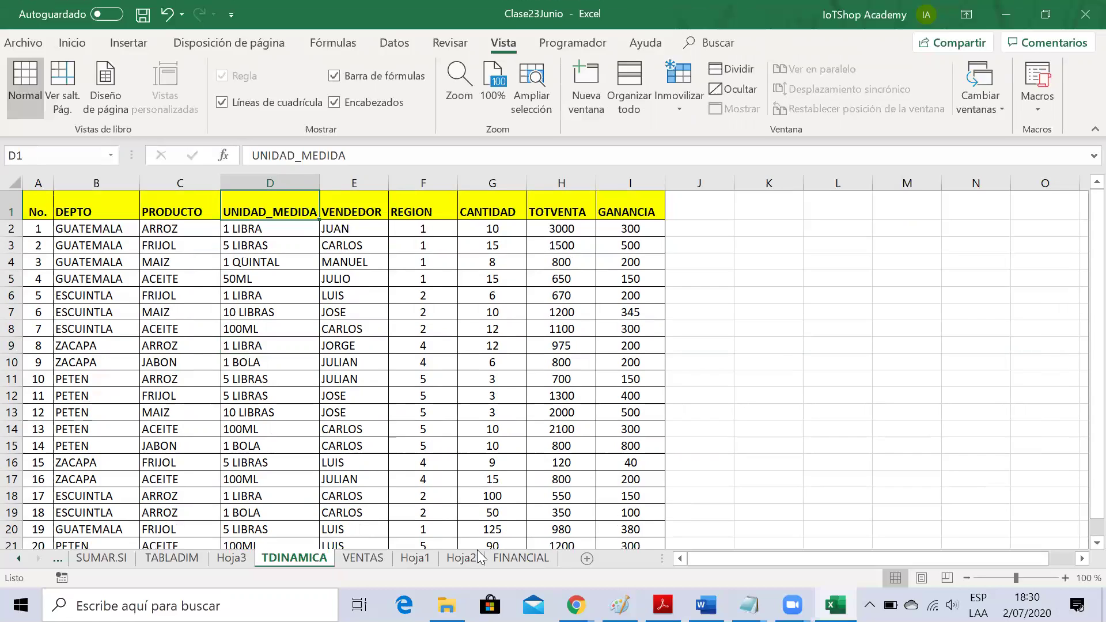
# Step: Add a new worksheet after TDINAMICA and name it FIL_AV_MACRO
pyautogui.click(587, 557)
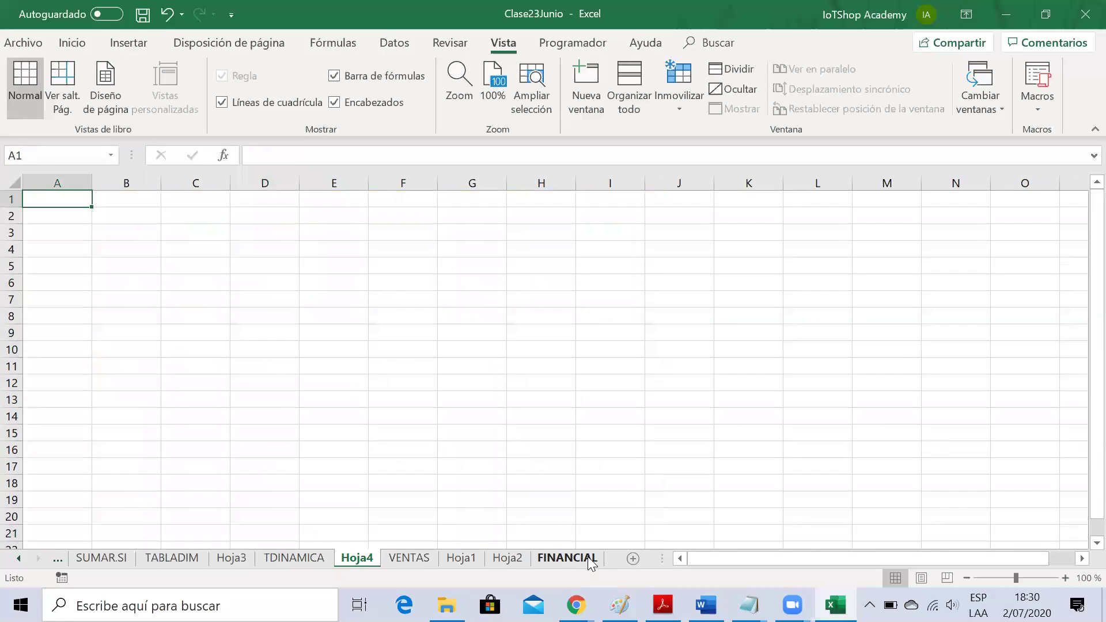
pyautogui.doubleClick(365, 559)
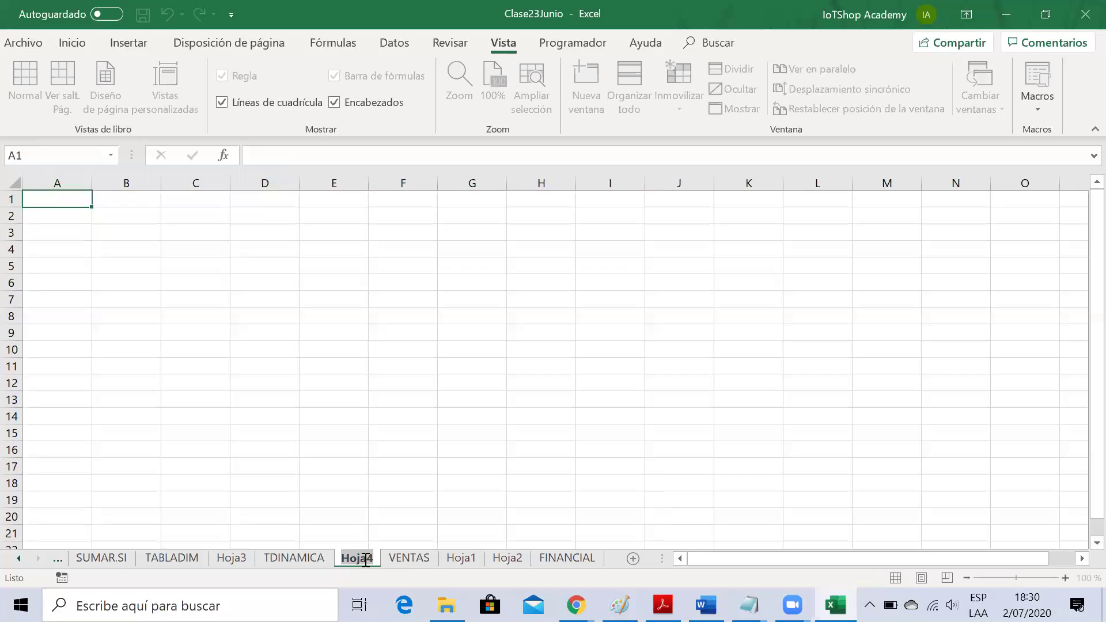
pyautogui.write('FI')
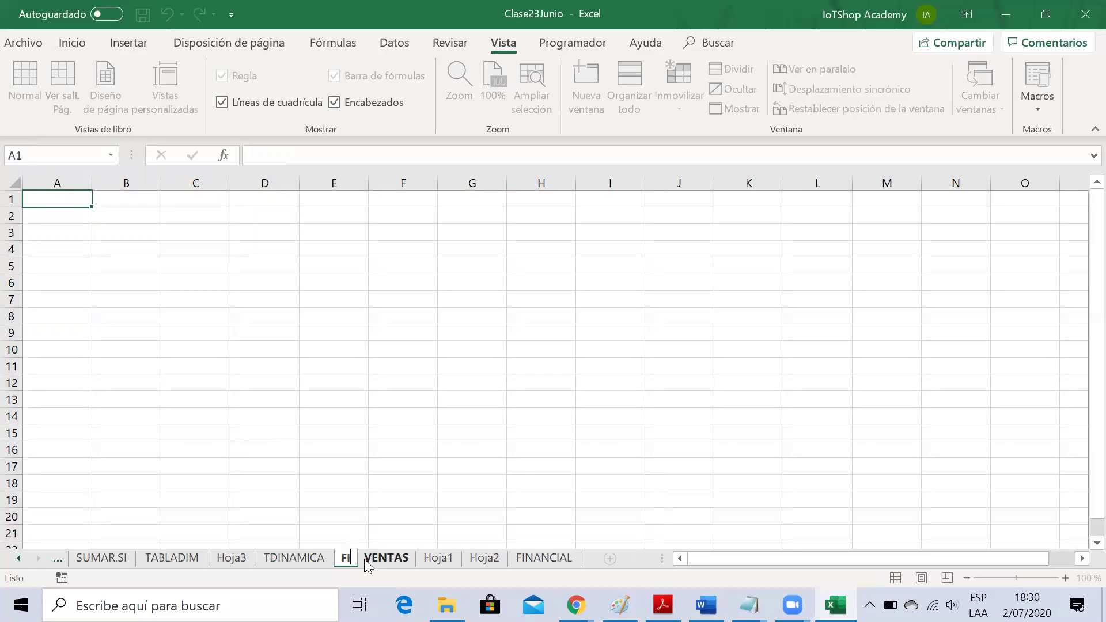
pyautogui.write('L_AV')
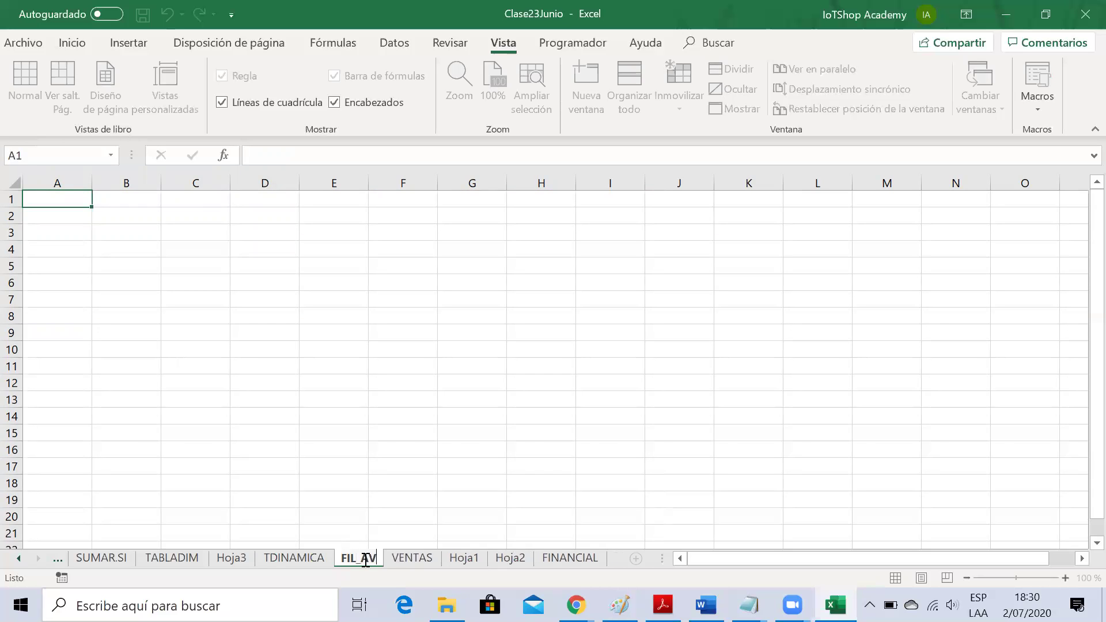
pyautogui.write('_MACRO')
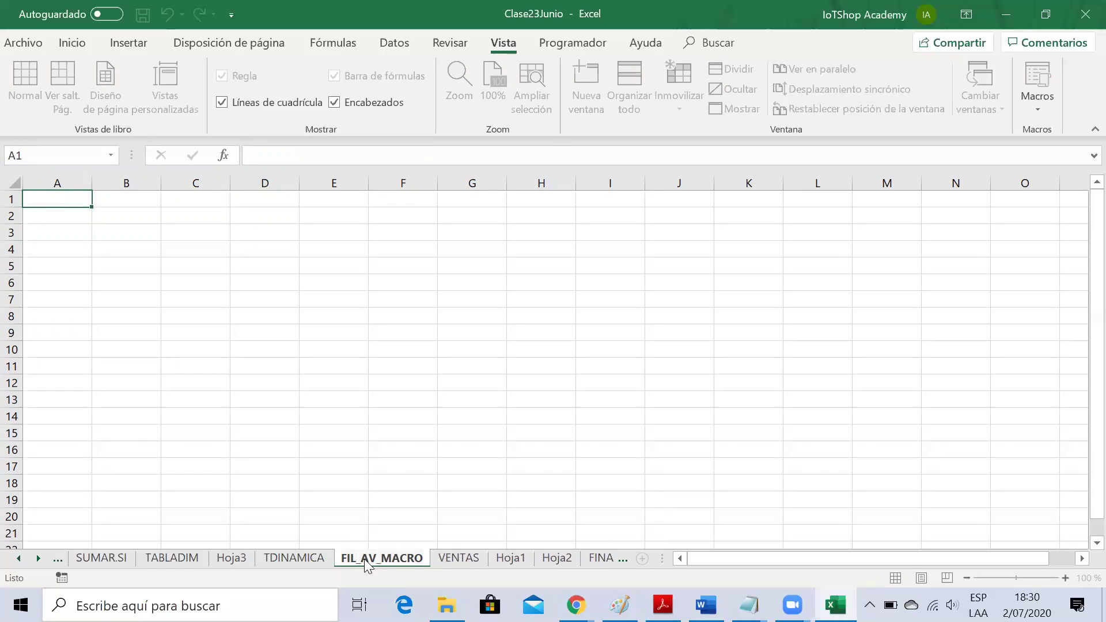
pyautogui.press('Return')
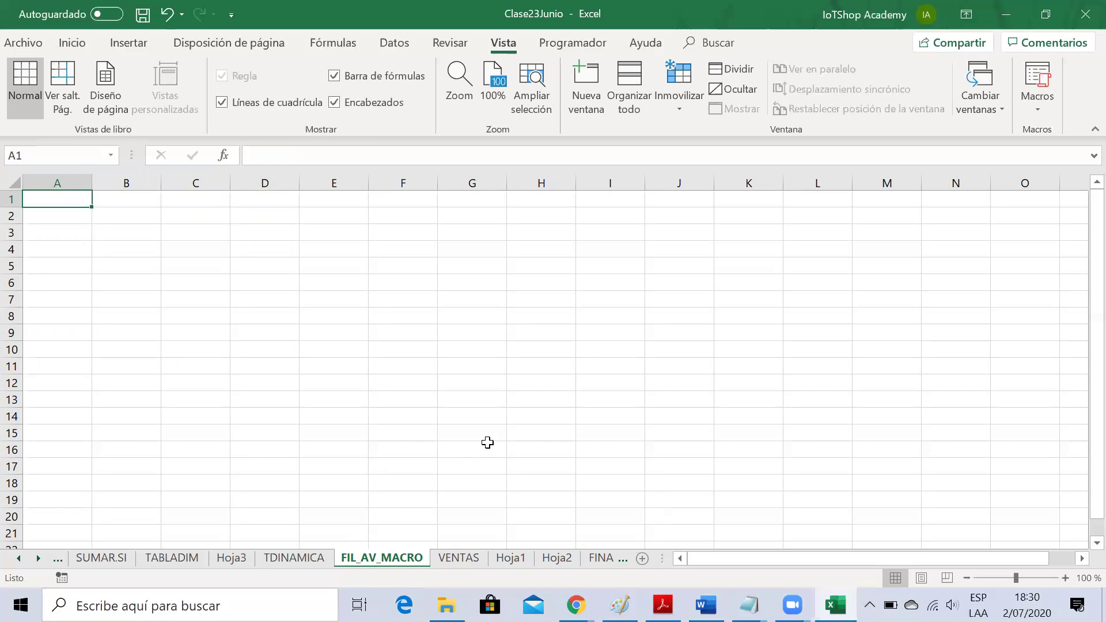
# Step: Compare the TDINAMICA data sheet with the blank FIL_AV_MACRO sheet, finishing on FIL_AV_MACRO
pyautogui.click(292, 558)
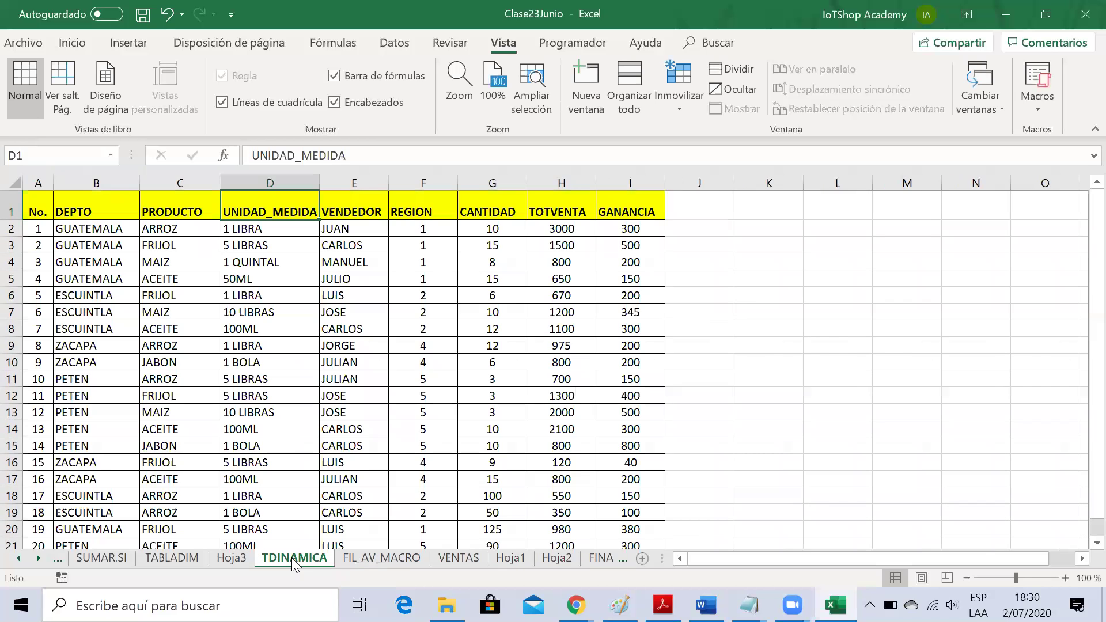
pyautogui.click(370, 558)
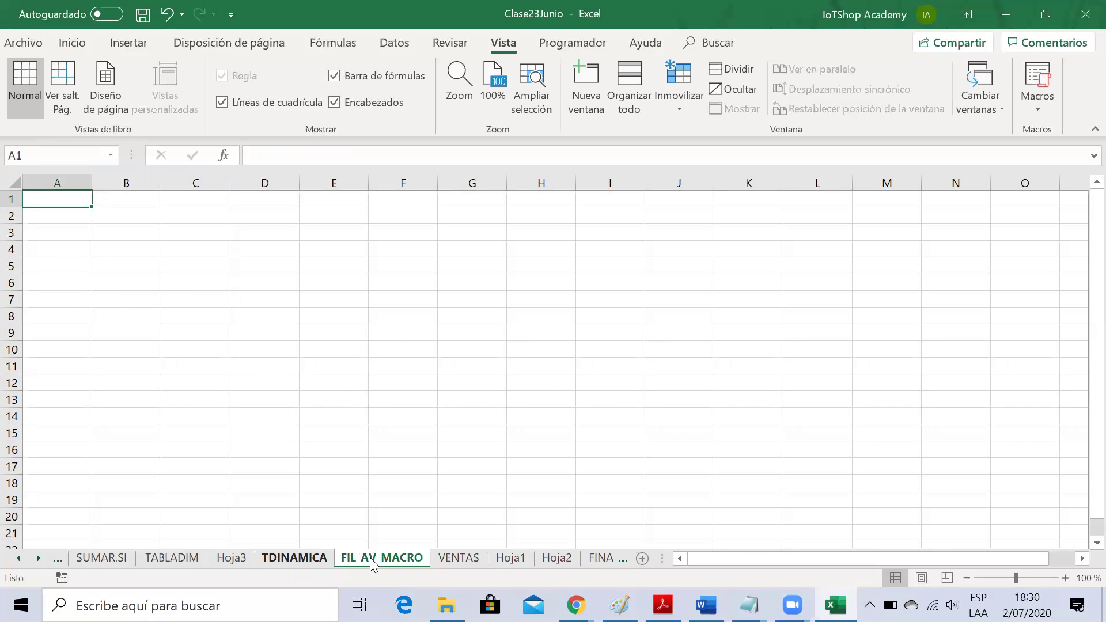
pyautogui.hotkey('ctrl', 'pageup')
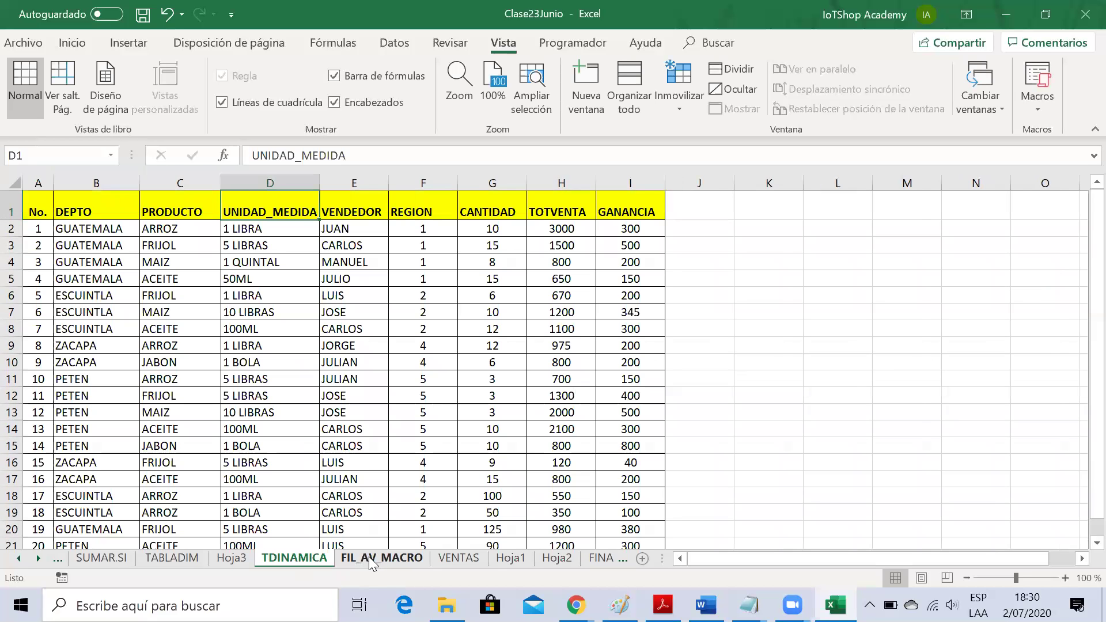
pyautogui.click(371, 559)
pyautogui.click(294, 557)
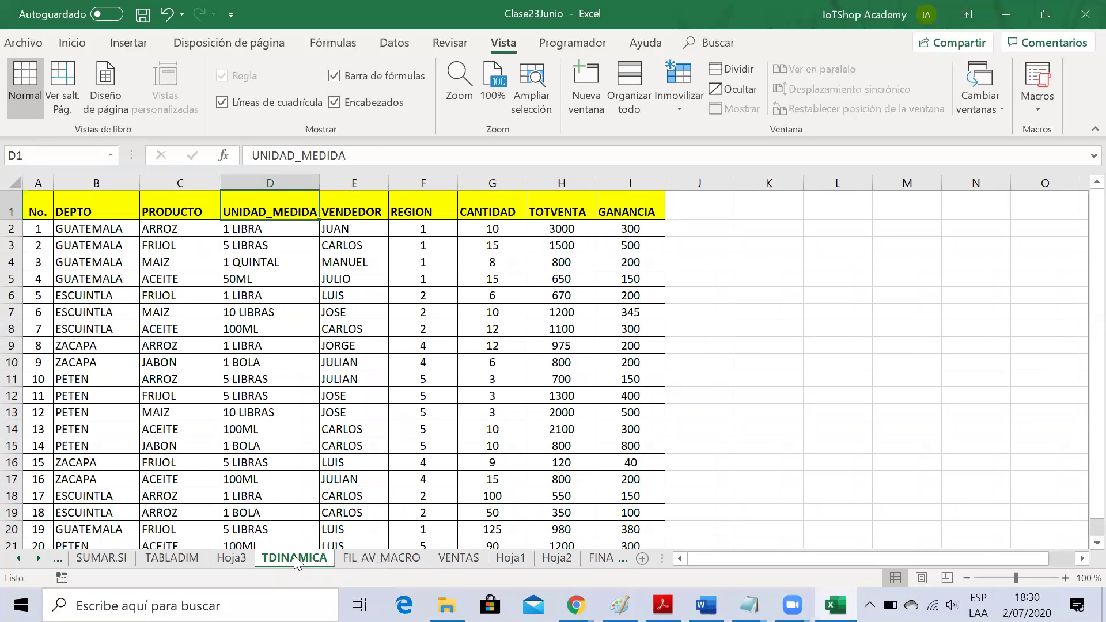
pyautogui.click(386, 559)
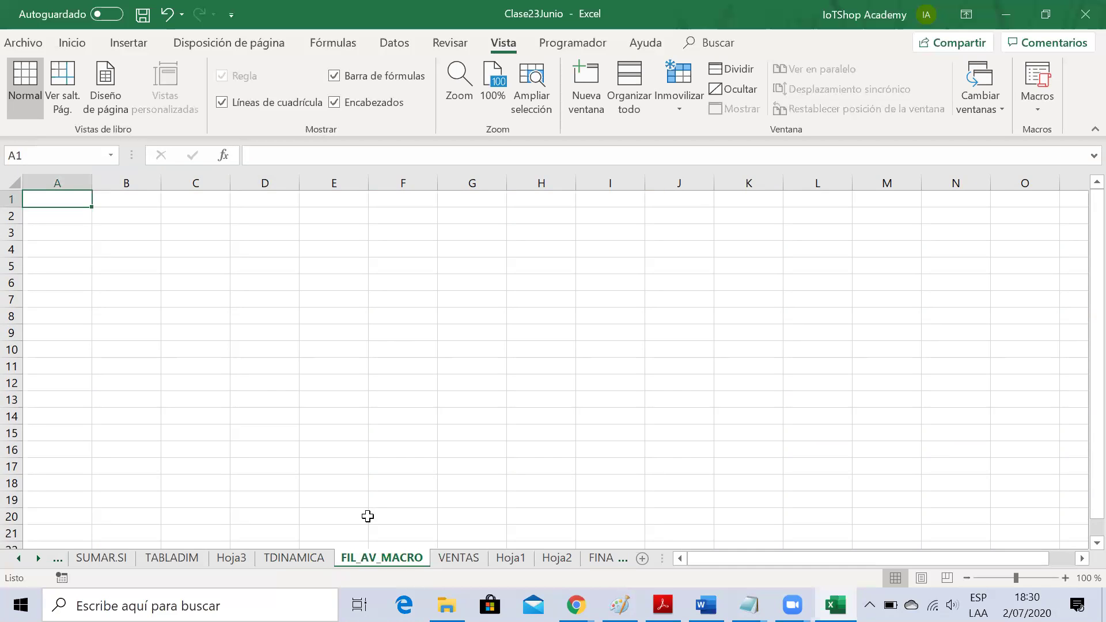
# Step: Copy the header row A1:I1 from the TDINAMICA sheet into FIL_AV_MACRO starting at cell A6
pyautogui.click(202, 367)
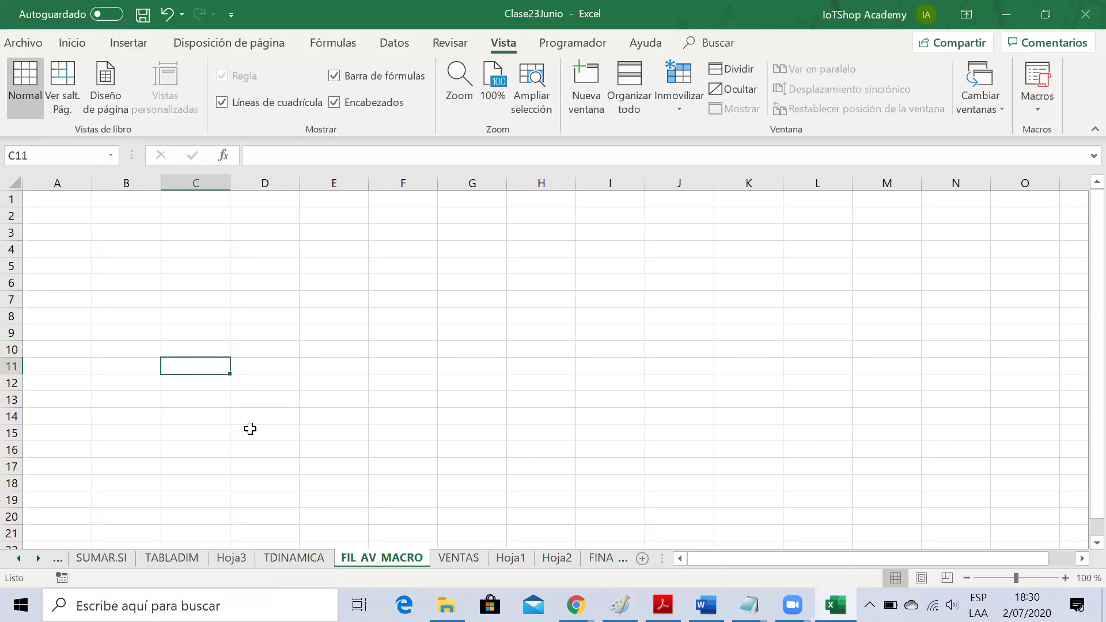
pyautogui.click(291, 558)
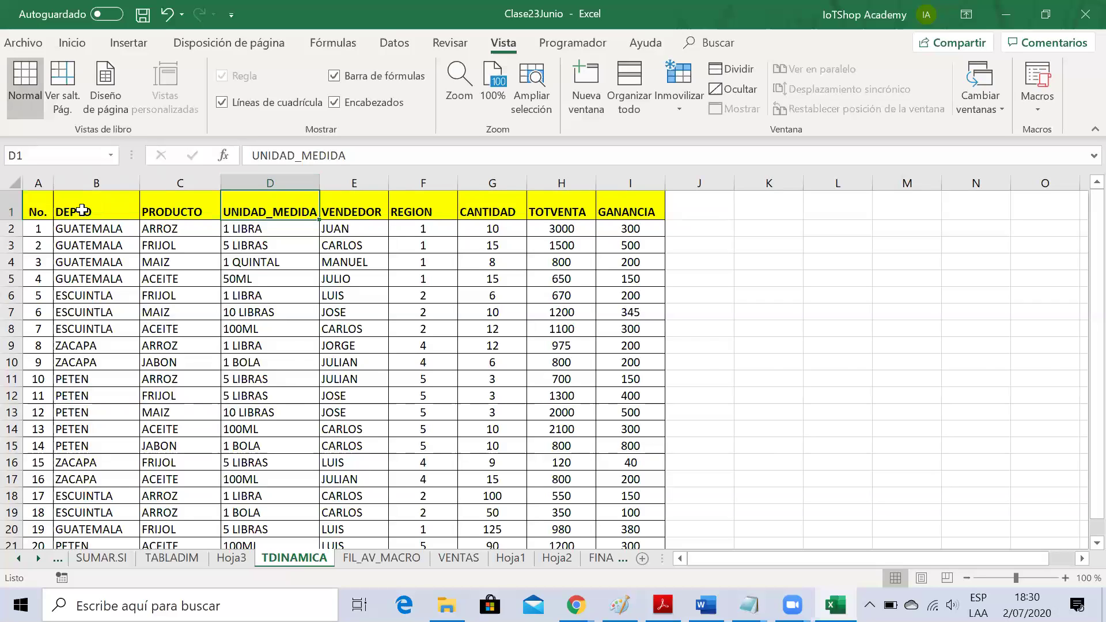
pyautogui.moveTo(39, 210); pyautogui.dragTo(608, 212)
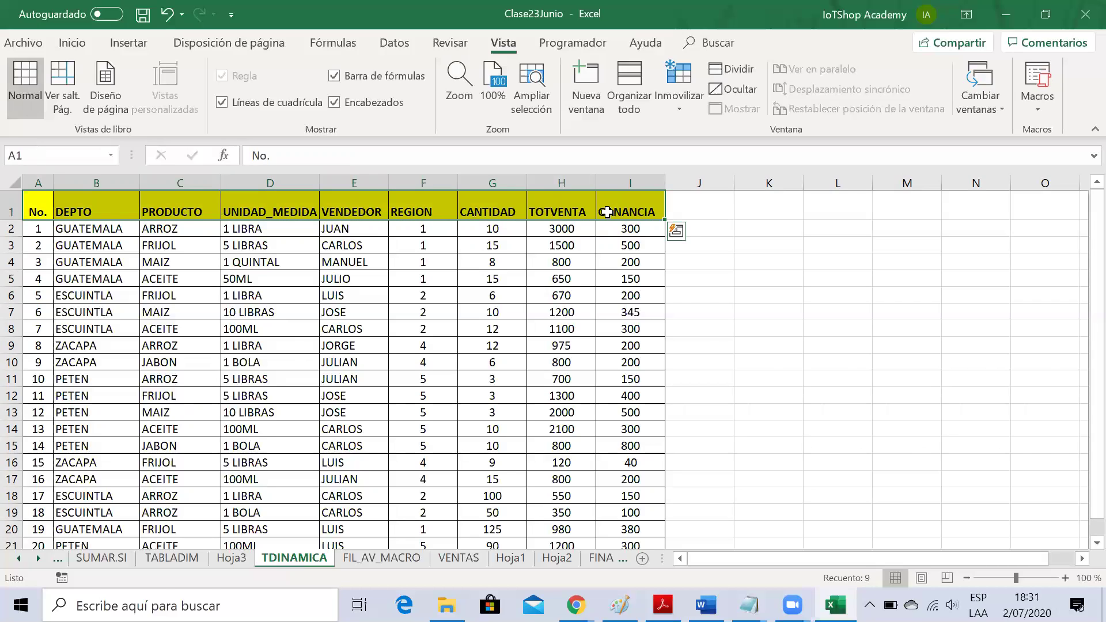
pyautogui.hotkey('ctrl', 'c')
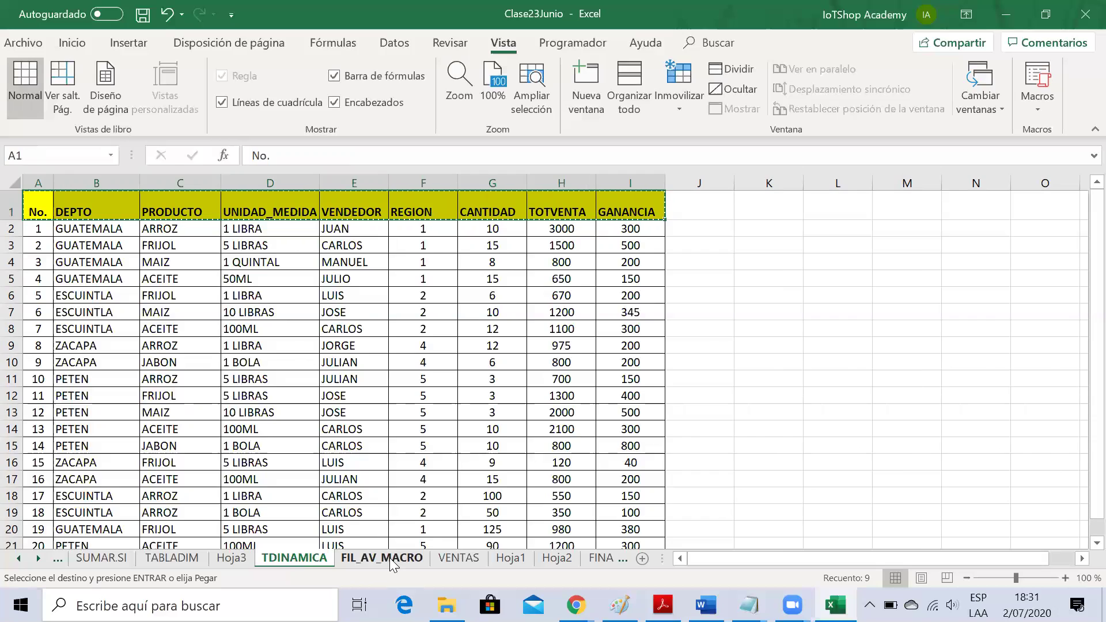
pyautogui.click(383, 559)
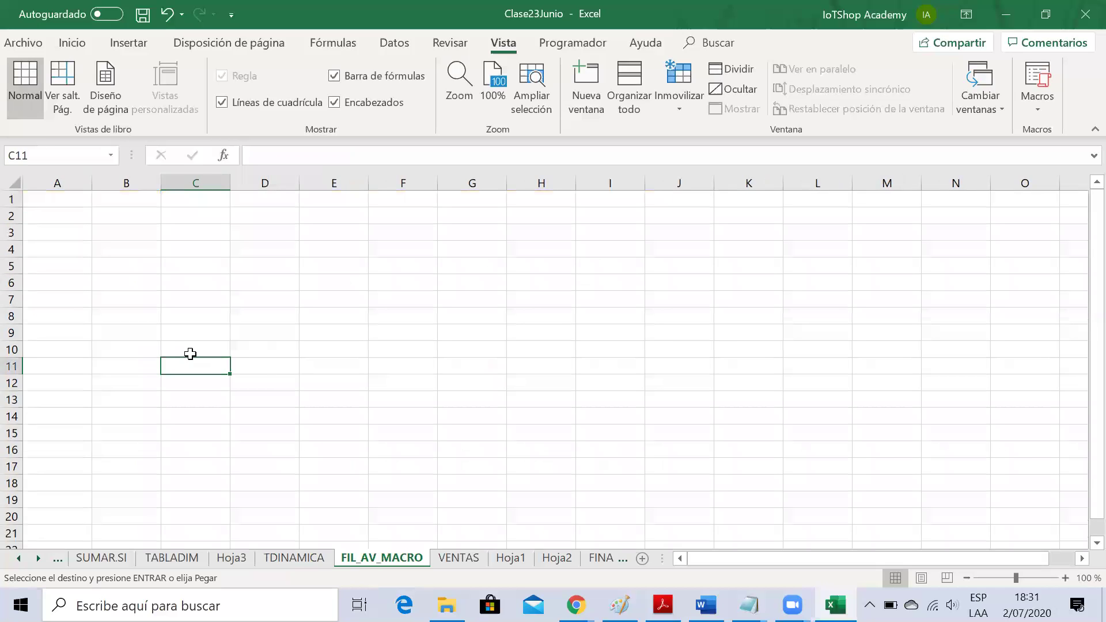
pyautogui.click(58, 287)
pyautogui.hotkey('ctrl', 'v')
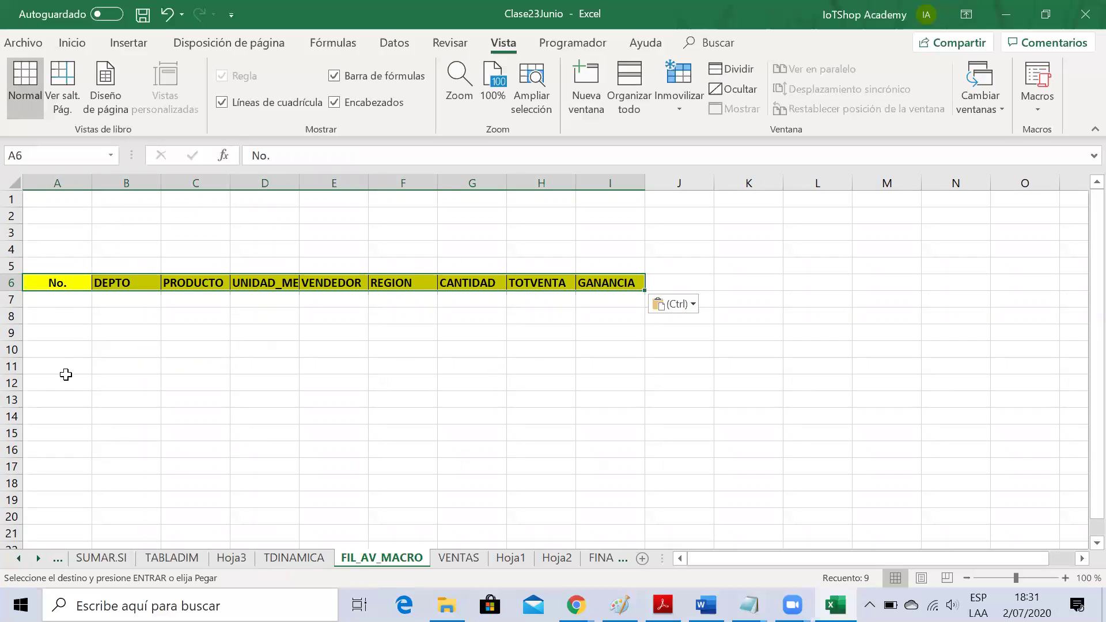
# Step: Paste a second copy of the headers starting at A11 and select the VENDEDOR header in E6
pyautogui.click(51, 368)
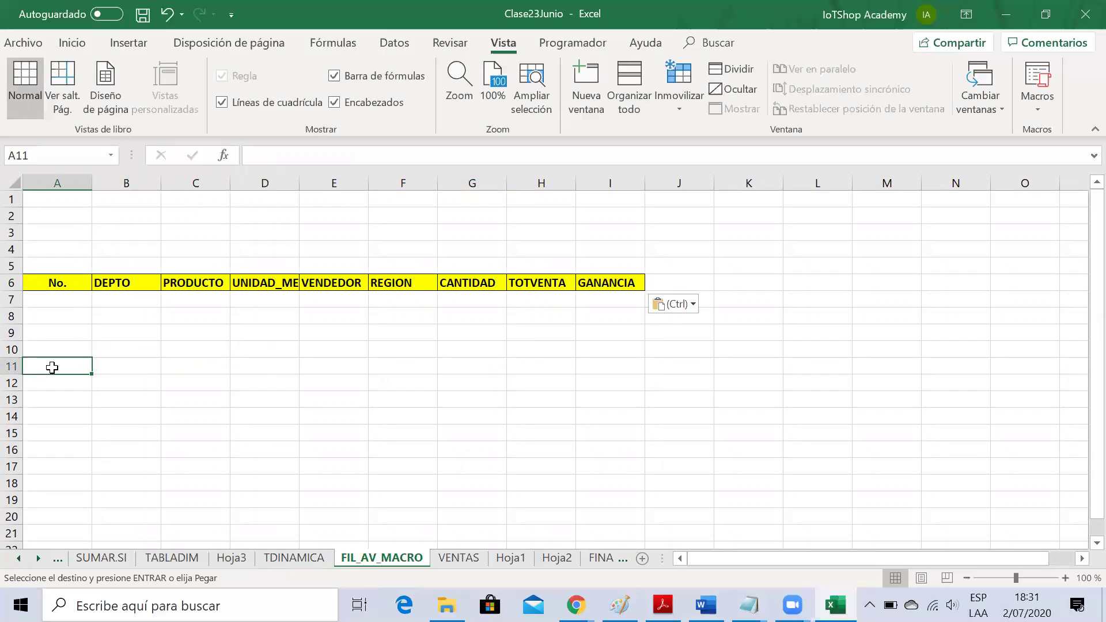
pyautogui.hotkey('ctrl', 'v')
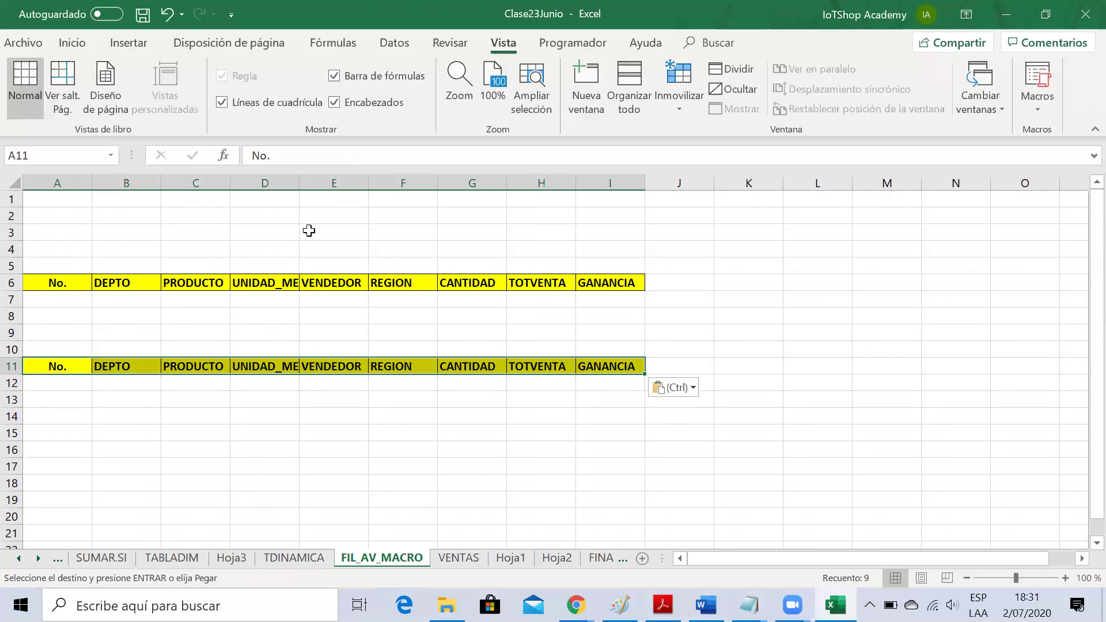
pyautogui.click(430, 279)
pyautogui.click(310, 280)
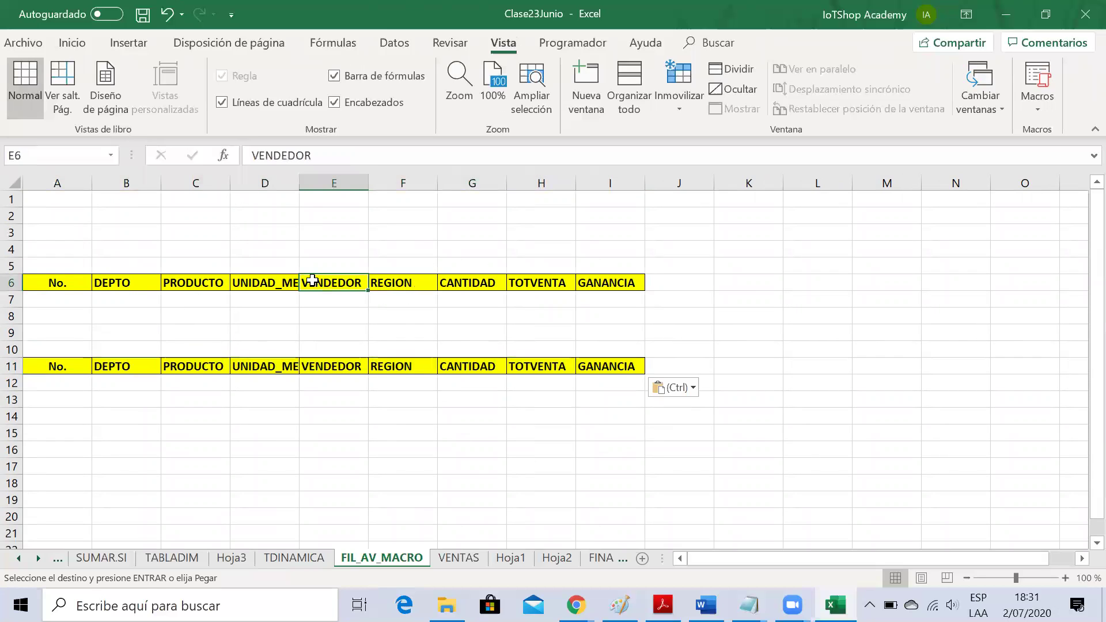
# Step: Widen column D so the UNIDAD_MEDIDA header fits in full
pyautogui.moveTo(298, 186); pyautogui.dragTo(342, 185)
pyautogui.click(464, 328)
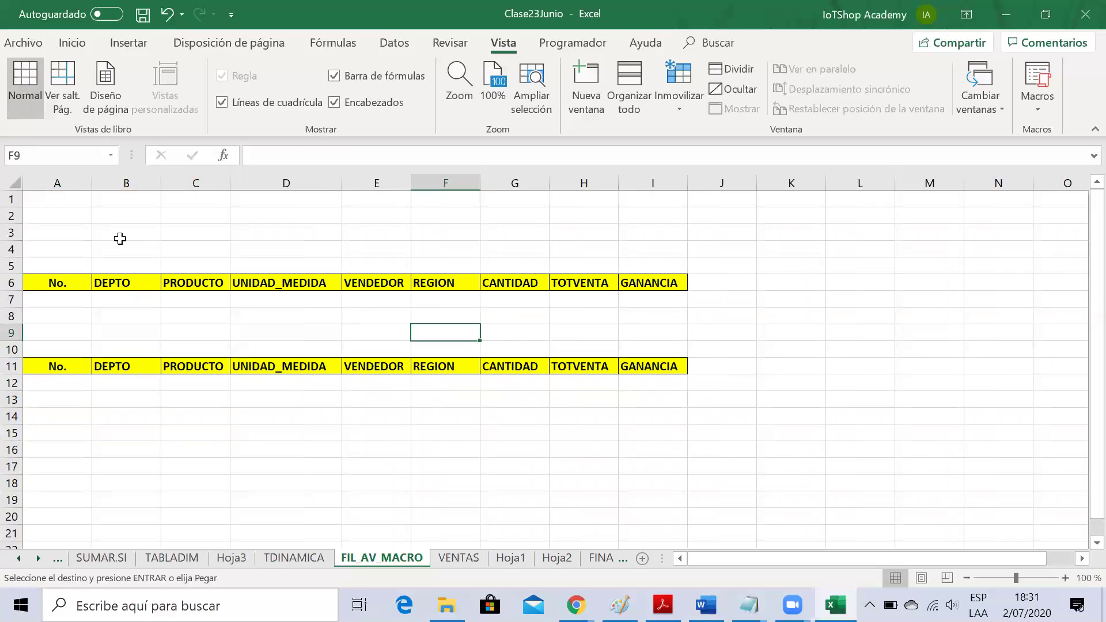
# Step: Enter the label "CRITERIOS DE CONSULTA:" in cell A5, above the first header row
pyautogui.click(54, 266)
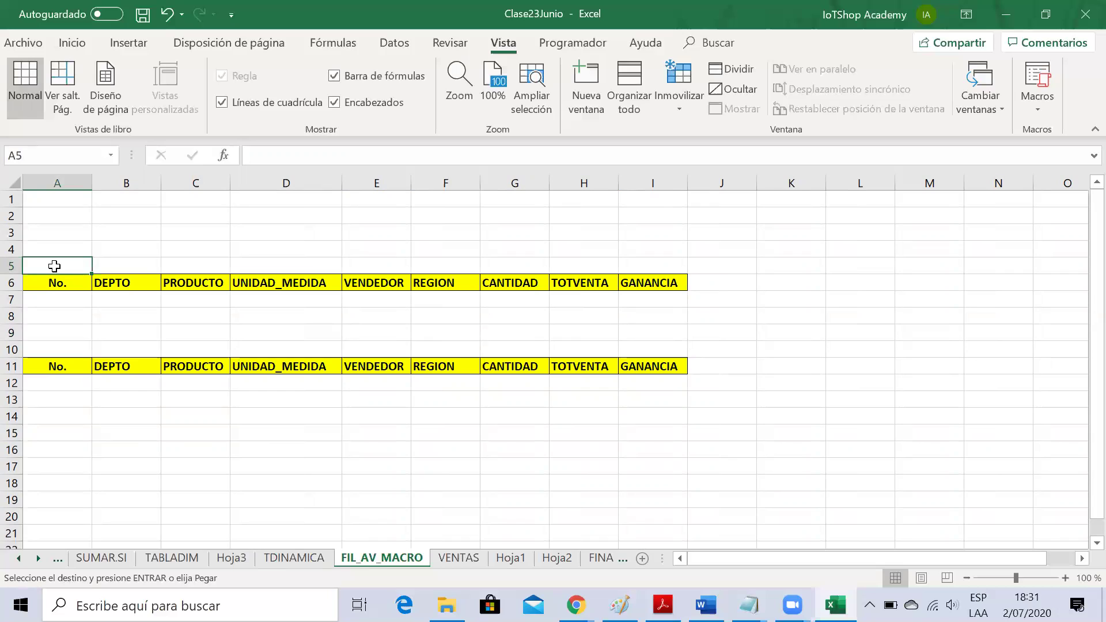
pyautogui.write('Cris')
pyautogui.press('BackSpace')
pyautogui.press('BackSpace')
pyautogui.press('BackSpace')
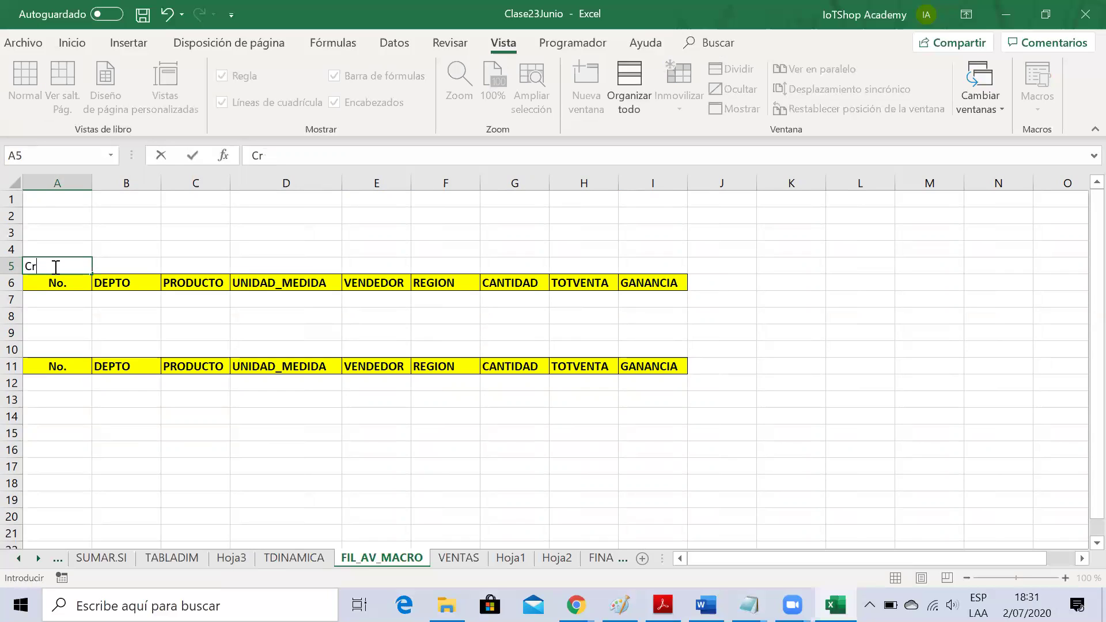
pyautogui.write('RITERIOS DE ')
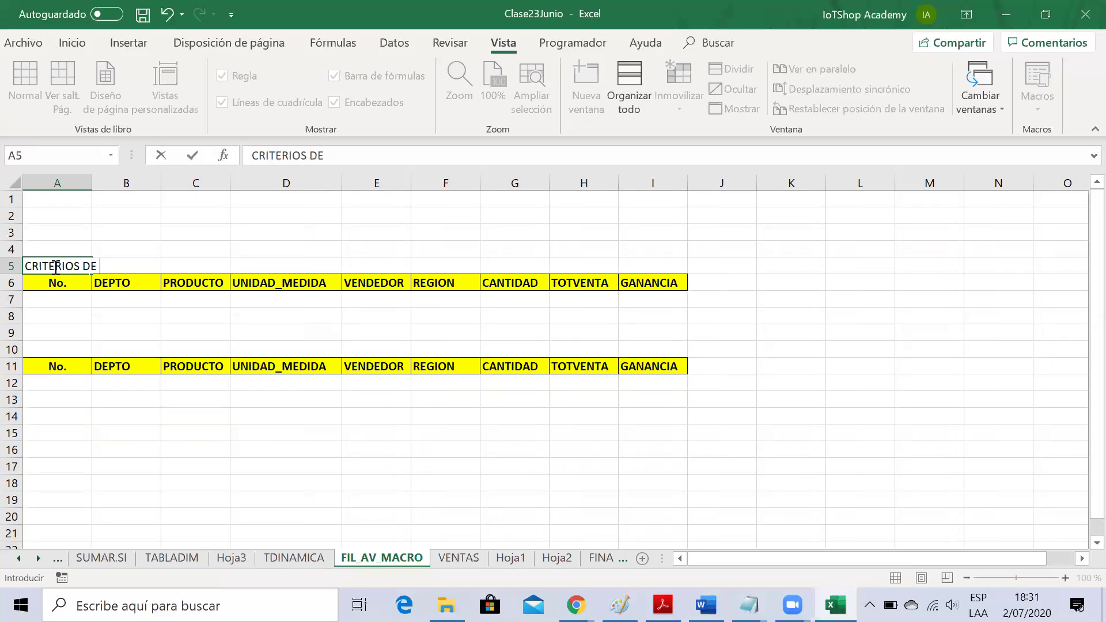
pyautogui.write('CONSULTA:')
pyautogui.press('Return')
# Step: Enter the label "RESULTADOS DE LA CONSULTA:" in cell A10, above the second header row
pyautogui.press('Down')
pyautogui.press('Down')
pyautogui.press('Down')
pyautogui.press('Down')
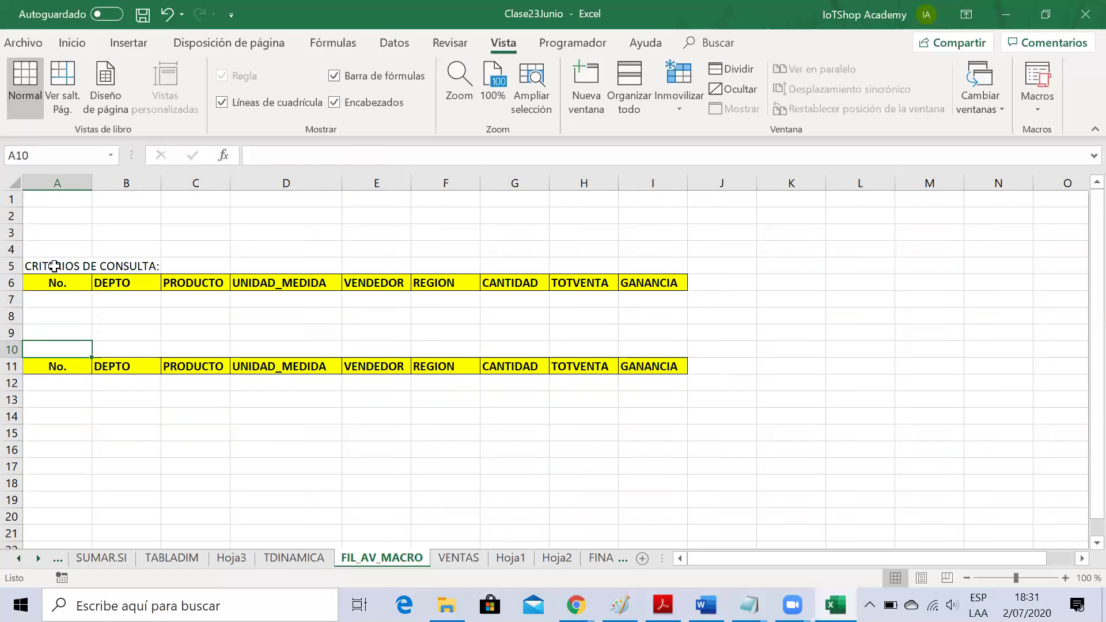
pyautogui.write('RE')
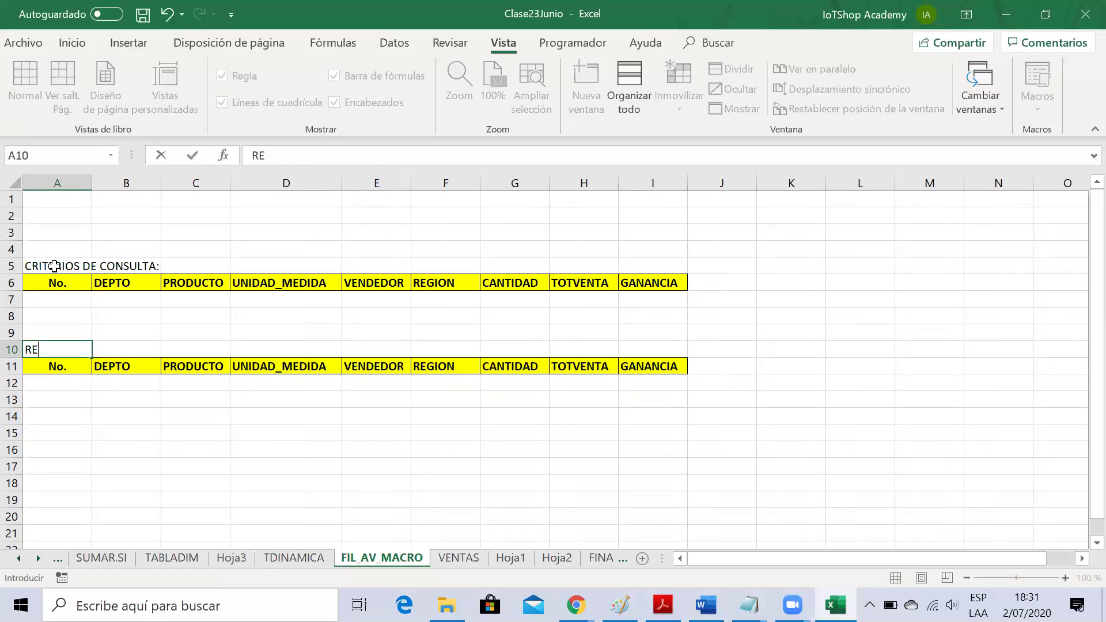
pyautogui.write('SULTADOS D')
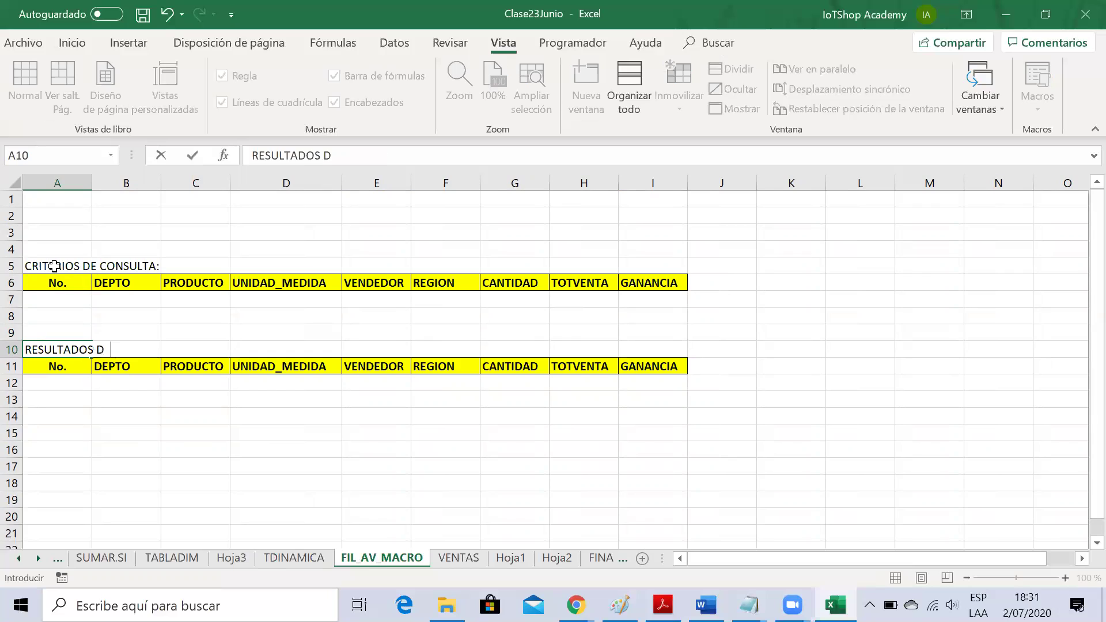
pyautogui.write('E LA CONSULTA:')
pyautogui.press('Return')
pyautogui.press('Down')
pyautogui.press('Down')
pyautogui.press('Down')
pyautogui.press('Down')
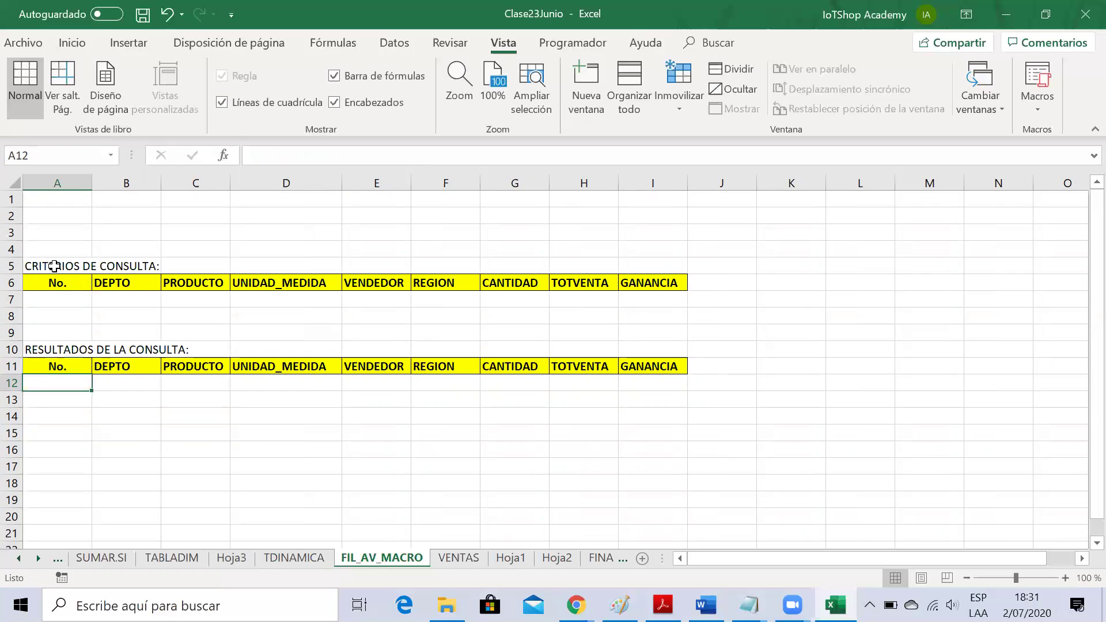
pyautogui.press('Up')
pyautogui.press('Up')
pyautogui.press('Up')
pyautogui.press('Up')
pyautogui.press('Up')
pyautogui.press('Up')
pyautogui.press('Up')
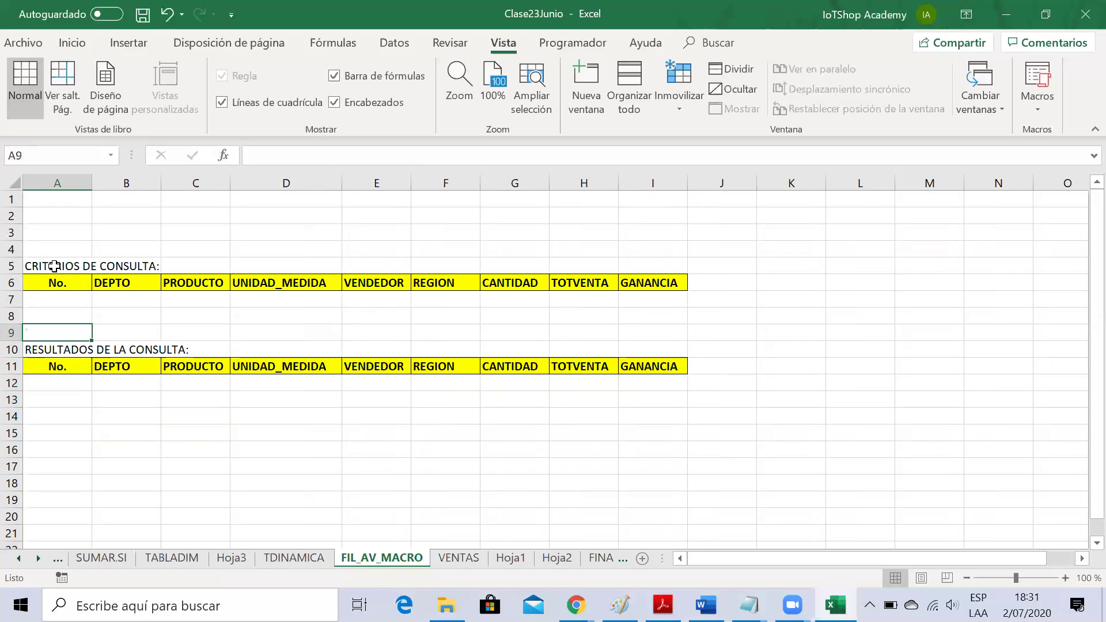
pyautogui.press('Up')
pyautogui.press('Up')
pyautogui.press('Down')
pyautogui.press('Down')
pyautogui.press('Down')
pyautogui.press('Down')
pyautogui.press('Down')
pyautogui.press('Down')
pyautogui.press('Down')
pyautogui.press('Down')
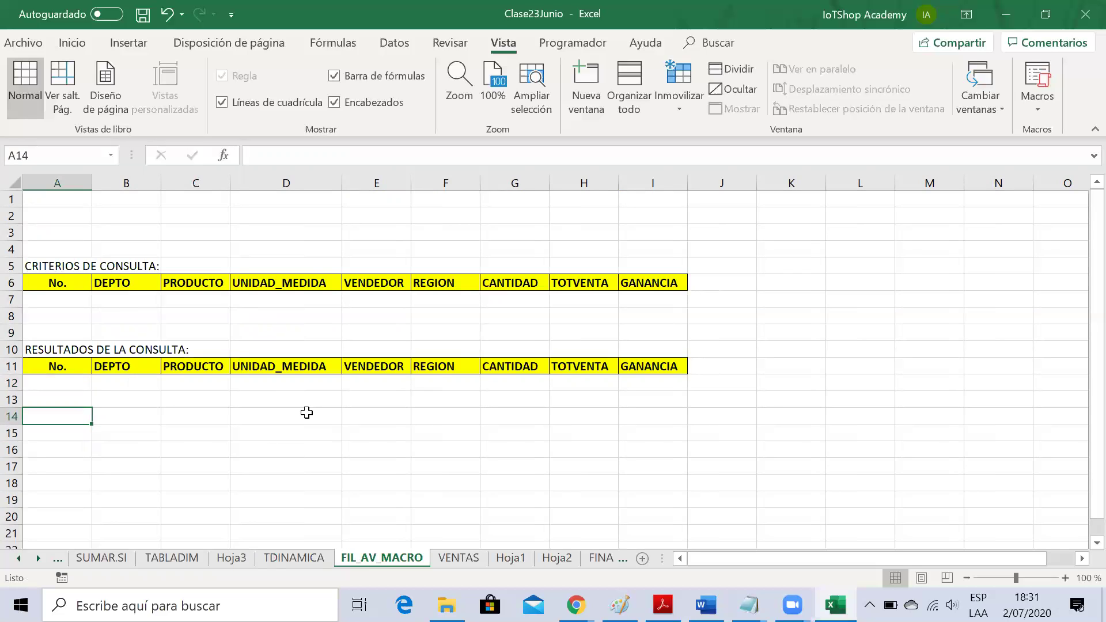
# Step: Name the whole sales table on the TDINAMICA sheet, A1:I21 including its headers, FUENTEVENTAS
pyautogui.click(295, 559)
pyautogui.click(293, 350)
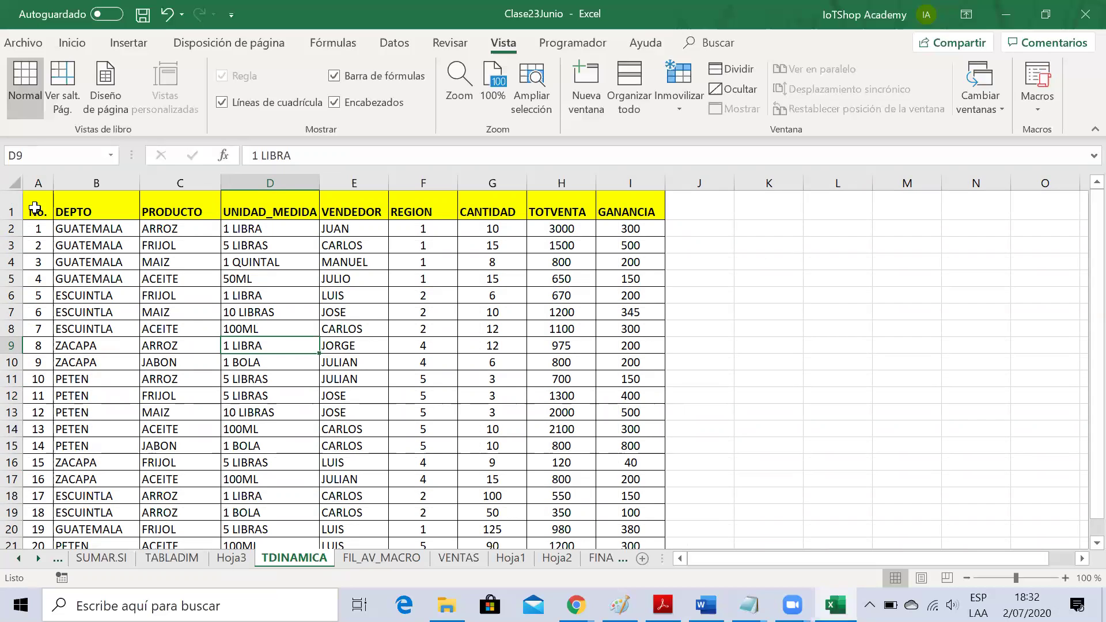
pyautogui.moveTo(35, 209); pyautogui.dragTo(609, 545)
pyautogui.scroll(-1, 1081, 550)
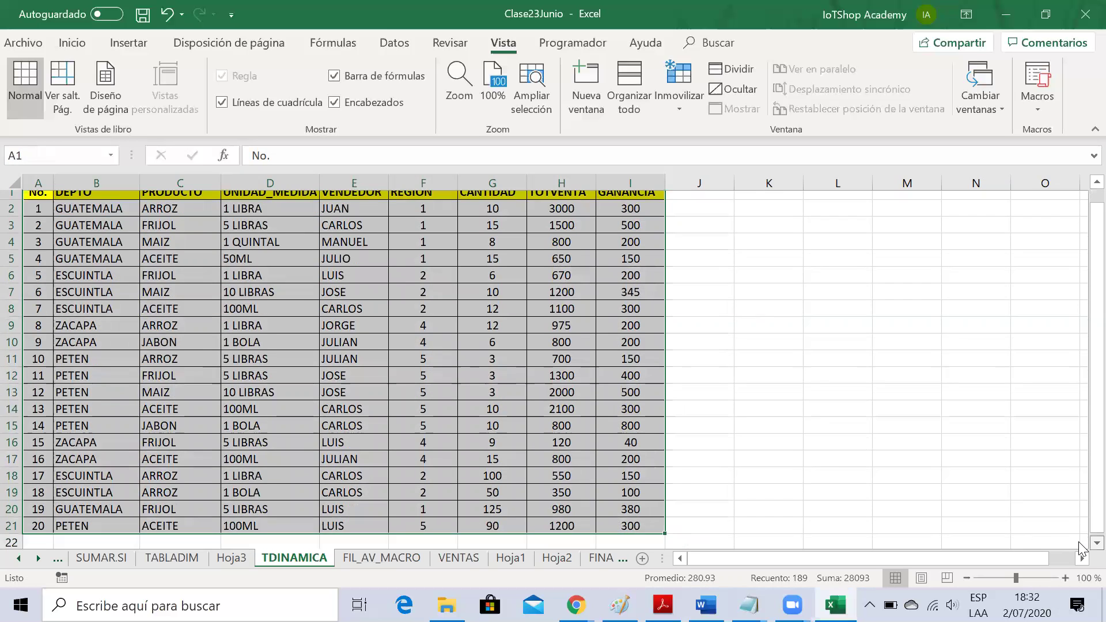
pyautogui.moveTo(1081, 539); pyautogui.dragTo(1082, 480)
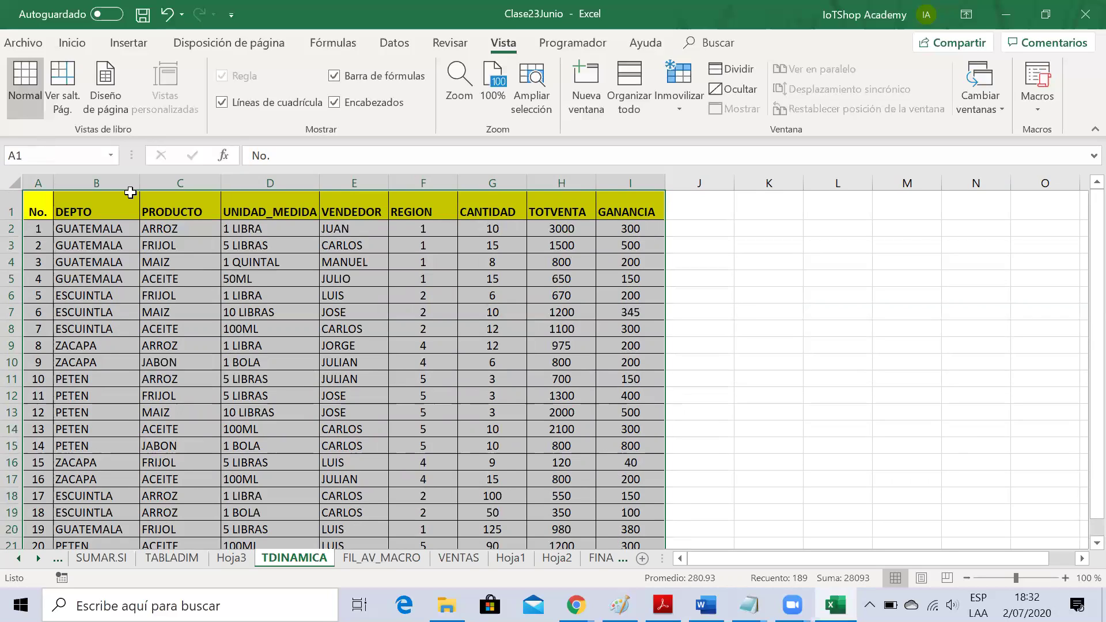
pyautogui.click(45, 151)
pyautogui.write('FUENTEVENTAS')
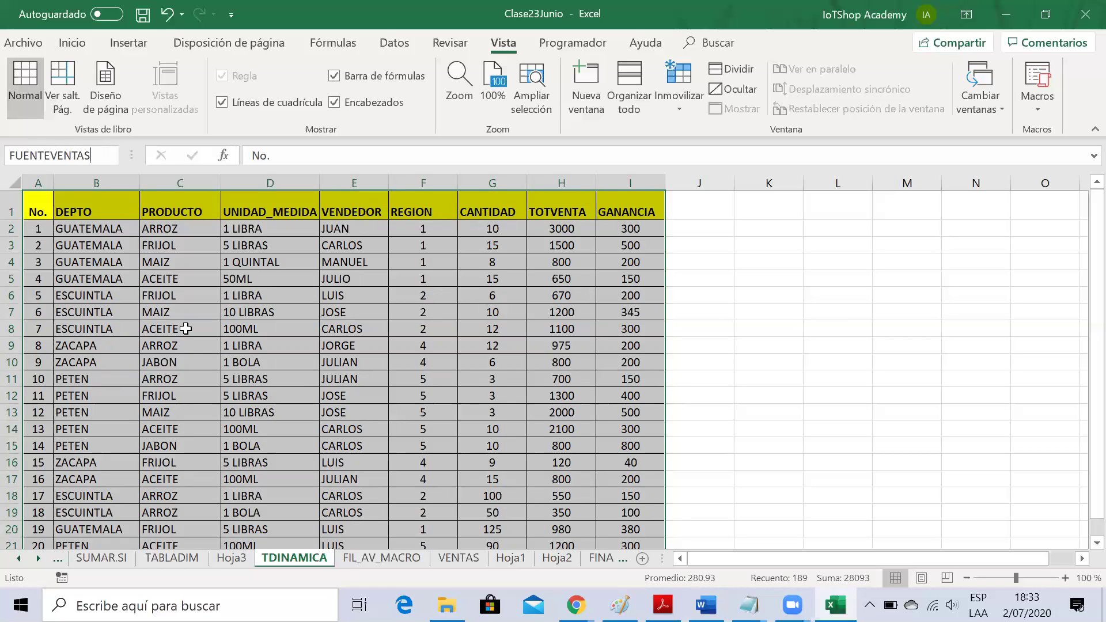
pyautogui.press('Return')
pyautogui.click(276, 332)
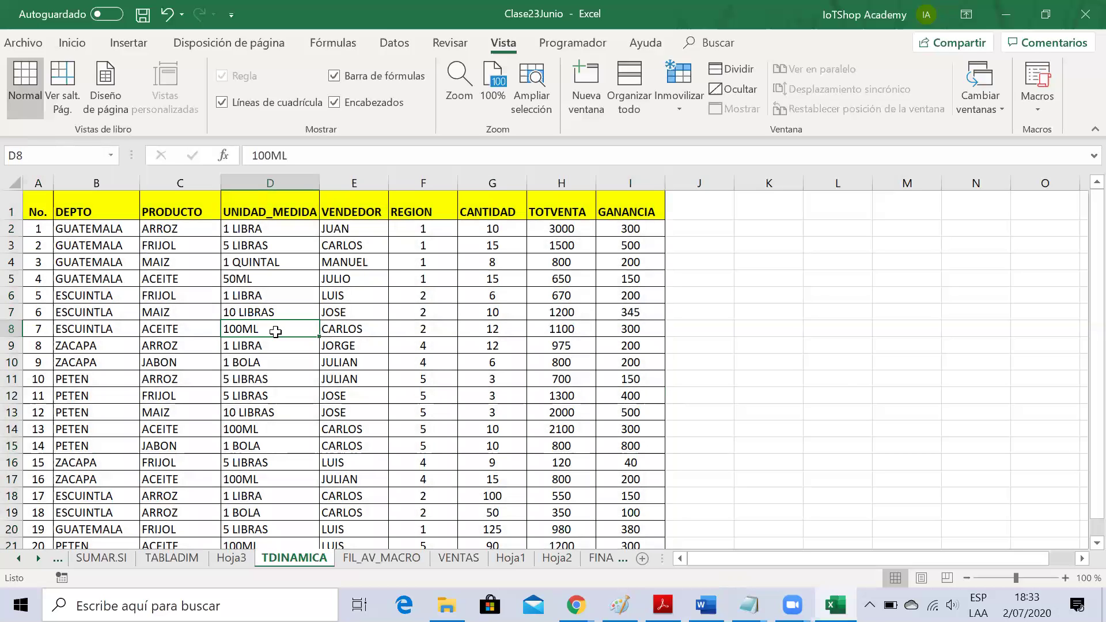
# Step: Examine which reference or name is displayed for single cells and partial ranges inside the sales table
pyautogui.click(417, 389)
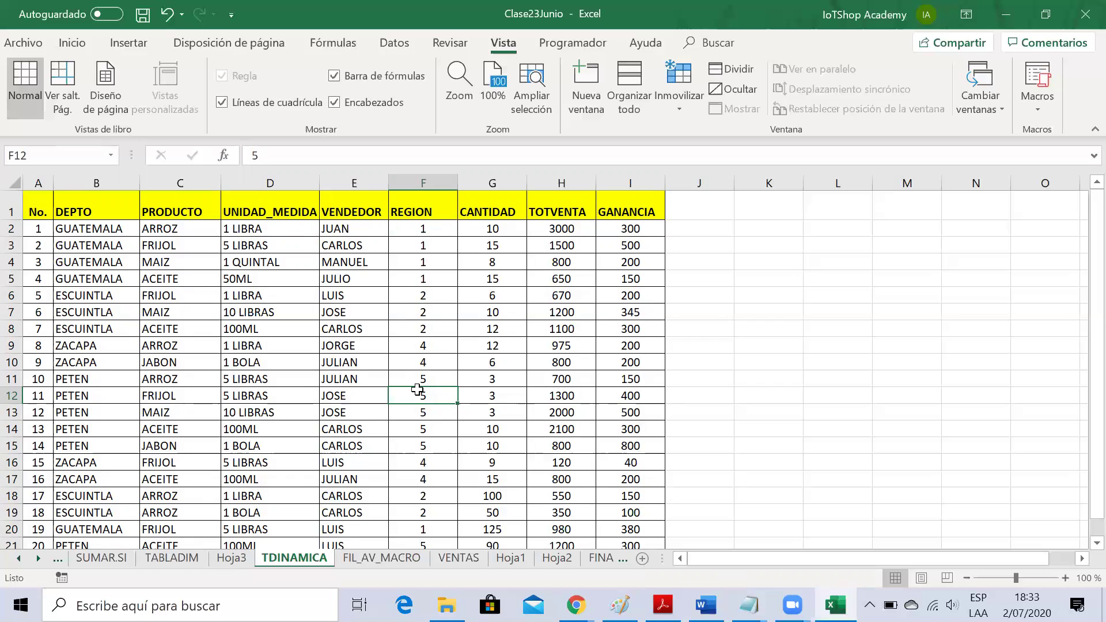
pyautogui.click(428, 299)
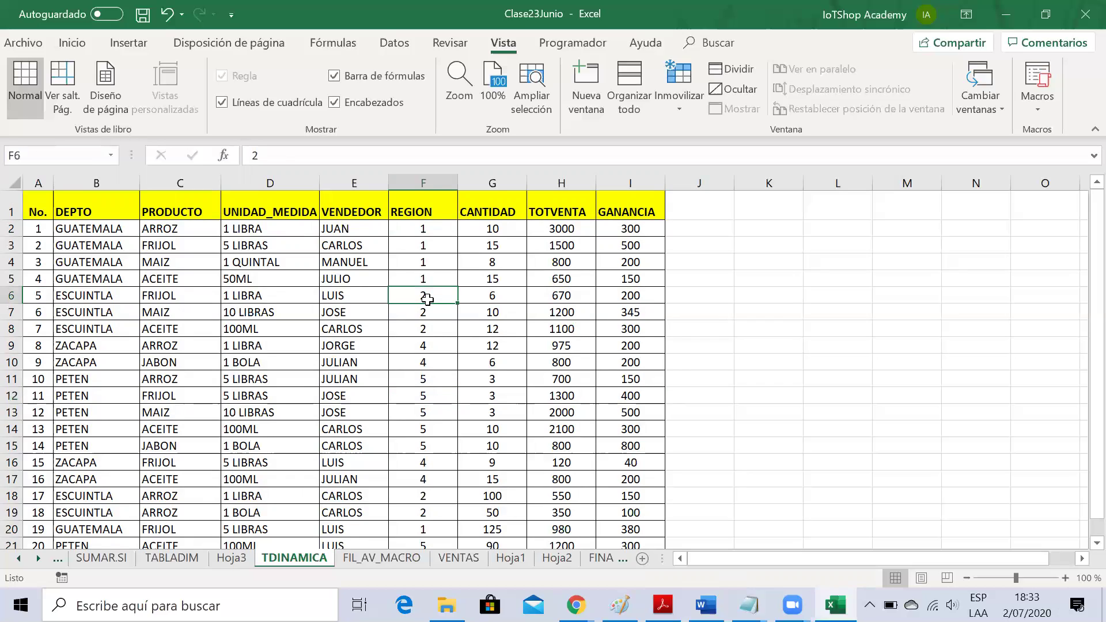
pyautogui.click(256, 341)
pyautogui.click(280, 449)
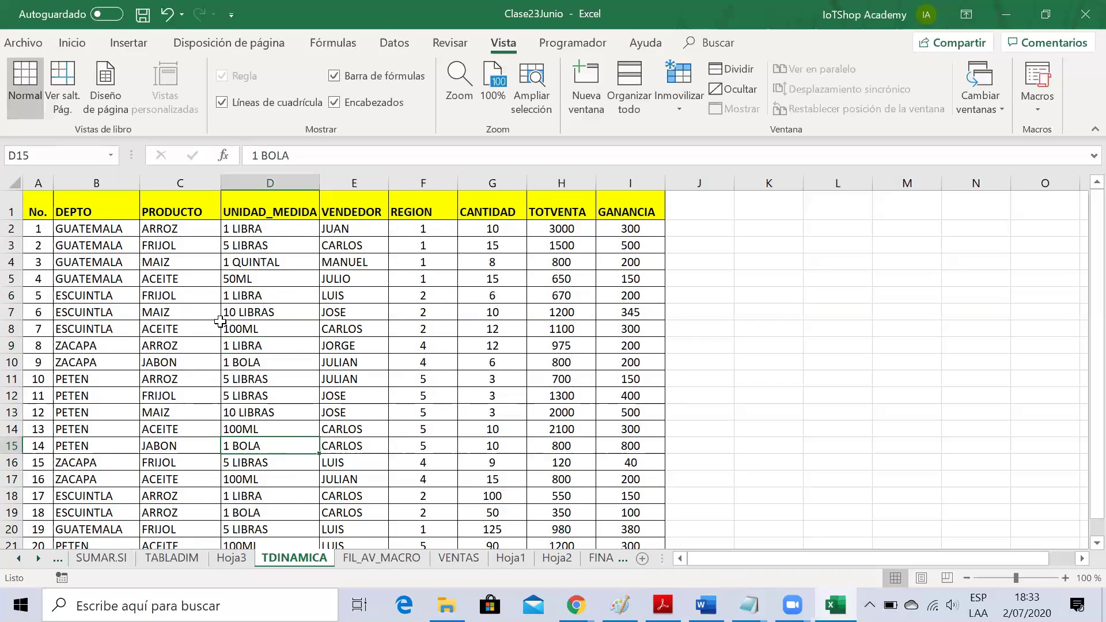
pyautogui.click(208, 308)
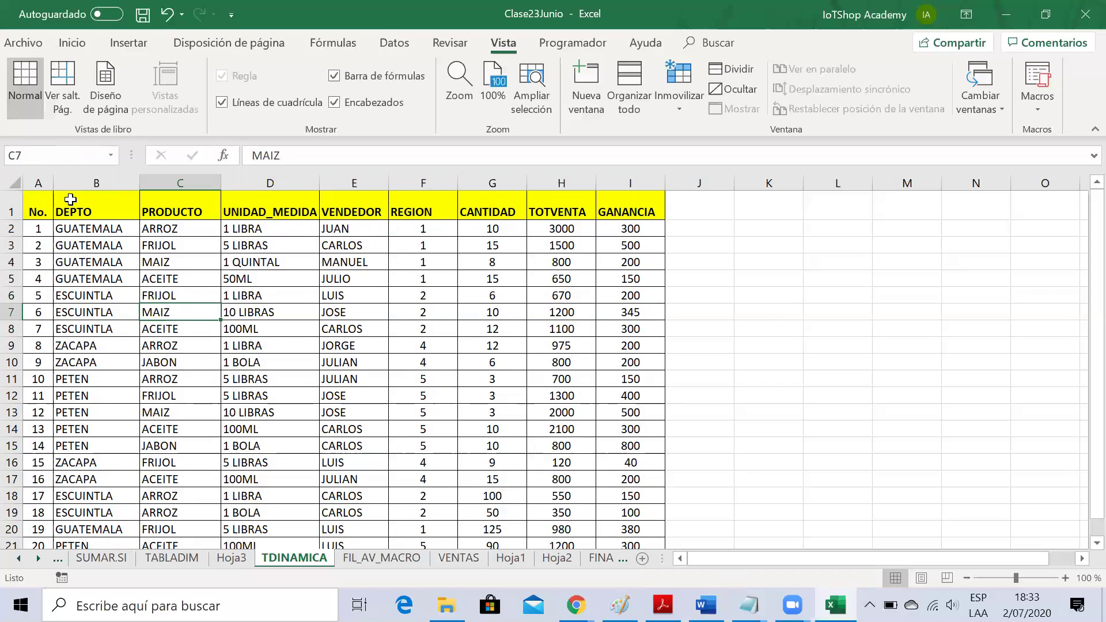
pyautogui.click(267, 312)
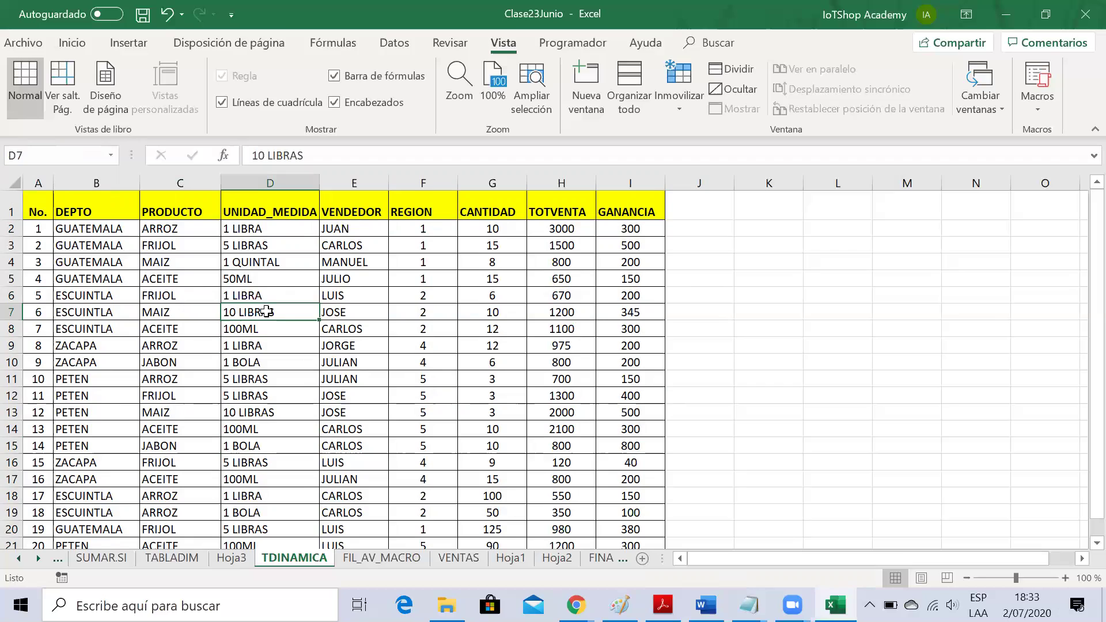
pyautogui.click(445, 275)
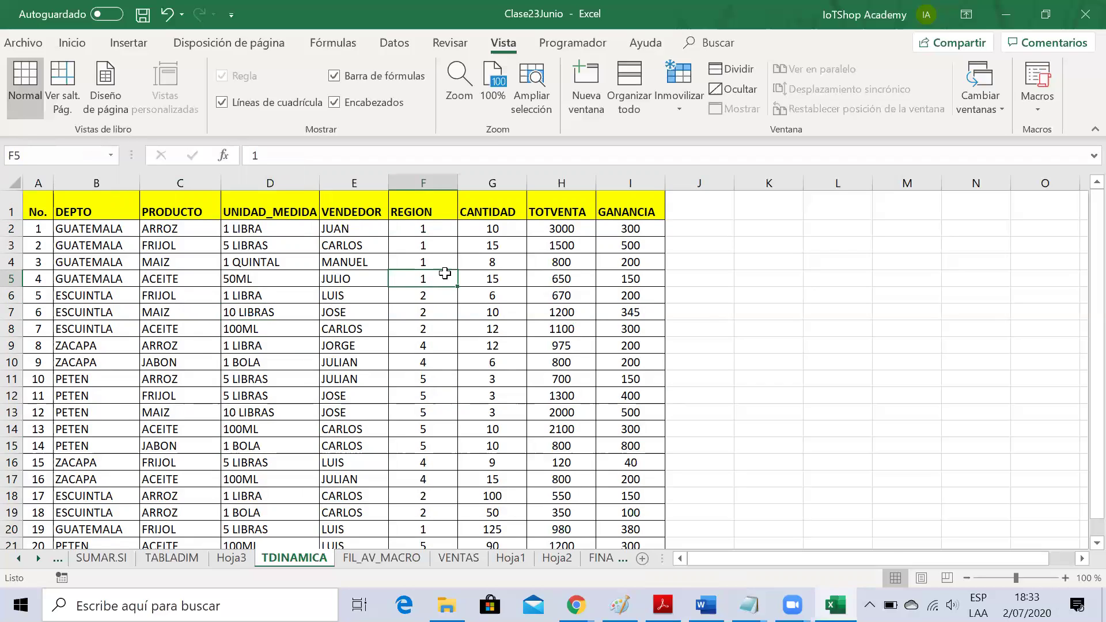
pyautogui.click(167, 429)
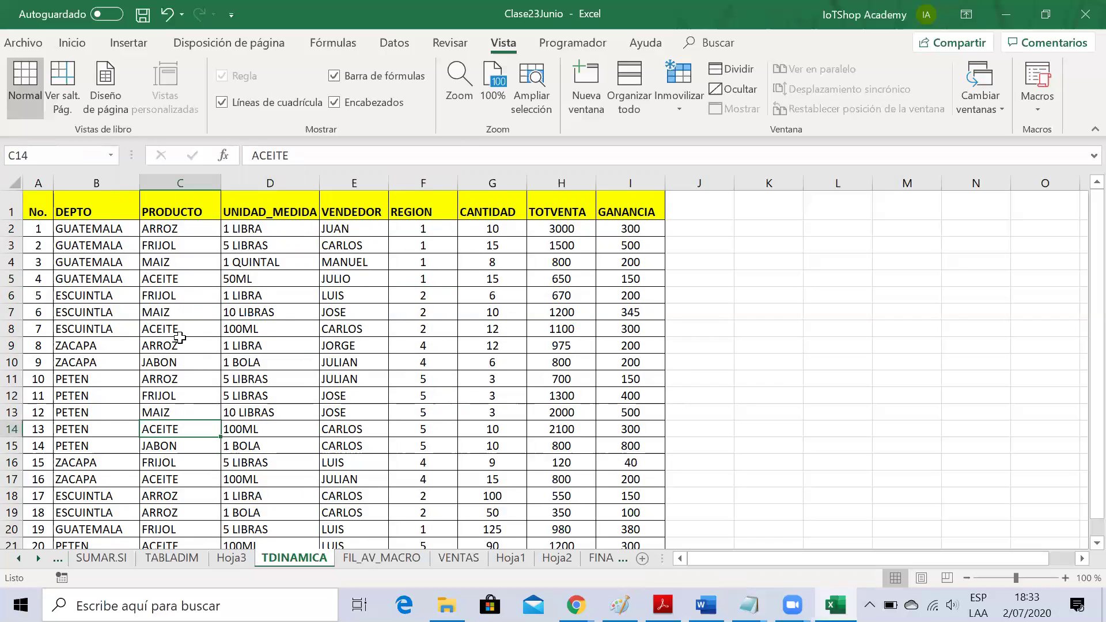
pyautogui.moveTo(166, 261); pyautogui.dragTo(422, 472)
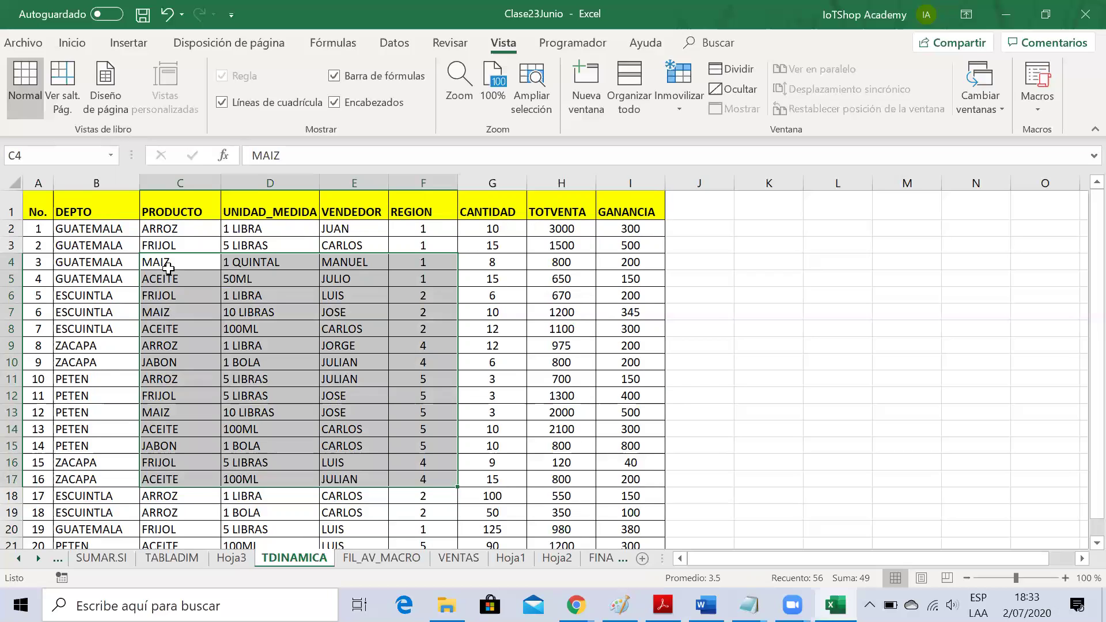
pyautogui.click(529, 367)
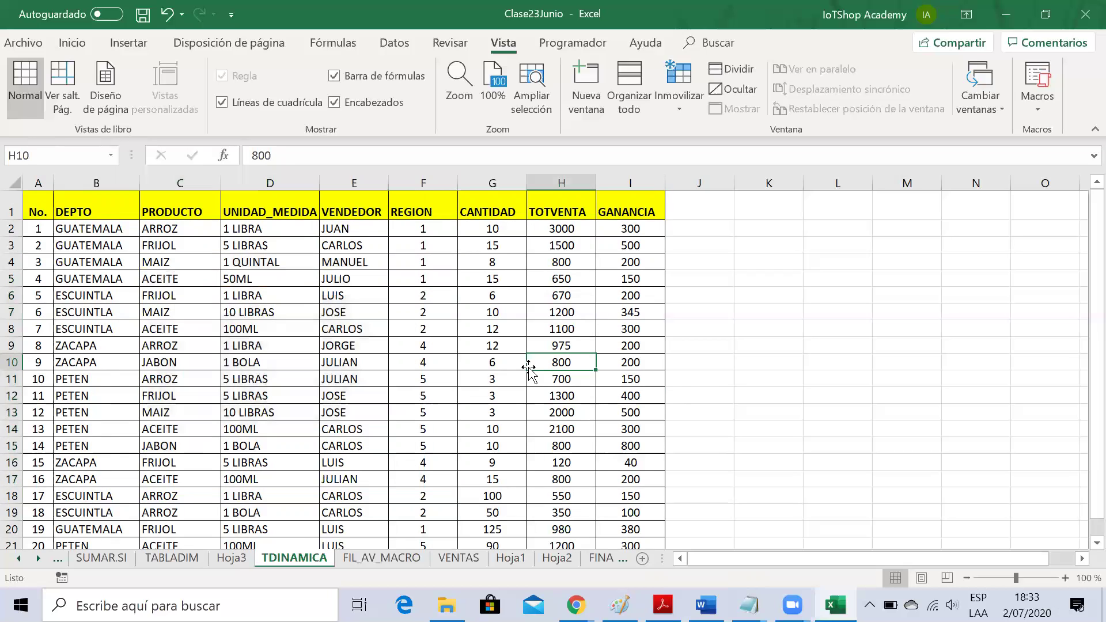
pyautogui.moveTo(433, 279); pyautogui.dragTo(642, 457)
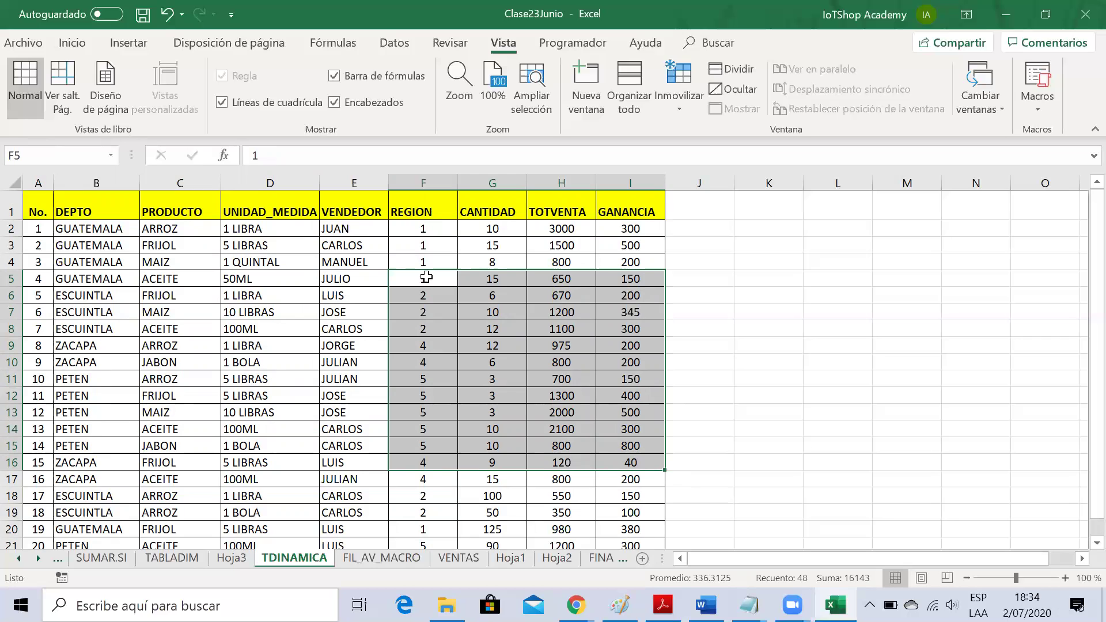
pyautogui.click(147, 260)
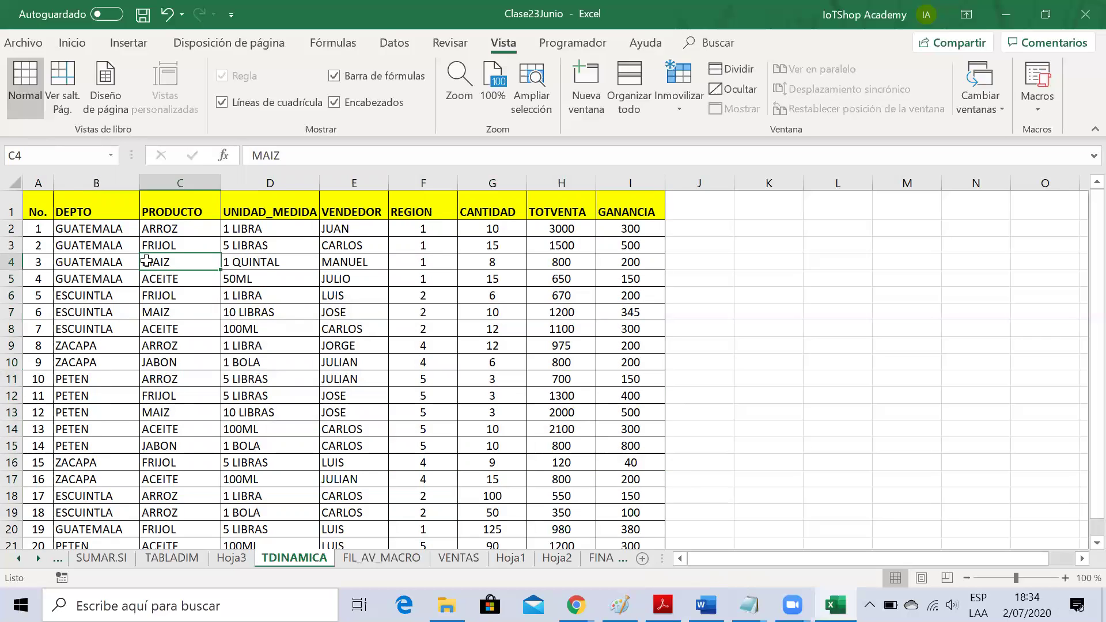
# Step: Select the whole sales table A1:I21 and compare its displayed range name with that of partial selections starting at A1
pyautogui.moveTo(38, 212); pyautogui.dragTo(608, 541)
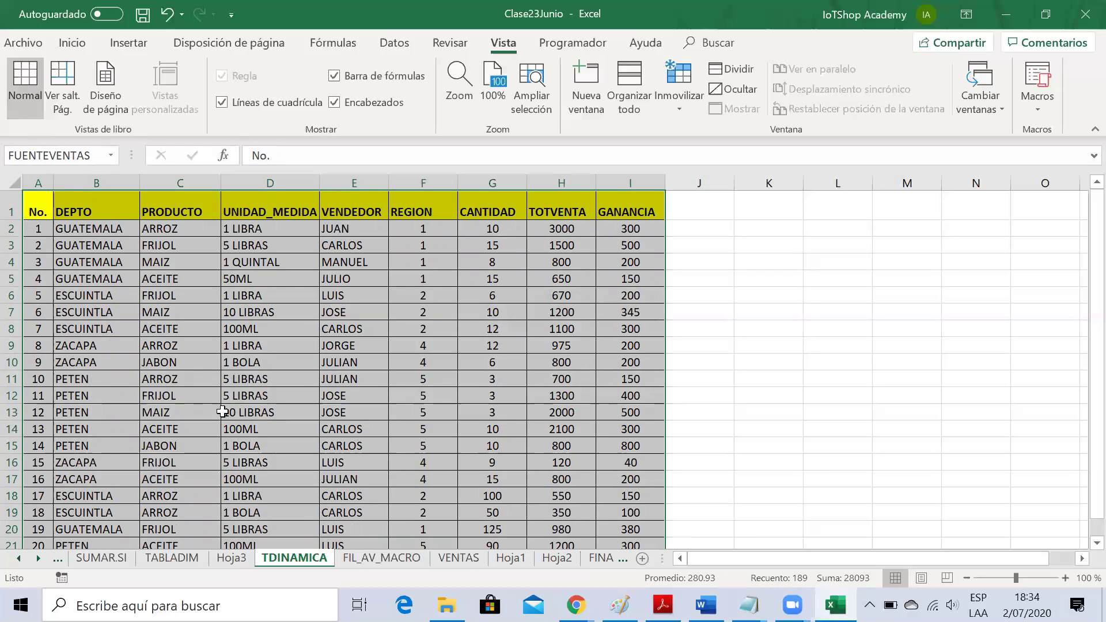
pyautogui.click(170, 316)
pyautogui.moveTo(31, 212); pyautogui.dragTo(98, 287)
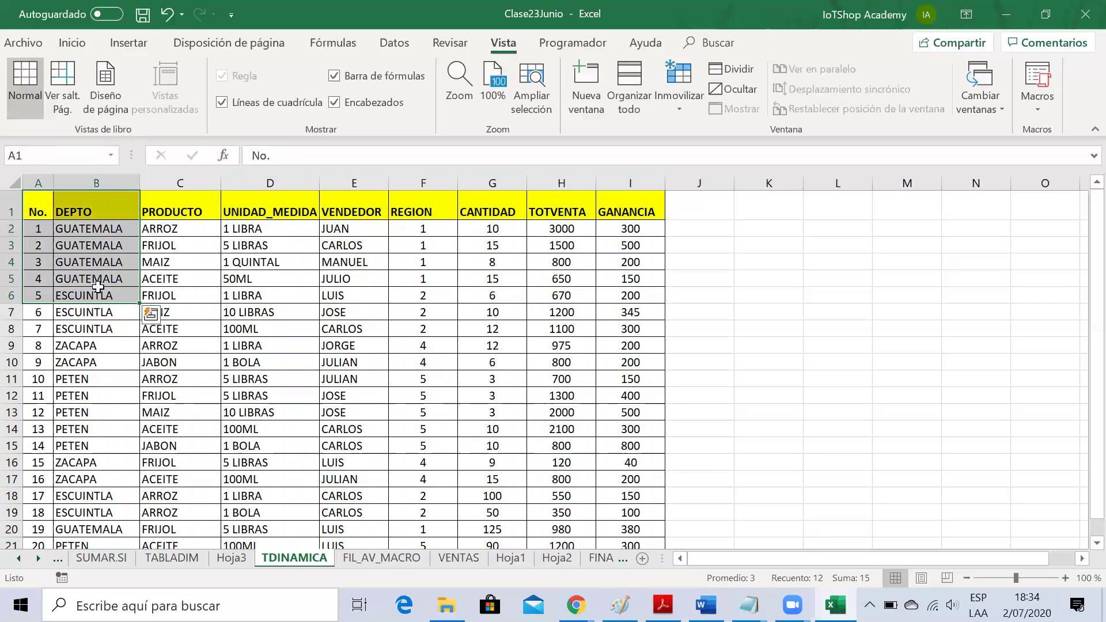
pyautogui.click(199, 294)
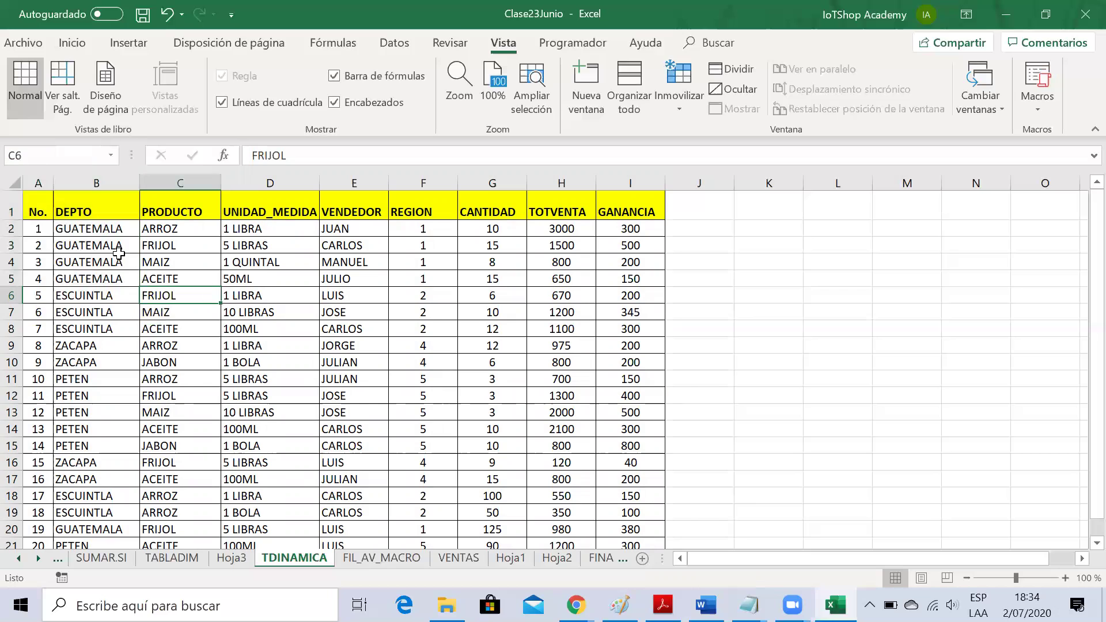
pyautogui.moveTo(40, 210); pyautogui.dragTo(243, 408)
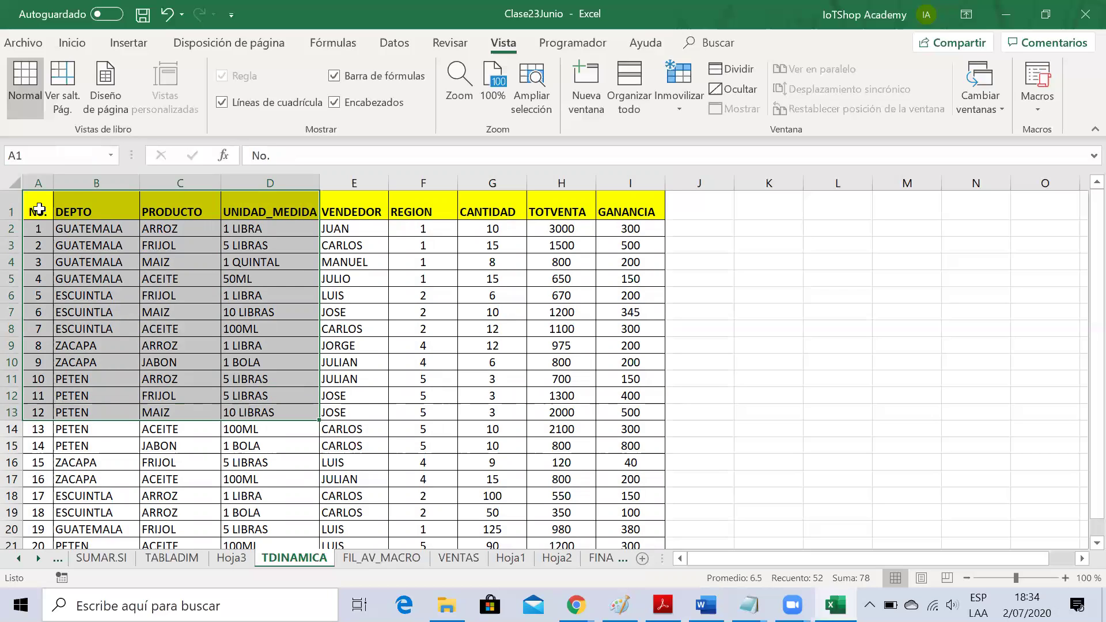
pyautogui.click(393, 378)
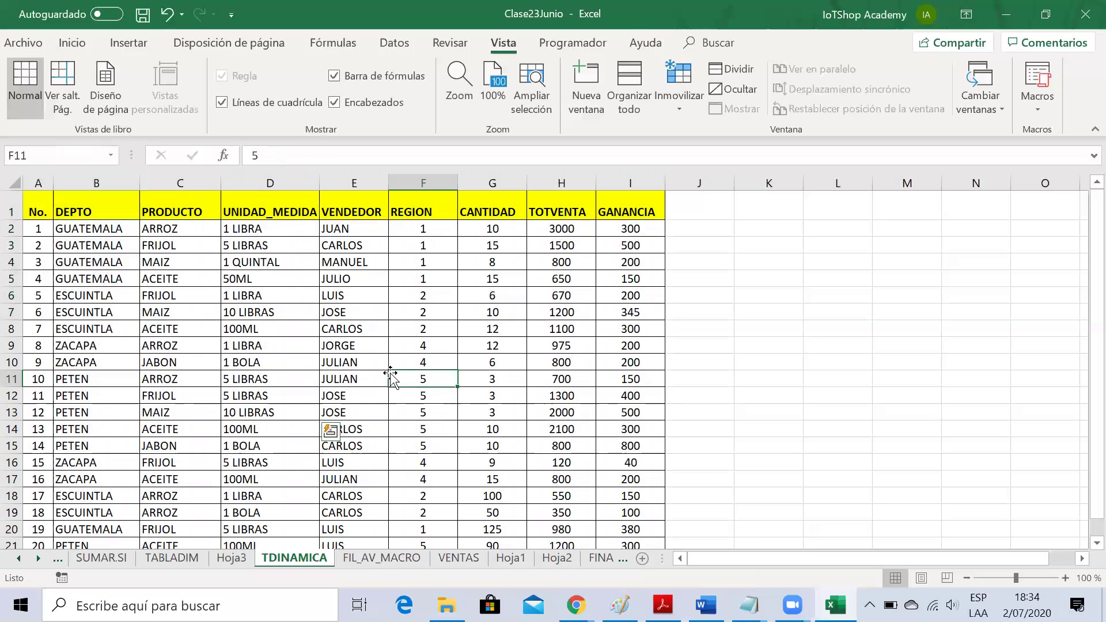
pyautogui.moveTo(38, 203); pyautogui.dragTo(601, 545)
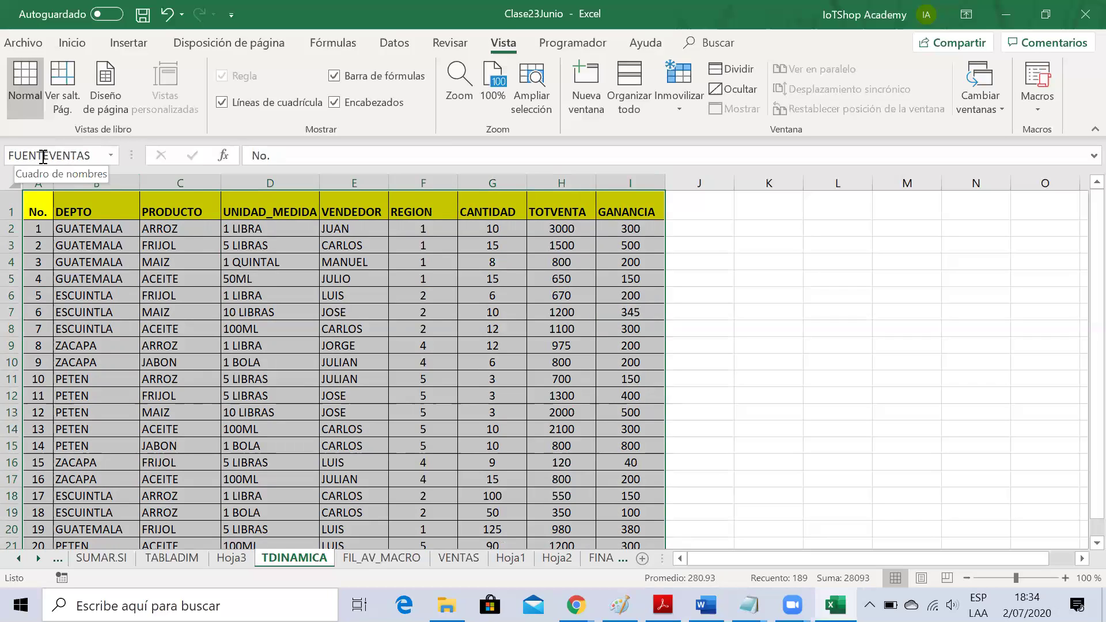
pyautogui.click(345, 343)
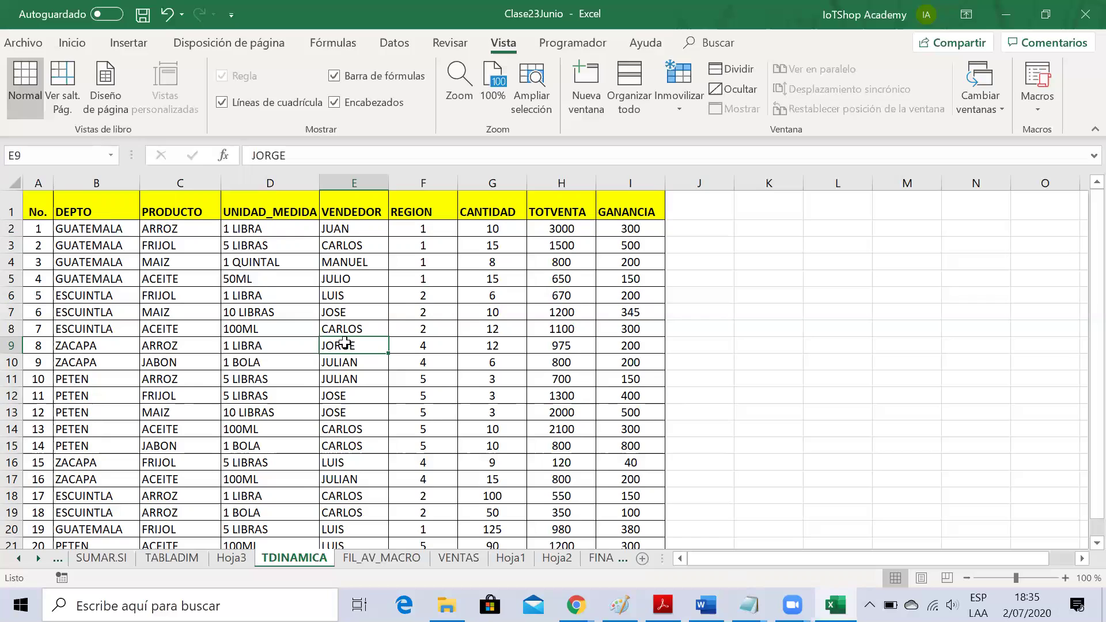
# Step: Return to the FIL_AV_MACRO sheet and make empty cell G4 the active cell
pyautogui.click(385, 558)
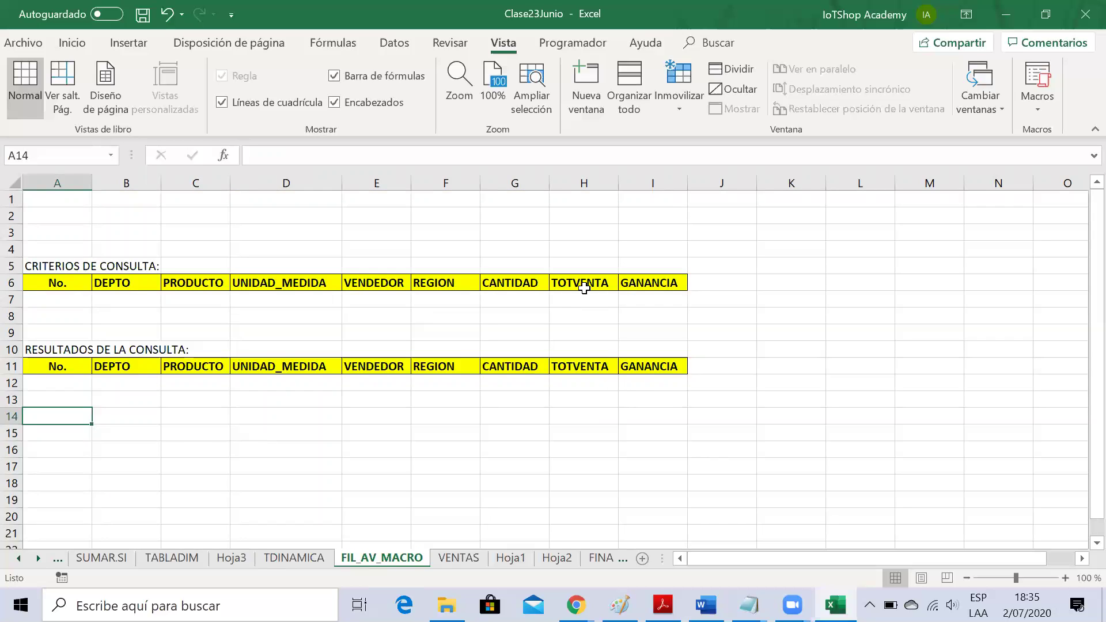
pyautogui.click(522, 249)
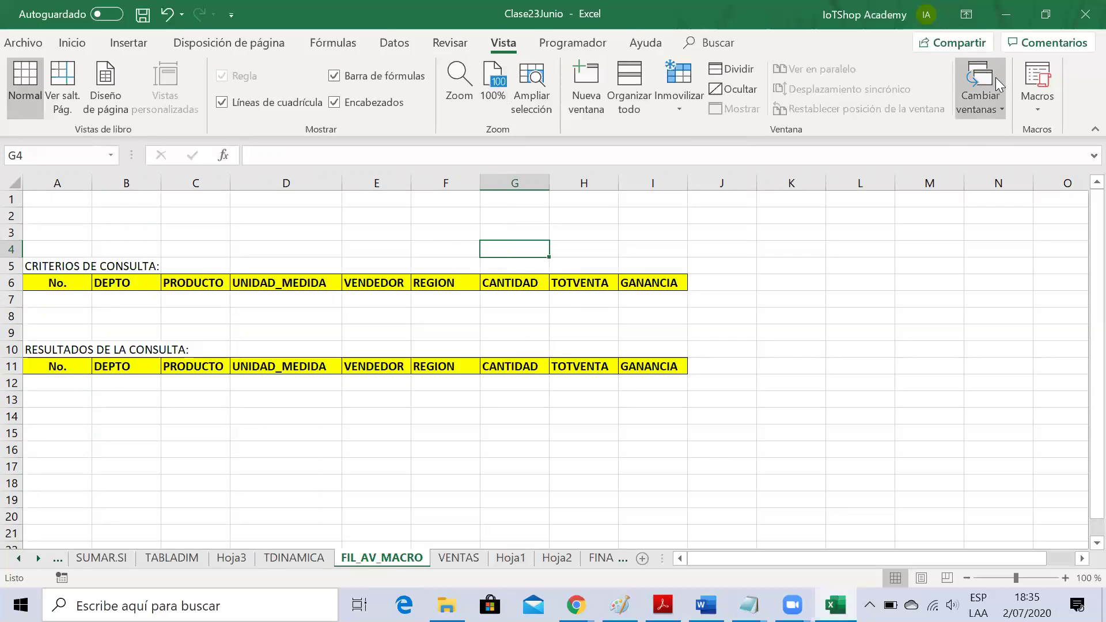
# Step: Start recording a macro named FiltroAvanzado, stored in this workbook
pyautogui.click(1040, 107)
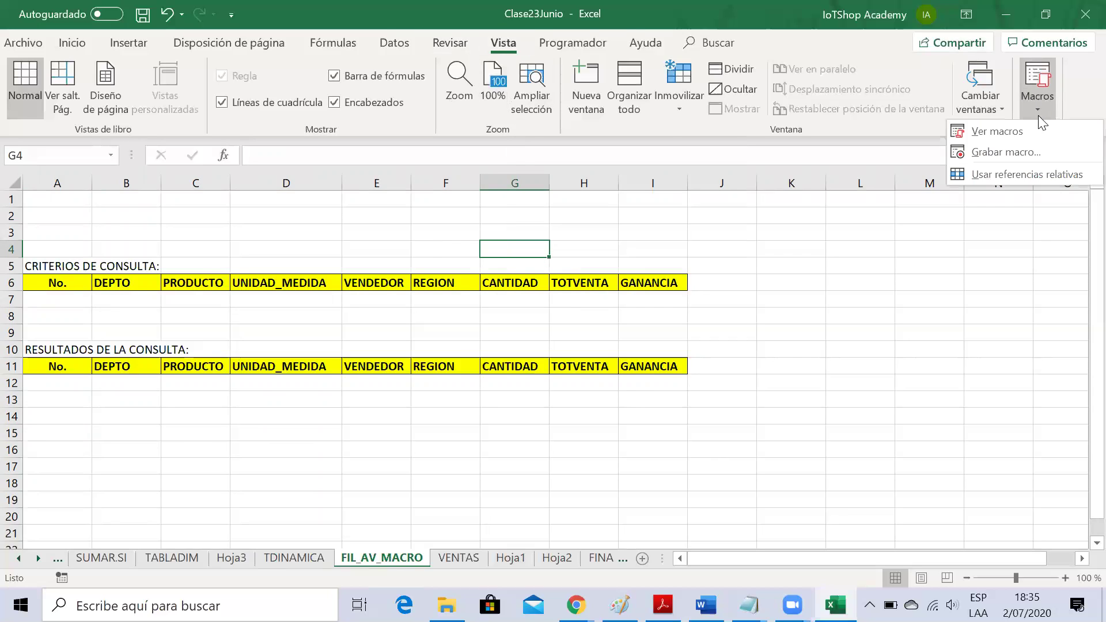
pyautogui.click(1006, 151)
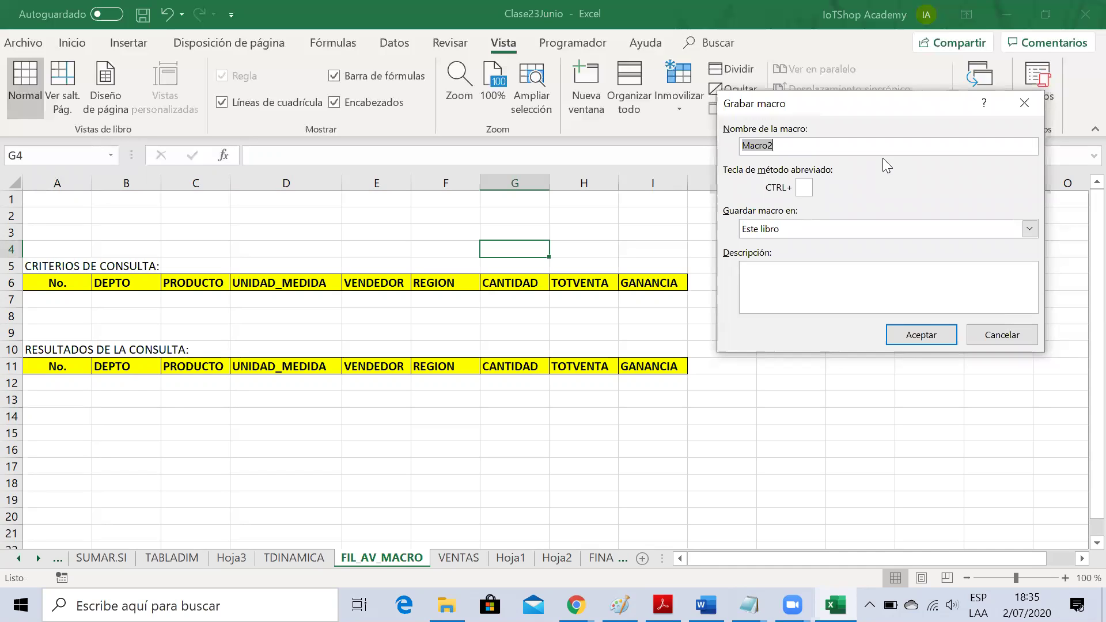
pyautogui.write('FiltroAvanzado')
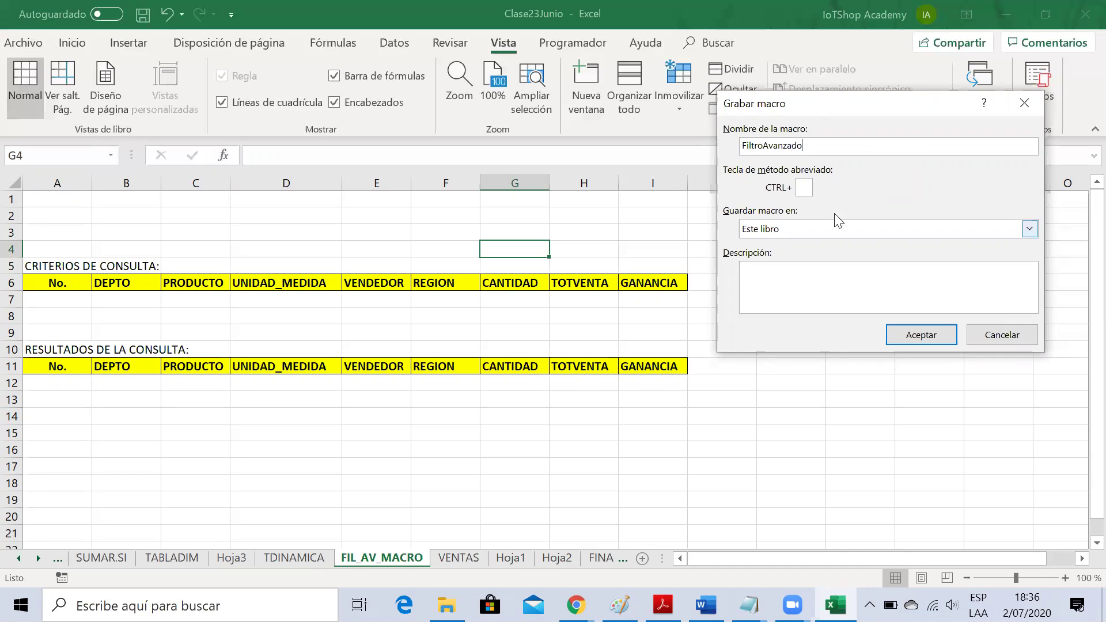
pyautogui.click(921, 337)
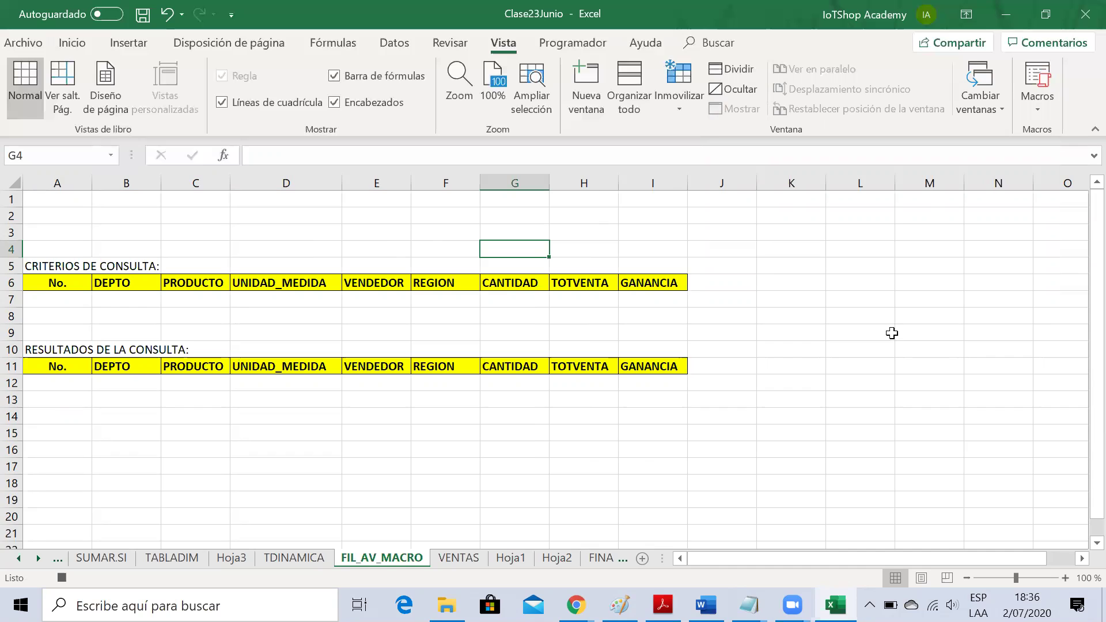
# Step: Set up an advanced filter with FUENTEVENTAS as the list range and A6:I7 on FIL_AV_MACRO as the criteria range
pyautogui.click(394, 44)
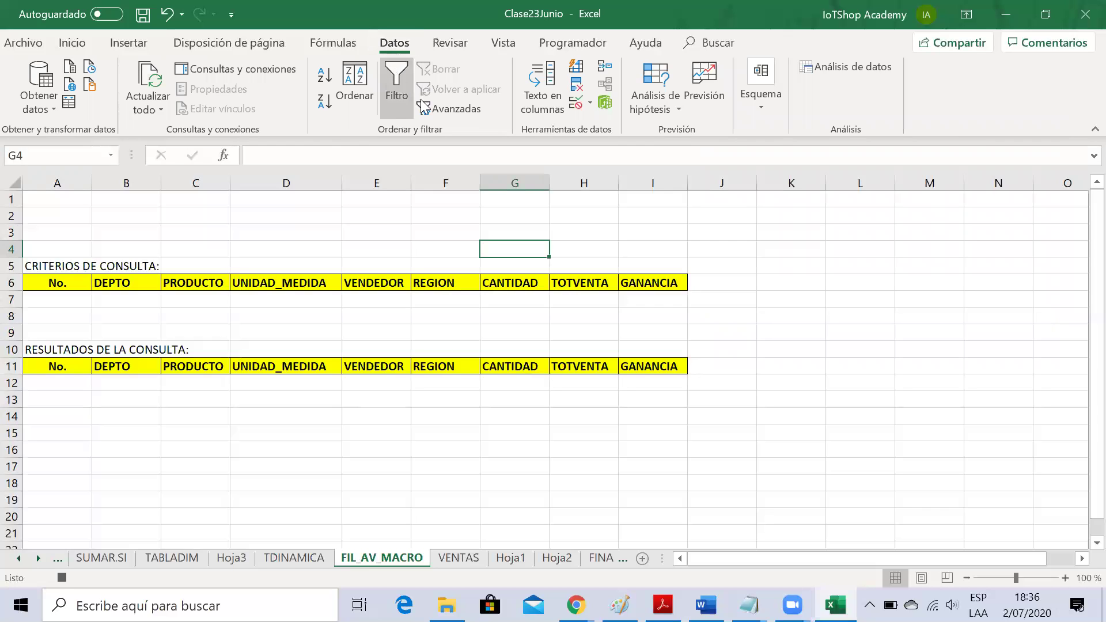
pyautogui.click(456, 109)
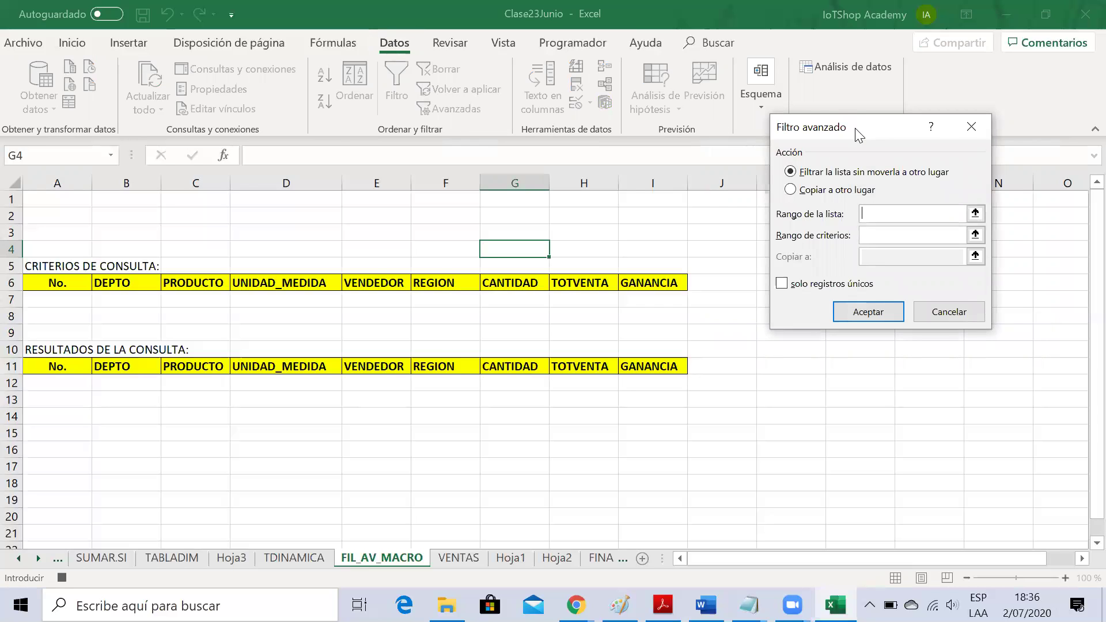
pyautogui.moveTo(859, 133); pyautogui.dragTo(809, 119)
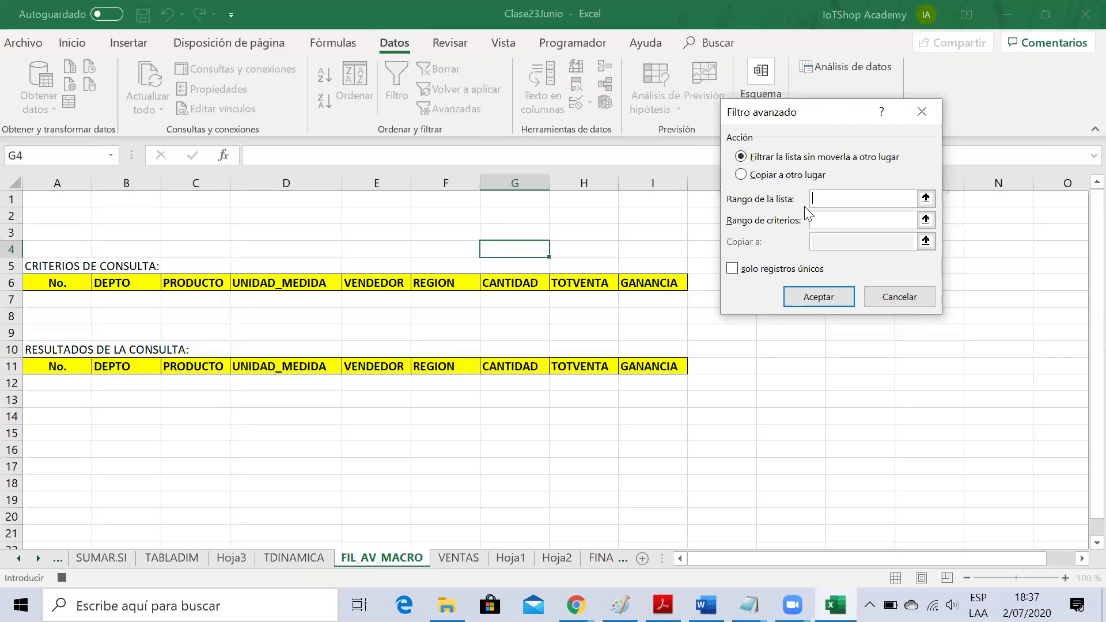
pyautogui.write('UENTEVENTAS')
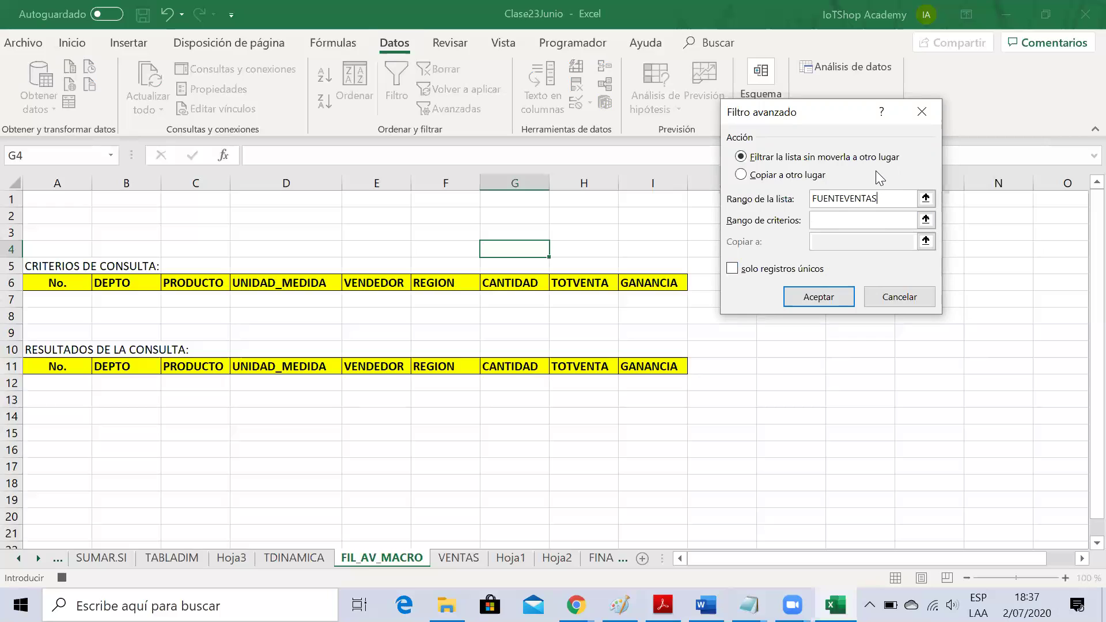
pyautogui.click(861, 224)
pyautogui.click(925, 220)
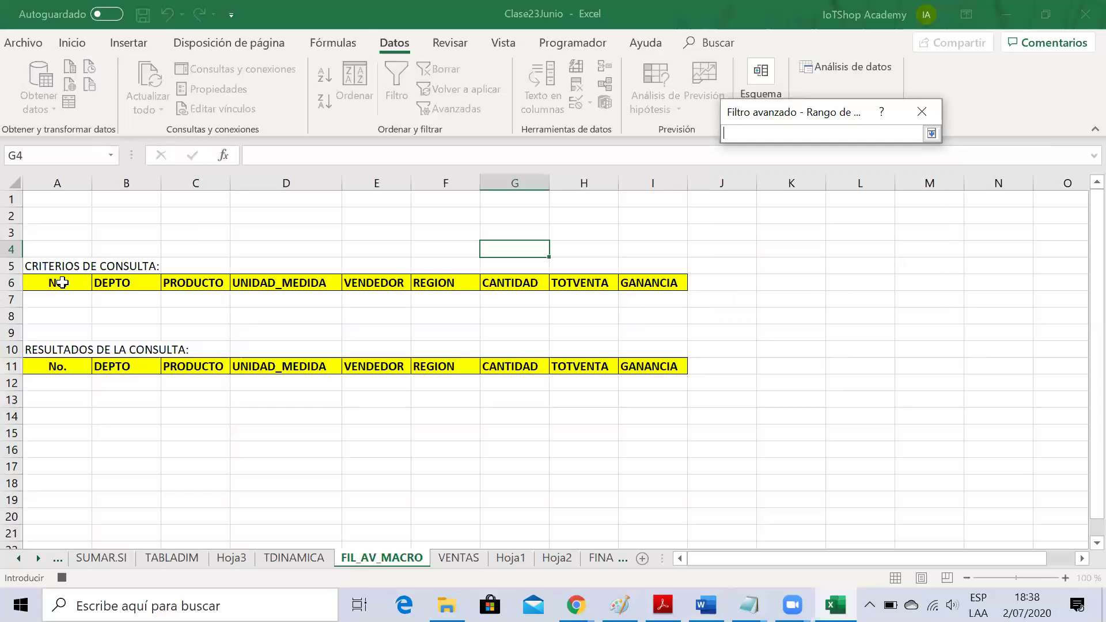
pyautogui.moveTo(62, 282); pyautogui.dragTo(639, 299)
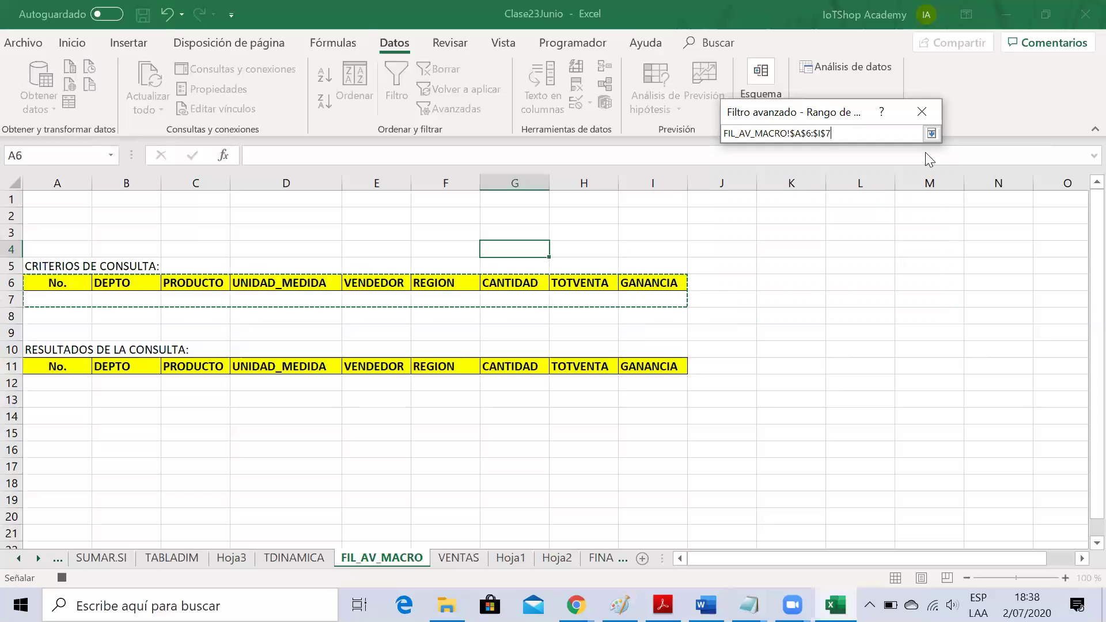
pyautogui.click(932, 134)
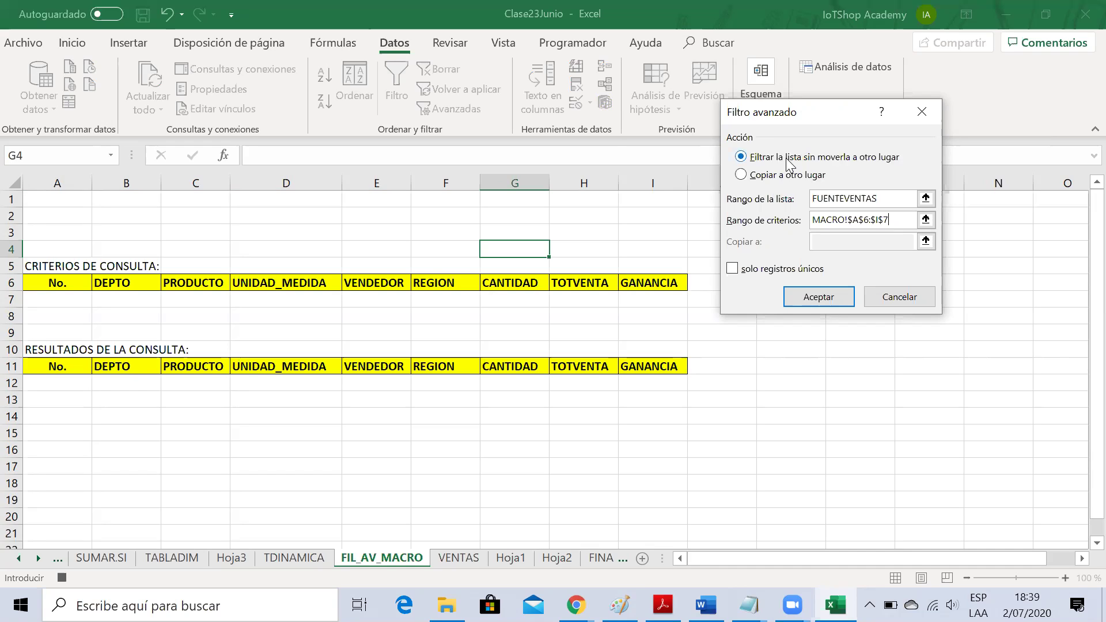
# Step: Set the advanced filter to copy its output to the results header row A11:I11 and run it
pyautogui.click(741, 176)
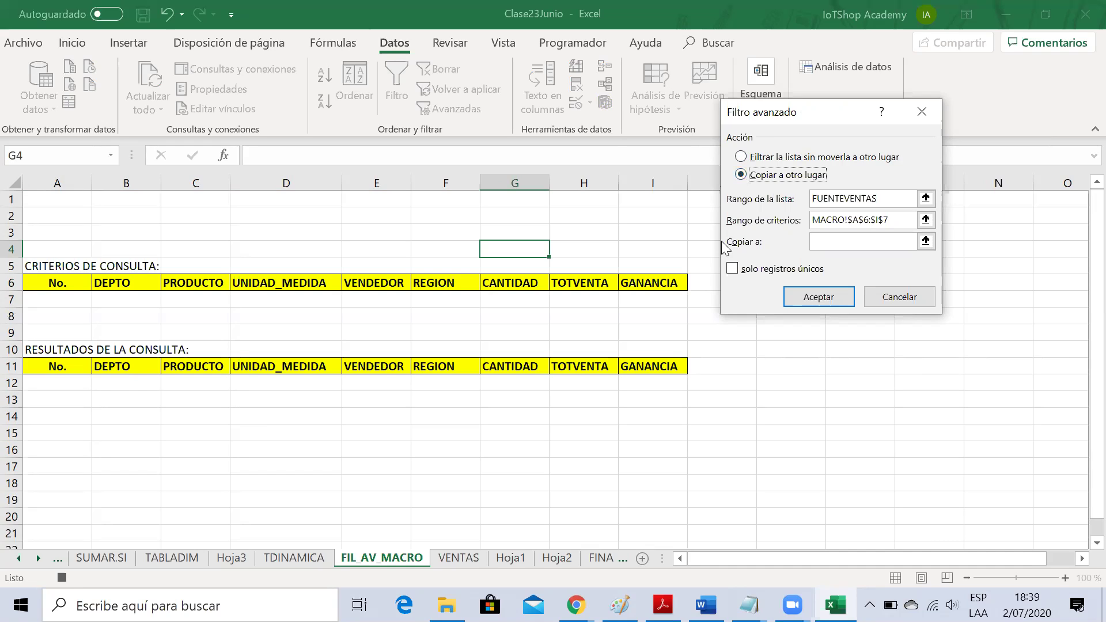
pyautogui.click(849, 243)
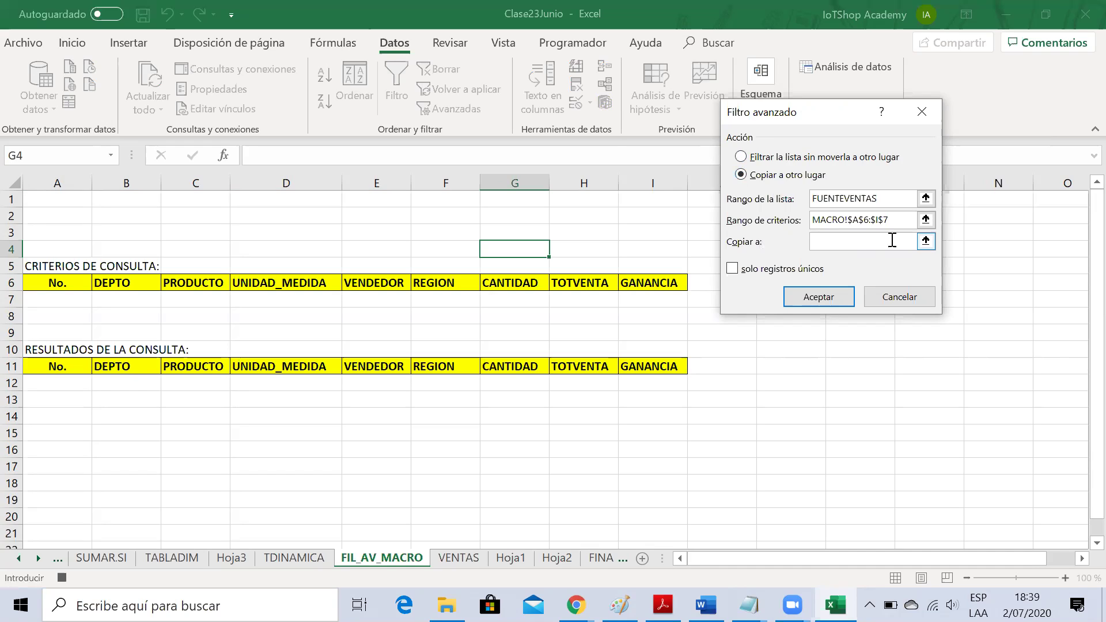
pyautogui.click(926, 240)
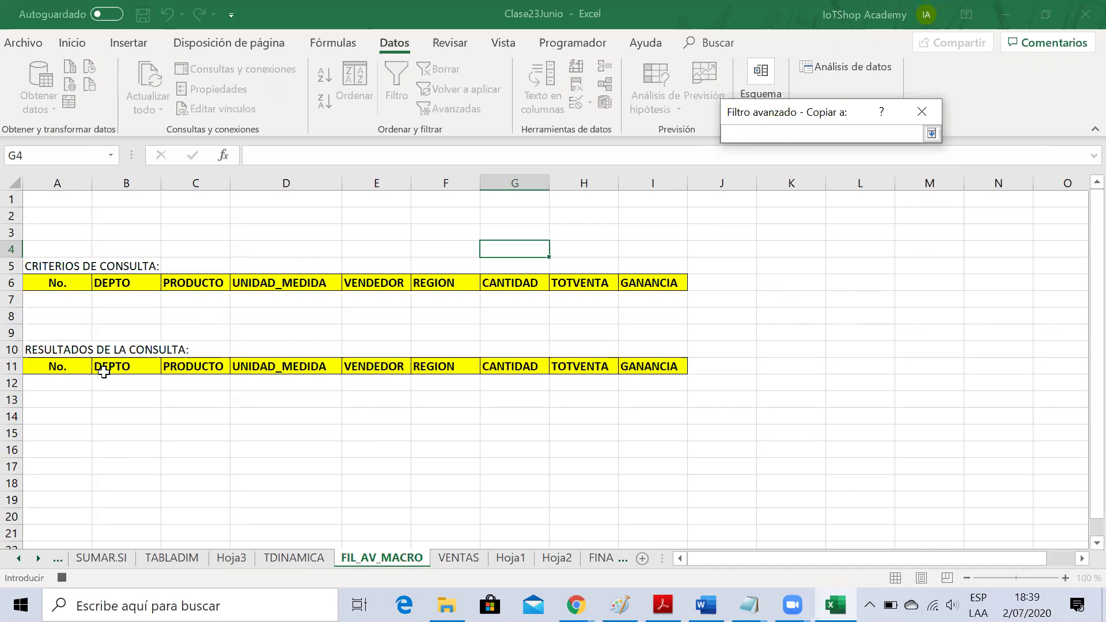
pyautogui.moveTo(51, 365); pyautogui.dragTo(636, 370)
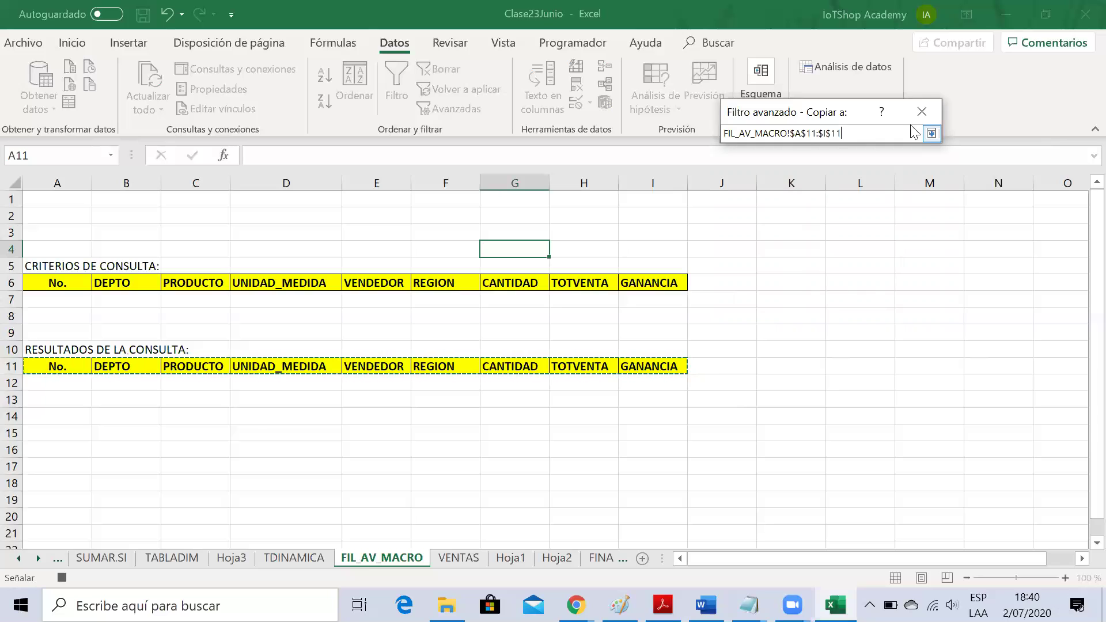
pyautogui.click(931, 134)
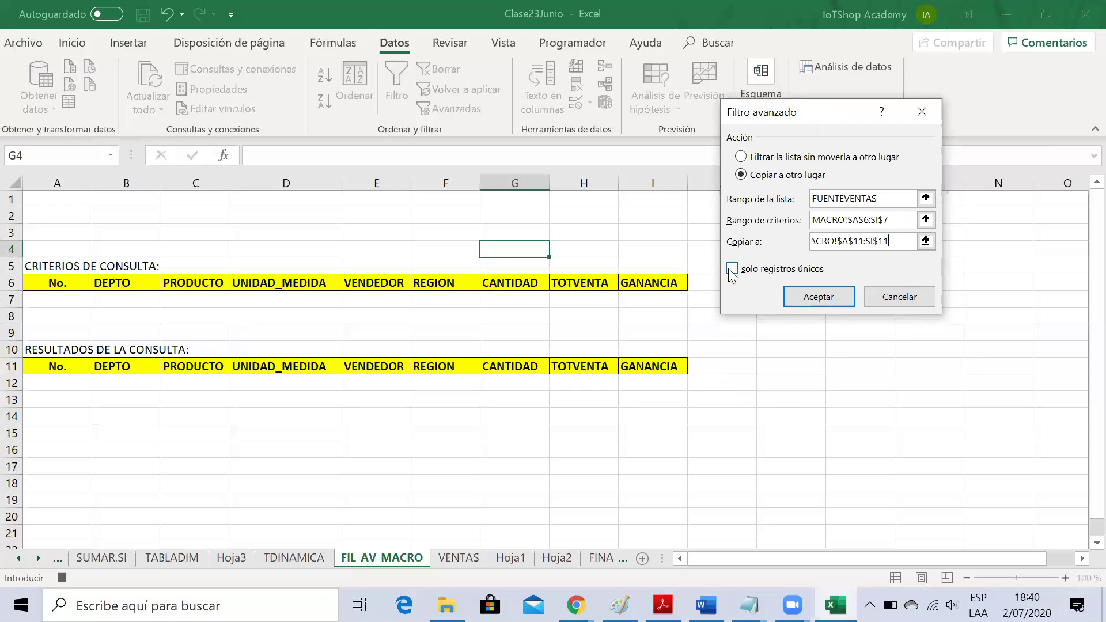
pyautogui.click(815, 298)
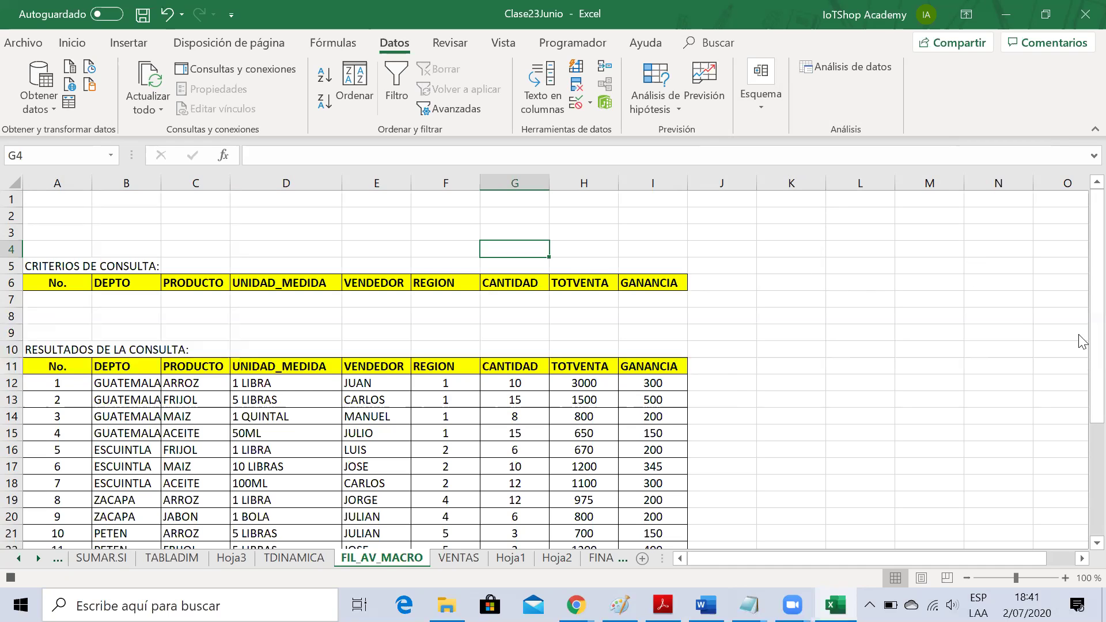
# Step: Make empty cell H4 the active cell and stop recording the macro
pyautogui.moveTo(1083, 343)
pyautogui.mouseDown()
pyautogui.moveTo(1082, 476)
pyautogui.moveTo(1082, 321)
pyautogui.mouseUp()
pyautogui.click(587, 251)
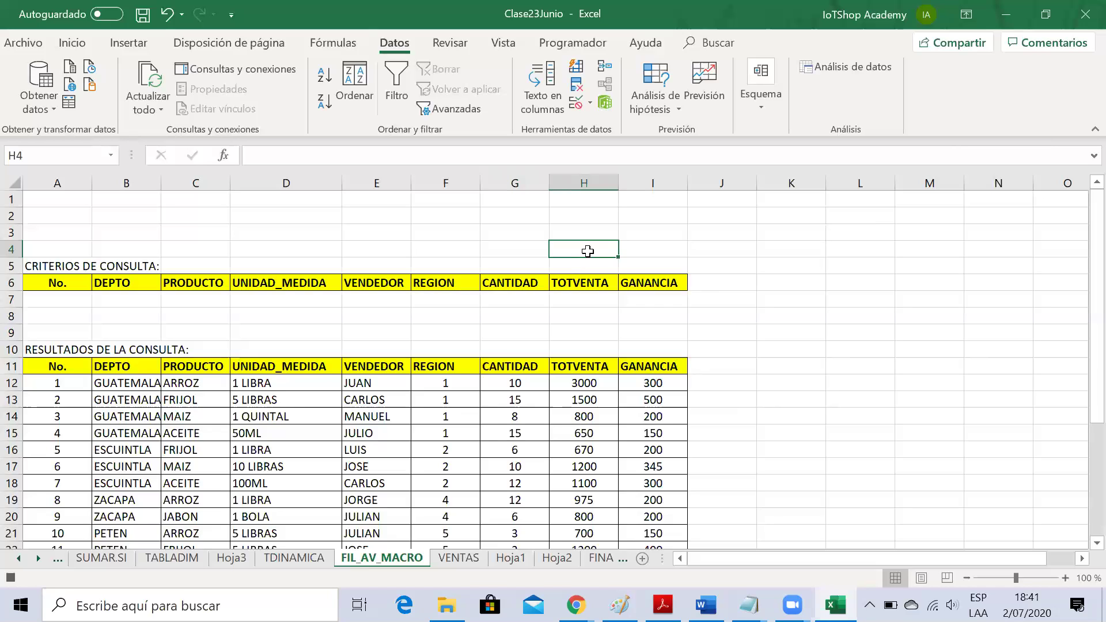
pyautogui.click(503, 43)
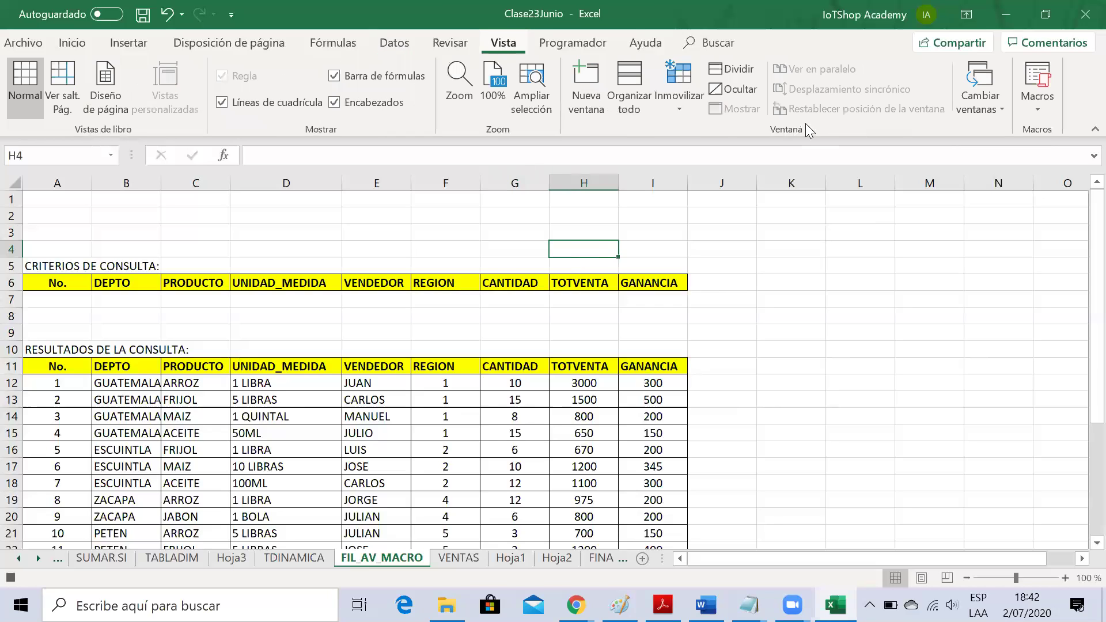
pyautogui.click(1039, 111)
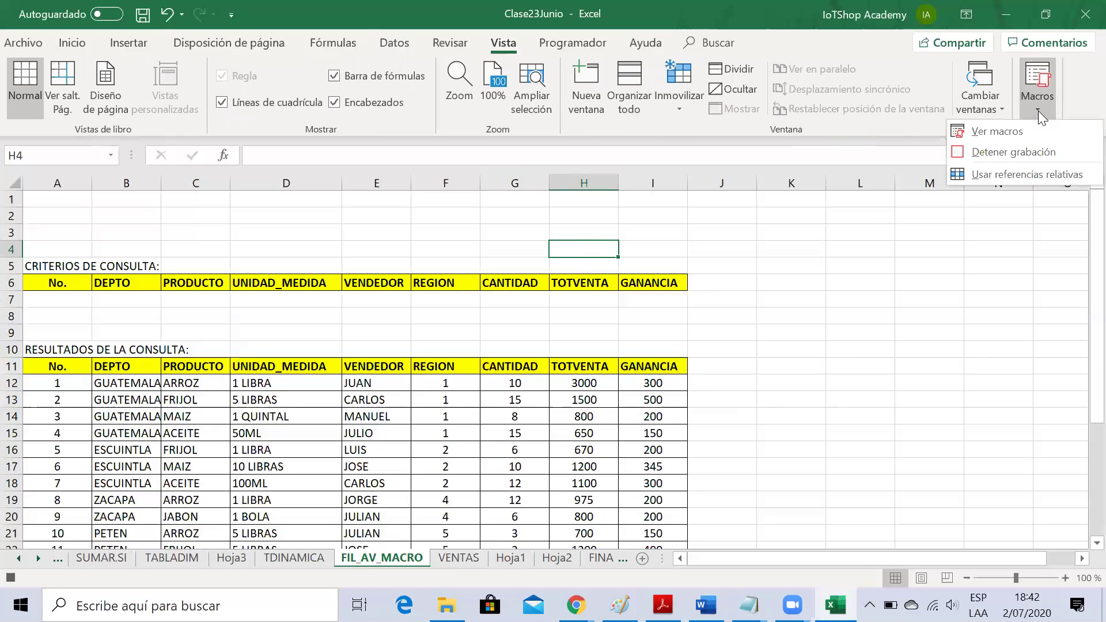
pyautogui.click(1023, 151)
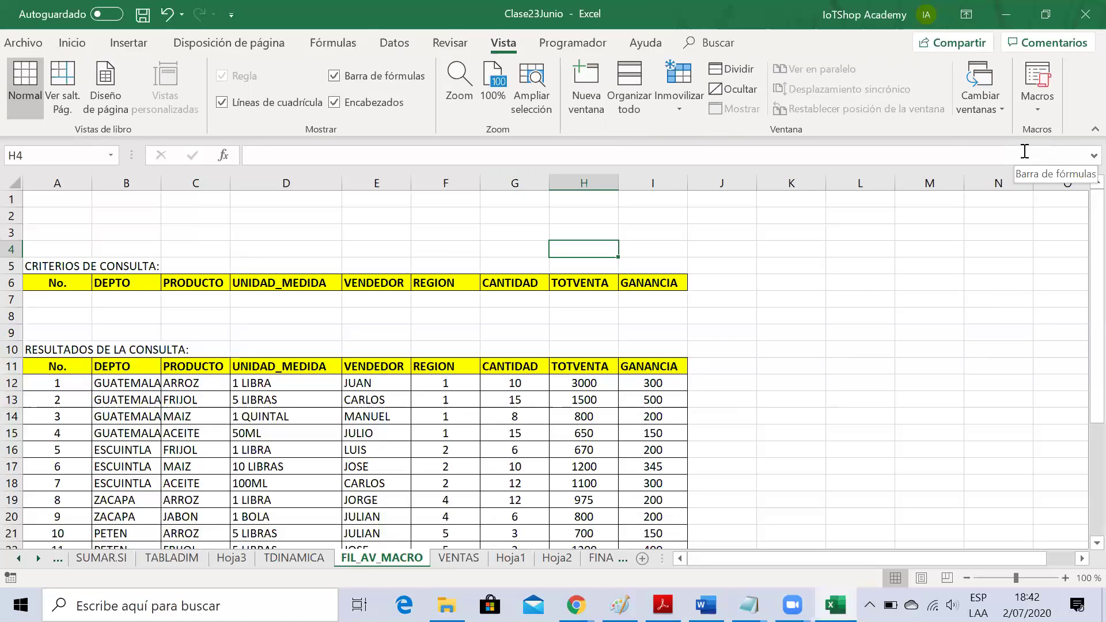
# Step: Delete rows 12 to 31 containing the filtered records below the results headers
pyautogui.click(116, 386)
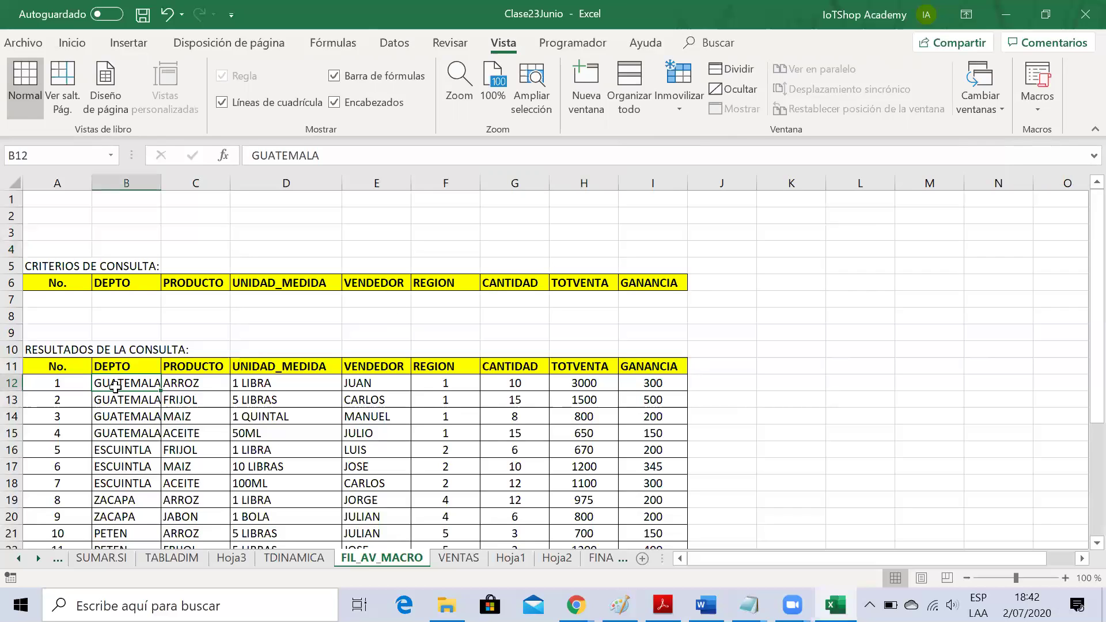
pyautogui.click(13, 381)
pyautogui.moveTo(13, 381); pyautogui.dragTo(5, 515)
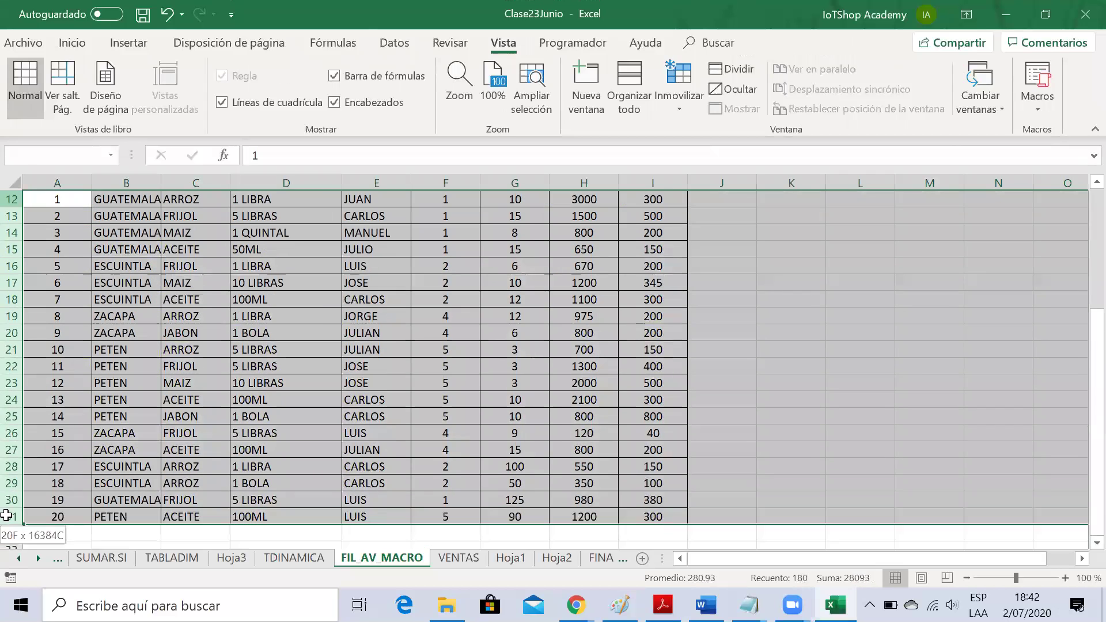
pyautogui.rightClick(12, 439)
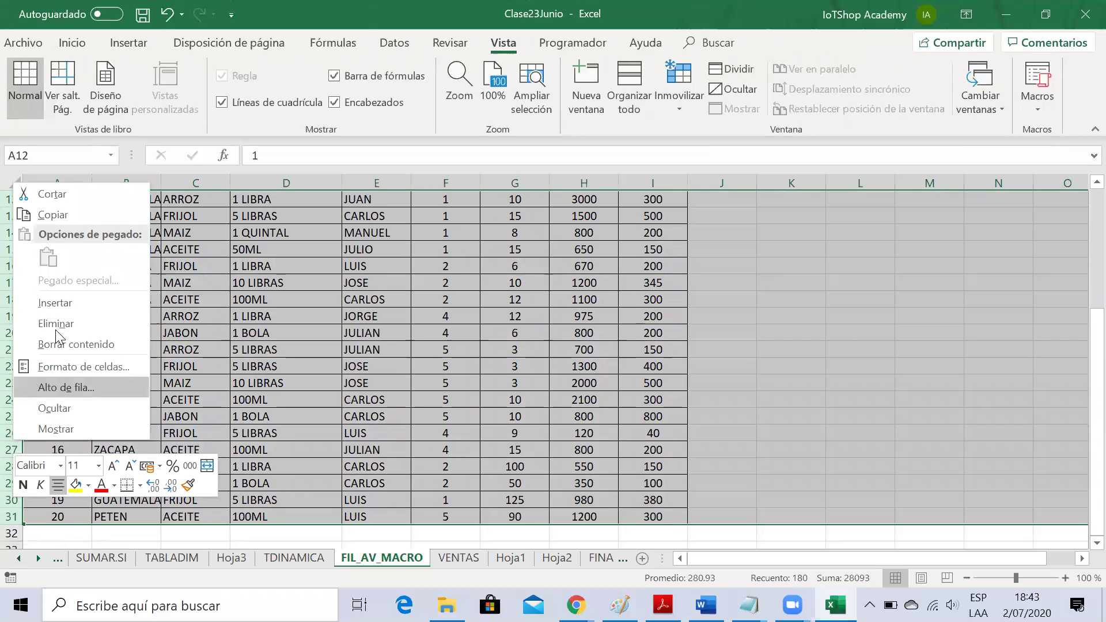
pyautogui.click(105, 319)
# Step: Return to the area above the criteria headers and make empty cell H4 the active cell
pyautogui.click(359, 280)
pyautogui.press('Up')
pyautogui.press('Up')
pyautogui.press('Up')
pyautogui.press('Up')
pyautogui.press('Up')
pyautogui.press('Up')
pyautogui.press('Up')
pyautogui.press('Up')
pyautogui.press('Up')
pyautogui.press('Up')
pyautogui.press('Up')
pyautogui.press('Up')
pyautogui.press('Up')
pyautogui.press('Up')
pyautogui.press('Down')
pyautogui.press('Down')
pyautogui.press('Down')
pyautogui.press('Down')
pyautogui.press('Up')
pyautogui.press('Up')
pyautogui.press('Up')
pyautogui.press('Up')
pyautogui.press('Up')
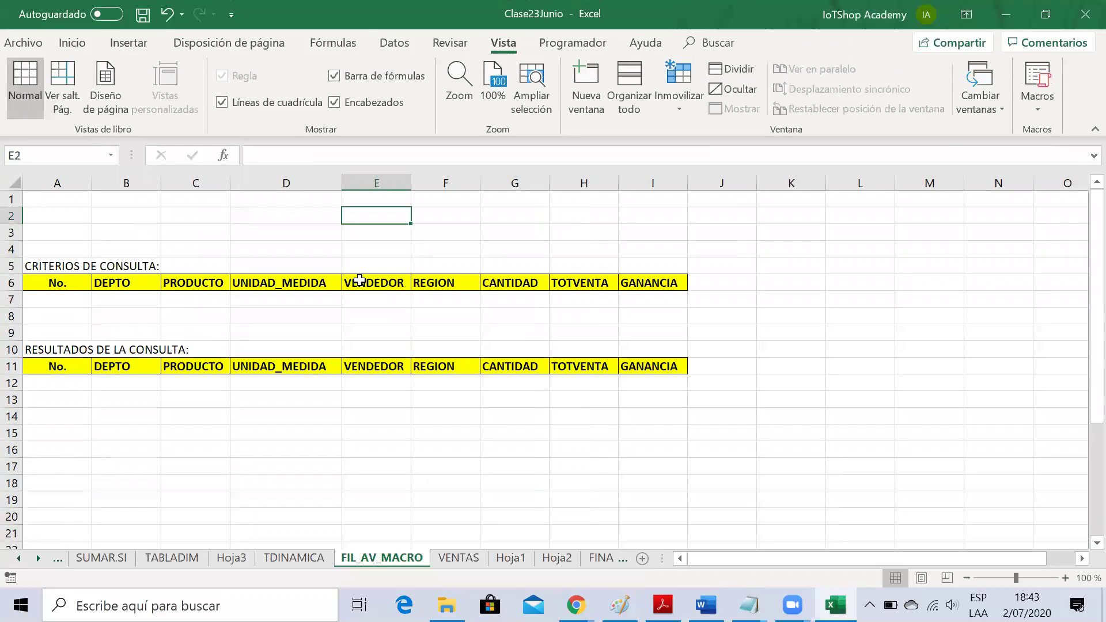
pyautogui.press('Right')
pyautogui.press('Right')
pyautogui.press('Right')
pyautogui.press('Right')
pyautogui.press('Down')
pyautogui.press('Left')
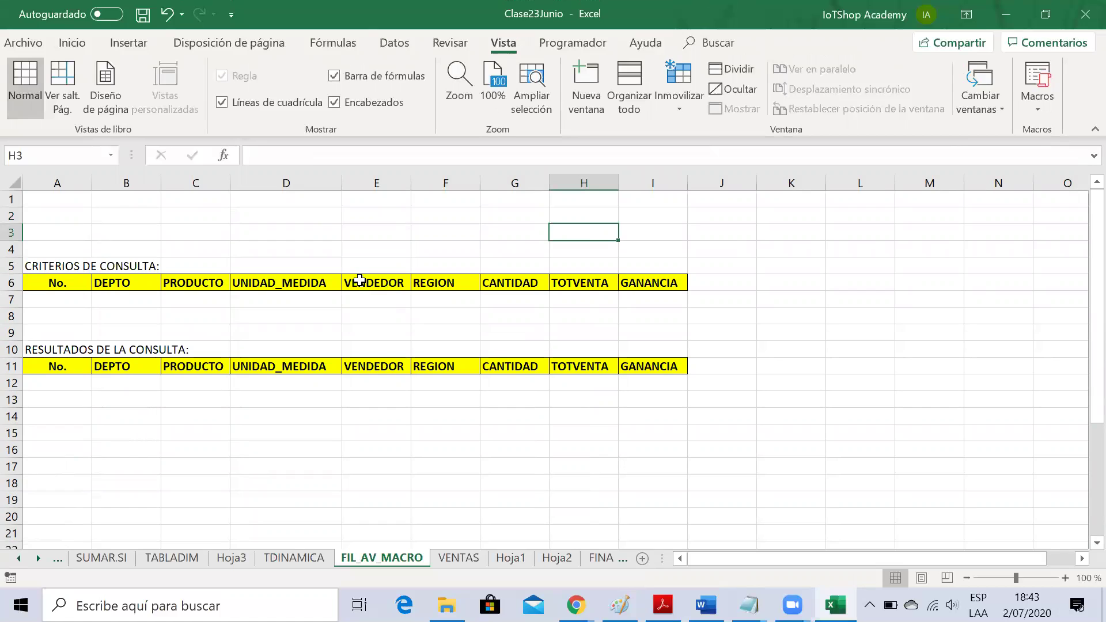
pyautogui.press('Down')
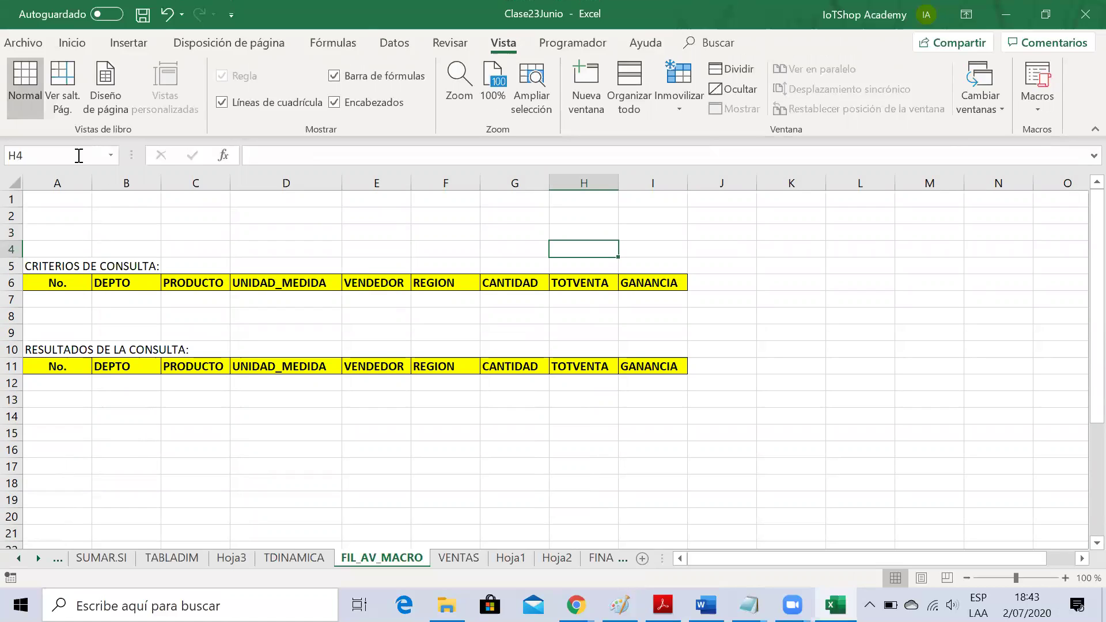
# Step: Draw a rounded rectangle about 2.95 cm wide and 0.88 cm high above the TOTVENTA and GANANCIA criteria headers
pyautogui.click(114, 44)
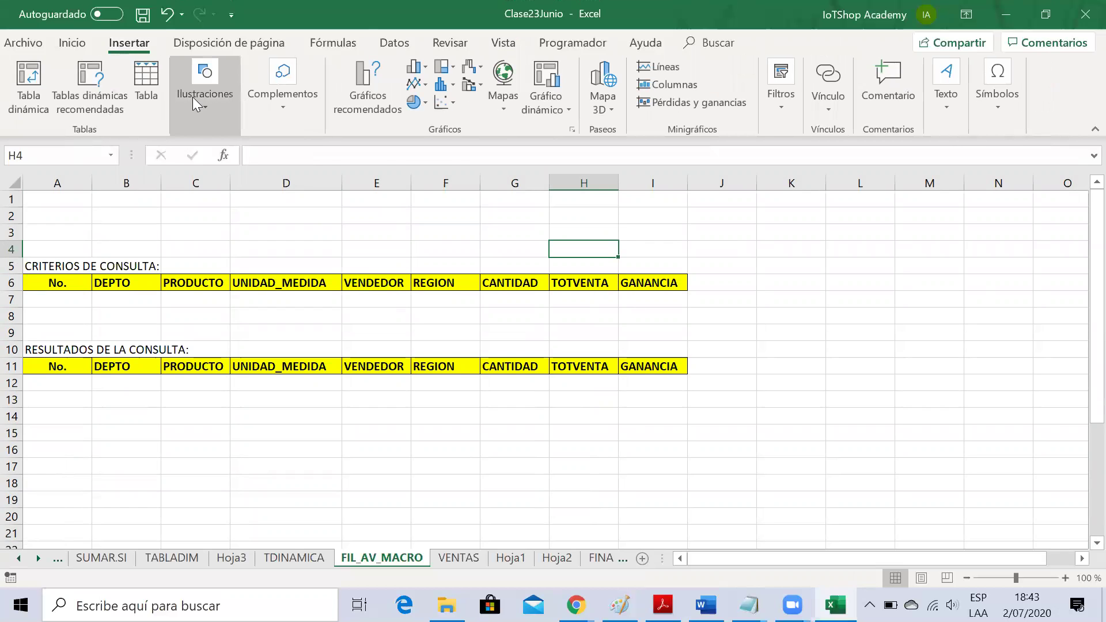
pyautogui.click(207, 99)
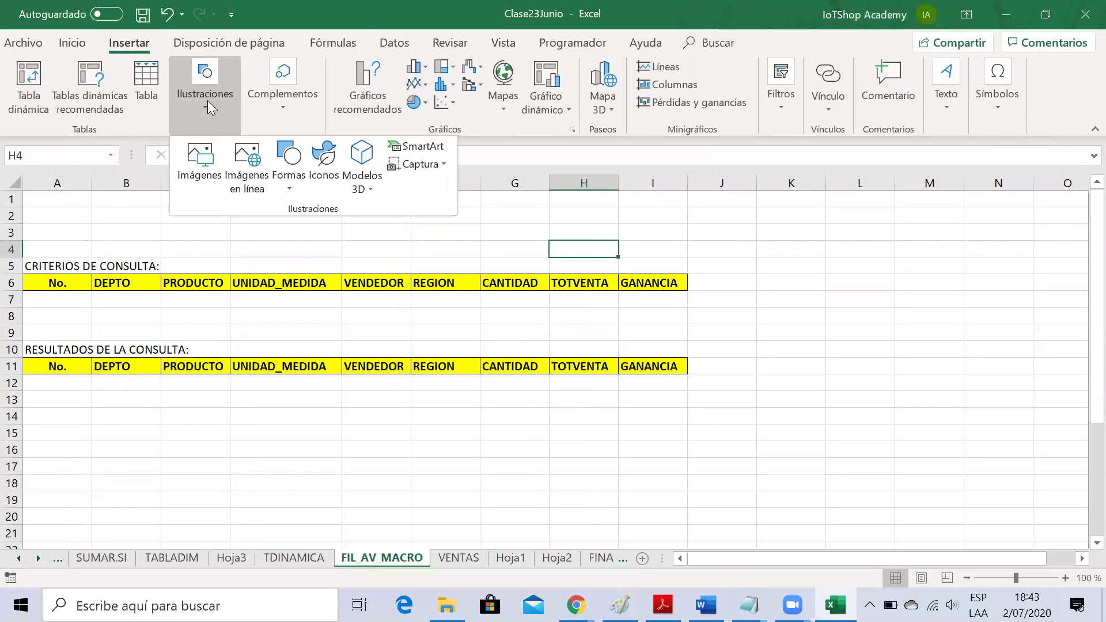
pyautogui.click(287, 176)
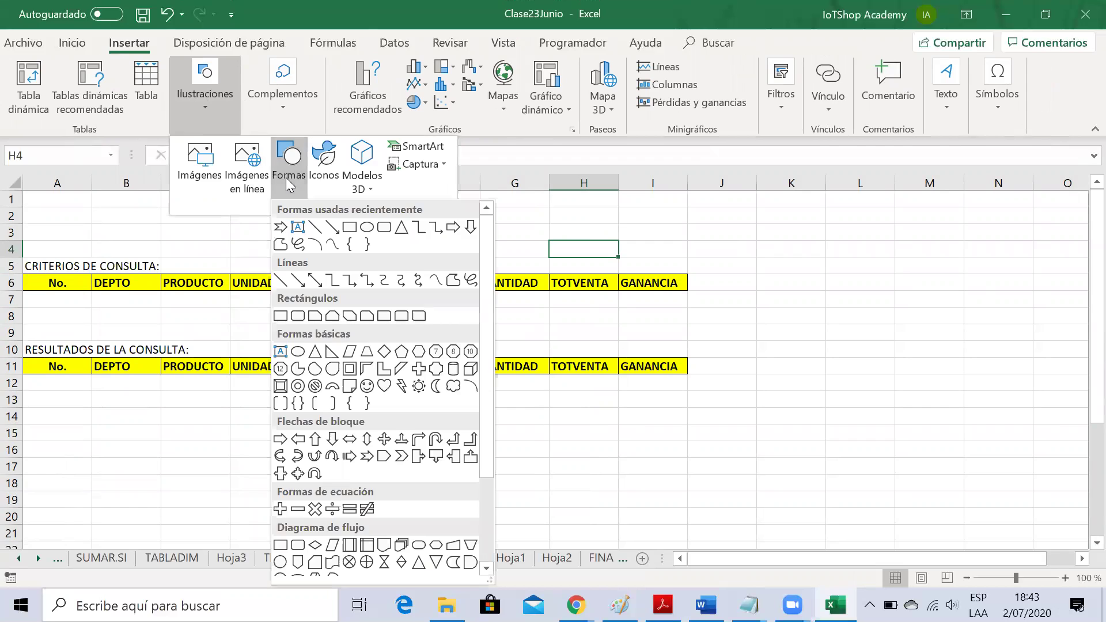
pyautogui.click(385, 228)
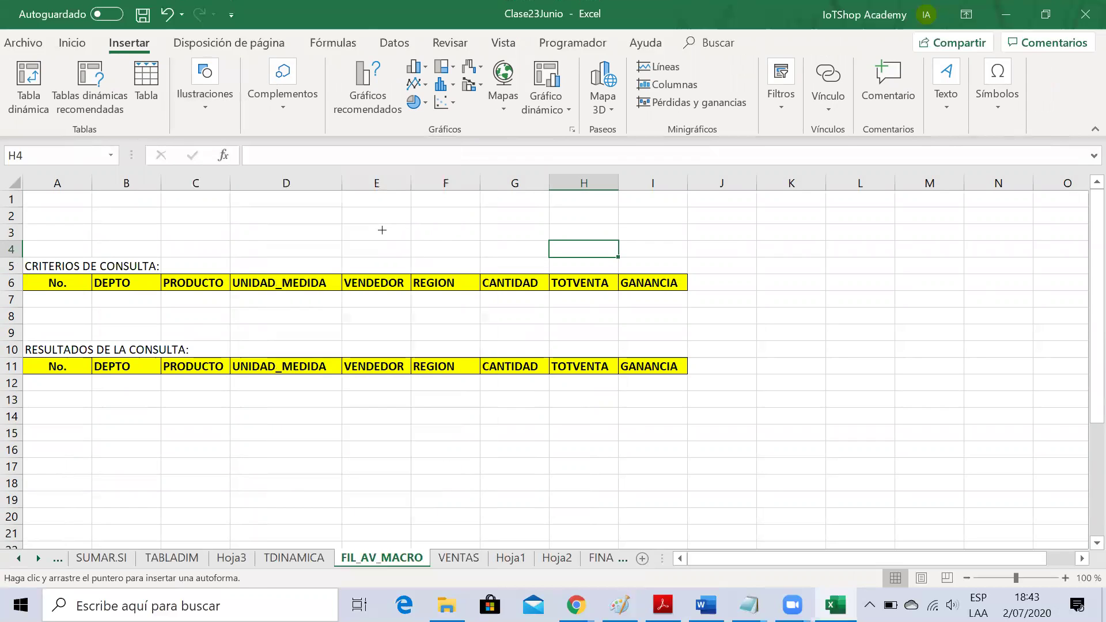
pyautogui.moveTo(560, 232); pyautogui.dragTo(658, 262)
# Step: Label the rounded rectangle EJECUTAR CONSULTA and widen it to about 4.23 cm, placing its end near column I's outer edge
pyautogui.doubleClick(612, 251)
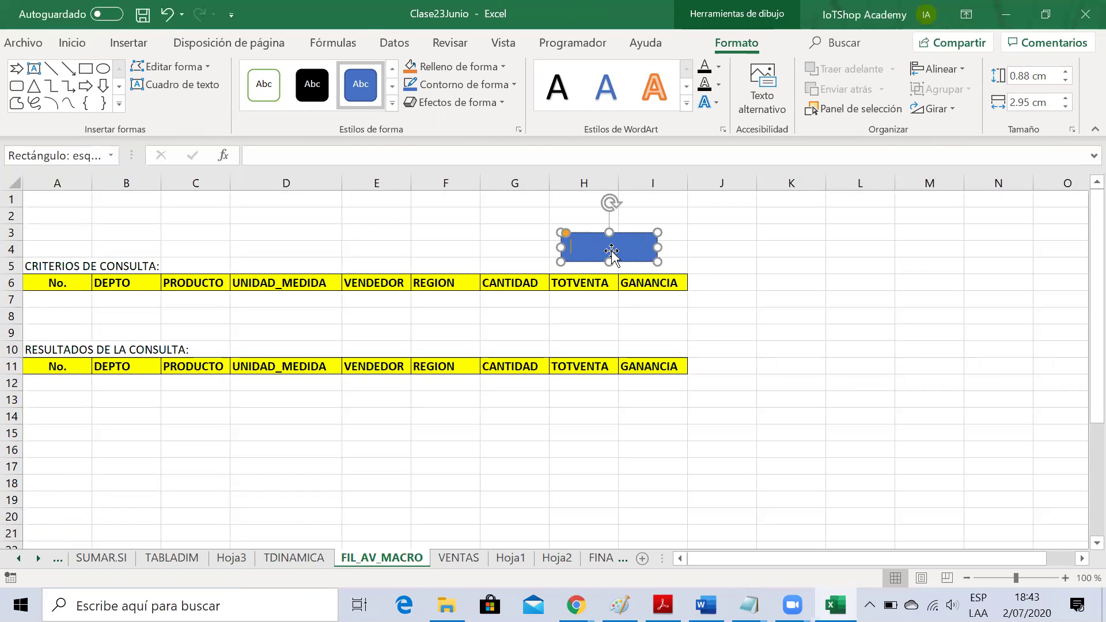
pyautogui.write('EJECUTAR CONSULTA')
pyautogui.moveTo(561, 247); pyautogui.dragTo(519, 247)
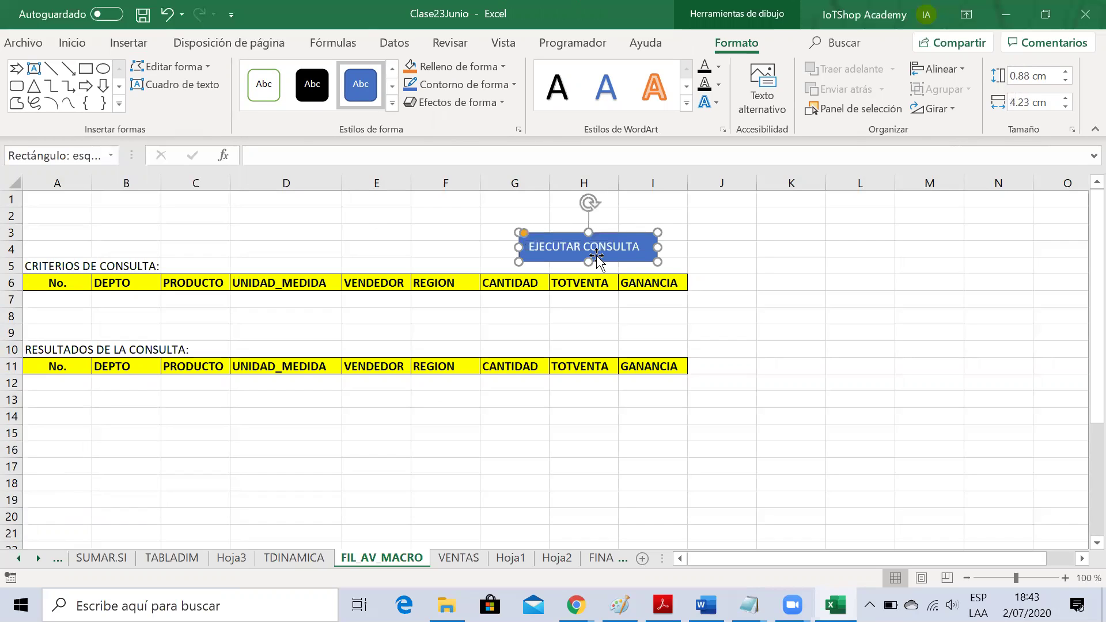
pyautogui.moveTo(620, 261); pyautogui.dragTo(641, 264)
# Step: Make the EJECUTAR CONSULTA label on the rounded rectangle bold
pyautogui.doubleClick(625, 249)
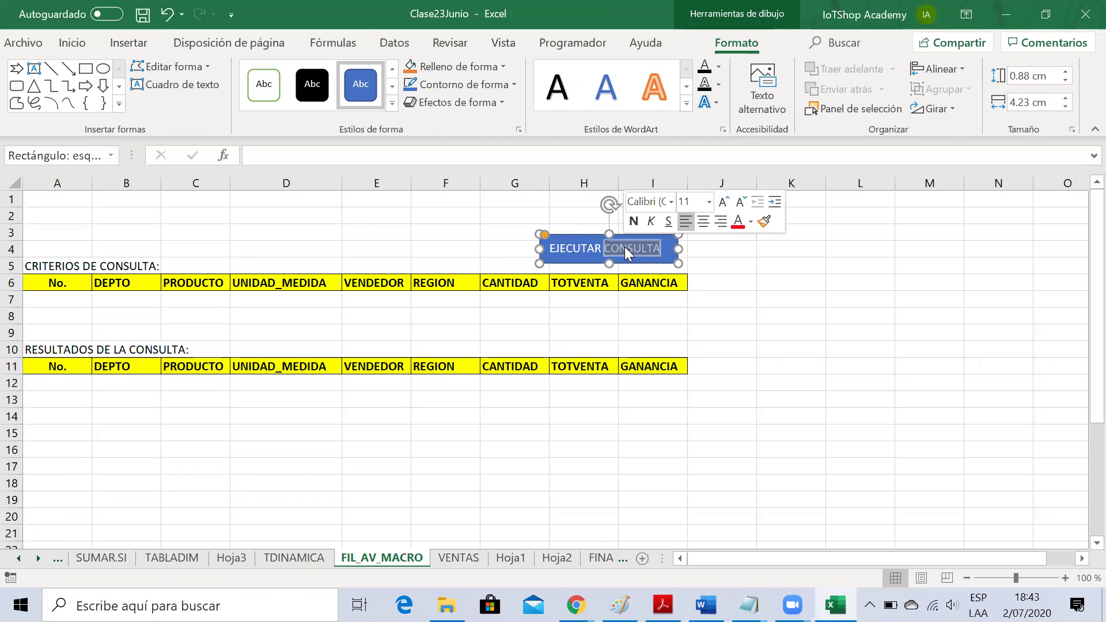
pyautogui.tripleClick(626, 248)
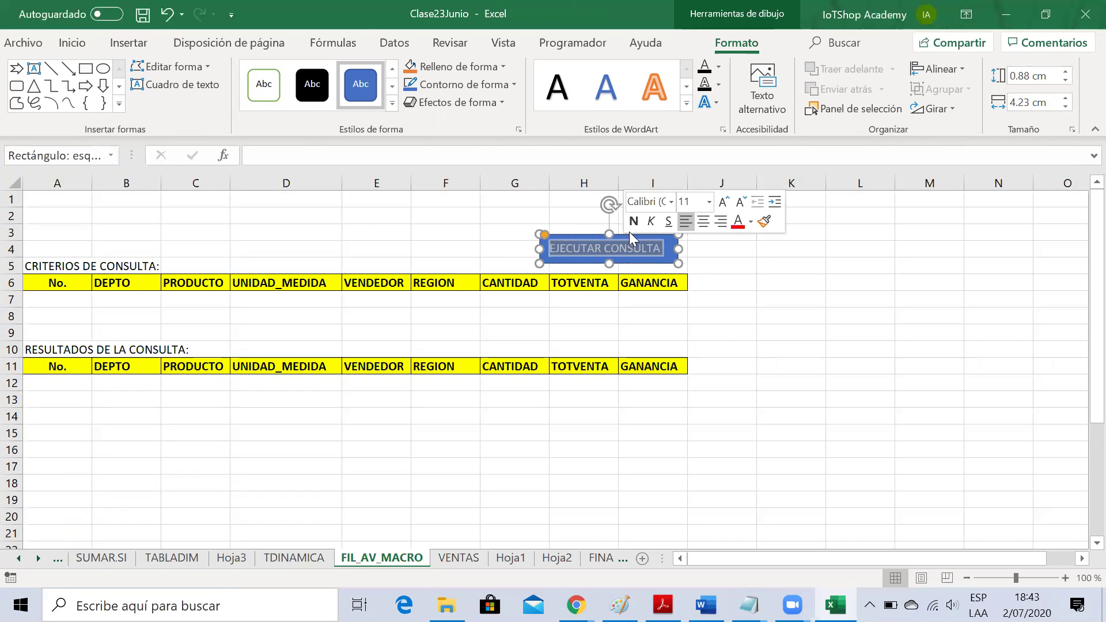
pyautogui.click(633, 224)
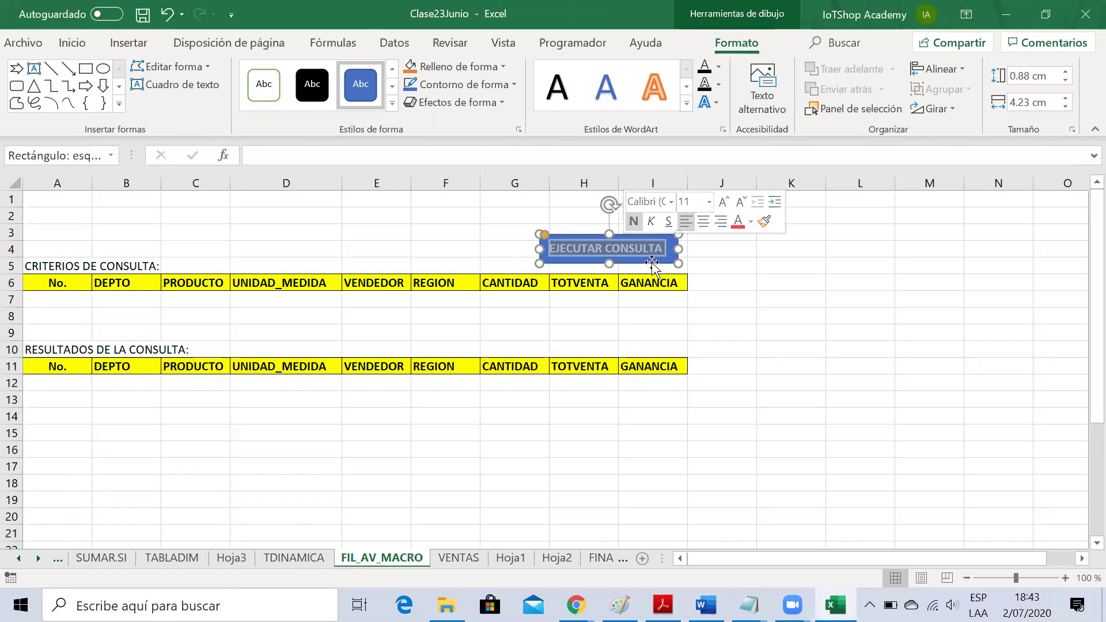
pyautogui.click(478, 244)
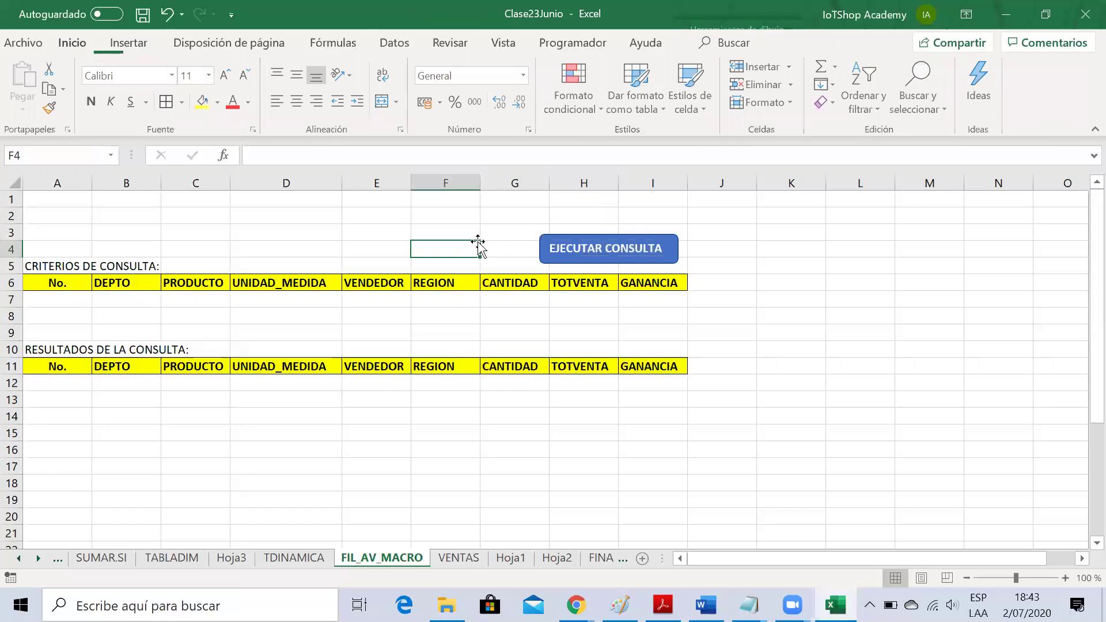
# Step: Shift the EJECUTAR CONSULTA button sideways so it spans columns H and I exactly, above TOTVENTA and GANANCIA
pyautogui.click(606, 261)
pyautogui.moveTo(607, 261); pyautogui.dragTo(615, 261)
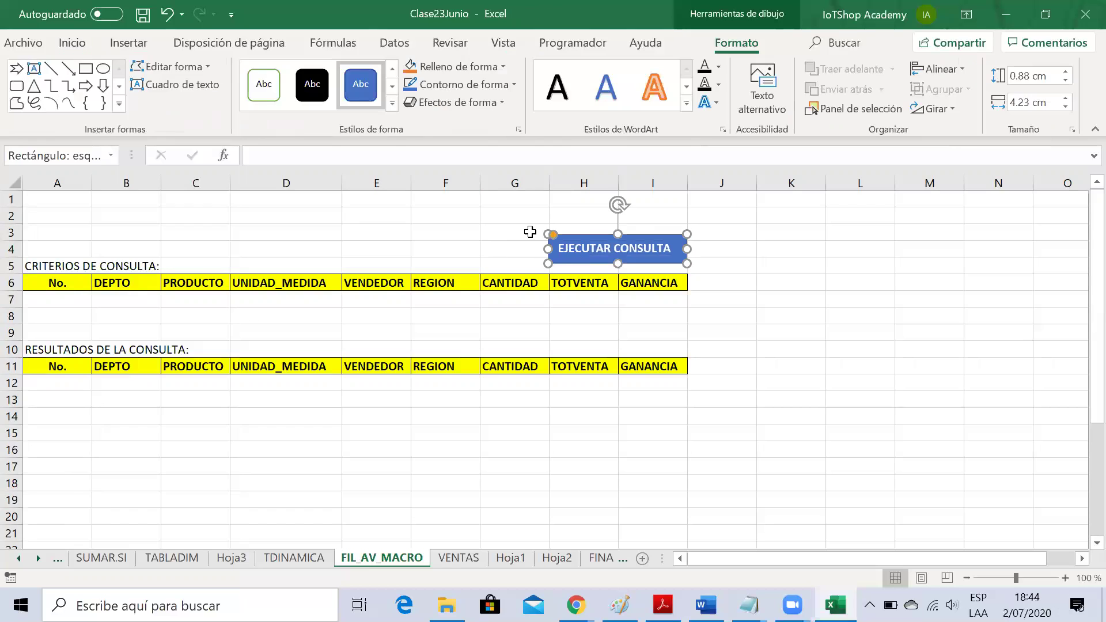
pyautogui.click(501, 230)
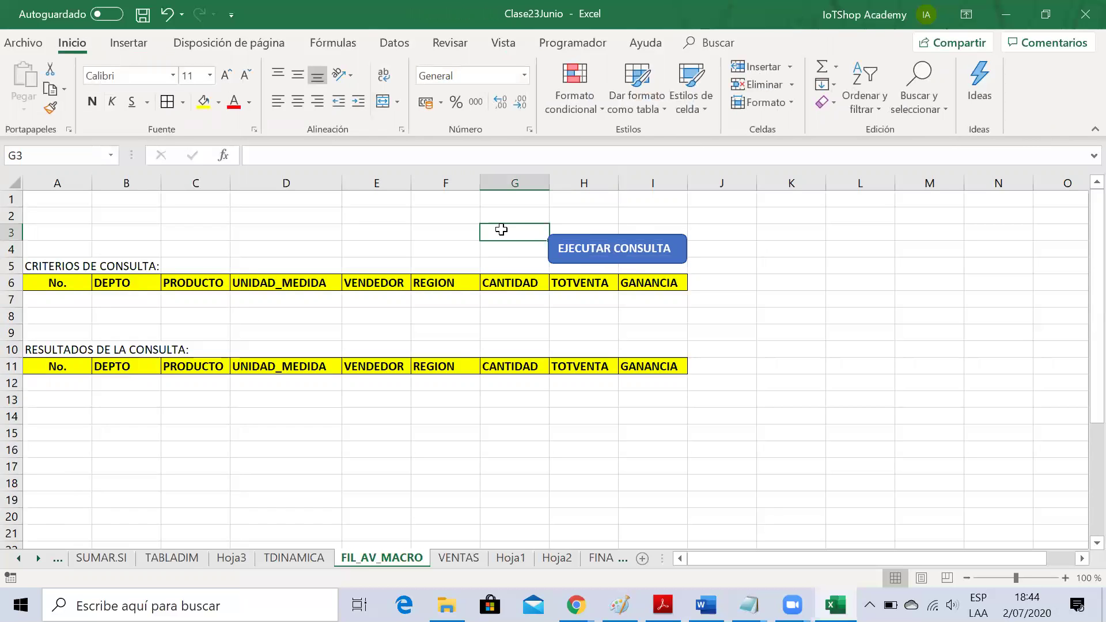
pyautogui.click(833, 299)
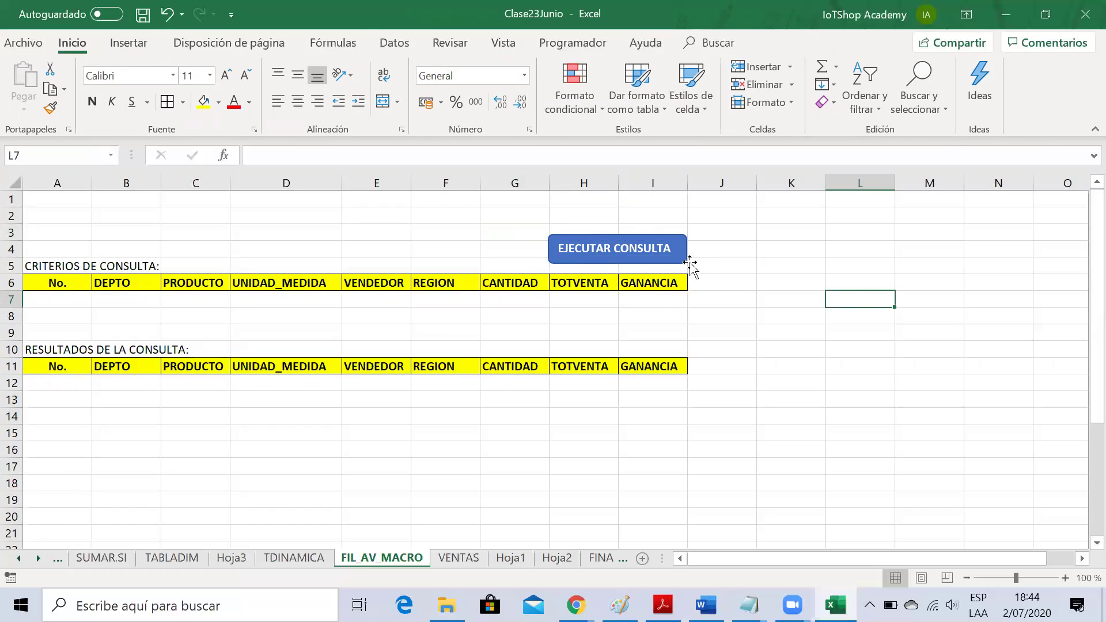
# Step: Assign the FiltroAvanzado macro to the EJECUTAR CONSULTA button and deselect the shape
pyautogui.rightClick(605, 263)
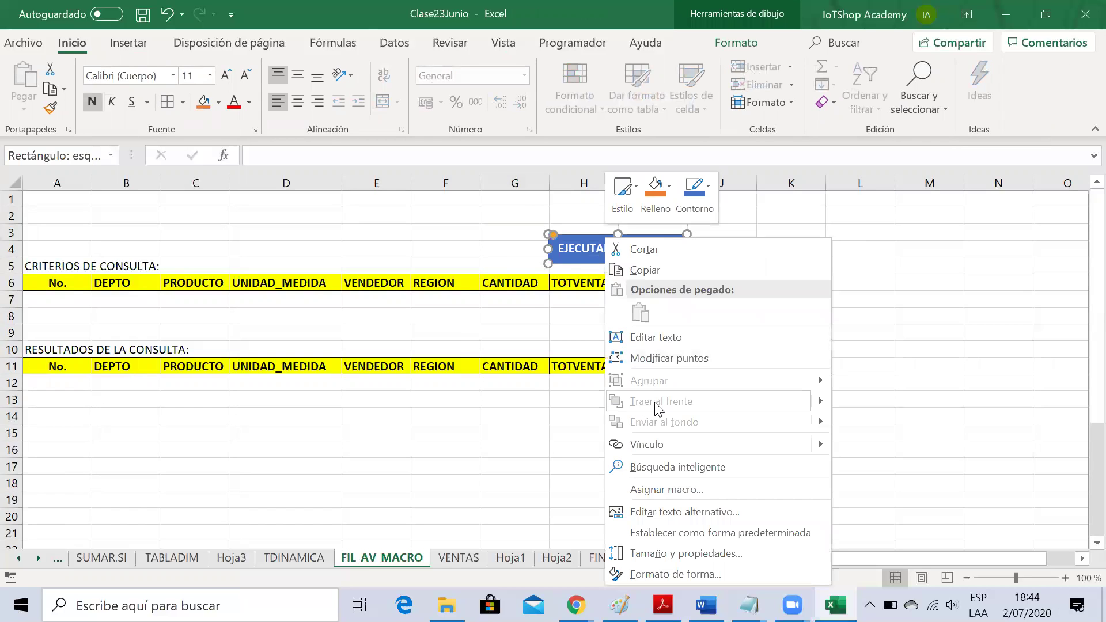
pyautogui.click(677, 491)
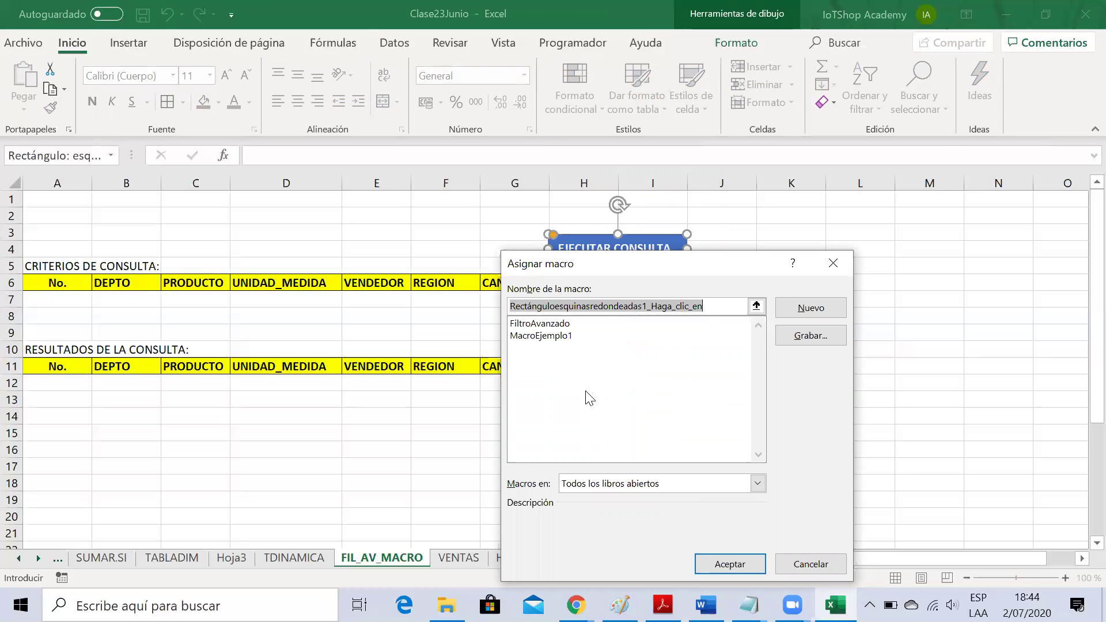
pyautogui.click(538, 325)
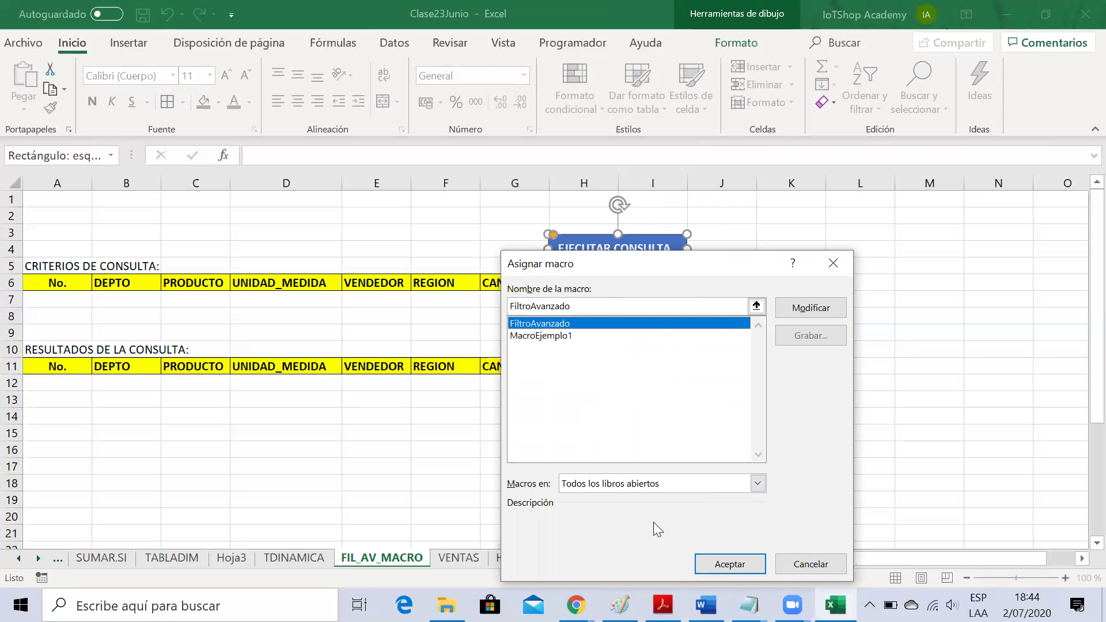
pyautogui.click(732, 565)
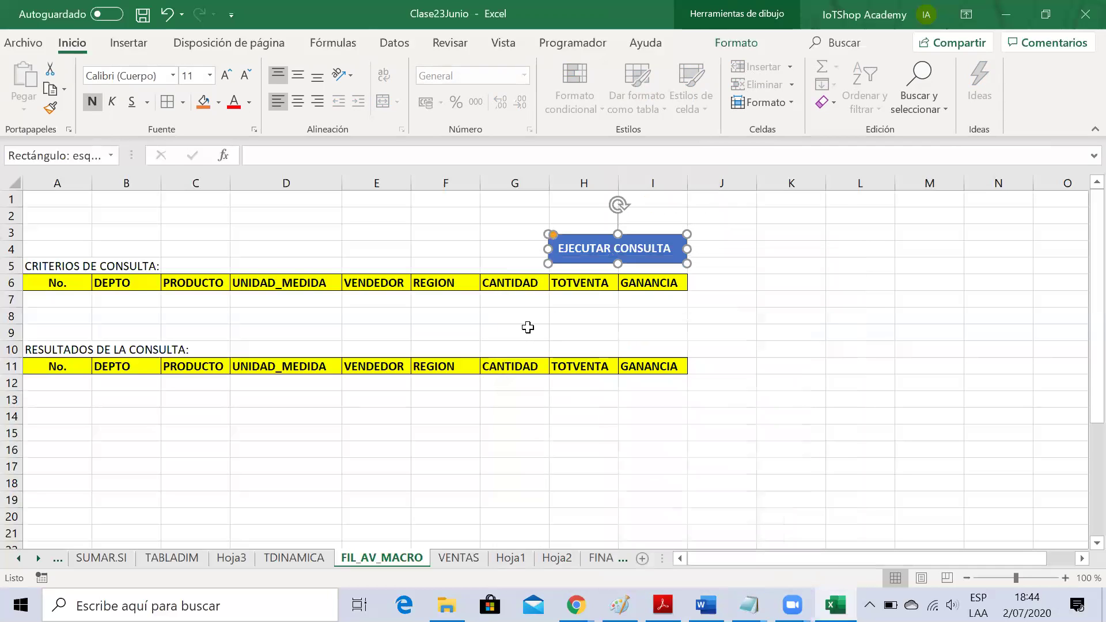
pyautogui.click(473, 227)
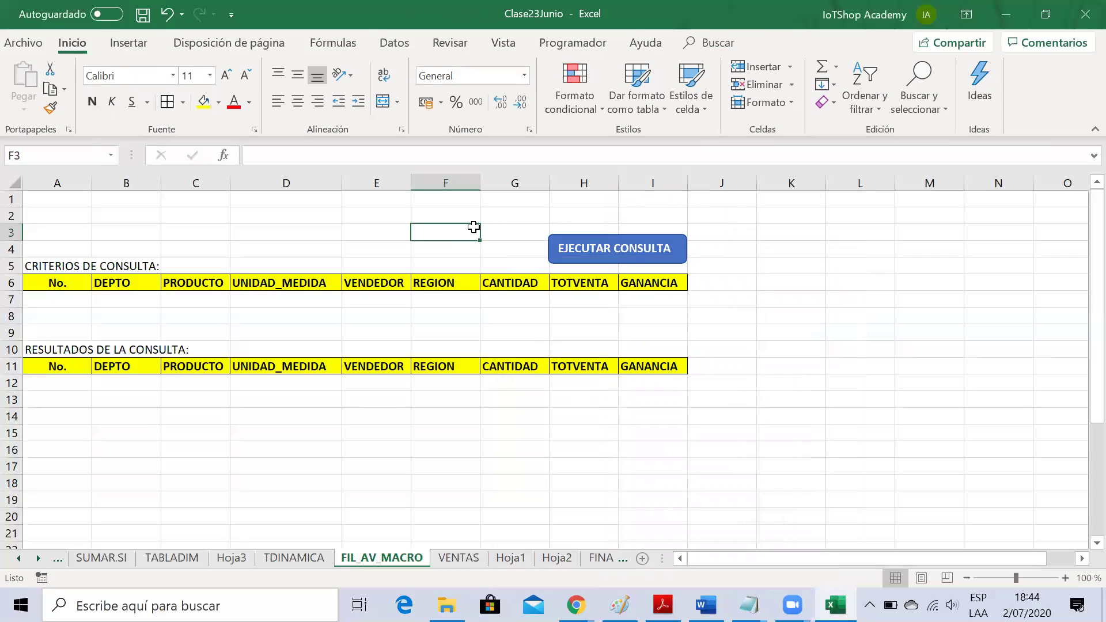
pyautogui.click(765, 235)
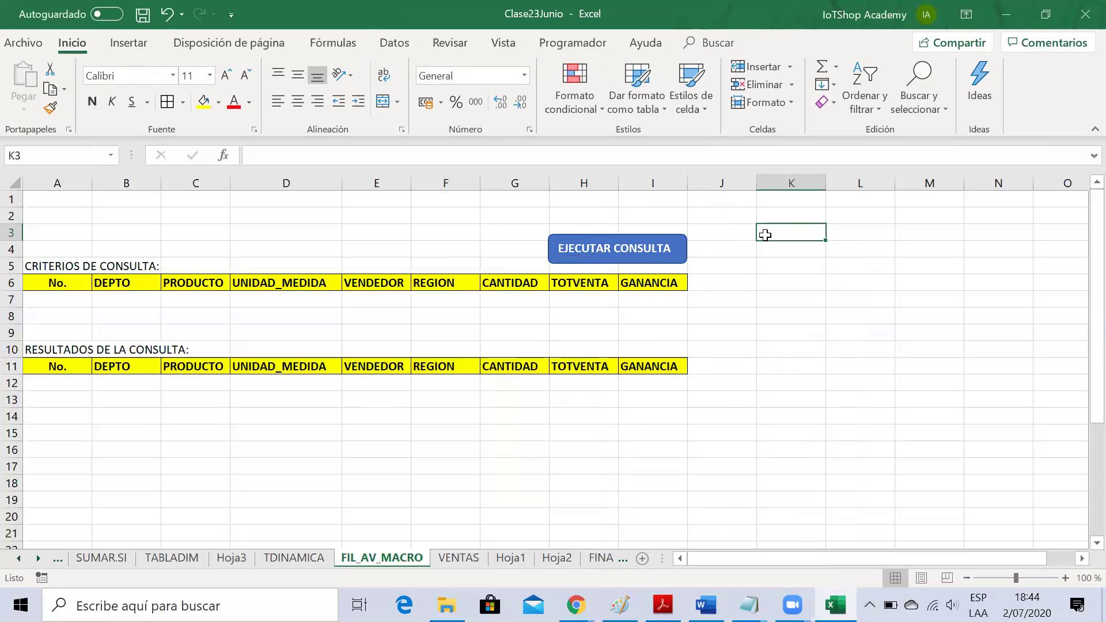
pyautogui.click(794, 280)
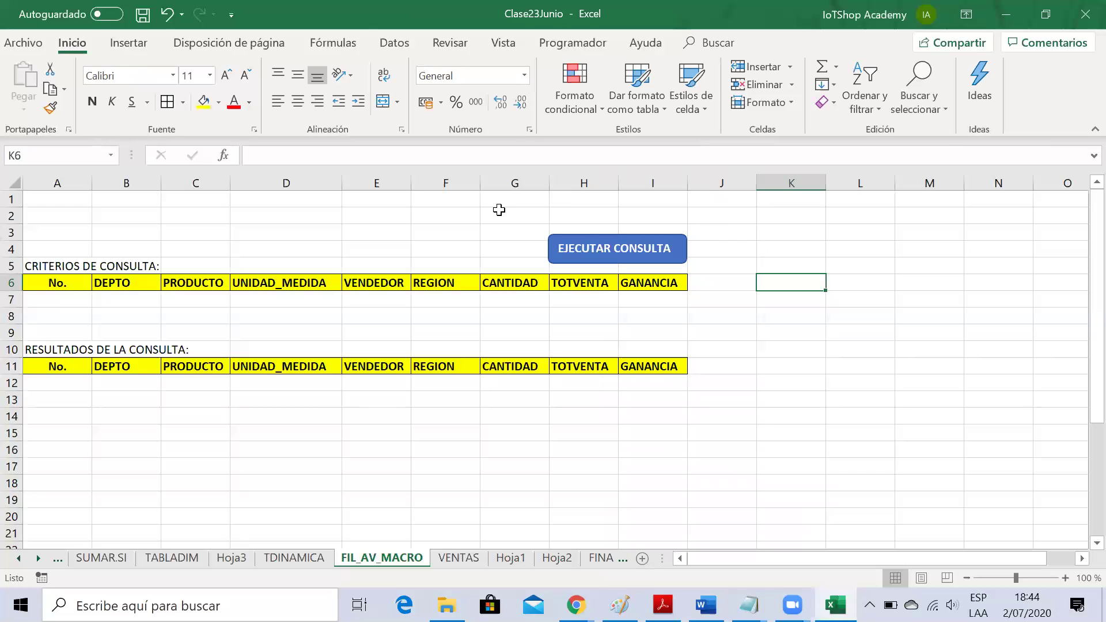
# Step: Run the query from the EJECUTAR CONSULTA button with empty criteria and review the records below the results headers
pyautogui.click(605, 253)
pyautogui.click(503, 446)
pyautogui.press('Down')
pyautogui.press('Down')
pyautogui.press('Down')
pyautogui.press('Down')
pyautogui.press('Down')
pyautogui.press('Down')
pyautogui.press('Down')
pyautogui.press('Down')
pyautogui.press('Down')
pyautogui.press('Down')
pyautogui.press('Down')
pyautogui.press('Down')
pyautogui.press('Down')
pyautogui.press('Down')
pyautogui.press('Down')
pyautogui.press('Down')
pyautogui.press('Down')
pyautogui.press('Down')
pyautogui.press('Up')
pyautogui.press('Up')
pyautogui.press('Up')
pyautogui.press('Up')
pyautogui.press('Up')
pyautogui.press('Up')
pyautogui.press('Up')
pyautogui.press('Up')
pyautogui.press('Up')
pyautogui.press('Up')
pyautogui.press('Up')
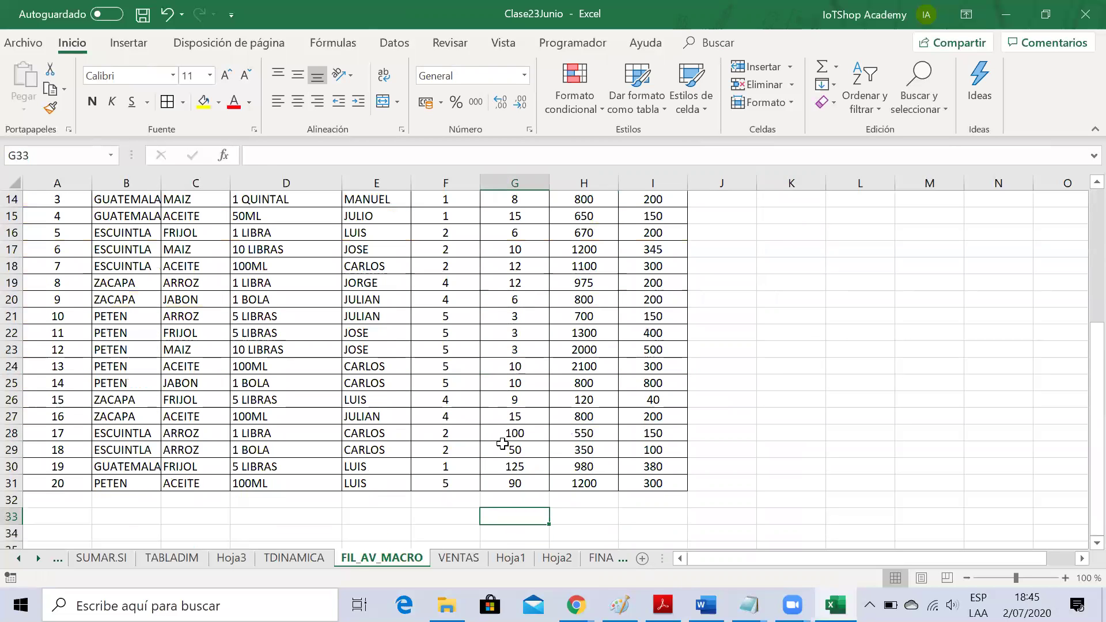
pyautogui.press('Up')
pyautogui.press('Up')
pyautogui.press('Up')
pyautogui.press('Up')
pyautogui.press('Up')
pyautogui.press('Up')
pyautogui.press('Up')
pyautogui.press('Up')
pyautogui.press('Up')
pyautogui.press('Up')
pyautogui.press('Up')
pyautogui.press('Up')
pyautogui.press('Up')
pyautogui.press('Up')
pyautogui.press('Up')
pyautogui.press('Up')
pyautogui.press('Up')
pyautogui.press('Up')
pyautogui.press('Up')
pyautogui.press('Up')
pyautogui.press('Down')
pyautogui.press('Down')
pyautogui.press('Down')
pyautogui.press('Down')
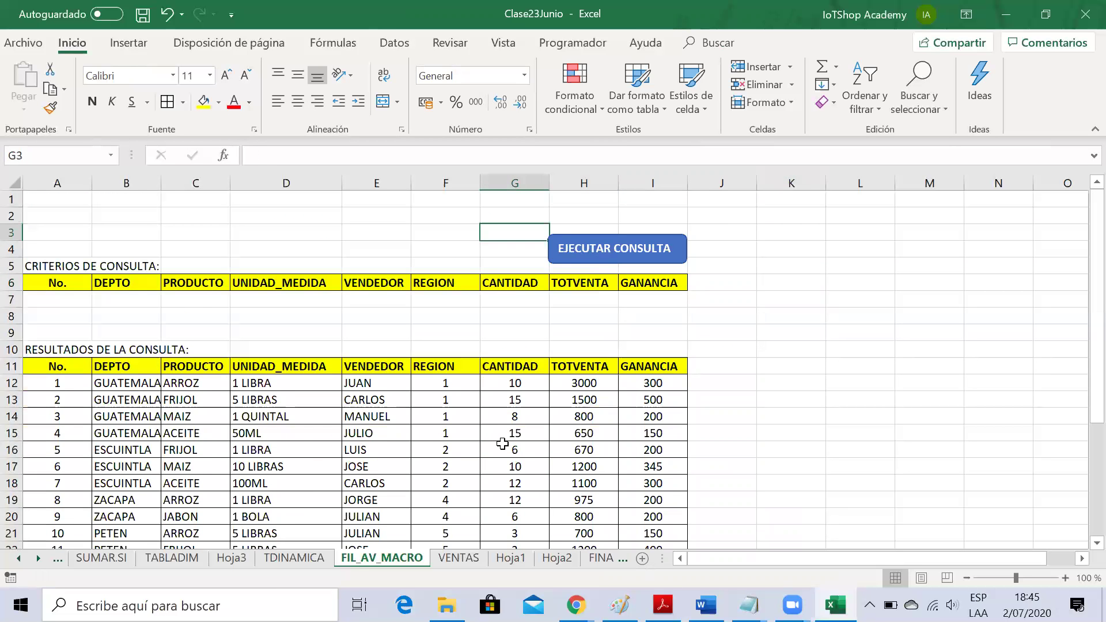
pyautogui.press('Down')
pyautogui.press('Down')
pyautogui.press('Down')
pyautogui.press('Up')
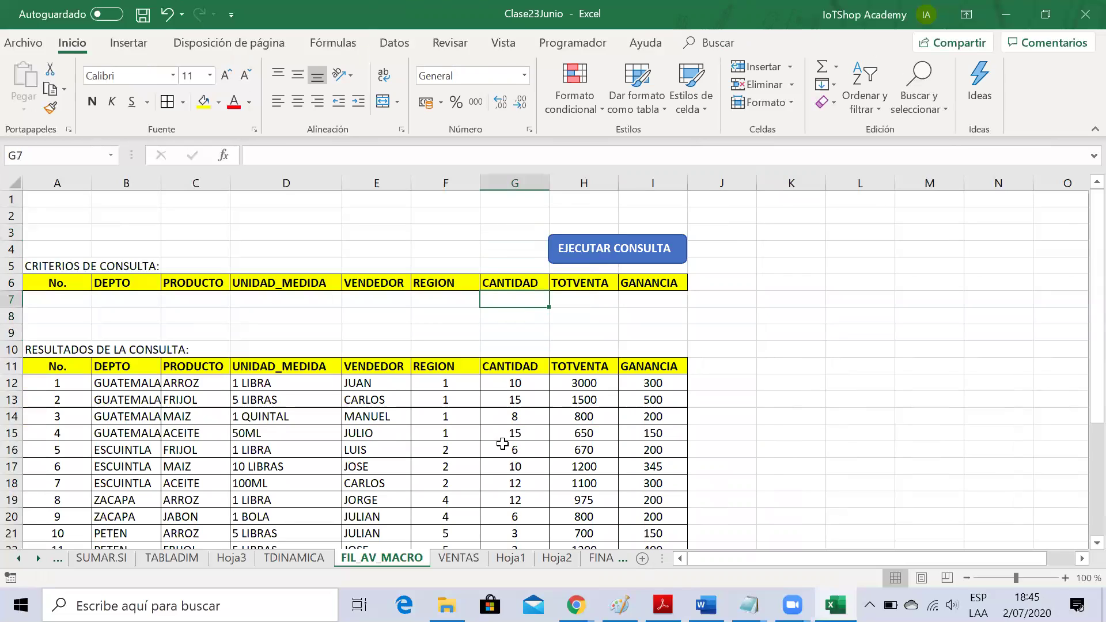
# Step: Enter ARROZ as the PRODUCTO criterion in cell C7
pyautogui.press('Left')
pyautogui.press('Left')
pyautogui.press('Left')
pyautogui.press('Left')
pyautogui.press('Left')
pyautogui.press('Left')
pyautogui.press('Right')
pyautogui.press('Right')
pyautogui.press('Right')
pyautogui.press('Right')
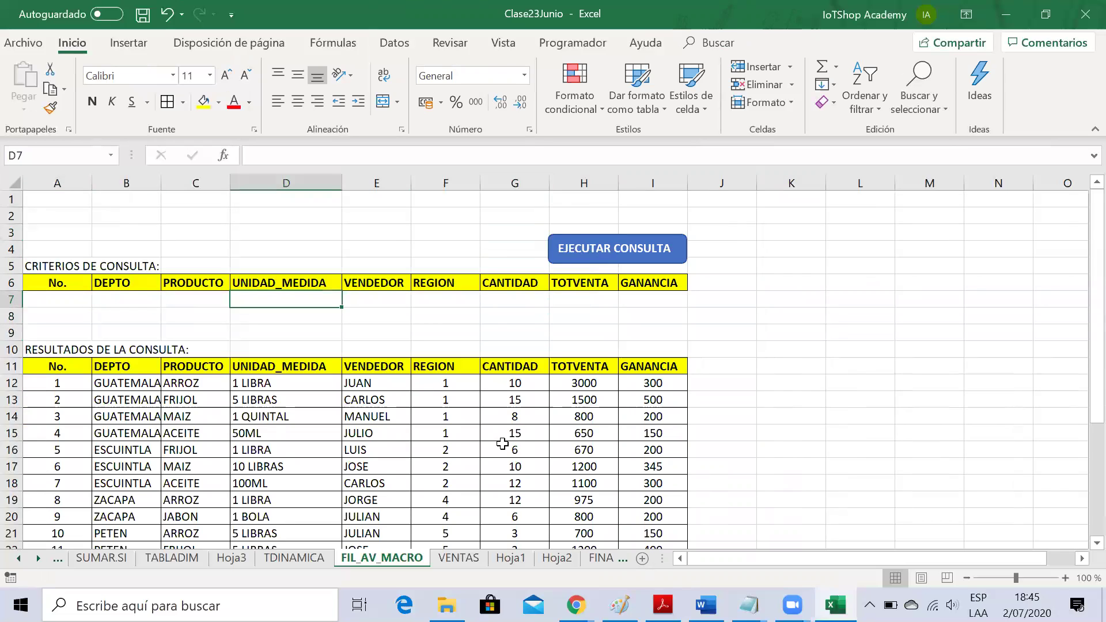
pyautogui.press('Left')
pyautogui.press('Left')
pyautogui.press('Right')
pyautogui.press('Right')
pyautogui.press('Left')
pyautogui.press('Left')
pyautogui.write('ARROZ')
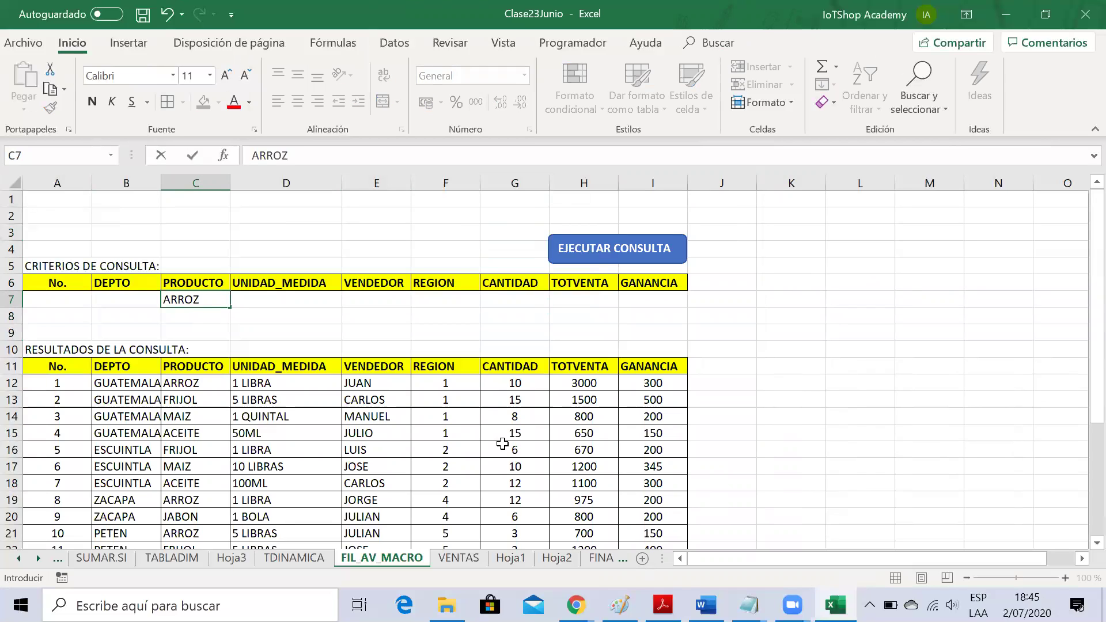
pyautogui.press('Return')
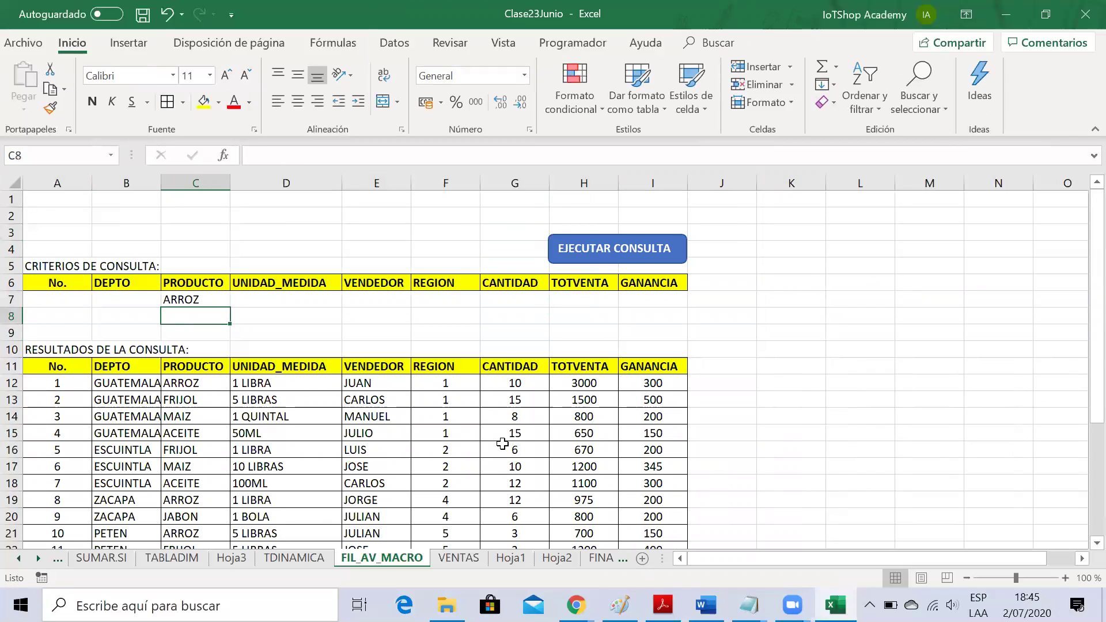
# Step: Examine the unfiltered records below the results headers and compare them with the criteria row
pyautogui.click(826, 300)
pyautogui.click(198, 481)
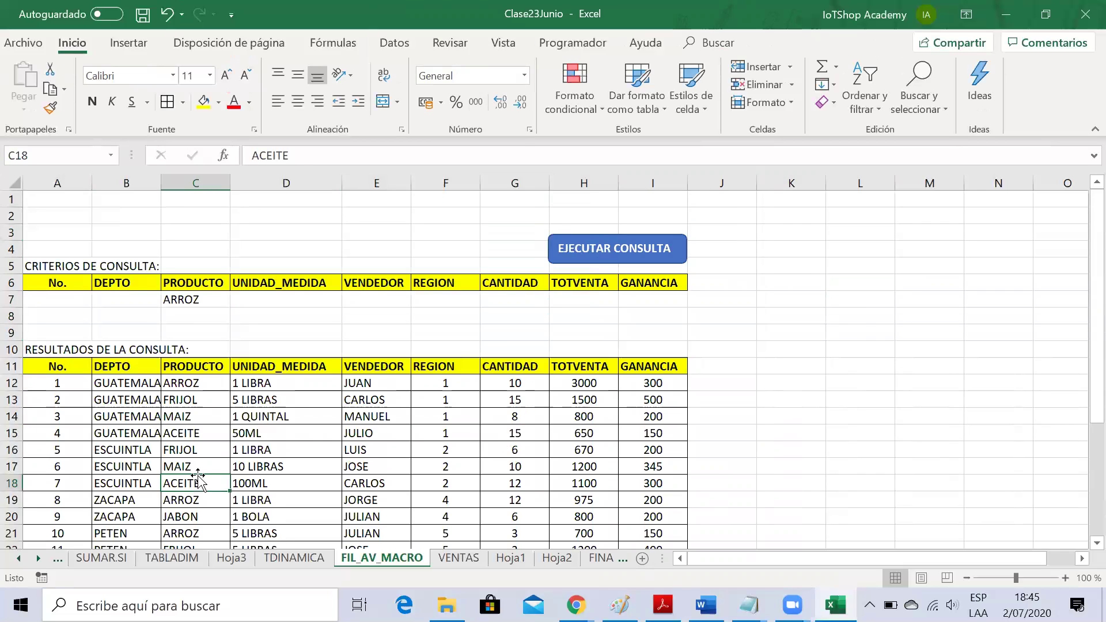
pyautogui.press('Left')
pyautogui.press('Left')
pyautogui.press('Up')
pyautogui.press('Up')
pyautogui.press('Up')
pyautogui.press('Up')
pyautogui.press('Up')
pyautogui.press('Up')
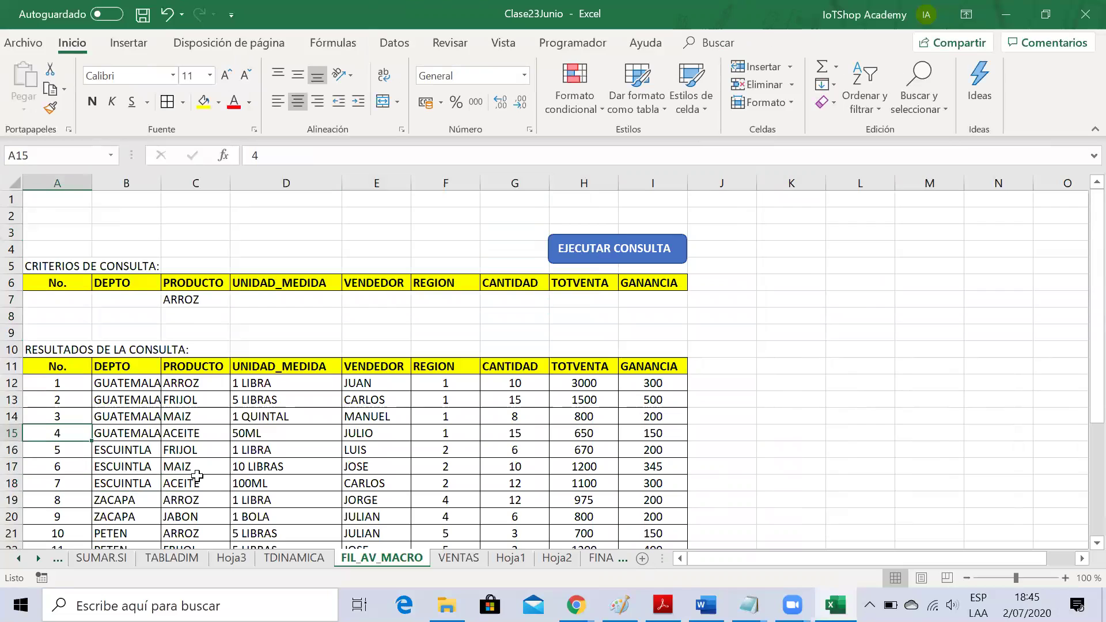
pyautogui.press('Right')
pyautogui.press('Right')
pyautogui.press('Right')
pyautogui.press('Right')
pyautogui.press('Right')
pyautogui.press('Right')
pyautogui.press('Right')
pyautogui.press('Right')
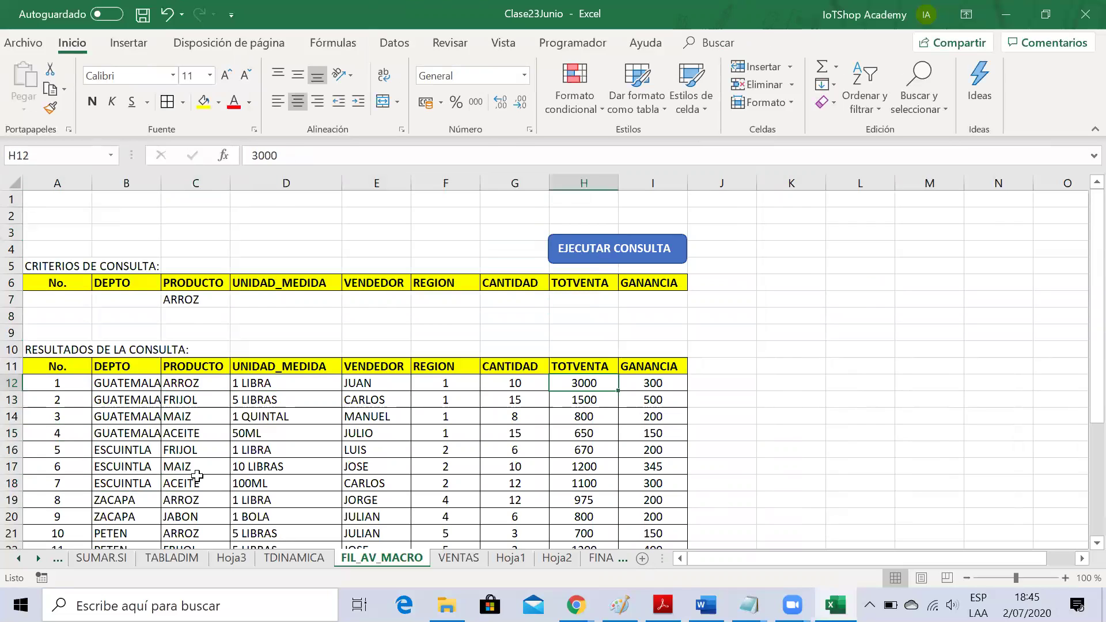
pyautogui.press('Down')
pyautogui.press('Down')
pyautogui.press('Down')
pyautogui.press('Down')
pyautogui.press('Left')
pyautogui.press('Left')
pyautogui.press('Left')
pyautogui.press('Left')
pyautogui.press('Left')
pyautogui.press('Left')
pyautogui.press('Left')
pyautogui.press('Left')
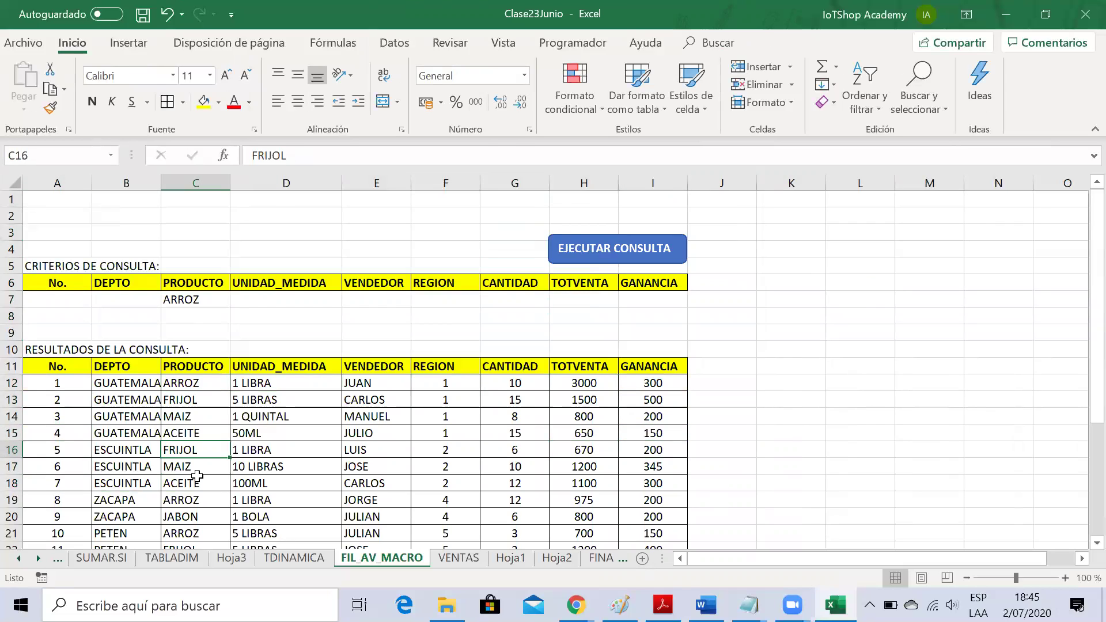
pyautogui.press('Up')
pyautogui.press('Up')
pyautogui.press('Up')
pyautogui.press('Up')
pyautogui.press('Up')
pyautogui.press('Up')
pyautogui.press('Up')
pyautogui.press('Up')
pyautogui.press('Up')
pyautogui.press('Up')
pyautogui.press('Up')
pyautogui.press('Up')
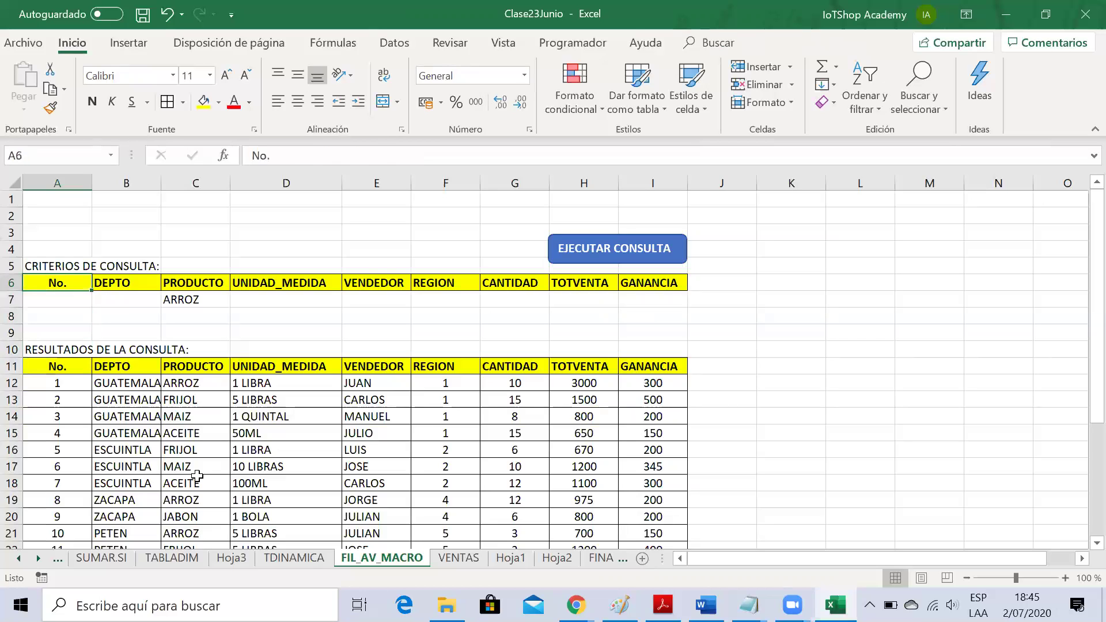
pyautogui.press('Right')
pyautogui.press('Right')
pyautogui.press('Right')
pyautogui.press('Right')
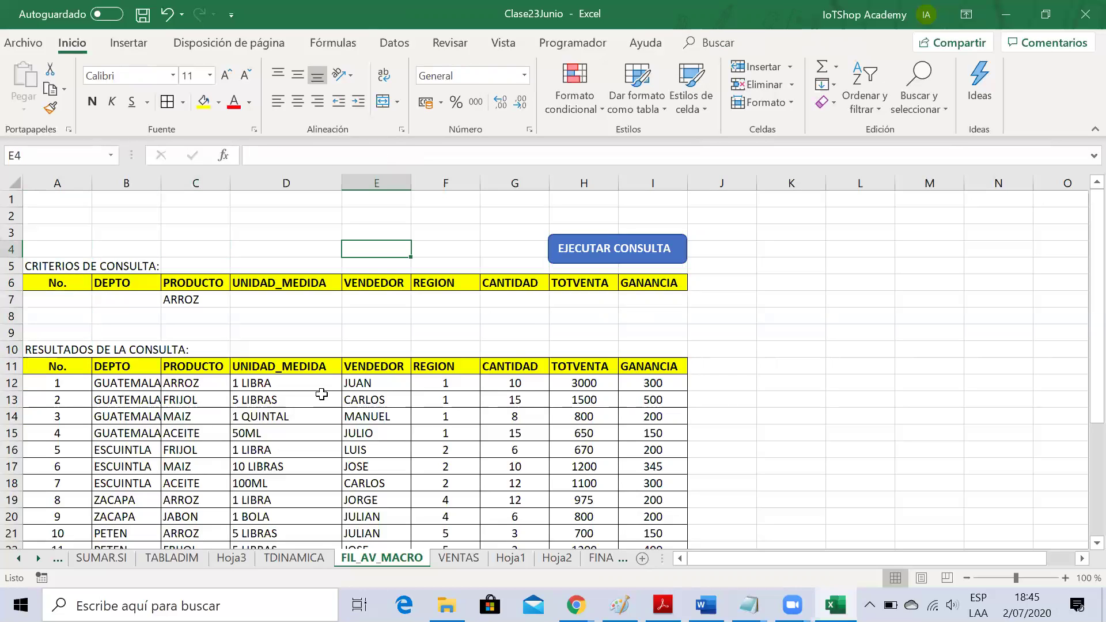
# Step: Run the query for the ARROZ criterion and check the PRODUCTO column of the results
pyautogui.click(616, 253)
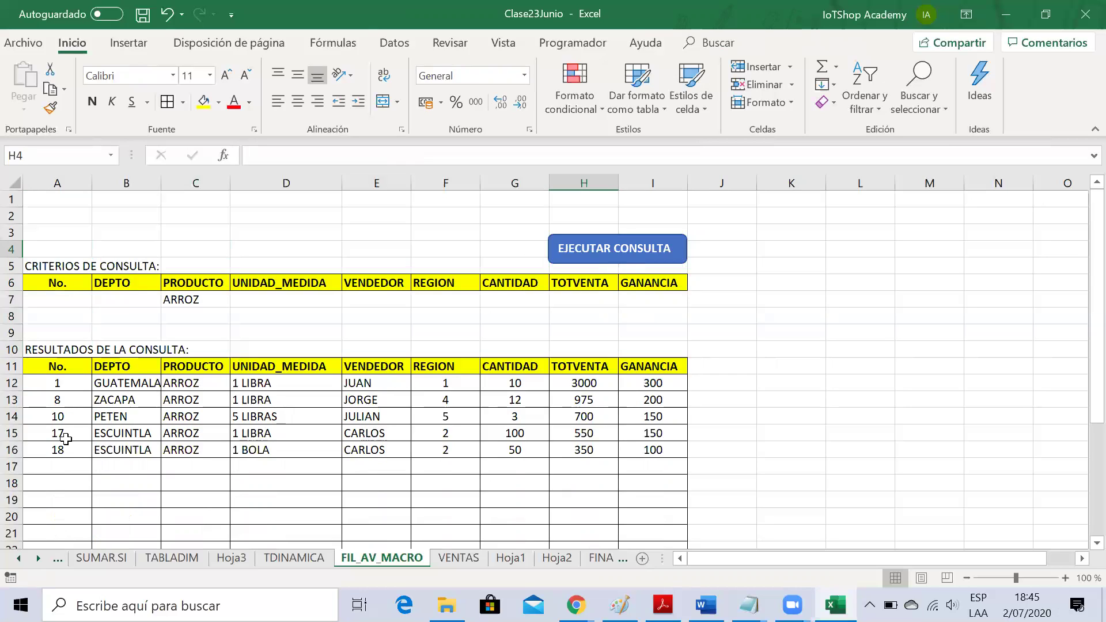
pyautogui.moveTo(203, 383); pyautogui.dragTo(205, 443)
pyautogui.click(204, 443)
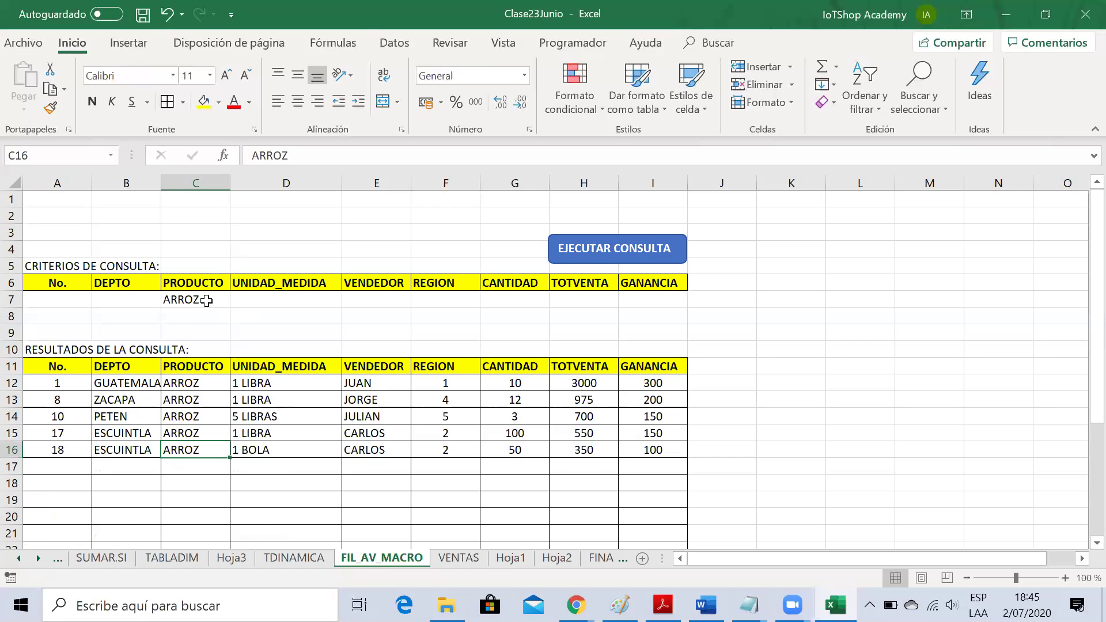
# Step: Clear the PRODUCTO criterion, enter the first listed seller's name under VENDEDOR in E7, and run the query
pyautogui.click(185, 302)
pyautogui.press('Delete')
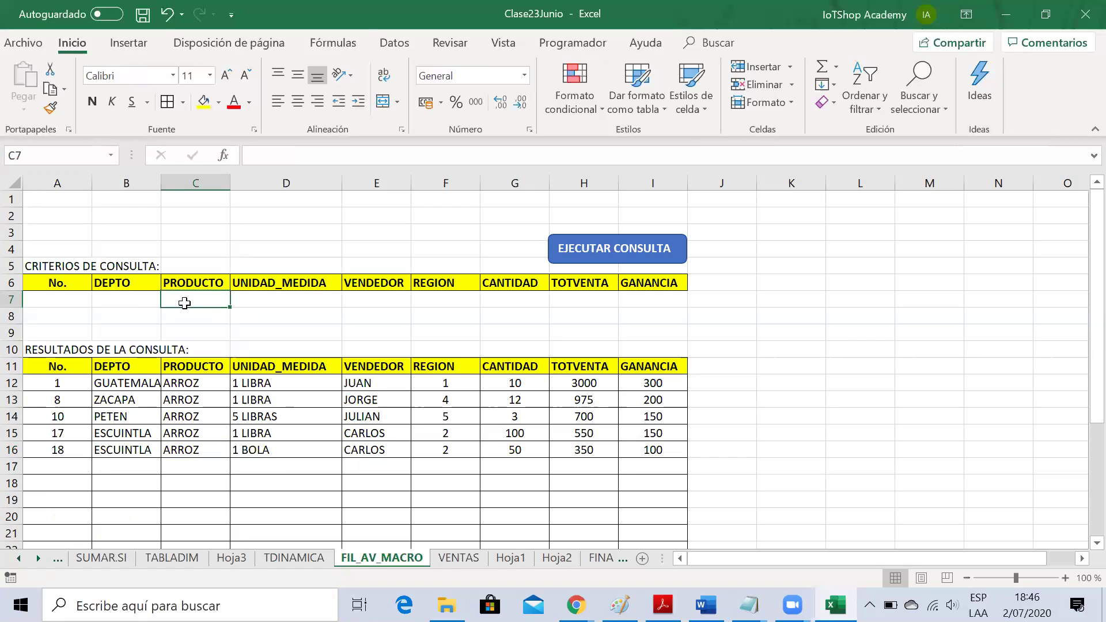
pyautogui.click(374, 299)
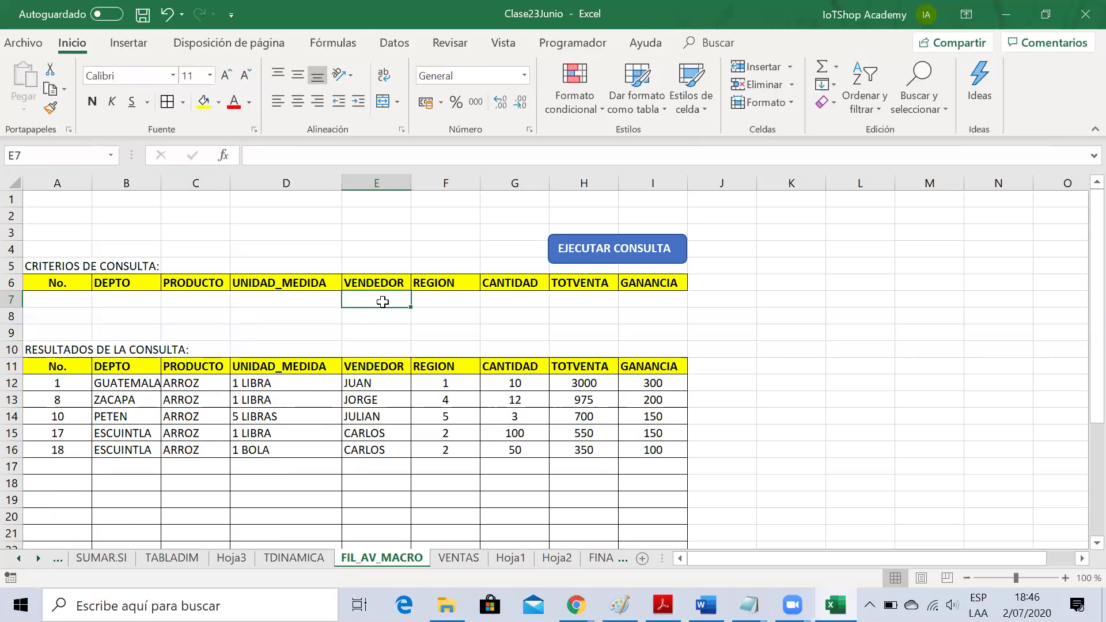
pyautogui.write('JUAN')
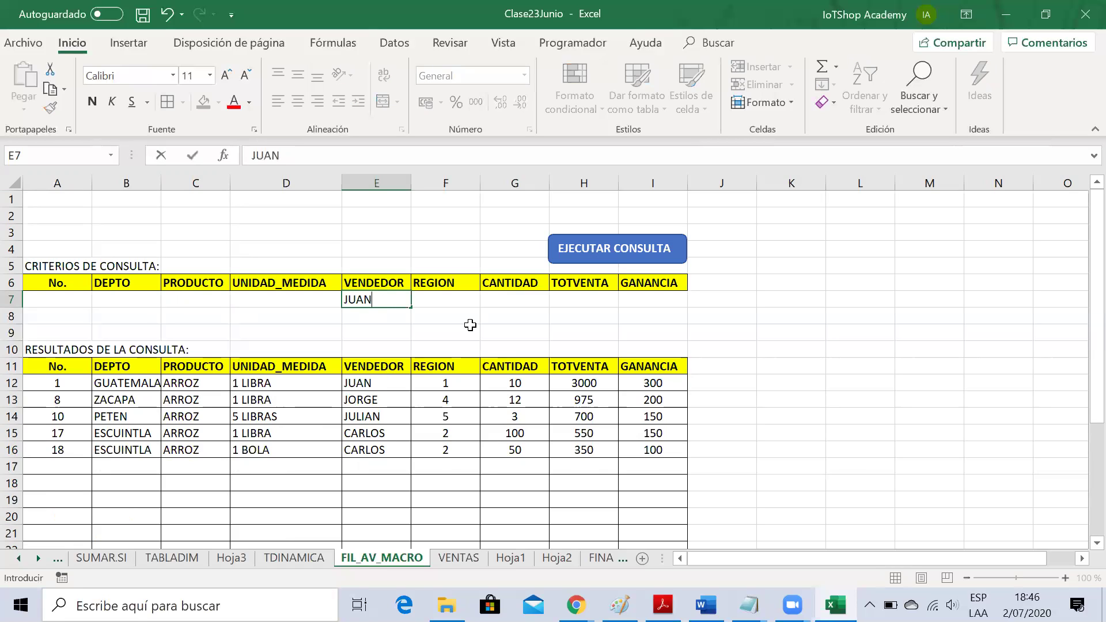
pyautogui.press('Return')
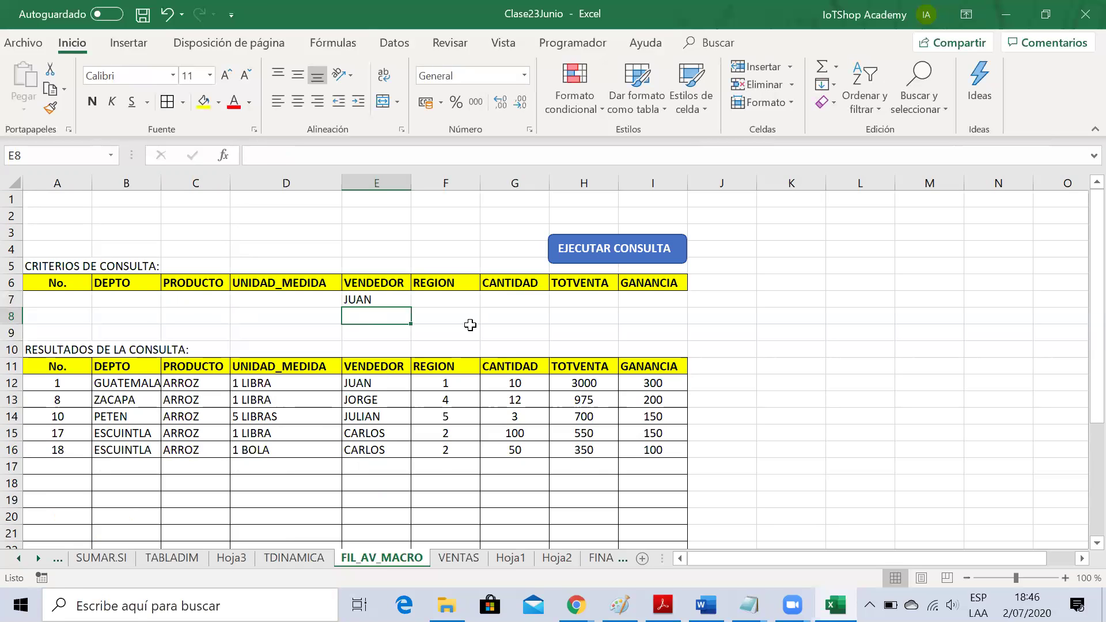
pyautogui.click(617, 255)
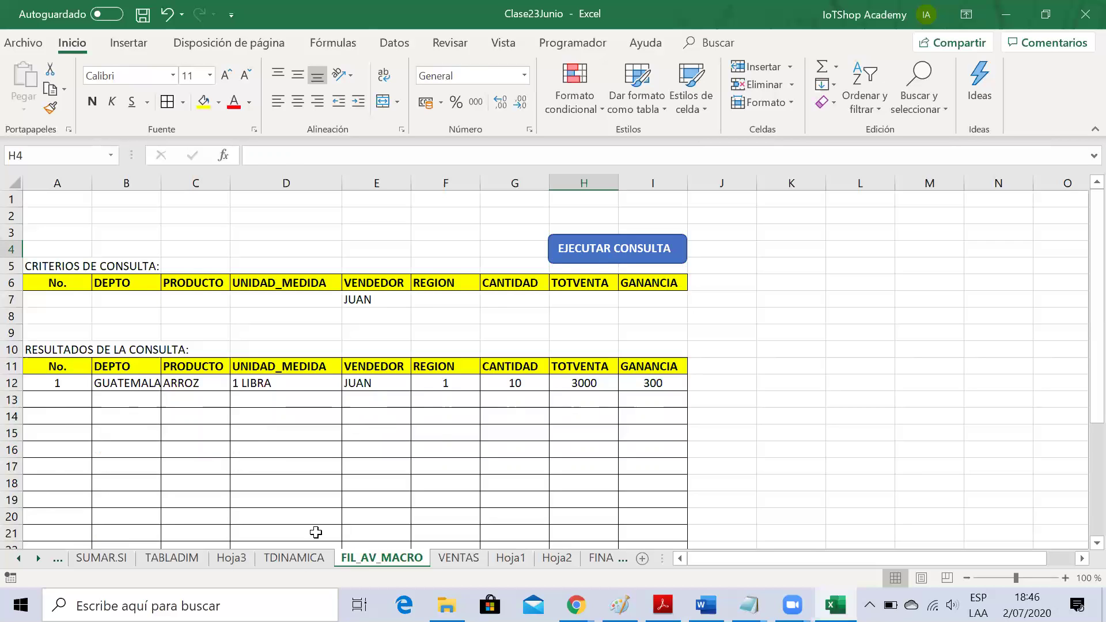
# Step: Check the VENDEDOR column of the source data on the TDINAMICA sheet for the queried seller
pyautogui.click(297, 557)
pyautogui.click(355, 281)
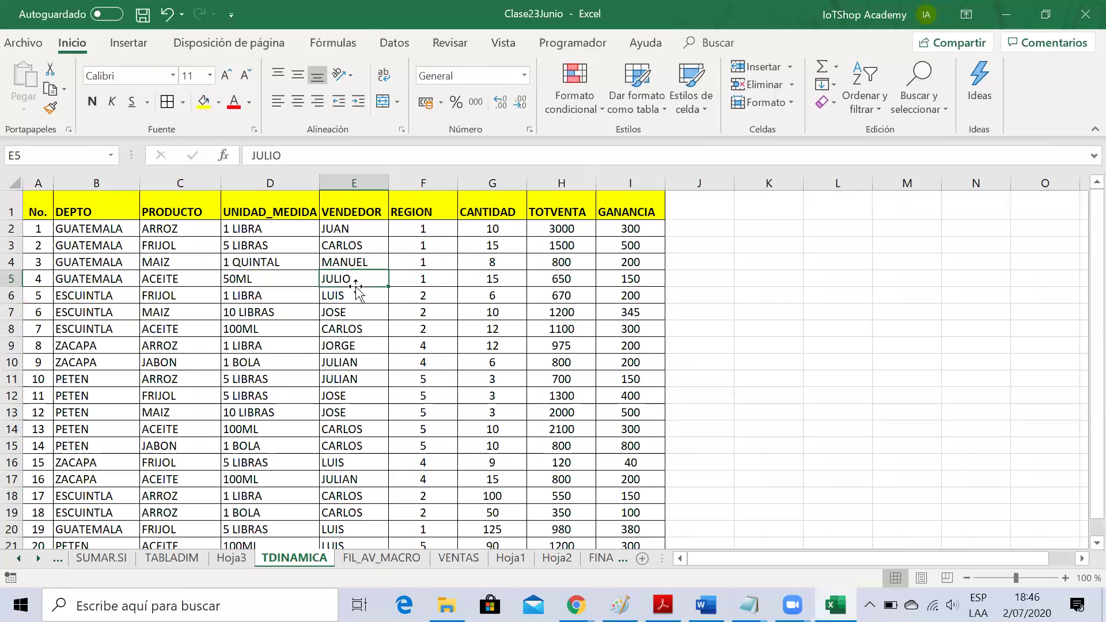
pyautogui.press('Up')
pyautogui.press('Up')
pyautogui.press('Up')
pyautogui.press('Up')
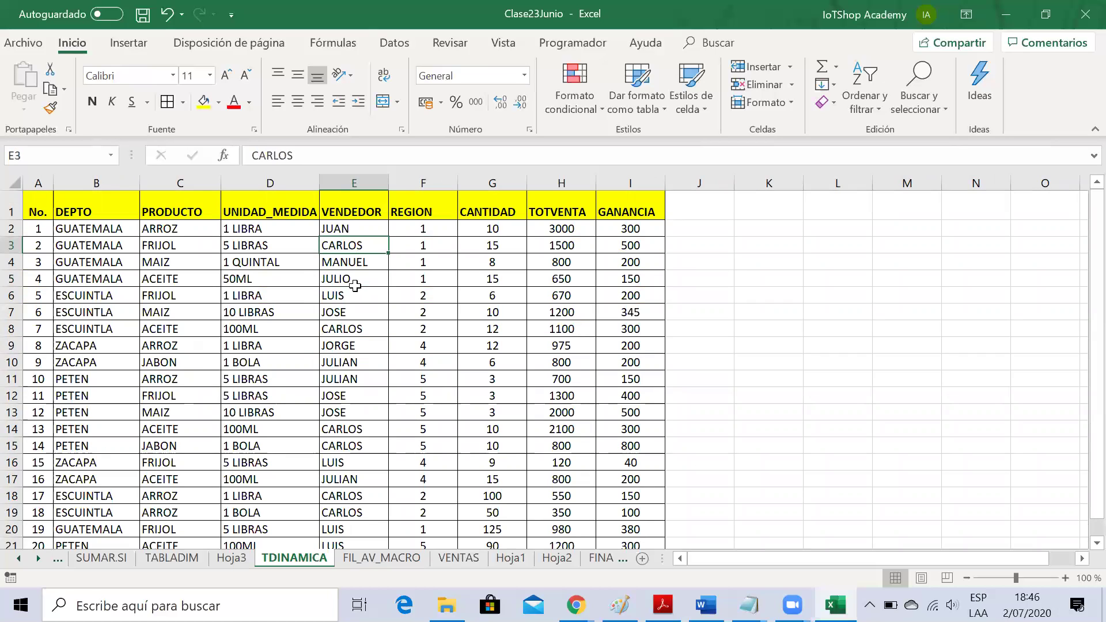
# Step: Go through the sellers in the VENDEDOR column of TDINAMICA down to the last record and back to the top
pyautogui.press('Down')
pyautogui.press('Down')
pyautogui.press('Down')
pyautogui.press('Down')
pyautogui.press('Down')
pyautogui.press('Down')
pyautogui.press('Down')
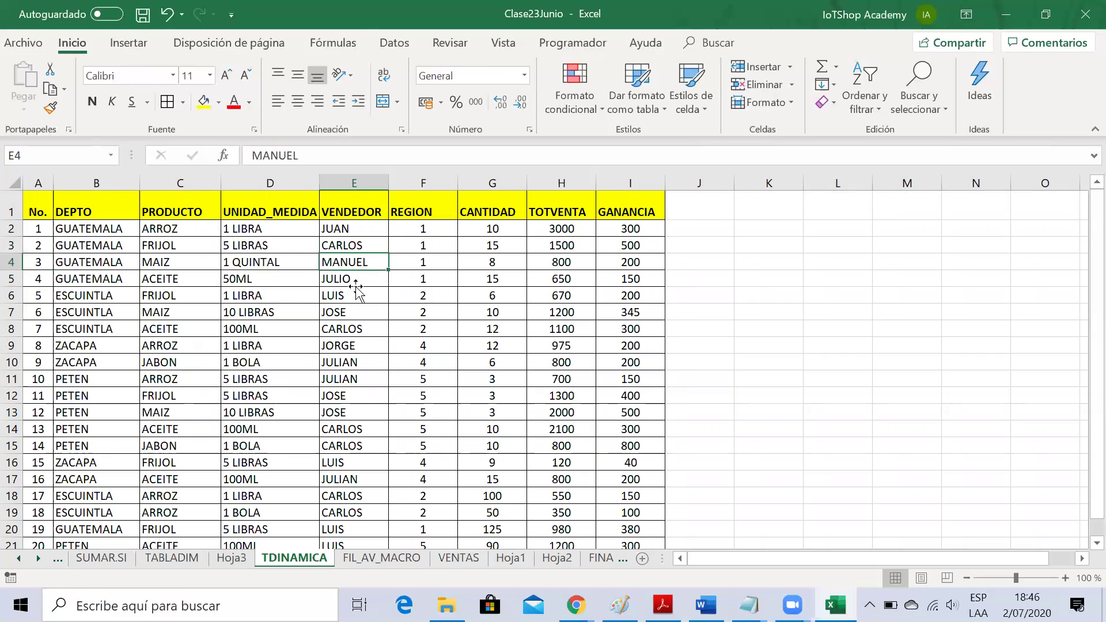
pyautogui.press('Down')
pyautogui.press('Down')
pyautogui.press('Down')
pyautogui.press('Down')
pyautogui.press('Down')
pyautogui.press('Down')
pyautogui.press('Down')
pyautogui.press('Down')
pyautogui.press('Down')
pyautogui.press('Down')
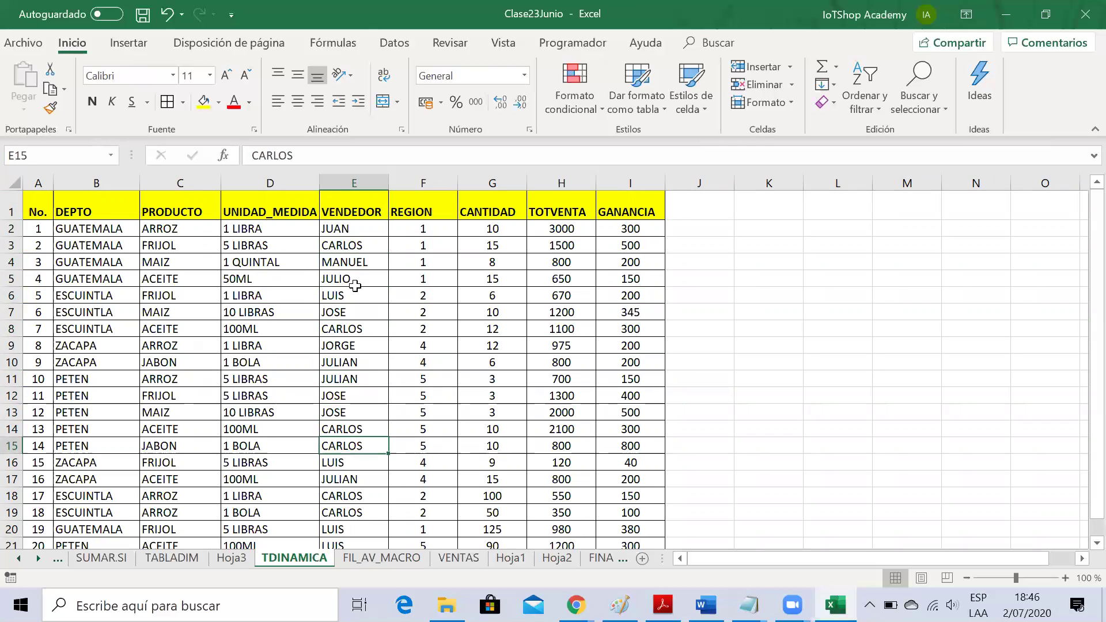
pyautogui.press('Down')
pyautogui.press('Down')
pyautogui.press('Down')
pyautogui.press('Down')
pyautogui.press('Down')
pyautogui.press('Up')
pyautogui.press('Up')
pyautogui.press('Up')
pyautogui.press('Up')
pyautogui.press('Up')
pyautogui.press('Up')
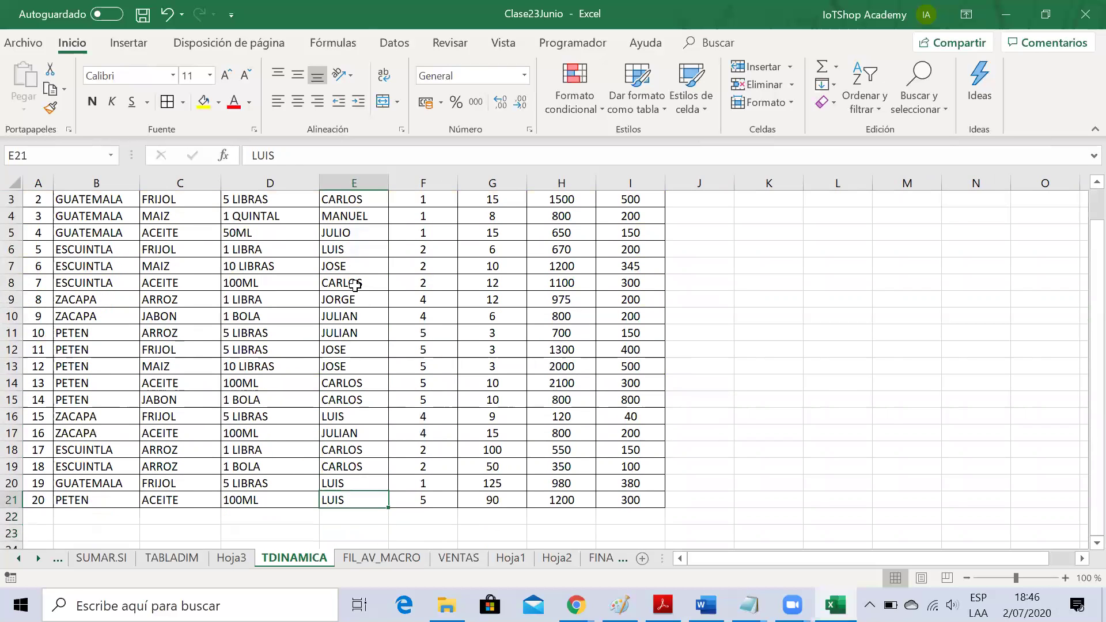
pyautogui.press('Up')
pyautogui.press('Up')
pyautogui.press('Up')
pyautogui.press('Up')
pyautogui.press('Up')
pyautogui.press('Up')
pyautogui.press('Up')
pyautogui.press('Up')
pyautogui.press('Up')
pyautogui.press('Up')
pyautogui.press('Up')
pyautogui.press('Up')
pyautogui.press('Up')
pyautogui.press('Up')
pyautogui.press('Up')
pyautogui.press('Up')
pyautogui.press('Down')
pyautogui.press('Down')
pyautogui.press('Down')
pyautogui.press('Down')
pyautogui.press('Down')
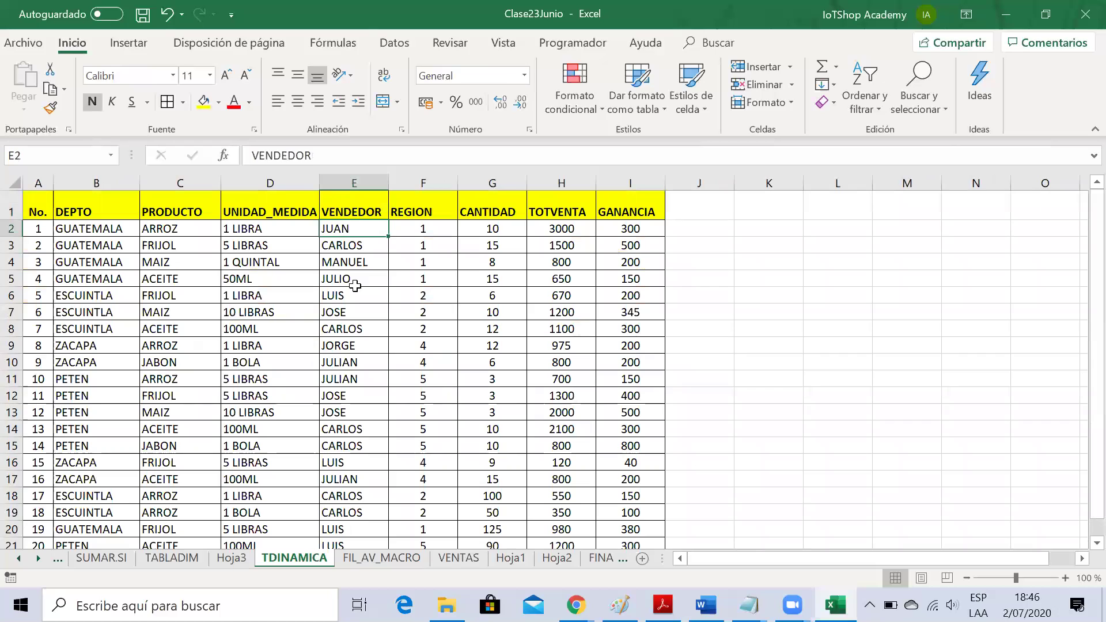
pyautogui.press('Down')
pyautogui.press('Down')
pyautogui.press('Up')
pyautogui.press('Up')
pyautogui.press('Up')
pyautogui.press('Up')
pyautogui.press('Up')
pyautogui.press('Up')
pyautogui.press('Down')
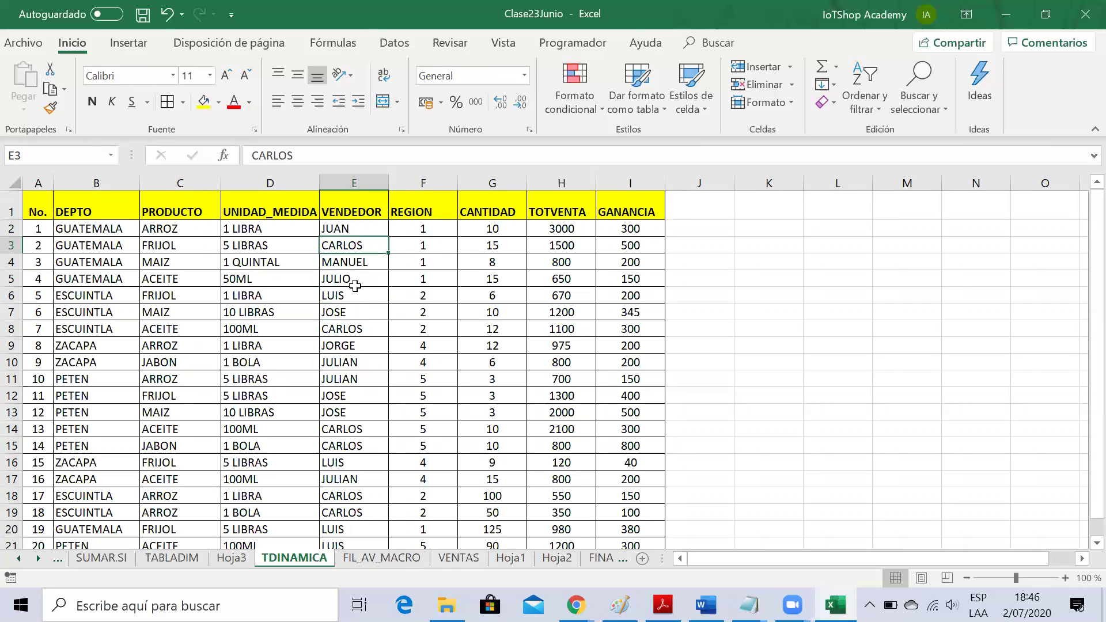
# Step: On FIL_AV_MACRO, set the VENDEDOR criterion in E7 to the seller from E3 of TDINAMICA and run the query
pyautogui.click(381, 559)
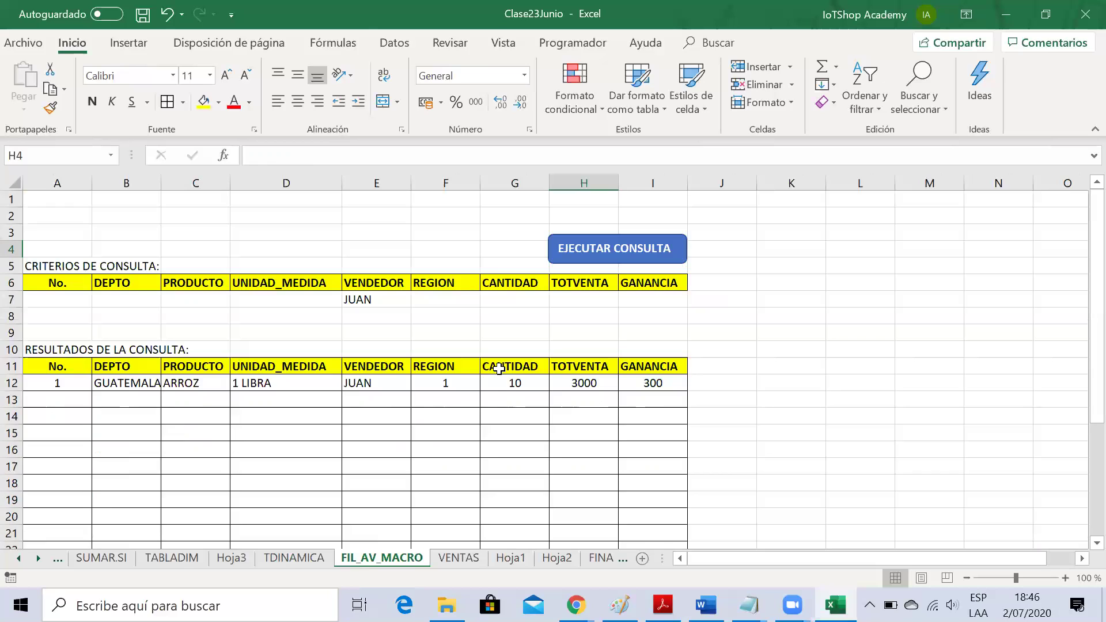
pyautogui.click(384, 306)
pyautogui.write('CARLOS')
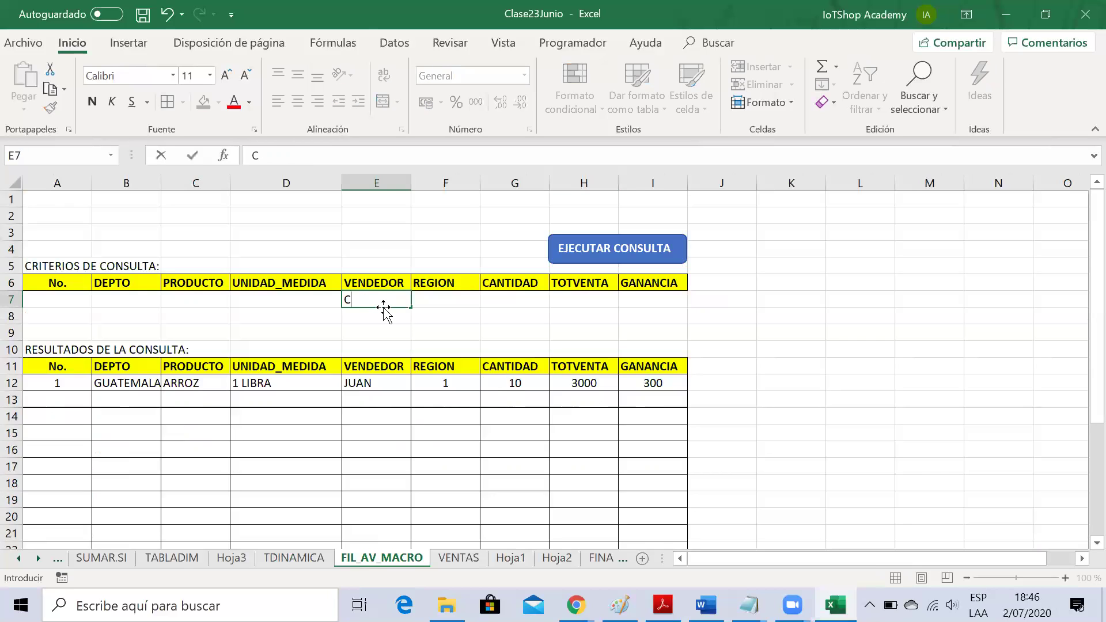
pyautogui.click(456, 295)
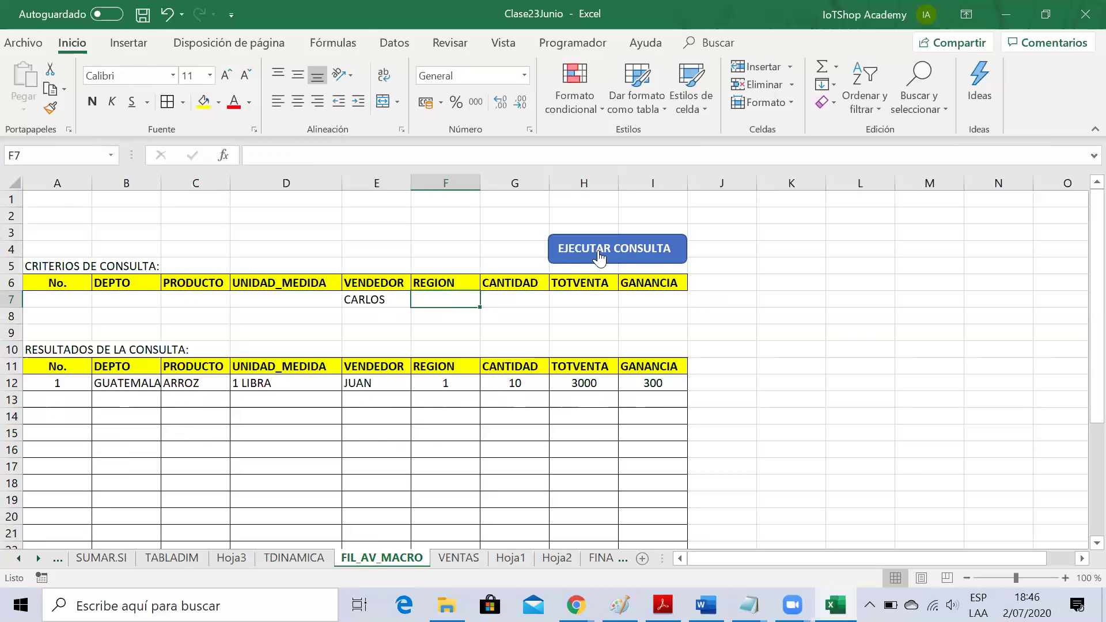
pyautogui.click(617, 253)
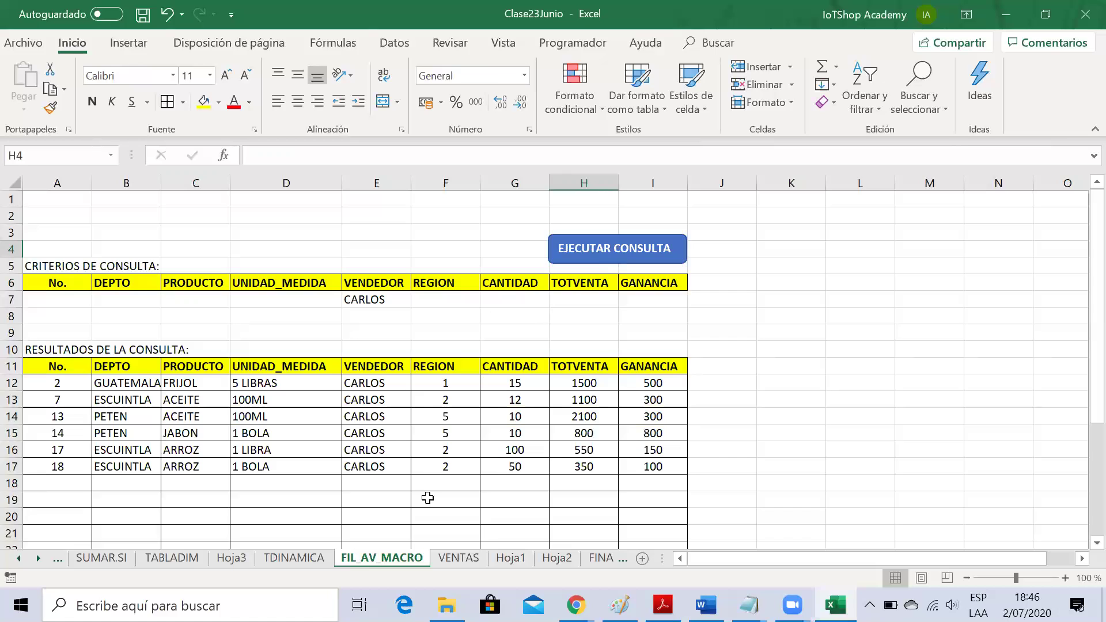
# Step: Examine the queried seller's records, including the combined TOTVENTA and GANANCIA amounts in rows 12 to 17
pyautogui.click(385, 433)
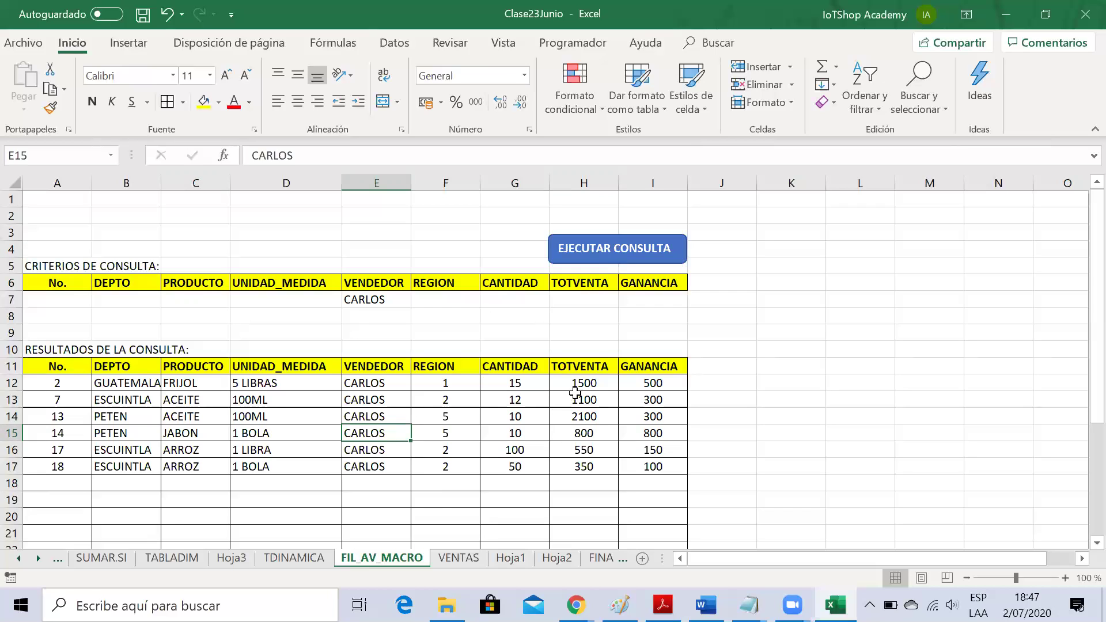
pyautogui.moveTo(587, 385); pyautogui.dragTo(593, 467)
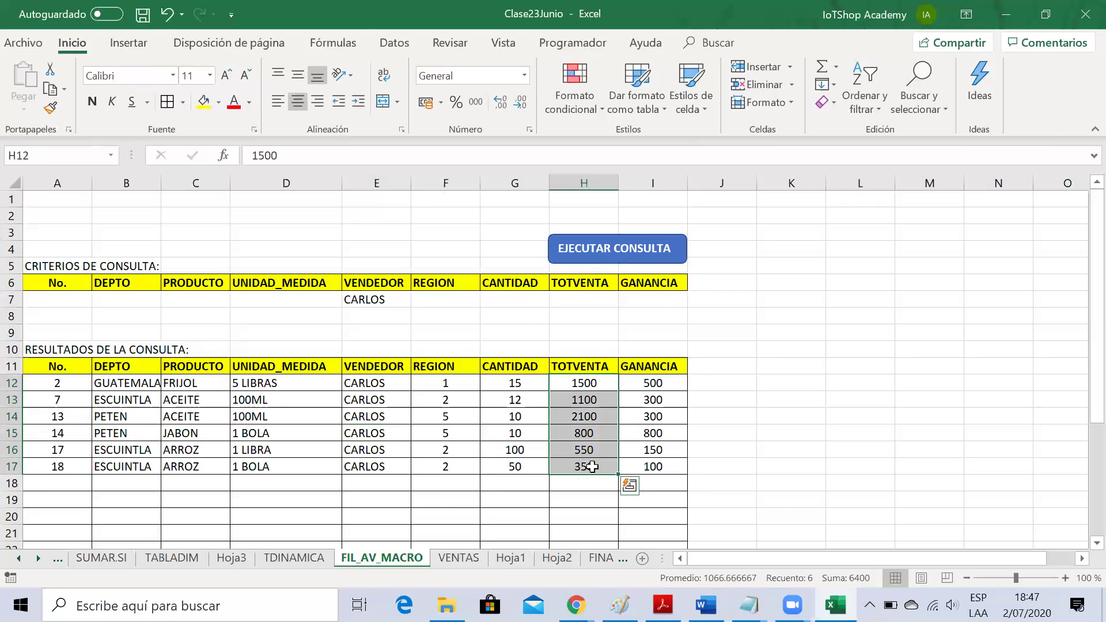
pyautogui.moveTo(656, 383); pyautogui.dragTo(660, 466)
pyautogui.click(484, 447)
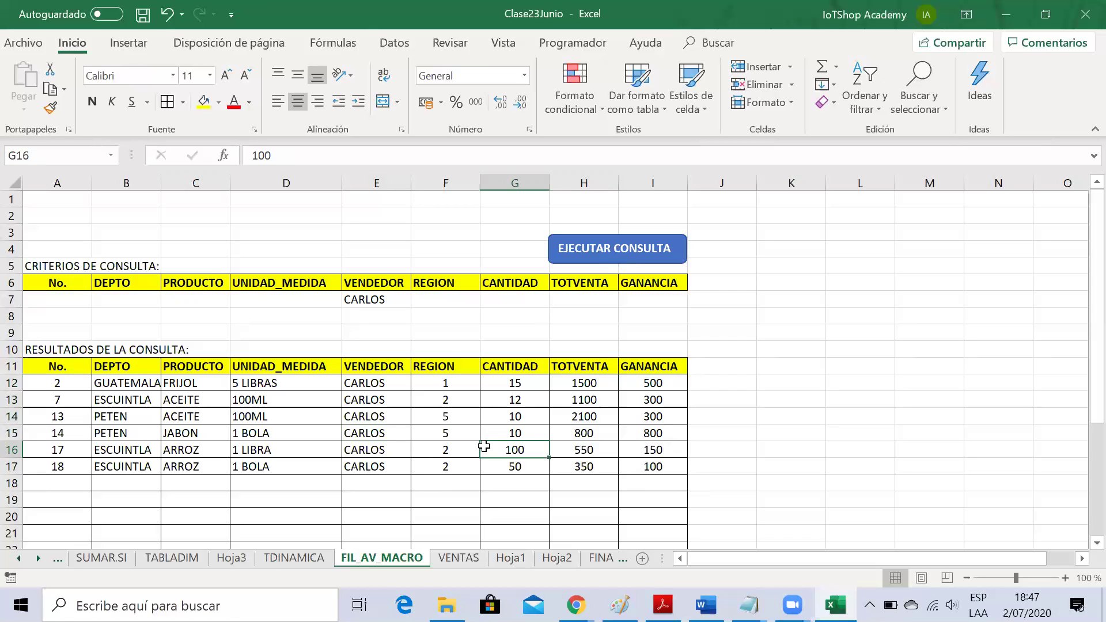
pyautogui.click(431, 234)
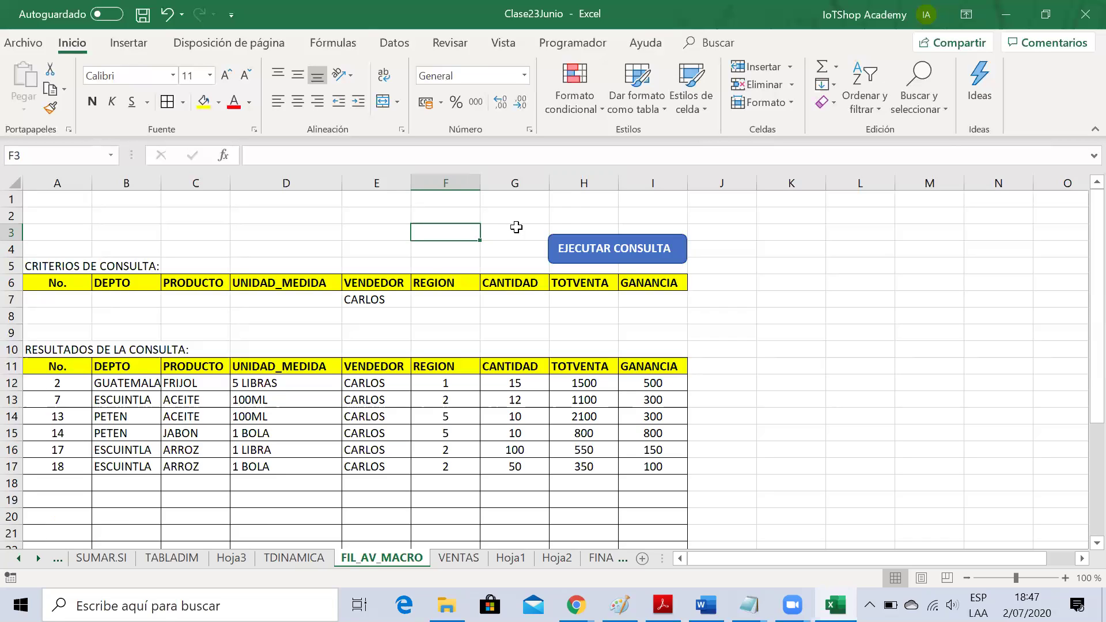
pyautogui.press('Right')
pyautogui.press('Up')
pyautogui.press('Right')
pyautogui.click(521, 210)
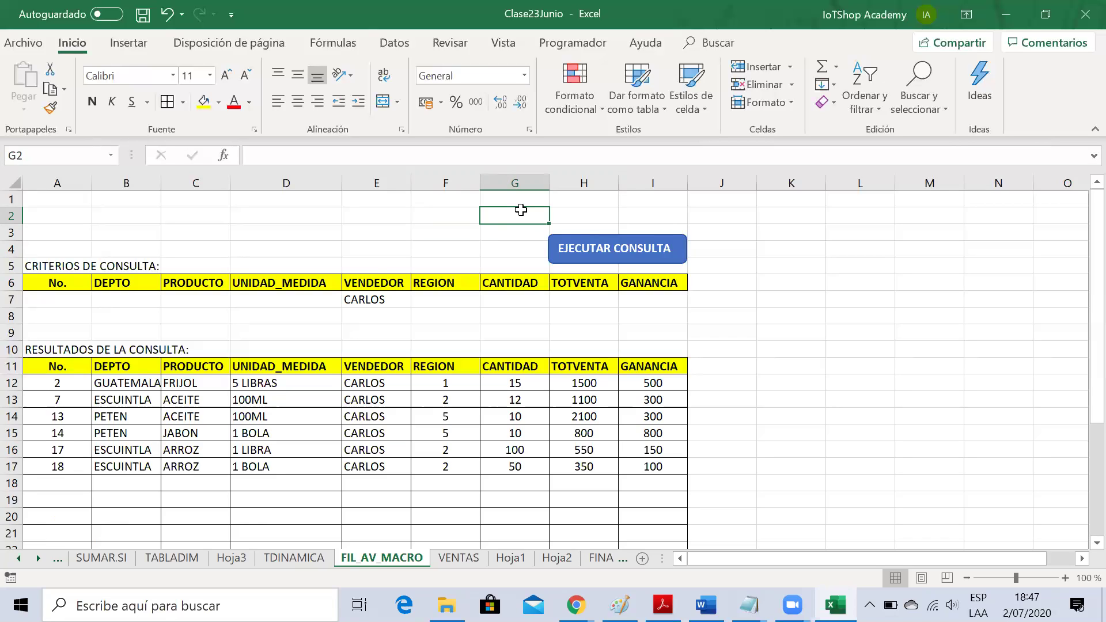
pyautogui.press('Left')
pyautogui.press('Left')
pyautogui.press('Left')
pyautogui.press('Left')
pyautogui.press('Left')
pyautogui.press('Left')
pyautogui.press('Right')
pyautogui.press('Right')
pyautogui.press('Right')
pyautogui.press('Right')
pyautogui.press('Right')
pyautogui.press('Left')
pyautogui.press('Left')
pyautogui.press('Left')
pyautogui.press('Left')
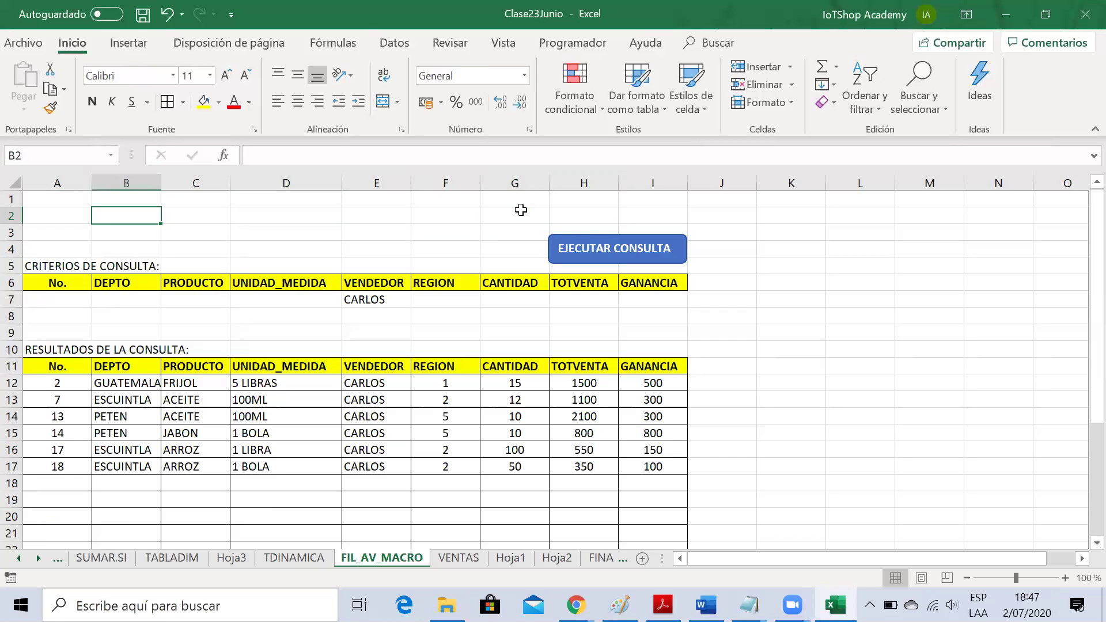
pyautogui.press('Left')
pyautogui.press('Up')
pyautogui.press('Down')
pyautogui.press('Down')
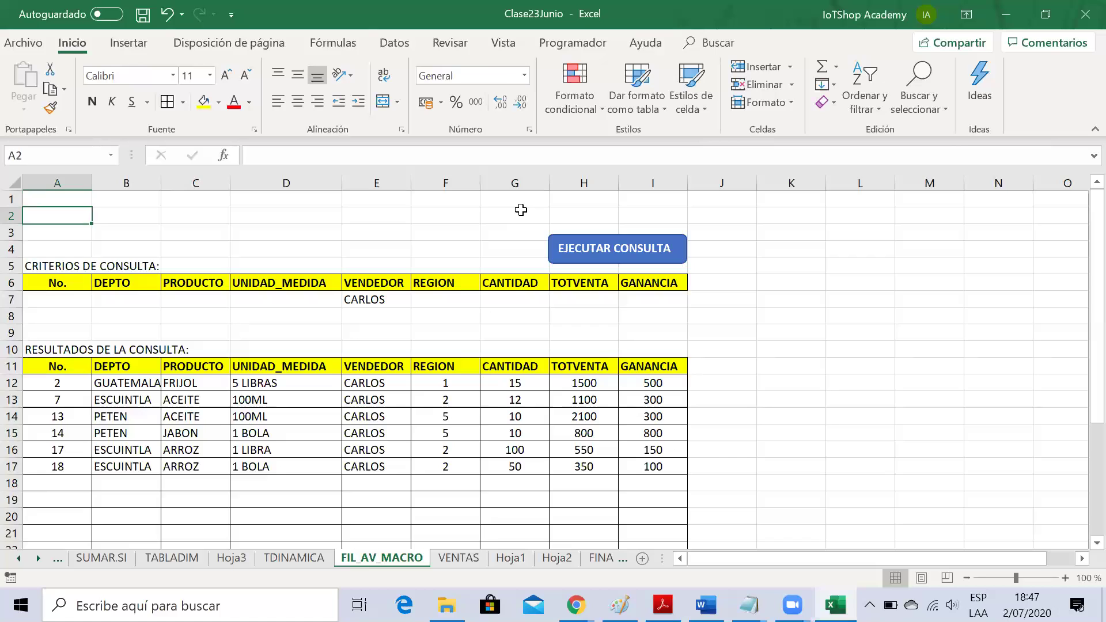
pyautogui.press('Up')
pyautogui.press('Up')
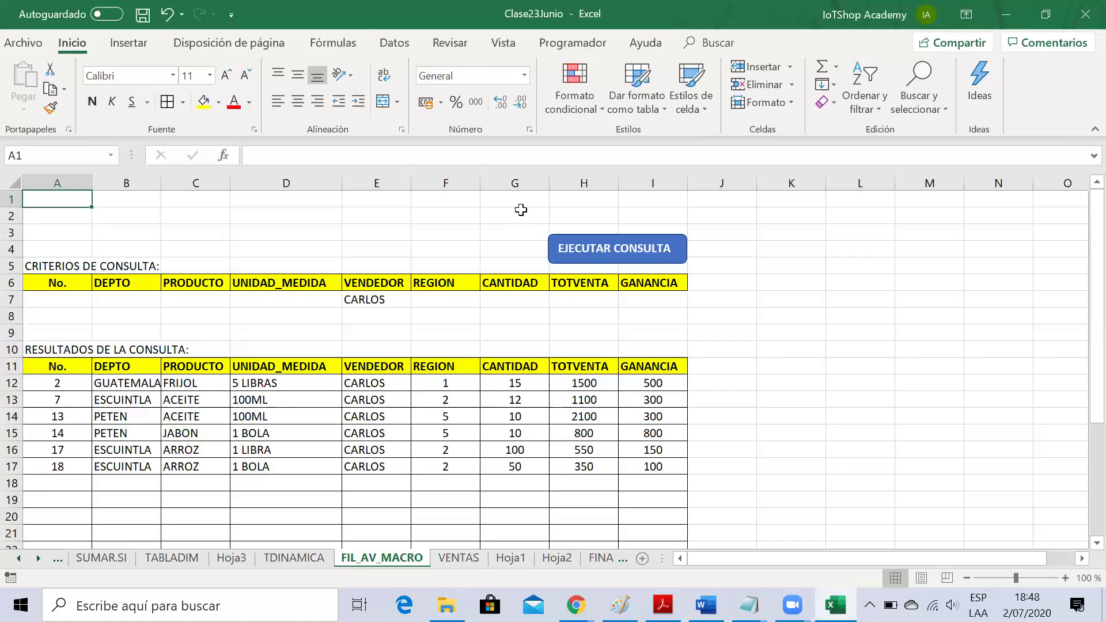
pyautogui.click(444, 246)
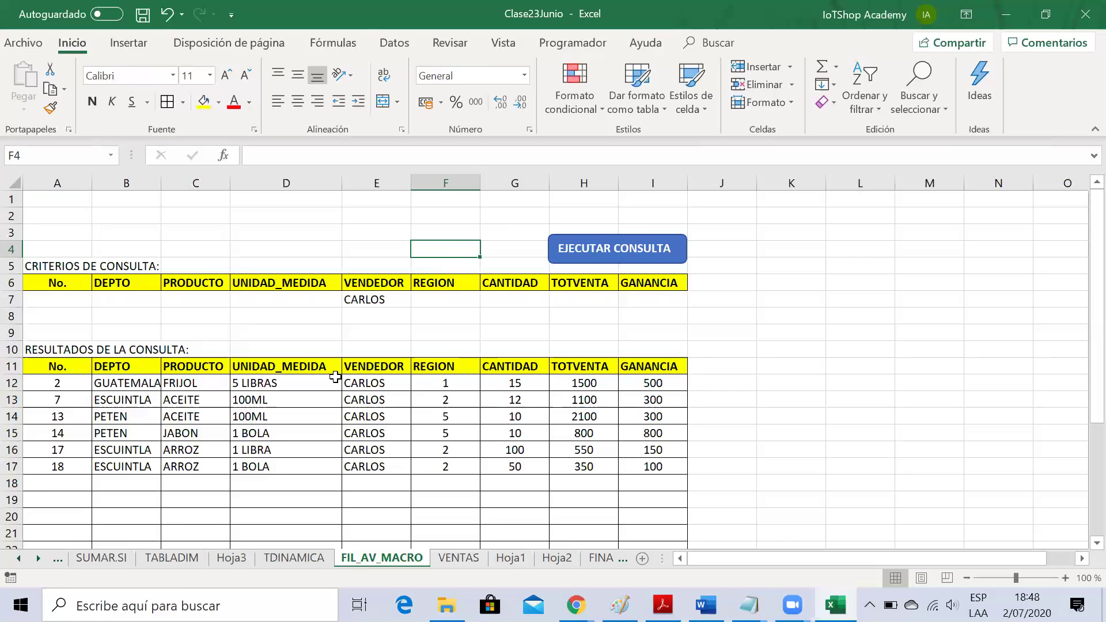
# Step: Clear the VENDEDOR criterion in E7 and enter GUATEMALA as the DEPTO criterion in B7
pyautogui.click(360, 299)
pyautogui.press('Delete')
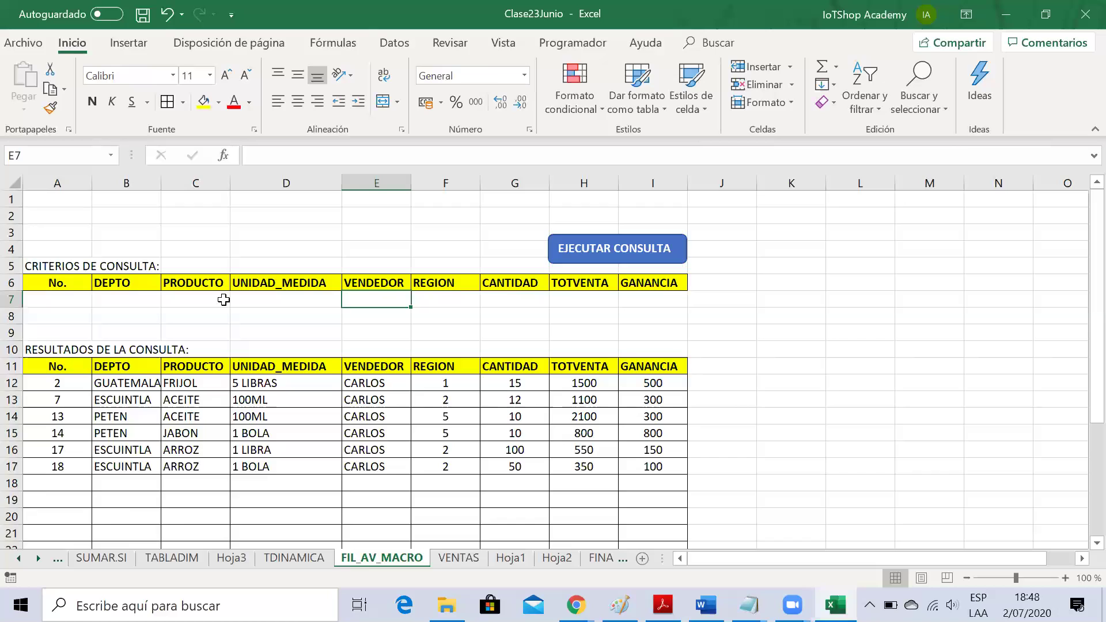
pyautogui.click(121, 300)
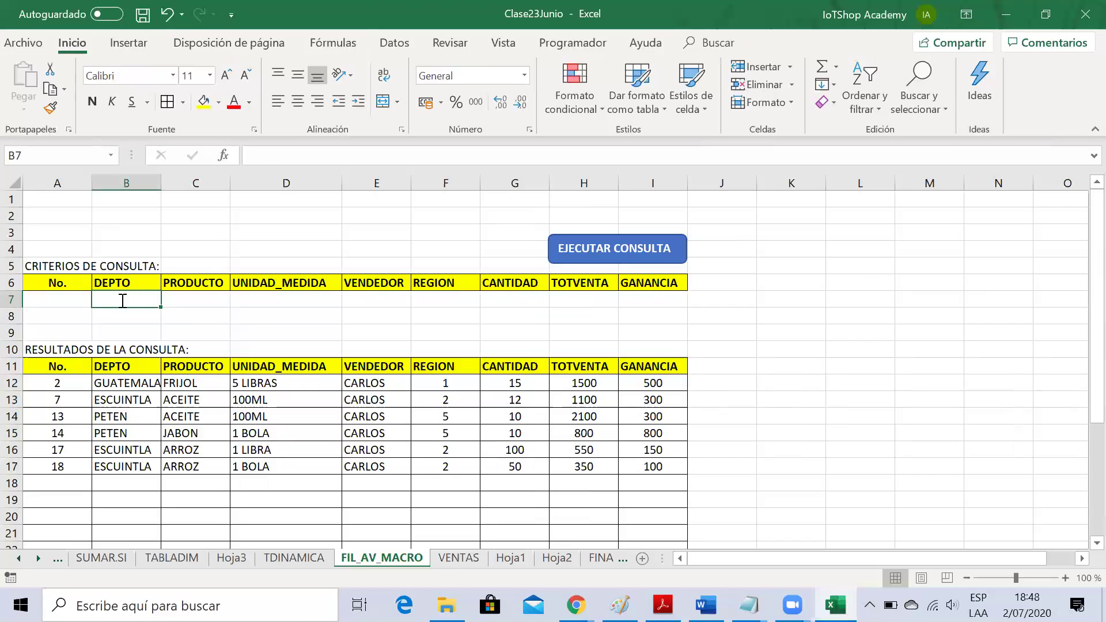
pyautogui.write('PET')
pyautogui.press('BackSpace')
pyautogui.press('BackSpace')
pyautogui.press('BackSpace')
pyautogui.write('GUATEMALA')
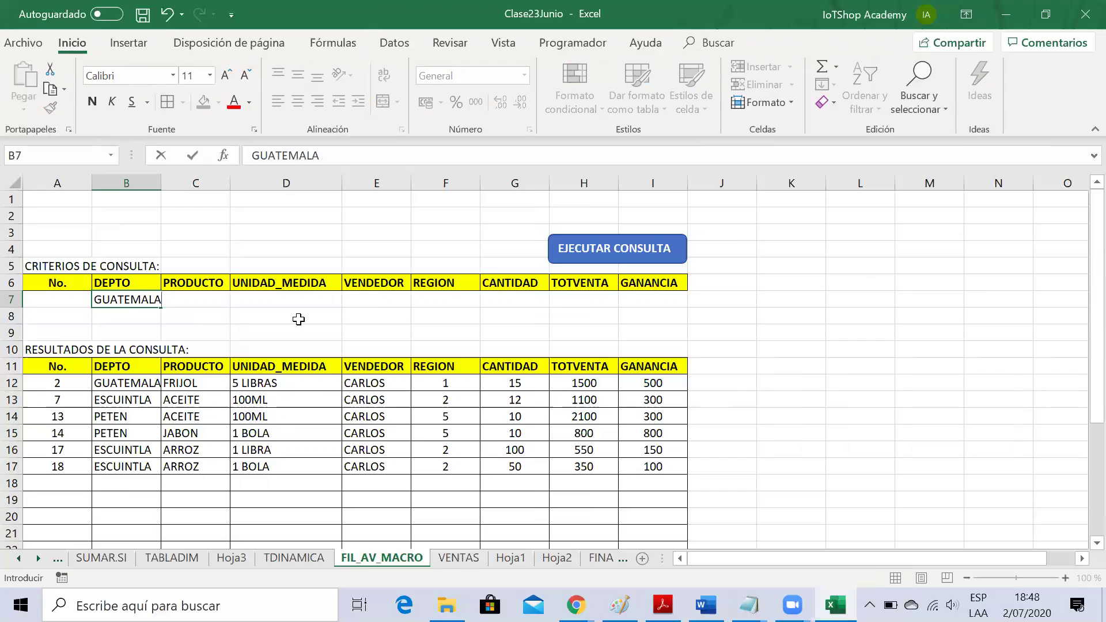
# Step: Add the seller from E7 of TDINAMICA as the VENDEDOR criterion and run the combined query
pyautogui.click(379, 298)
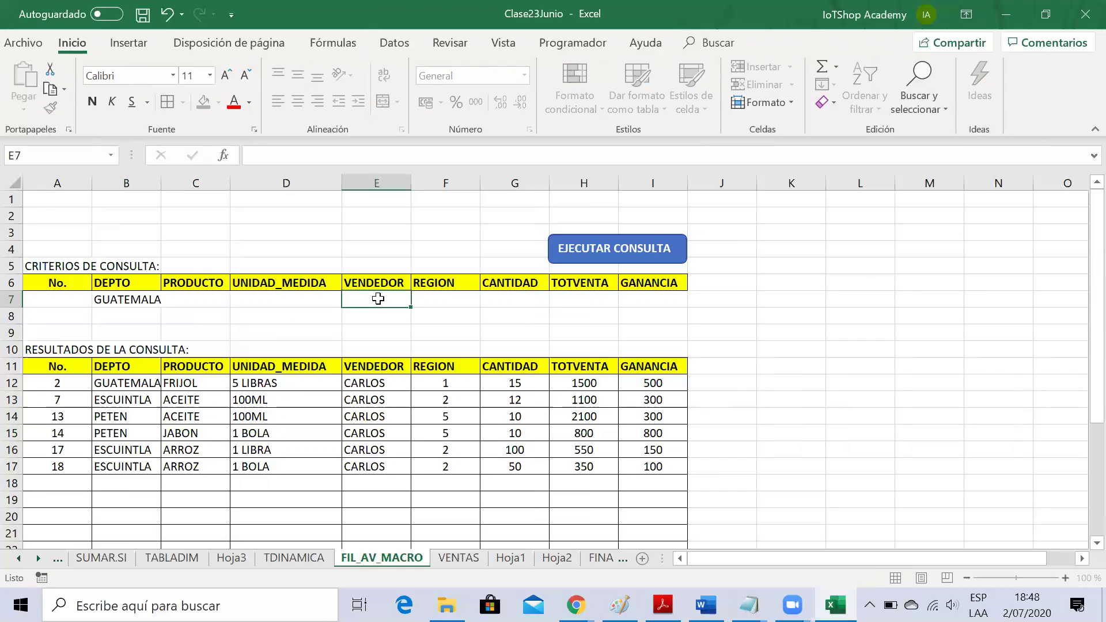
pyautogui.write('JOSE')
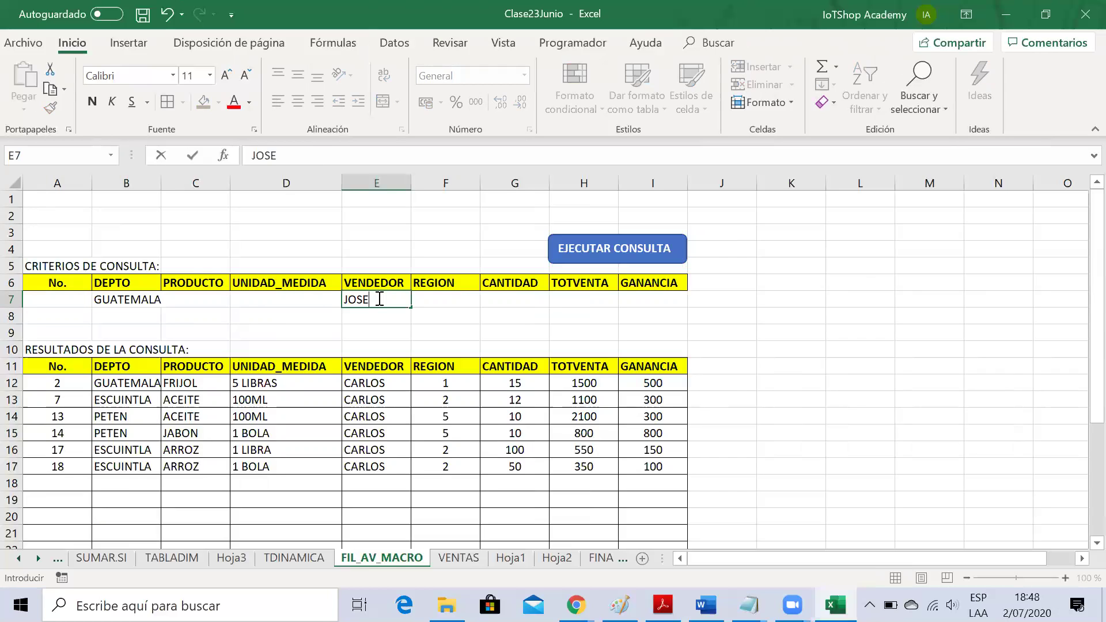
pyautogui.press('Return')
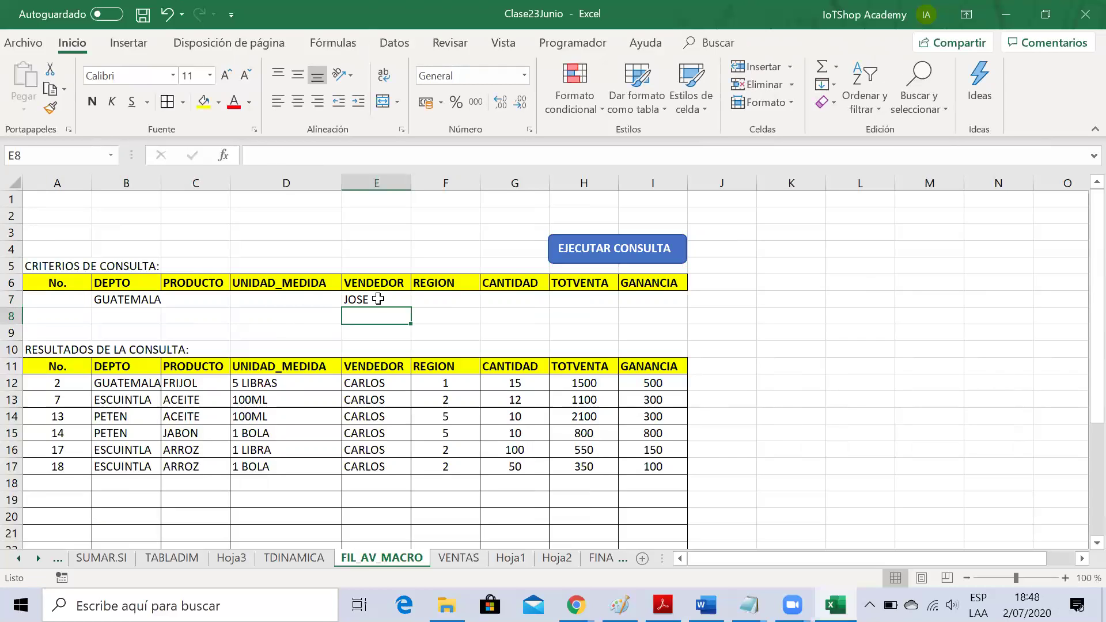
pyautogui.click(602, 249)
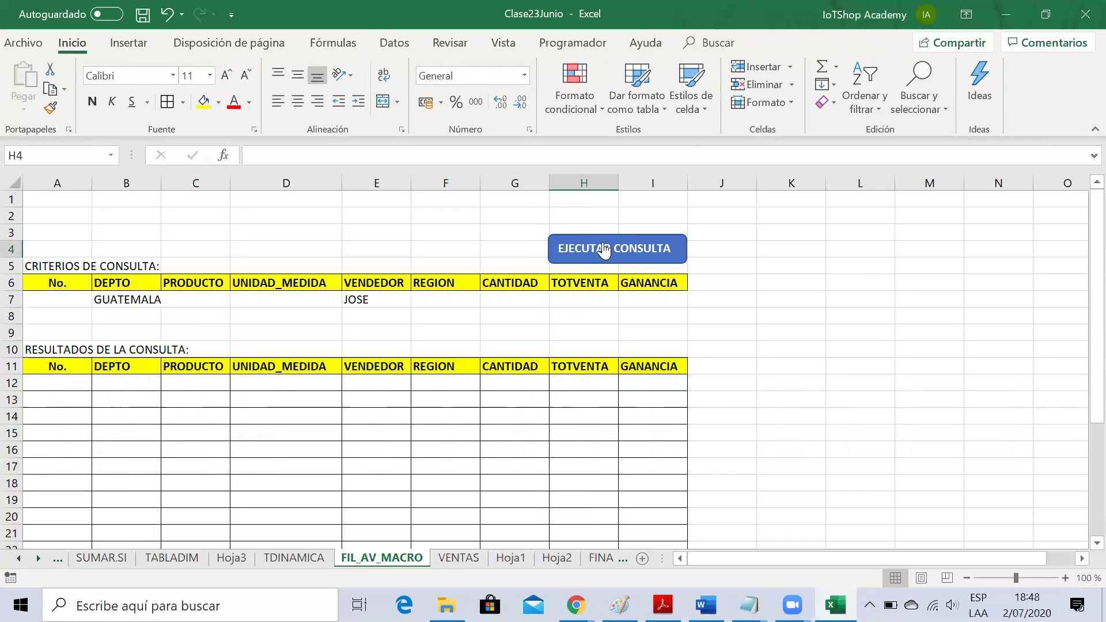
# Step: Remove the VENDEDOR criterion and rerun the query for GUATEMALA alone
pyautogui.click(383, 302)
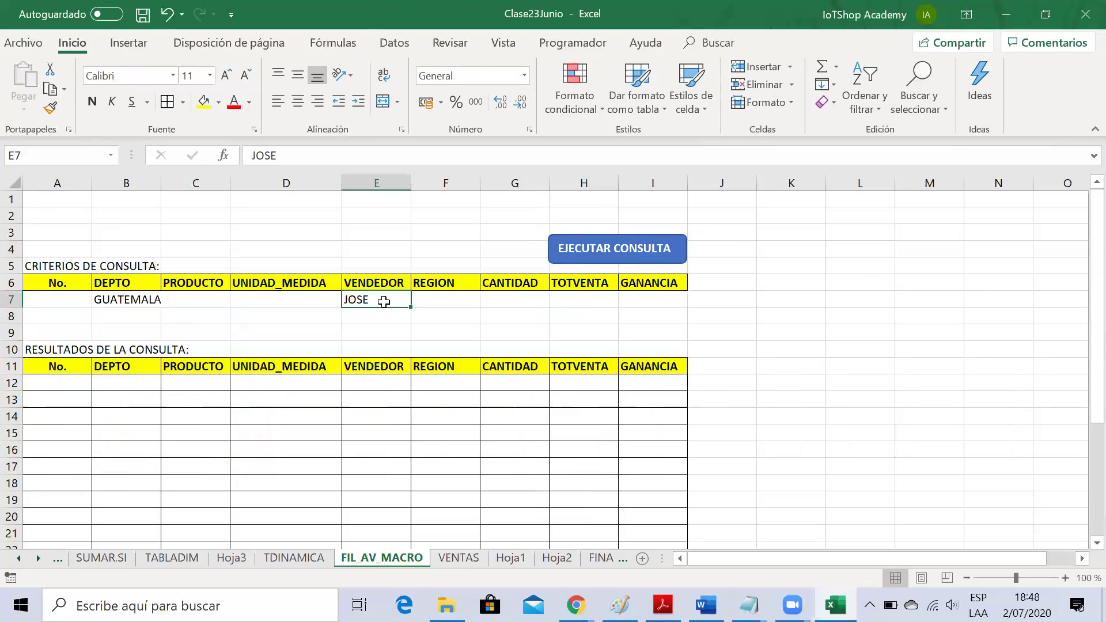
pyautogui.press('Delete')
pyautogui.click(578, 256)
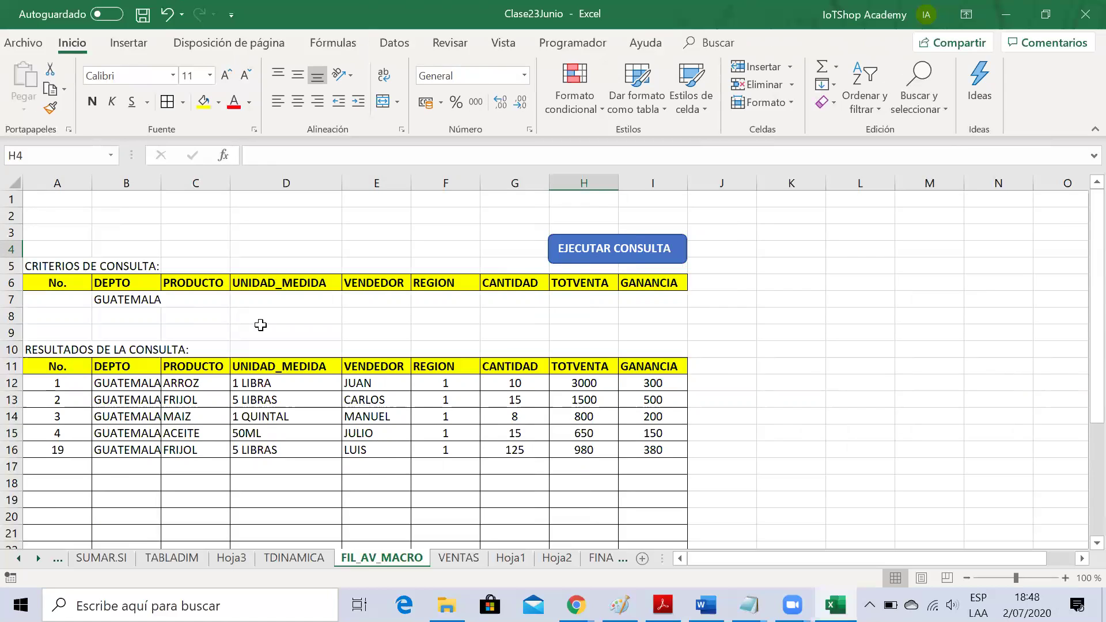
# Step: Clear the DEPTO criterion, enter FRIJOL under PRODUCTO in C7, and run the query
pyautogui.click(134, 299)
pyautogui.press('Delete')
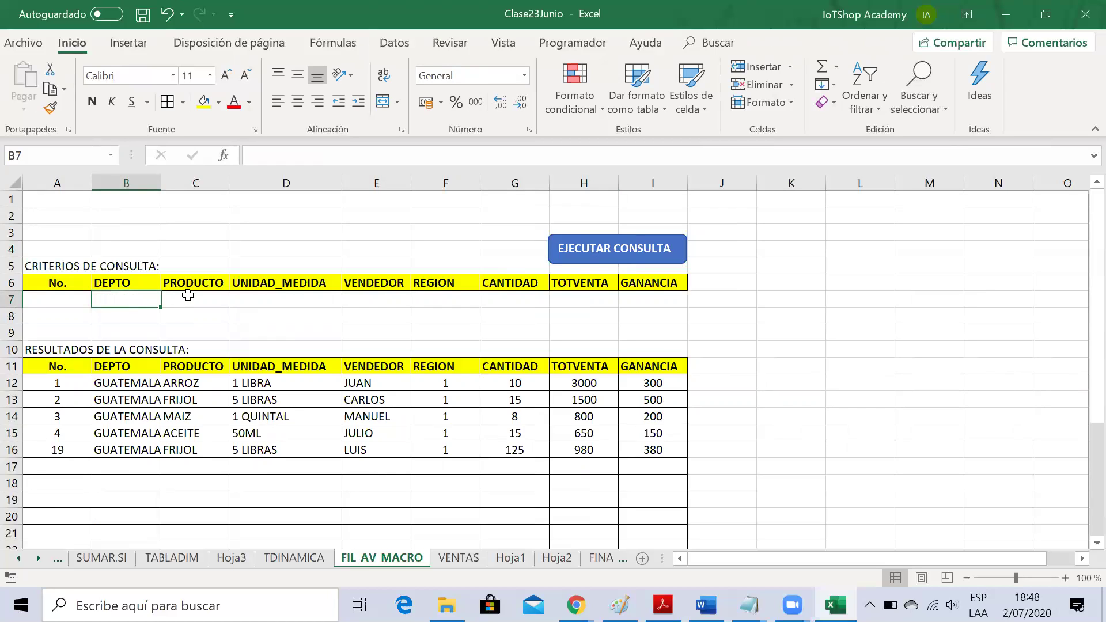
pyautogui.click(187, 296)
pyautogui.write('FRIJOL')
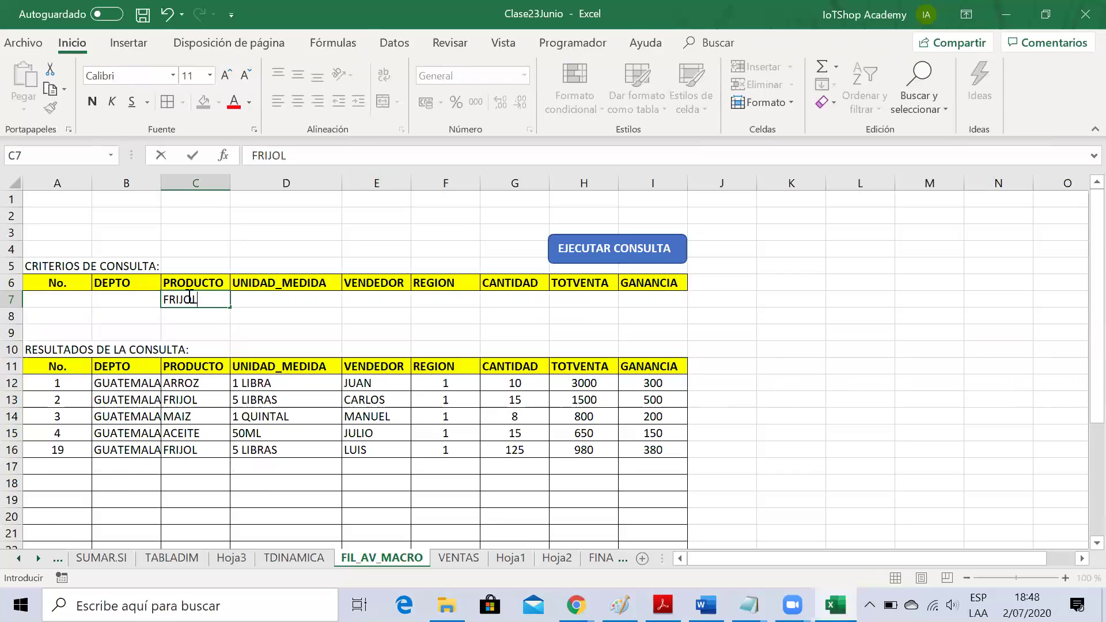
pyautogui.press('Return')
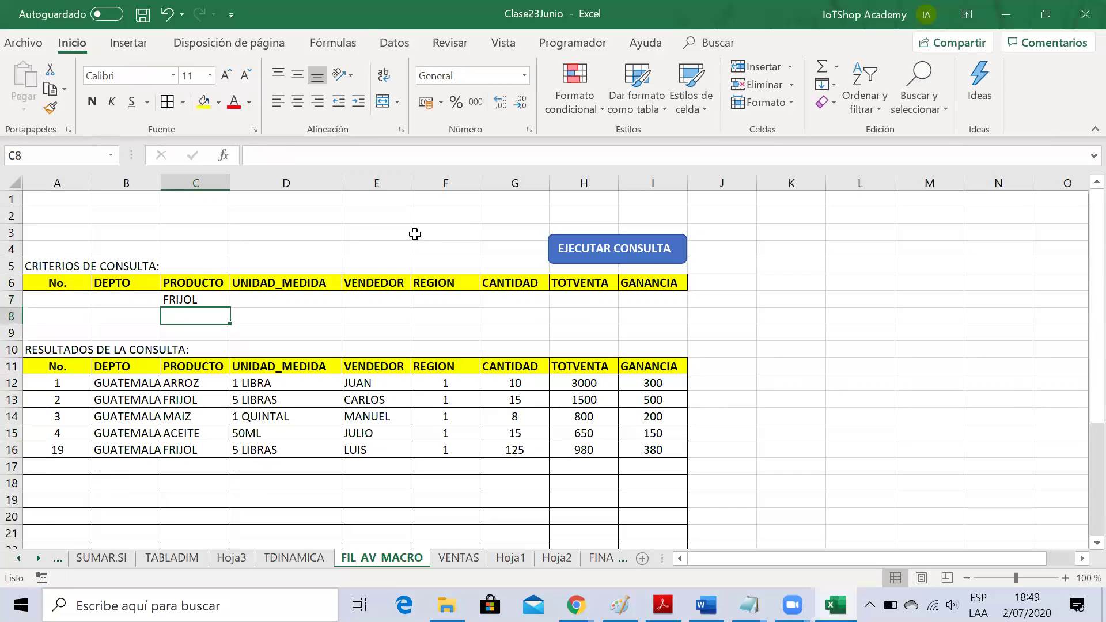
pyautogui.click(627, 257)
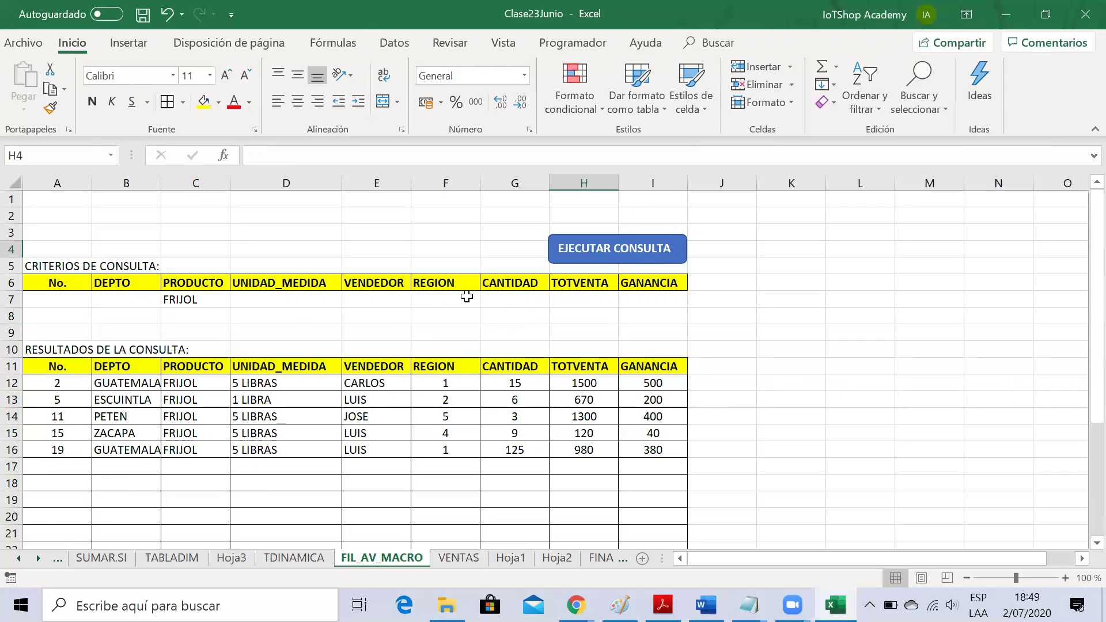
# Step: Add the seller shown in E13 of the results as the VENDEDOR criterion alongside FRIJOL and run the query
pyautogui.click(387, 295)
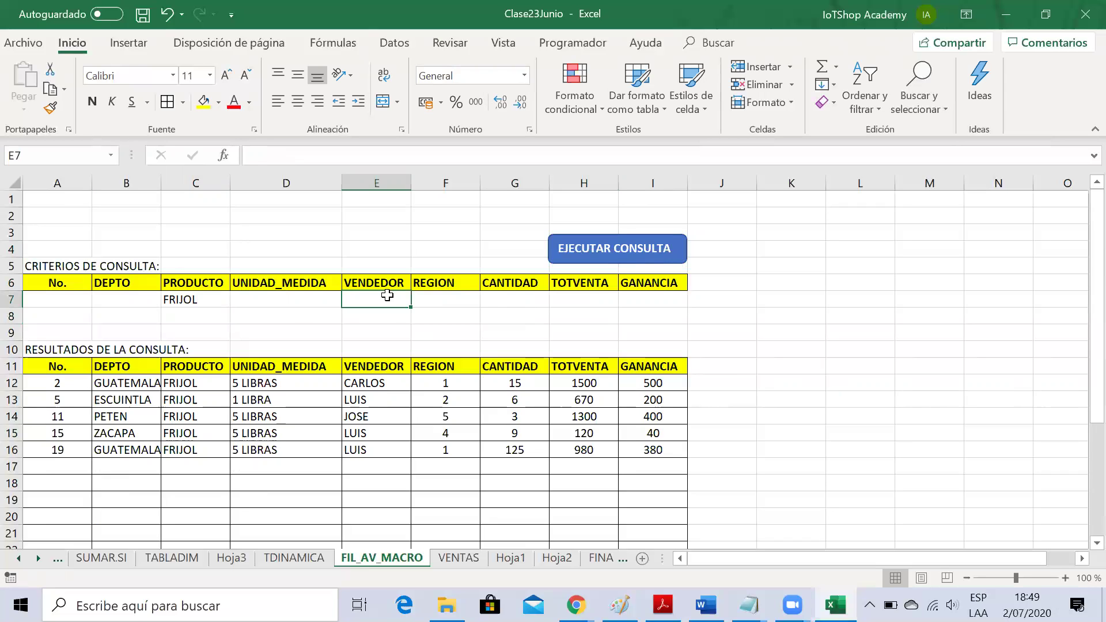
pyautogui.write('LUIS')
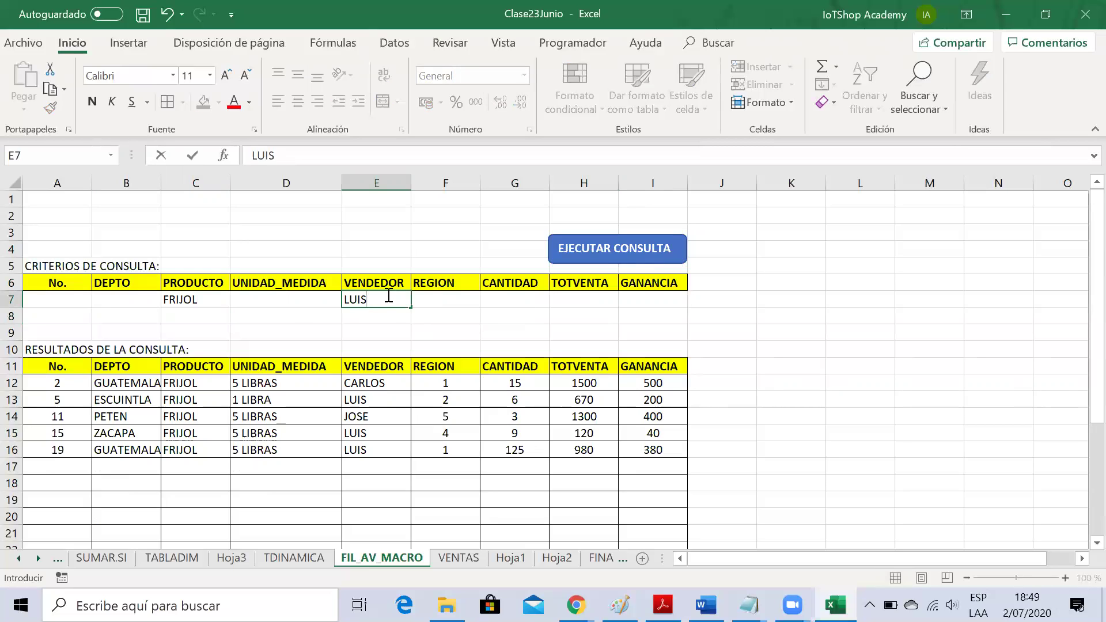
pyautogui.press('Return')
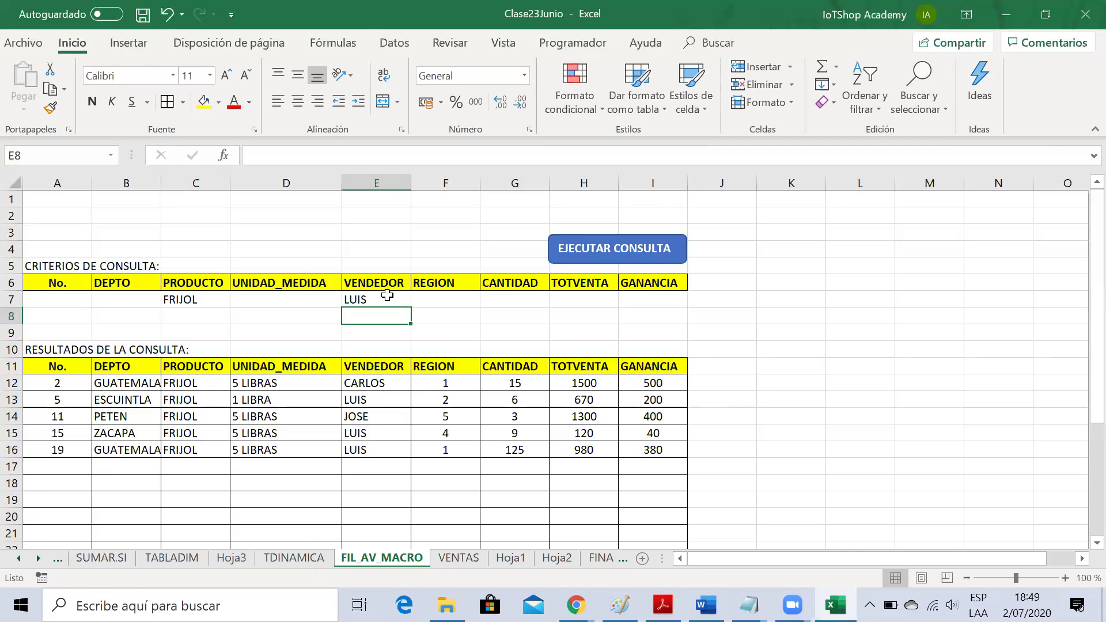
pyautogui.click(597, 253)
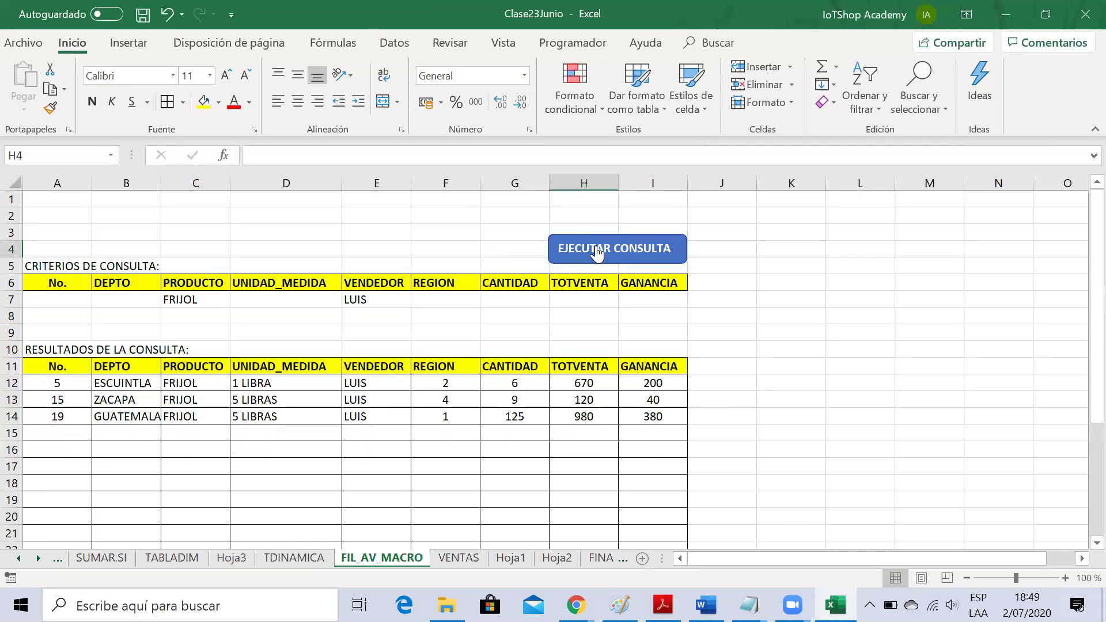
# Step: Clear the PRODUCTO and VENDEDOR criteria from row 7 of the query criteria
pyautogui.click(194, 385)
pyautogui.moveTo(141, 385); pyautogui.dragTo(143, 408)
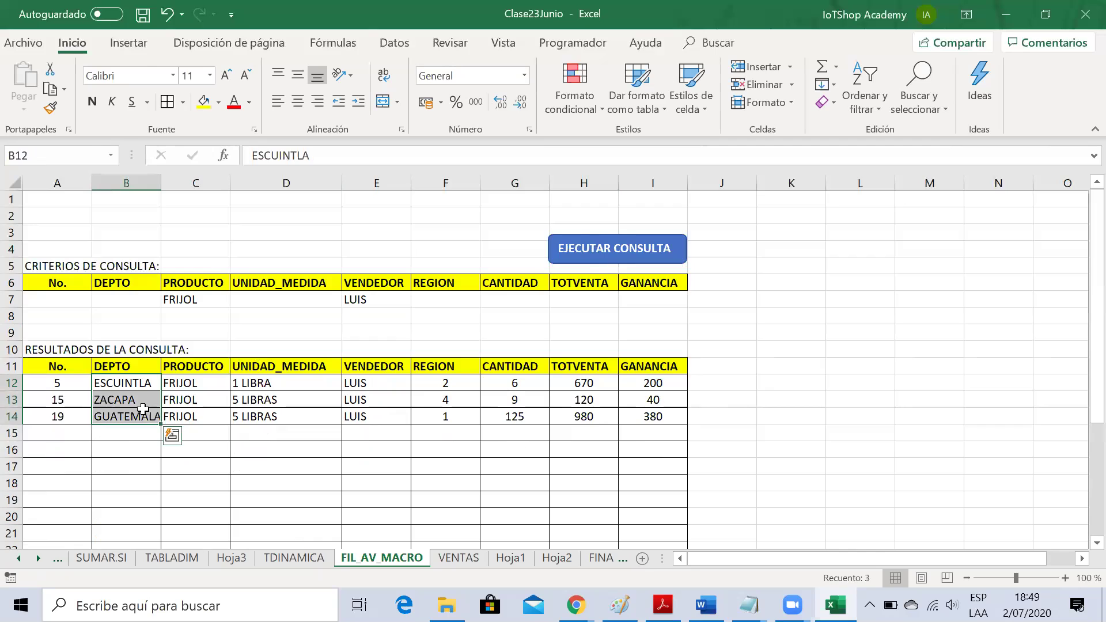
pyautogui.click(116, 413)
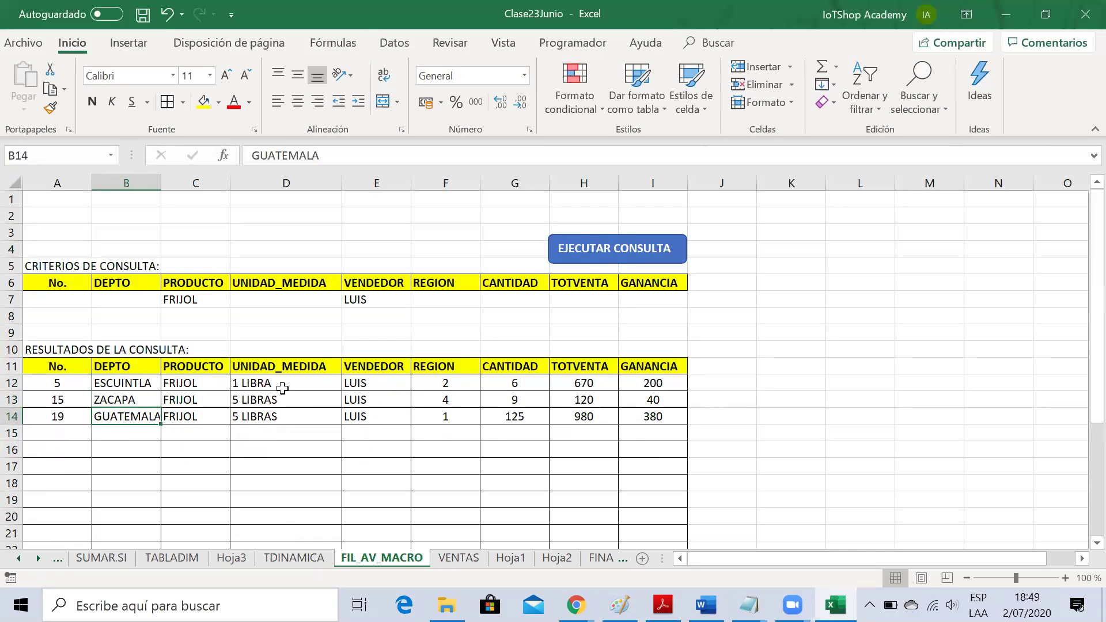
pyautogui.click(440, 312)
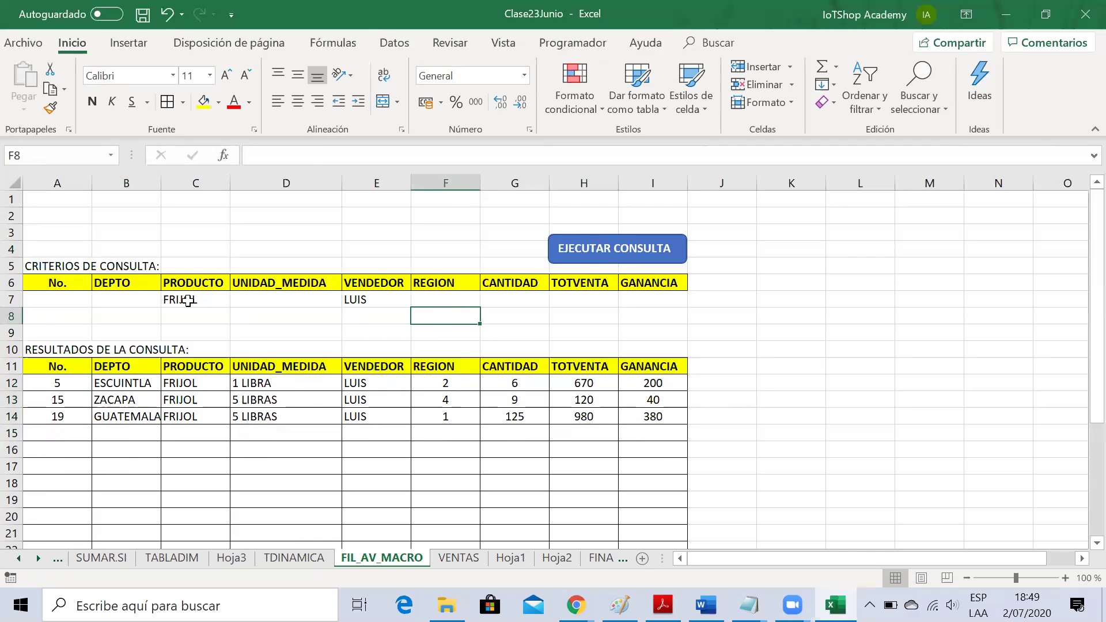
pyautogui.moveTo(188, 300); pyautogui.dragTo(489, 302)
pyautogui.press('Delete')
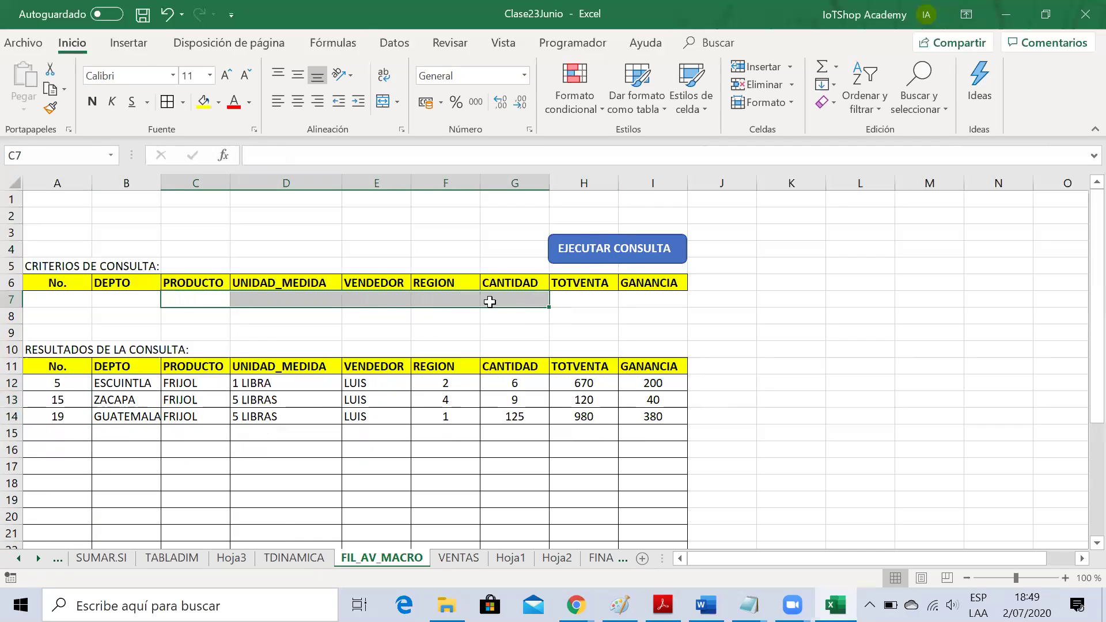
pyautogui.click(309, 320)
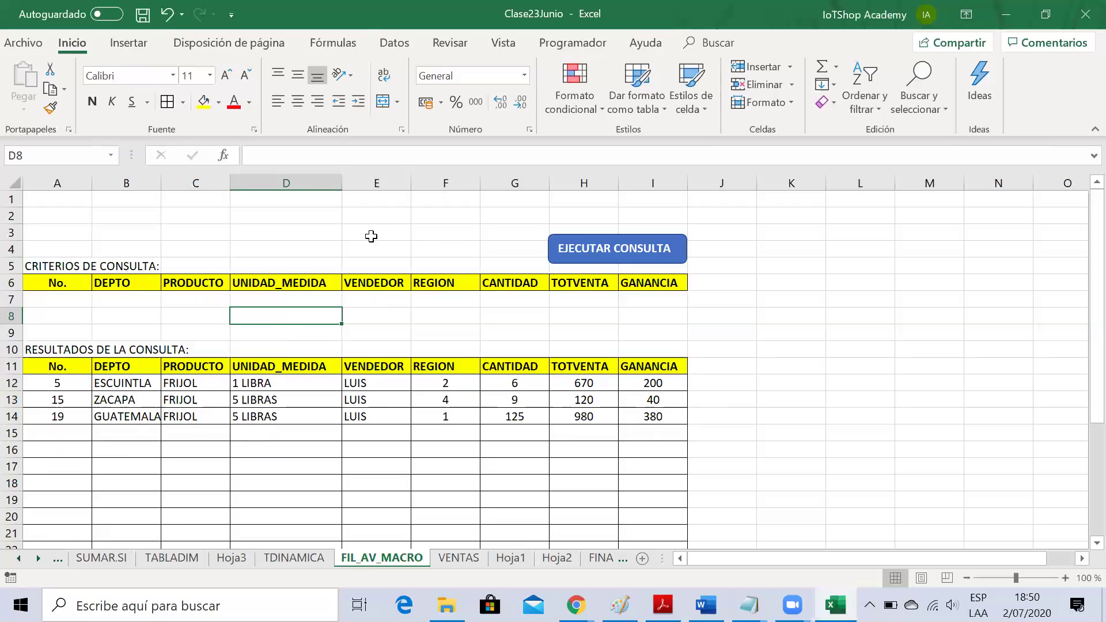
pyautogui.click(371, 236)
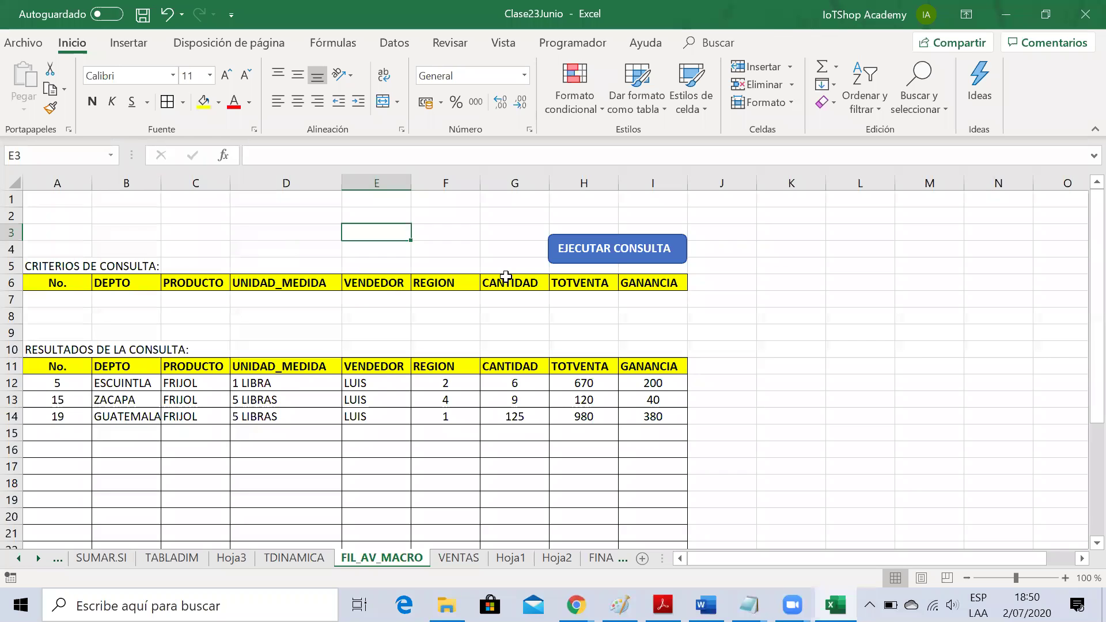
pyautogui.click(464, 235)
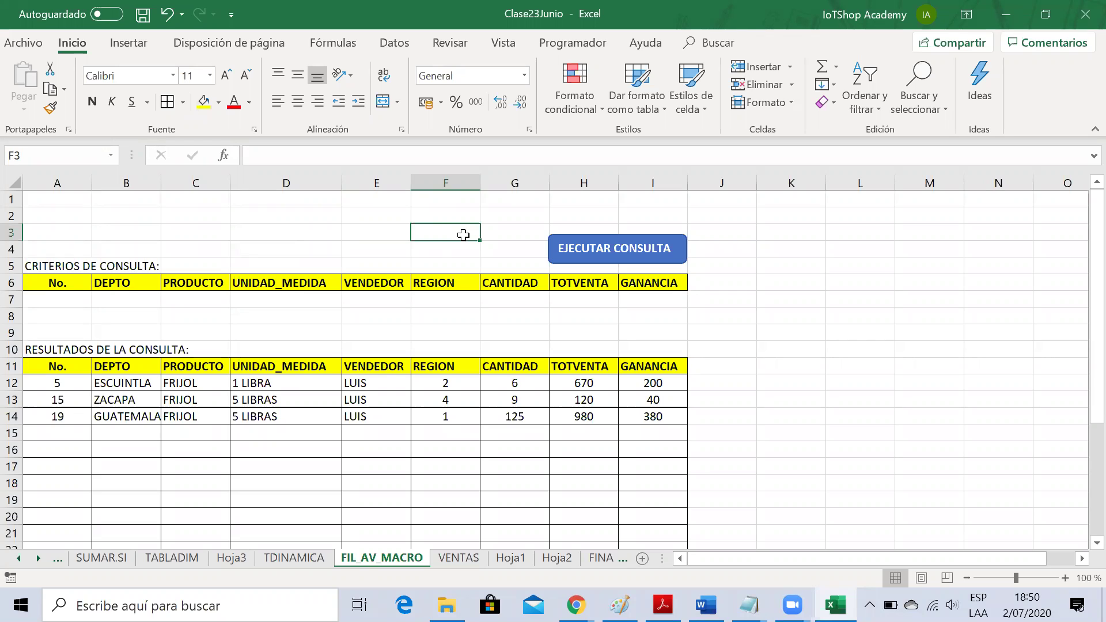
pyautogui.click(377, 235)
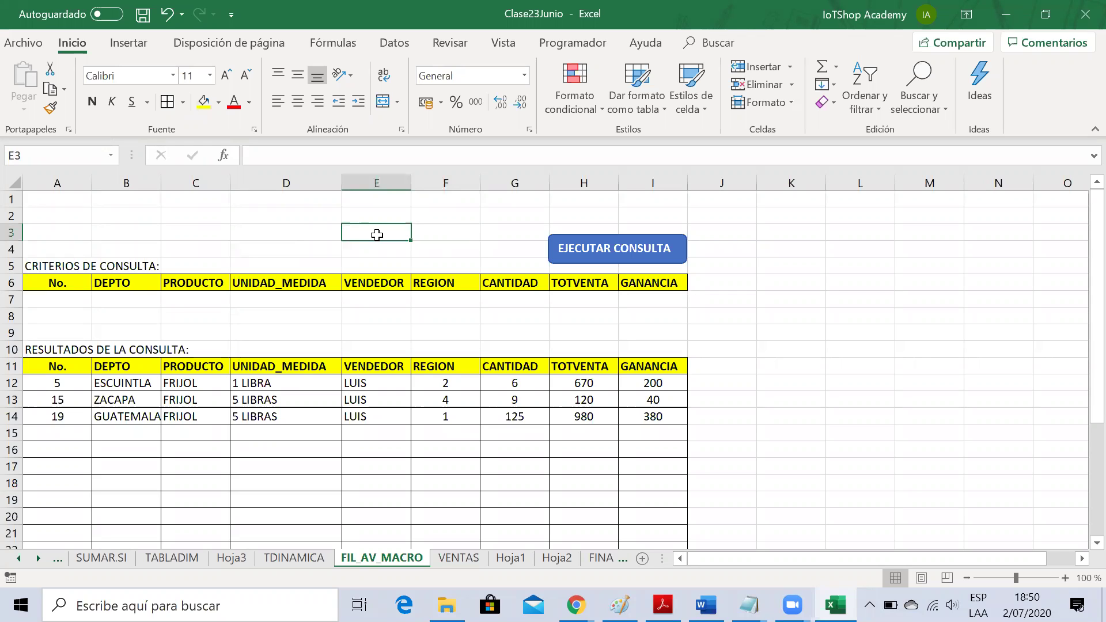
pyautogui.click(297, 230)
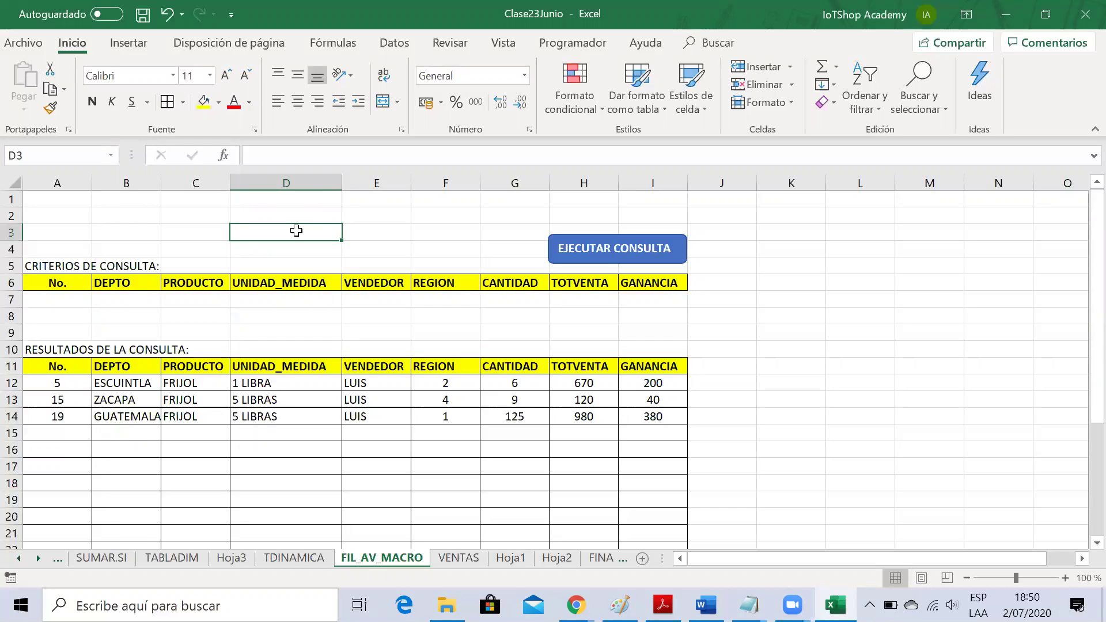
pyautogui.click(267, 327)
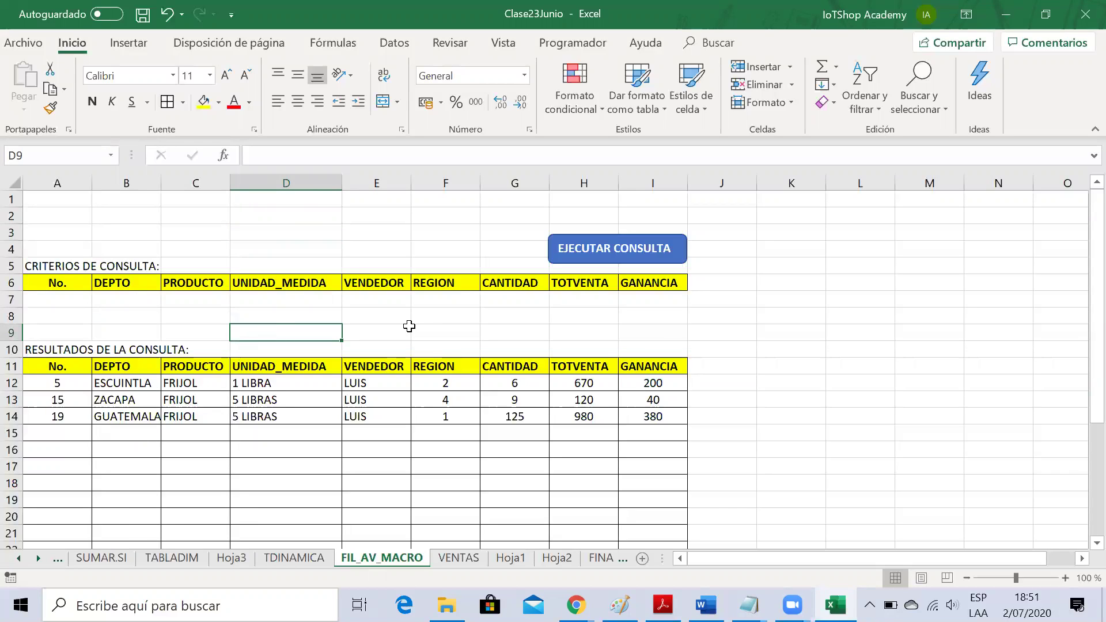
pyautogui.click(498, 321)
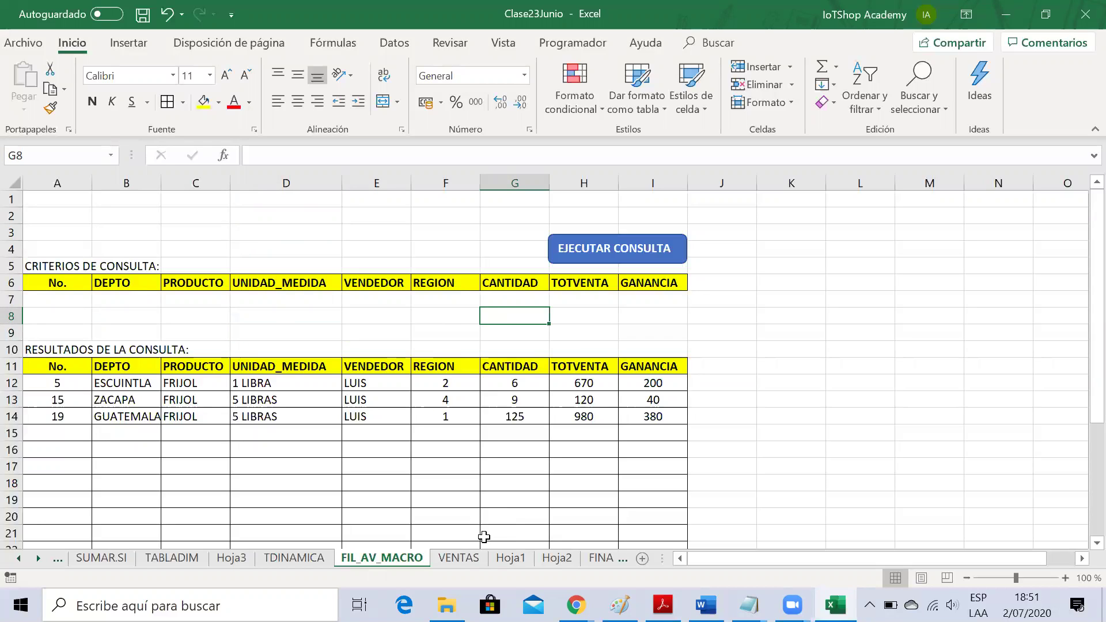
# Step: Switch to File Explorer and open the macro-enabled MACROSVBA workbook from the CURSOS_EXCEL folder
pyautogui.hotkey('alt', 'Tab')
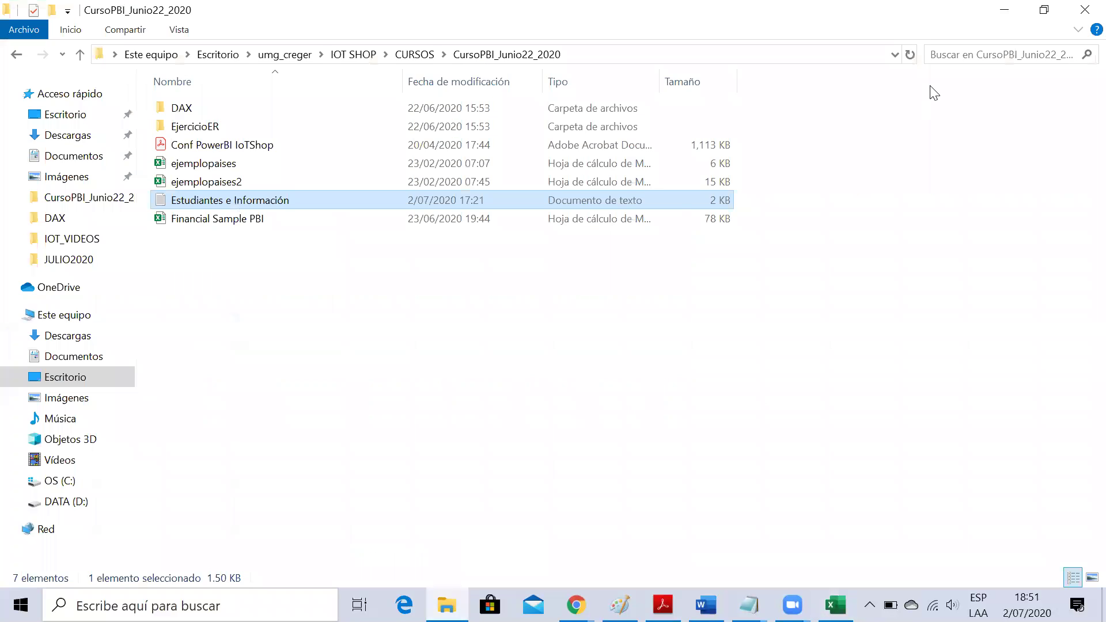
pyautogui.click(1003, 9)
pyautogui.click(1001, 5)
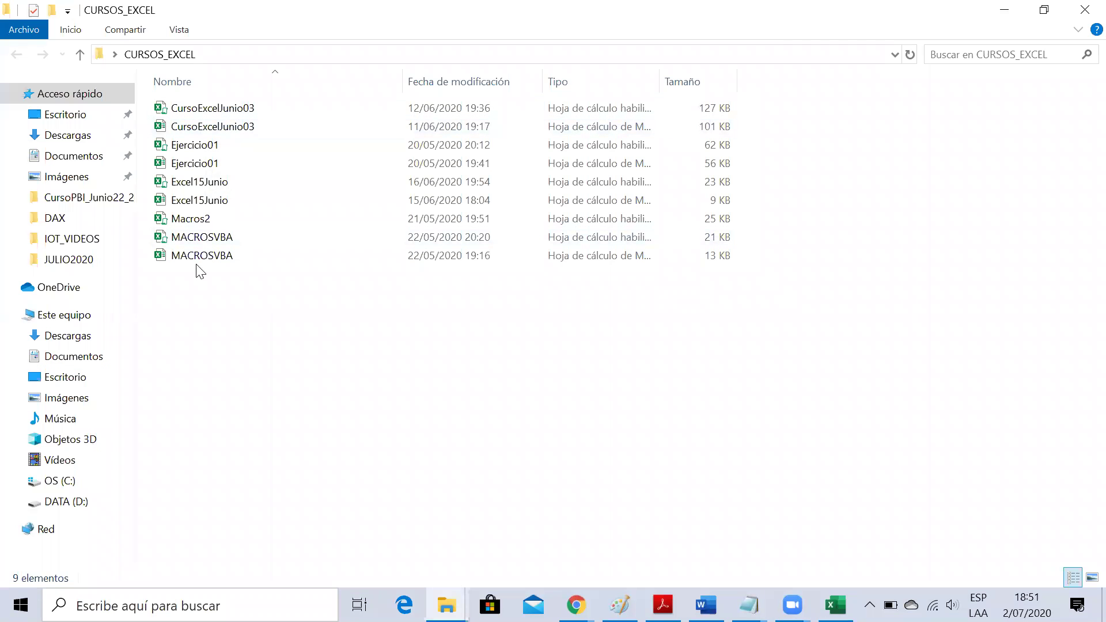
pyautogui.doubleClick(202, 242)
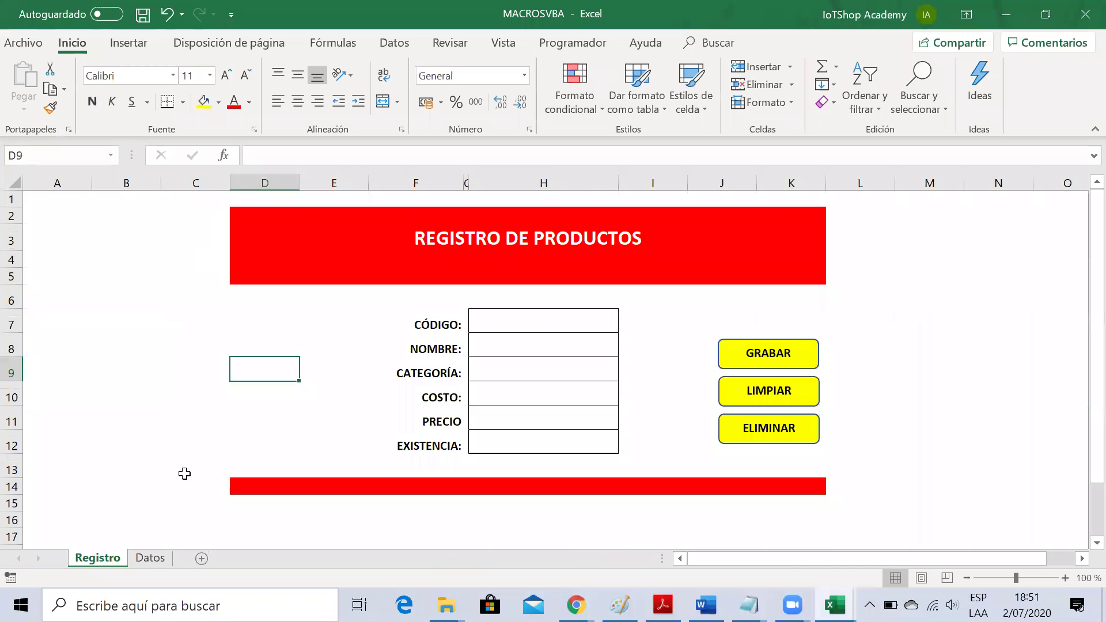
pyautogui.click(104, 404)
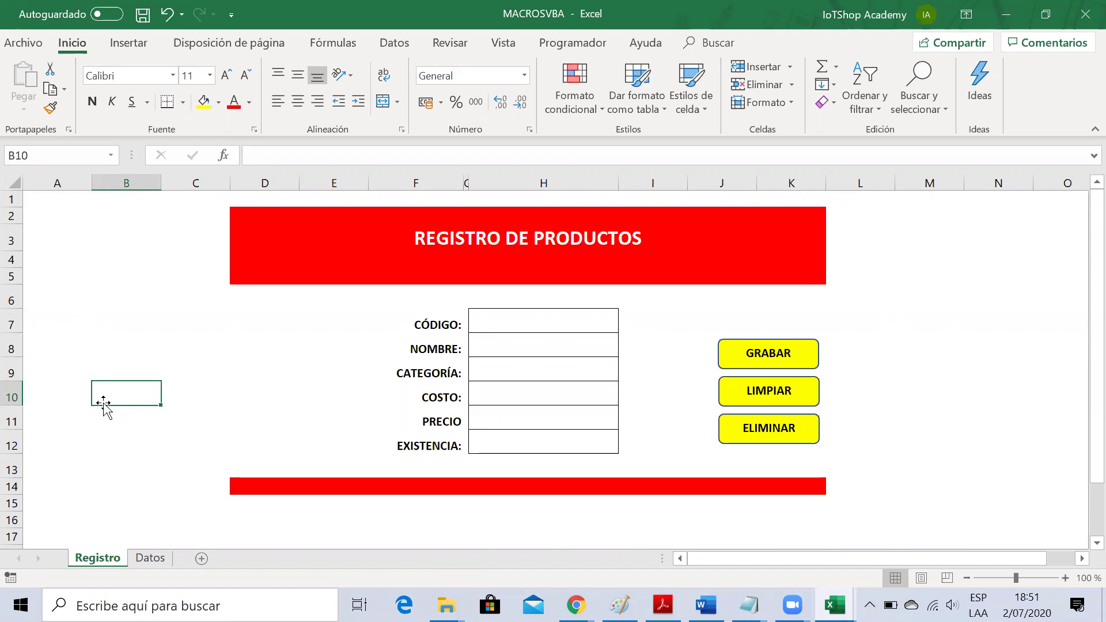
pyautogui.click(66, 228)
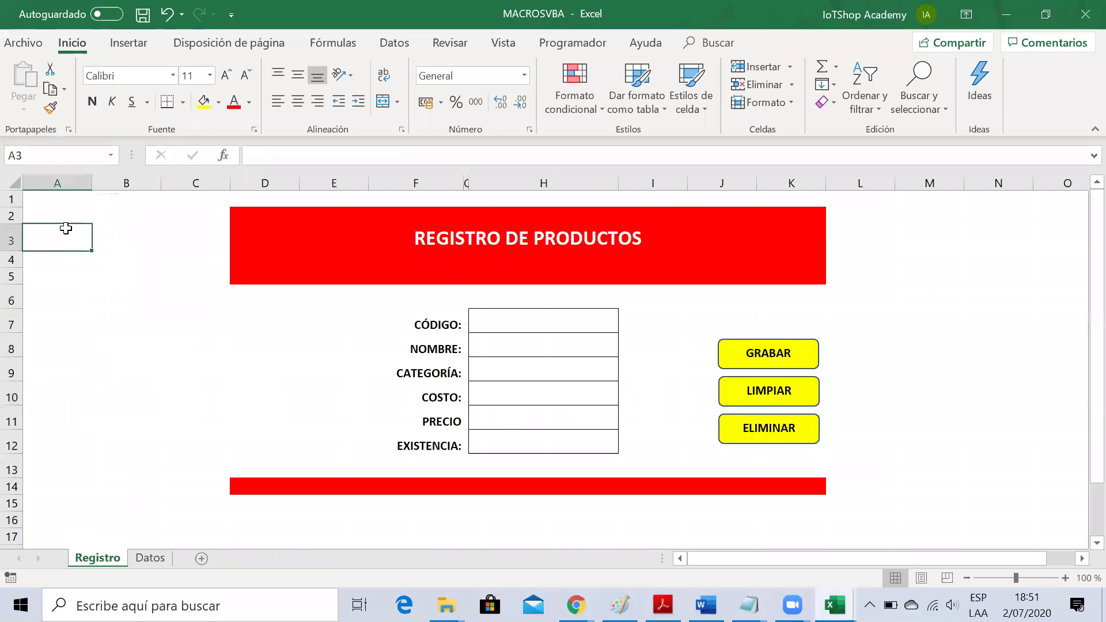
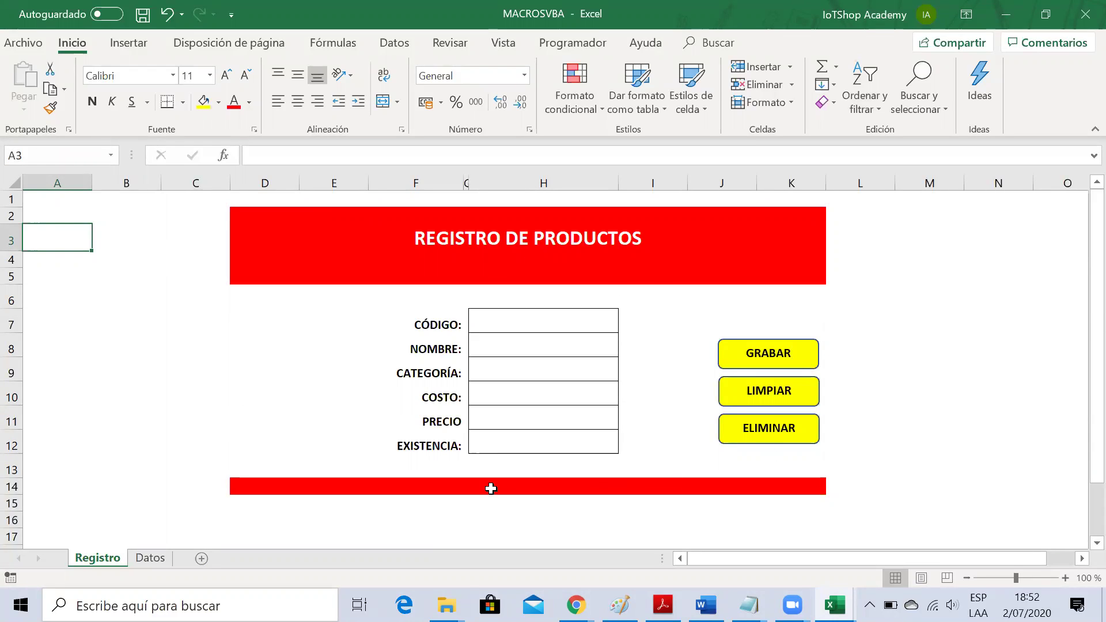
pyautogui.click(308, 341)
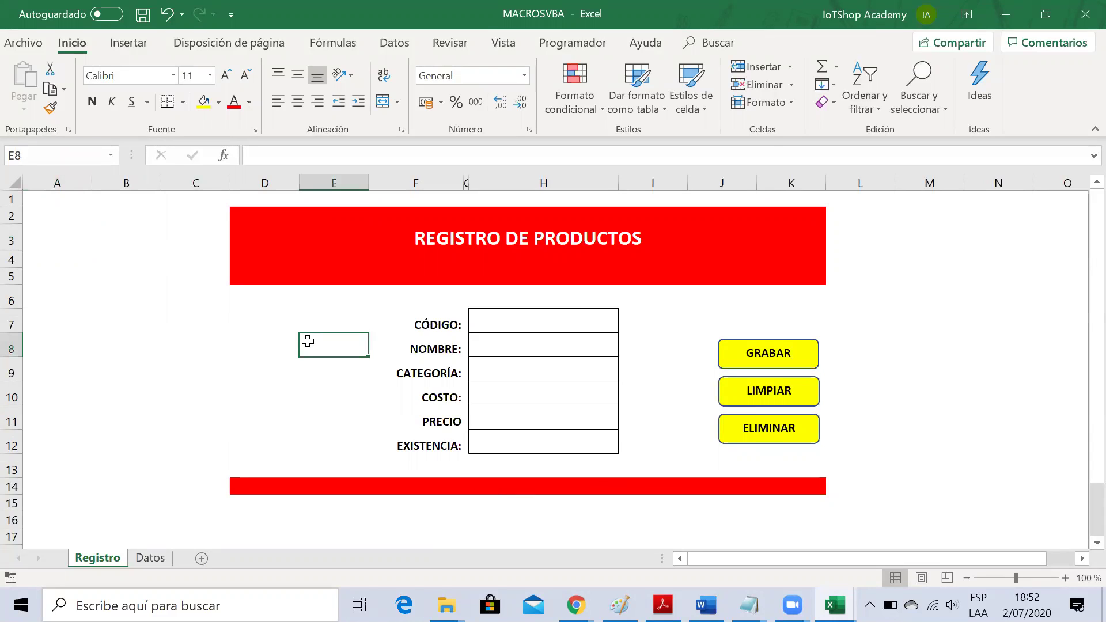
pyautogui.press('Right')
pyautogui.press('Right')
pyautogui.press('Right')
pyautogui.press('Right')
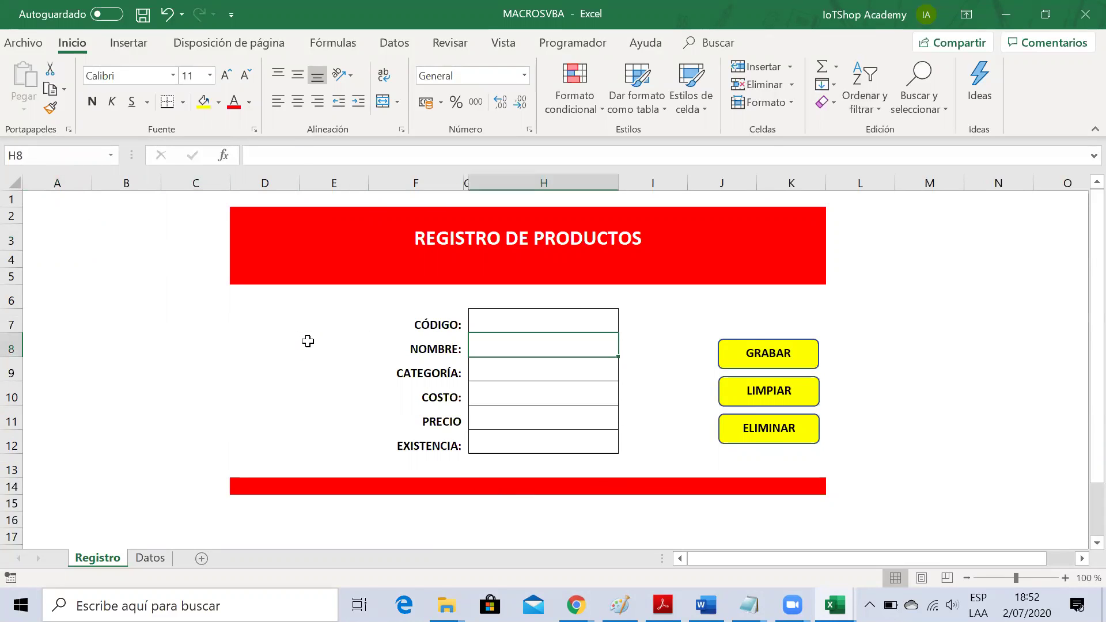
pyautogui.press('Down')
pyautogui.press('Down')
pyautogui.press('Down')
pyautogui.press('Down')
pyautogui.press('Down')
pyautogui.press('Down')
pyautogui.press('Left')
pyautogui.press('Left')
pyautogui.press('Left')
pyautogui.press('Left')
pyautogui.press('Left')
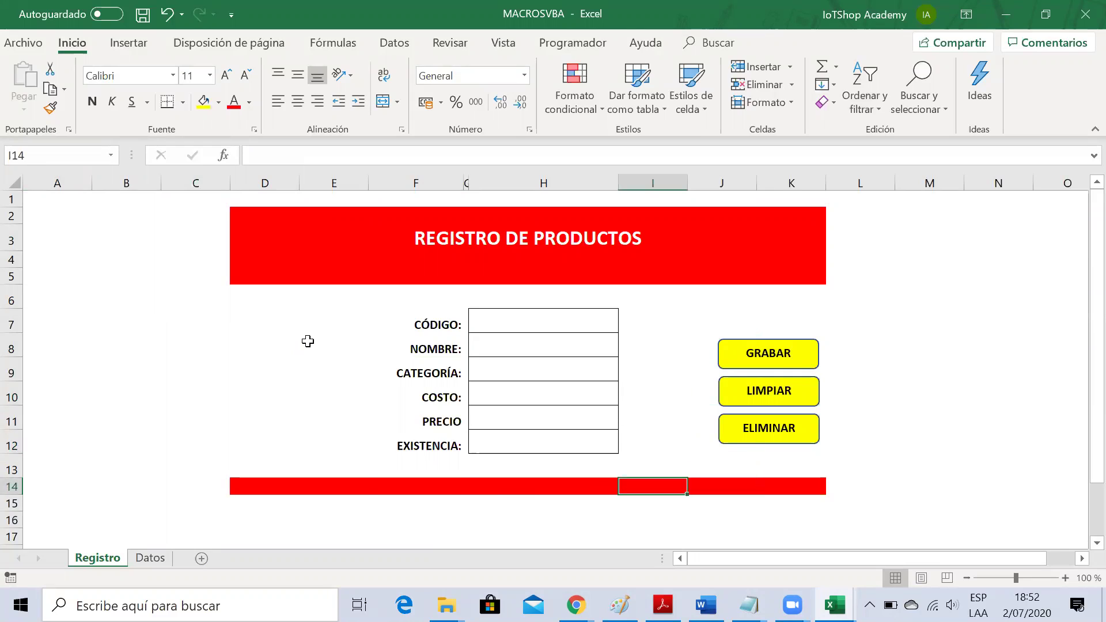
pyautogui.press('Left')
pyautogui.press('Up')
pyautogui.press('Up')
pyautogui.press('Up')
pyautogui.press('Up')
pyautogui.press('Up')
pyautogui.press('Up')
pyautogui.press('Up')
pyautogui.press('Up')
pyautogui.press('Up')
pyautogui.press('Up')
pyautogui.press('Up')
pyautogui.press('Up')
pyautogui.press('Up')
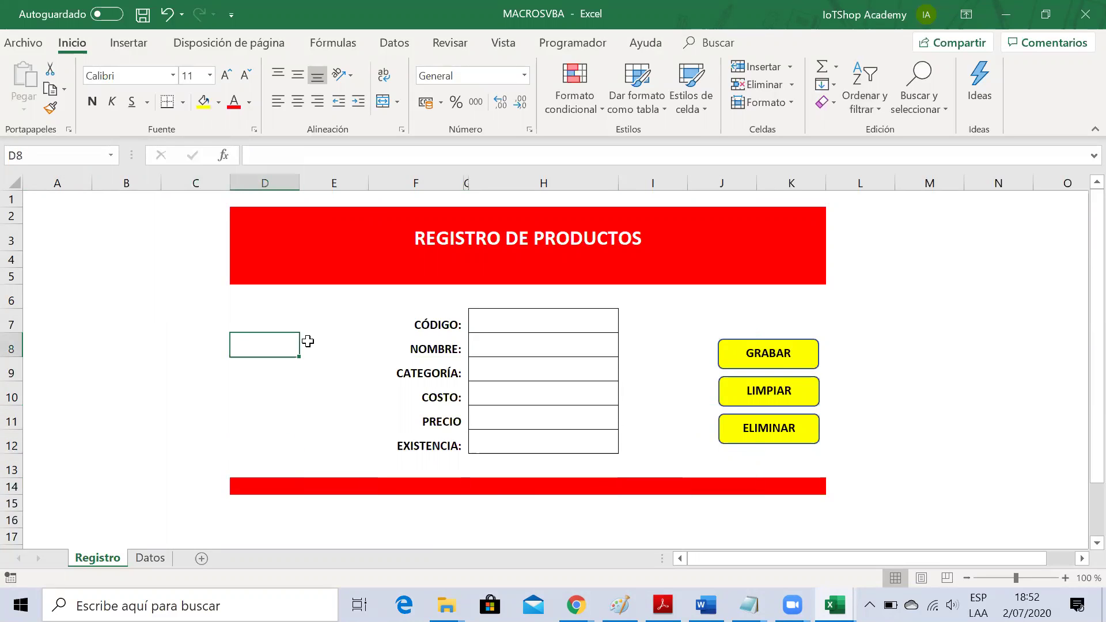
pyautogui.press('Left')
pyautogui.press('Left')
pyautogui.press('Left')
pyautogui.press('Down')
pyautogui.press('Down')
pyautogui.press('Down')
pyautogui.press('Down')
pyautogui.press('Down')
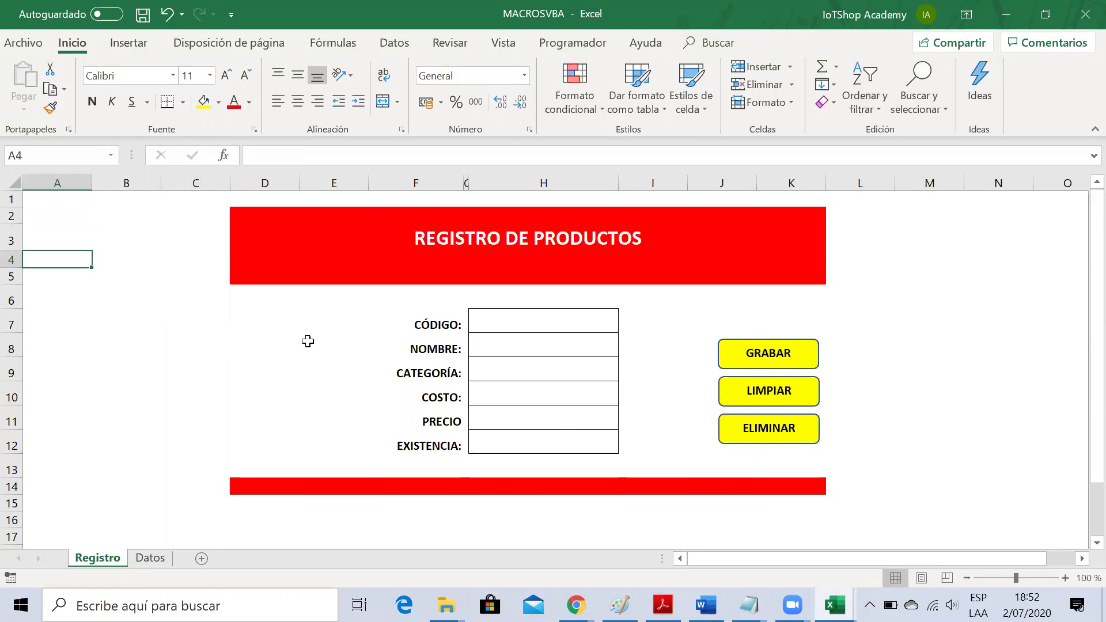
pyautogui.press('Down')
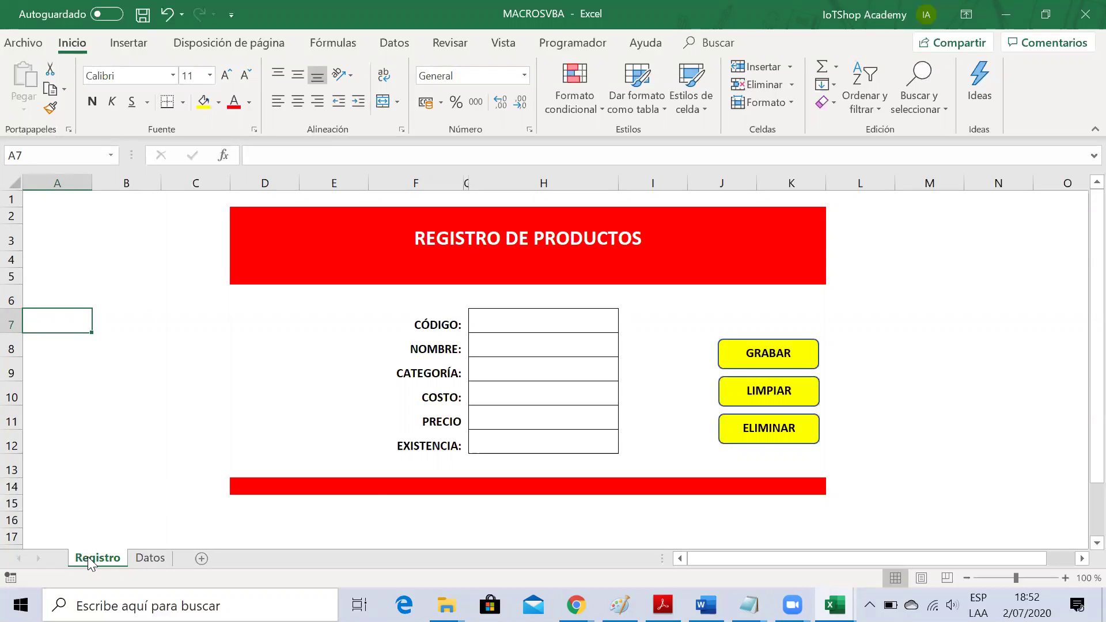
# Step: Review the product table on the Datos sheet and enter 1001 as the CÓDIGO in the Registro form
pyautogui.click(149, 559)
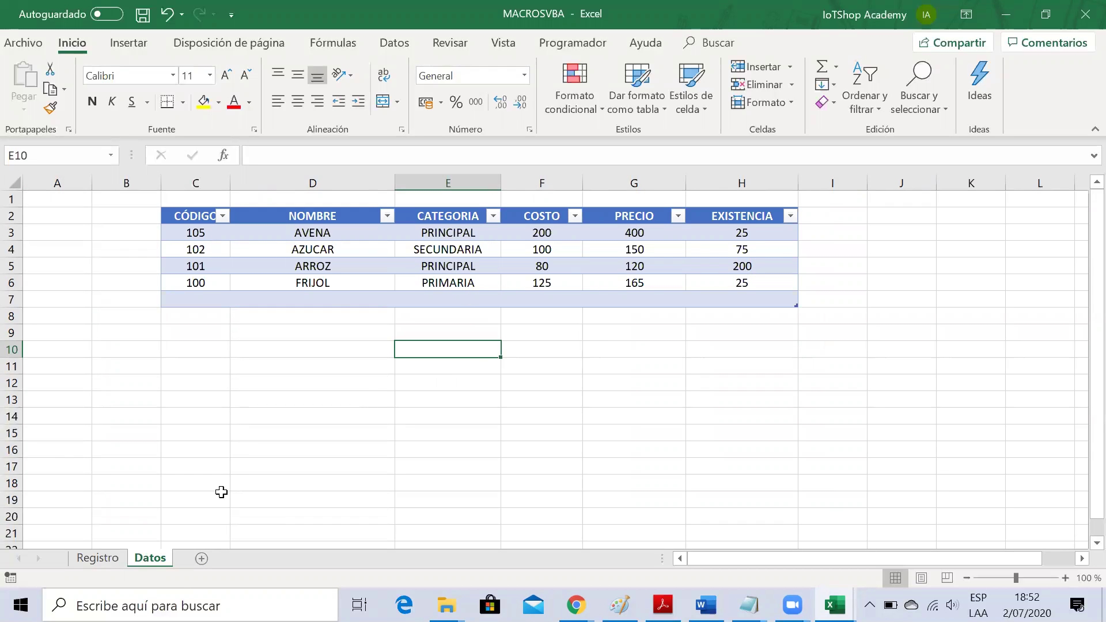
pyautogui.click(103, 559)
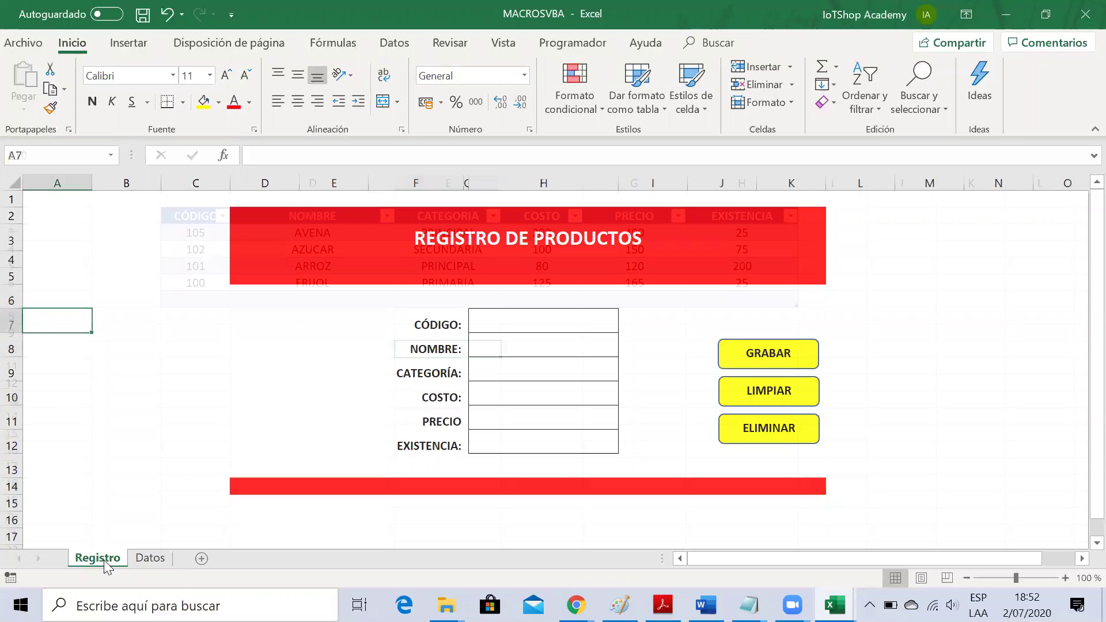
pyautogui.click(538, 323)
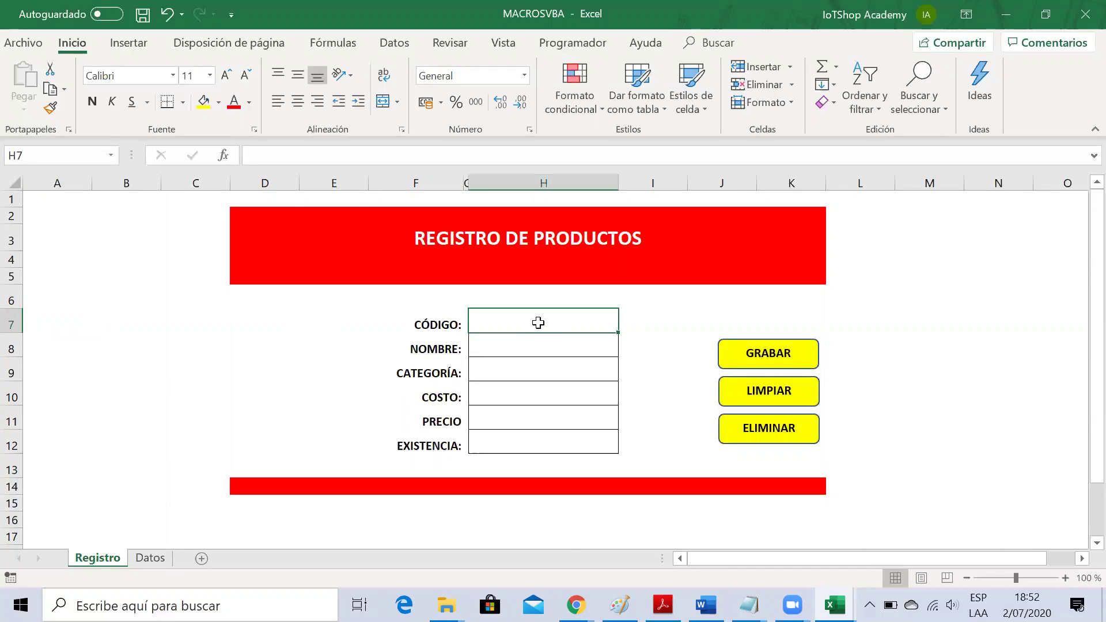
pyautogui.write('1000')
pyautogui.press('BackSpace')
pyautogui.write('1')
# Step: Fill in the product's NOMBRE as HARINA EN POLVO and its CATEGORÍA as CEREALES
pyautogui.click(530, 349)
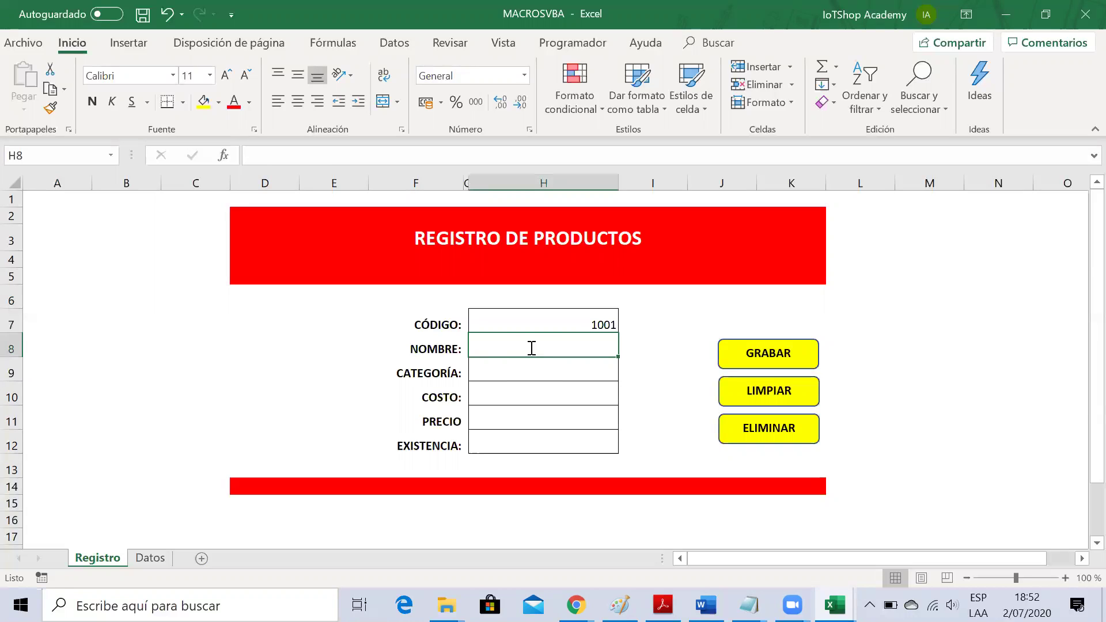
pyautogui.write('HARINA')
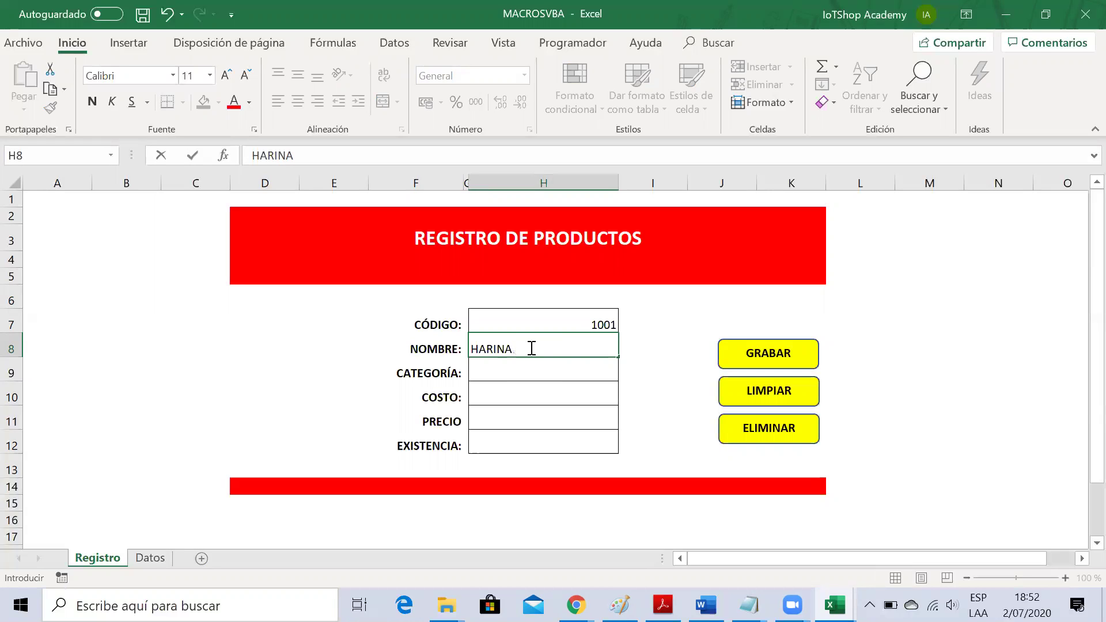
pyautogui.write('EN POLVO')
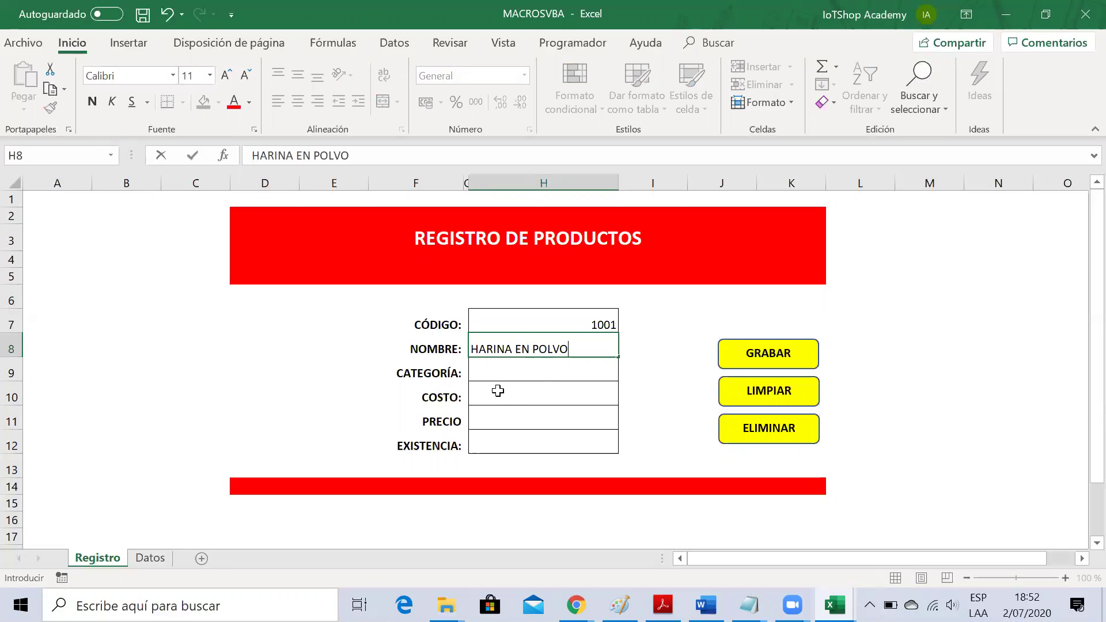
pyautogui.click(559, 374)
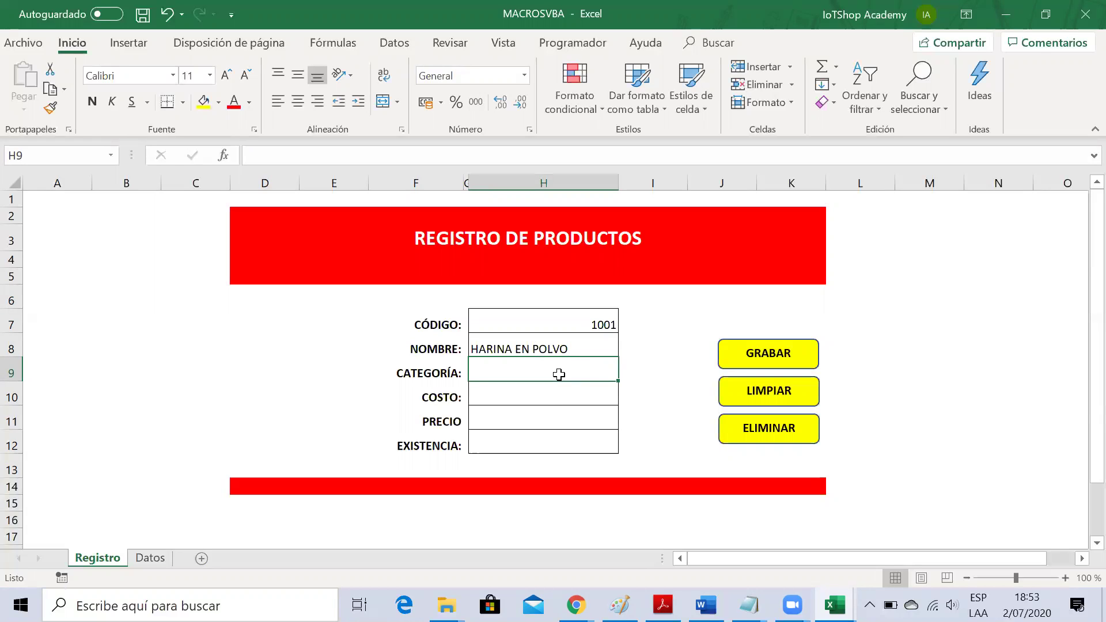
pyautogui.write('CEREAL')
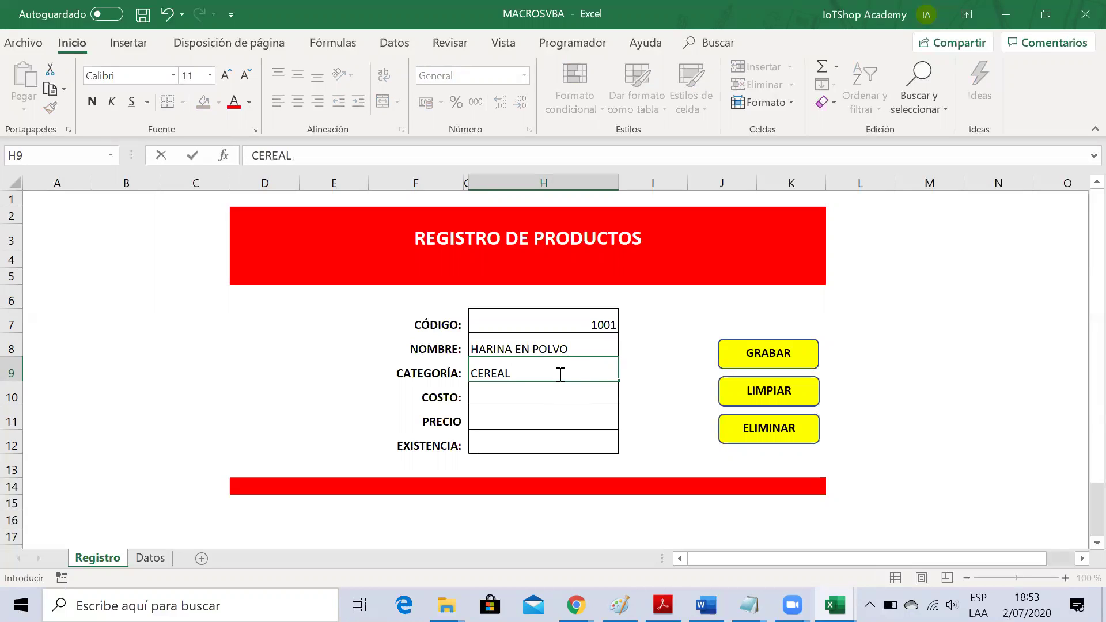
pyautogui.write('ES')
# Step: Set the product's COSTO to 200 and its PRECIO to 325
pyautogui.click(534, 395)
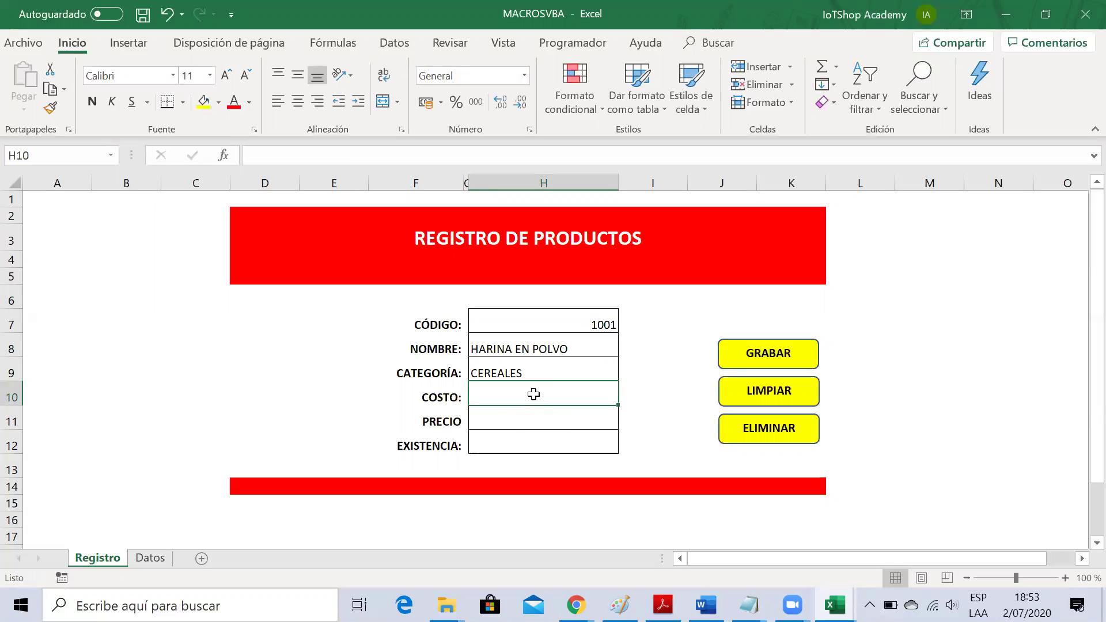
pyautogui.write('200')
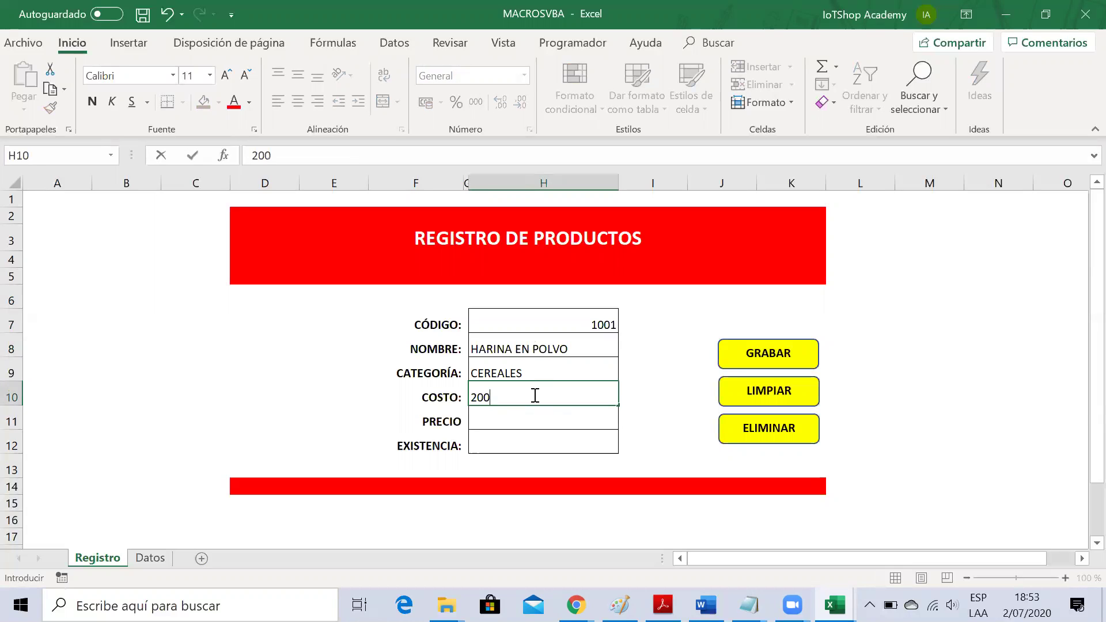
pyautogui.press('Return')
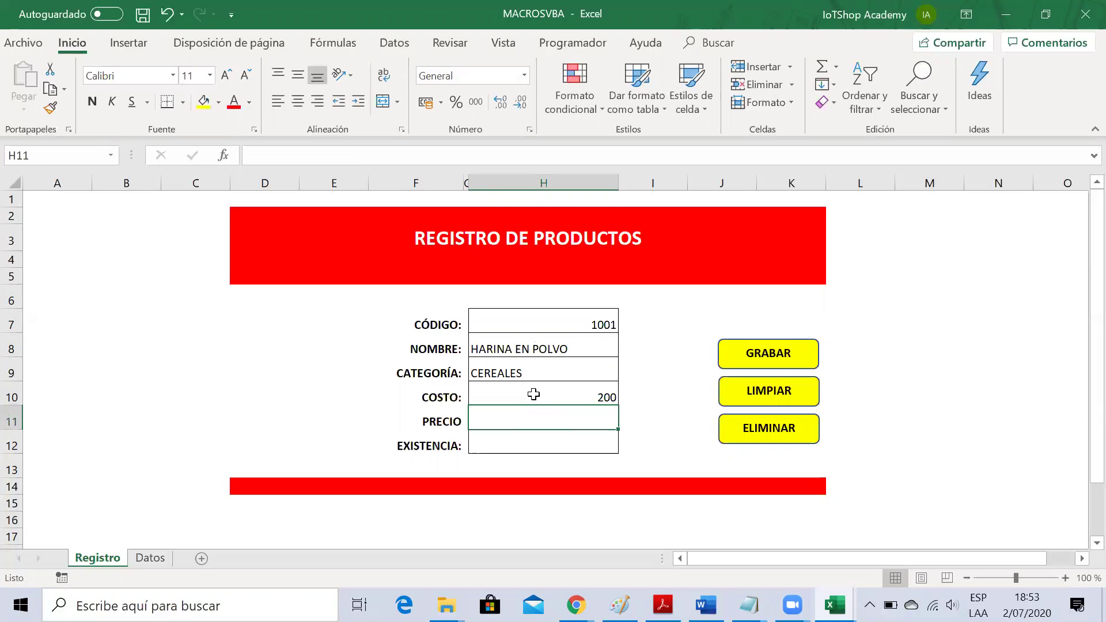
pyautogui.write('325')
pyautogui.press('Return')
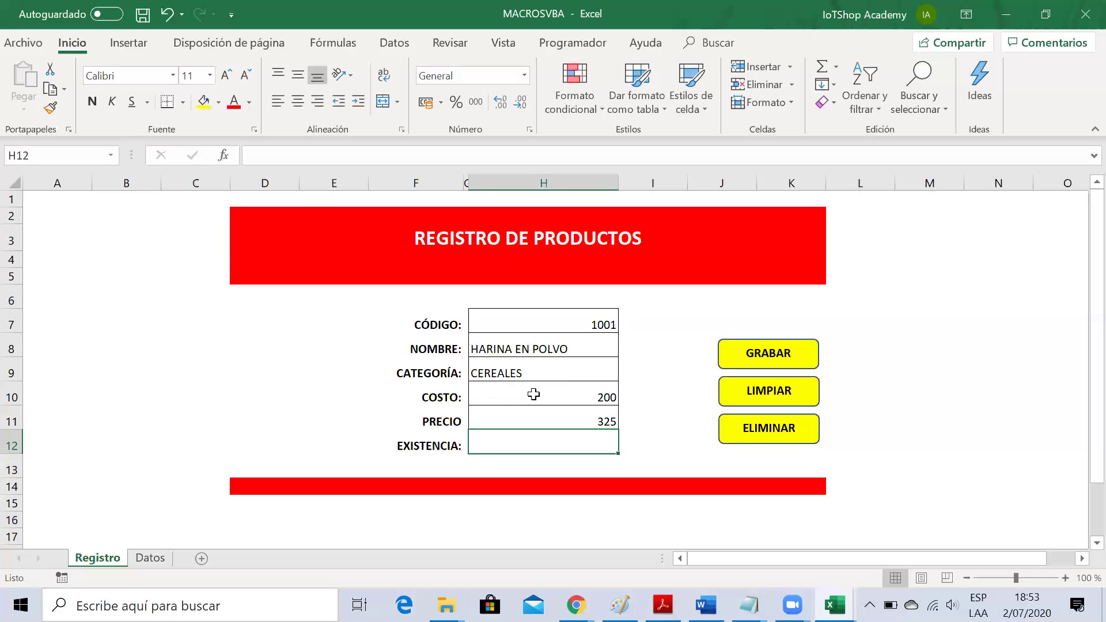
# Step: Set the product's EXISTENCIA to 50 and review the filled-in fields of the Registro form
pyautogui.write('50')
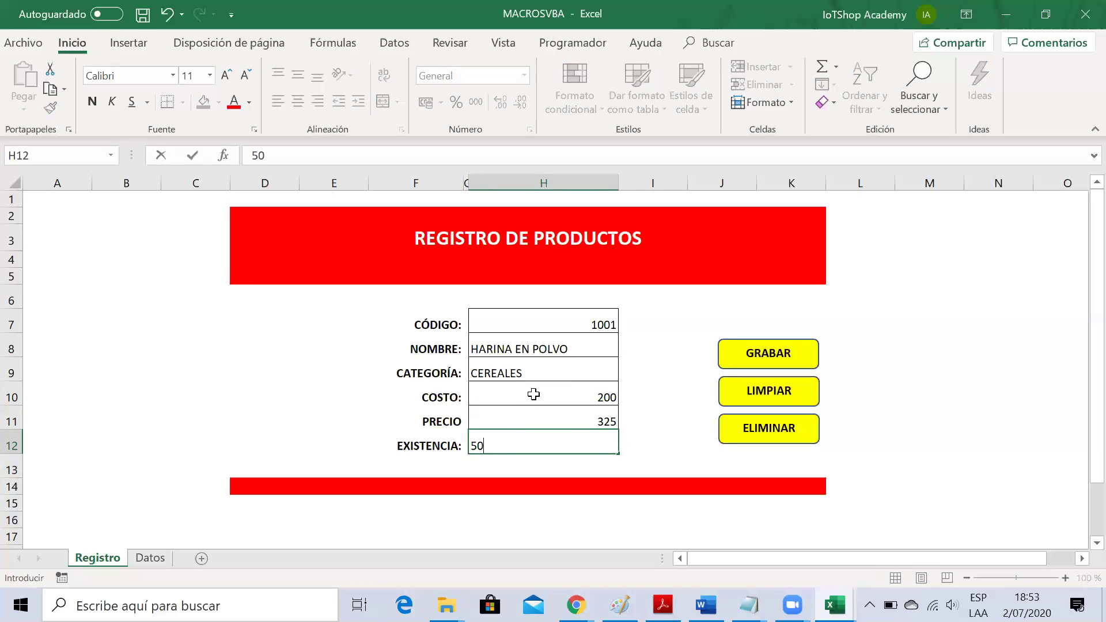
pyautogui.press('Return')
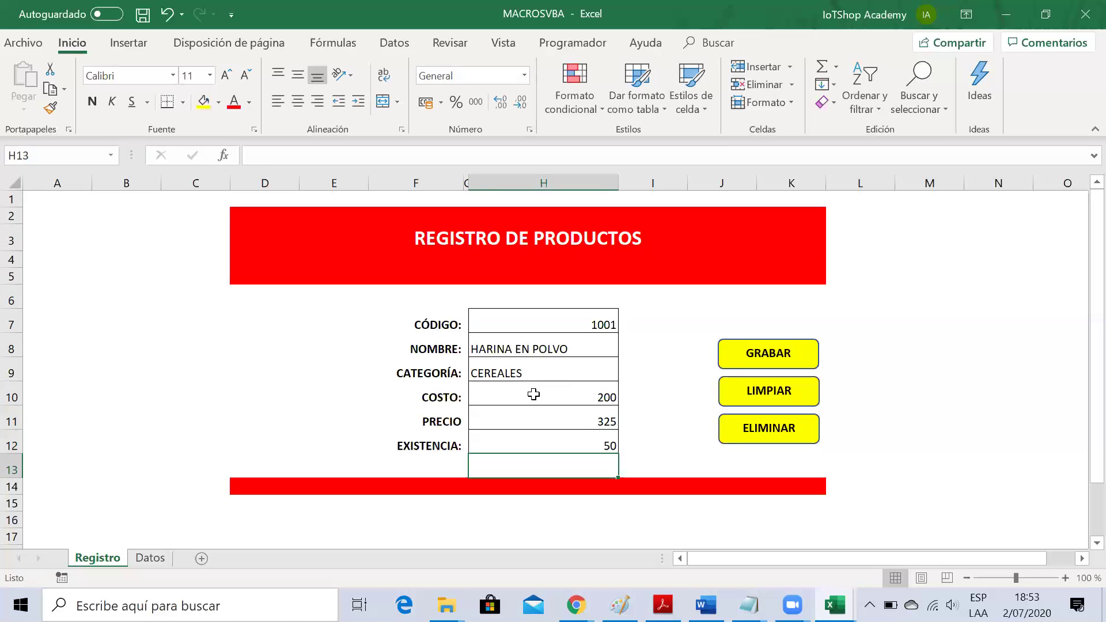
pyautogui.press('Up')
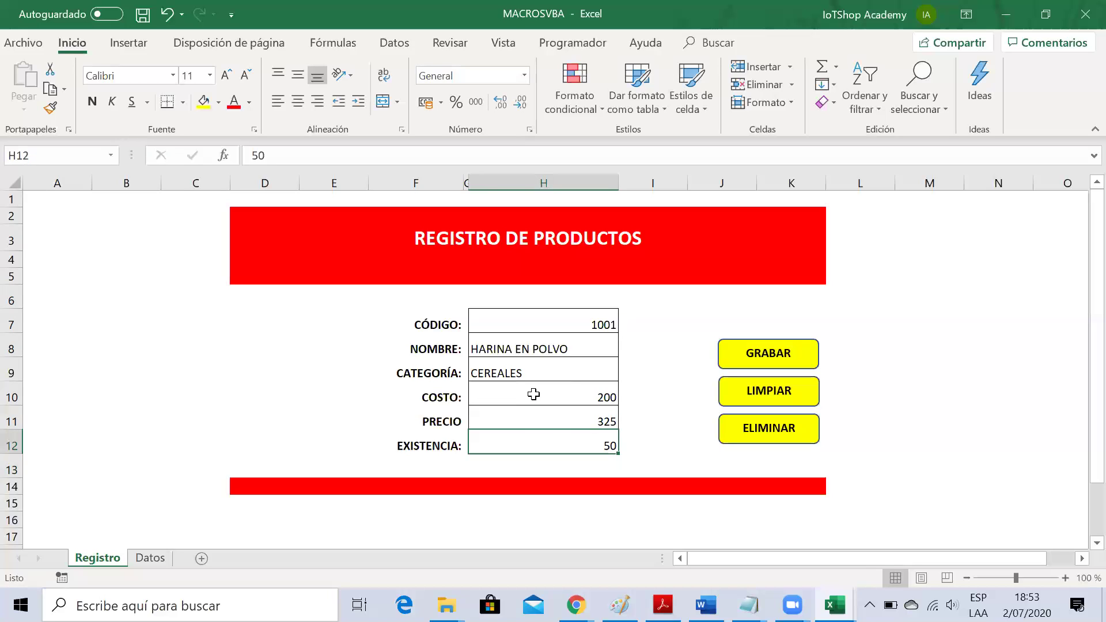
pyautogui.press('Up')
pyautogui.press('Up')
pyautogui.press('Up')
pyautogui.press('Up')
pyautogui.press('Up')
pyautogui.press('Down')
pyautogui.press('Down')
pyautogui.press('Down')
pyautogui.press('Down')
pyautogui.press('Up')
pyautogui.press('Up')
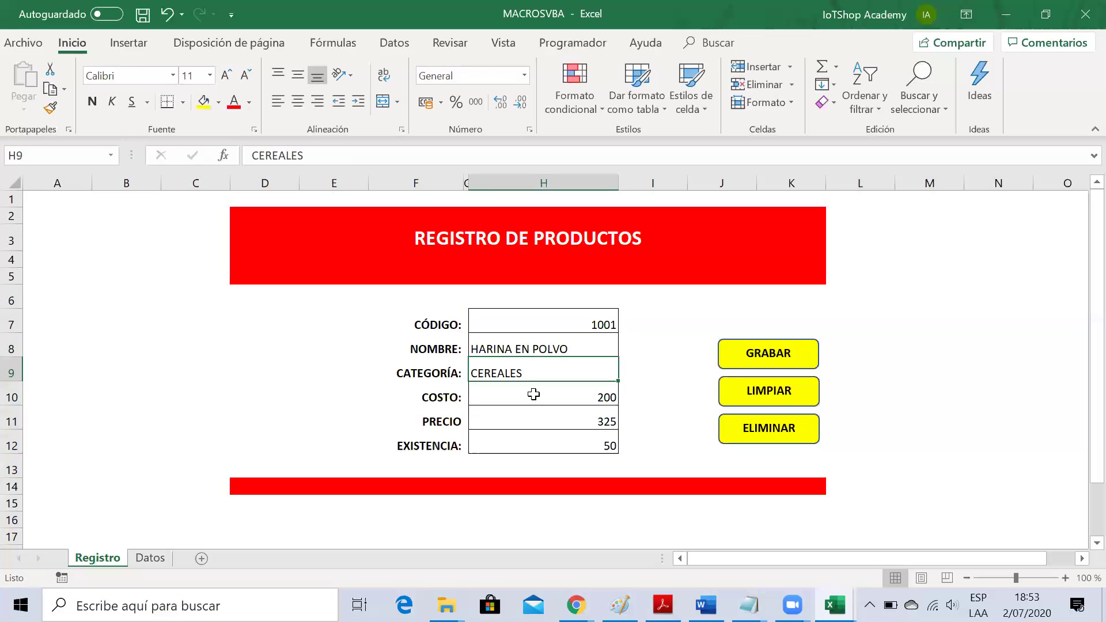
# Step: Check the product table on the Datos sheet and record the Registro form's product with the GRABAR macro
pyautogui.click(152, 558)
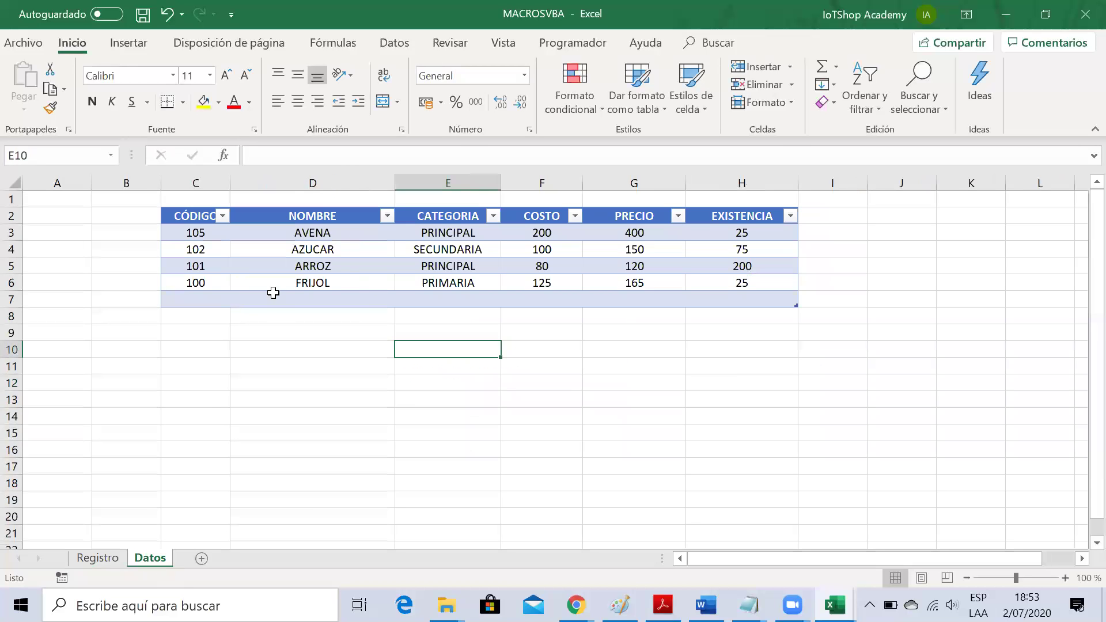
pyautogui.click(95, 558)
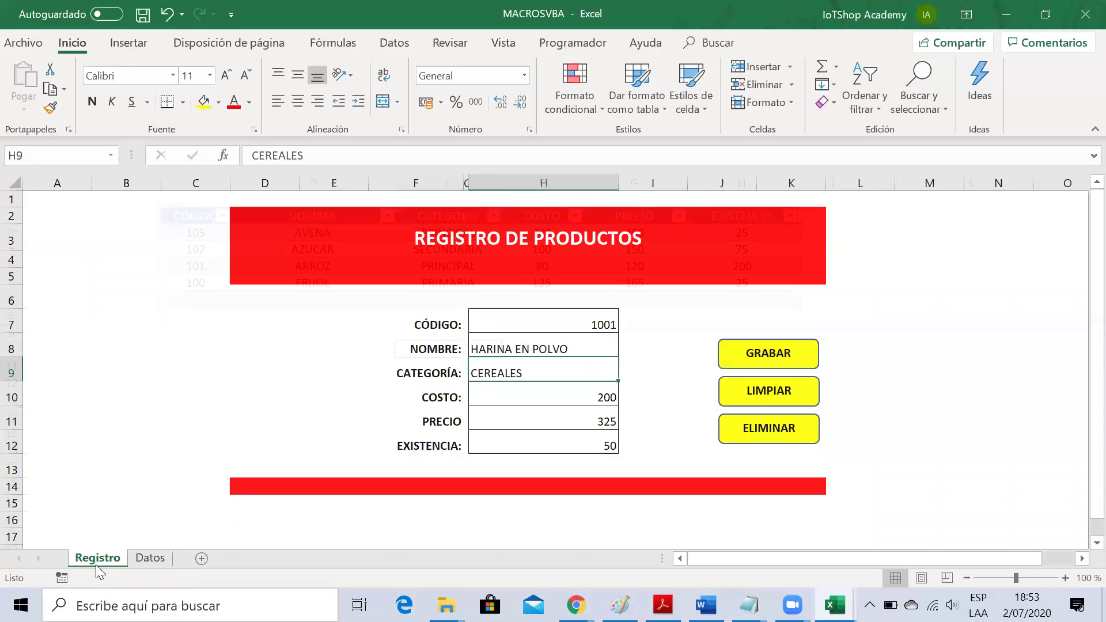
pyautogui.click(774, 359)
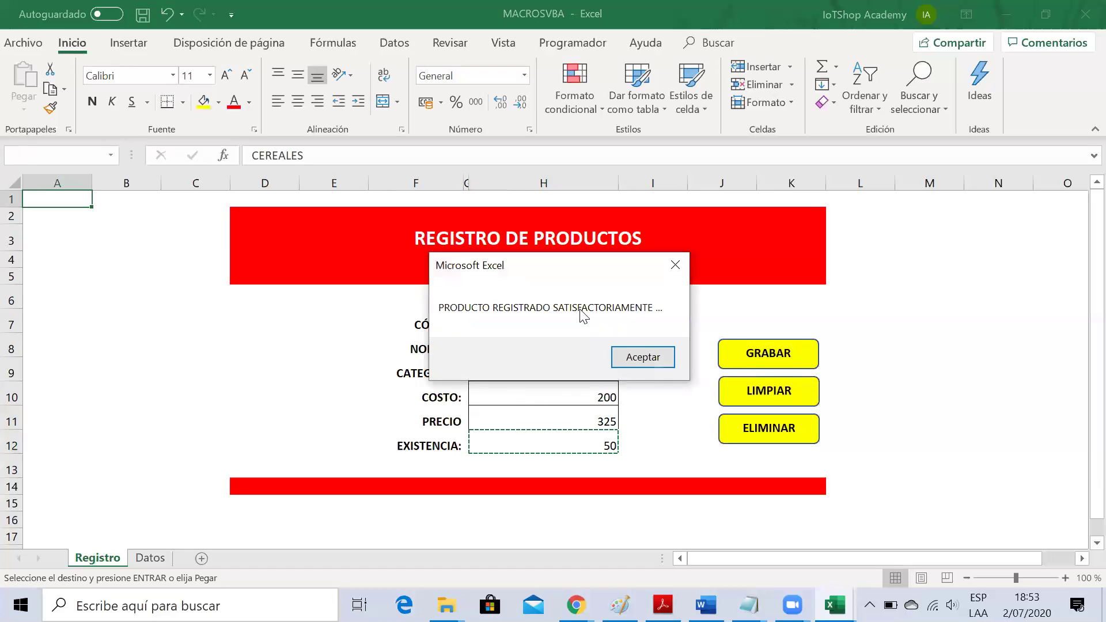
pyautogui.click(641, 362)
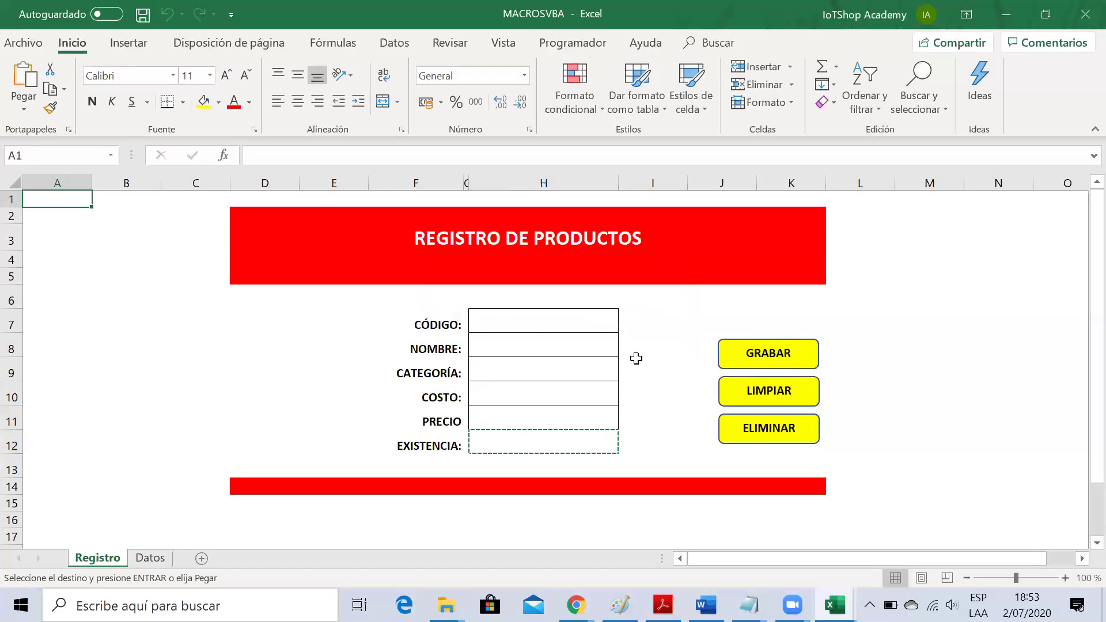
pyautogui.press('Escape')
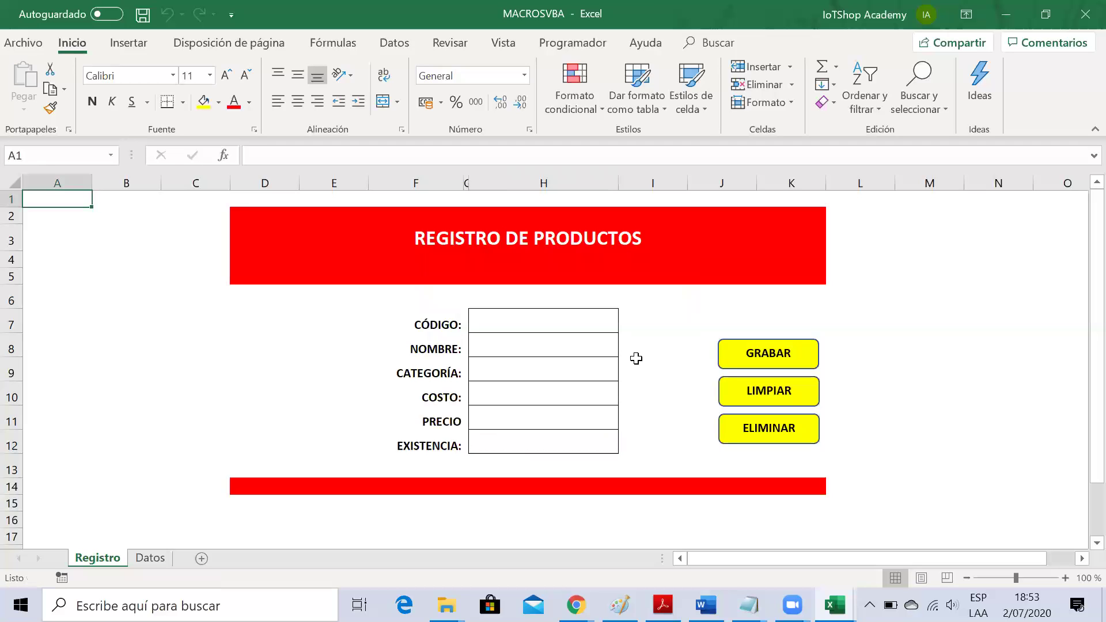
# Step: Examine the Datos sheet for the newly recorded product and compare it with the existing rows
pyautogui.click(515, 319)
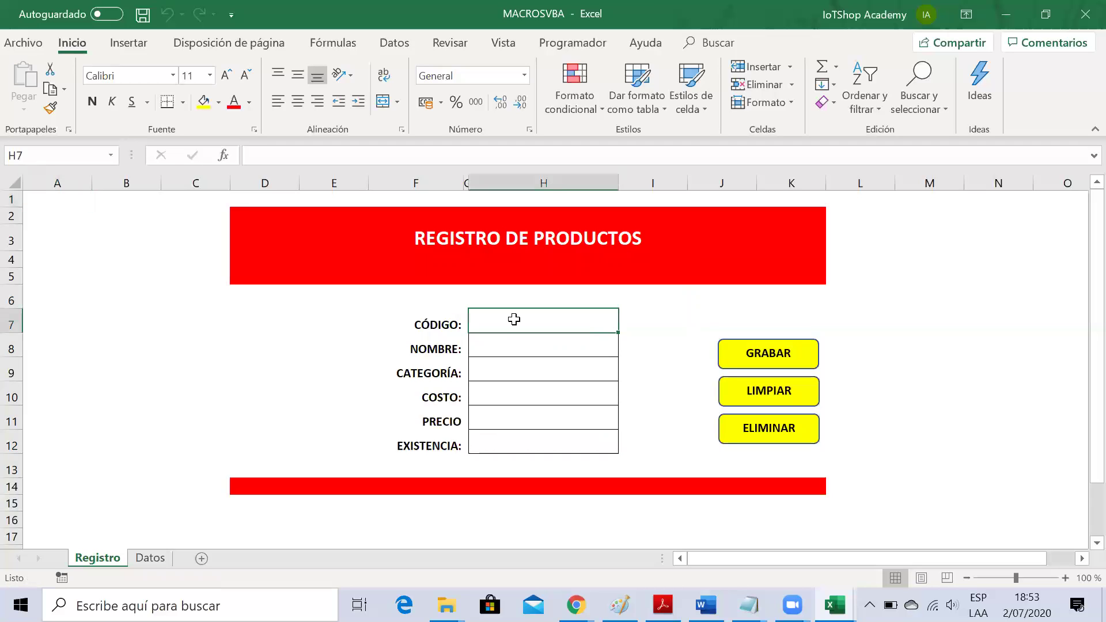
pyautogui.click(151, 559)
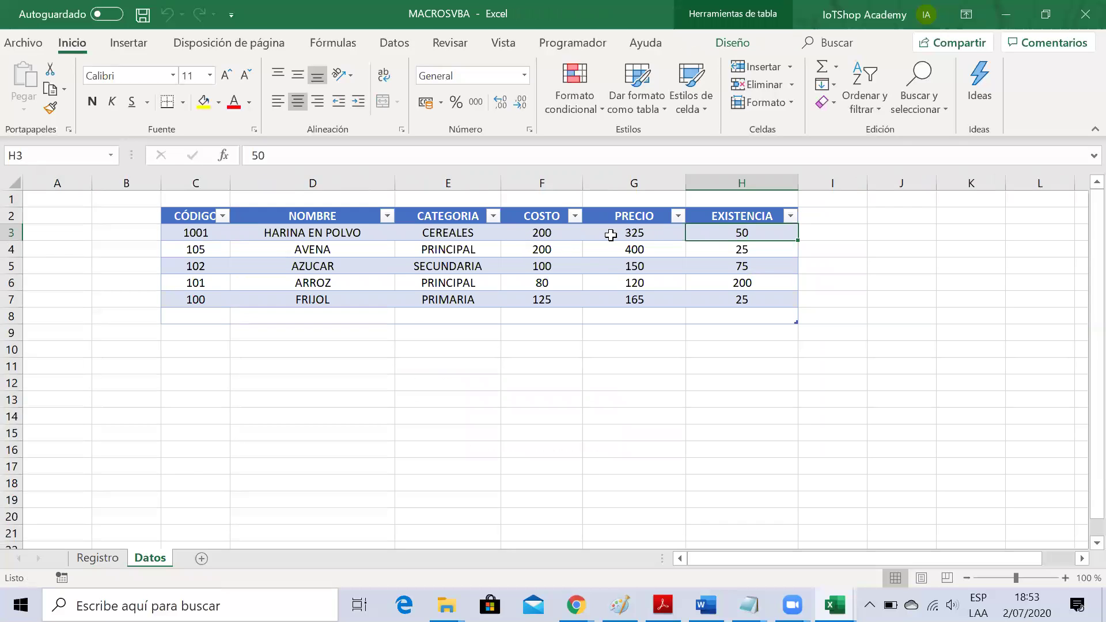
pyautogui.click(730, 249)
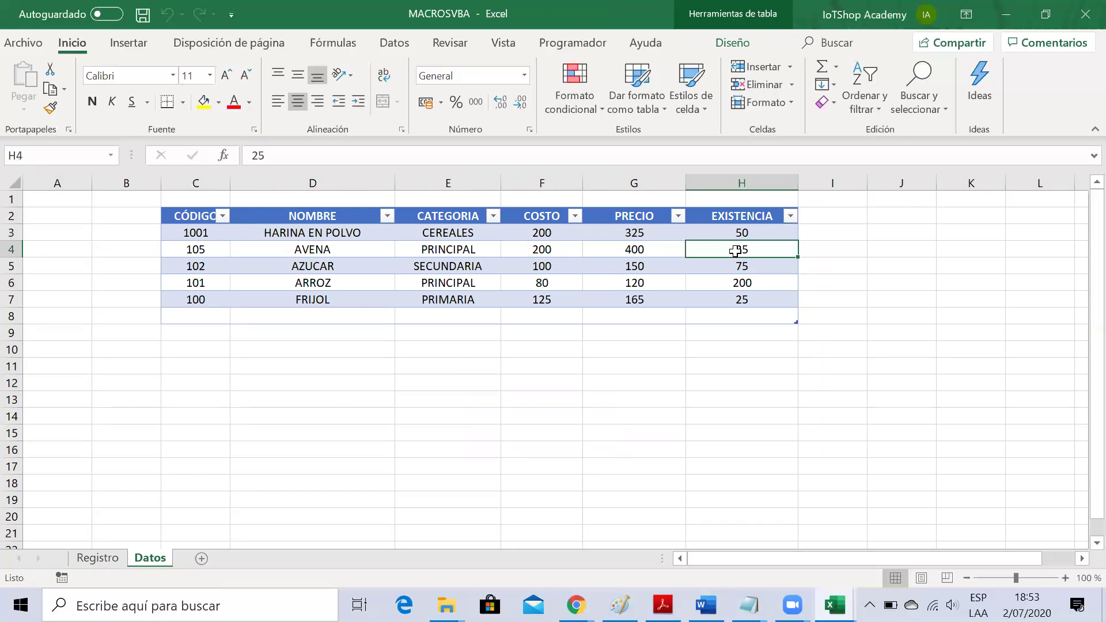
pyautogui.click(730, 228)
pyautogui.click(484, 262)
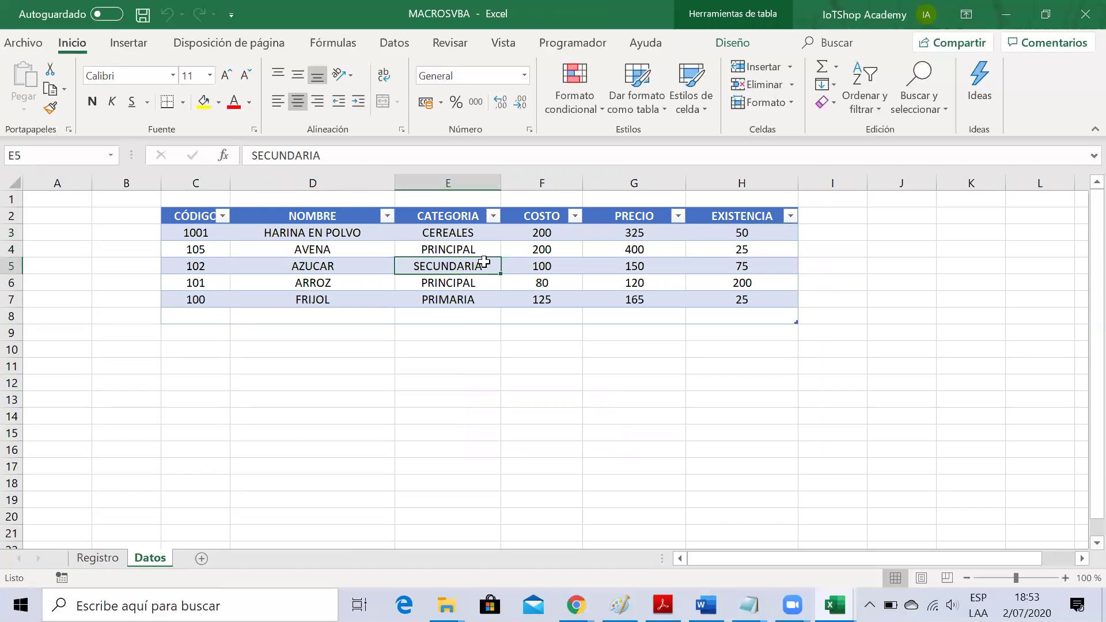
# Step: Start another product in the Registro form with CÓDIGO 1002 and NOMBRE ARROZ MOLLINEDO
pyautogui.click(96, 558)
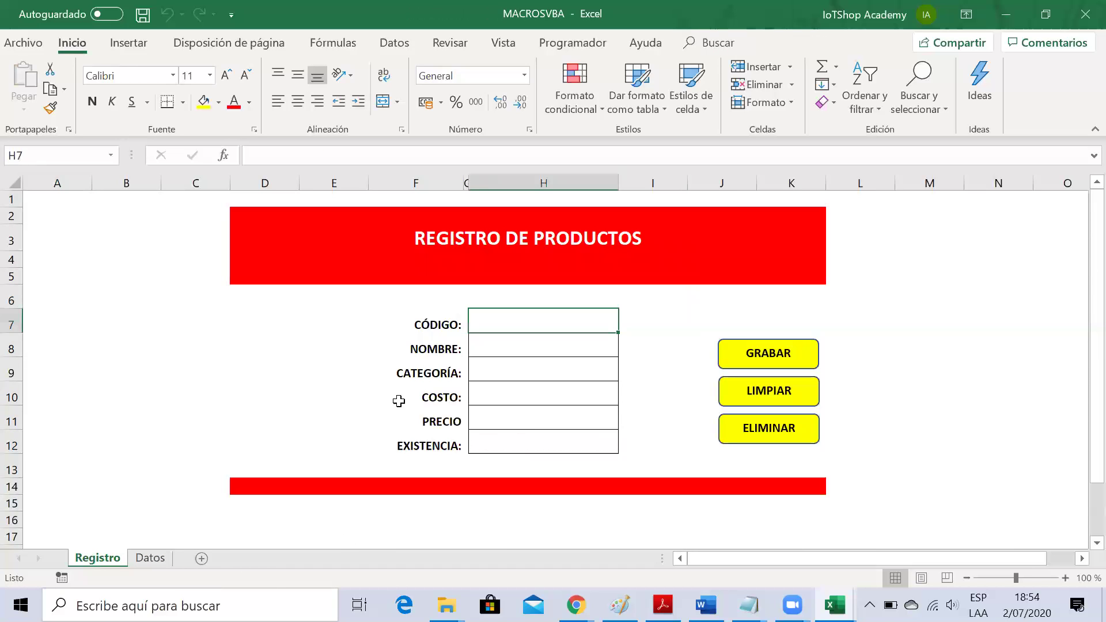
pyautogui.write('1002')
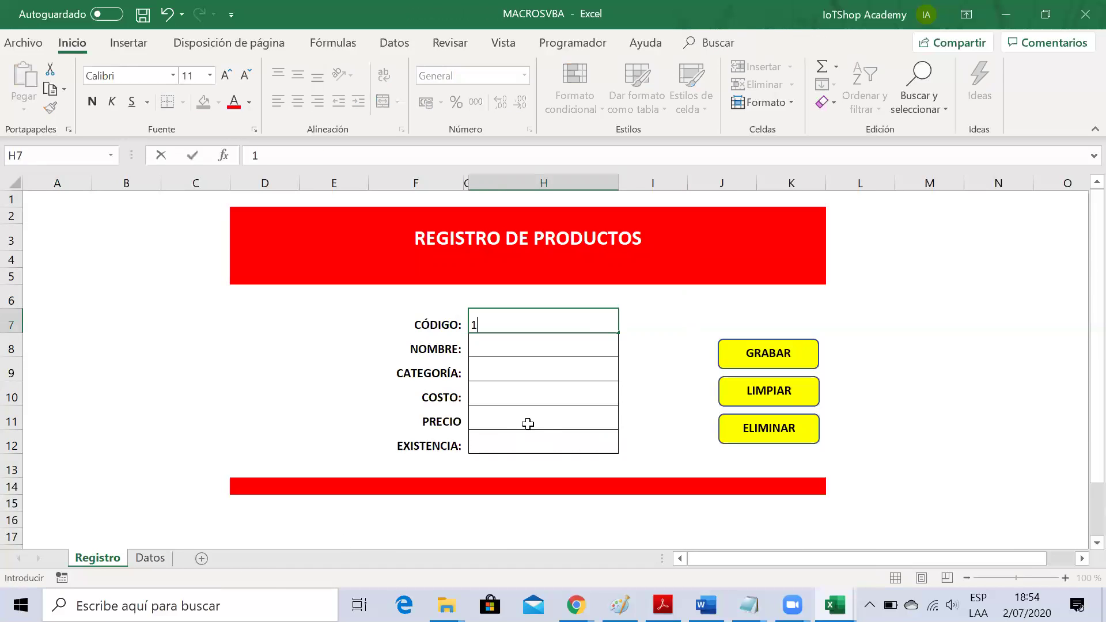
pyautogui.click(502, 350)
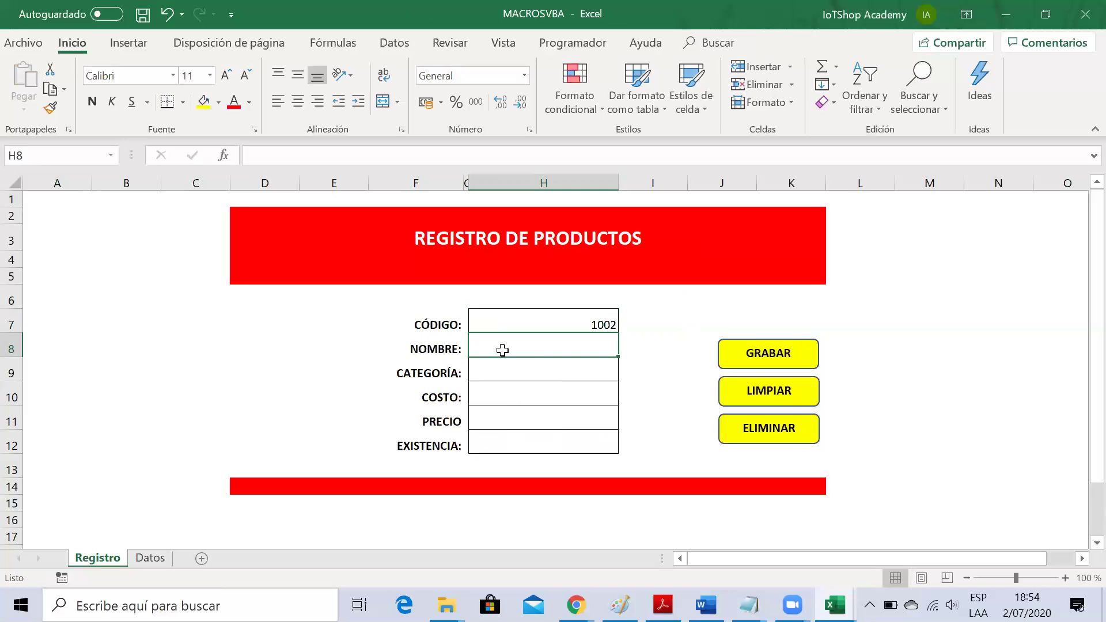
pyautogui.write('ARROZ')
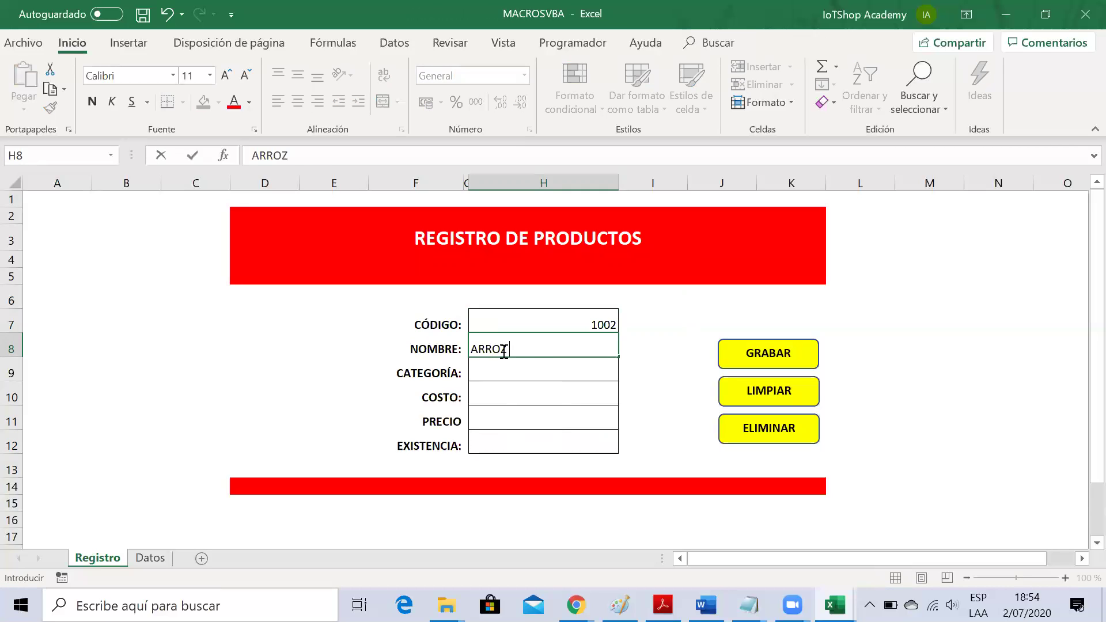
pyautogui.write(' MOLLINEDO')
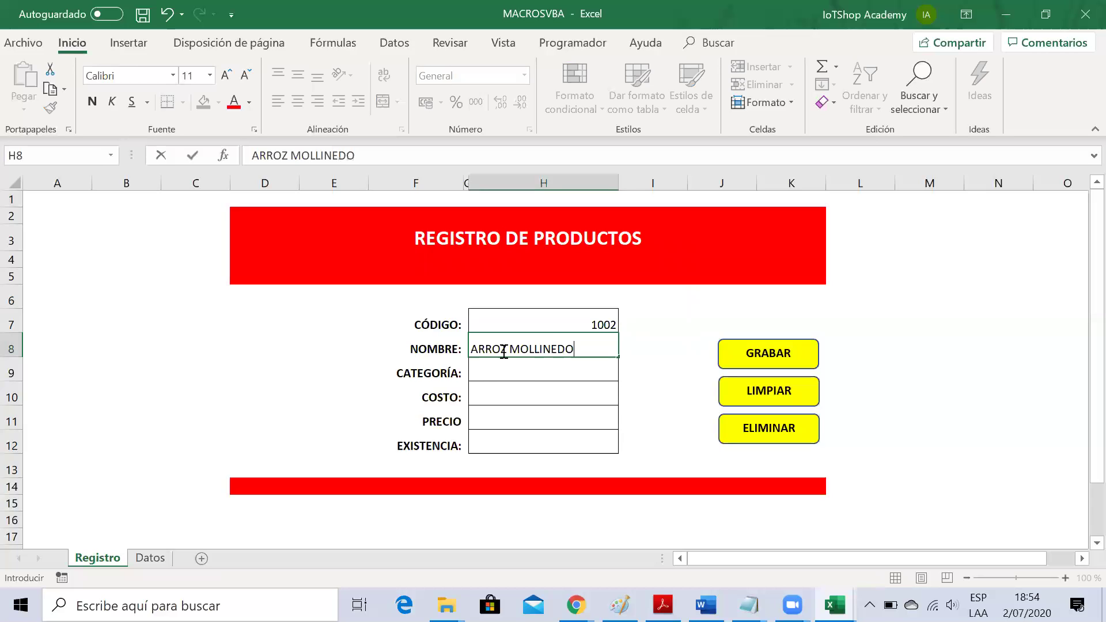
# Step: Fill in the product's CATEGORÍA as GRANOS BÁSICOS and its COSTO as 150
pyautogui.click(514, 378)
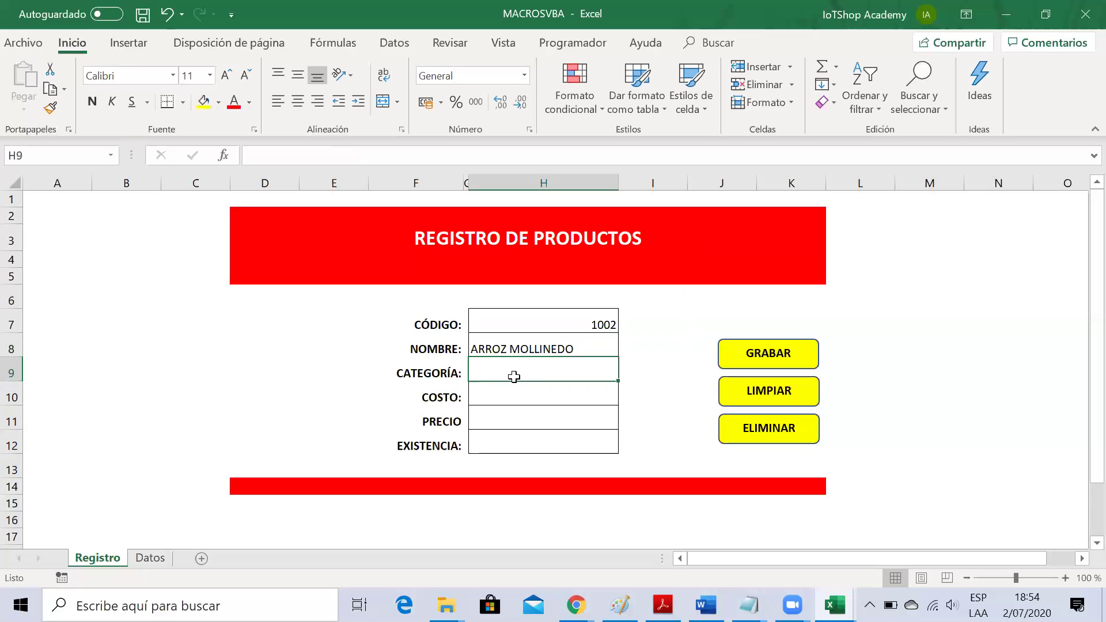
pyautogui.write('GRANOS BÁSICOS')
pyautogui.hotkey('ctrl', 'Return')
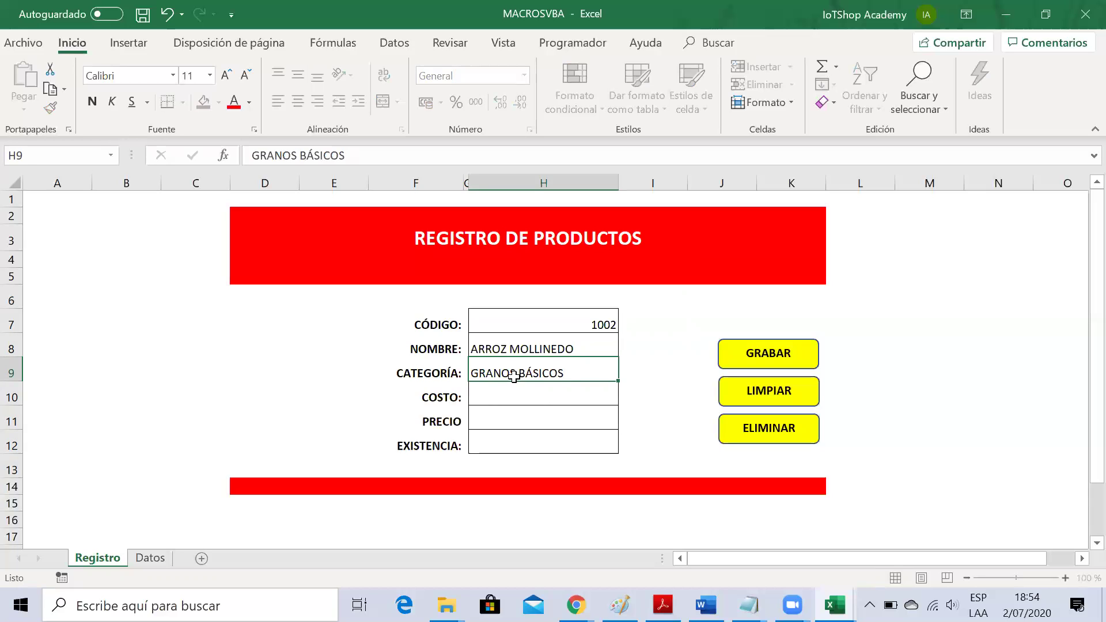
pyautogui.press('Return')
pyautogui.write('150')
pyautogui.press('Return')
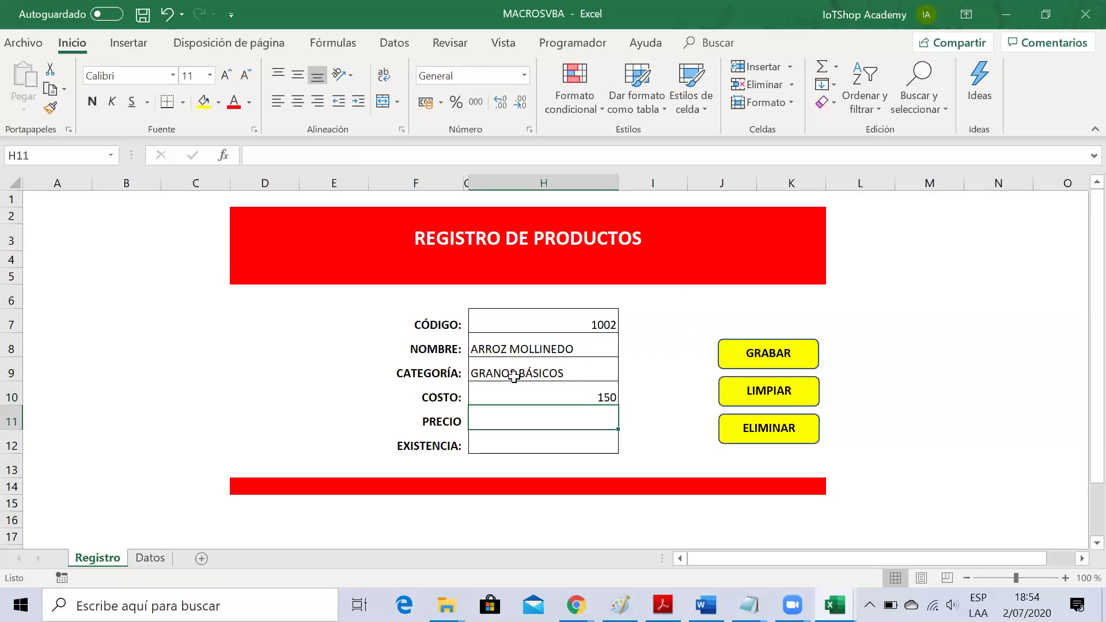
# Step: Set the product's PRECIO to 250 and its EXISTENCIA to 500
pyautogui.write('250')
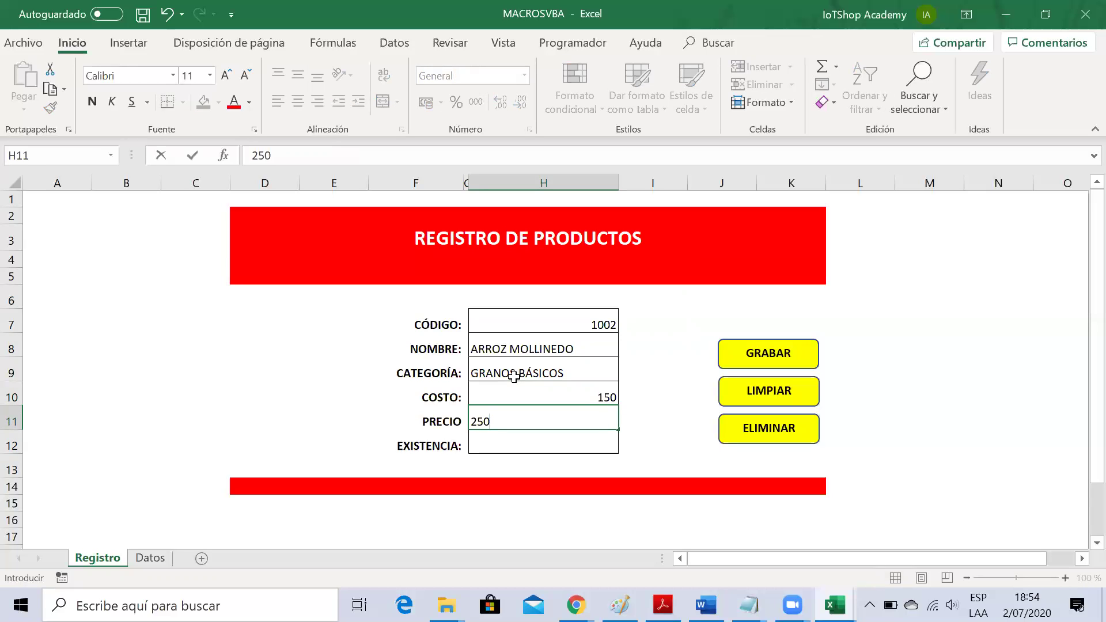
pyautogui.press('Return')
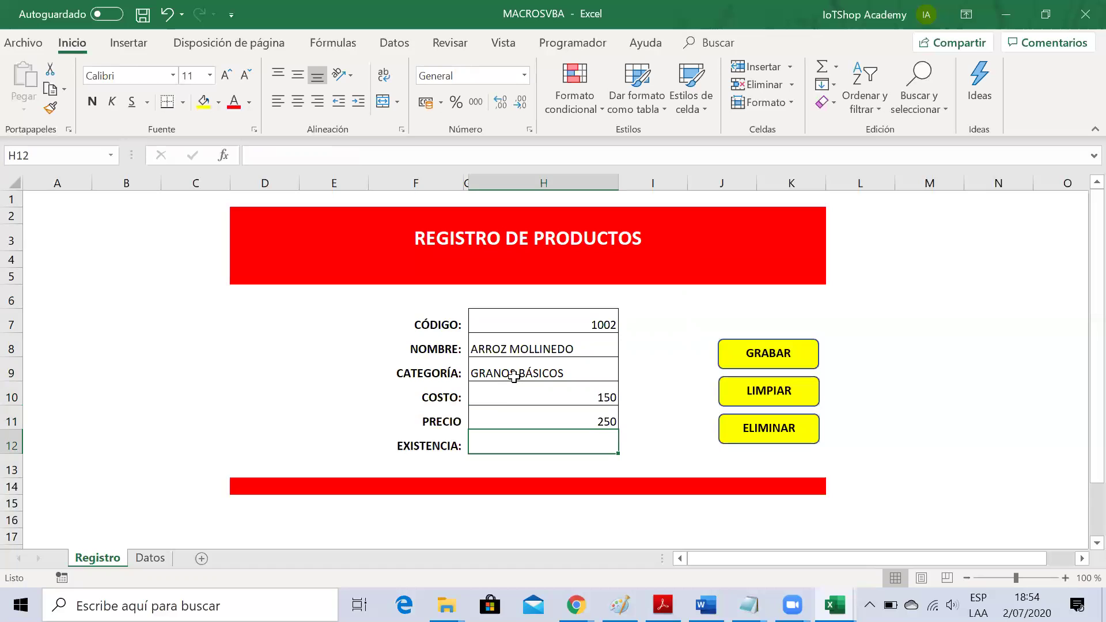
pyautogui.write('500')
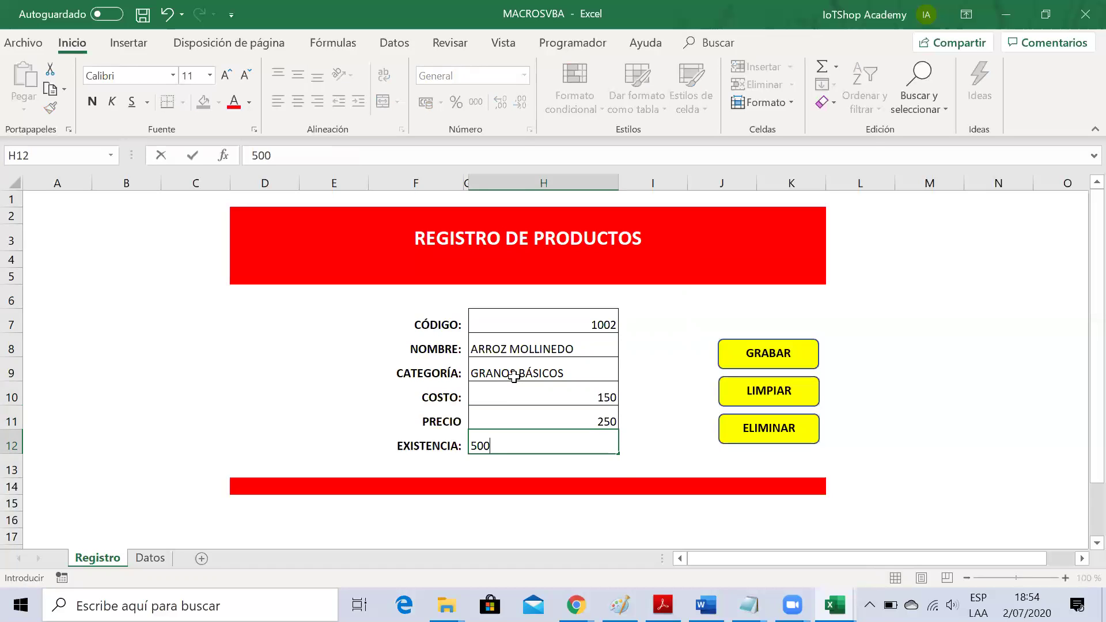
pyautogui.press('Return')
# Step: Record product 1002 with the GRABAR macro and check the rows of the Datos table
pyautogui.click(759, 360)
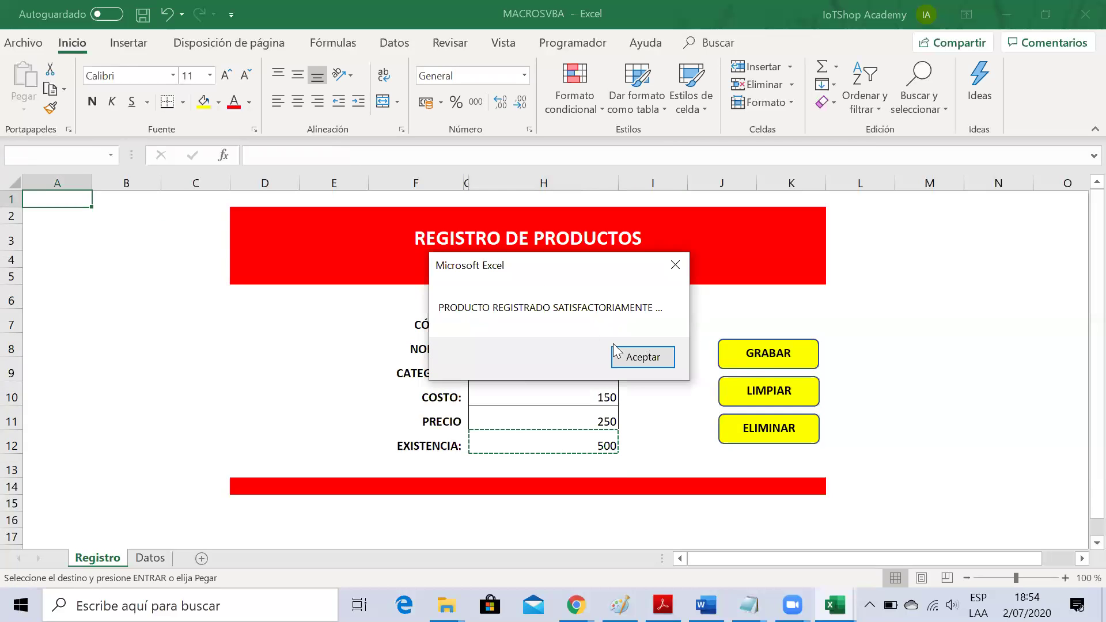
pyautogui.click(643, 358)
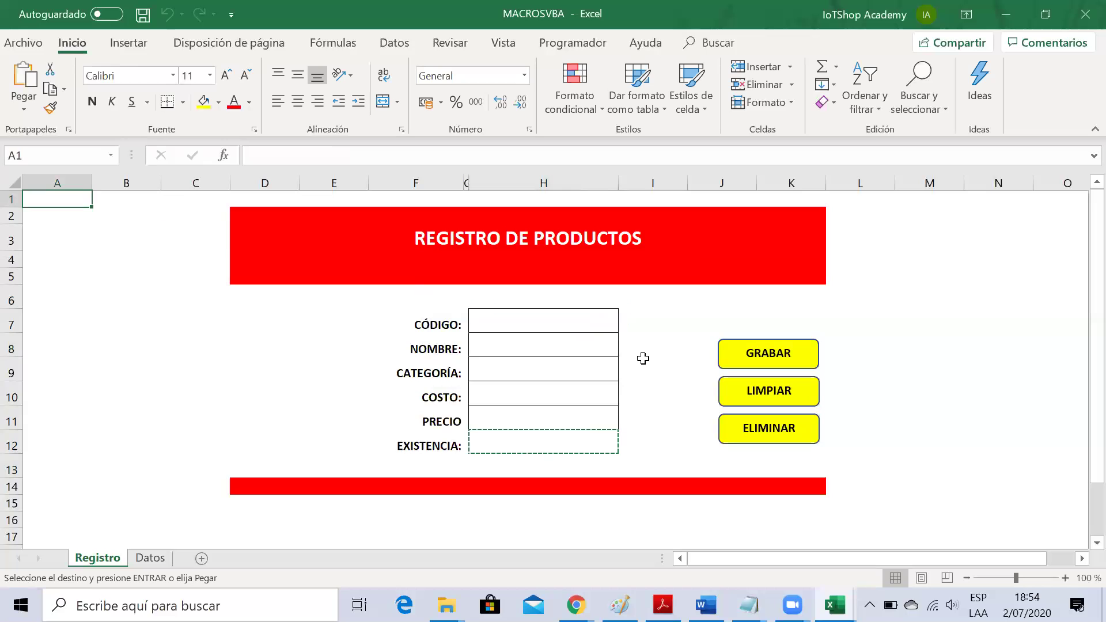
pyautogui.click(154, 558)
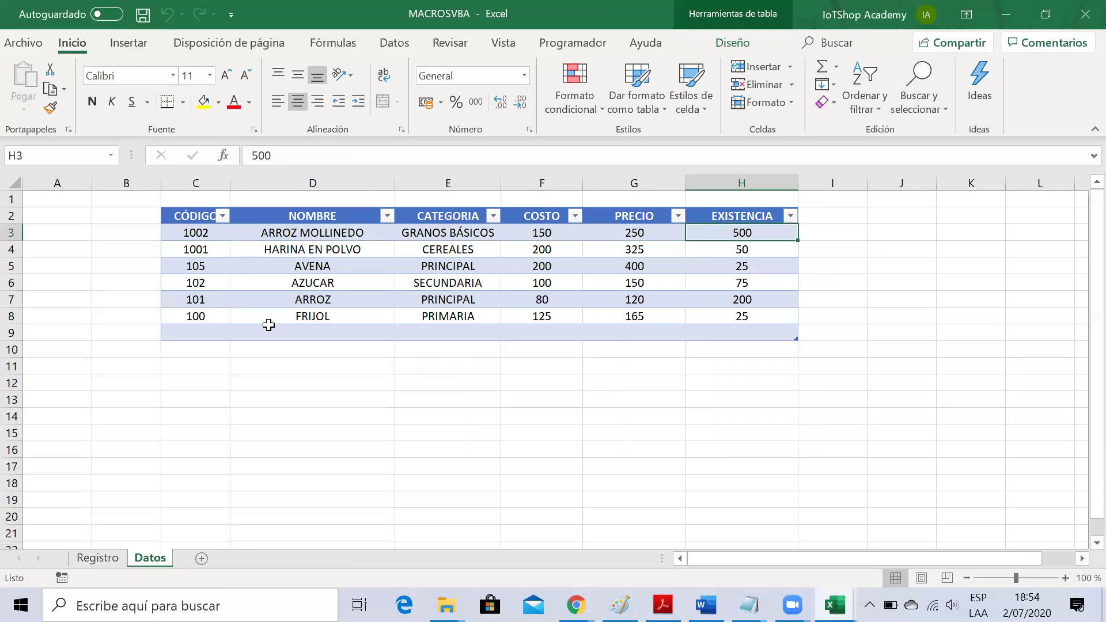
pyautogui.click(298, 229)
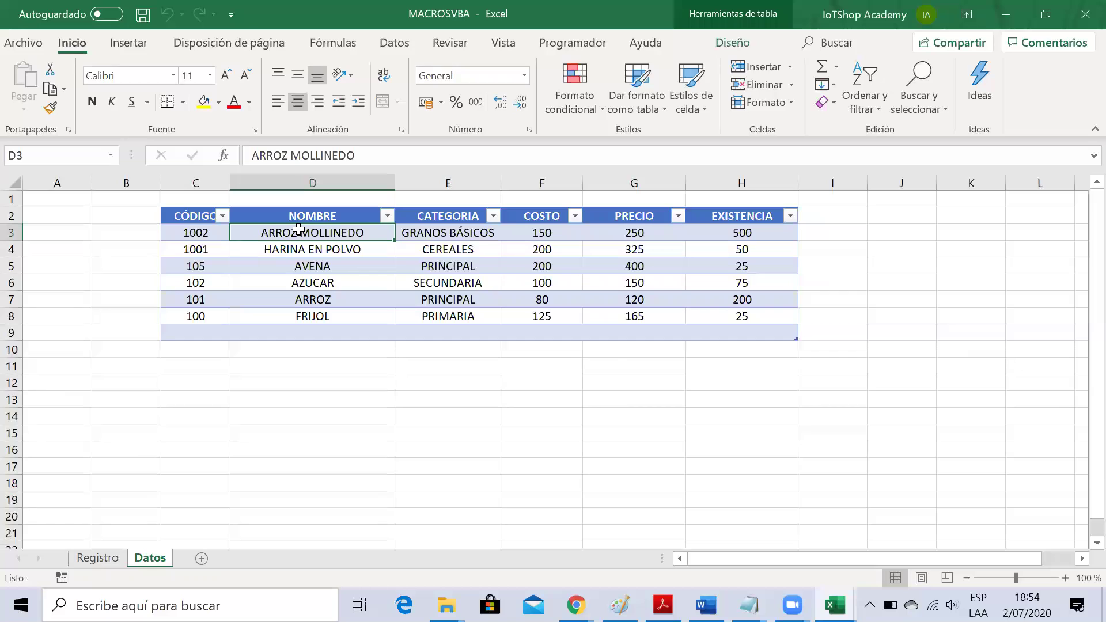
pyautogui.click(294, 253)
pyautogui.click(296, 281)
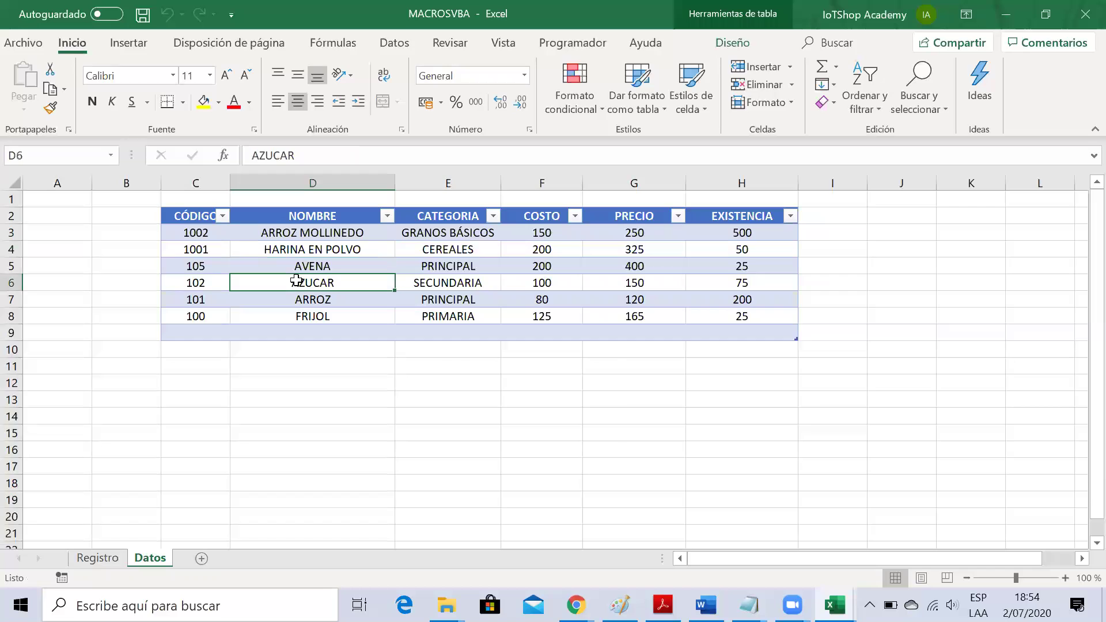
pyautogui.click(453, 279)
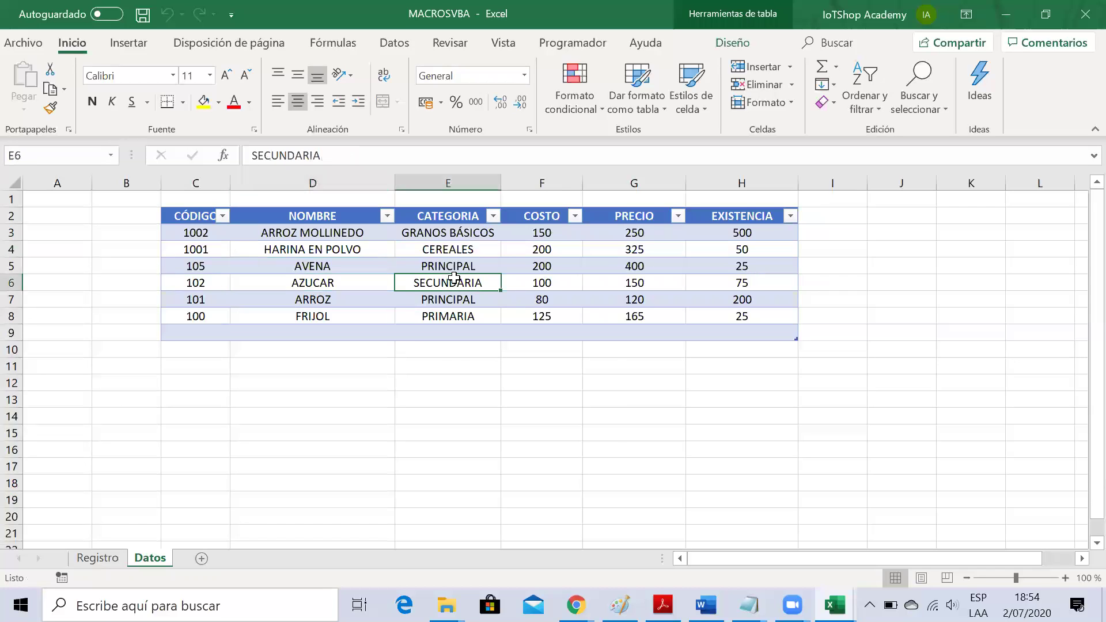
# Step: Close the MACROSVBA workbook, saving its changes
pyautogui.click(1081, 21)
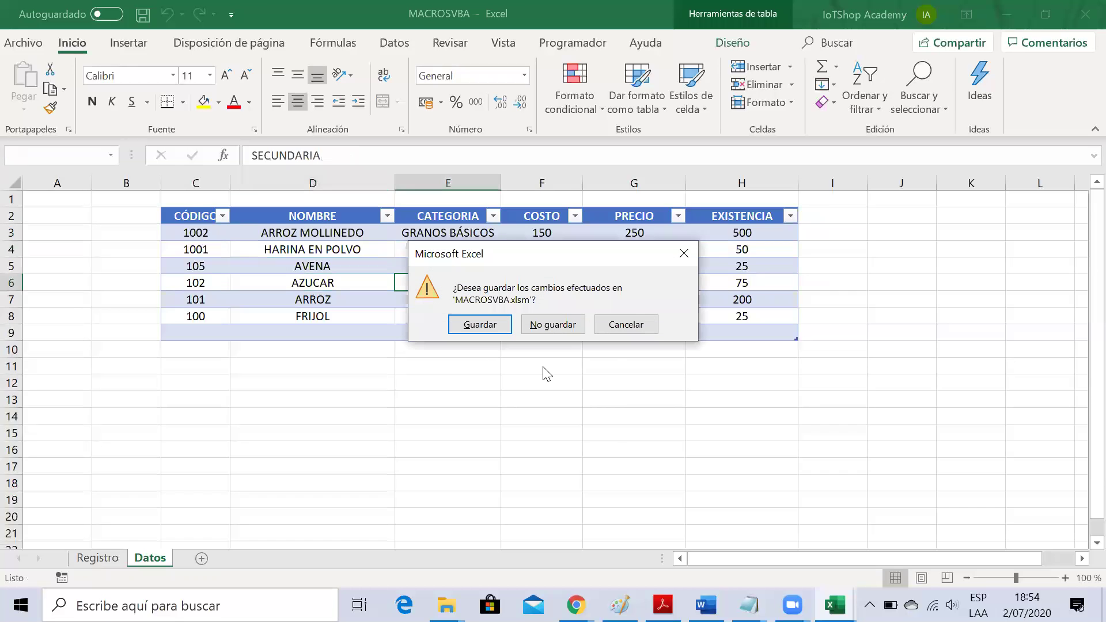
pyautogui.click(470, 324)
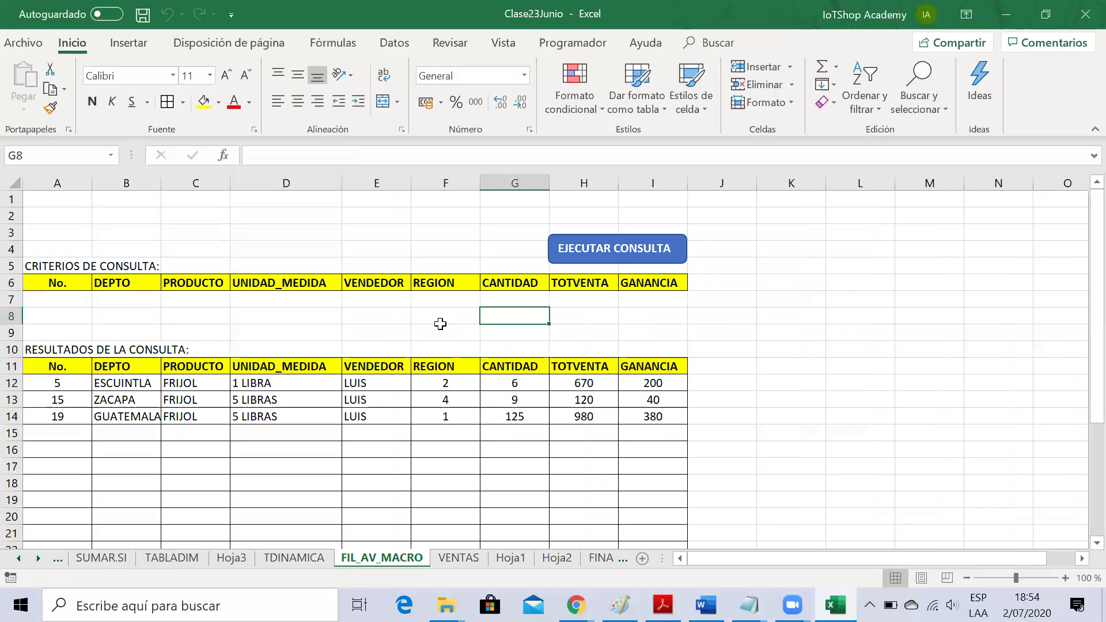
pyautogui.click(291, 487)
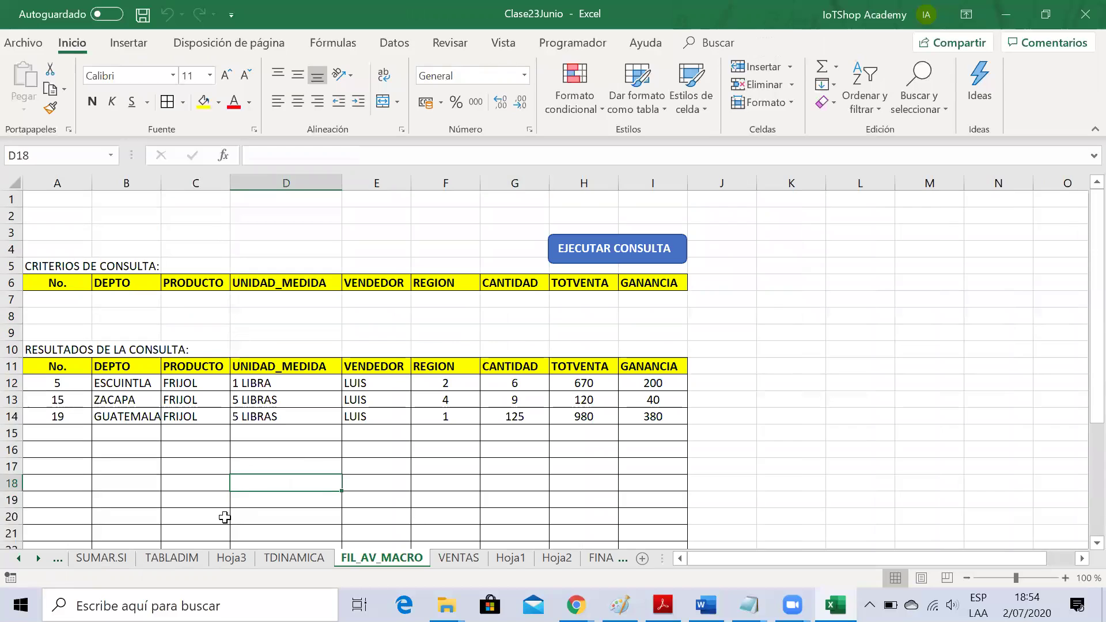
pyautogui.click(225, 517)
pyautogui.press('Home')
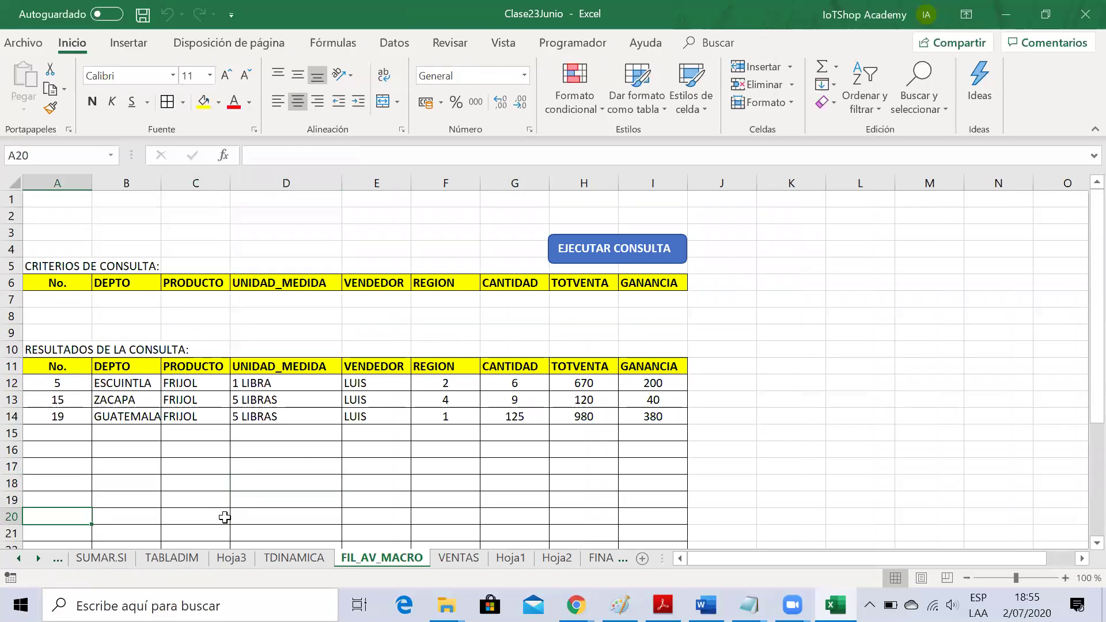
pyautogui.press('Right')
pyautogui.press('Right')
pyautogui.press('Right')
pyautogui.press('Right')
pyautogui.press('Right')
pyautogui.press('Right')
pyautogui.press('Right')
pyautogui.press('Right')
pyautogui.press('Right')
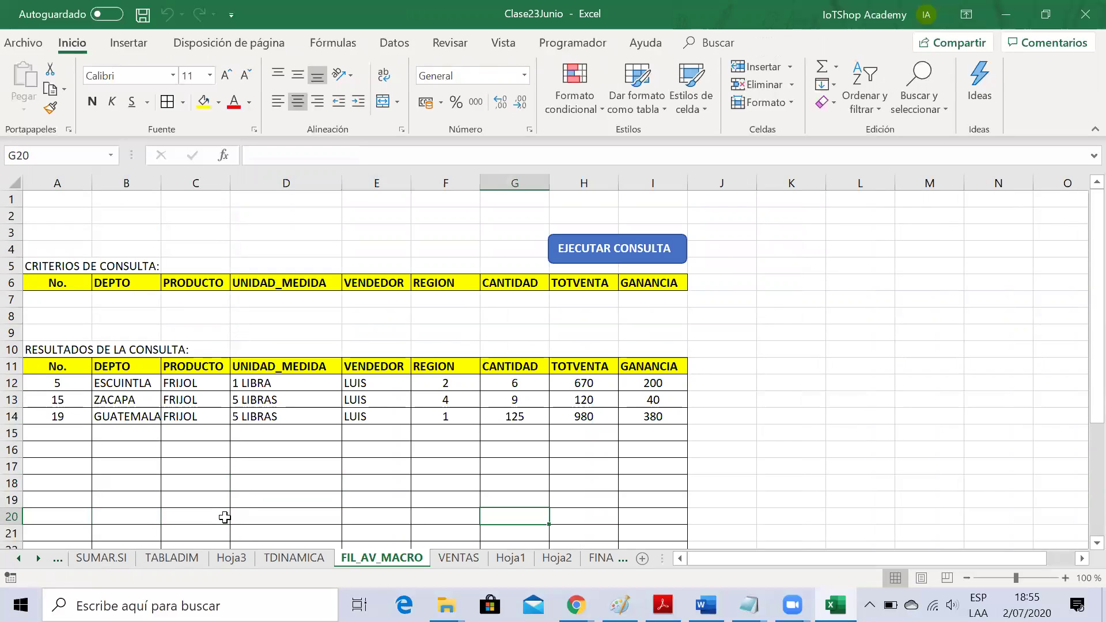
pyautogui.press('Left')
pyautogui.press('Left')
pyautogui.press('Left')
pyautogui.press('Left')
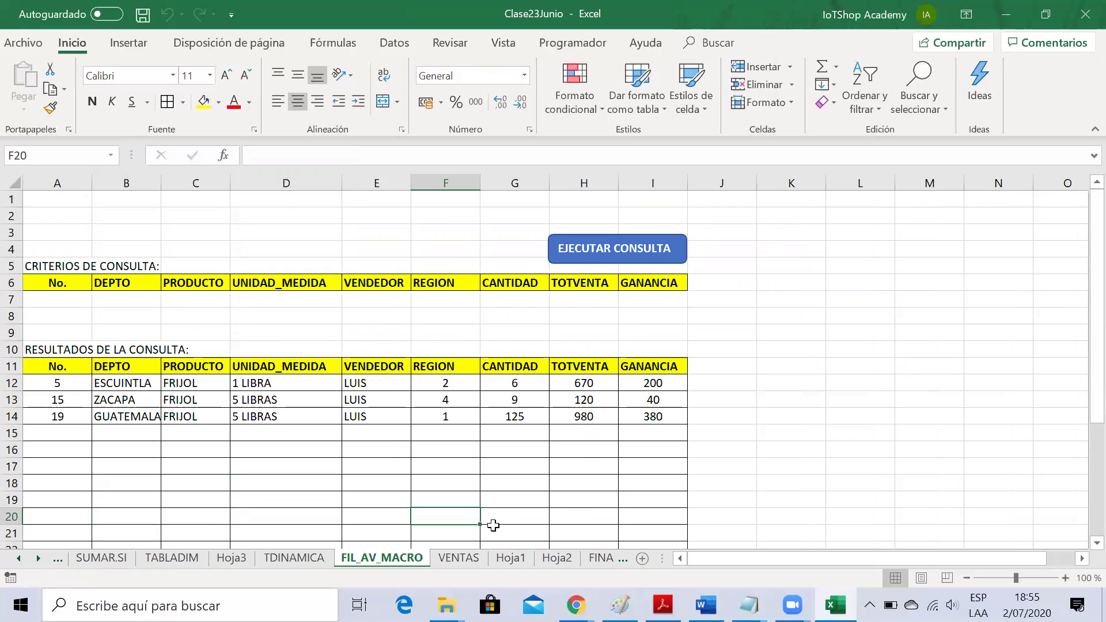
# Step: Add a new sheet after FIL_AV_MACRO and name it Registro
pyautogui.click(642, 557)
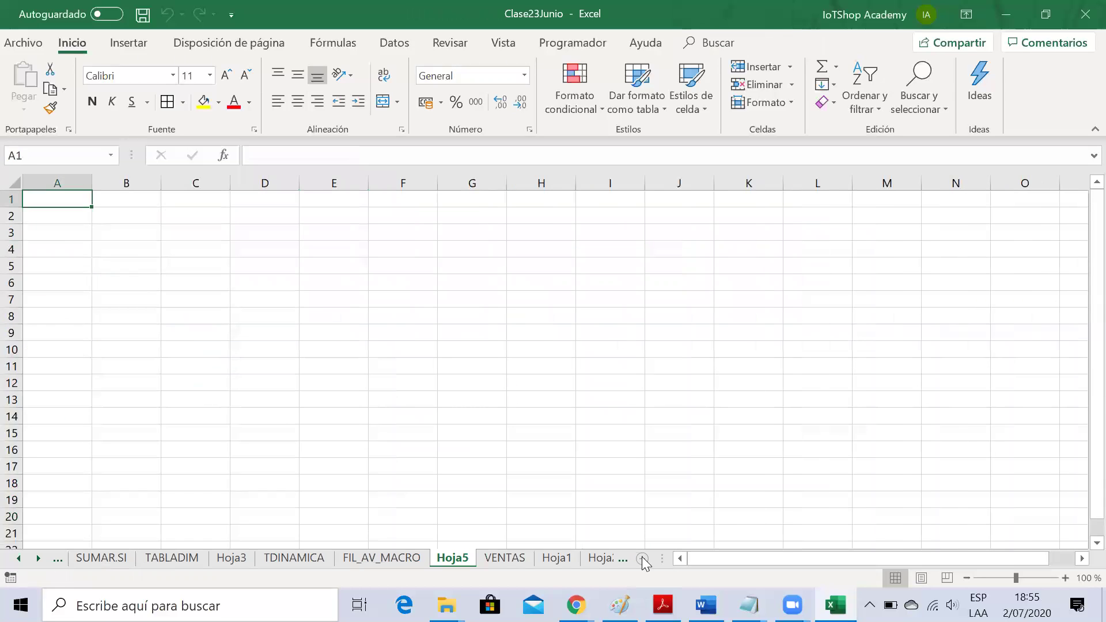
pyautogui.doubleClick(455, 557)
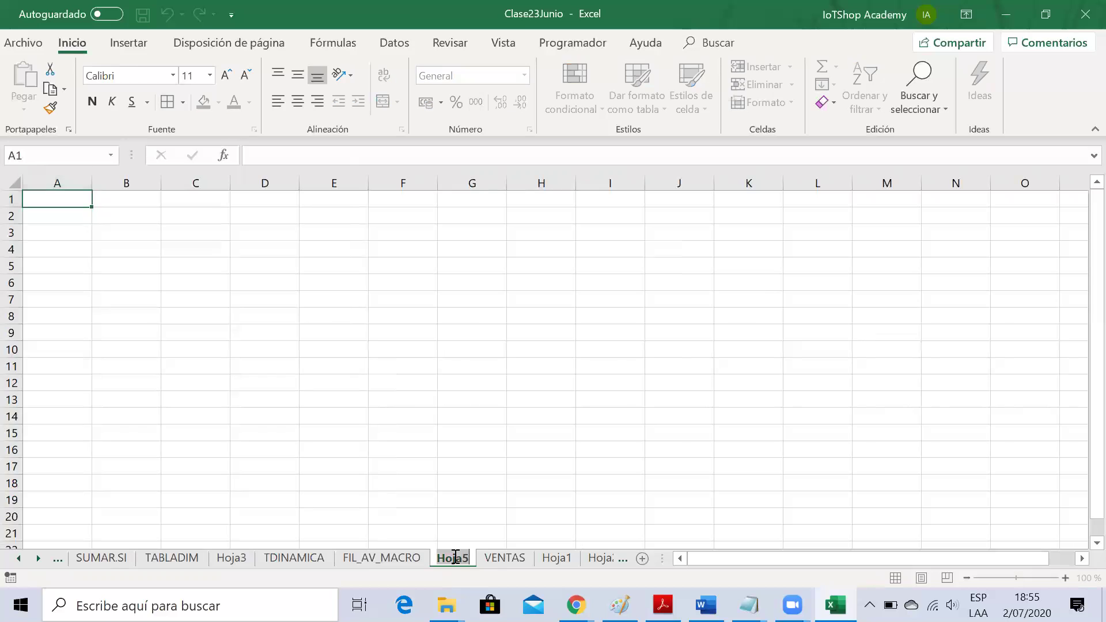
pyautogui.press('BackSpace')
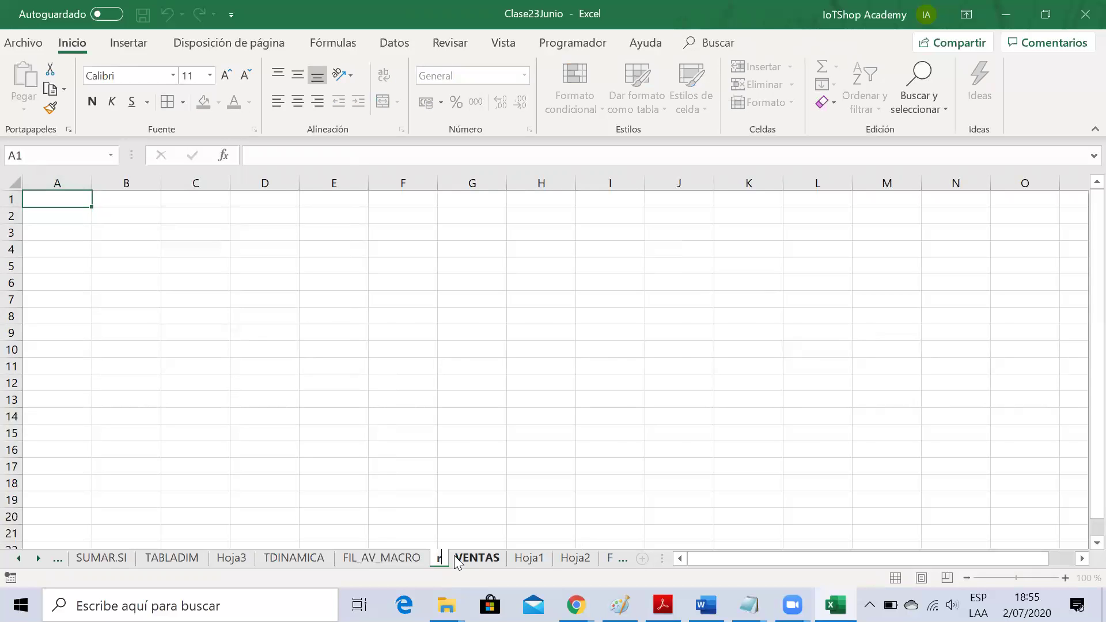
pyautogui.write('Registro')
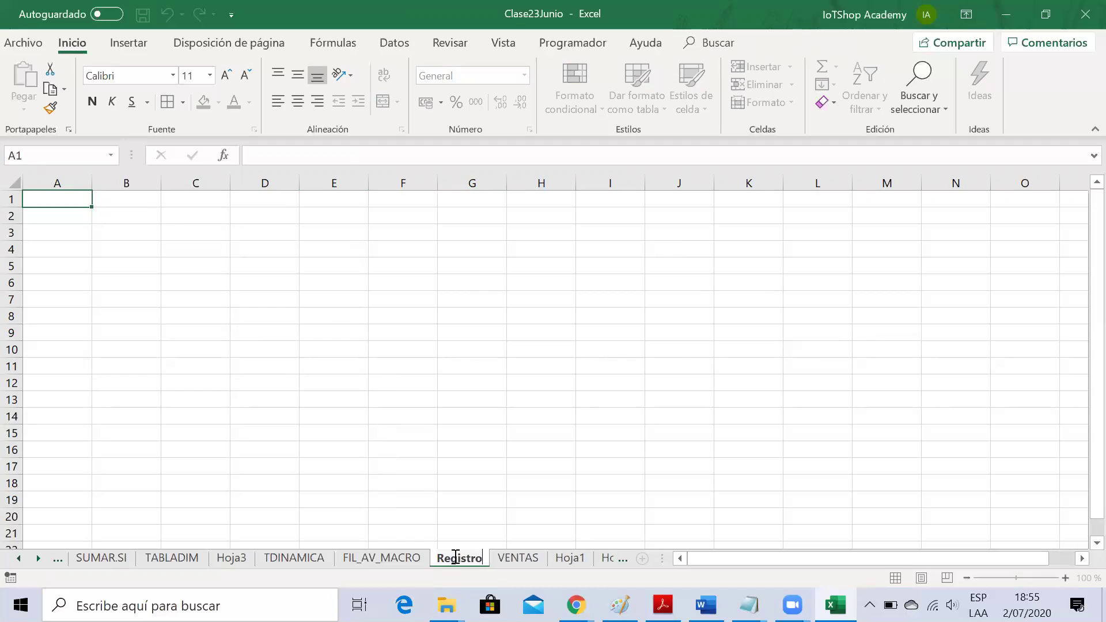
pyautogui.press('Return')
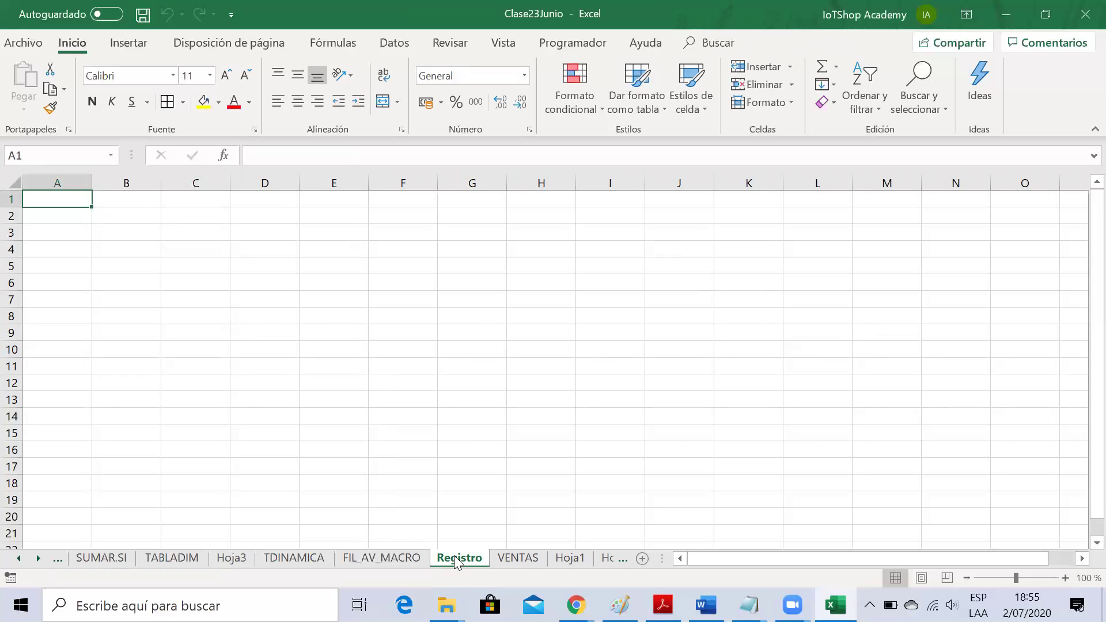
# Step: Add another new sheet after Registro and name it Datos
pyautogui.click(642, 559)
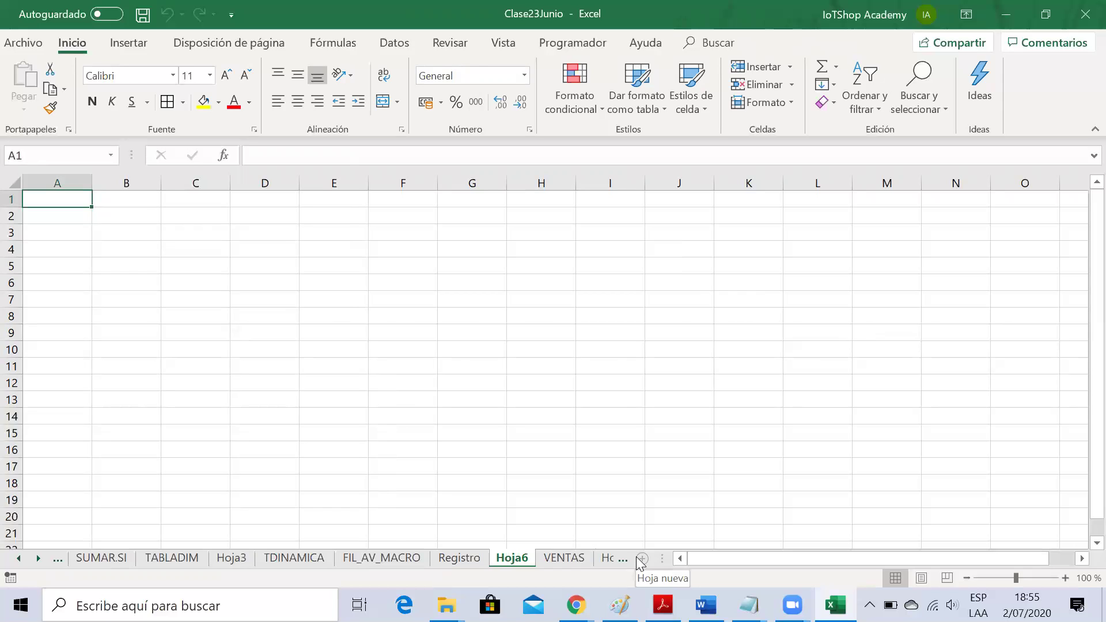
pyautogui.doubleClick(510, 557)
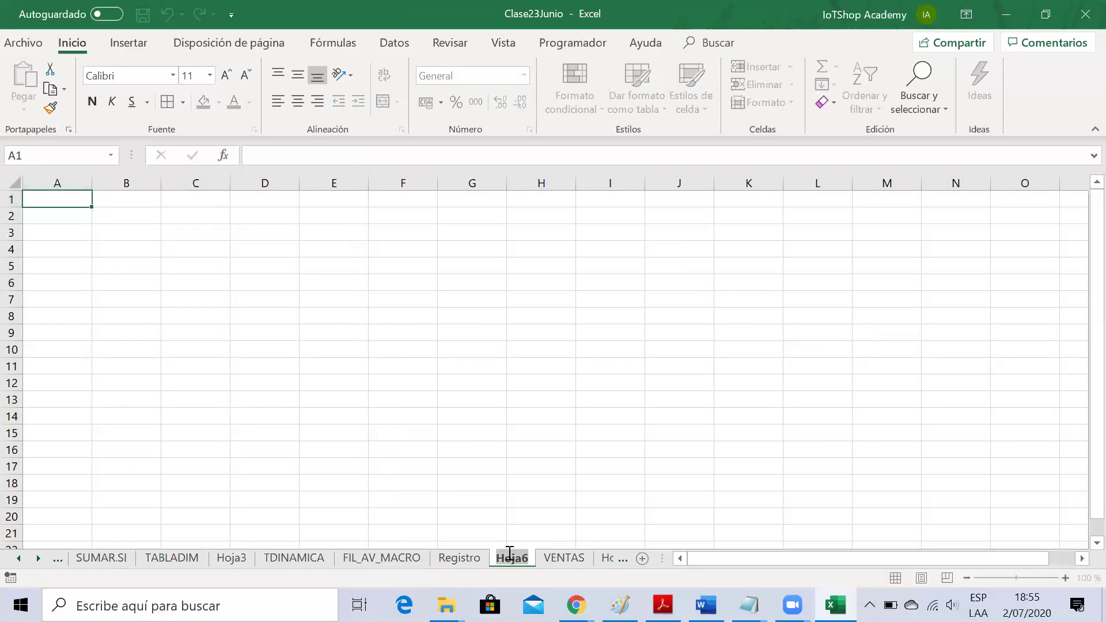
pyautogui.write('Datos')
pyautogui.press('Return')
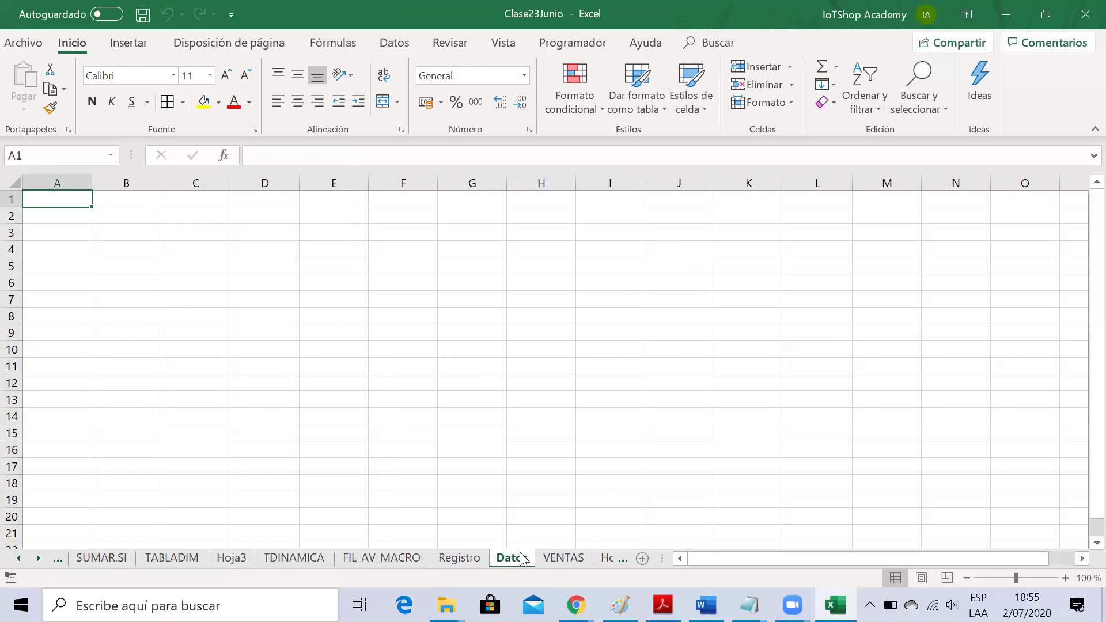
# Step: Enter the title REGISTRO DE PRODUCTOS in cell F3 of the Registro sheet
pyautogui.click(453, 560)
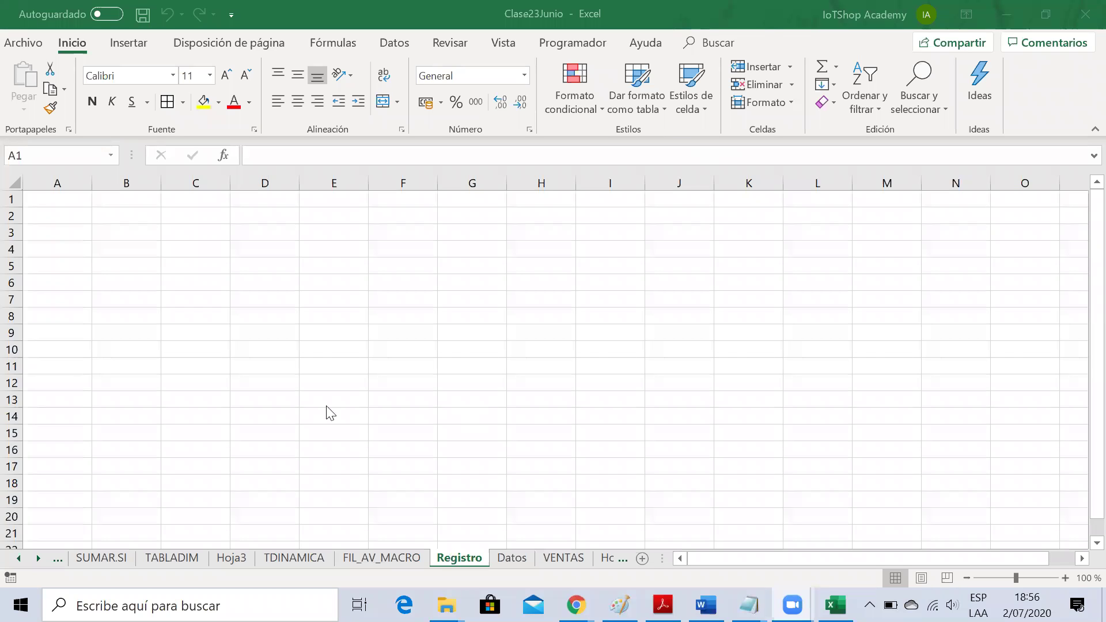
pyautogui.click(512, 555)
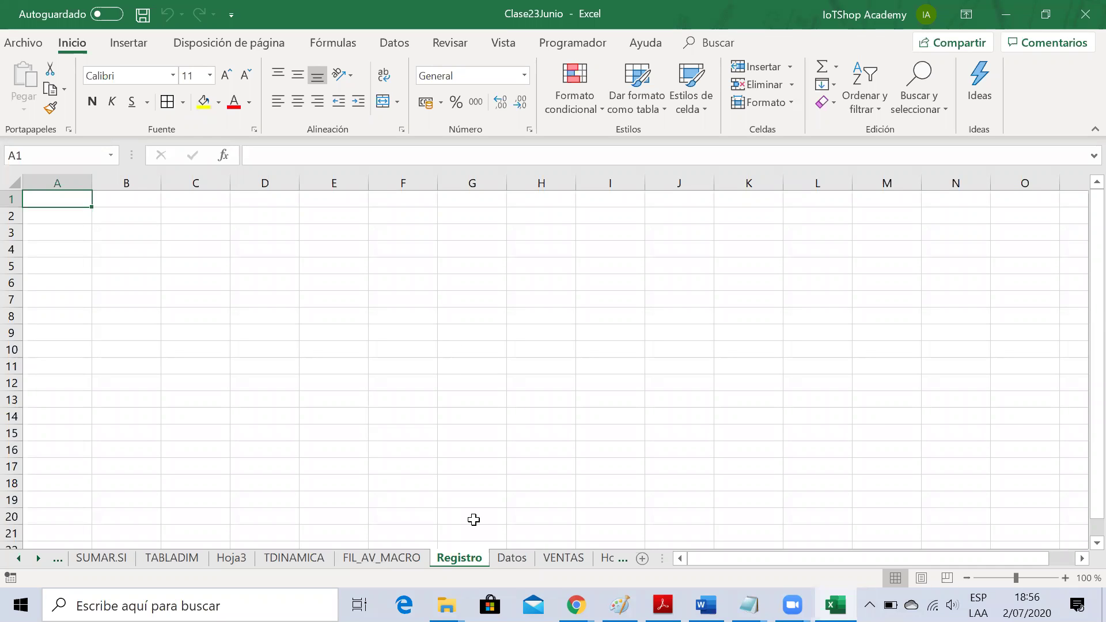
pyautogui.click(286, 297)
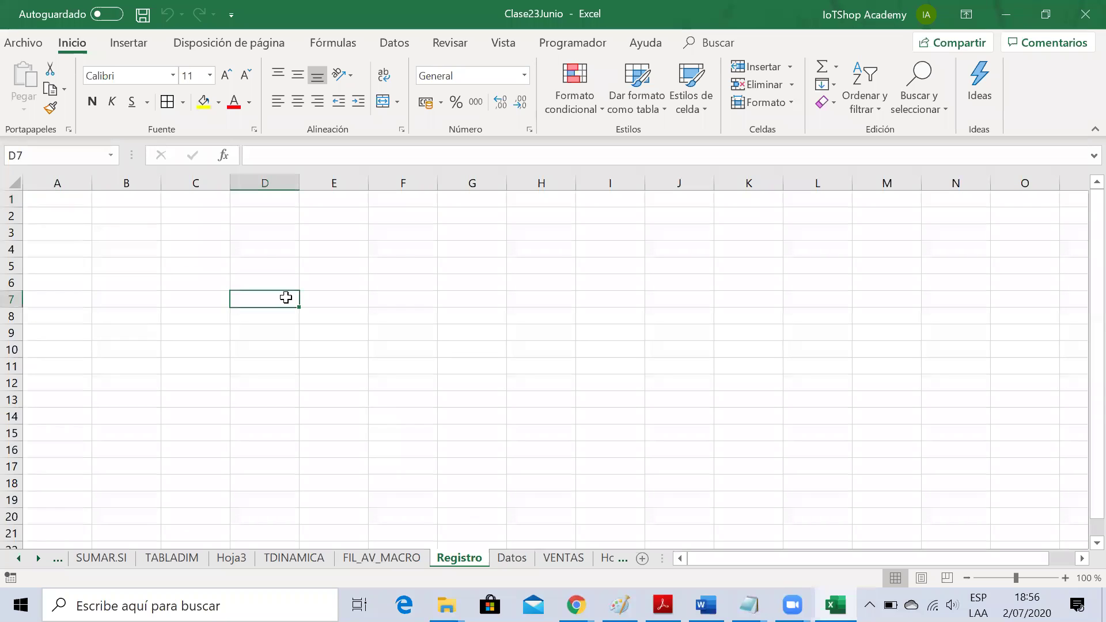
pyautogui.click(397, 234)
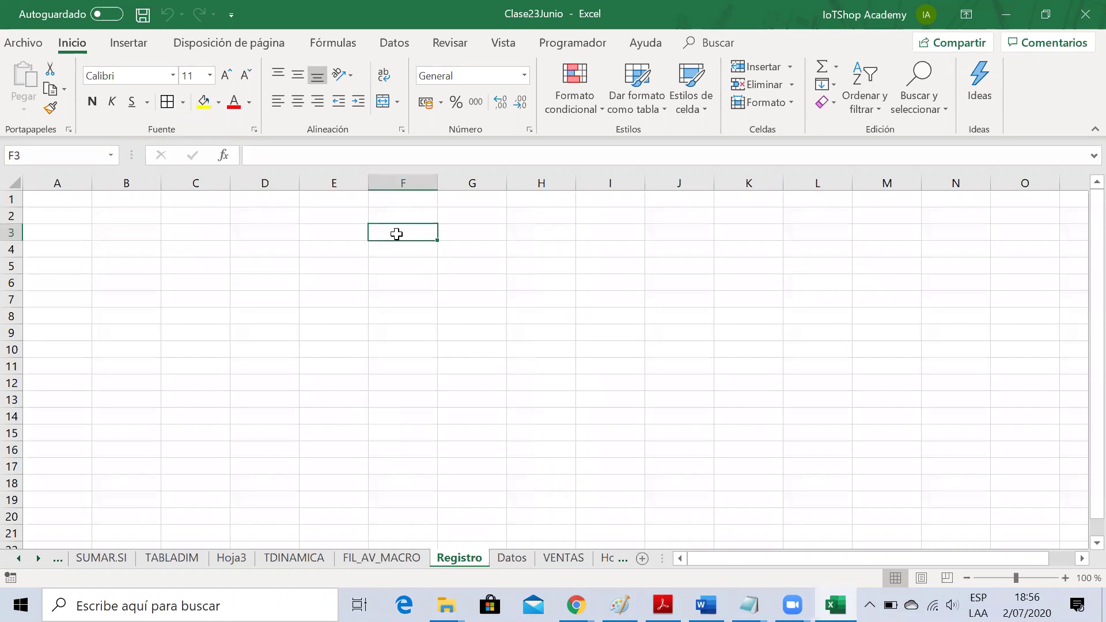
pyautogui.write('REGISTRO DE')
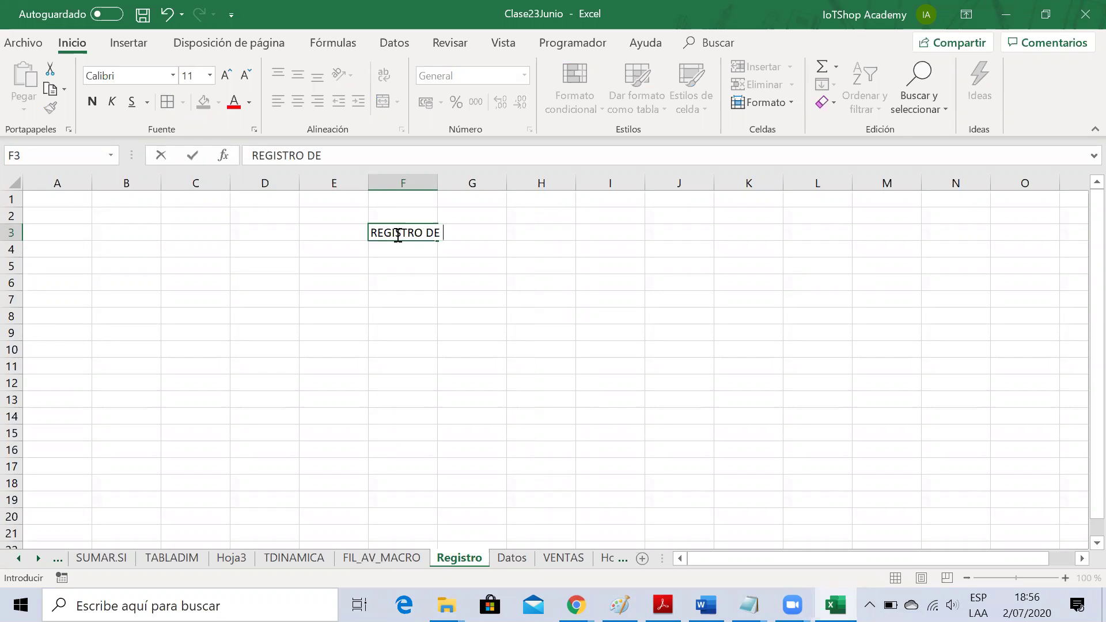
pyautogui.write(' PRODUCTOS')
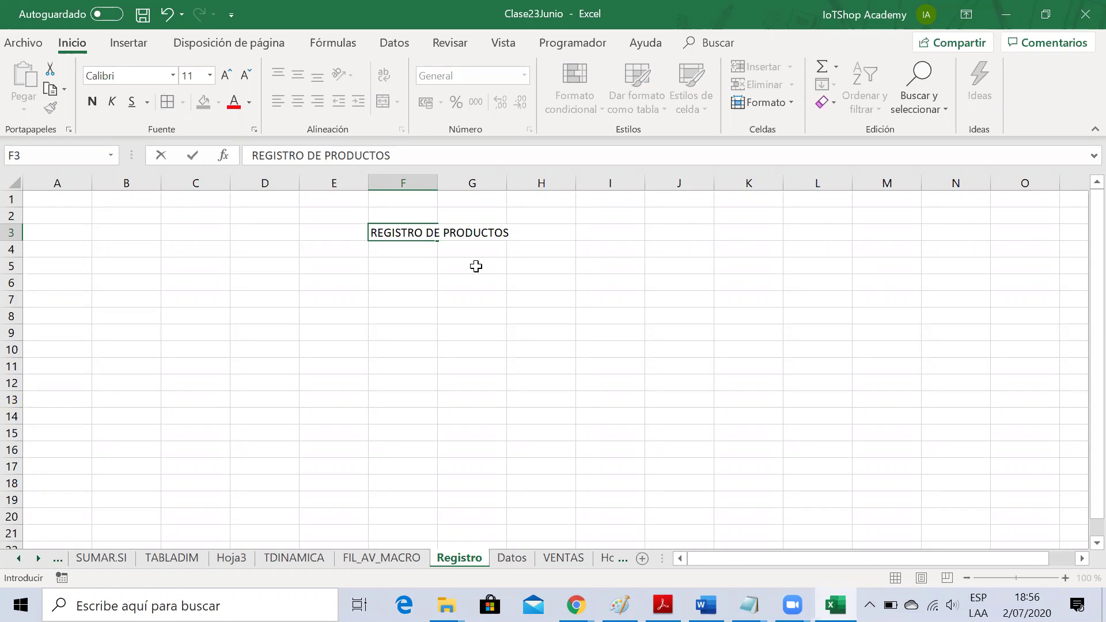
pyautogui.click(555, 265)
pyautogui.click(400, 260)
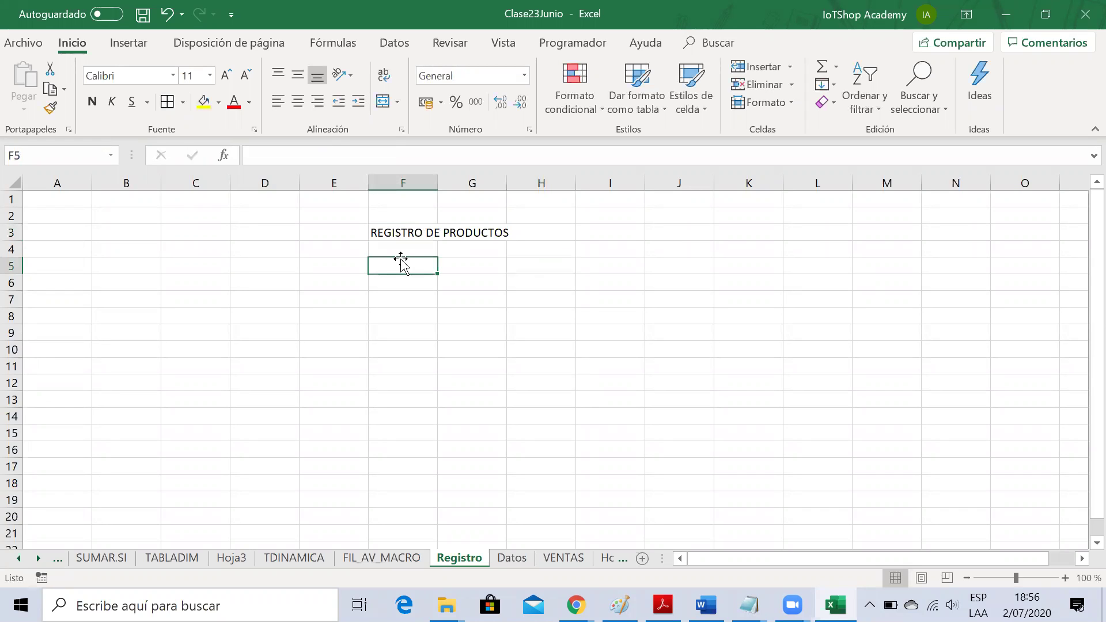
# Step: Format the title in F3 as bold with a font size of 24
pyautogui.click(384, 230)
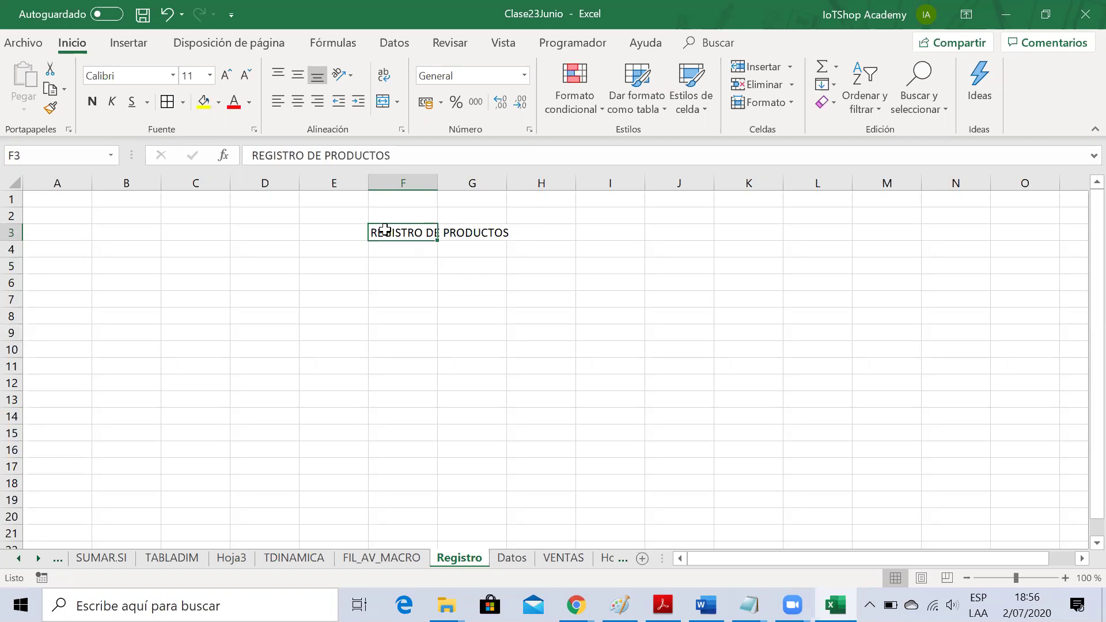
pyautogui.click(210, 76)
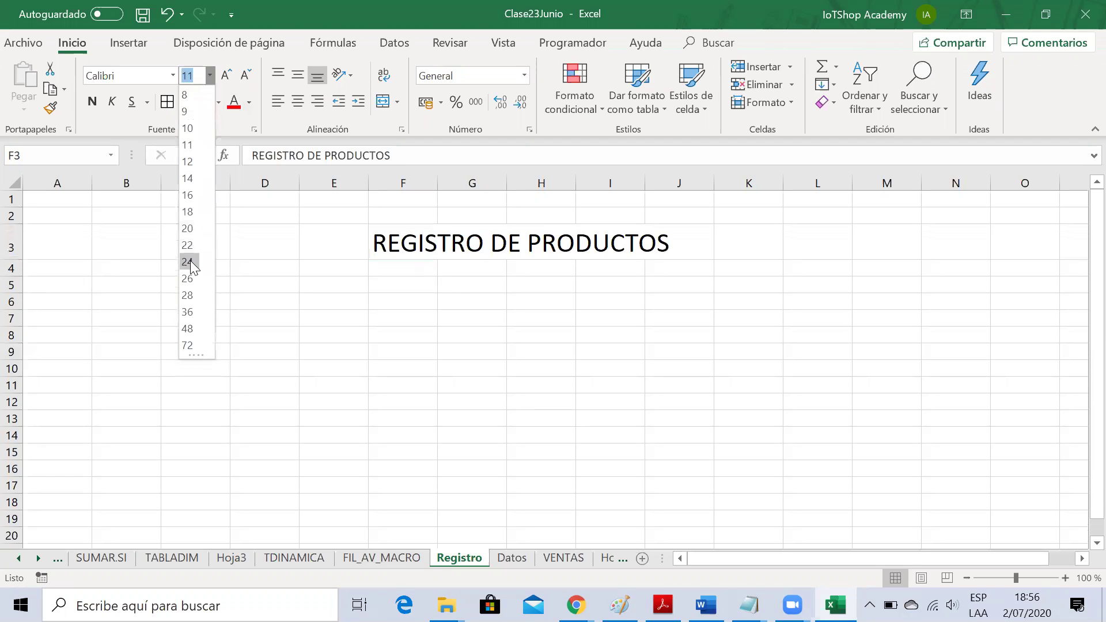
pyautogui.click(189, 262)
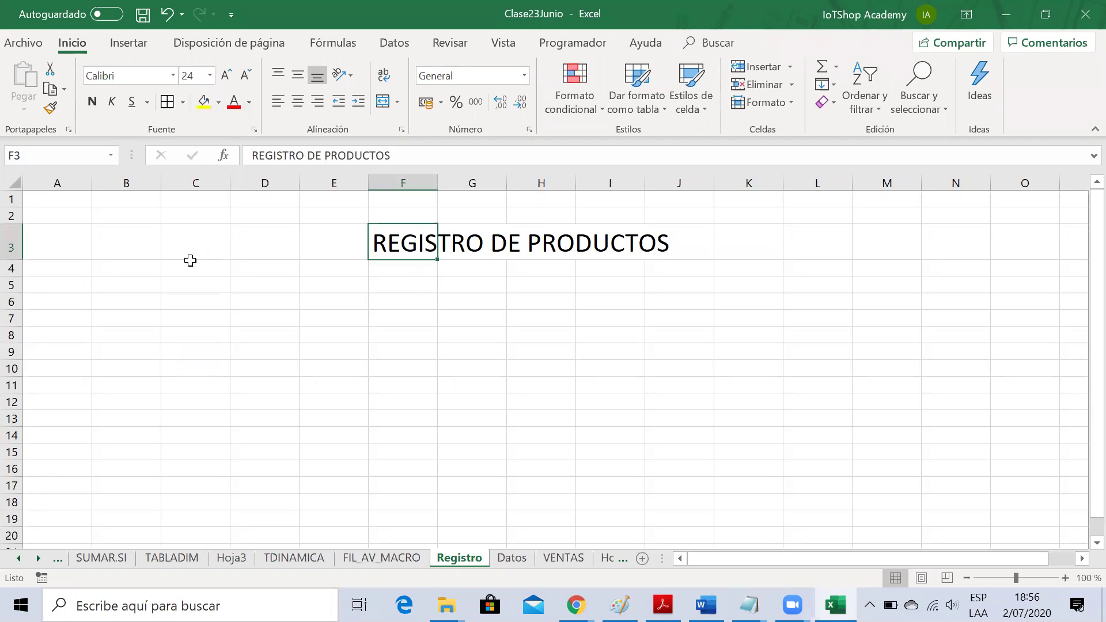
pyautogui.click(93, 101)
pyautogui.click(483, 321)
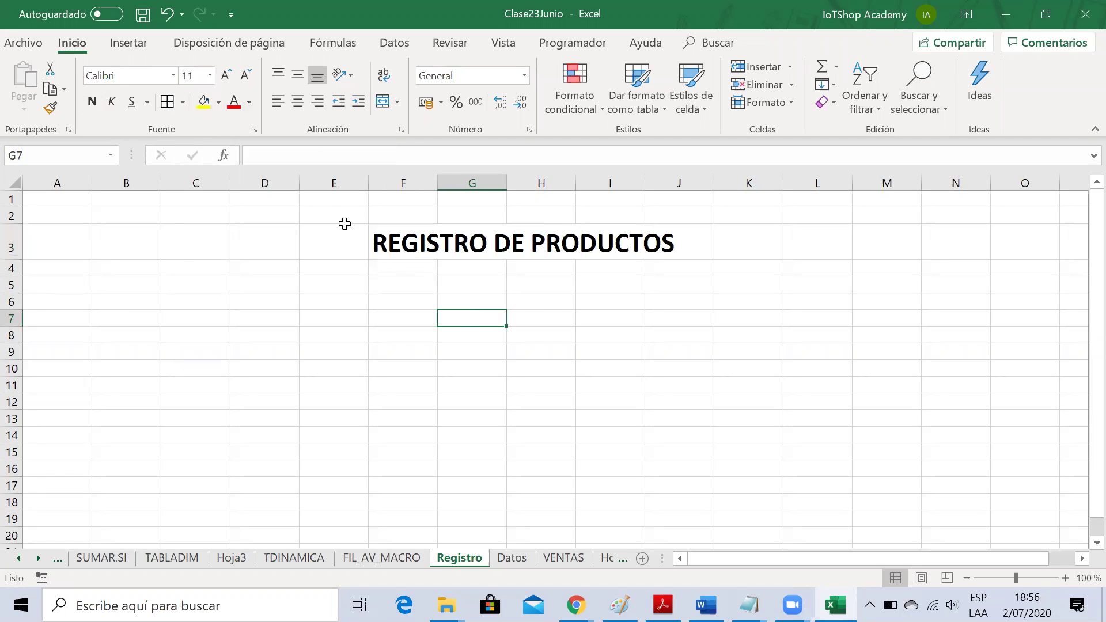
# Step: Set the font colour of the title range E2:K4 to white
pyautogui.moveTo(328, 212); pyautogui.dragTo(728, 267)
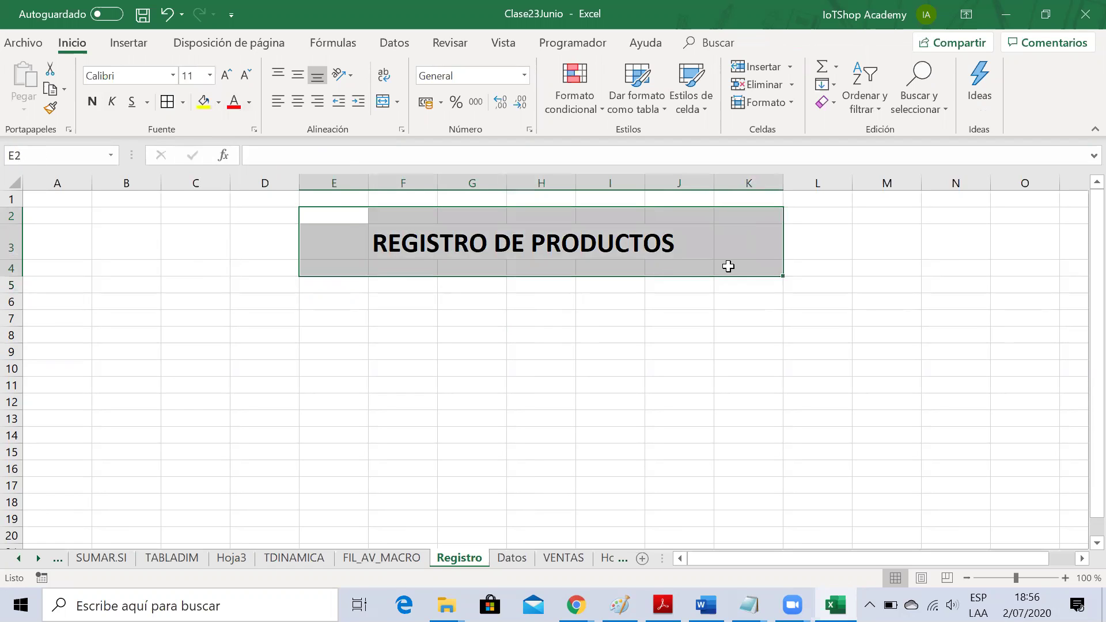
pyautogui.click(249, 103)
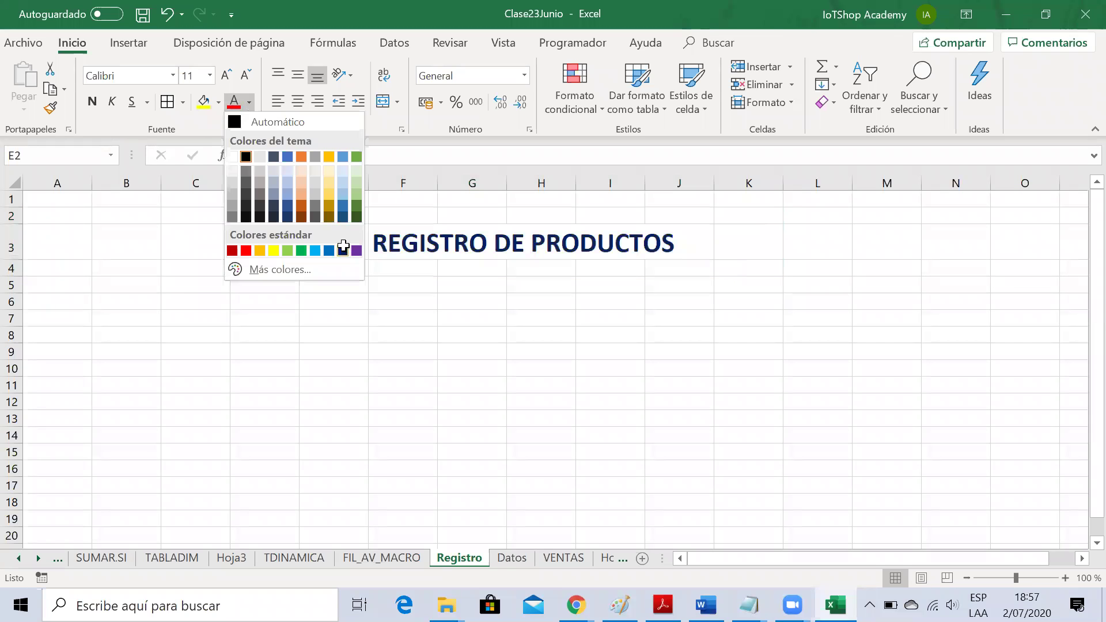
pyautogui.click(344, 248)
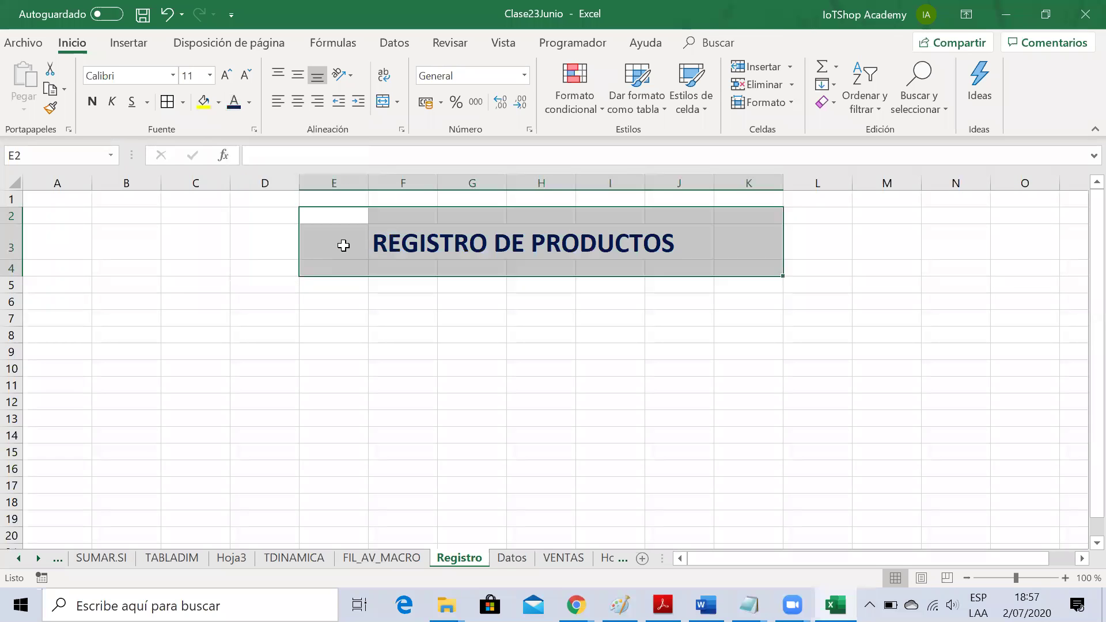
pyautogui.click(249, 103)
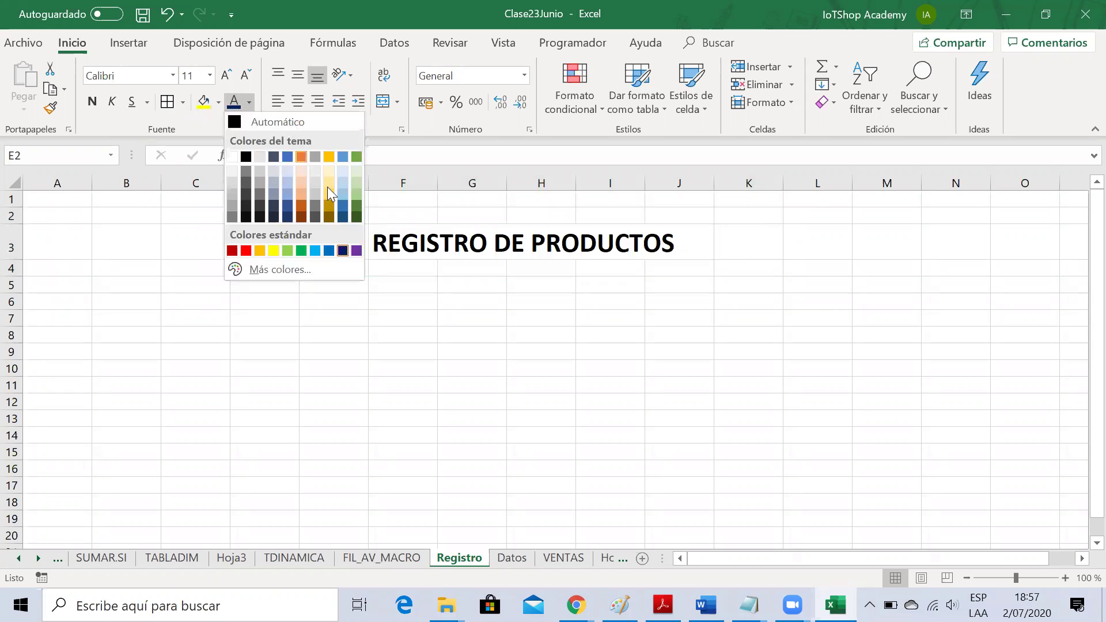
pyautogui.click(232, 156)
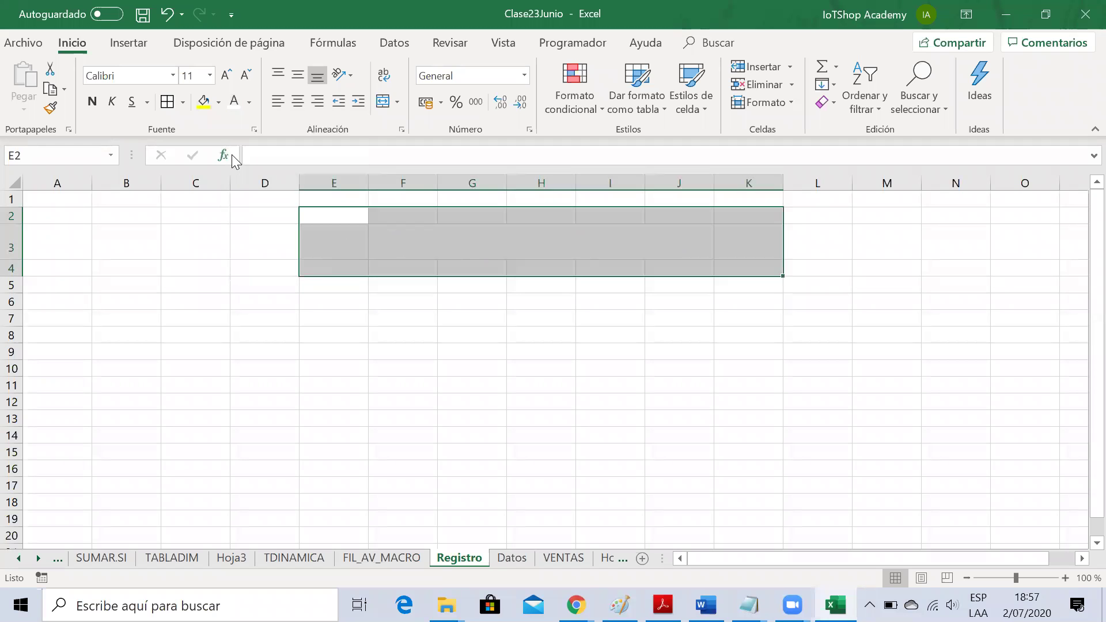
# Step: Fill the title range E2:K4 with dark blue and widen column E slightly
pyautogui.click(219, 102)
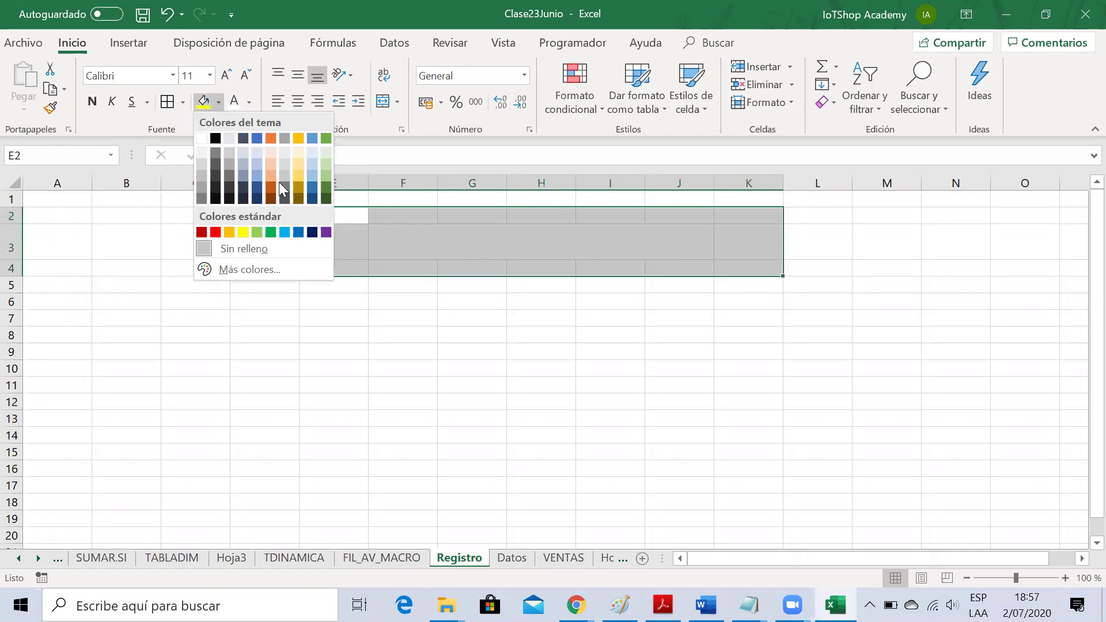
pyautogui.click(312, 232)
pyautogui.click(480, 365)
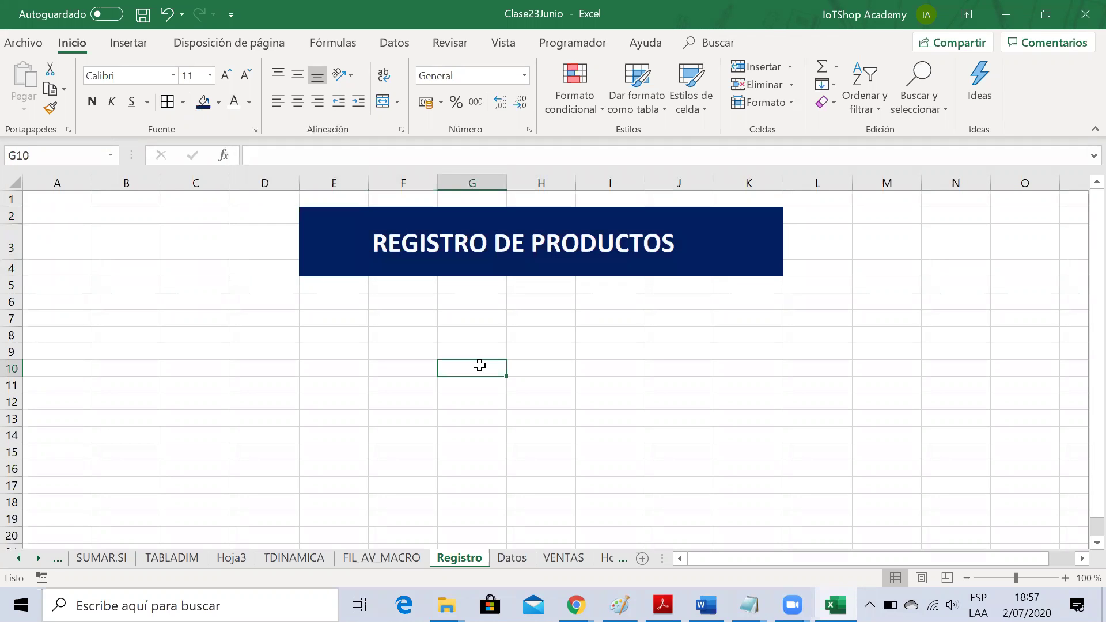
pyautogui.moveTo(368, 183)
pyautogui.mouseDown()
pyautogui.moveTo(400, 187)
pyautogui.moveTo(384, 186)
pyautogui.mouseUp()
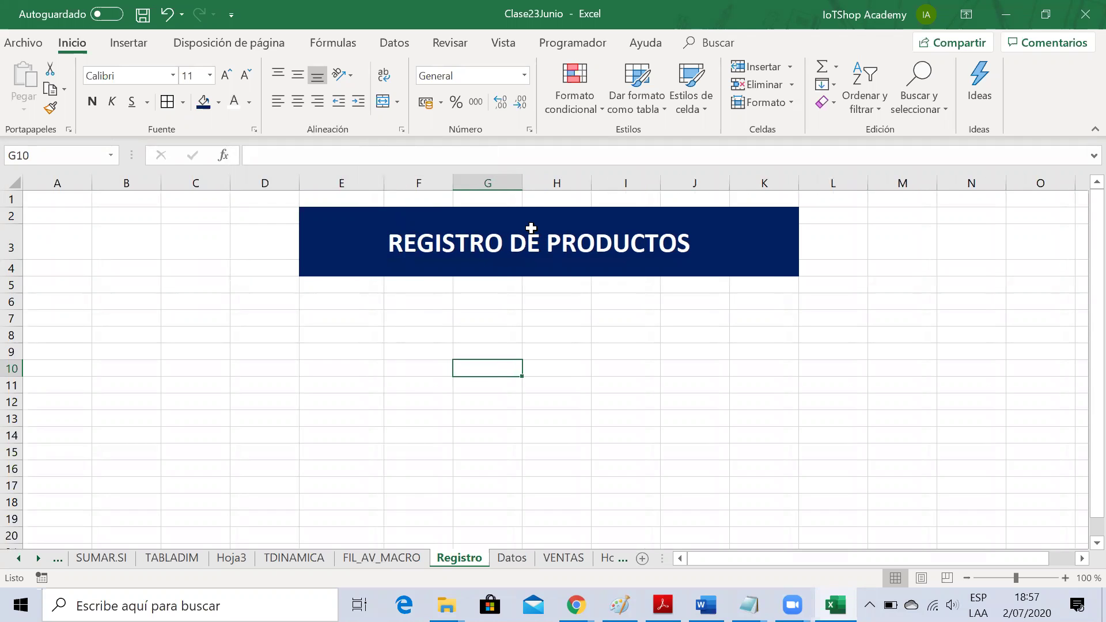
pyautogui.click(588, 372)
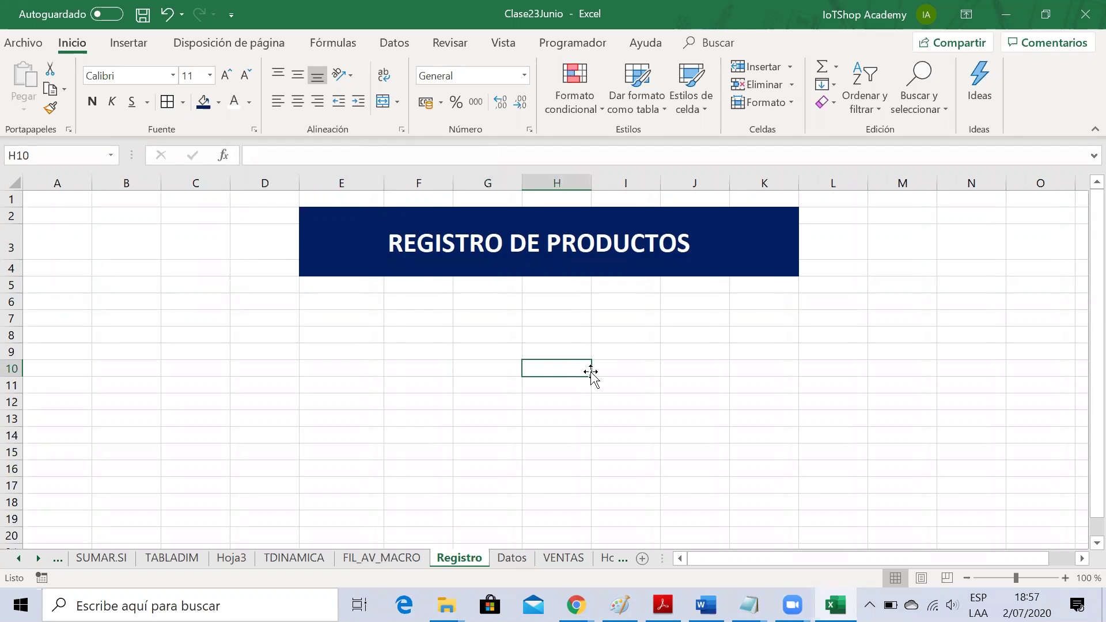
# Step: Enter the form labels CÓDIGO: in G6 and NOMBRE: in G7
pyautogui.click(469, 302)
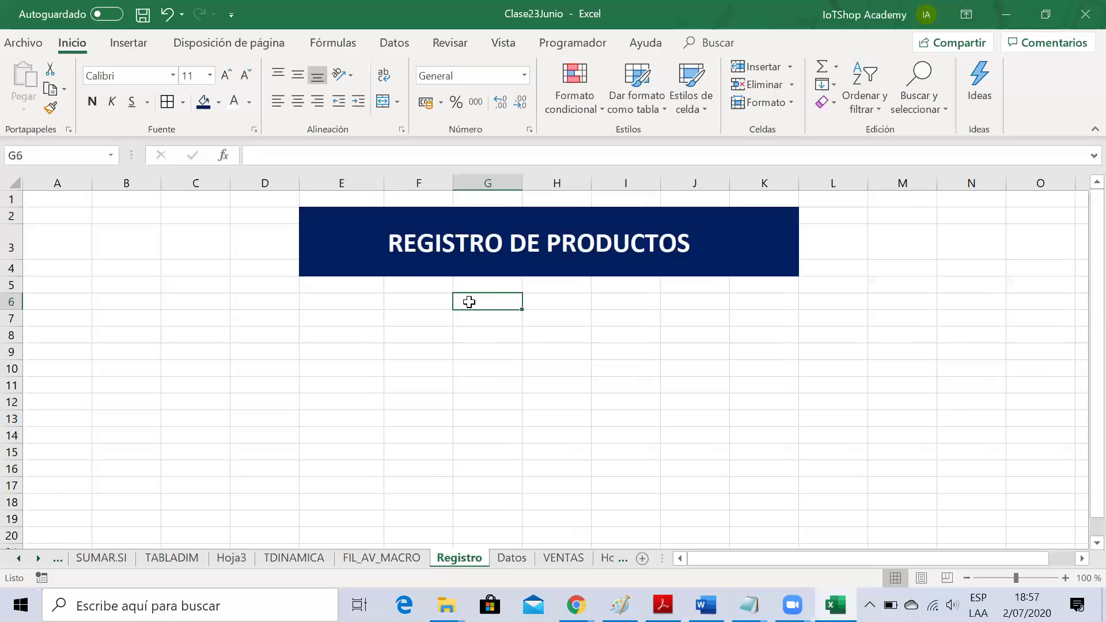
pyautogui.write('CÓDIGO:')
pyautogui.press('Return')
pyautogui.write('NOMBRE:')
pyautogui.press('Return')
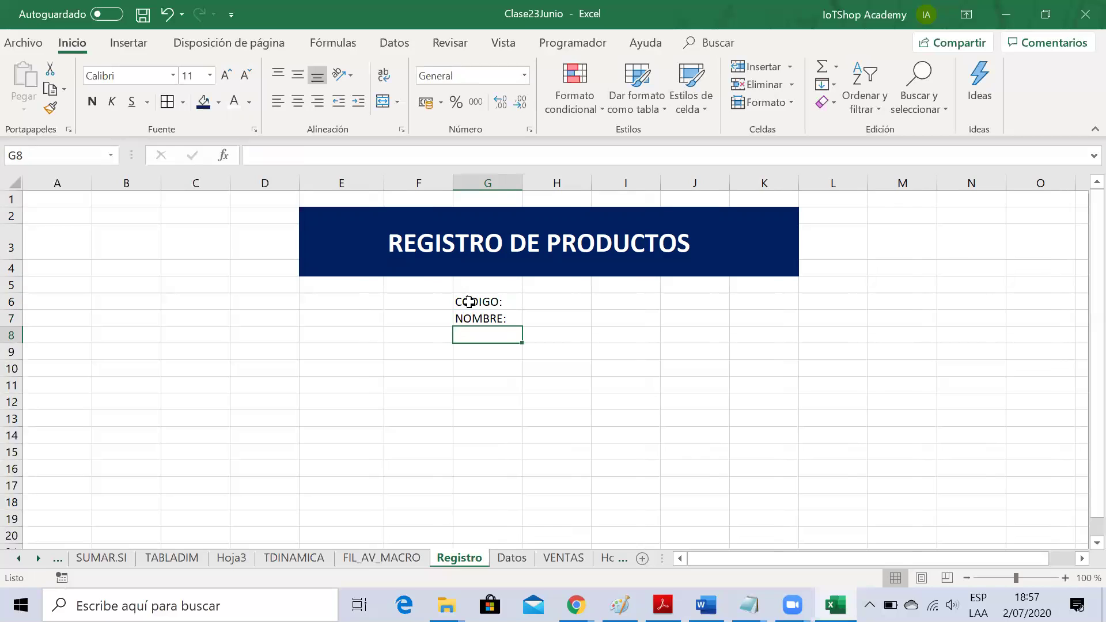
# Step: Enter the form label CATEGORÍA: in G8, below NOMBRE:
pyautogui.write('TIPO')
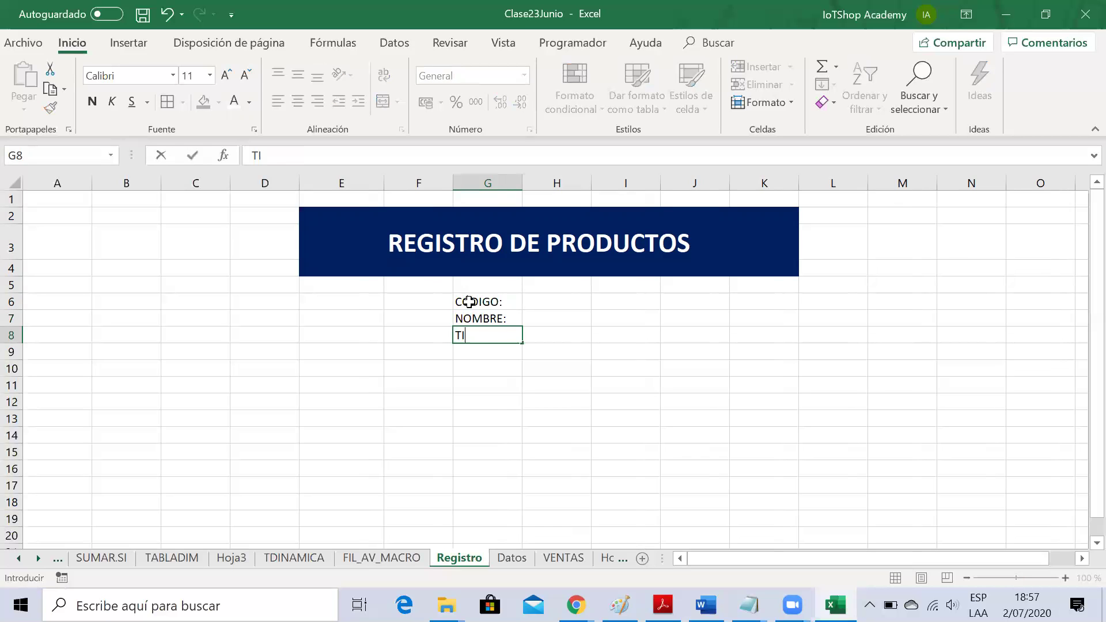
pyautogui.press('BackSpace')
pyautogui.press('BackSpace')
pyautogui.press('BackSpace')
pyautogui.press('BackSpace')
pyautogui.write('C')
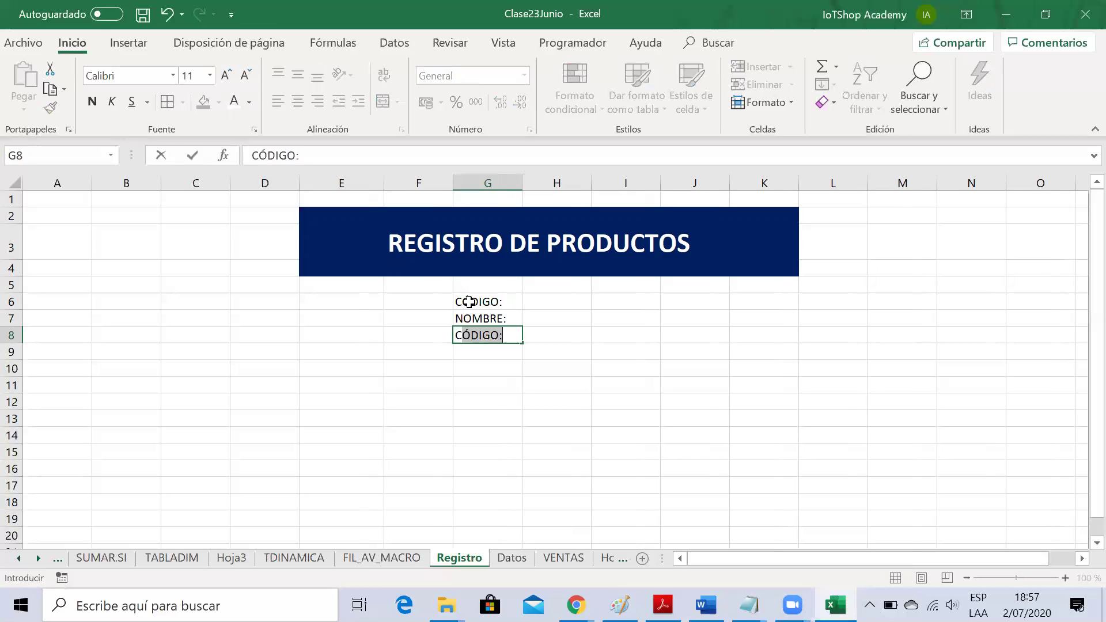
pyautogui.write('ATEGORÍA:')
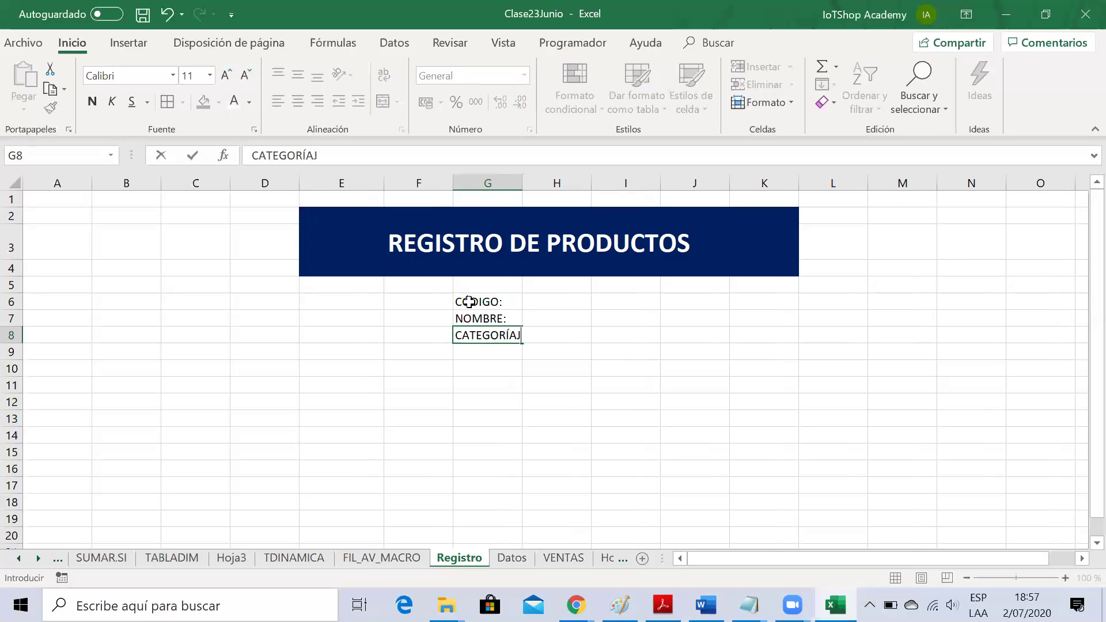
pyautogui.press('Return')
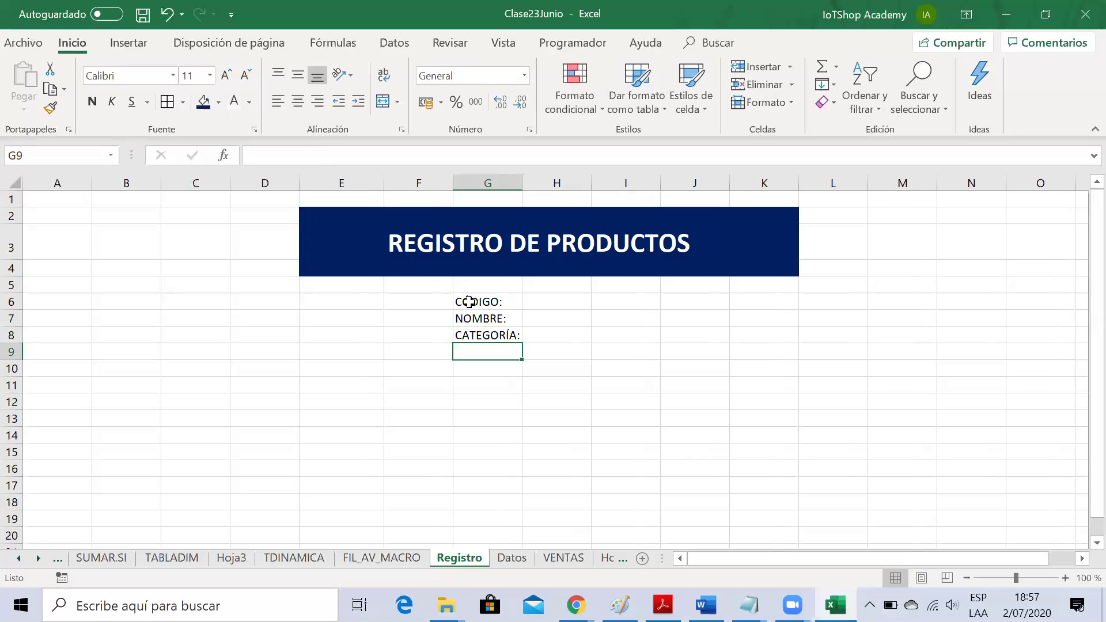
# Step: Enter the form labels COSTO:, PRECIO: and EXISTENCIA: in G9 to G11 and widen column G slightly
pyautogui.write('COSTO:')
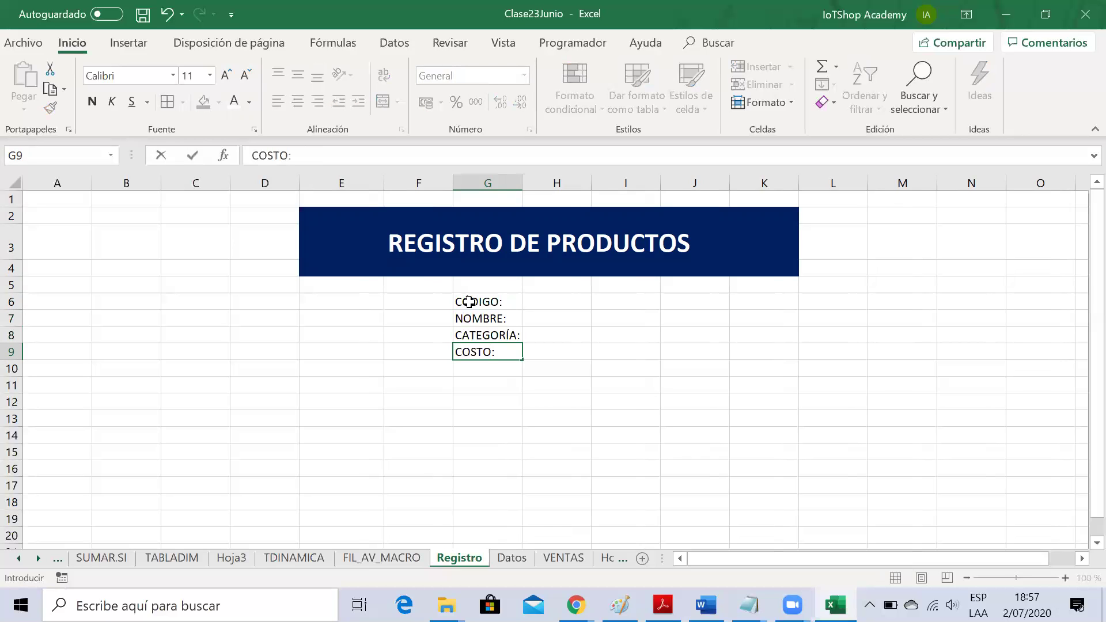
pyautogui.press('Return')
pyautogui.write('PRECIO:')
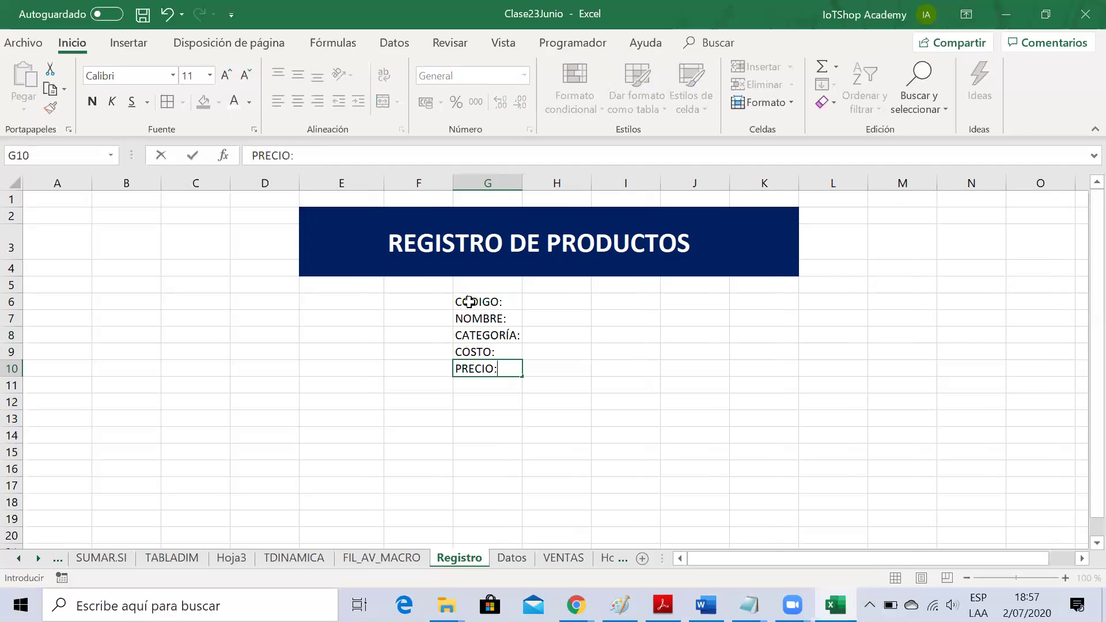
pyautogui.press('Return')
pyautogui.write('EXISTENCIA:')
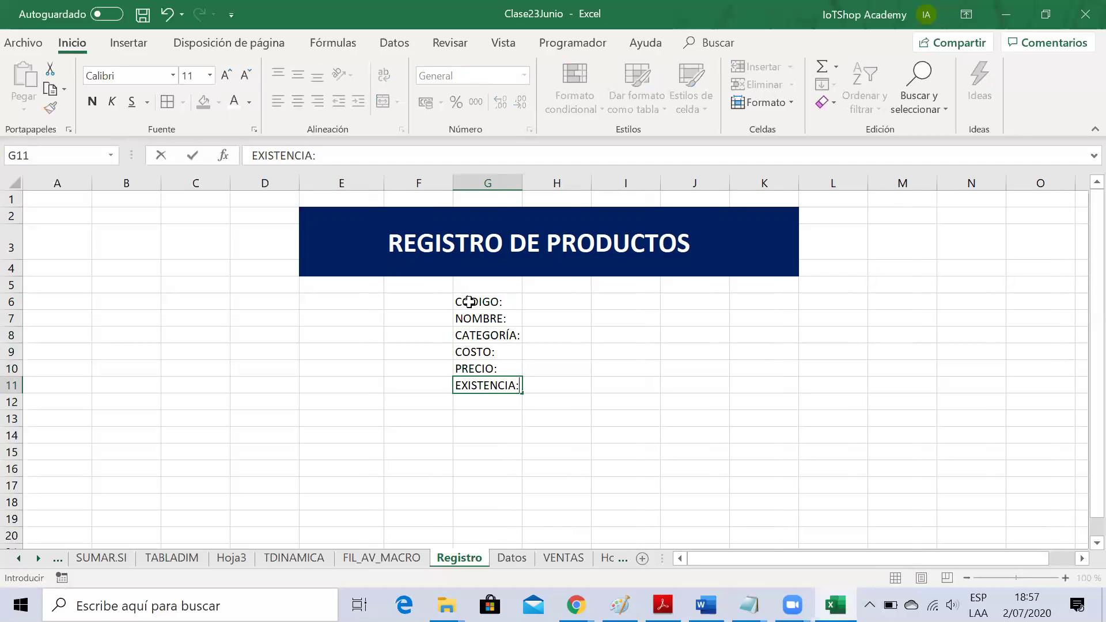
pyautogui.press('Return')
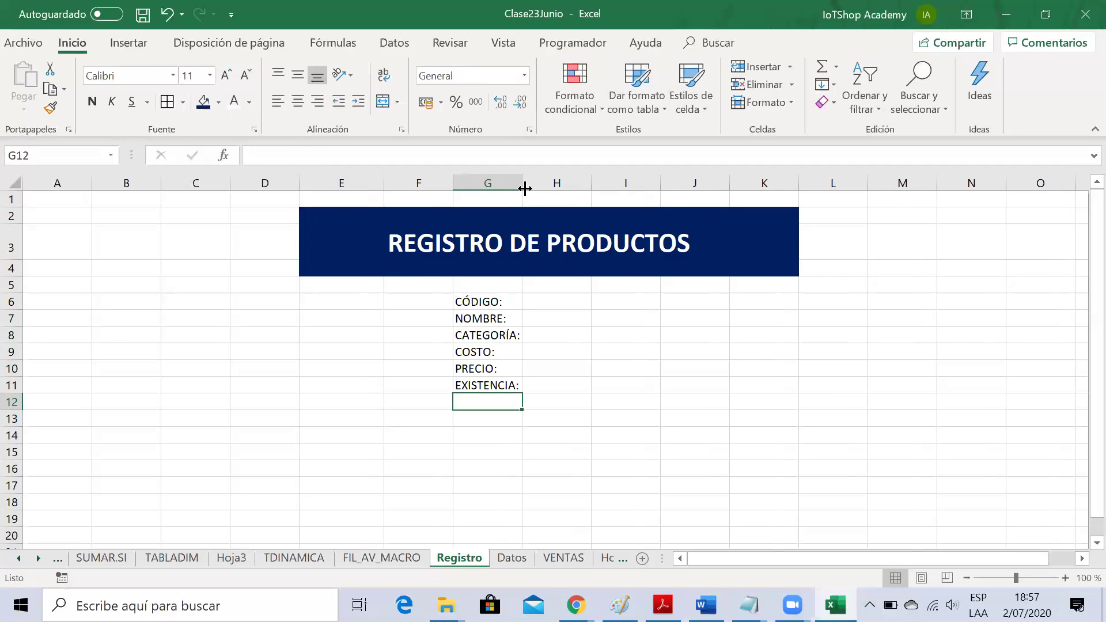
pyautogui.moveTo(519, 185); pyautogui.dragTo(531, 187)
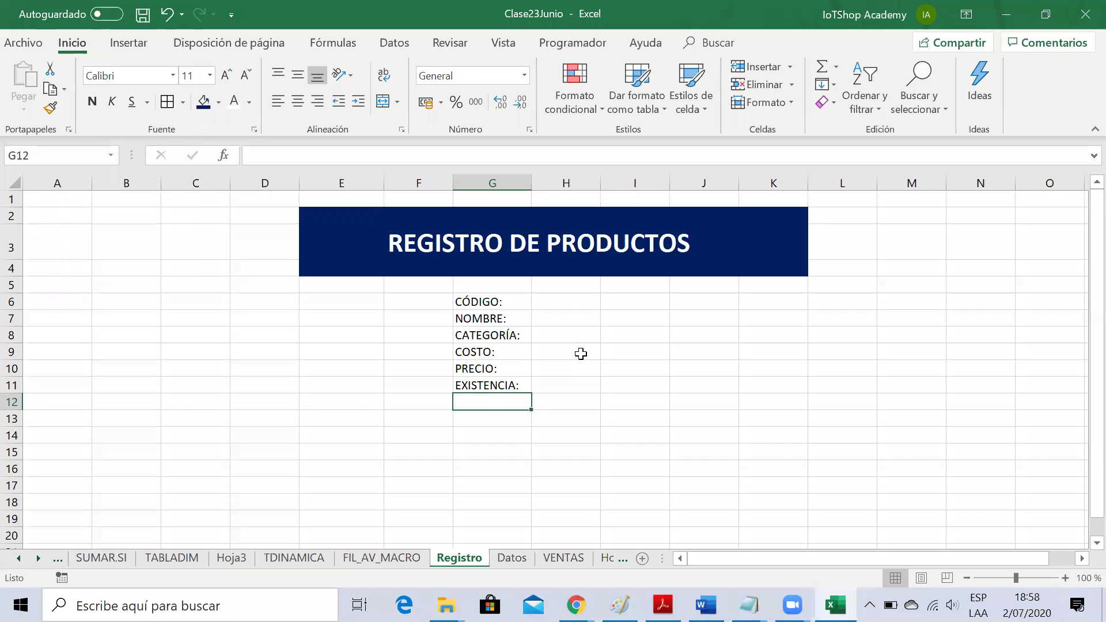
# Step: Apply all borders to the form's input cells H6:H11
pyautogui.click(580, 353)
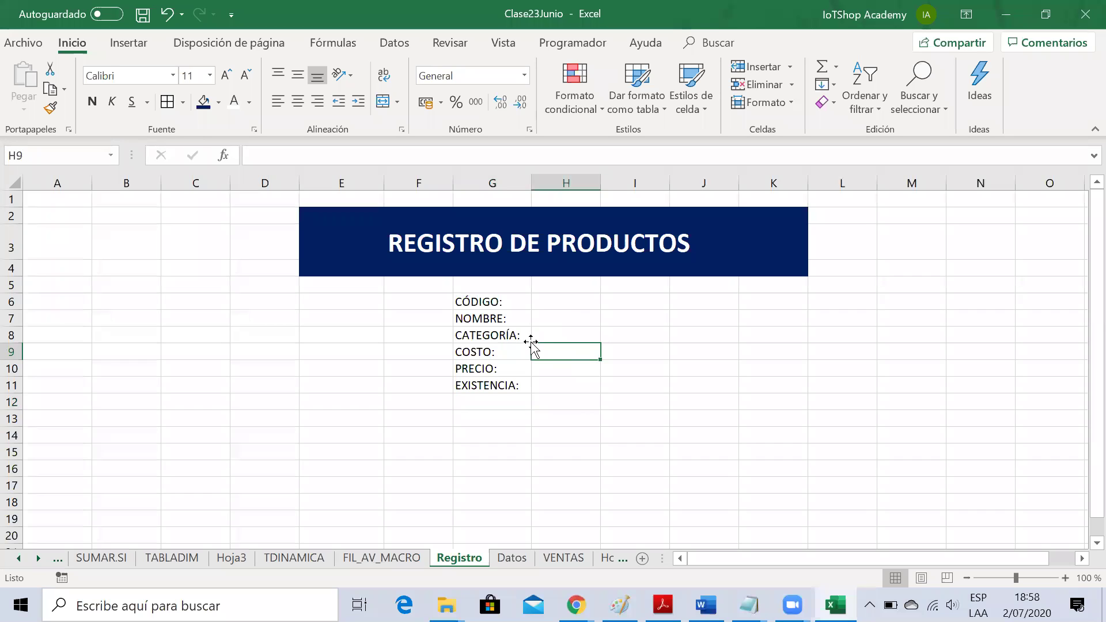
pyautogui.moveTo(567, 303); pyautogui.dragTo(569, 384)
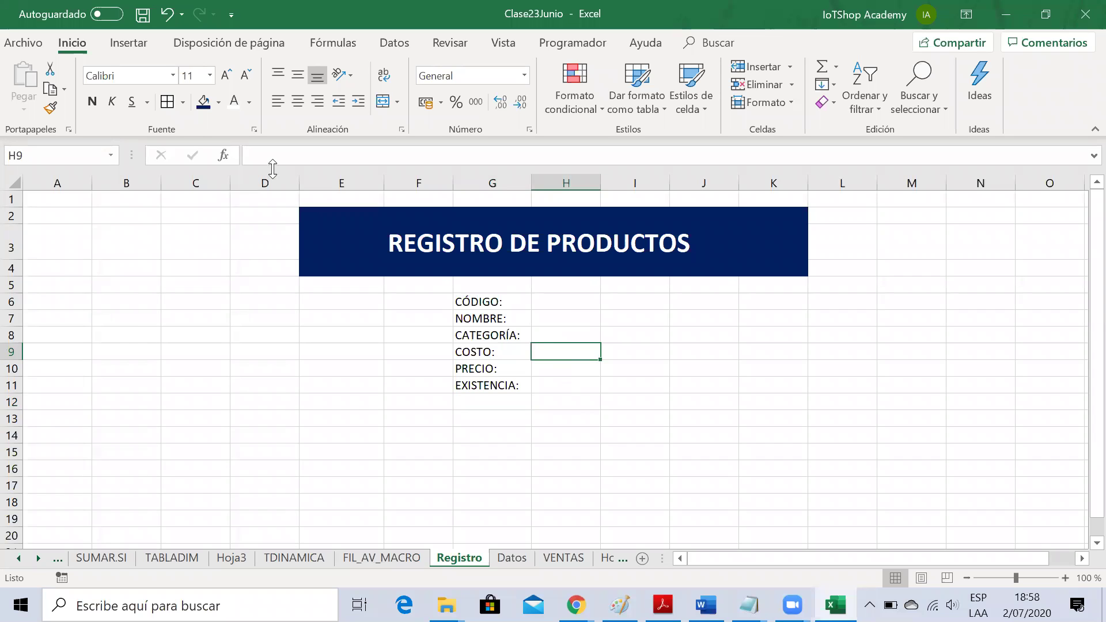
pyautogui.click(181, 104)
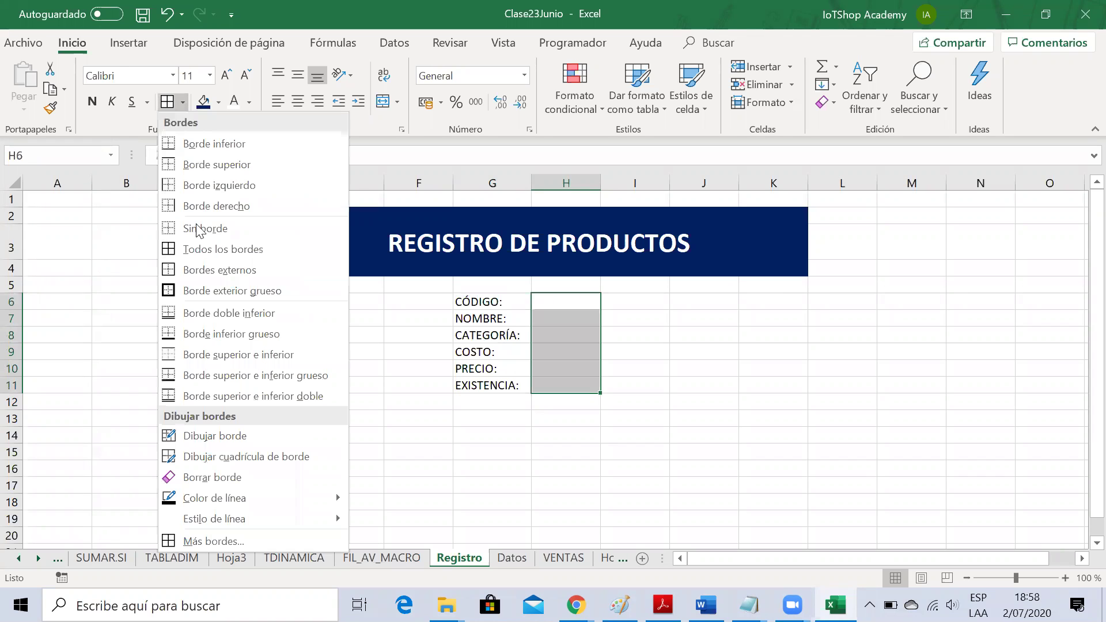
pyautogui.click(213, 249)
pyautogui.click(509, 414)
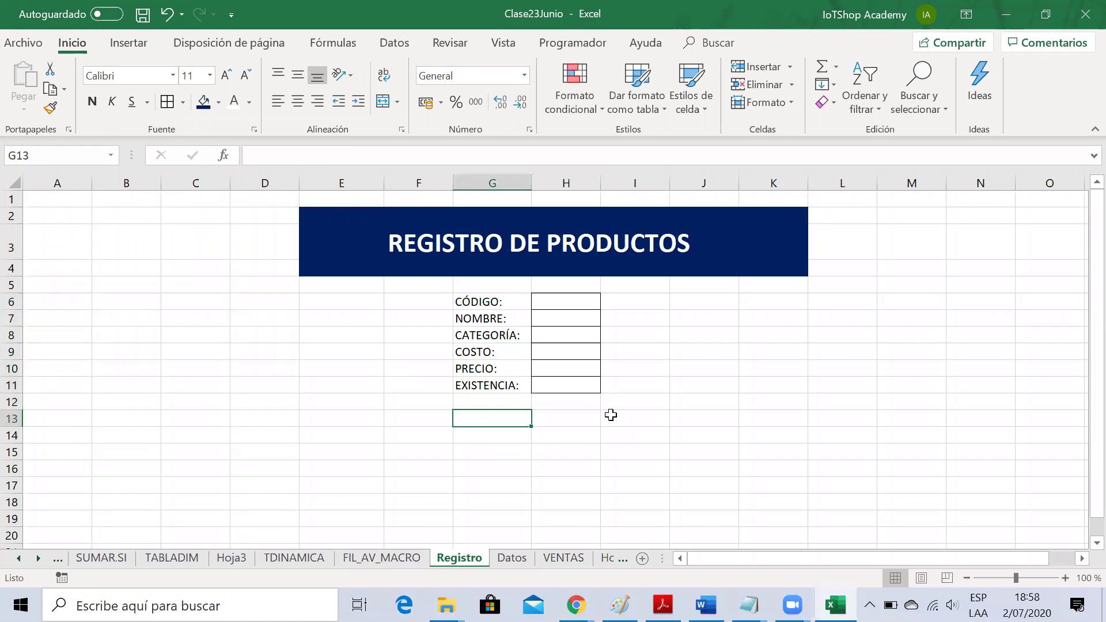
# Step: Fill the range E14:K14 with the title's dark blue as a closing bar under the form
pyautogui.click(681, 449)
pyautogui.moveTo(336, 437); pyautogui.dragTo(766, 442)
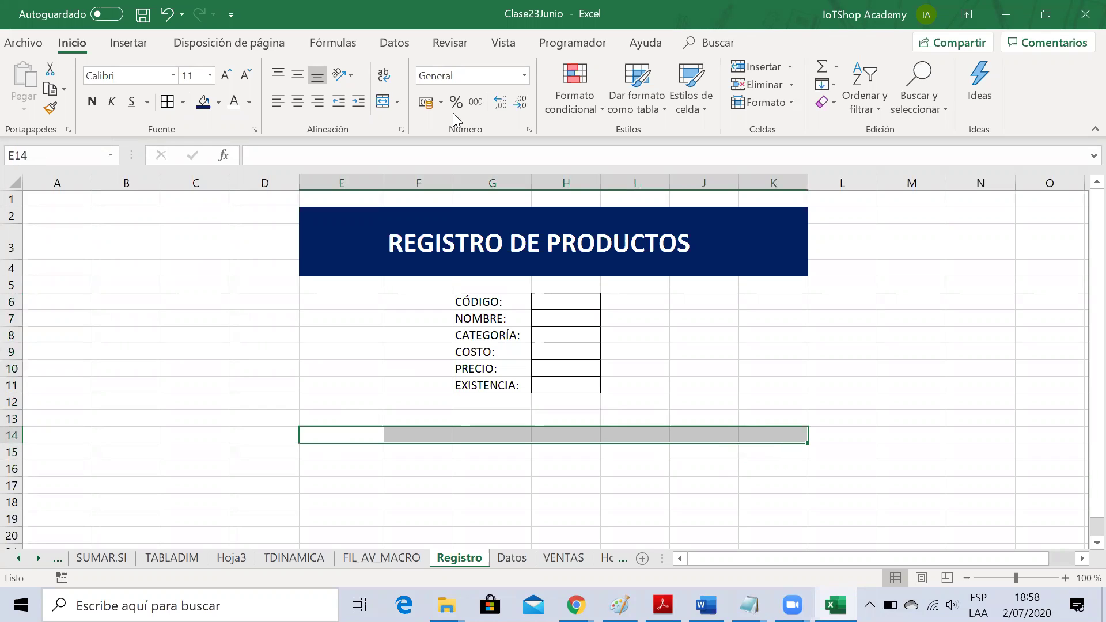
pyautogui.click(204, 102)
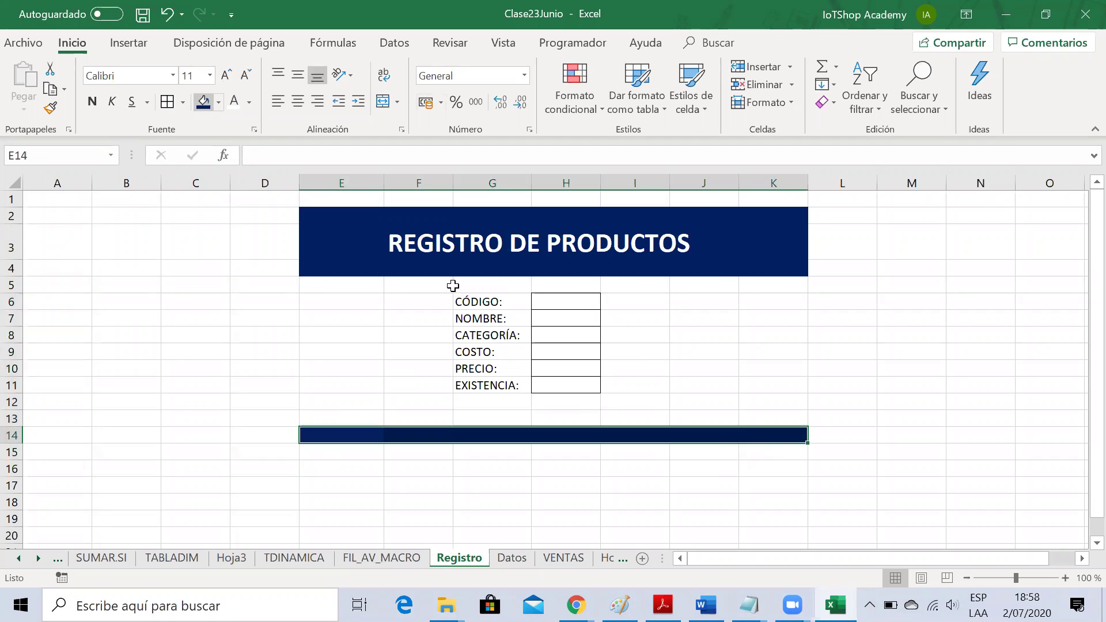
pyautogui.click(673, 382)
# Step: Make the form labels in G6:G11 bold and widen column G a little more
pyautogui.moveTo(487, 303); pyautogui.dragTo(493, 384)
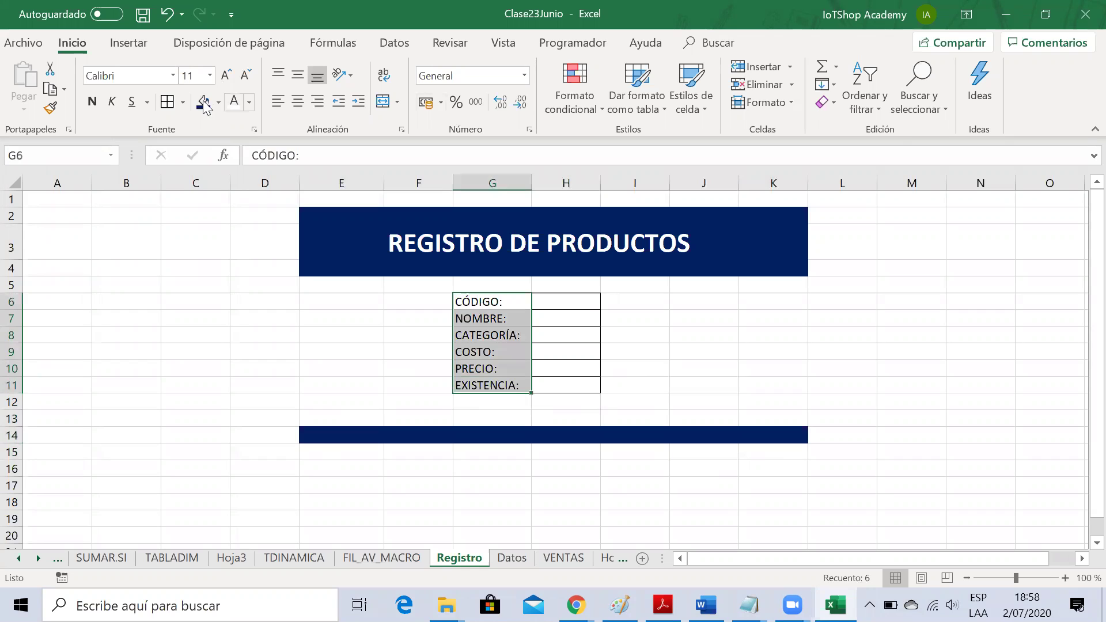
pyautogui.click(92, 102)
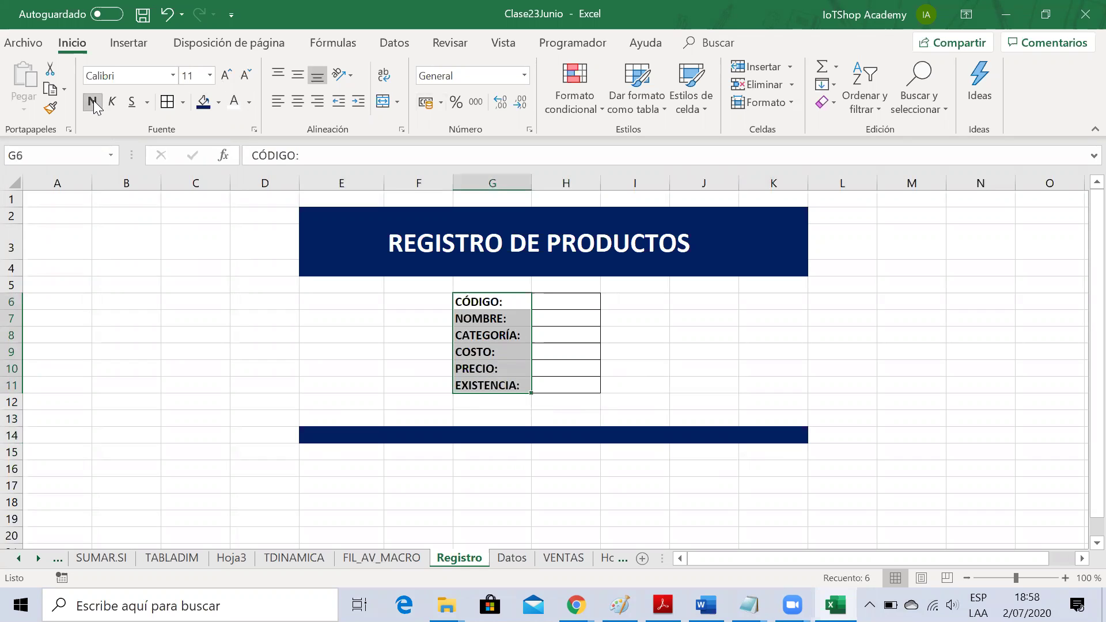
pyautogui.click(596, 370)
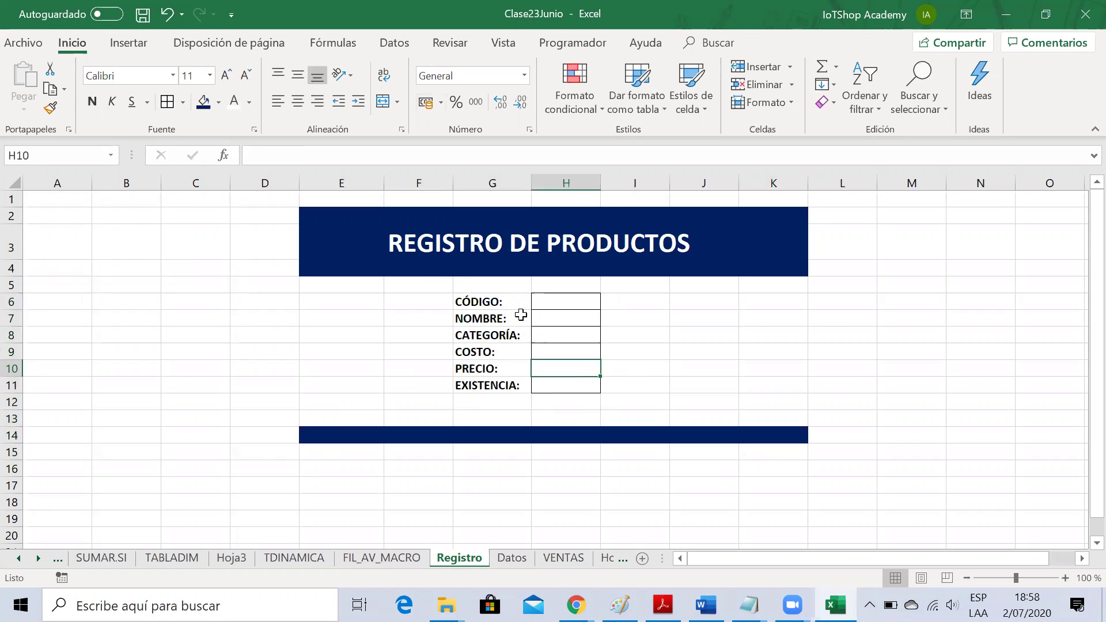
pyautogui.moveTo(532, 188); pyautogui.dragTo(549, 189)
pyautogui.click(704, 380)
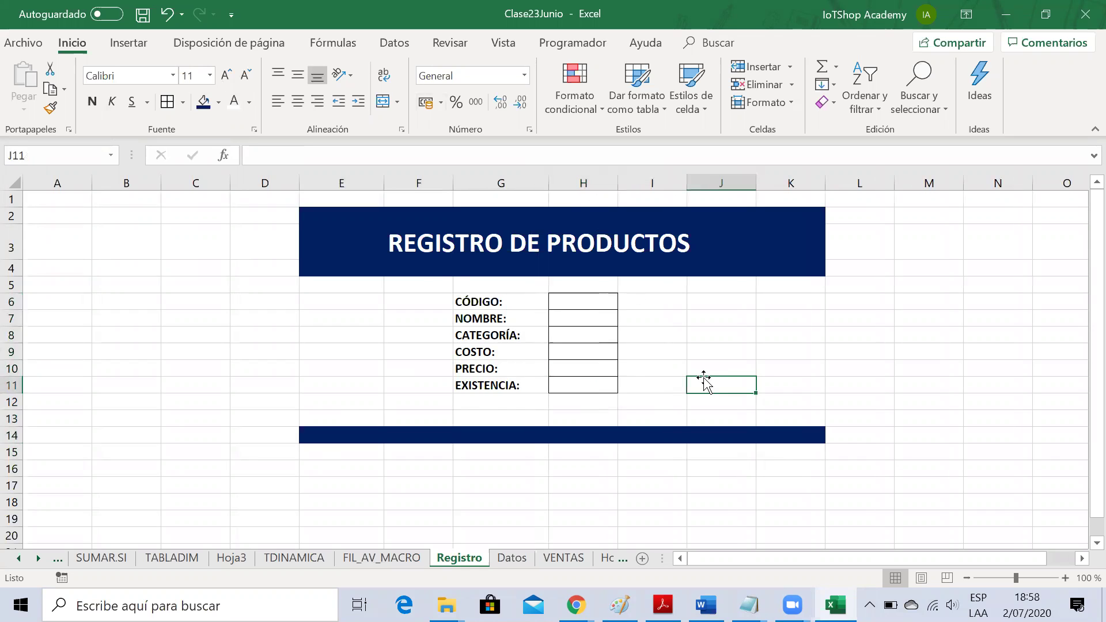
# Step: Hide the gridlines on the Registro sheet
pyautogui.click(260, 335)
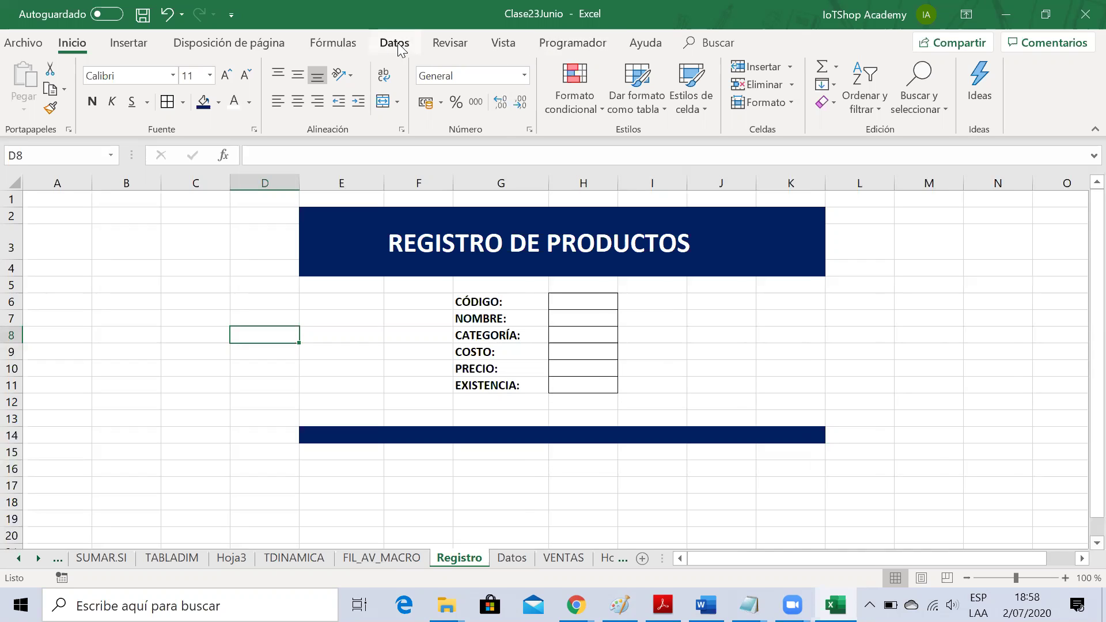
pyautogui.click(503, 43)
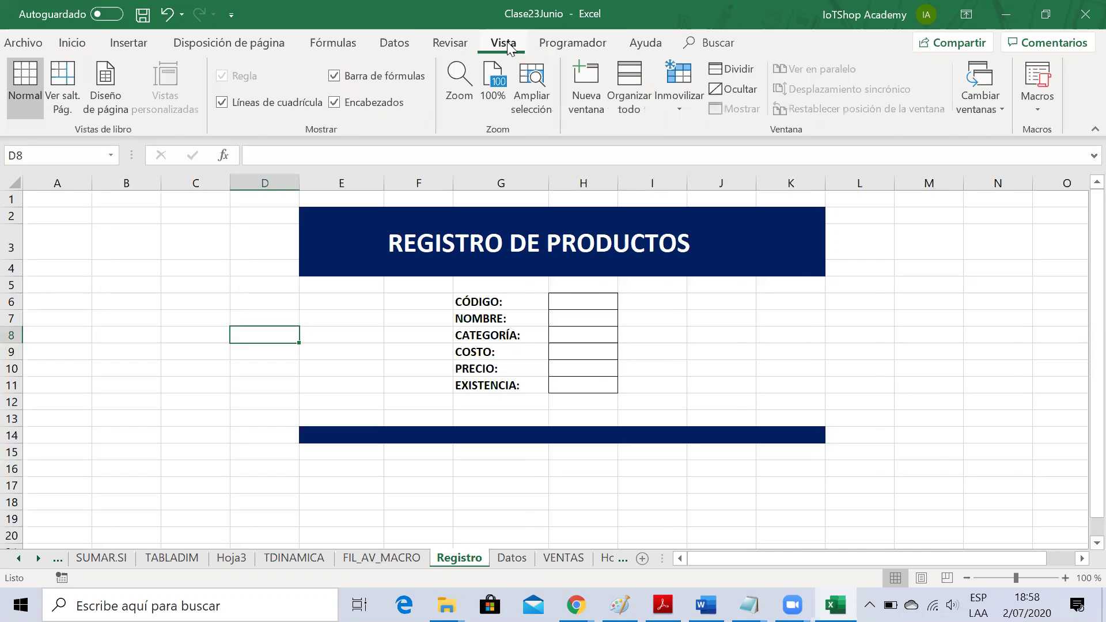
pyautogui.click(273, 107)
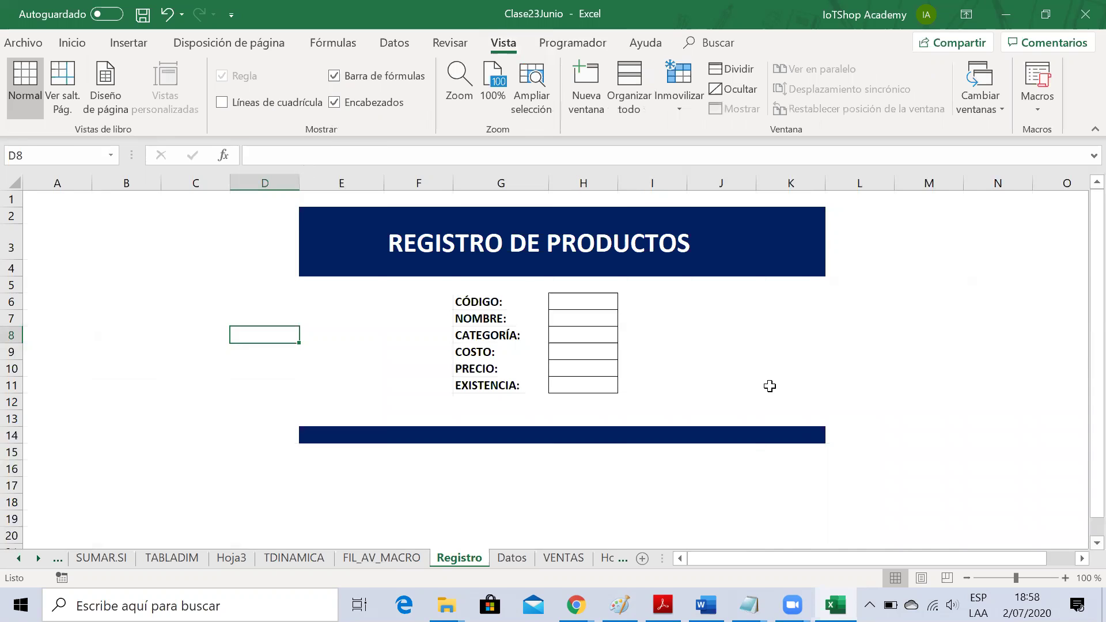
pyautogui.click(947, 404)
pyautogui.click(458, 531)
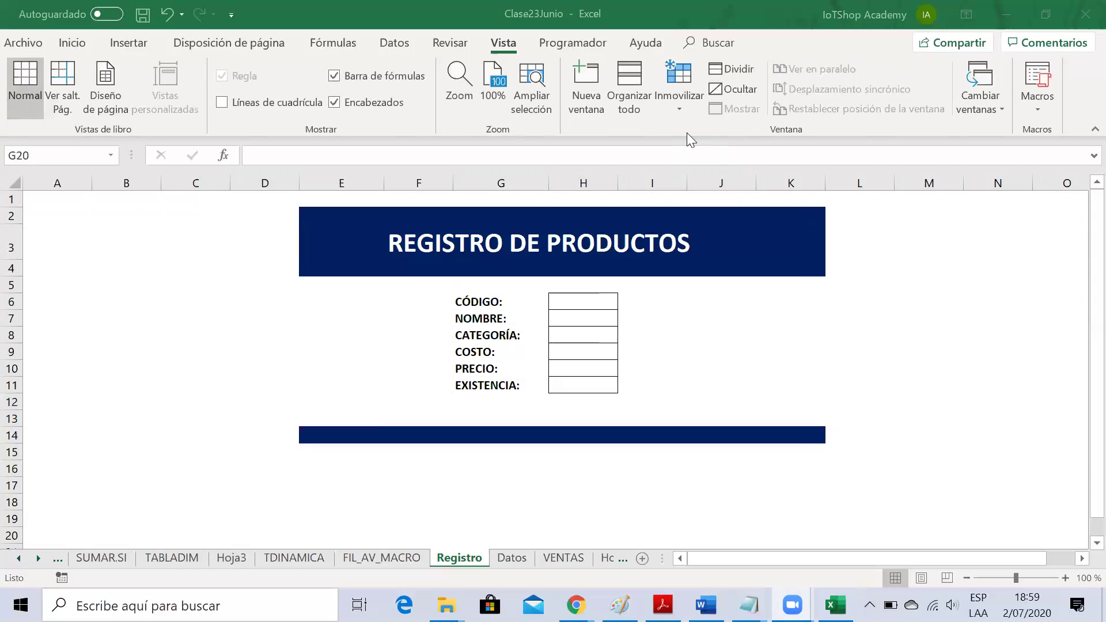
# Step: Save the Clase23Junio workbook
pyautogui.click(175, 292)
pyautogui.click(143, 15)
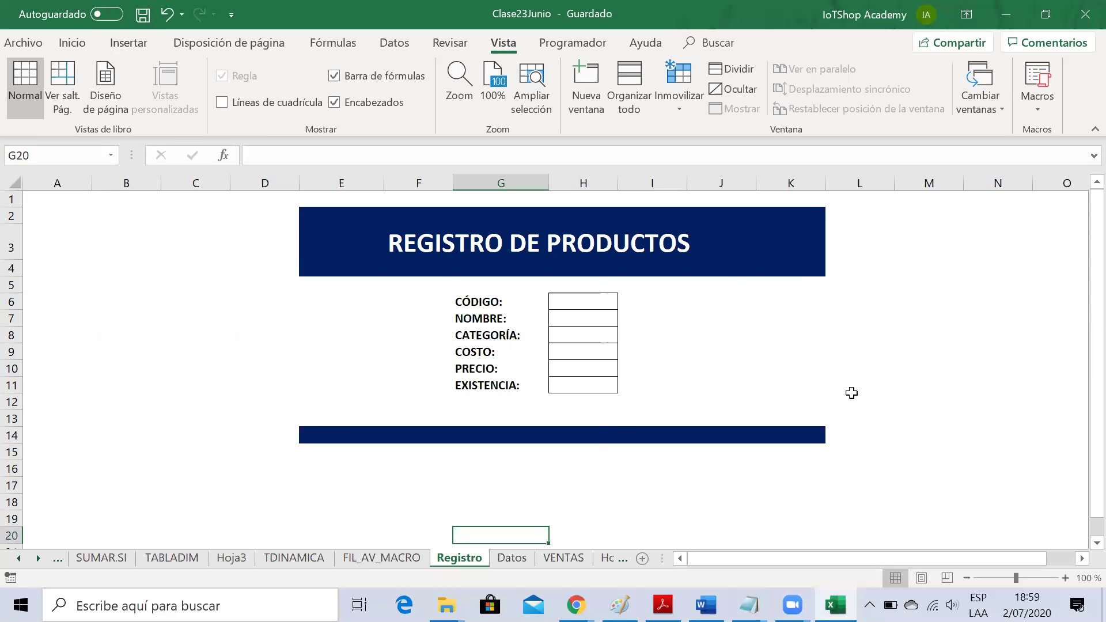
pyautogui.click(903, 401)
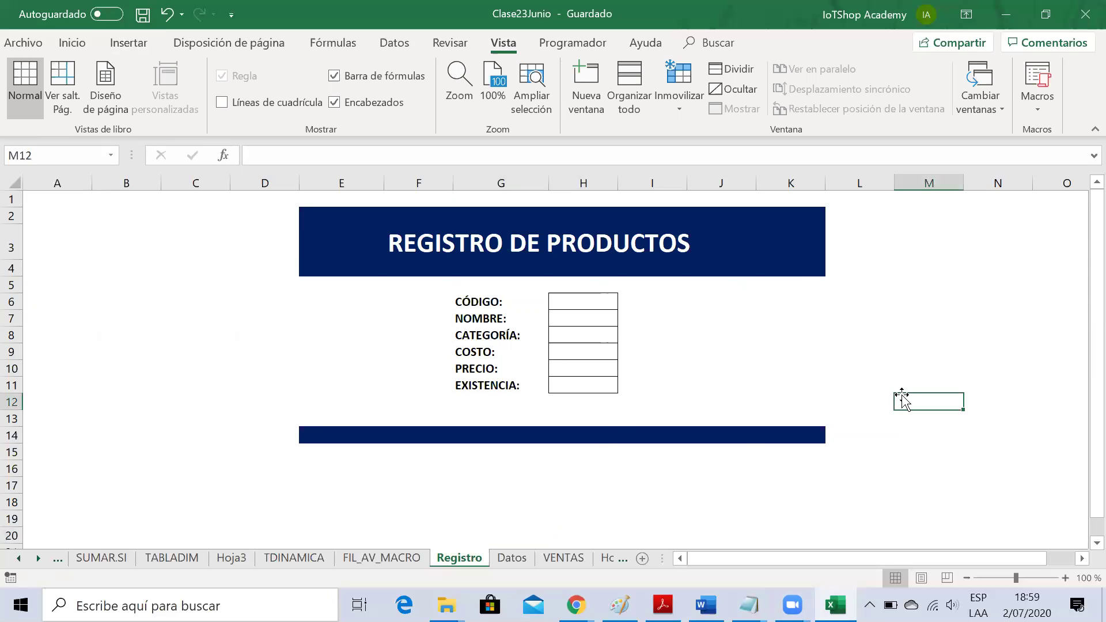